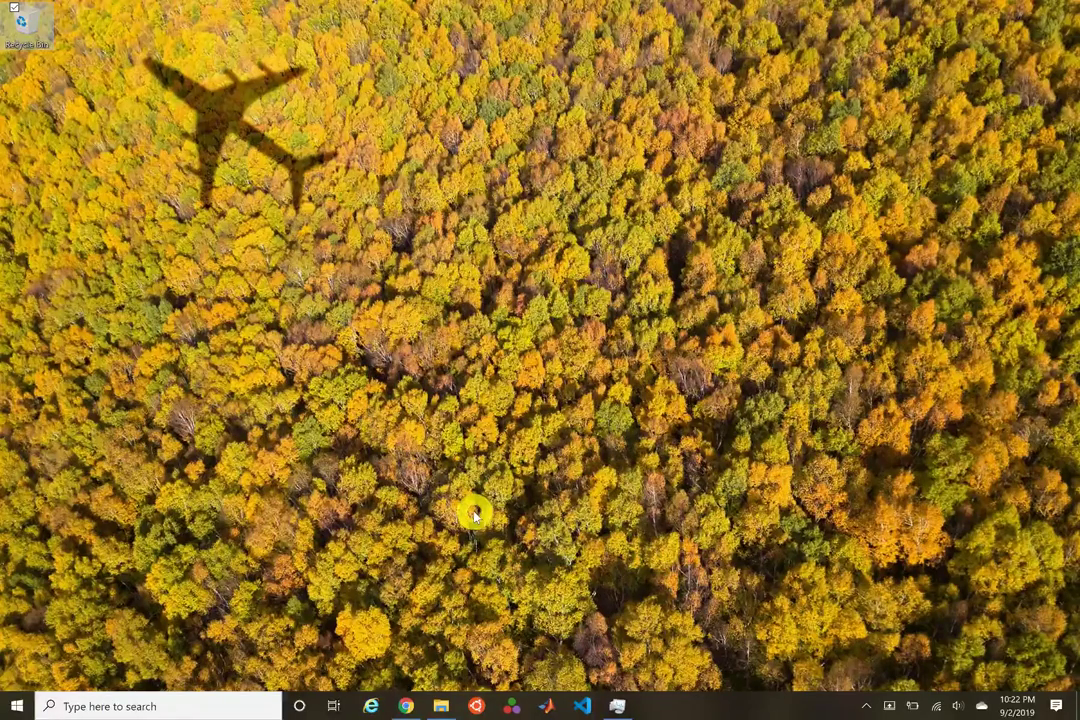
Step: Switch to Chrome and read the Steady-state heat equation section of the Wikipedia article through Poisson's and Laplace's equations
click(405, 705)
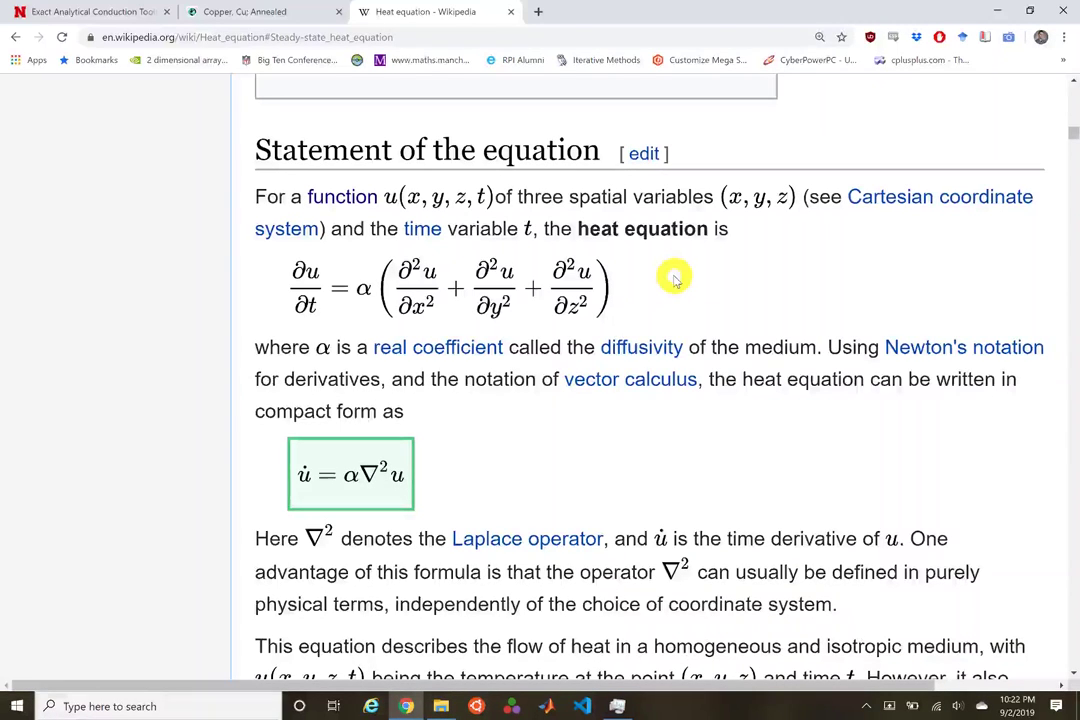
scroll(658, 285, up, 5)
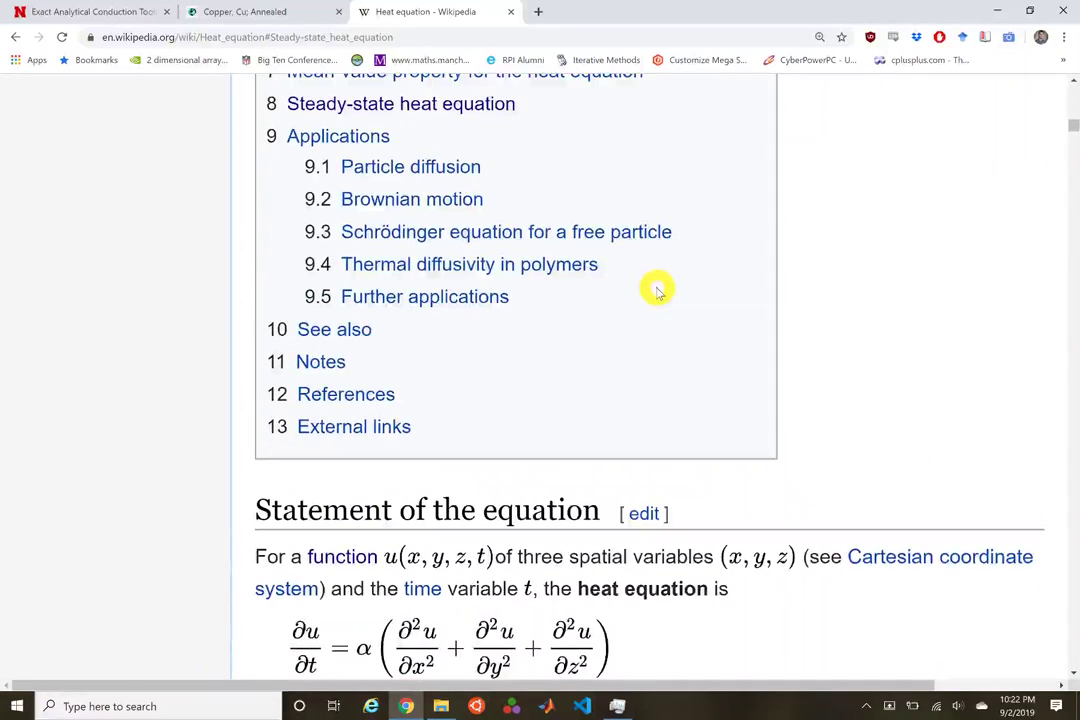
click(460, 177)
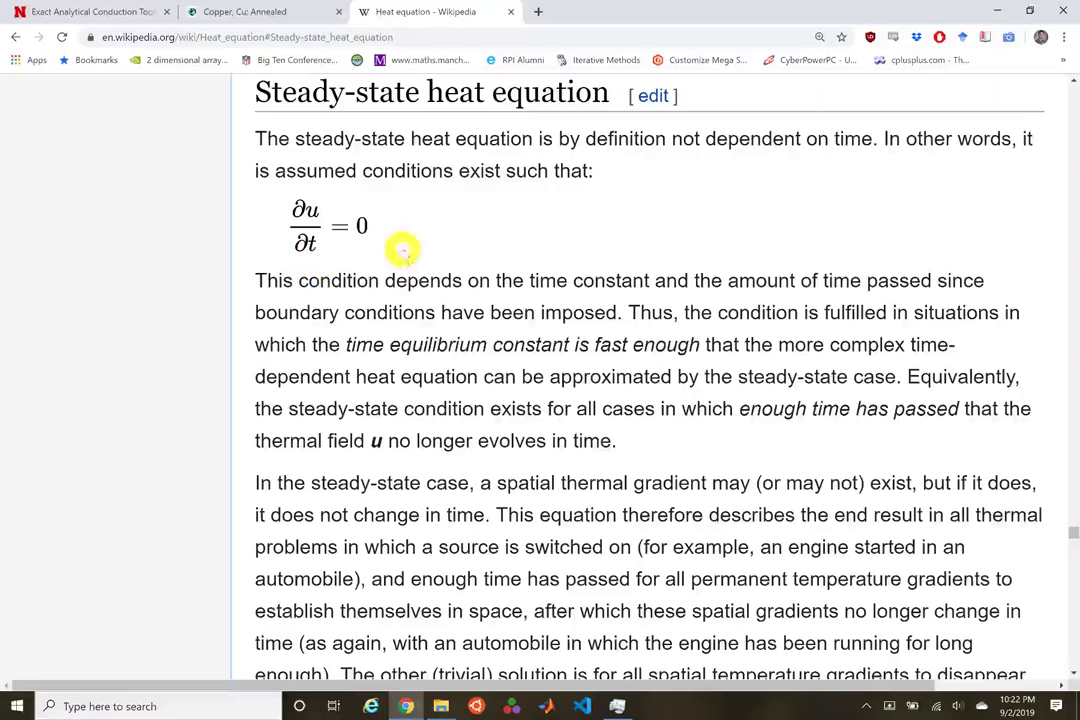
scroll(446, 325, down, 4)
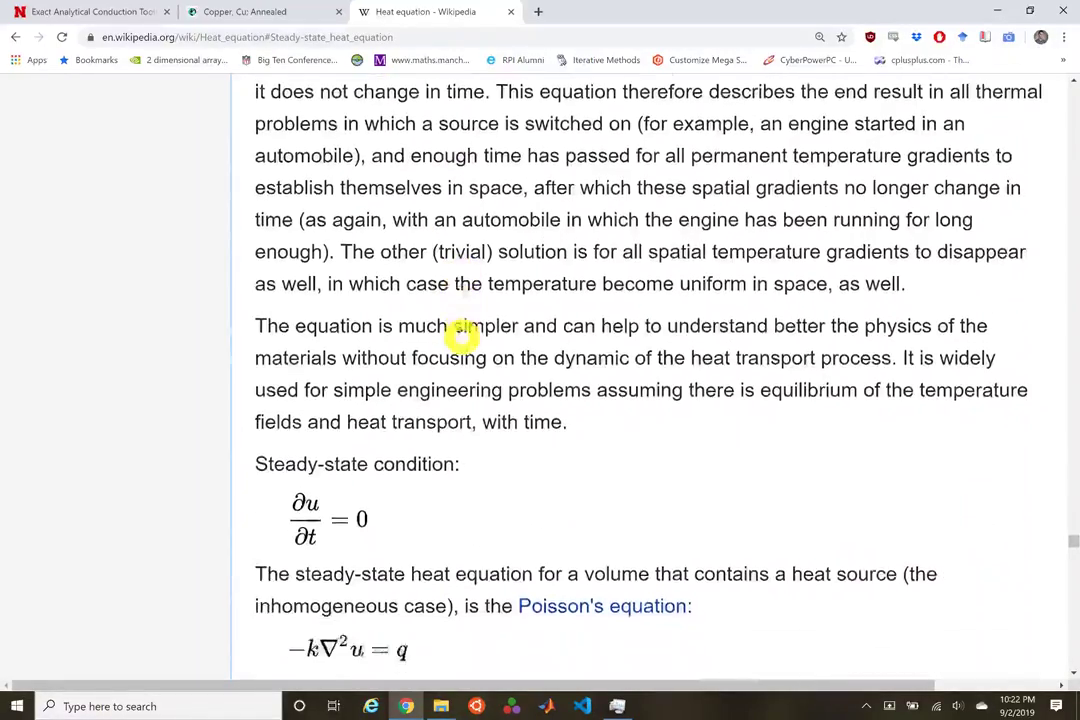
scroll(460, 339, down, 4)
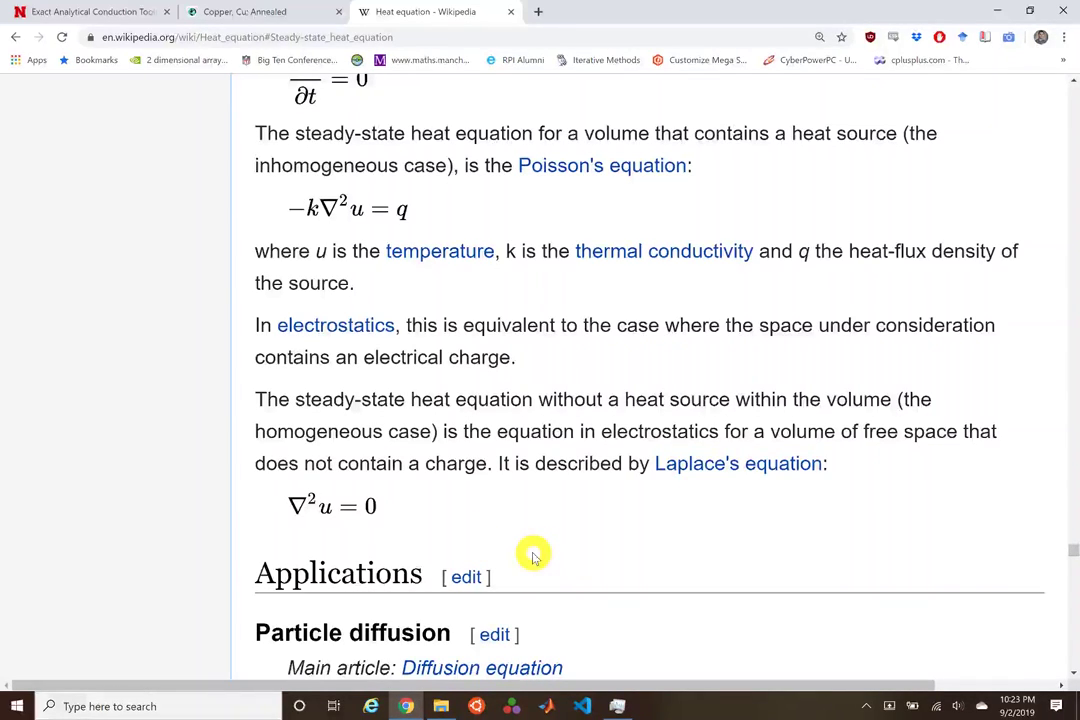
Step: Browse the contents of the Exact Analytical Conduction Toolbox, including the 1D Semi-infinite Body solutions and the remaining heat equation categories
click(65, 13)
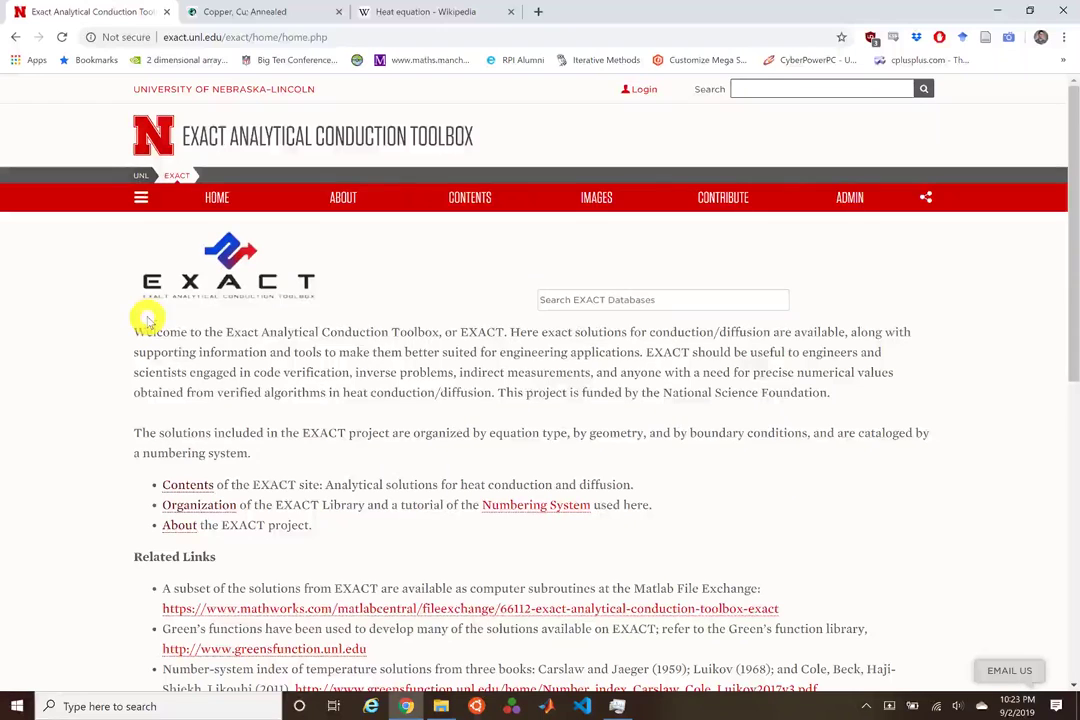
click(459, 205)
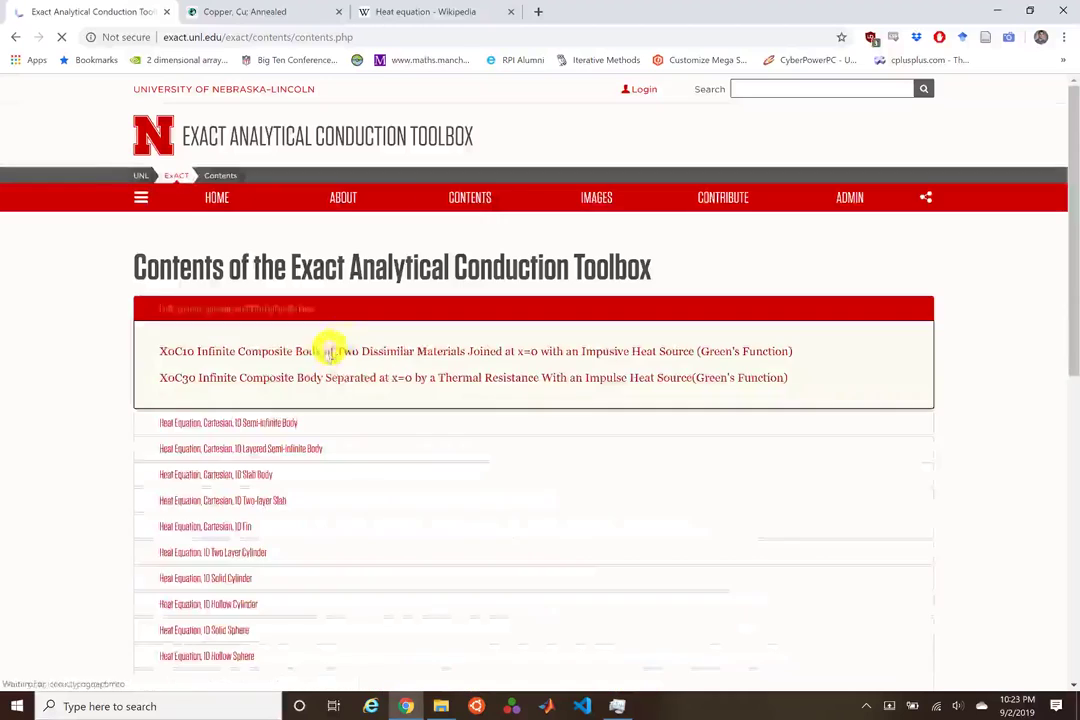
click(181, 423)
scroll(300, 405, down, 2)
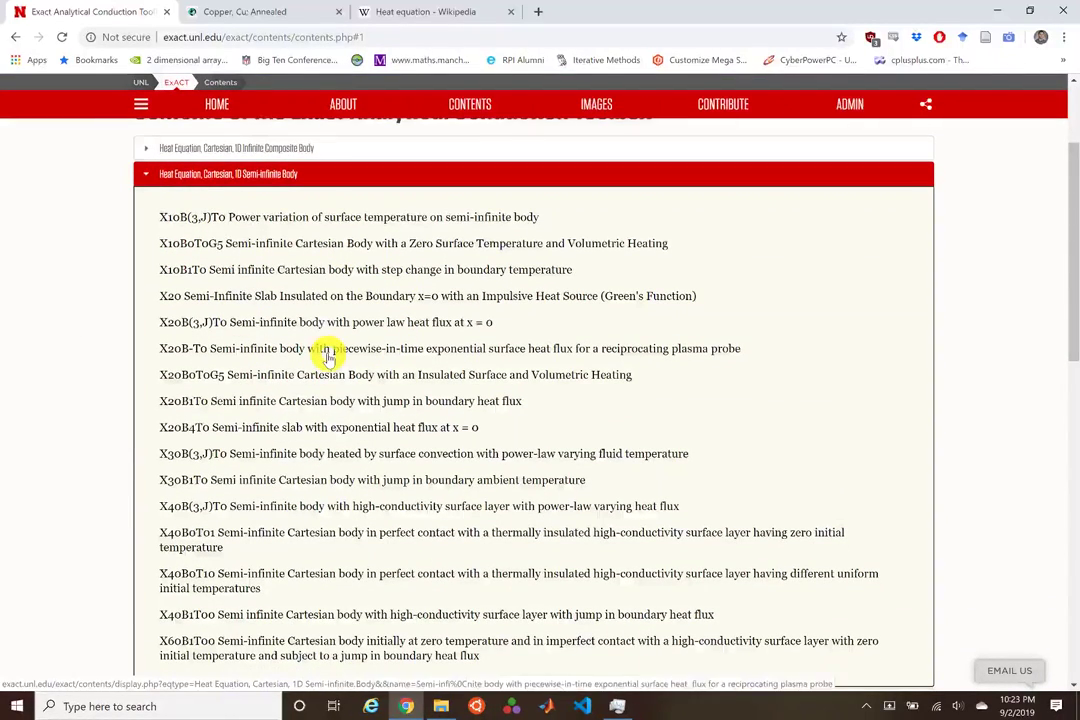
scroll(327, 355, down, 5)
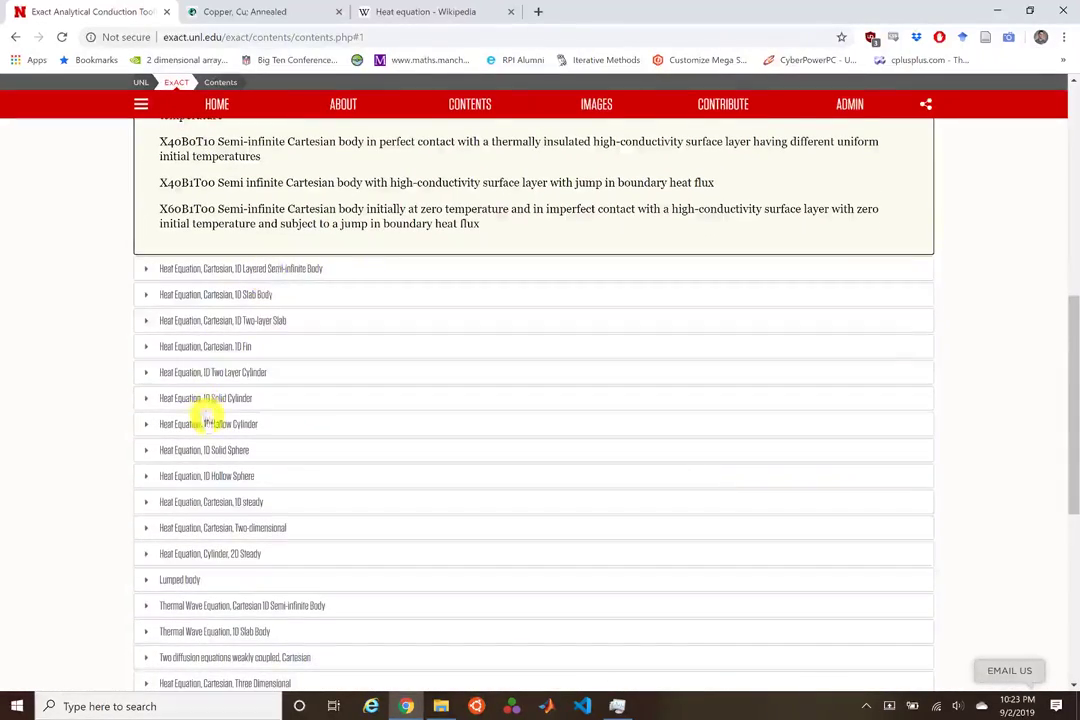
scroll(283, 373, up, 1)
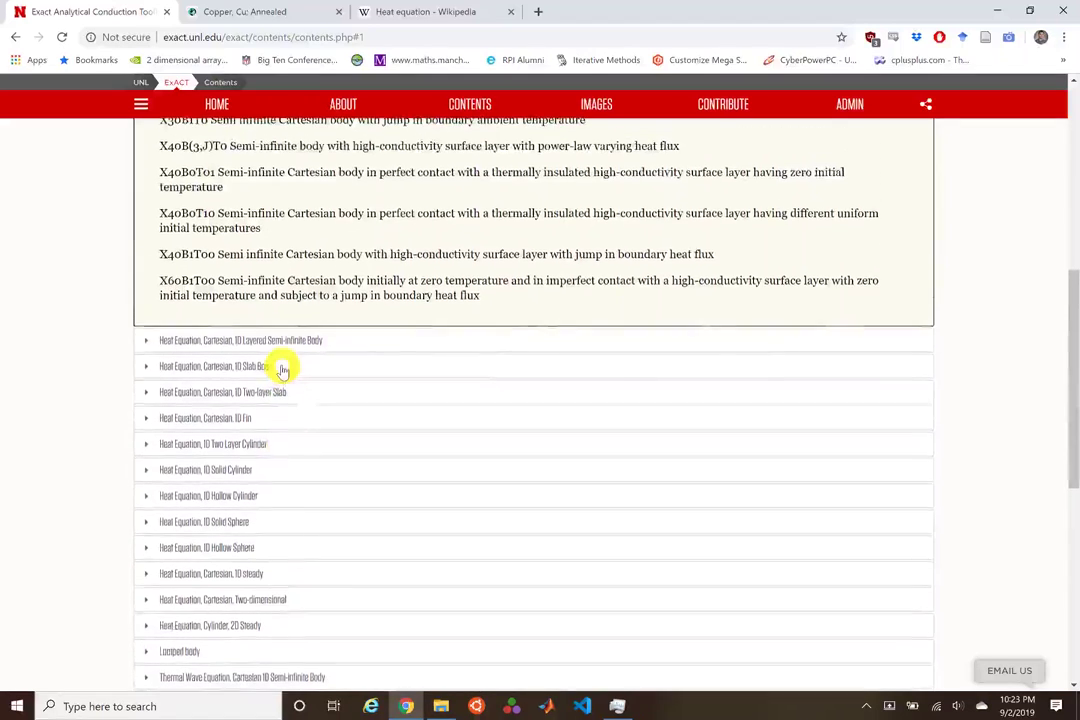
scroll(282, 373, down, 1)
scroll(282, 373, down, 1)
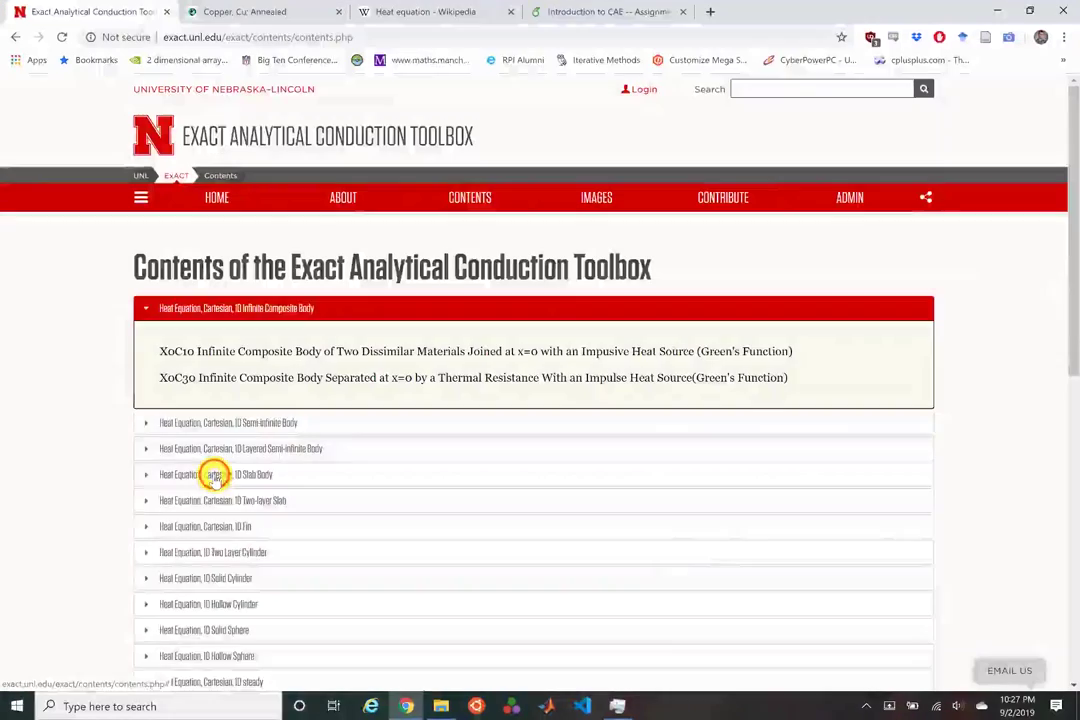
Step: Open the X11B10T0 problem among the Cartesian 1D Slab Body solutions and examine its problem description and schematic
click(213, 475)
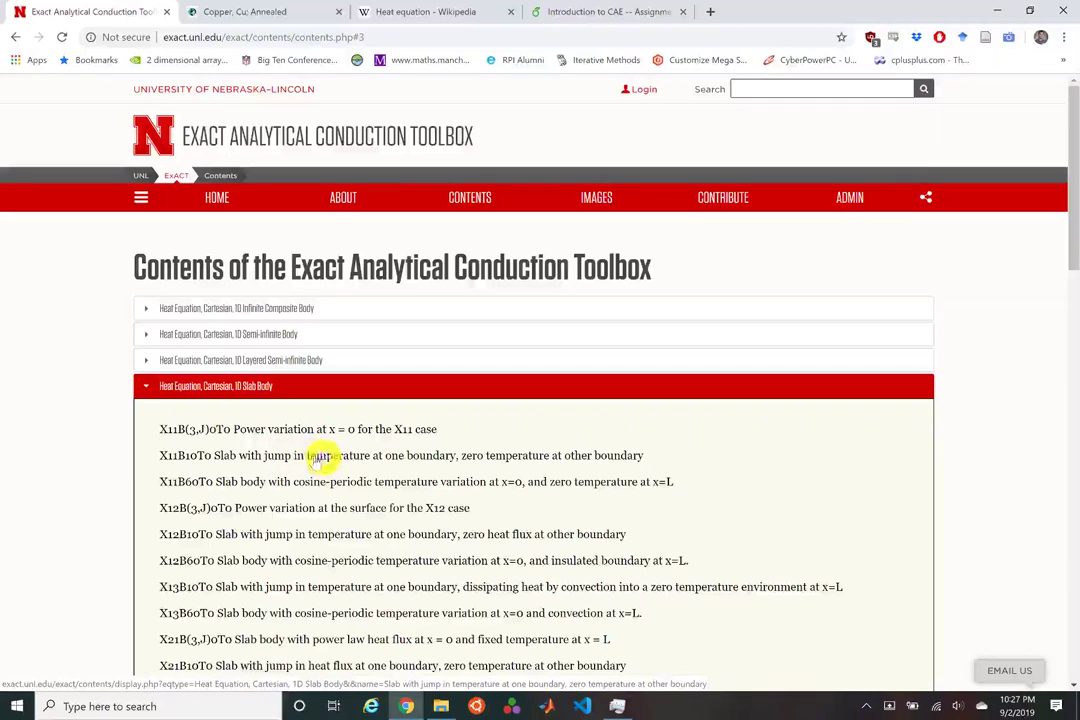
click(509, 458)
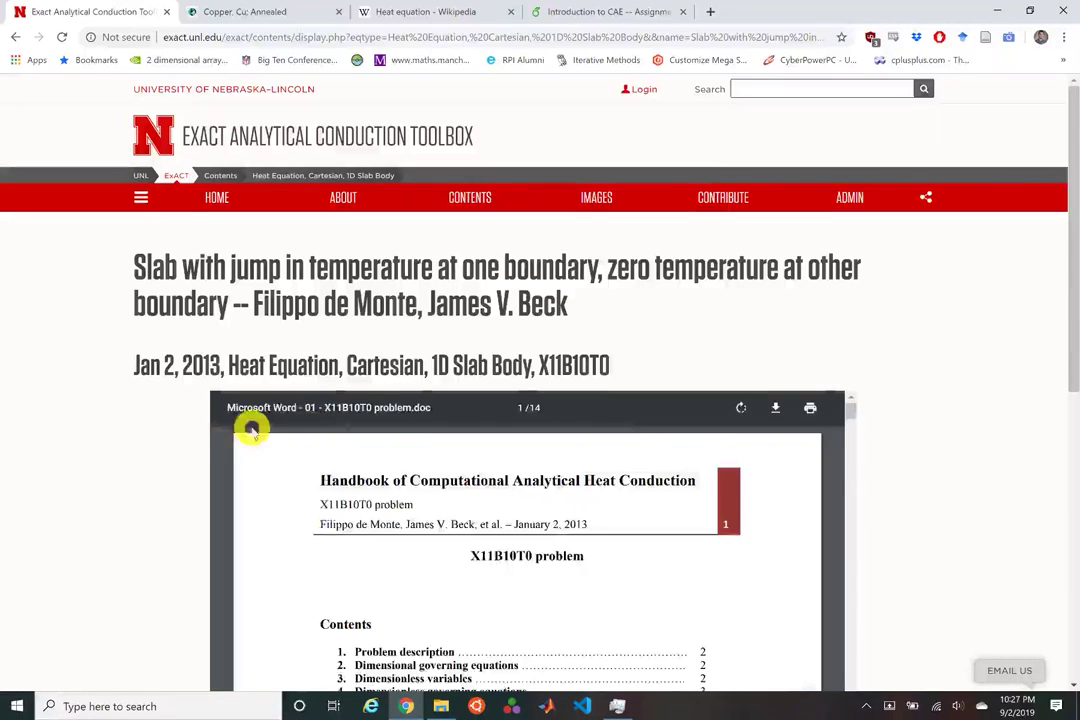
scroll(137, 436, down, 2)
scroll(462, 435, down, 1)
scroll(330, 434, down, 1)
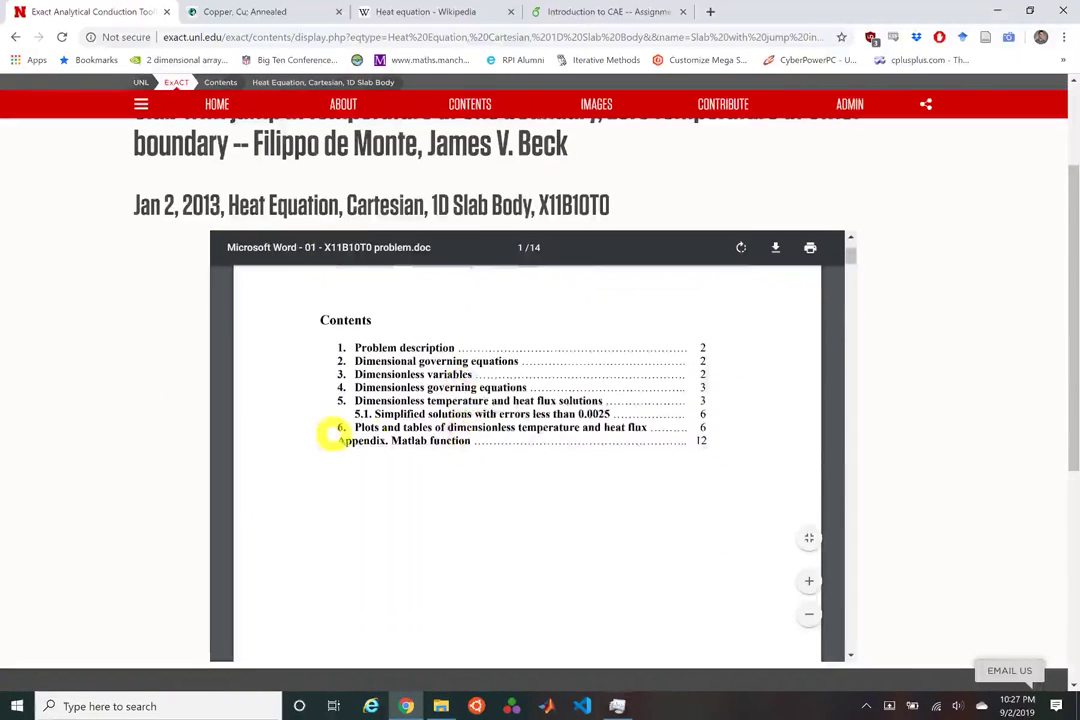
scroll(297, 436, down, 3)
scroll(300, 437, down, 3)
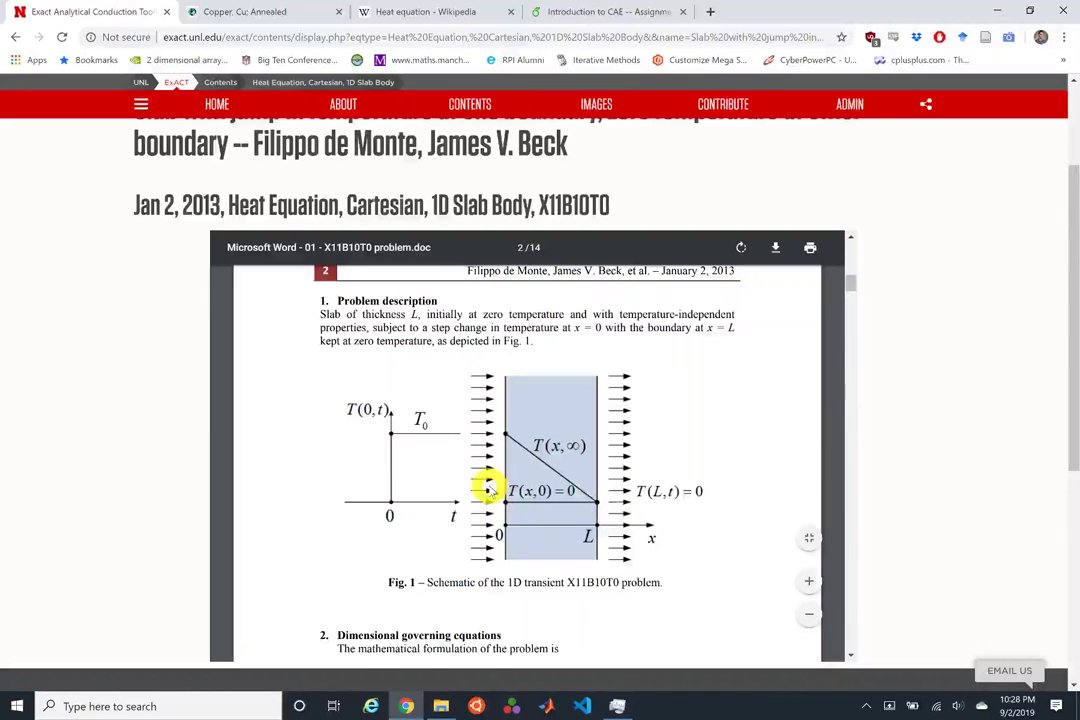
Step: Review the X11B10T0 document from its contents through the governing equations to the short-time temperature solution, equation 4a
scroll(704, 458, up, 5)
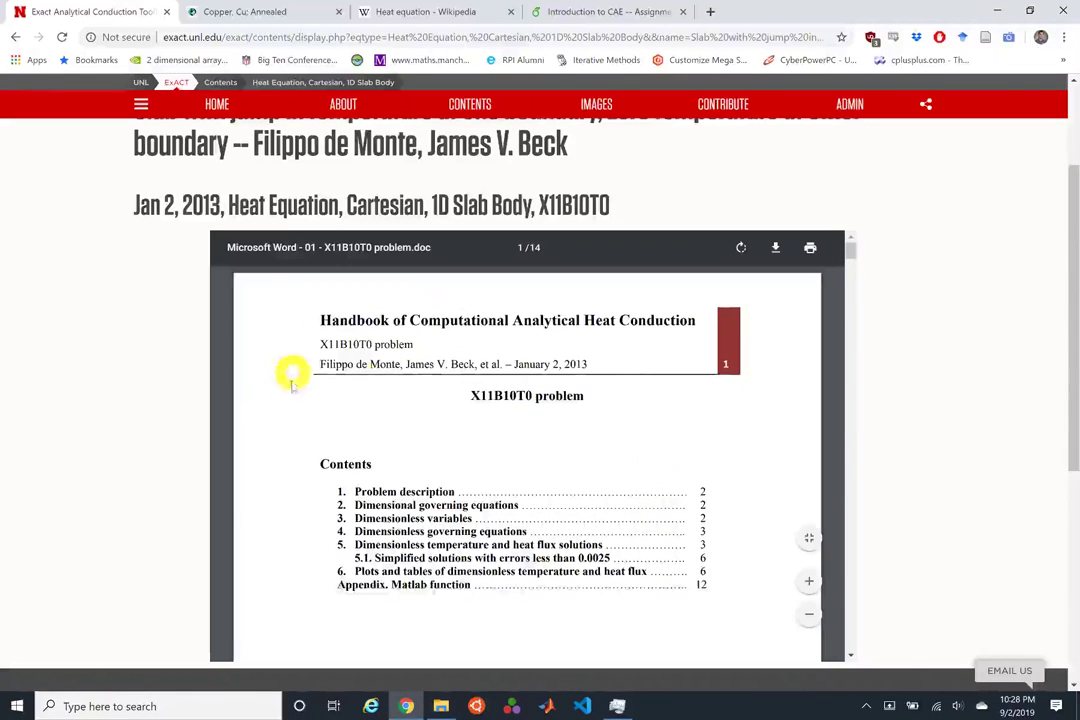
scroll(900, 373, down, 1)
scroll(658, 354, down, 5)
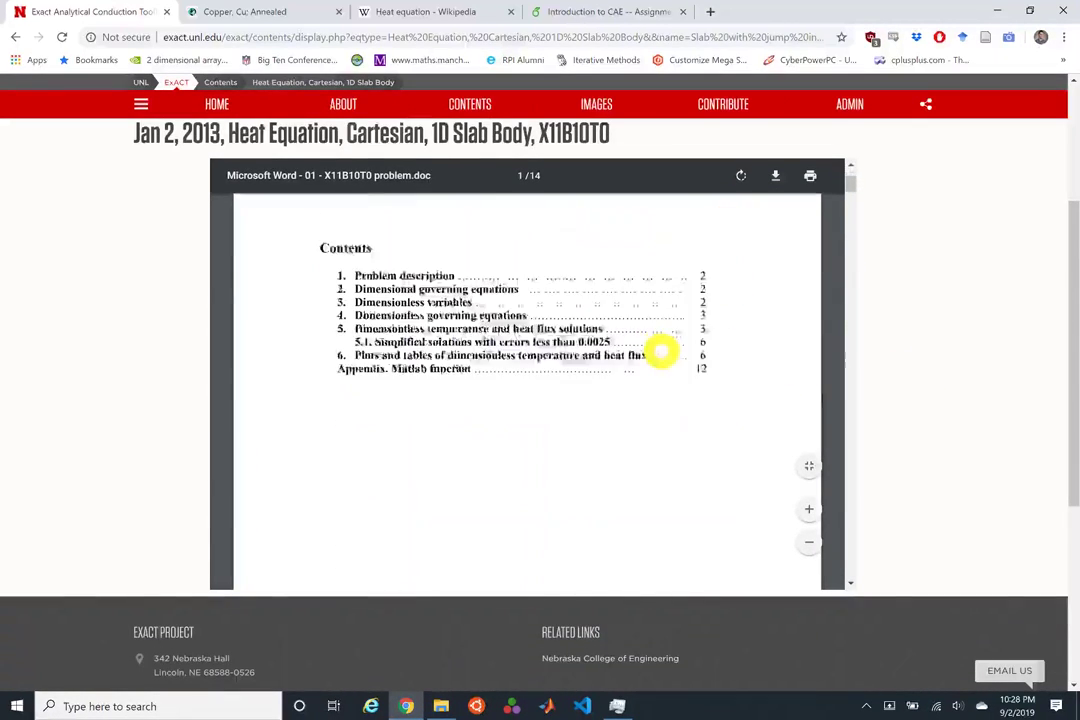
scroll(640, 355, down, 10)
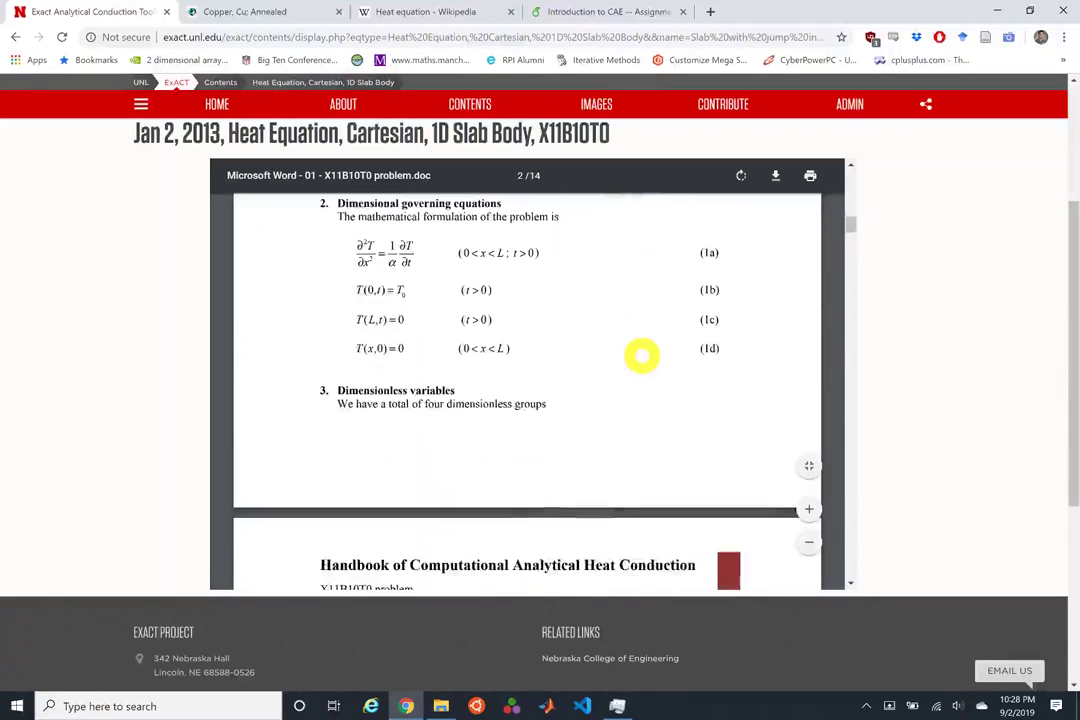
scroll(627, 362, down, 10)
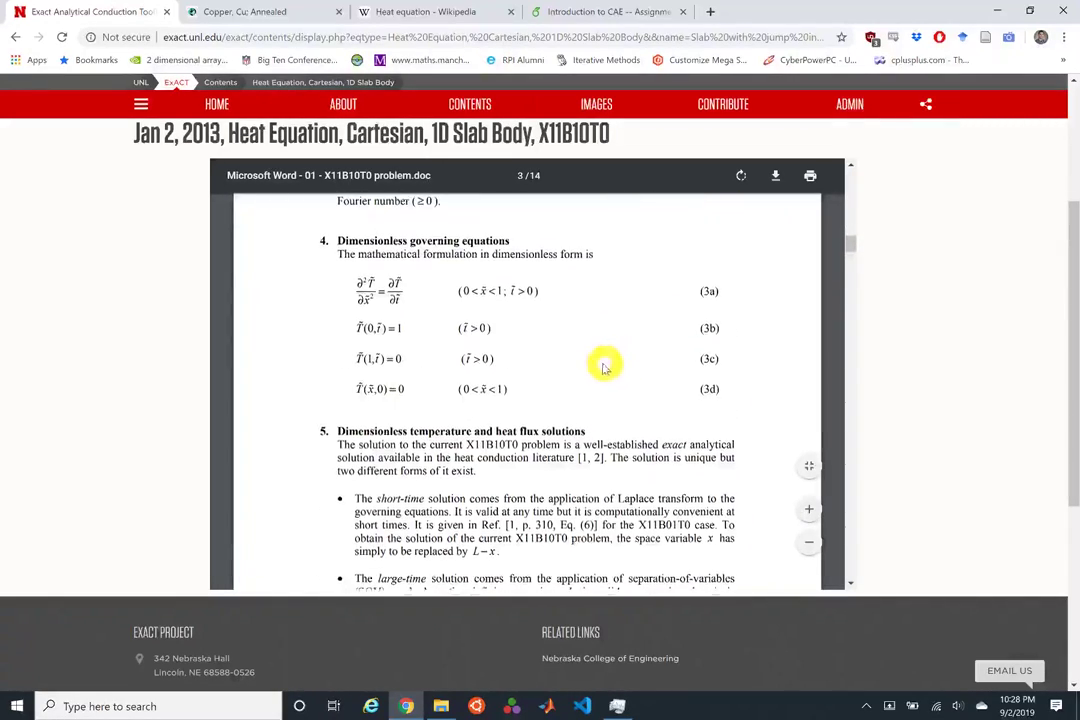
scroll(590, 365, down, 3)
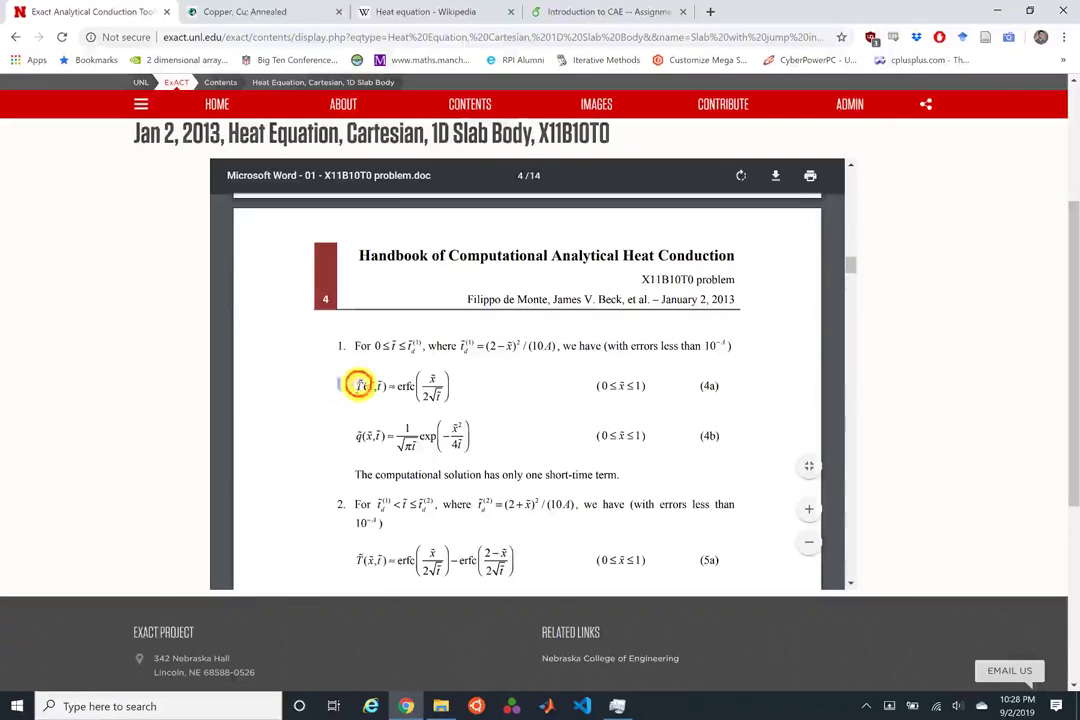
click(464, 390)
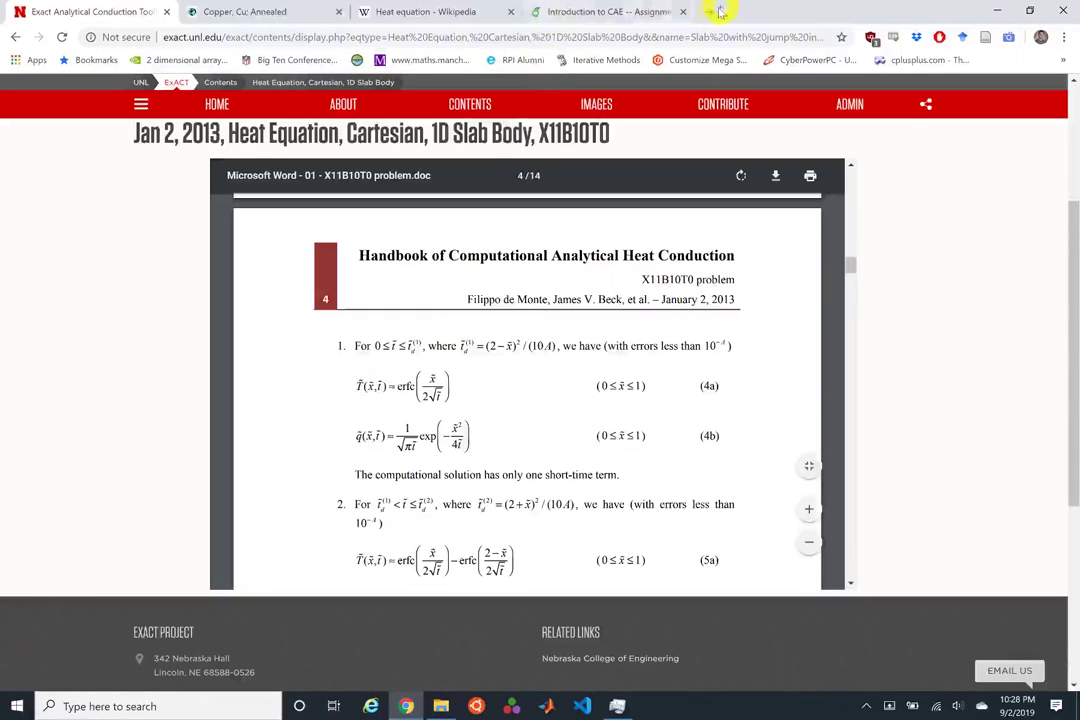
Step: Close the Introduction to CAE assignment page, minimize the browser and launch Abaqus/CAE
click(681, 15)
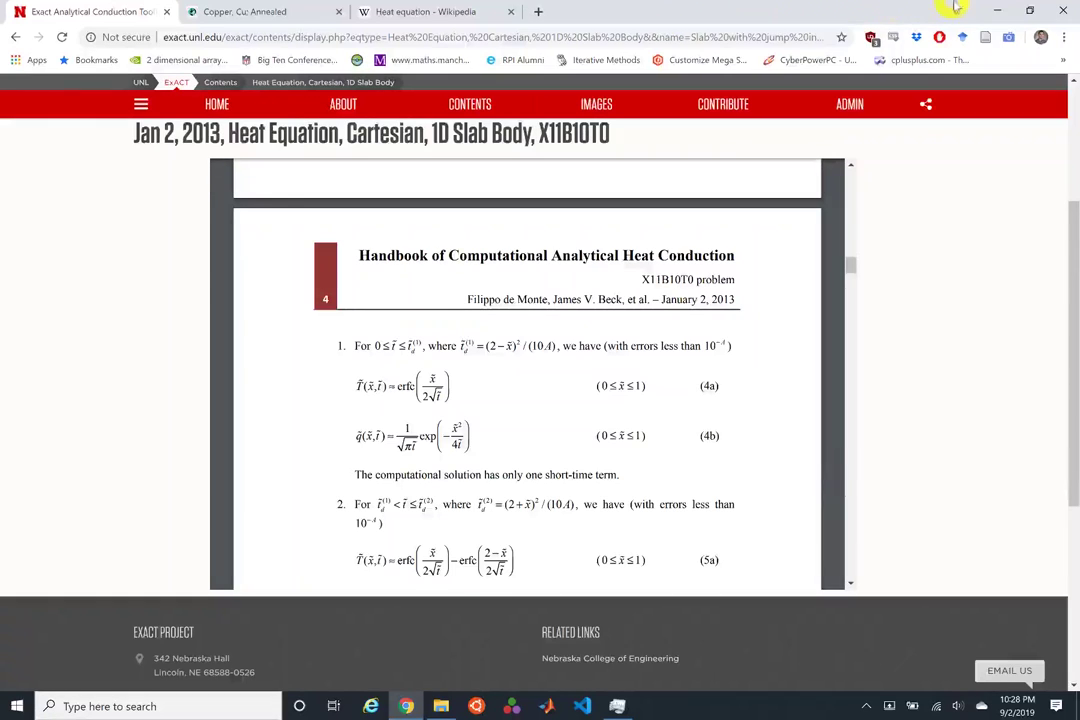
click(997, 11)
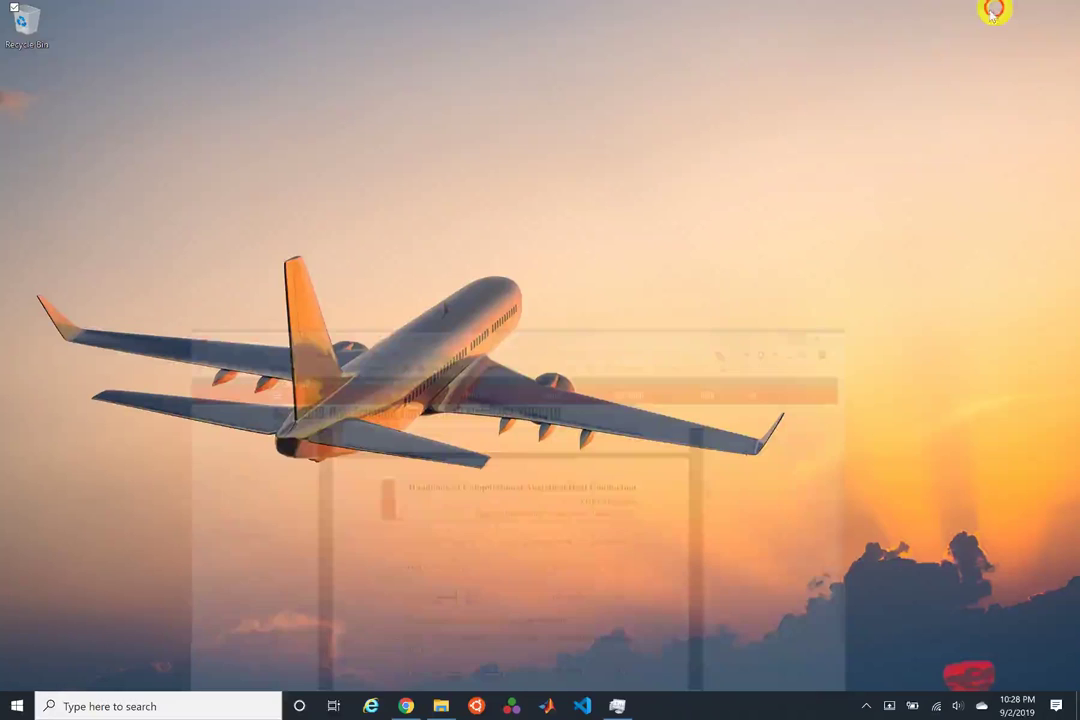
click(134, 708)
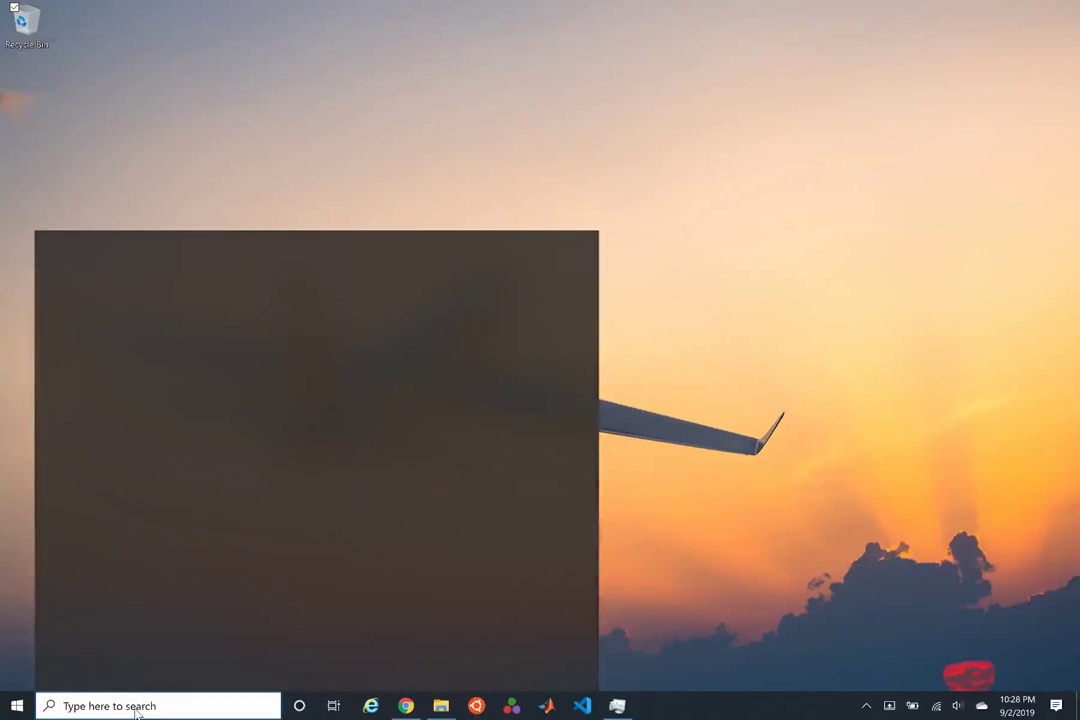
text(abaq)
key(Return)
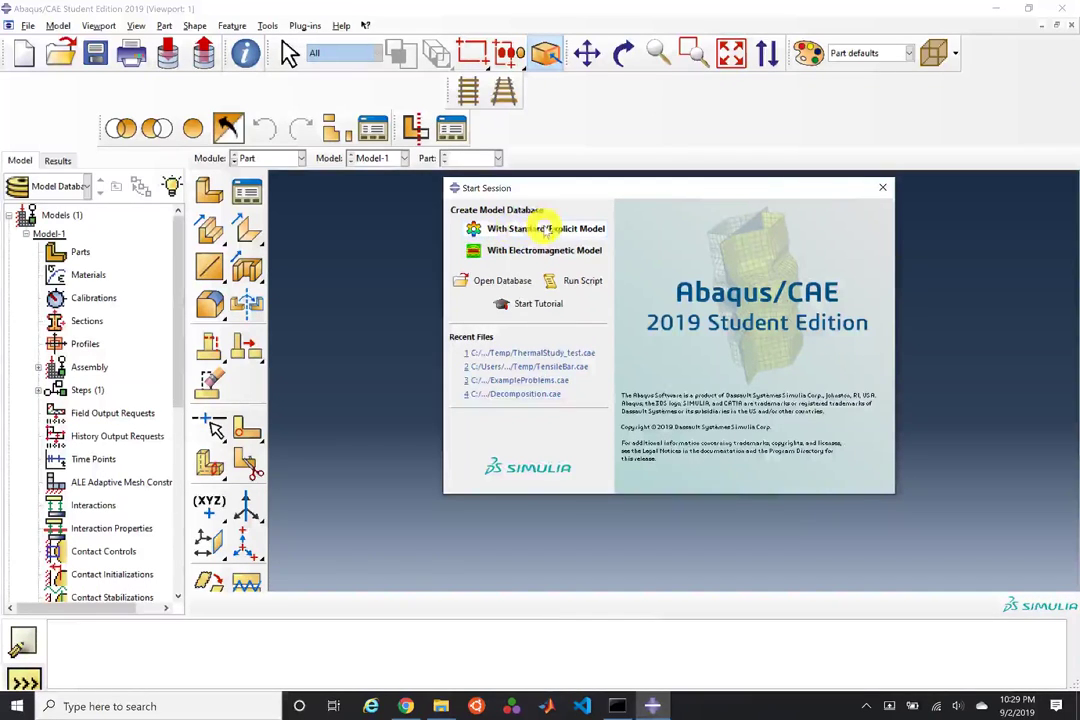
Step: Create a model database with a Standard/Explicit model and rearrange the toolbars so the lower ones share a single row
click(540, 228)
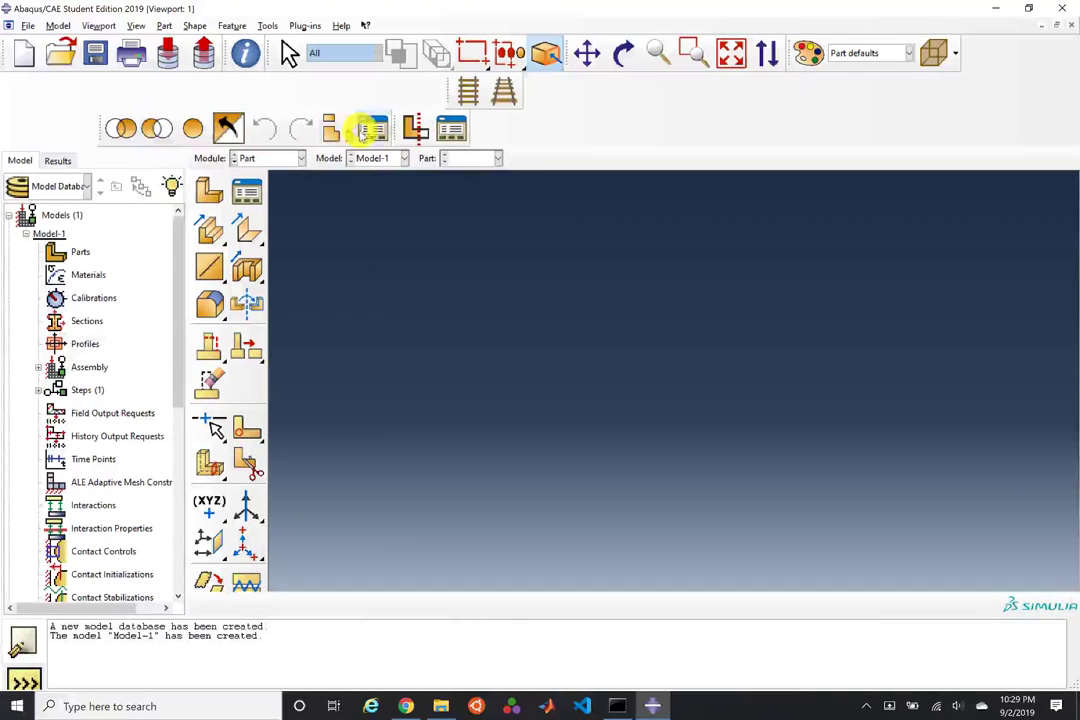
drag(397, 125, 398, 89)
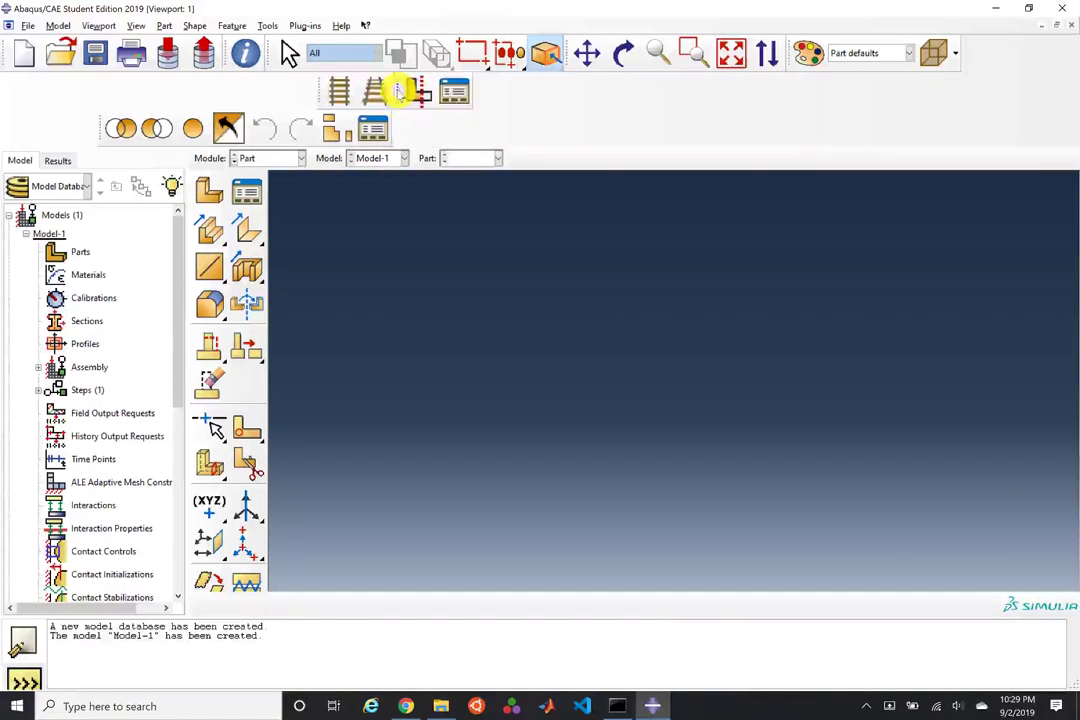
drag(98, 126, 100, 90)
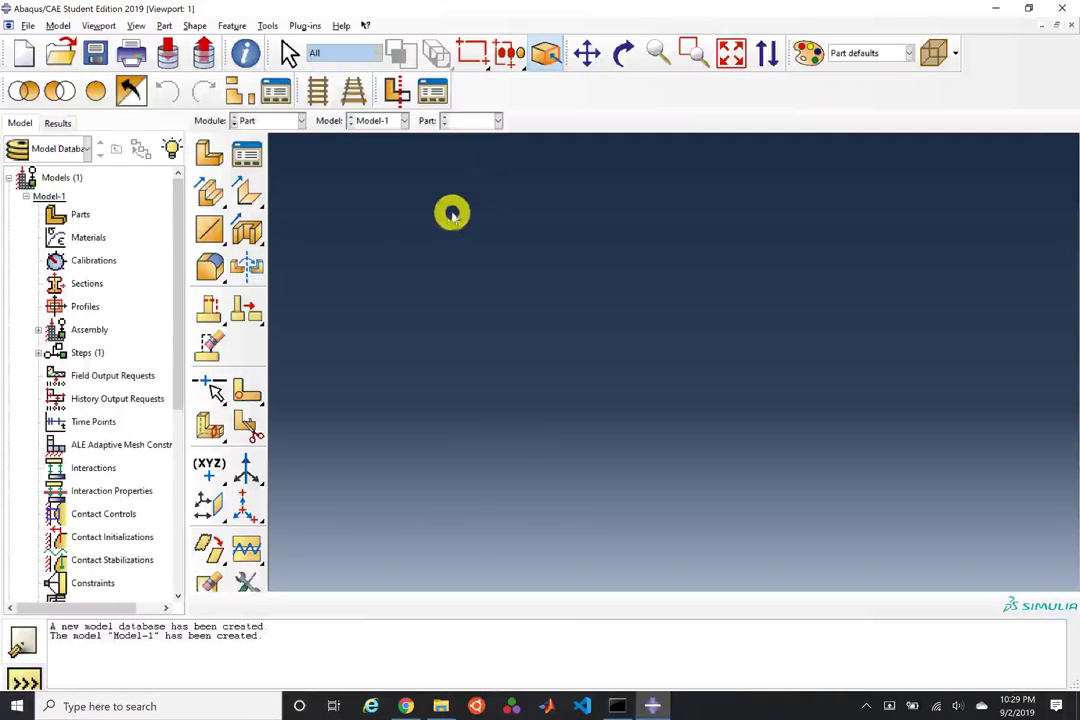
Step: Rename Model-1 as HT_SS_OneStep
right_click(47, 196)
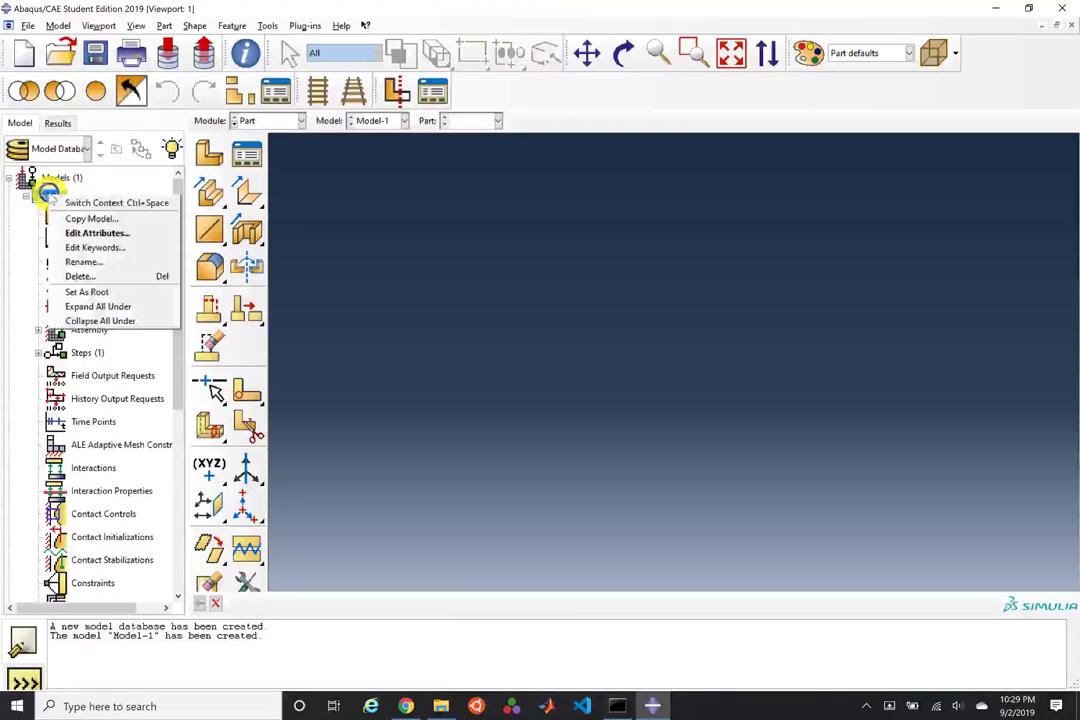
click(100, 261)
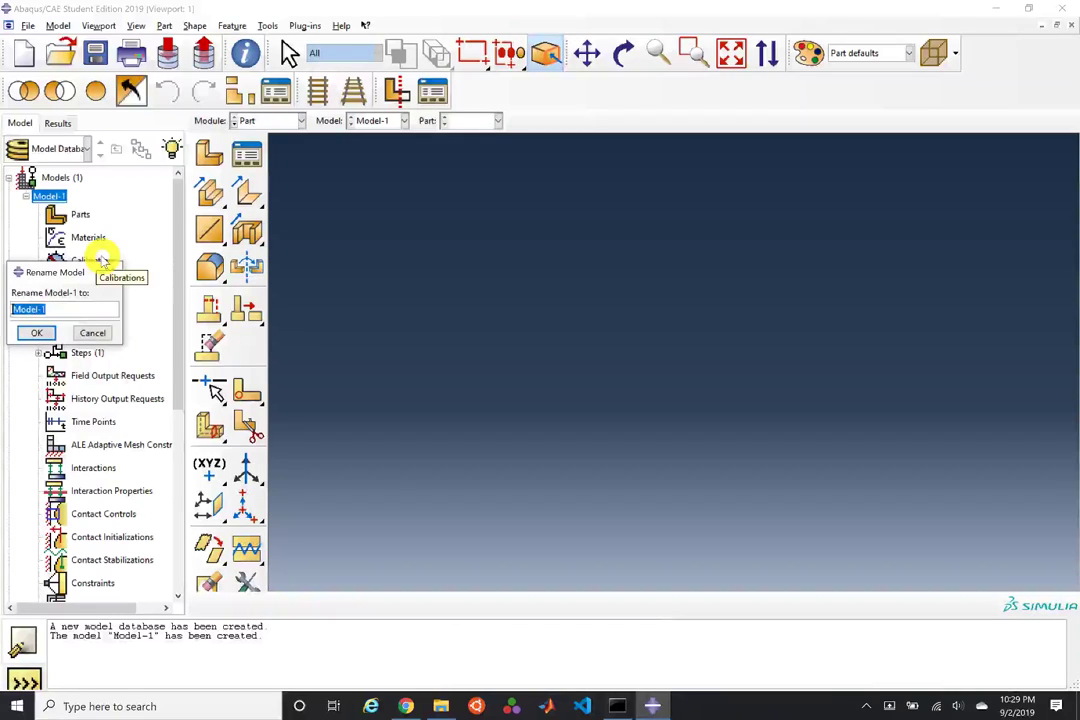
text(HT_)
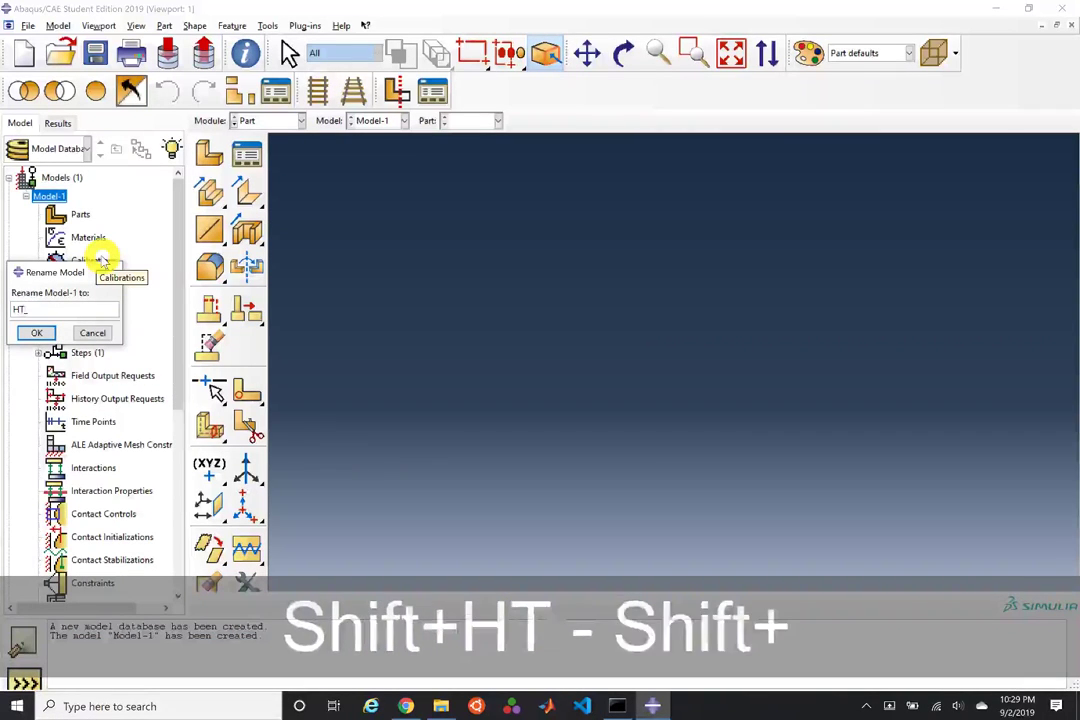
text(SS_OneStep)
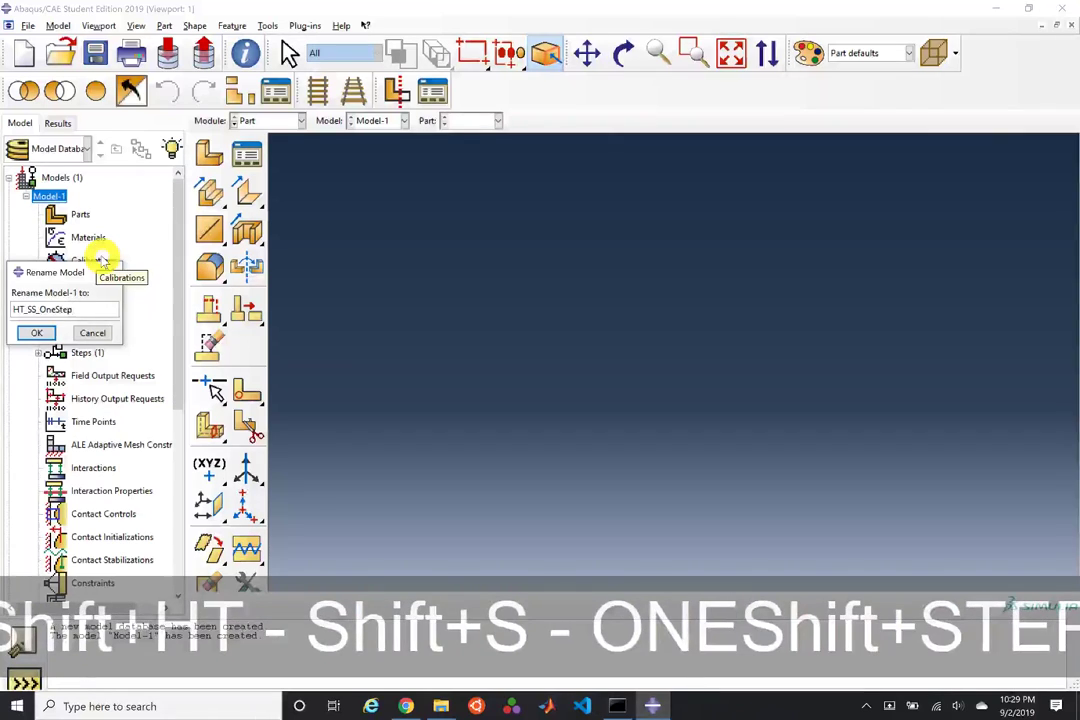
key(Return)
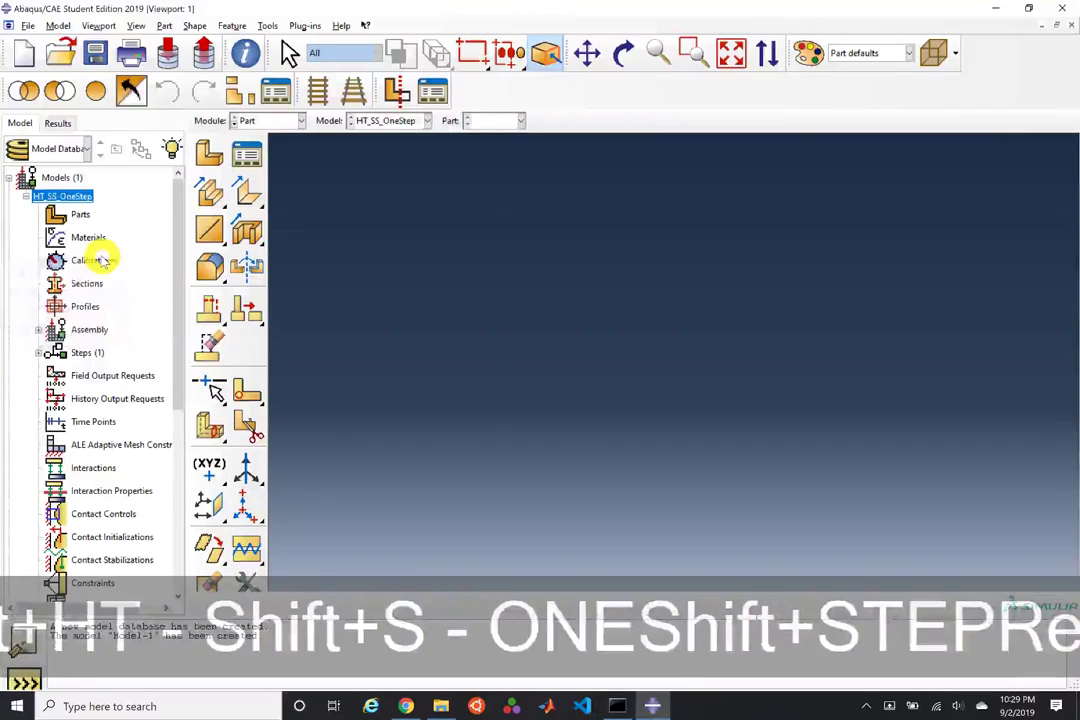
Step: Start creating a part, review the Fig. 1 slab schematic in the browser's X11B10T0 document, and return to Abaqus/CAE
click(211, 160)
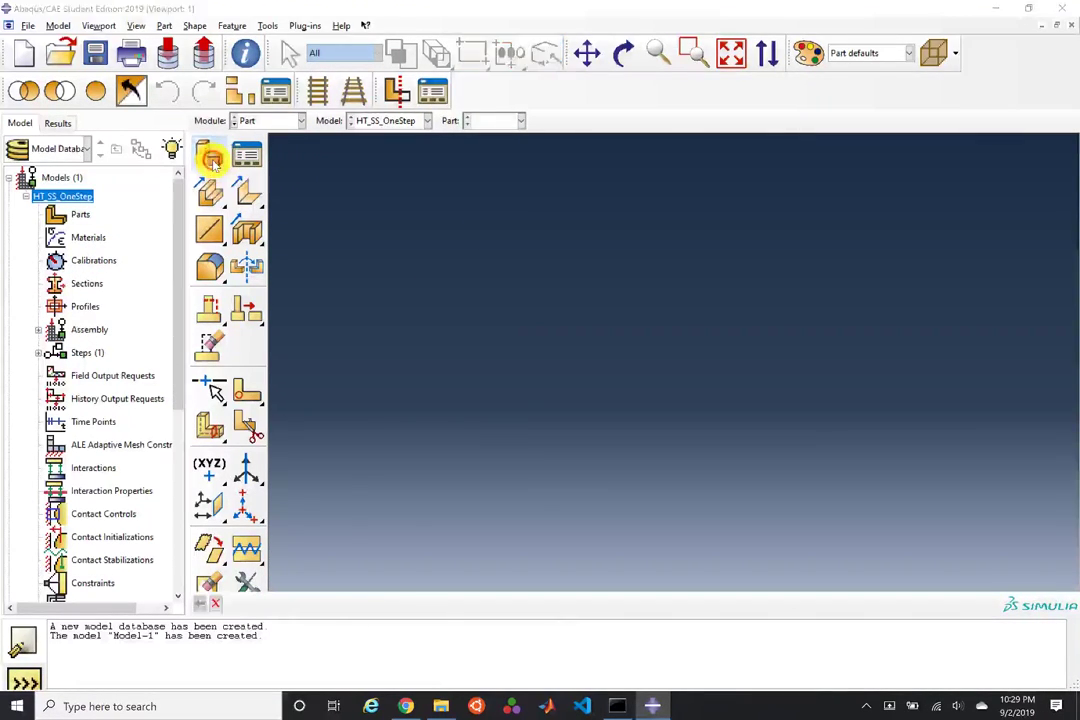
click(406, 706)
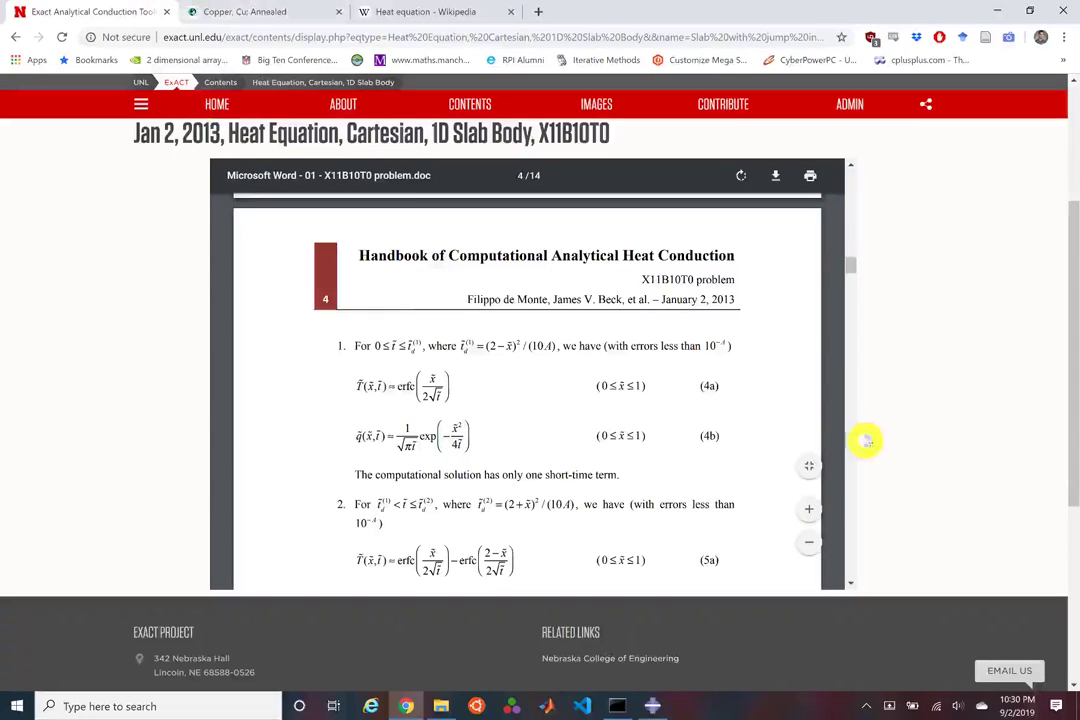
scroll(738, 439, up, 10)
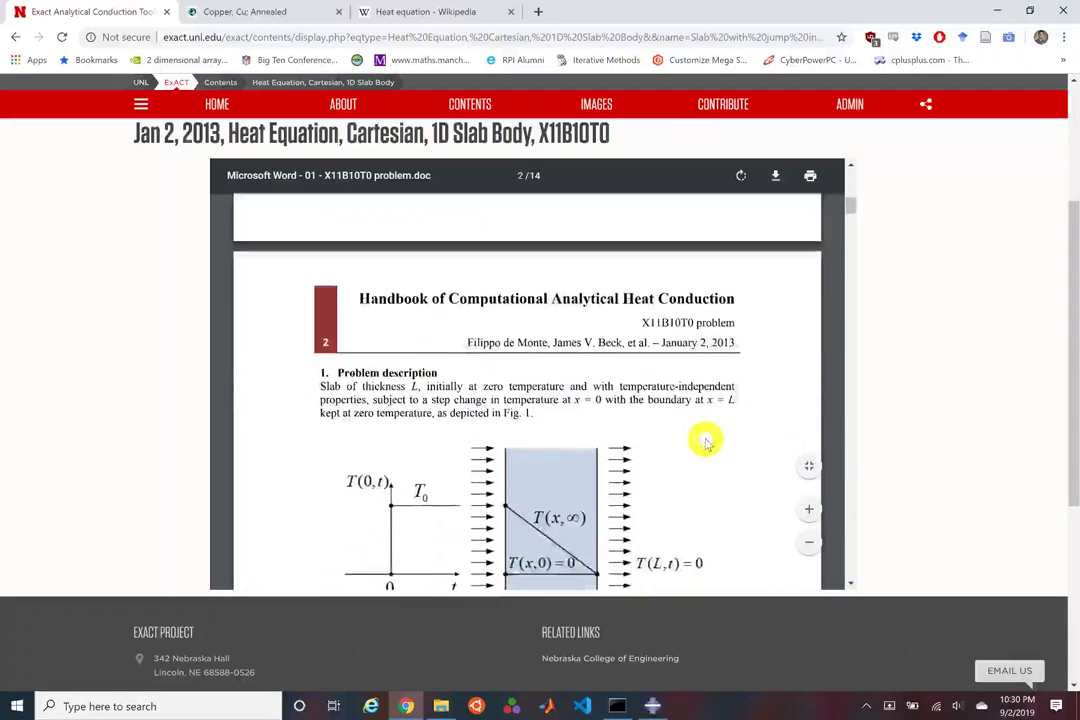
scroll(690, 438, down, 3)
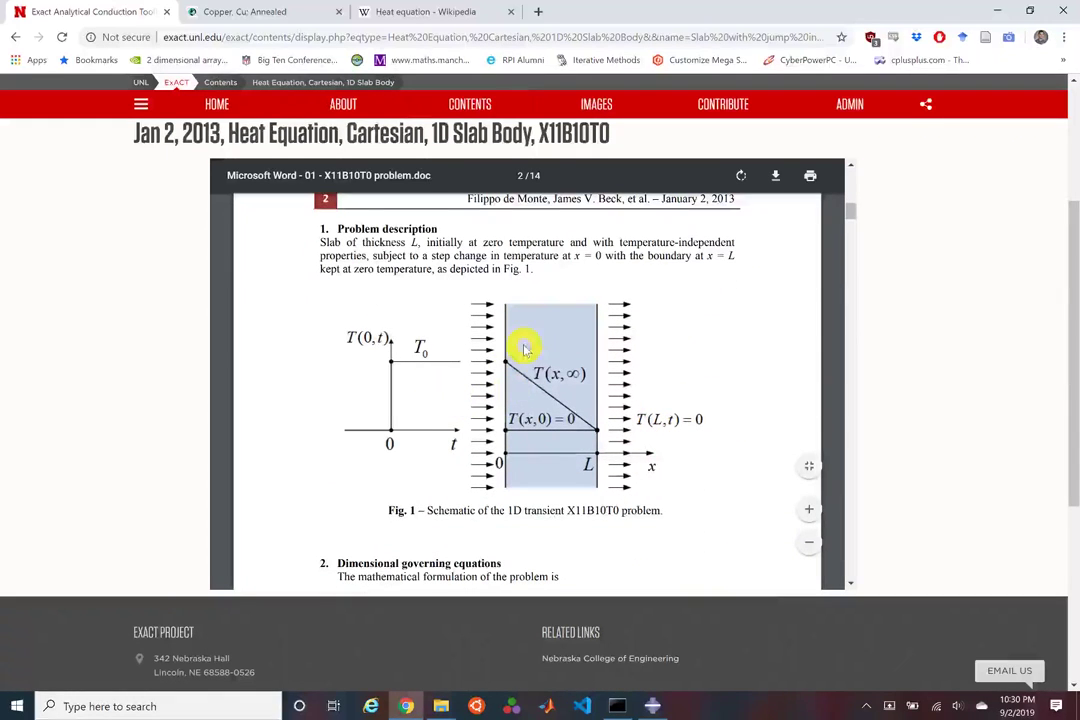
click(1002, 11)
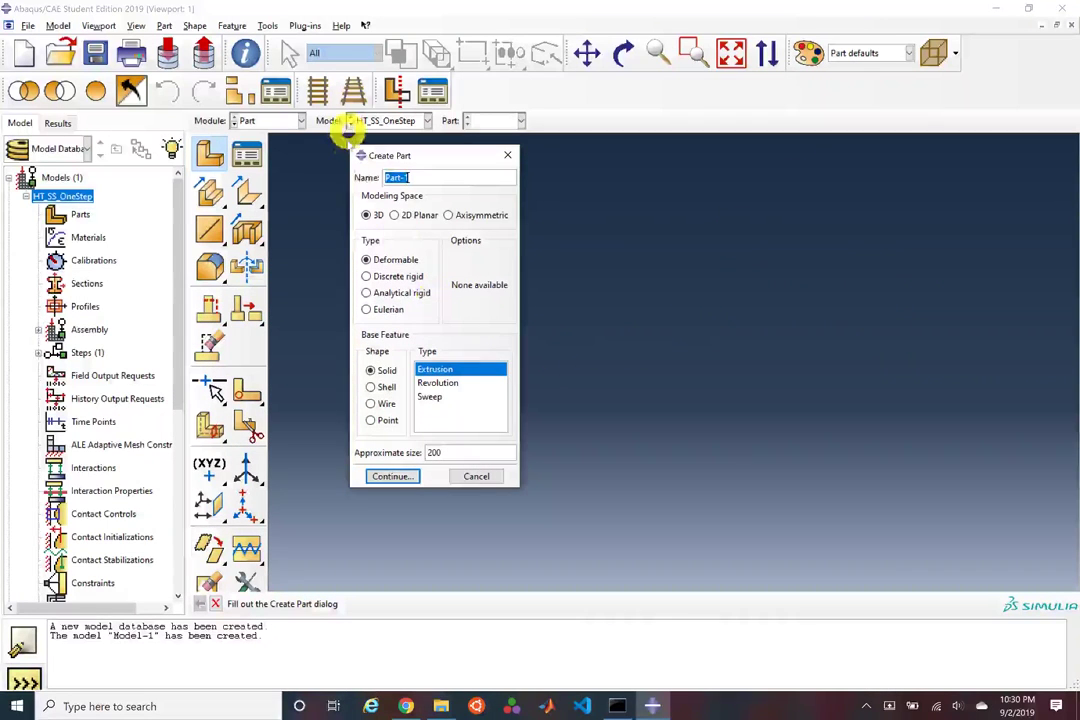
Step: Create a 2D planar deformable shell part named Slab with an approximate size of 10
click(297, 178)
text(Slab)
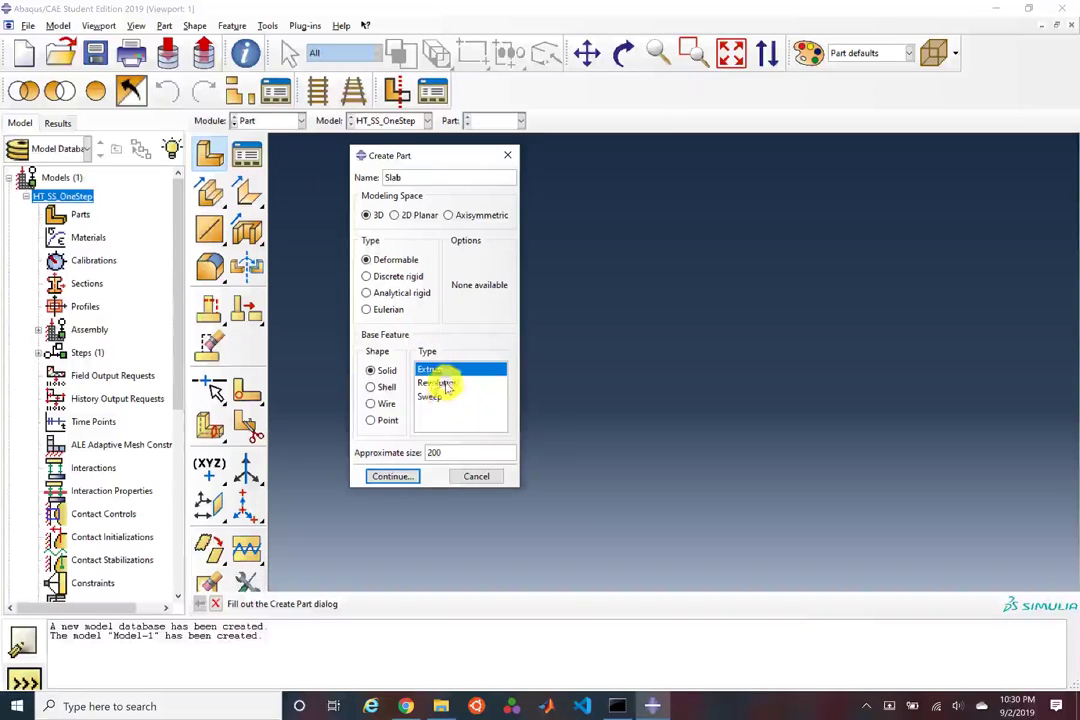
click(414, 216)
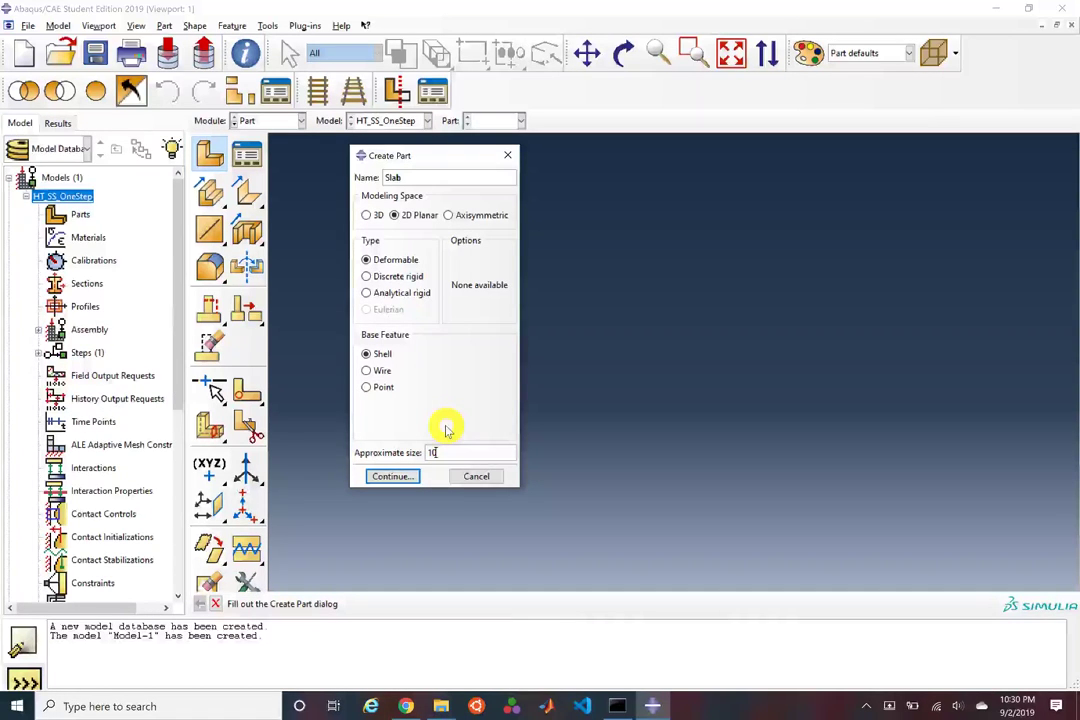
key(Return)
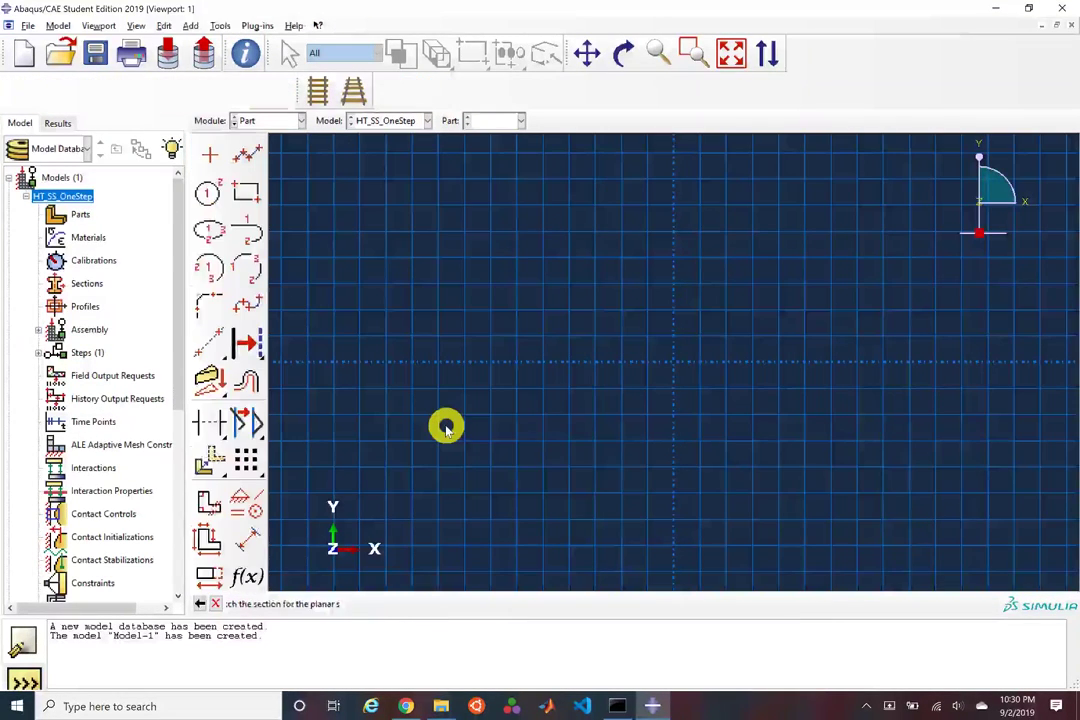
Step: Place a point at the origin with a Fixed constraint and add horizontal and vertical construction lines through it
click(203, 158)
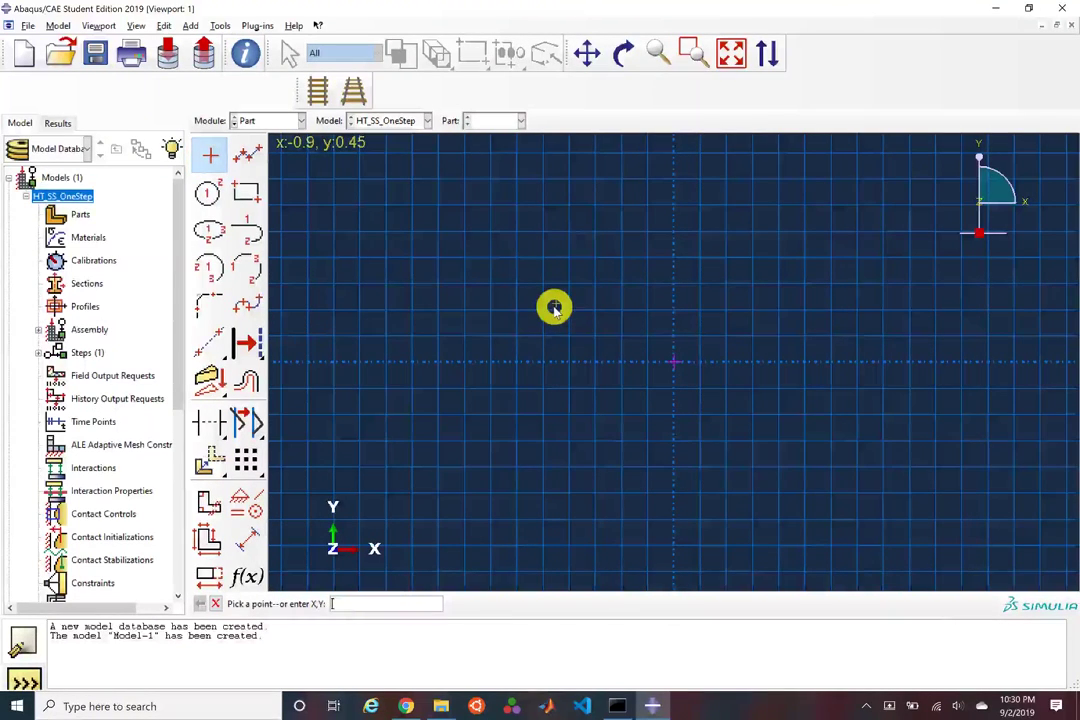
click(244, 498)
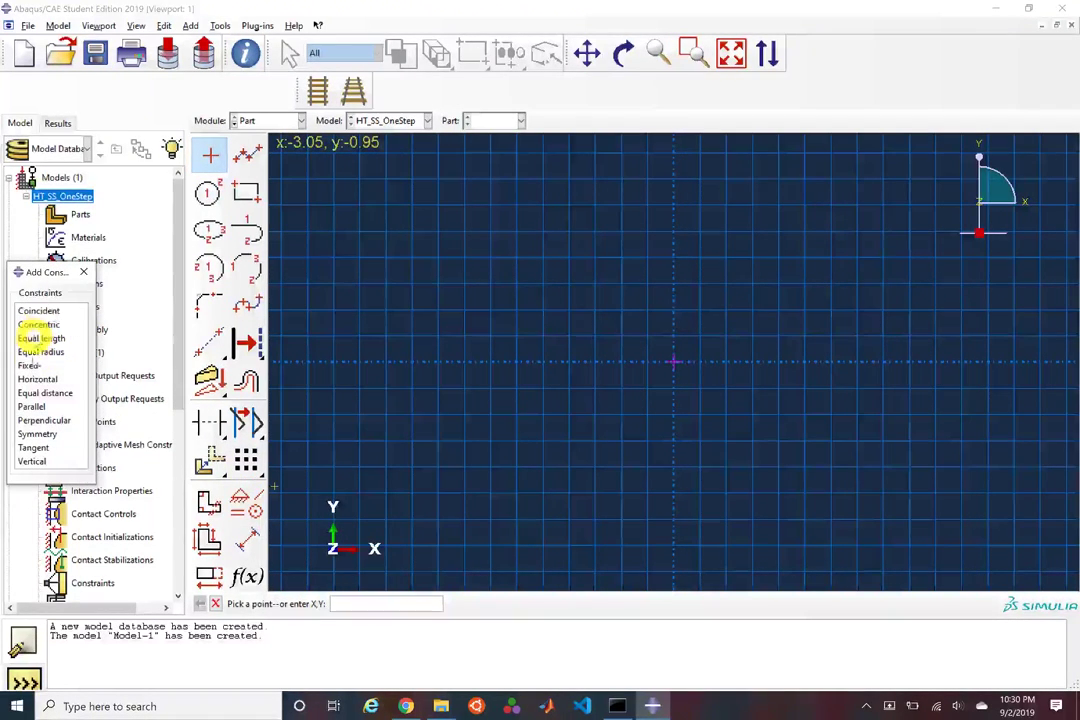
click(28, 366)
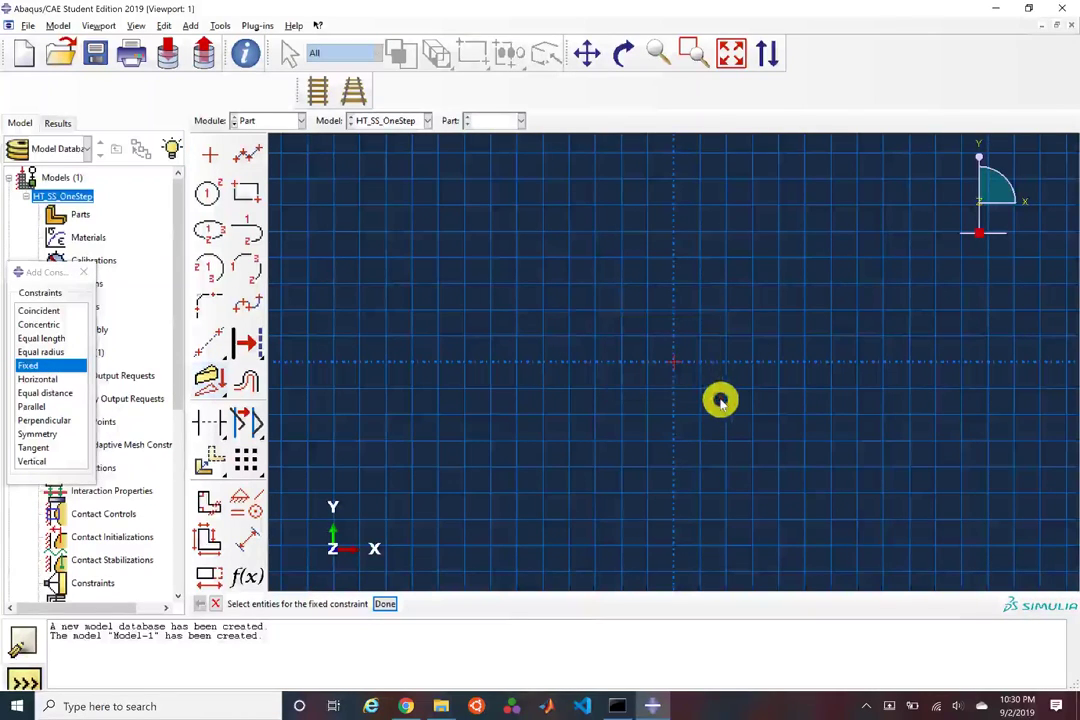
click(673, 360)
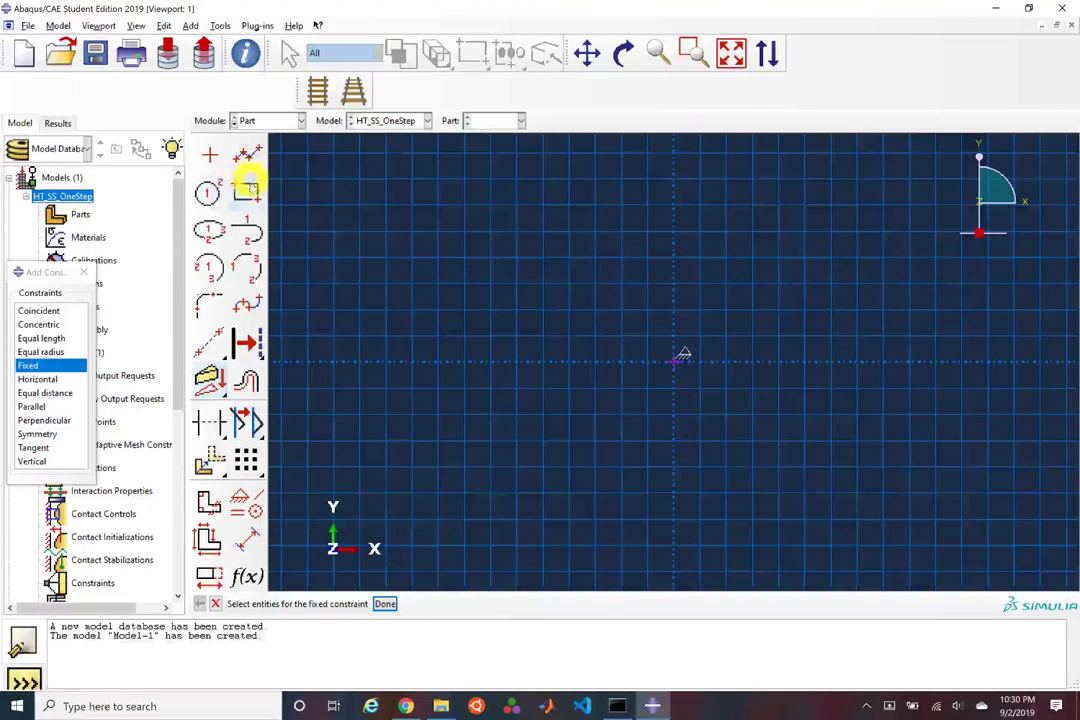
click(248, 192)
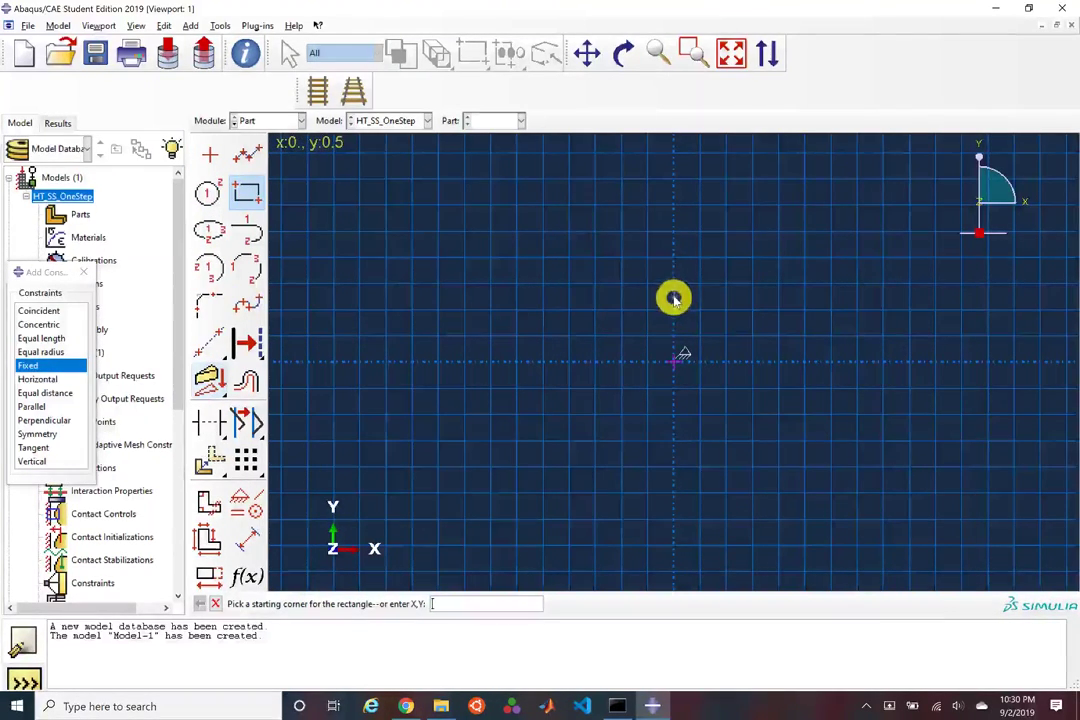
click(210, 343)
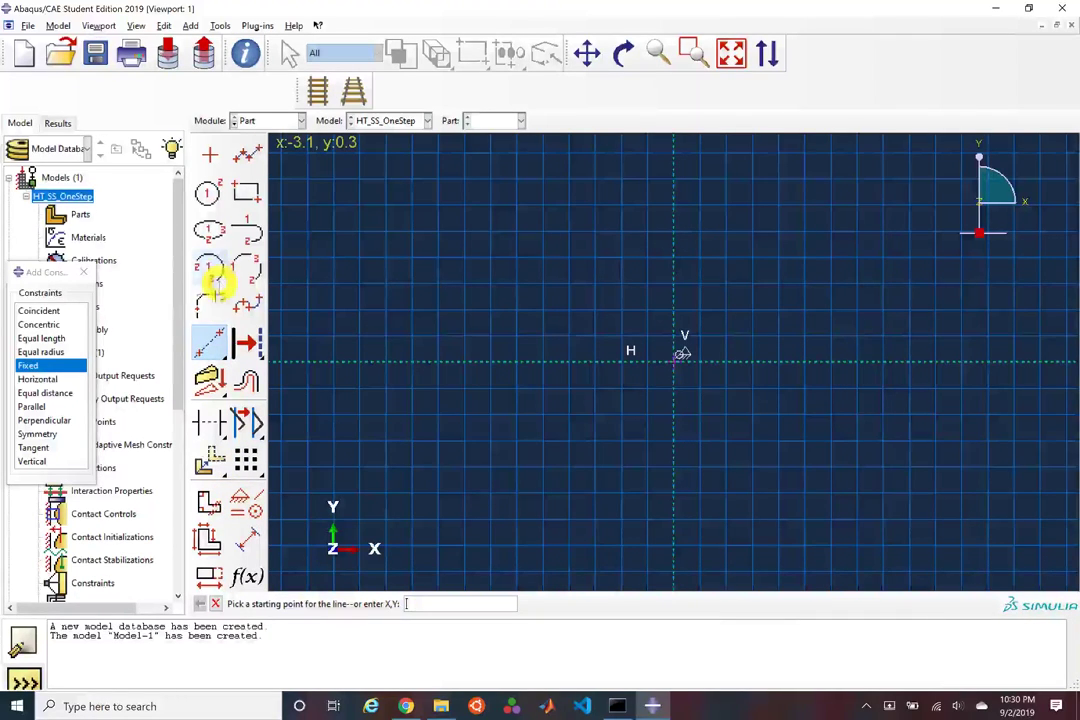
Step: Draw a rectangle about 2.4 wide from the vertical construction line at y 0.5, spanning the horizontal construction line
click(246, 192)
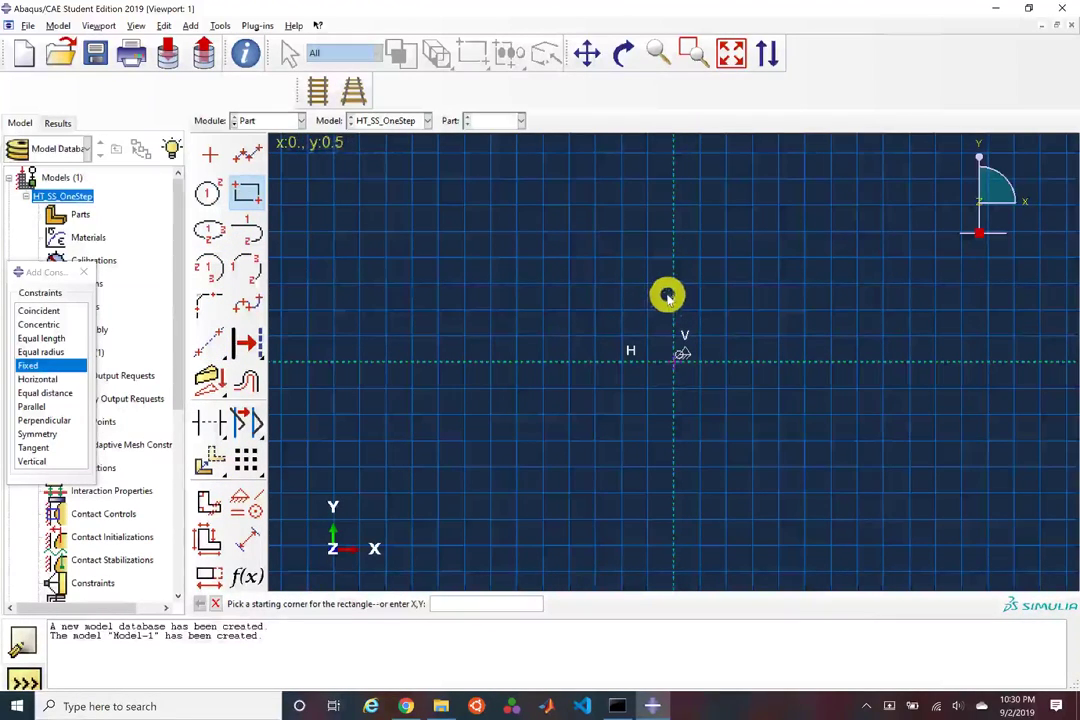
click(672, 297)
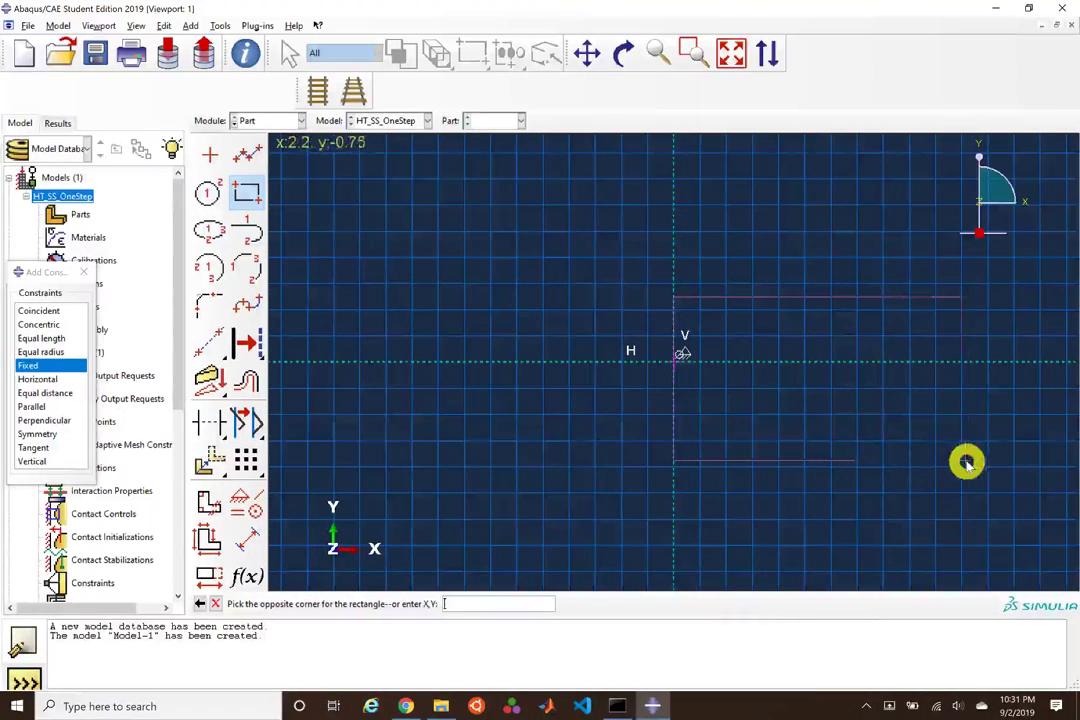
click(987, 452)
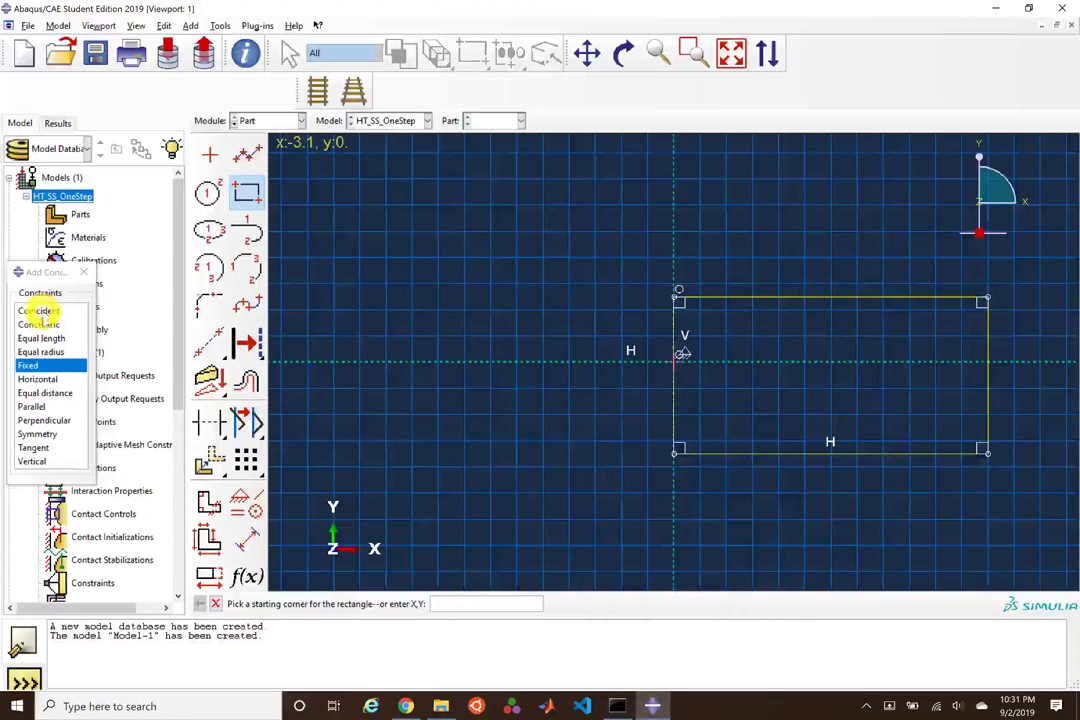
Step: Apply an Equal distance constraint so the rectangle's two corners on the vertical construction line are equidistant from the origin point
click(35, 393)
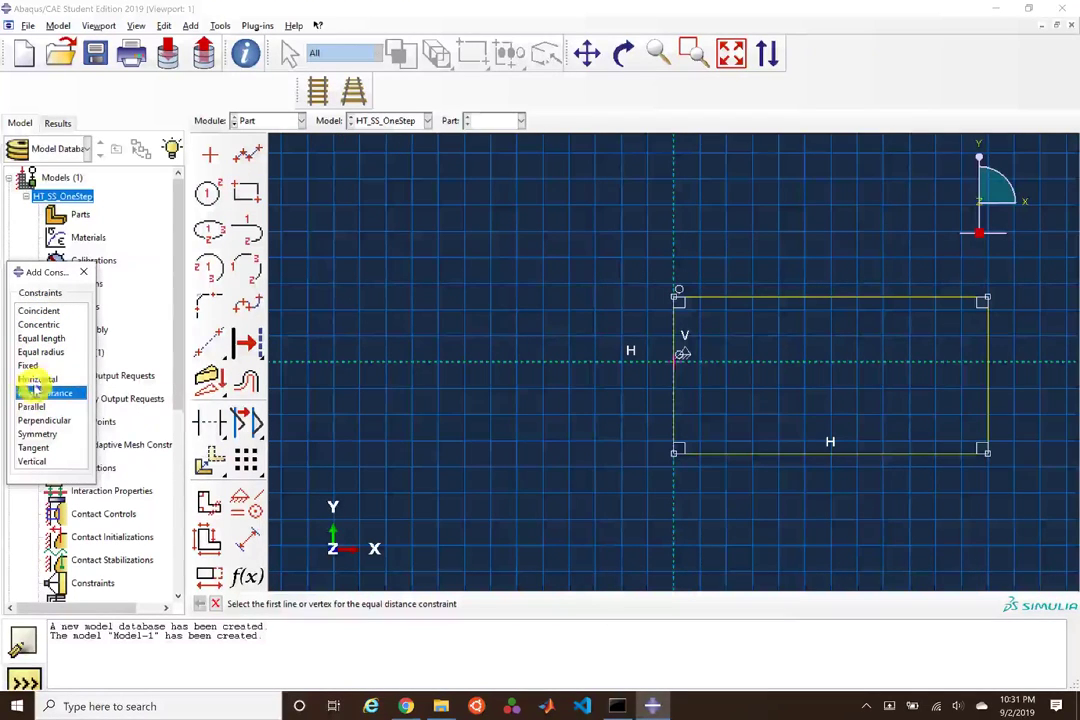
click(676, 297)
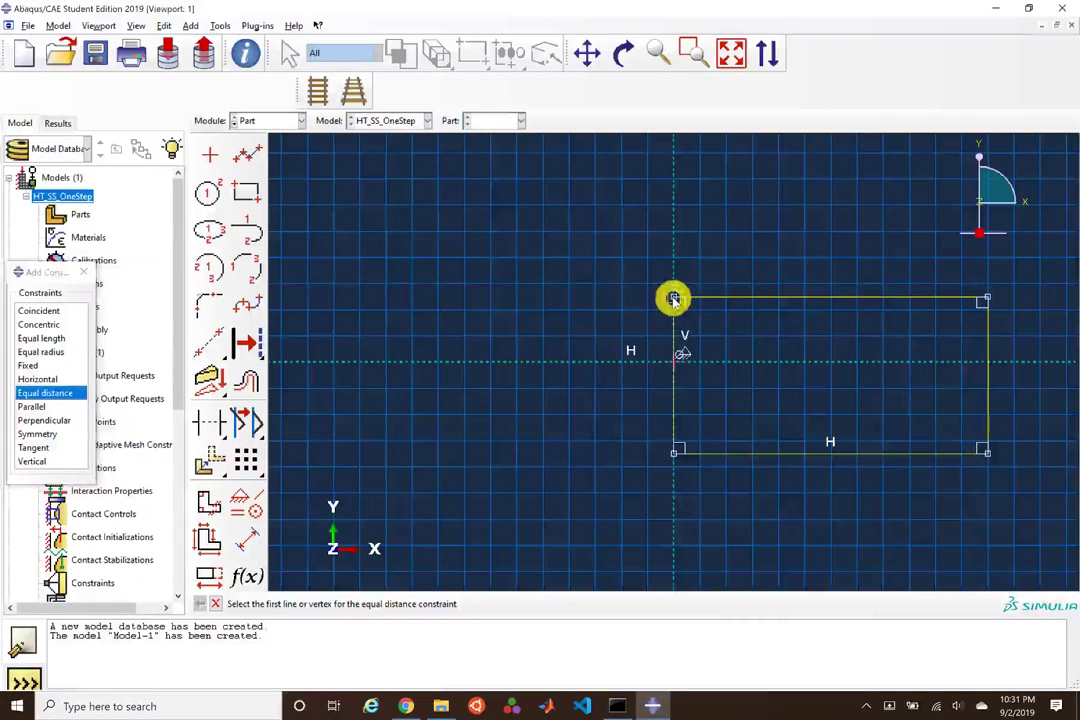
click(674, 454)
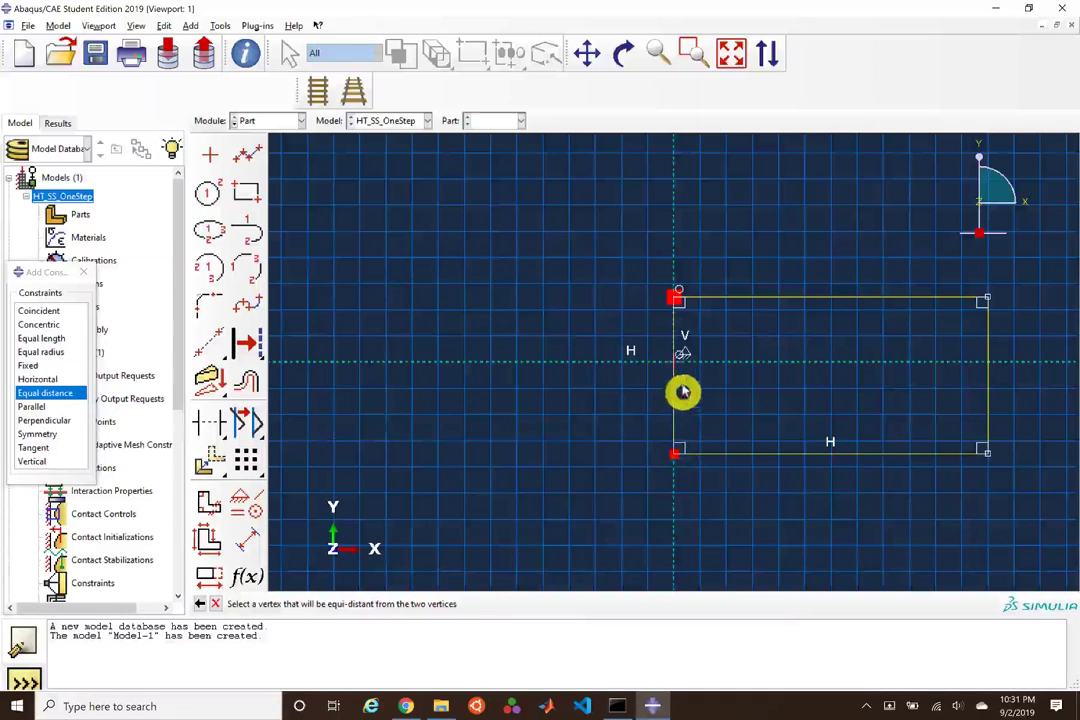
click(676, 366)
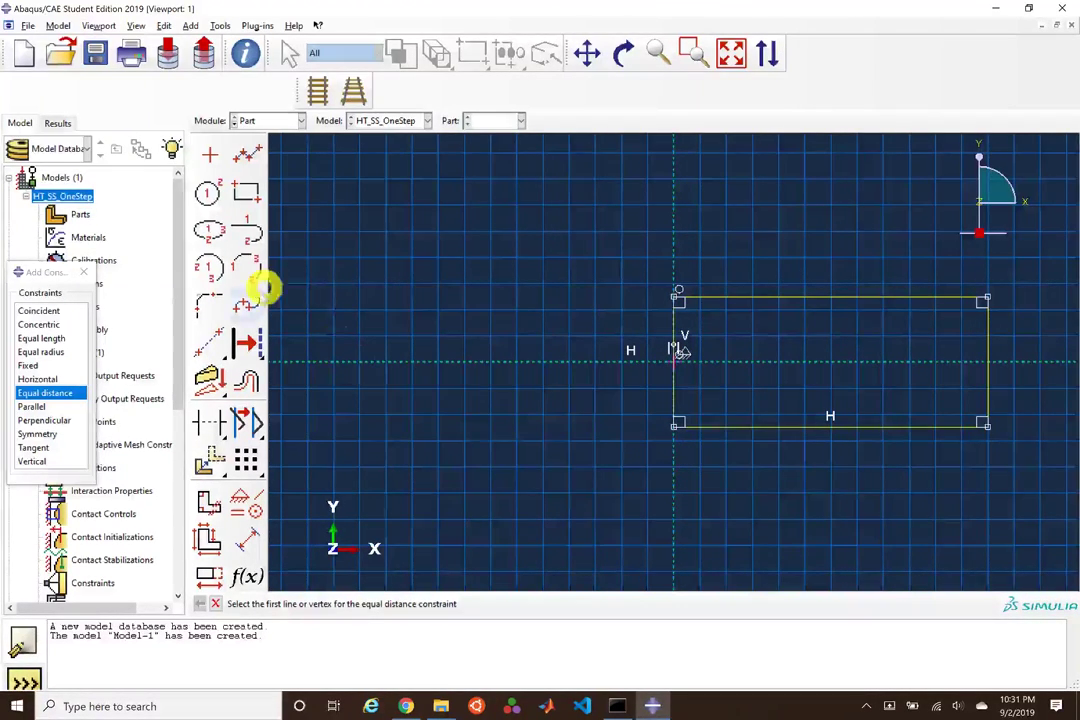
Step: Dimension the rectangle's lower horizontal edge with a length of 1
click(244, 541)
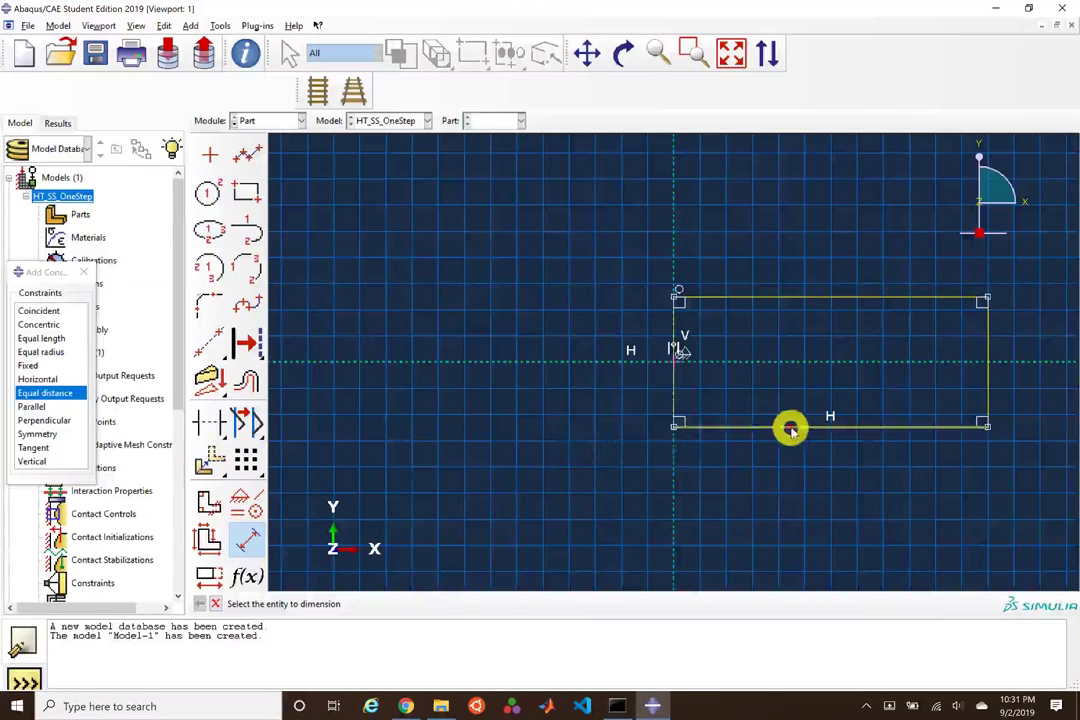
click(788, 425)
click(790, 482)
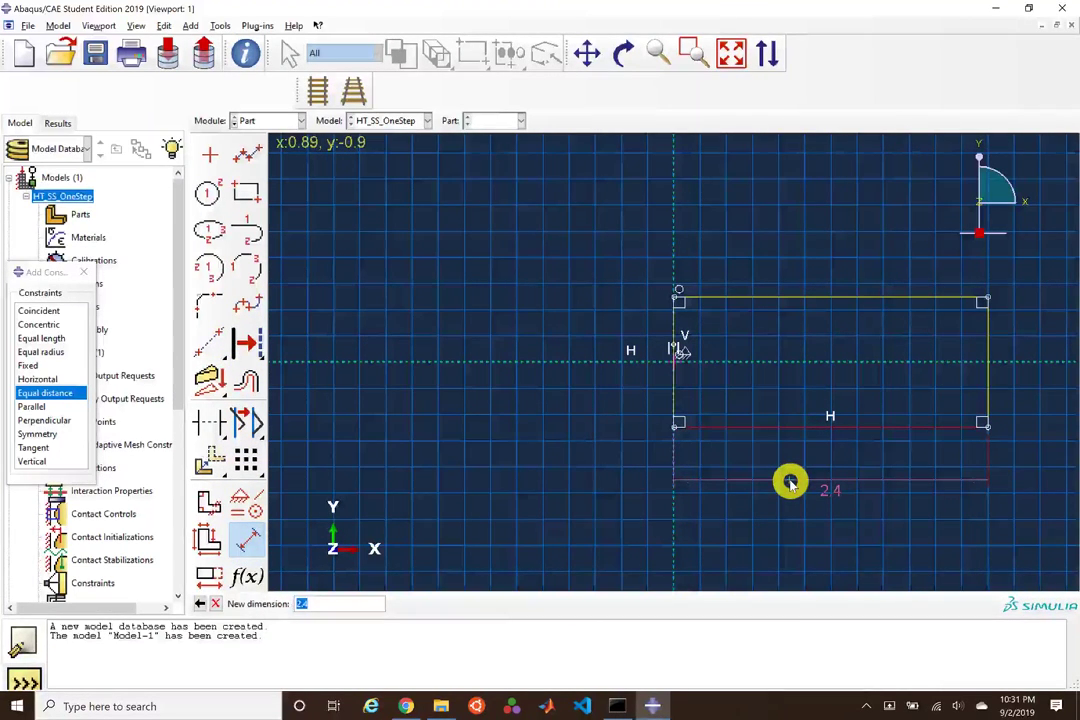
text(1)
key(Return)
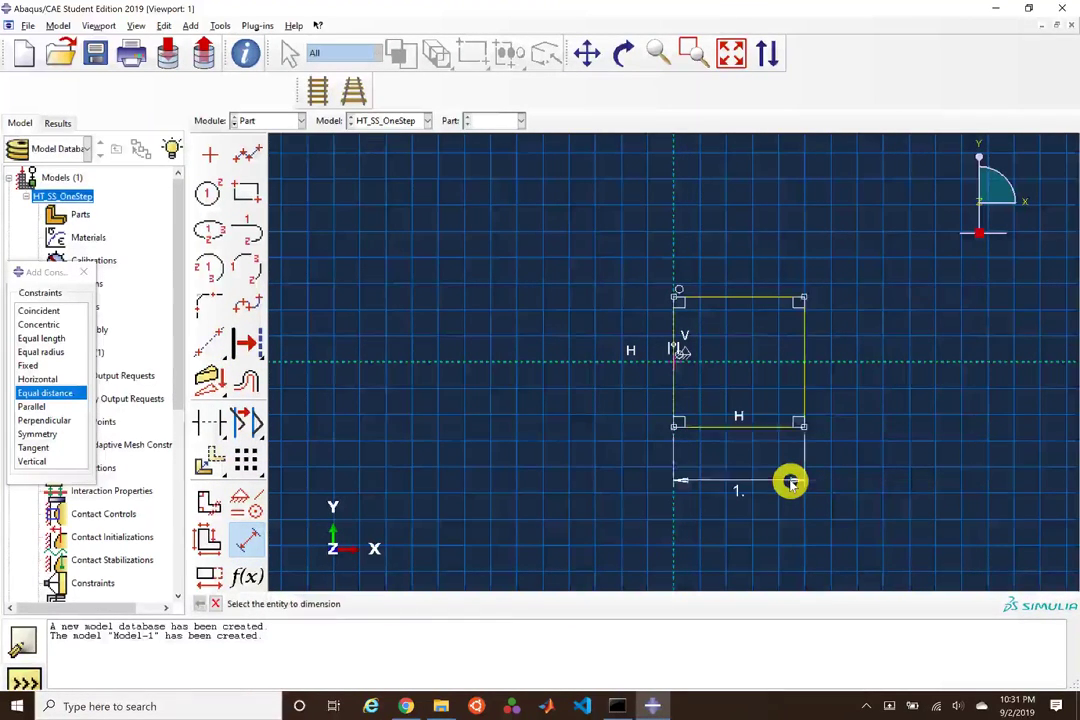
Step: Dimension the vertical edge opposite the origin with a height of 0.1
click(808, 338)
click(860, 327)
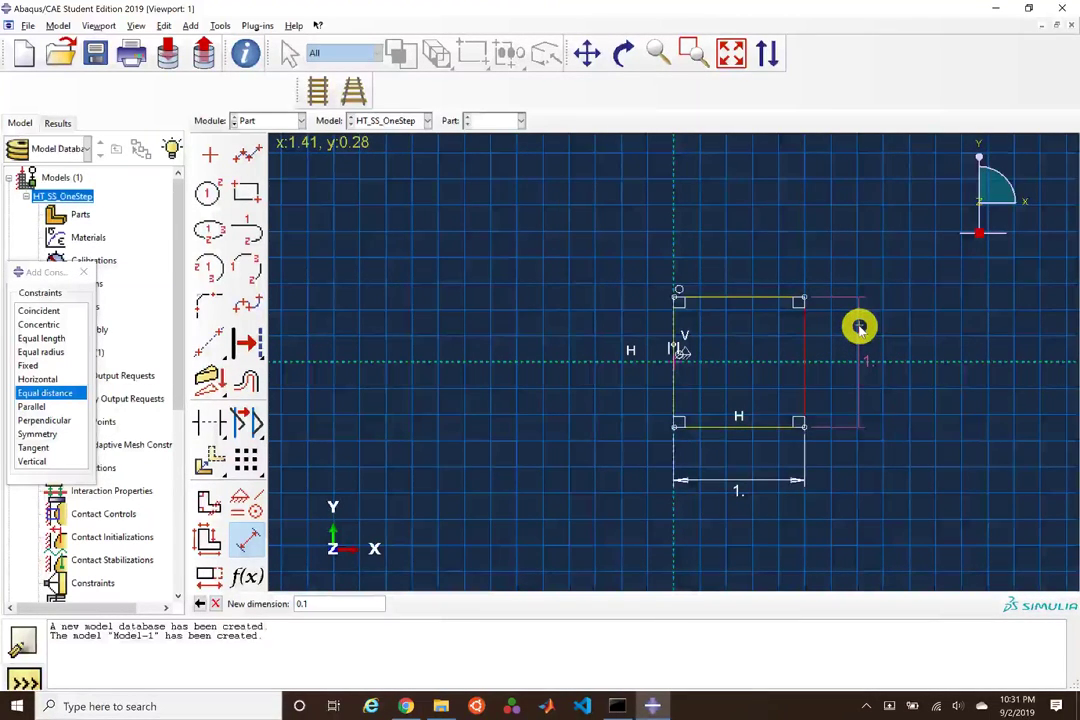
text(0.1)
key(Return)
scroll(812, 357, up, 5)
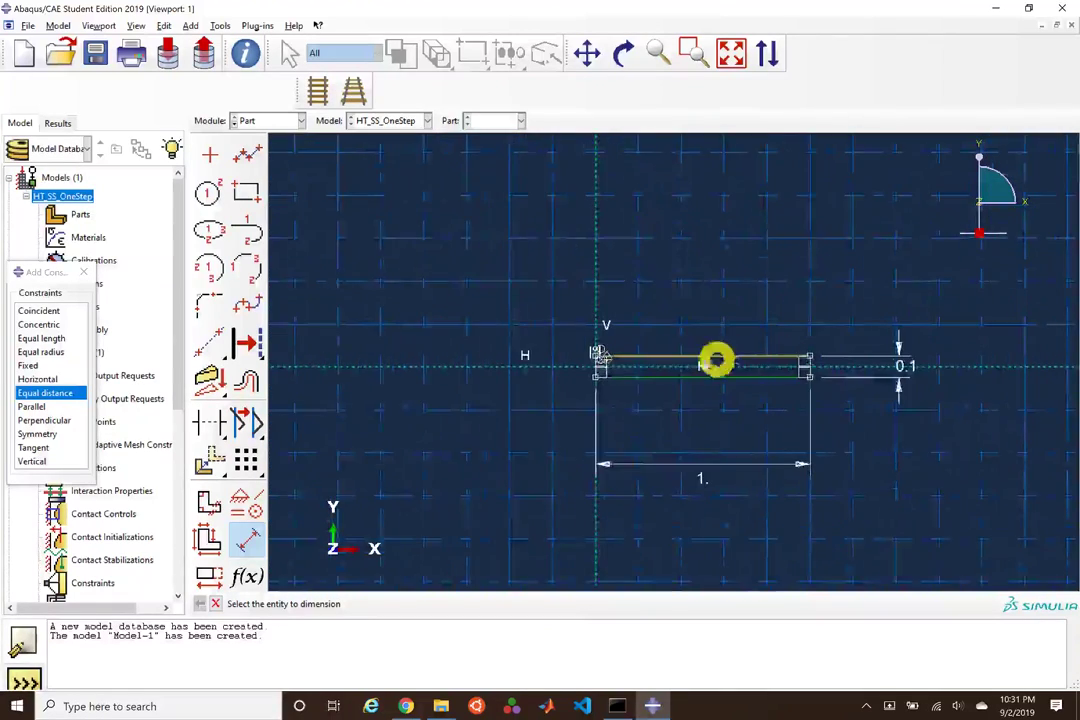
scroll(940, 360, up, 5)
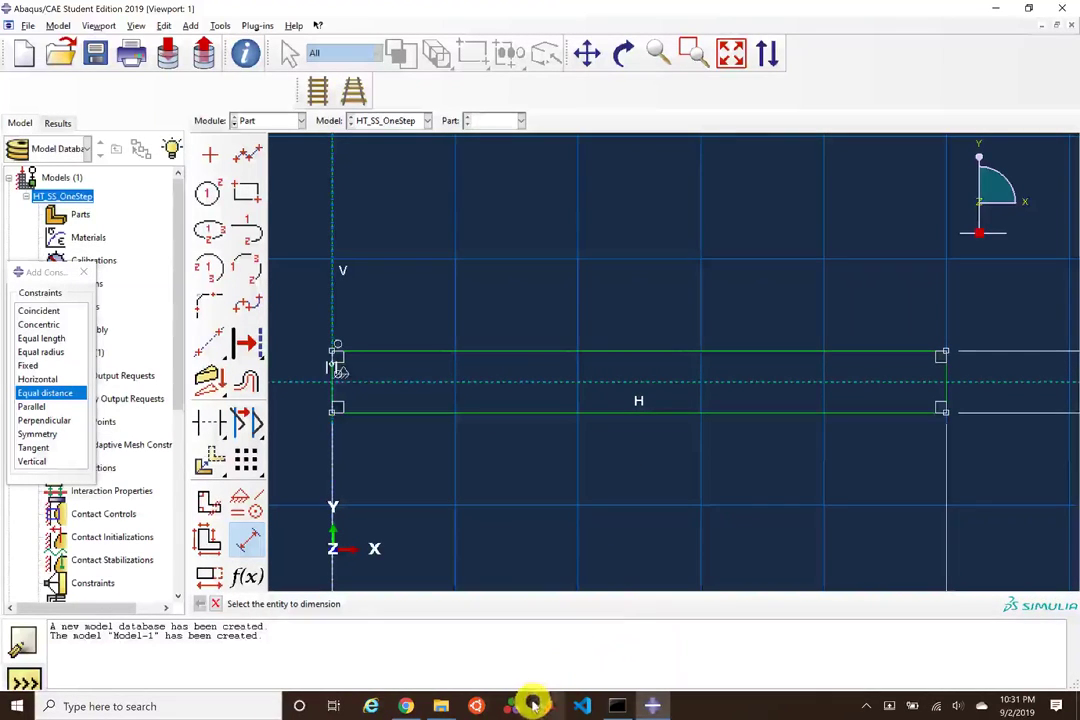
Step: Recheck the Fig. 1 slab schematic in the browser, return to Abaqus/CAE and finish the Slab section sketch
click(405, 706)
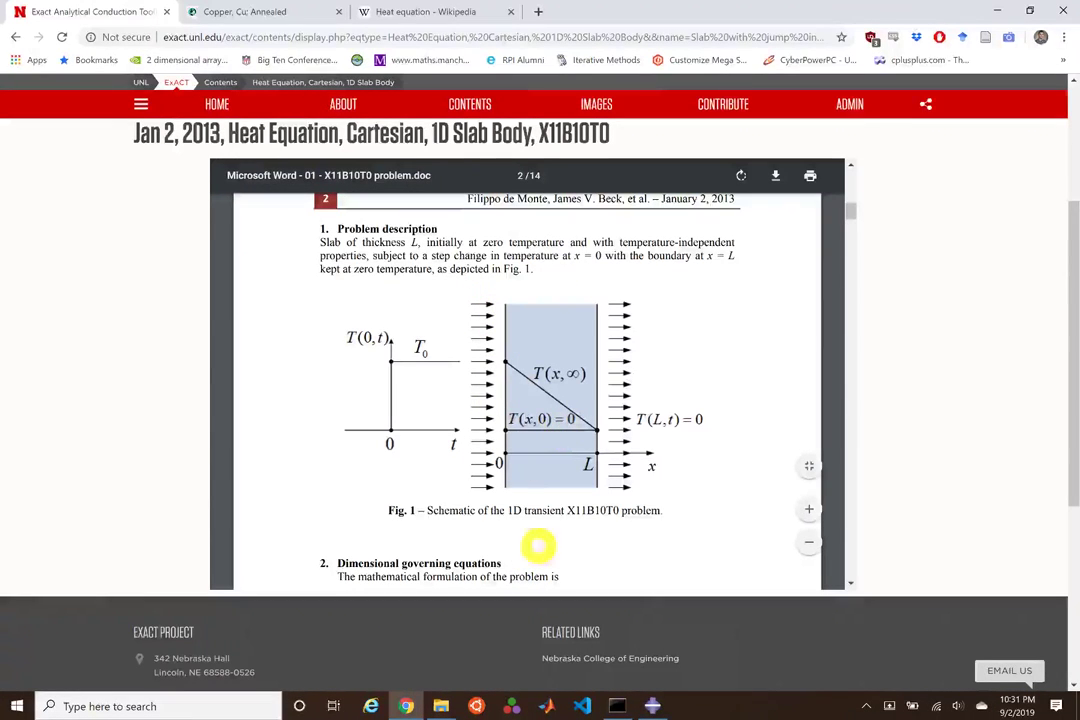
click(407, 704)
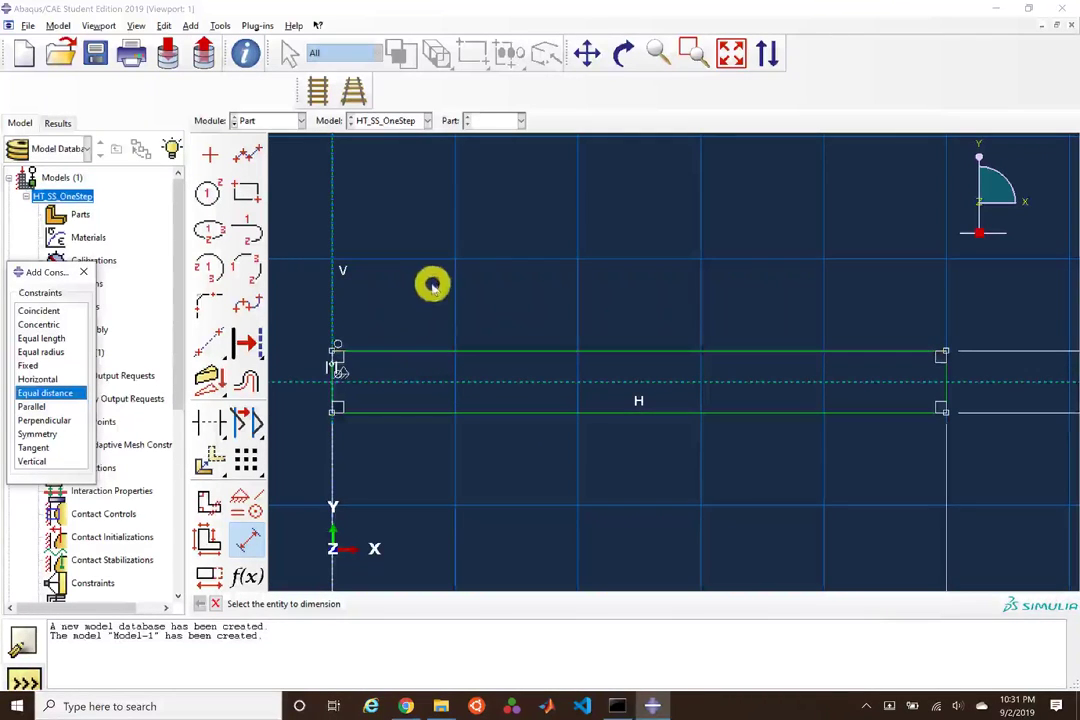
scroll(525, 314, down, 2)
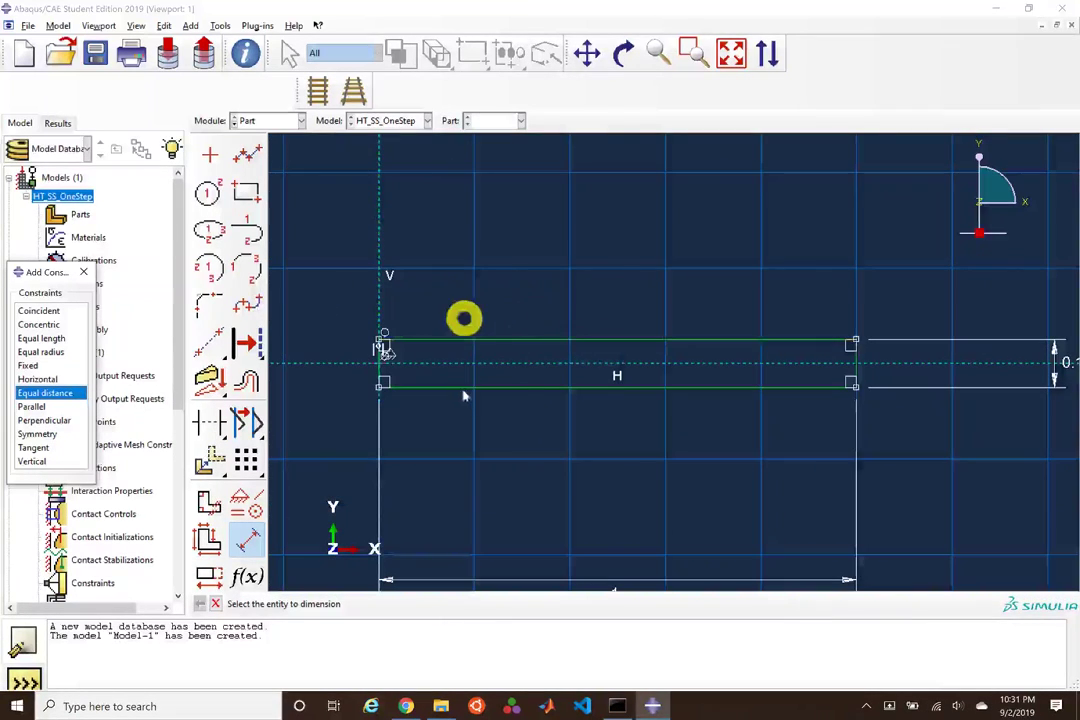
scroll(705, 397, down, 1)
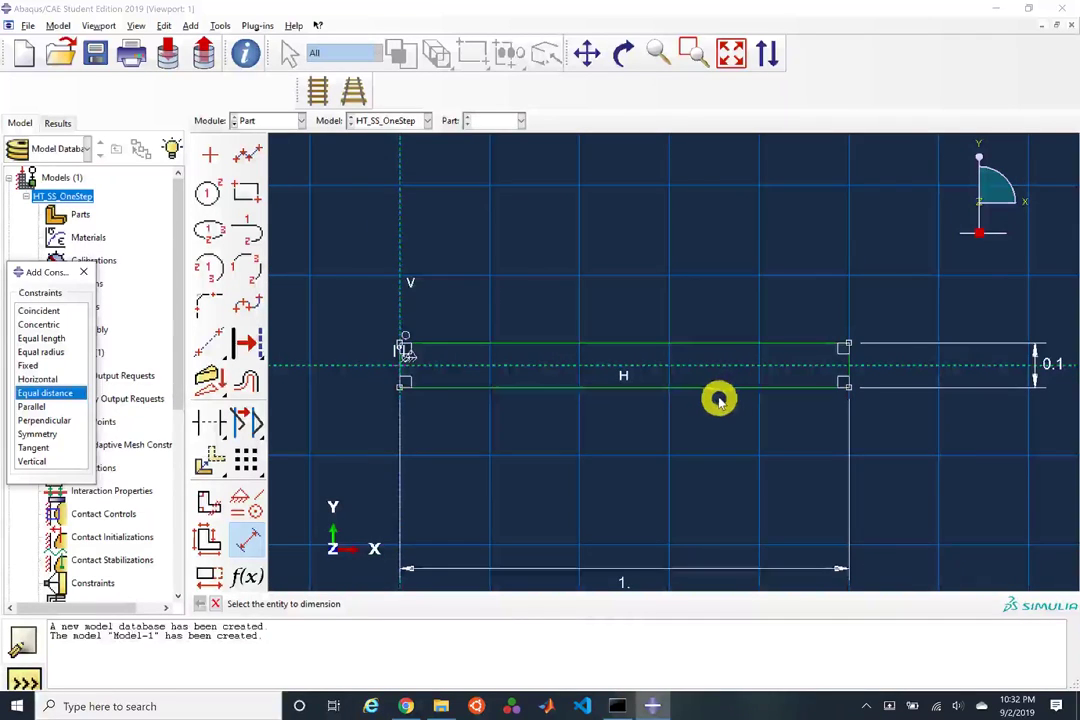
scroll(720, 402, down, 1)
scroll(712, 475, down, 1)
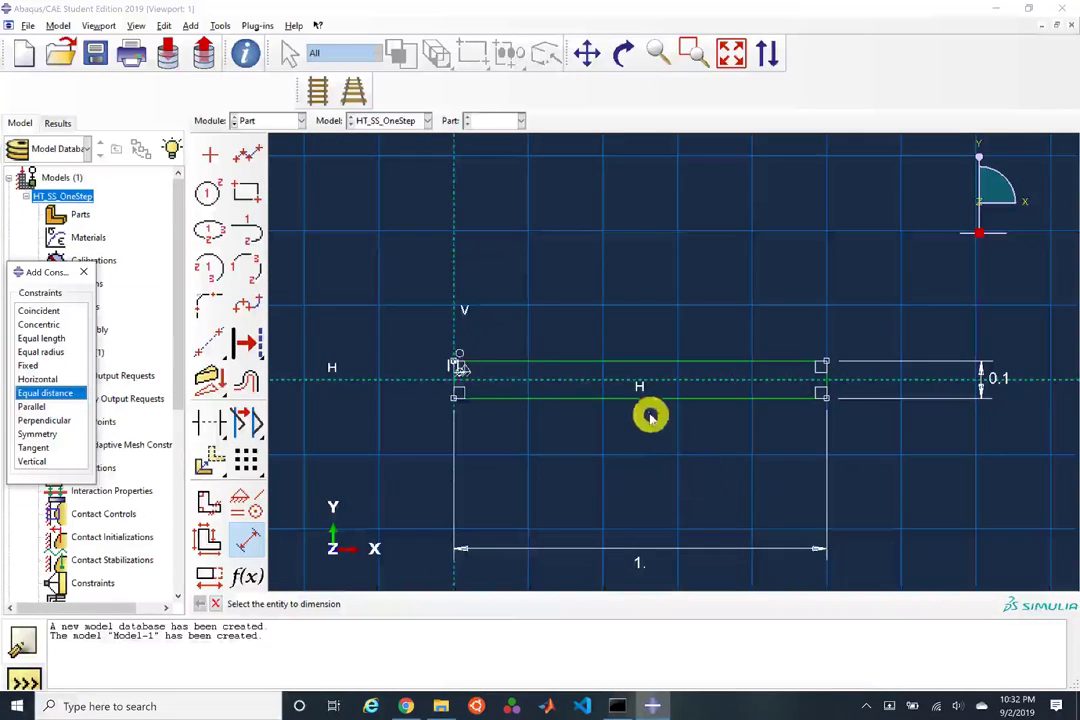
scroll(655, 385, down, 1)
middle_click(699, 297)
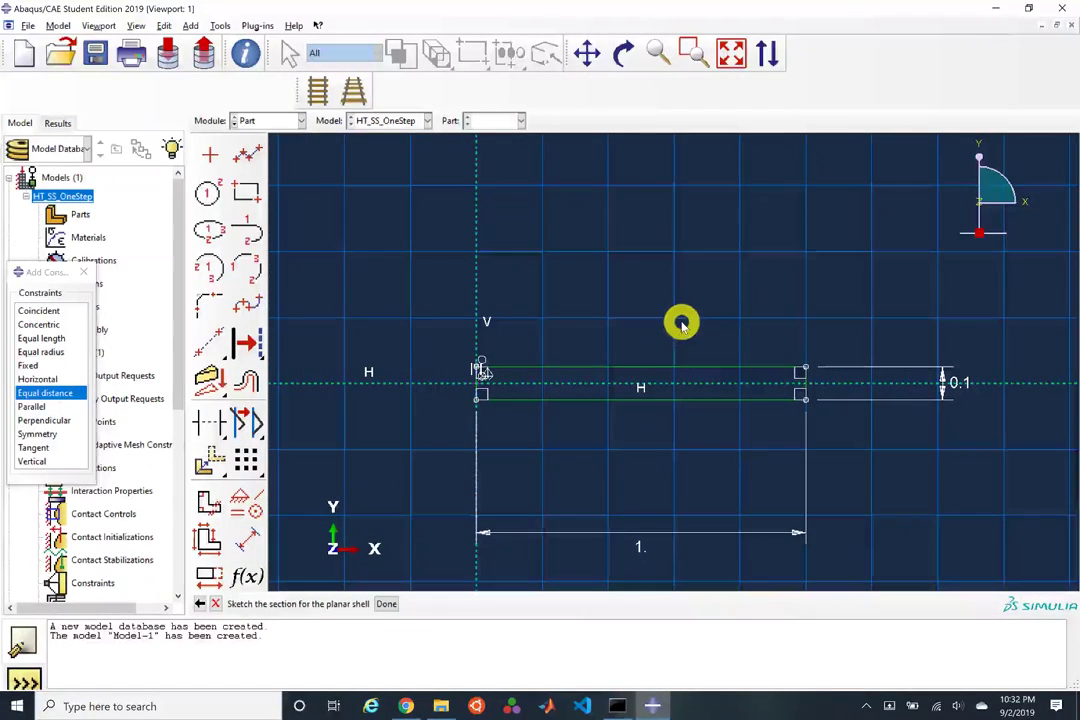
middle_click(682, 321)
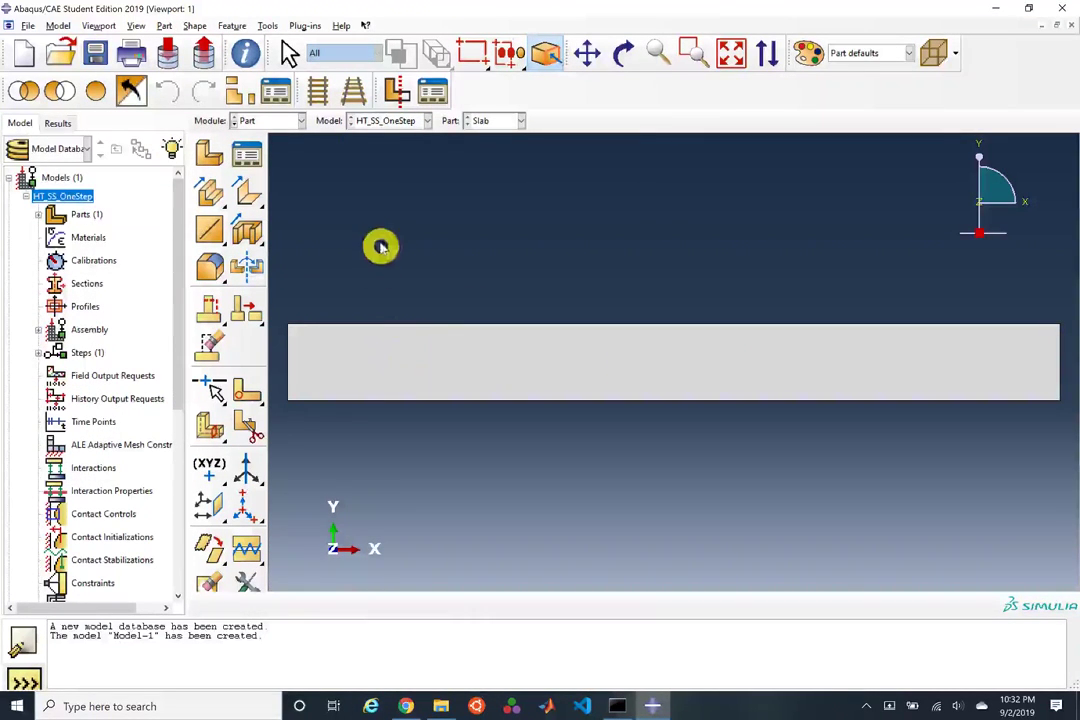
Step: Switch to the Property module for the Slab part
click(281, 121)
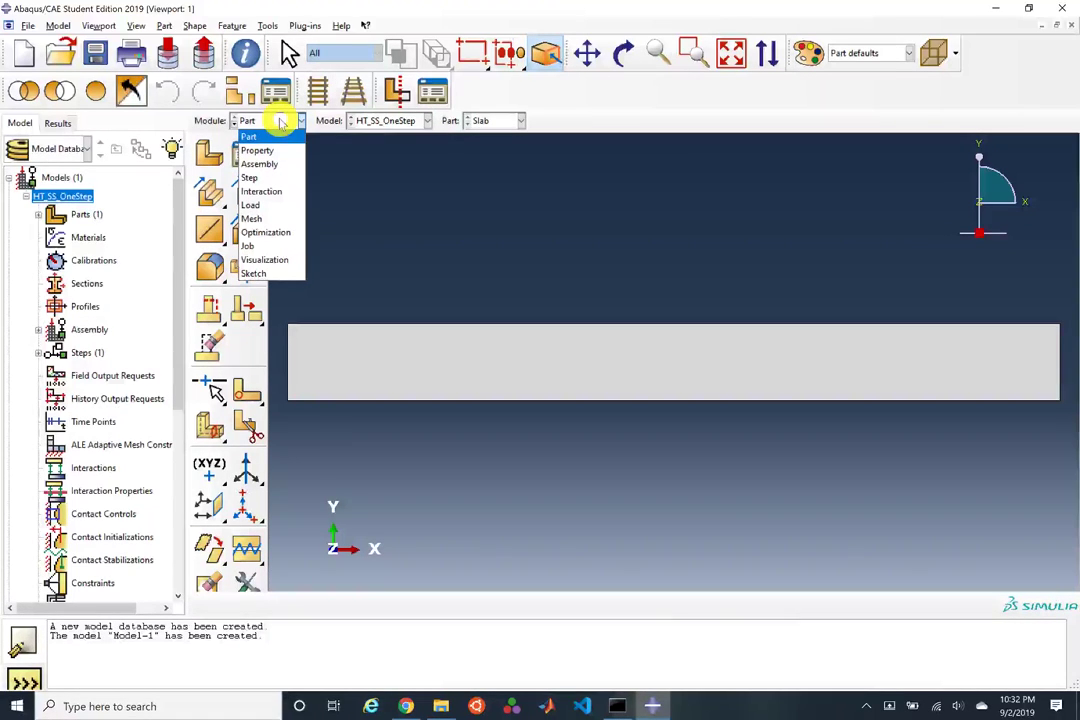
click(268, 152)
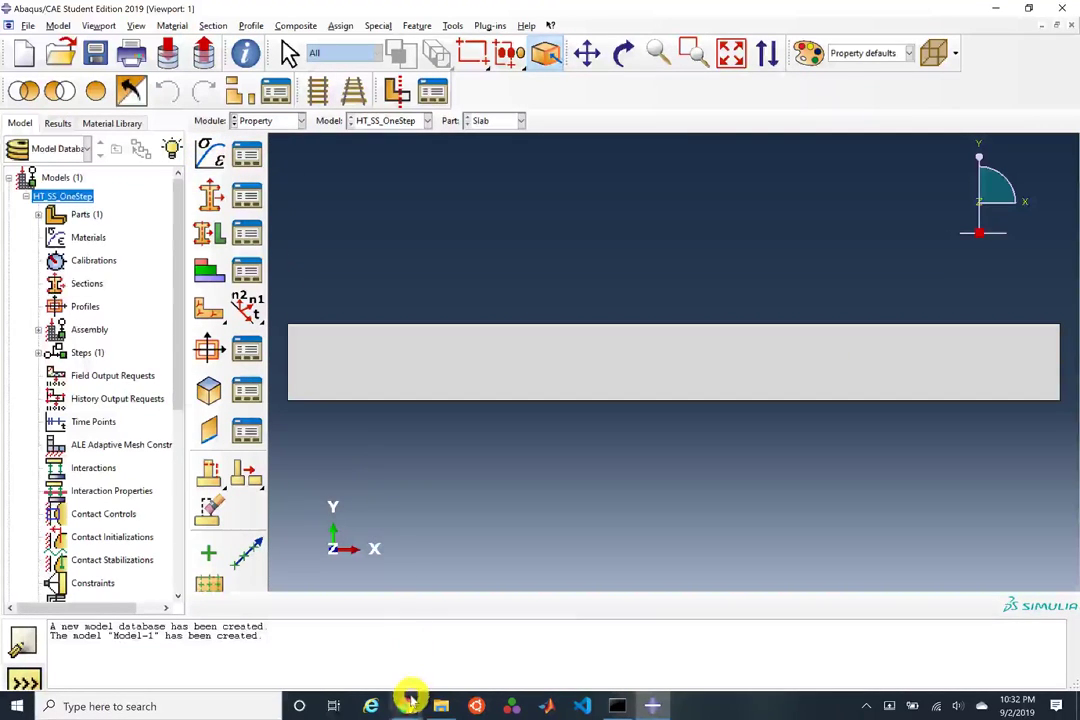
Step: Examine density, specific heat and thermal conductivity in the annealed copper MatWeb datasheet in the browser, and return to Abaqus/CAE
mouse_move(418, 706)
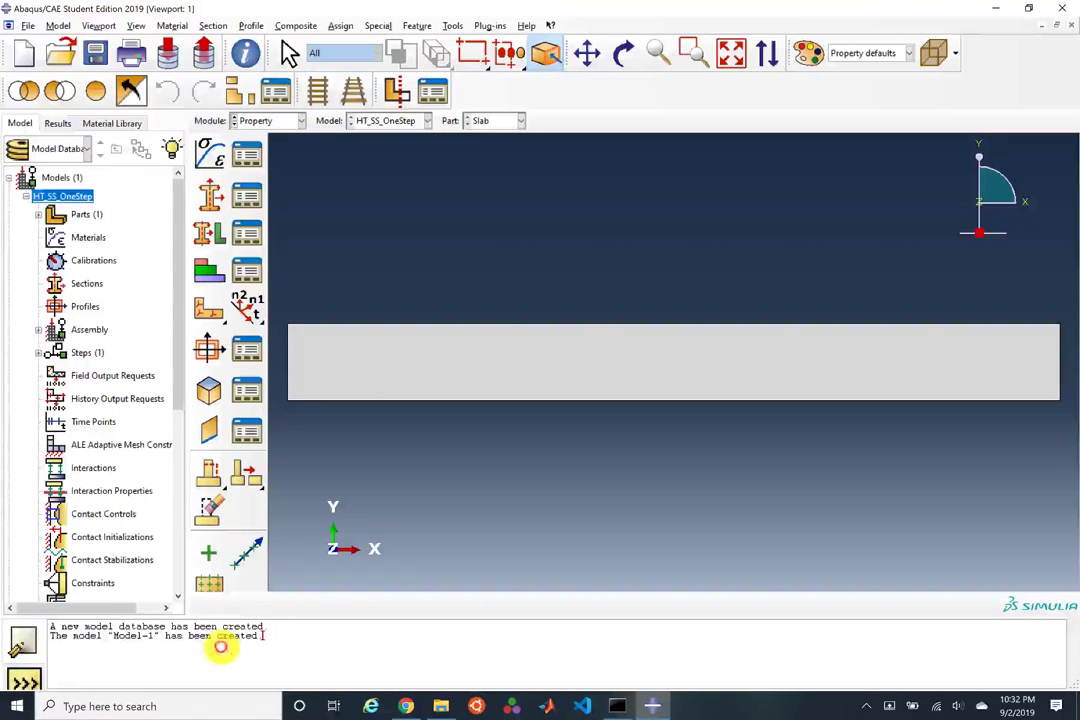
click(405, 705)
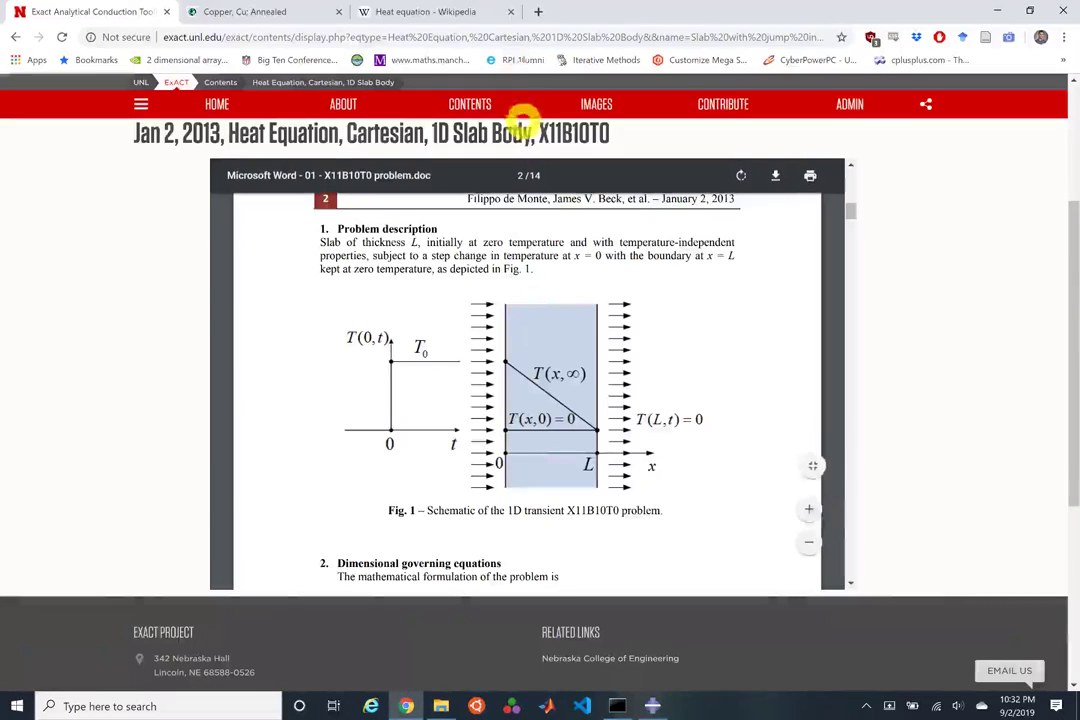
click(265, 12)
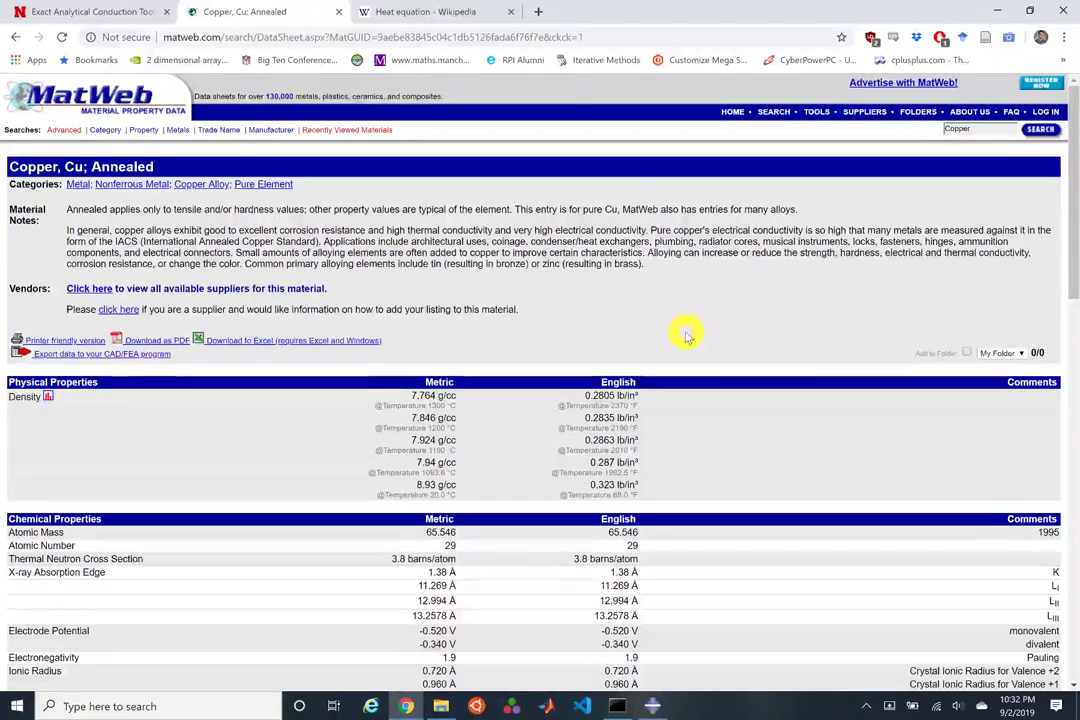
scroll(687, 333, down, 3)
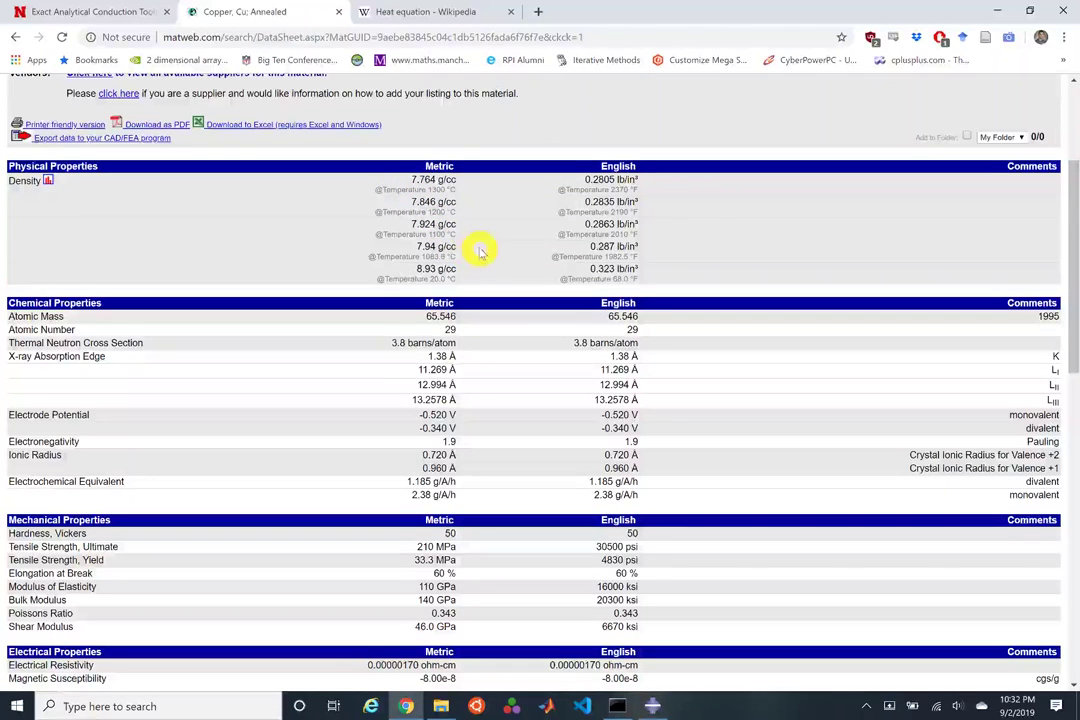
click(606, 181)
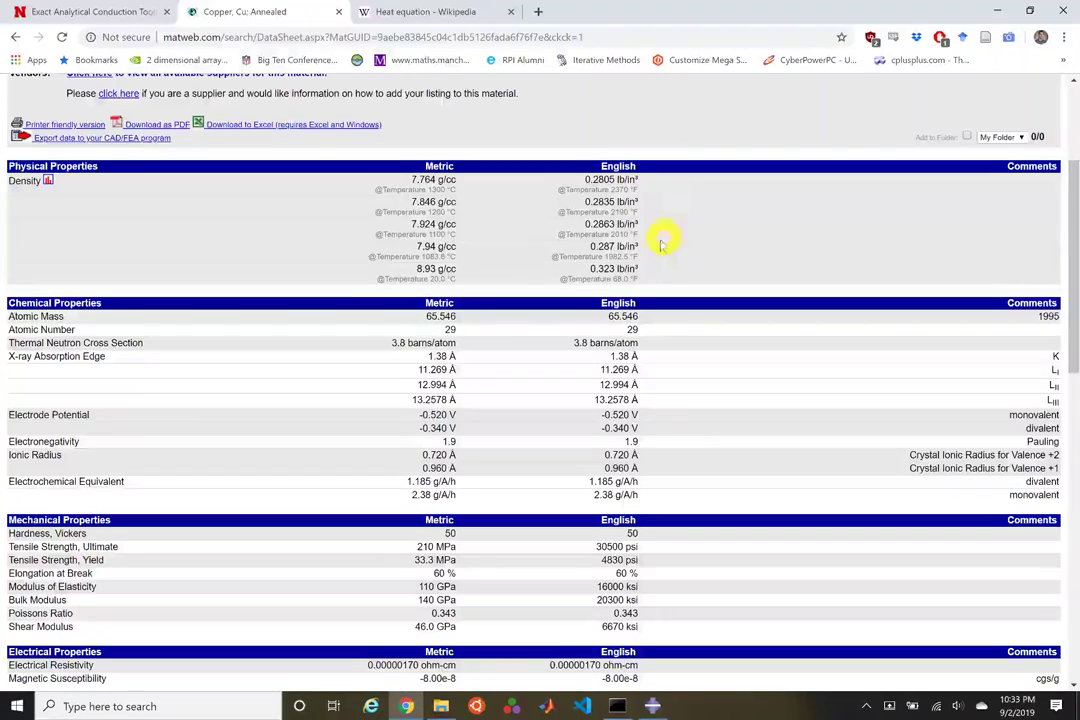
scroll(492, 386, down, 3)
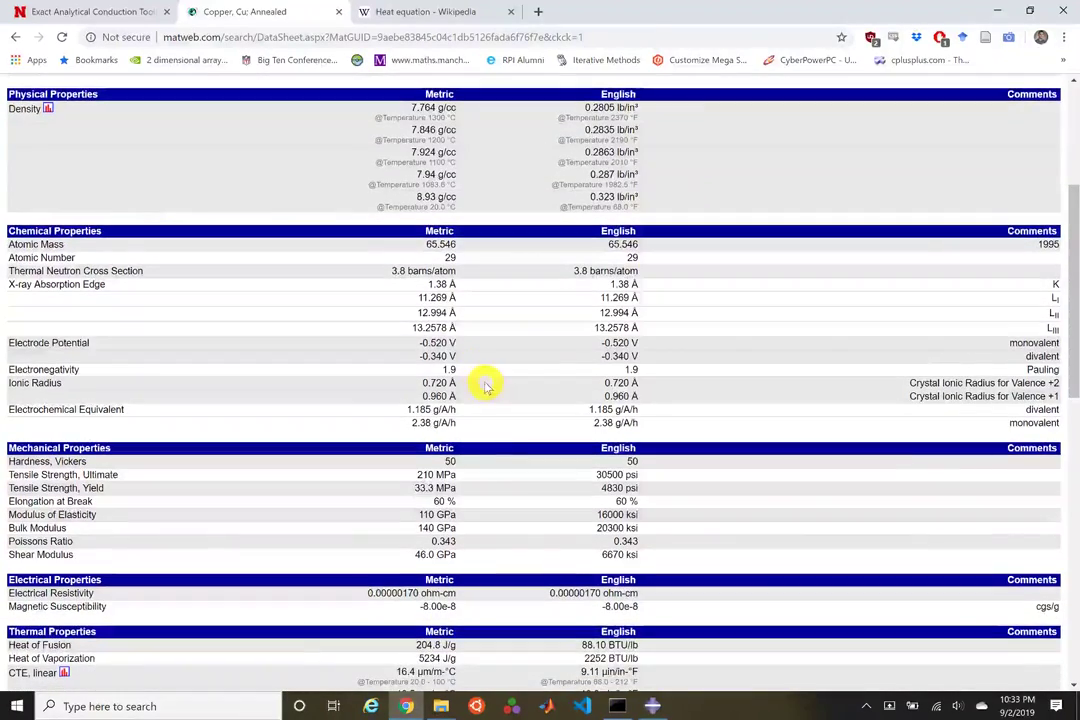
scroll(492, 386, down, 2)
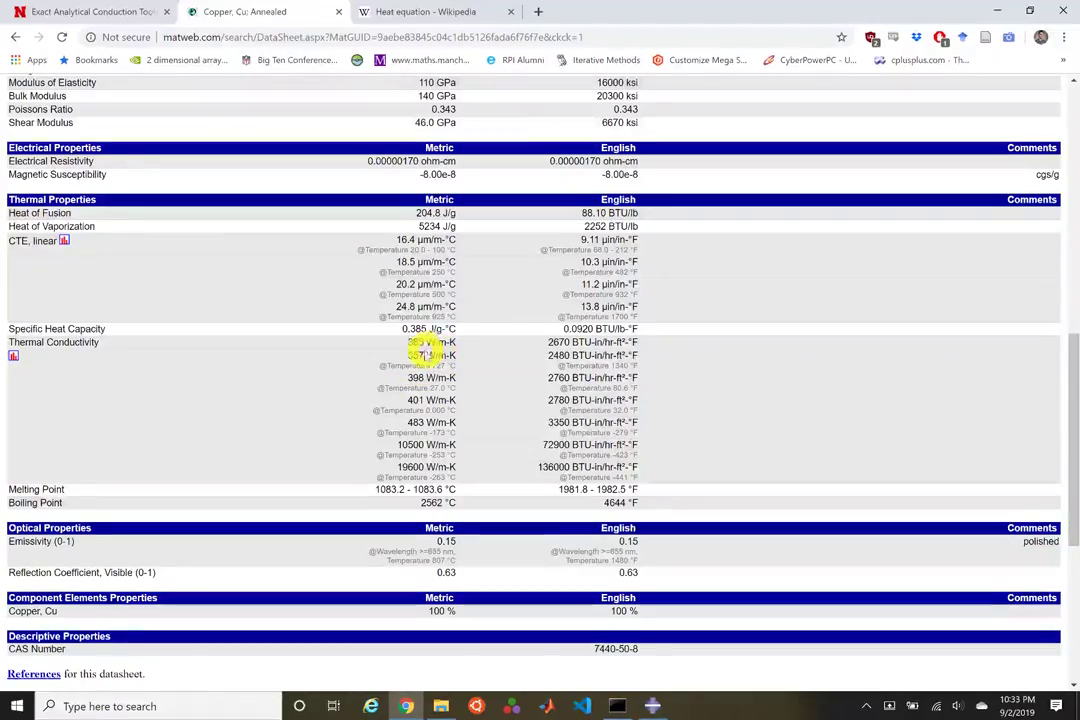
scroll(425, 348, up, 7)
scroll(423, 300, down, 2)
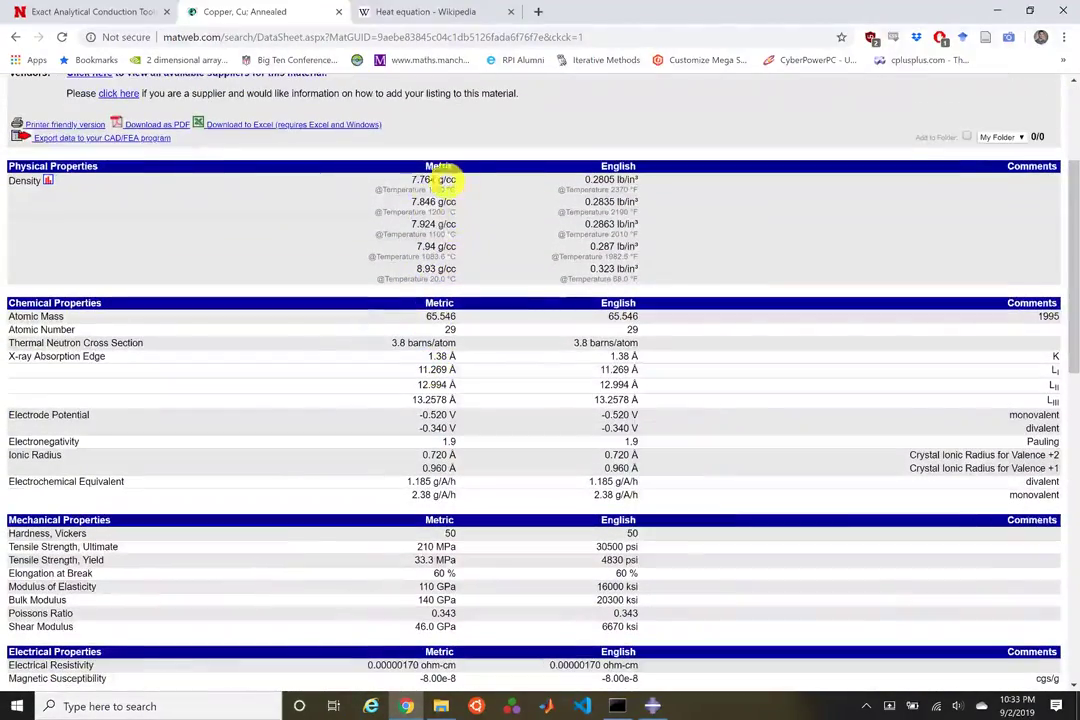
scroll(430, 192, down, 4)
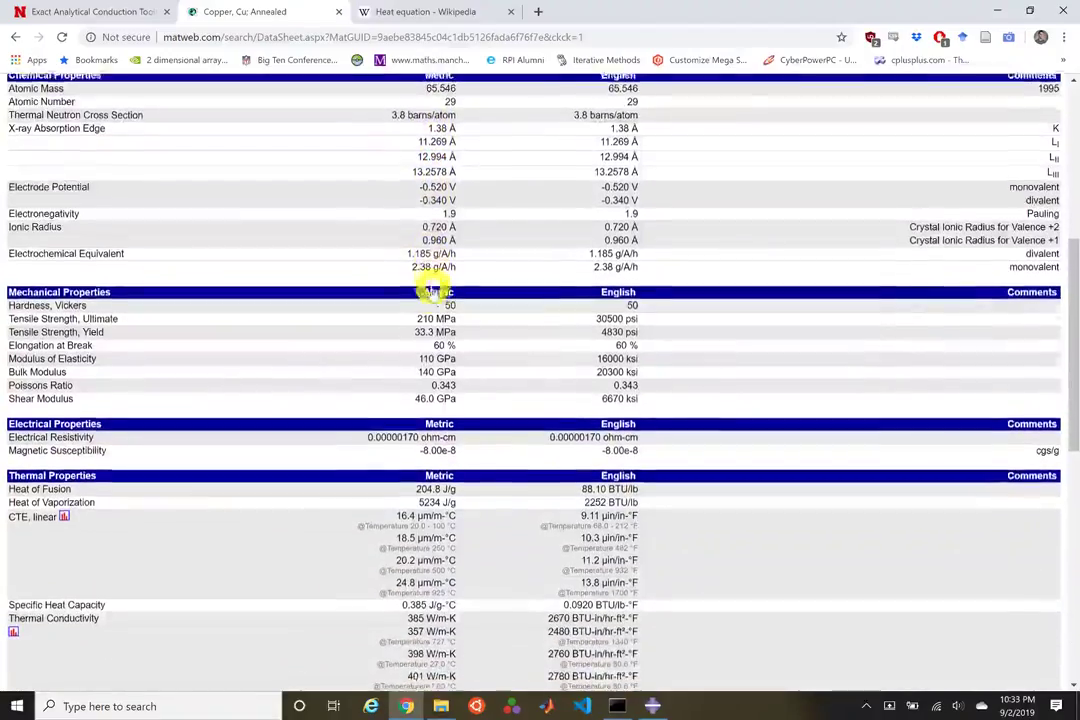
scroll(432, 290, down, 4)
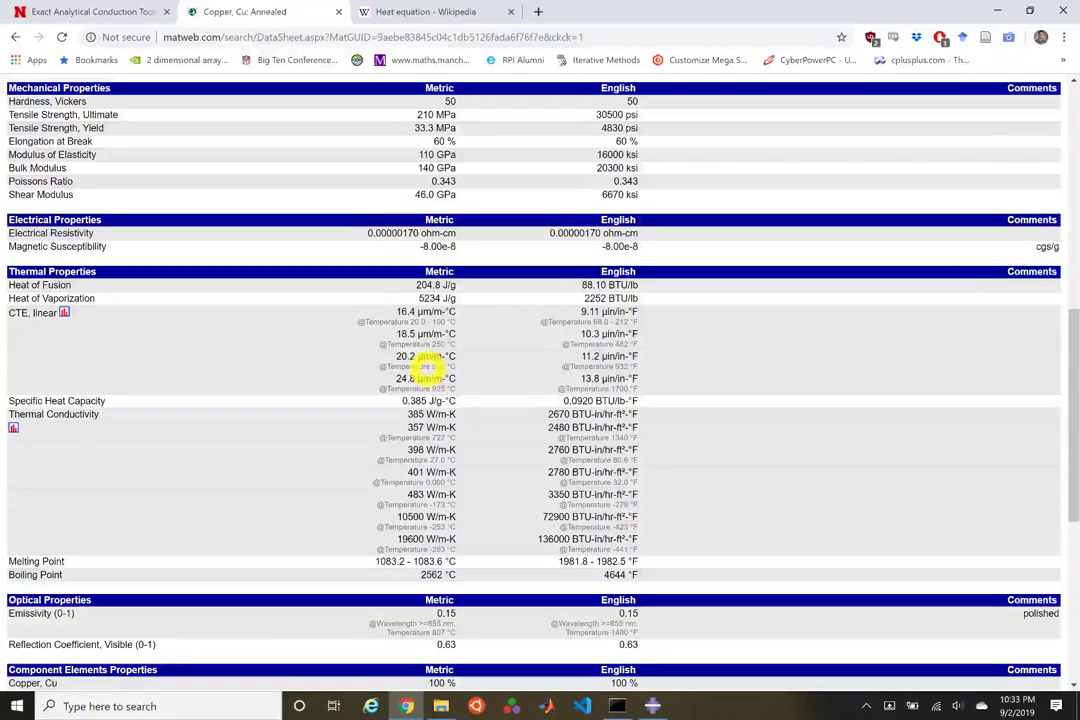
scroll(390, 320, down, 1)
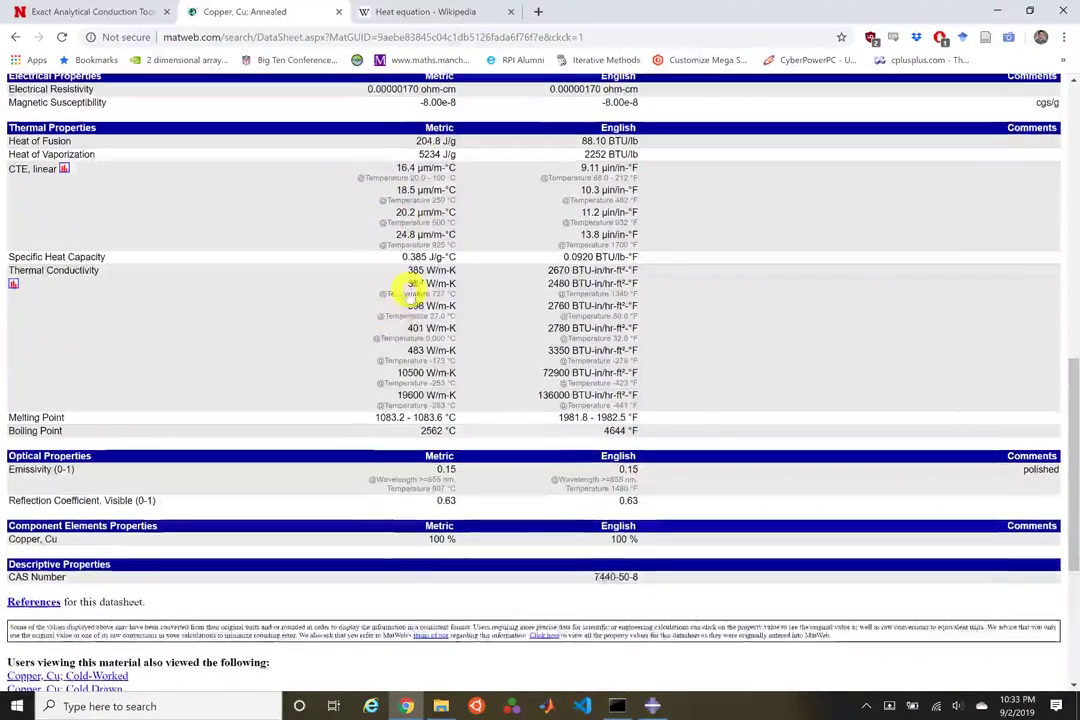
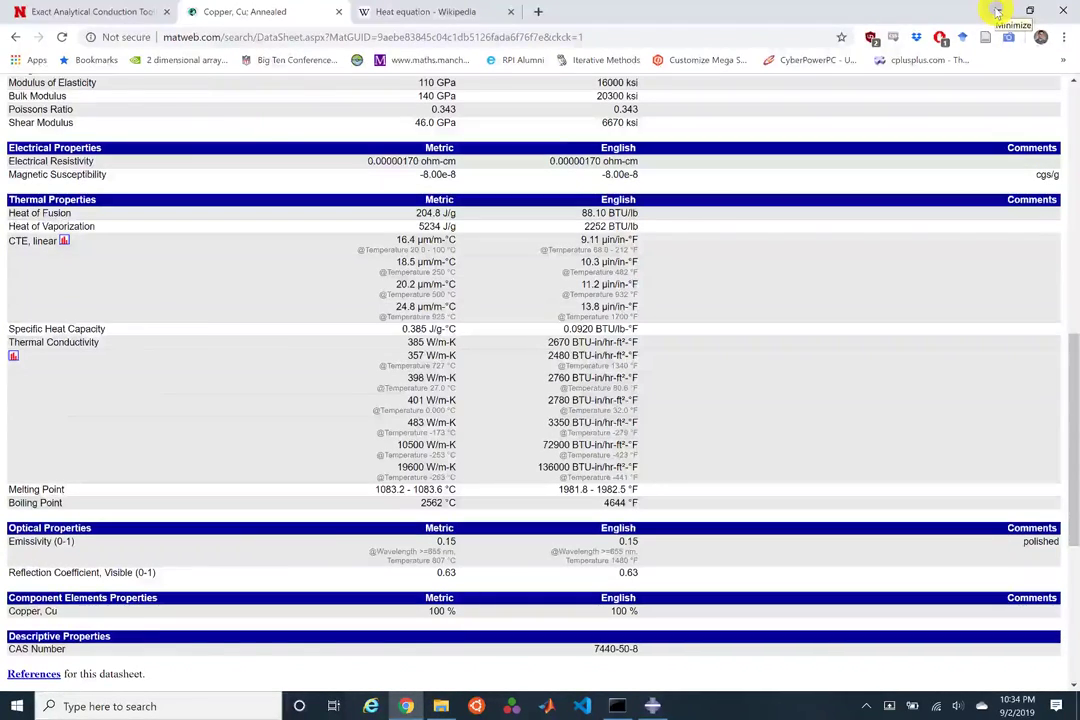
click(997, 11)
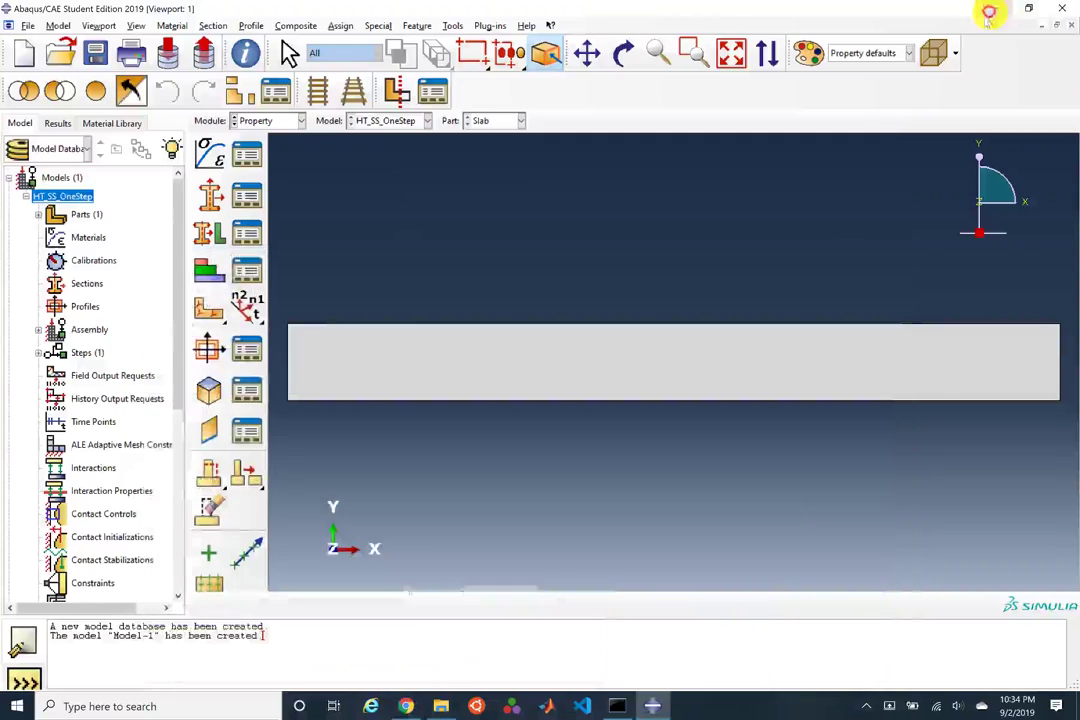
Step: Start a new material and name it Alpha_1
click(213, 156)
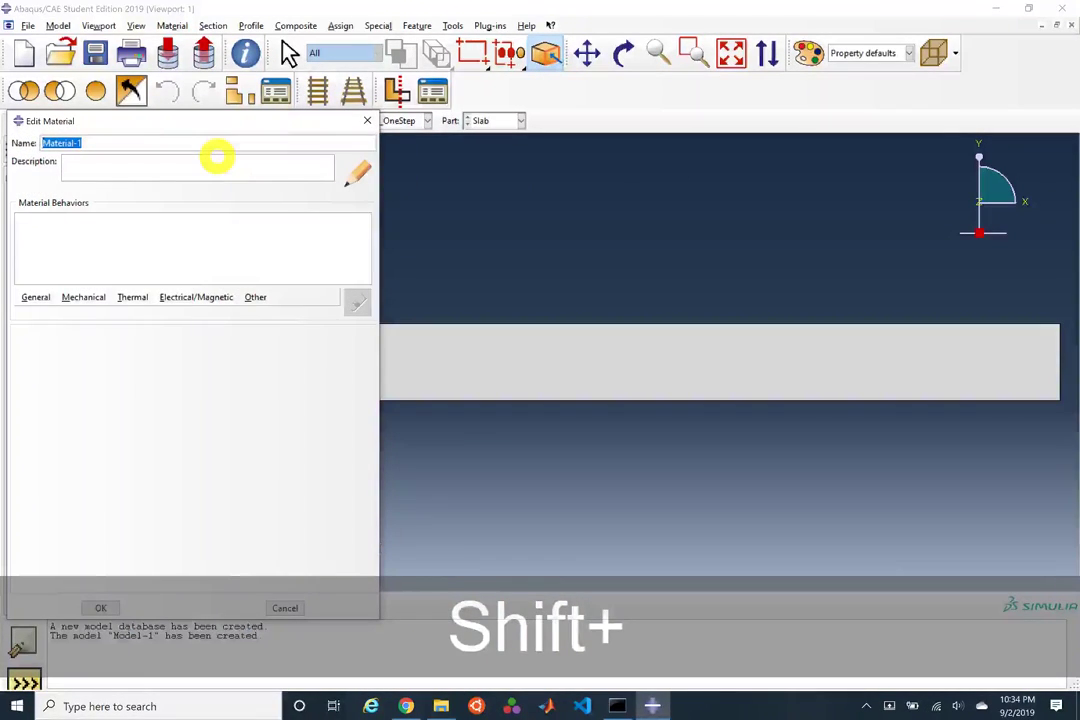
text(Simpl)
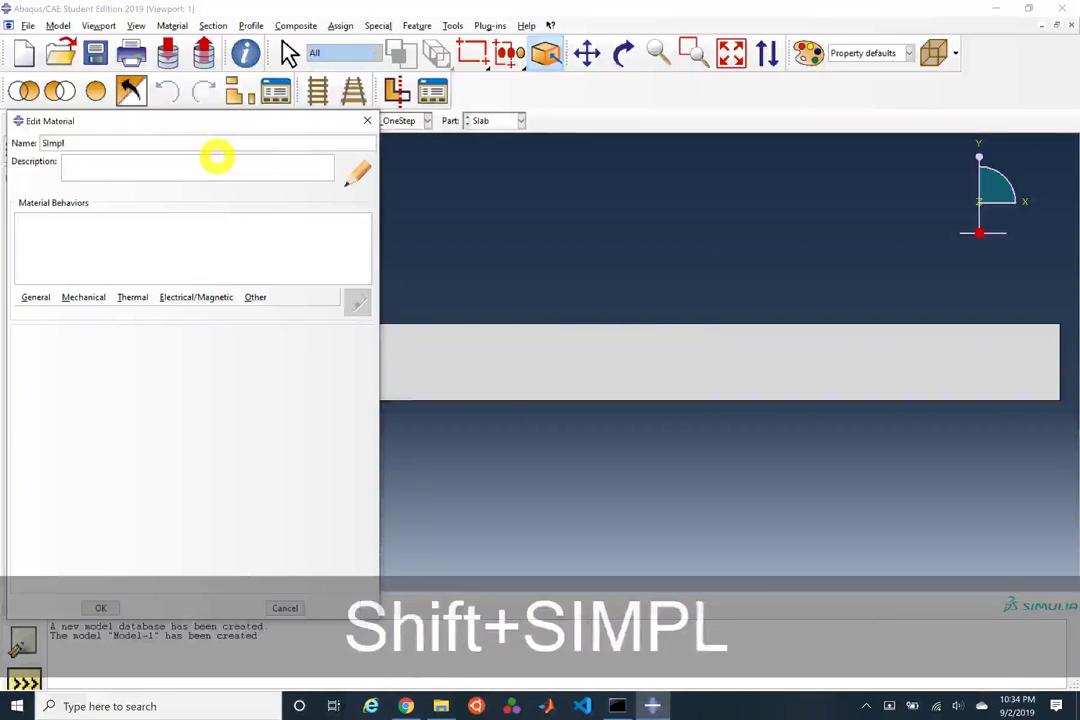
key(BackSpace)
text(imple)
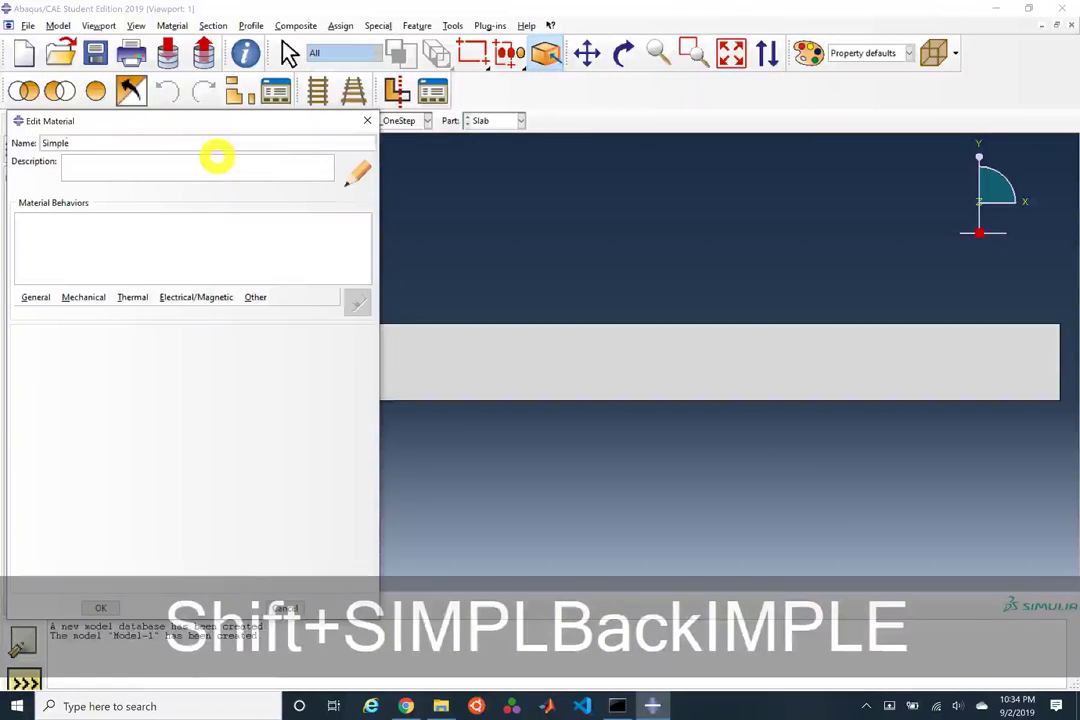
key(BackSpace)
key(BackSpace)
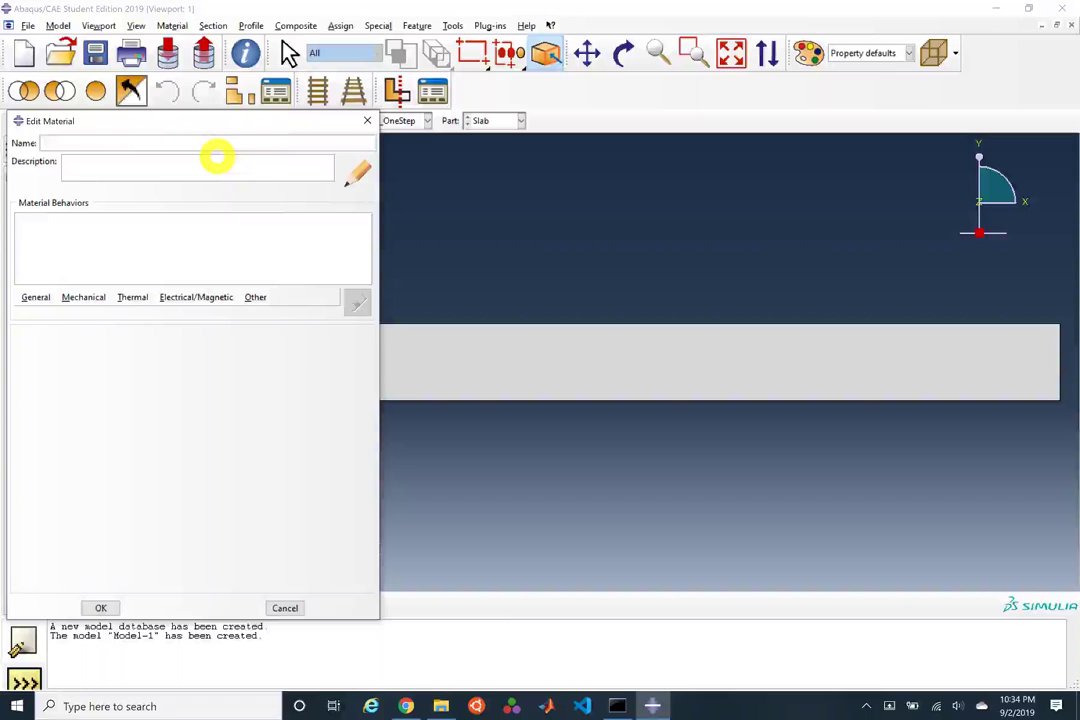
text(Alpja)
key(shift+BackSpace)
key(shift+BackSpace)
text(ja)
key(shift+BackSpace)
key(shift+BackSpace)
text(ha_1)
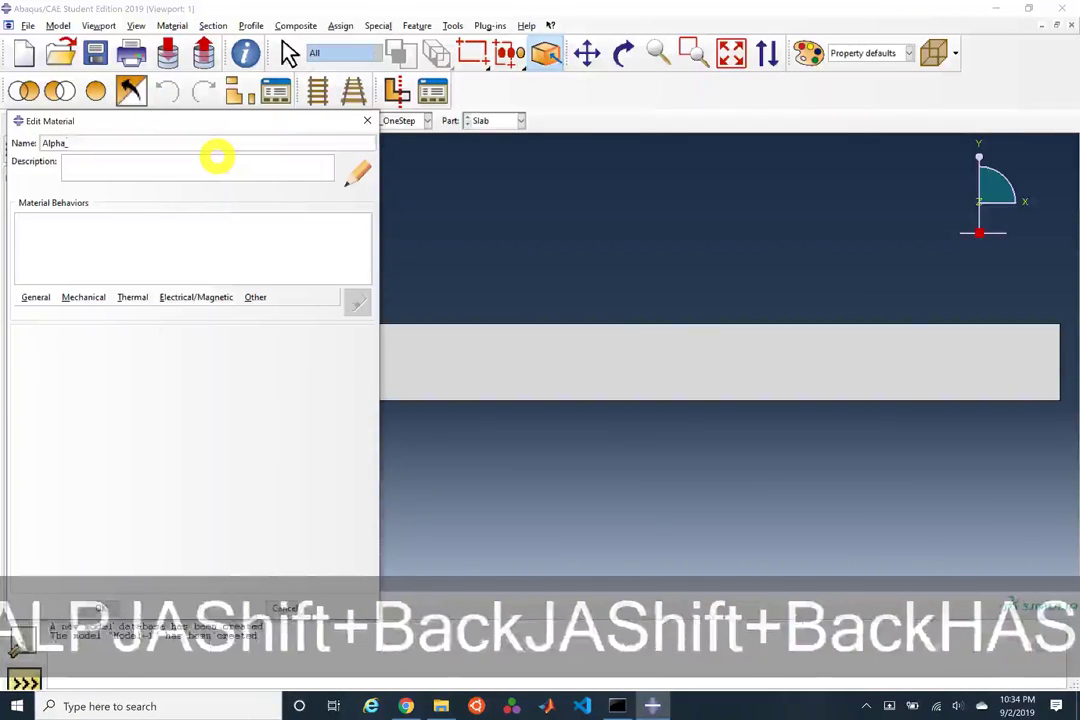
Step: Add a uniform density of 1 to the Alpha_1 material
click(35, 298)
click(36, 311)
click(50, 456)
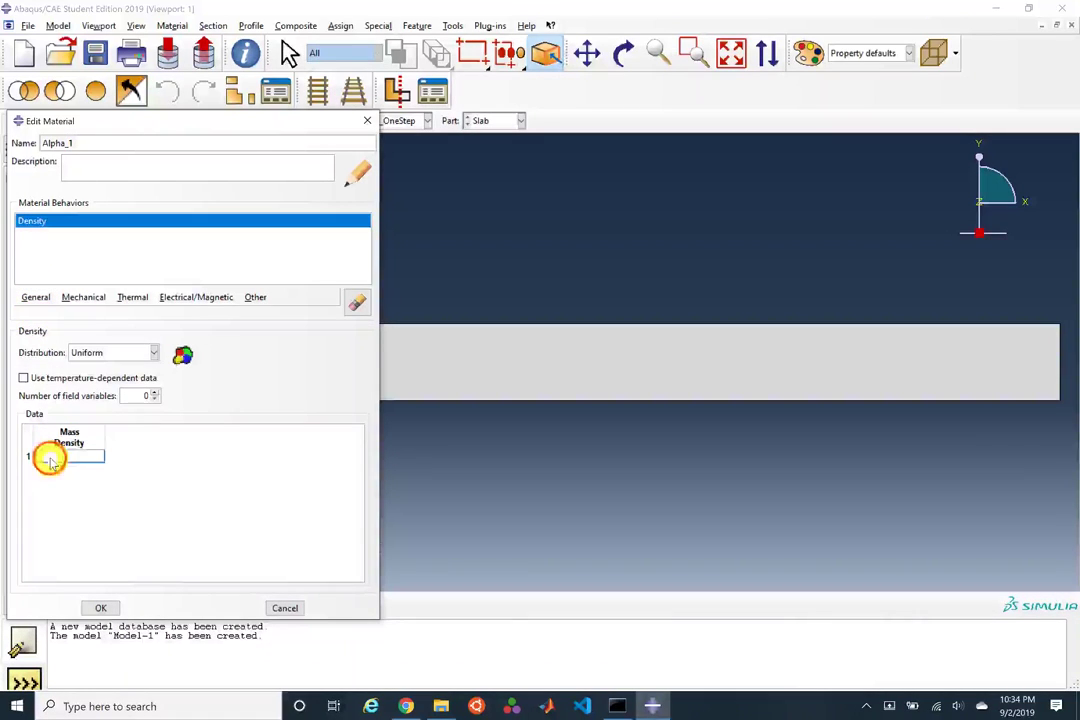
click(90, 298)
click(75, 298)
Step: Add an isotropic conductivity of 1 and a constant-volume specific heat of 1 to the Alpha_1 material
click(132, 298)
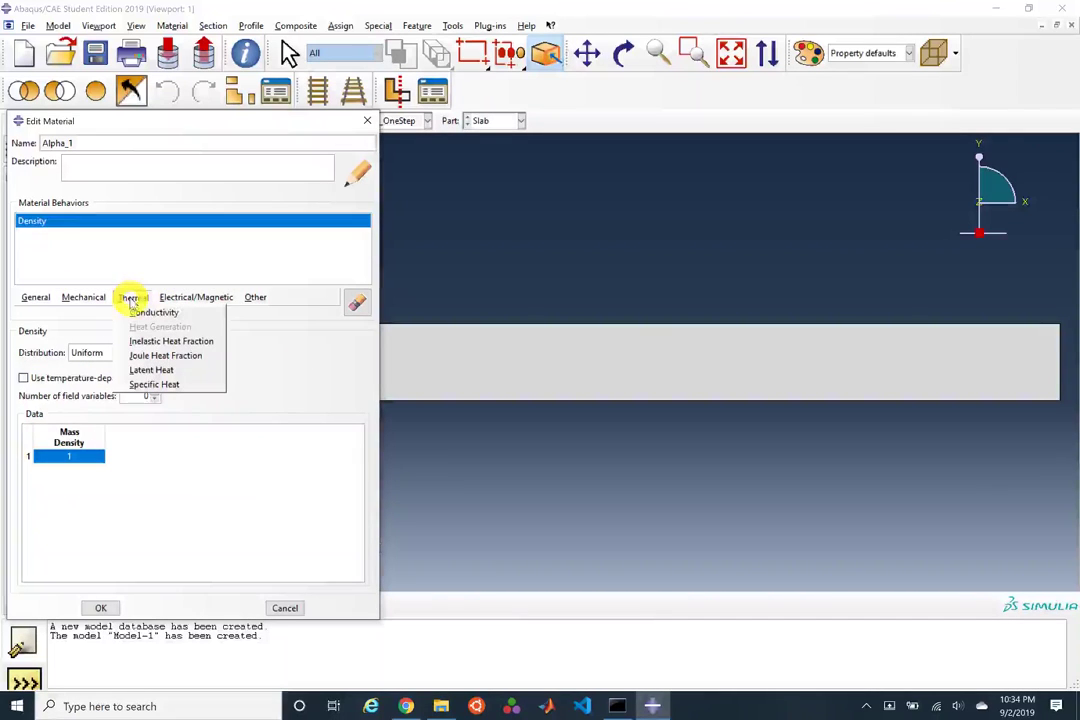
click(131, 312)
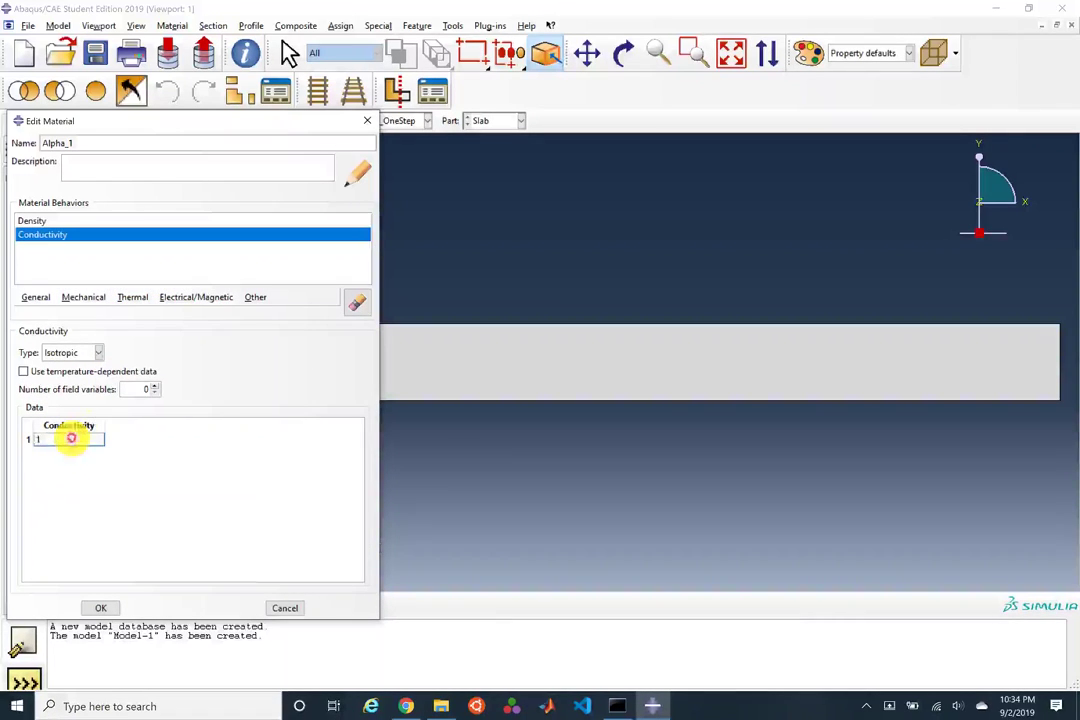
click(132, 297)
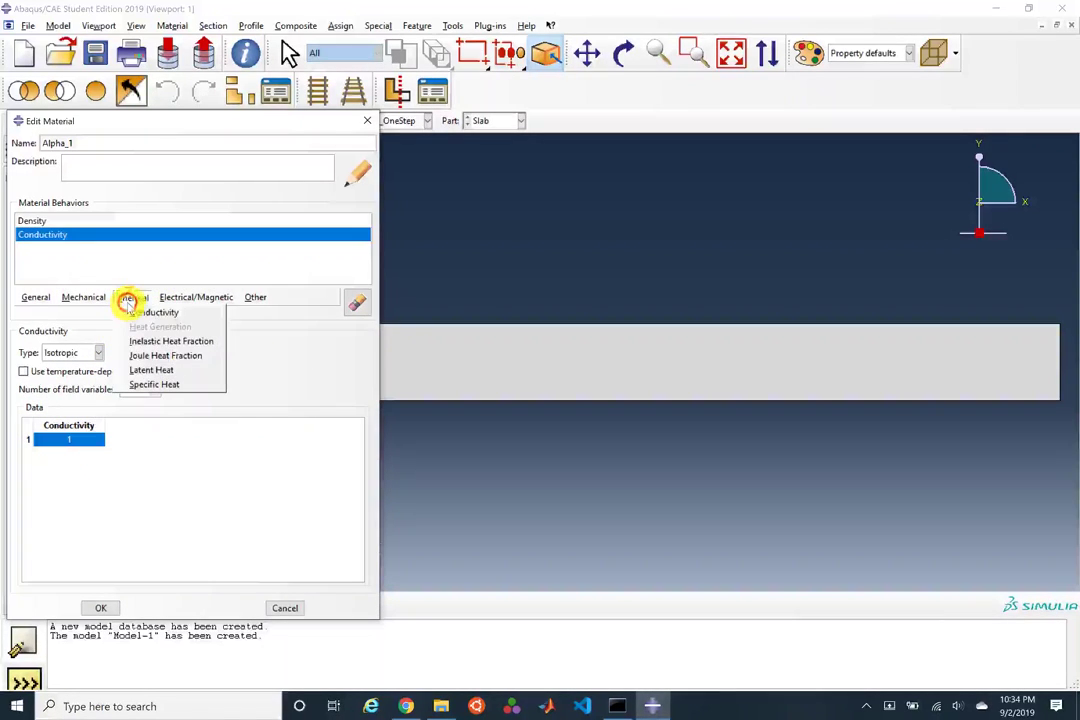
click(142, 389)
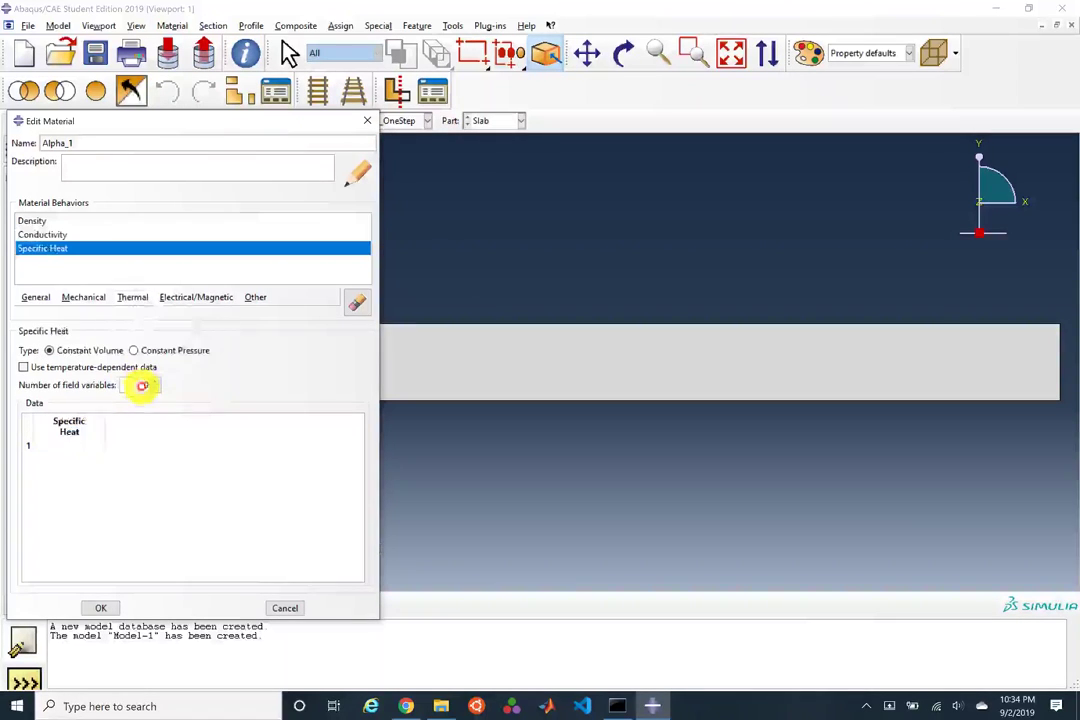
text(1)
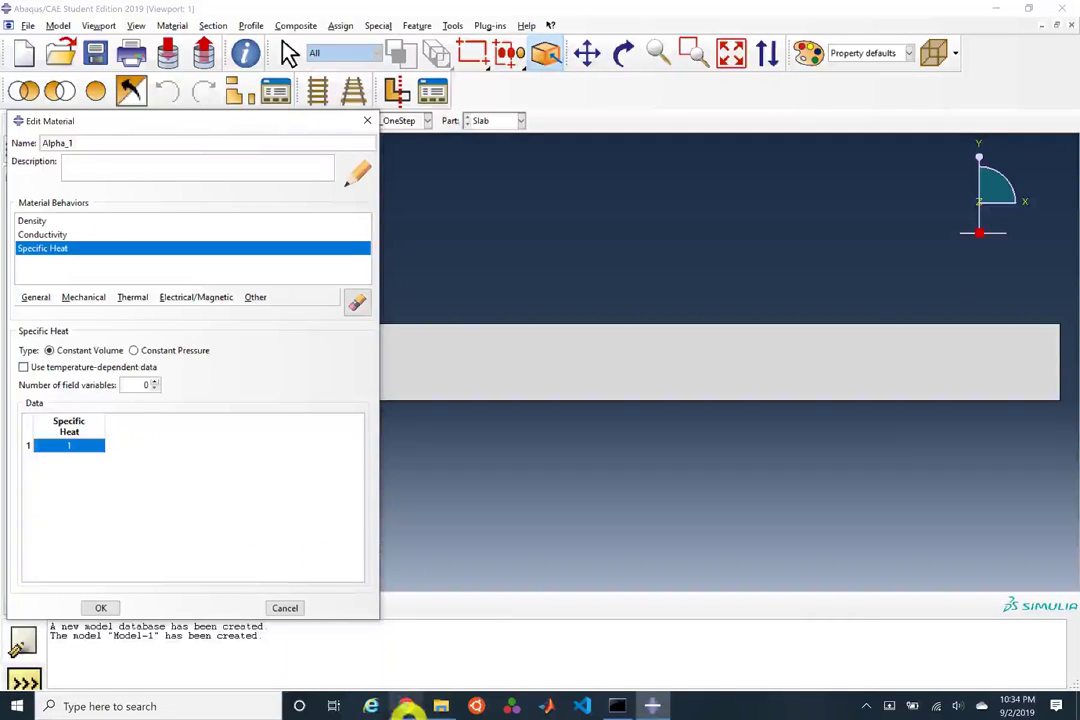
Step: Review the heat equation statement and its diffusivity coefficient on the Wikipedia page in the browser, and return to Abaqus/CAE
click(405, 706)
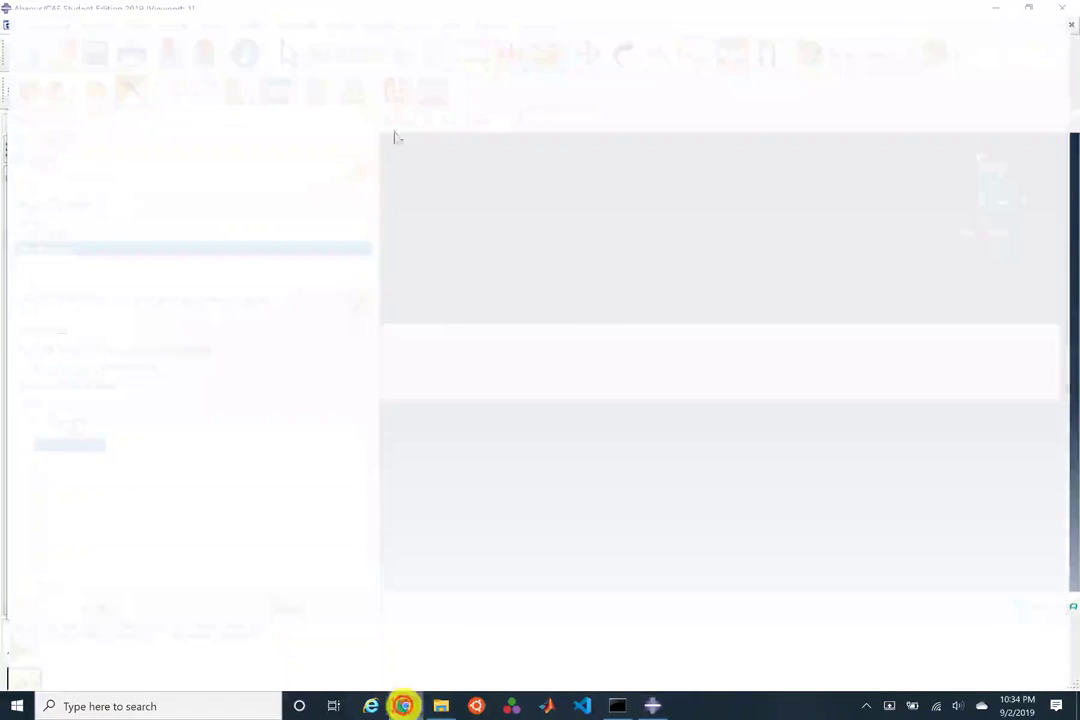
click(435, 9)
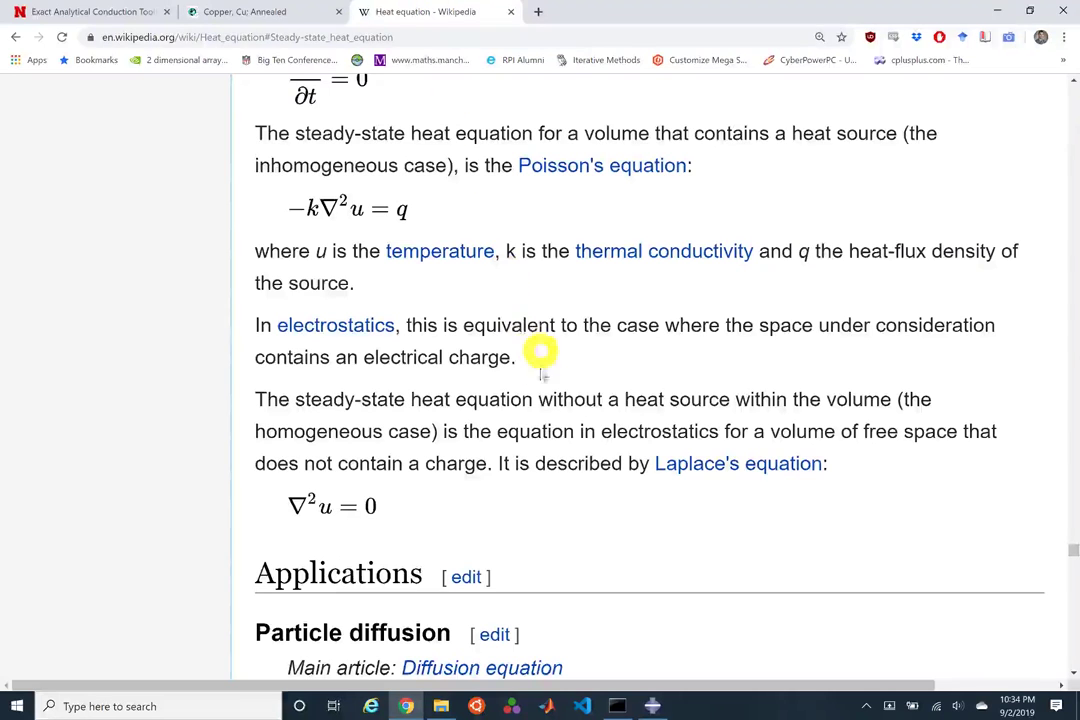
scroll(498, 118, up, 2)
scroll(498, 118, down, 20)
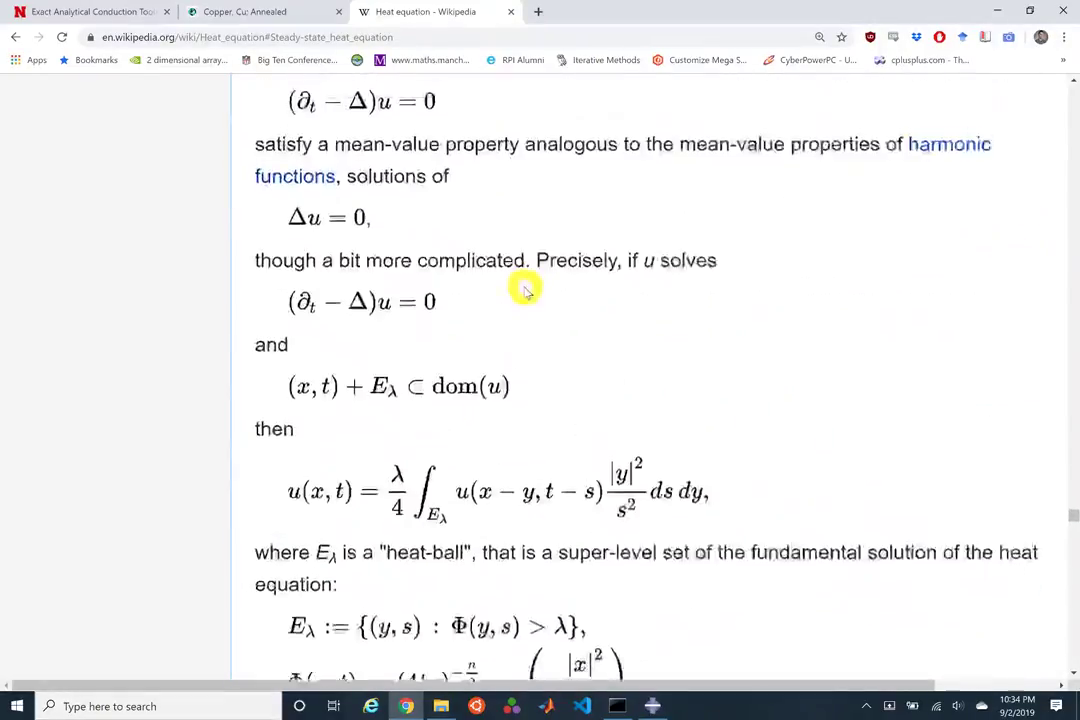
scroll(555, 357, up, 20)
scroll(550, 410, down, 15)
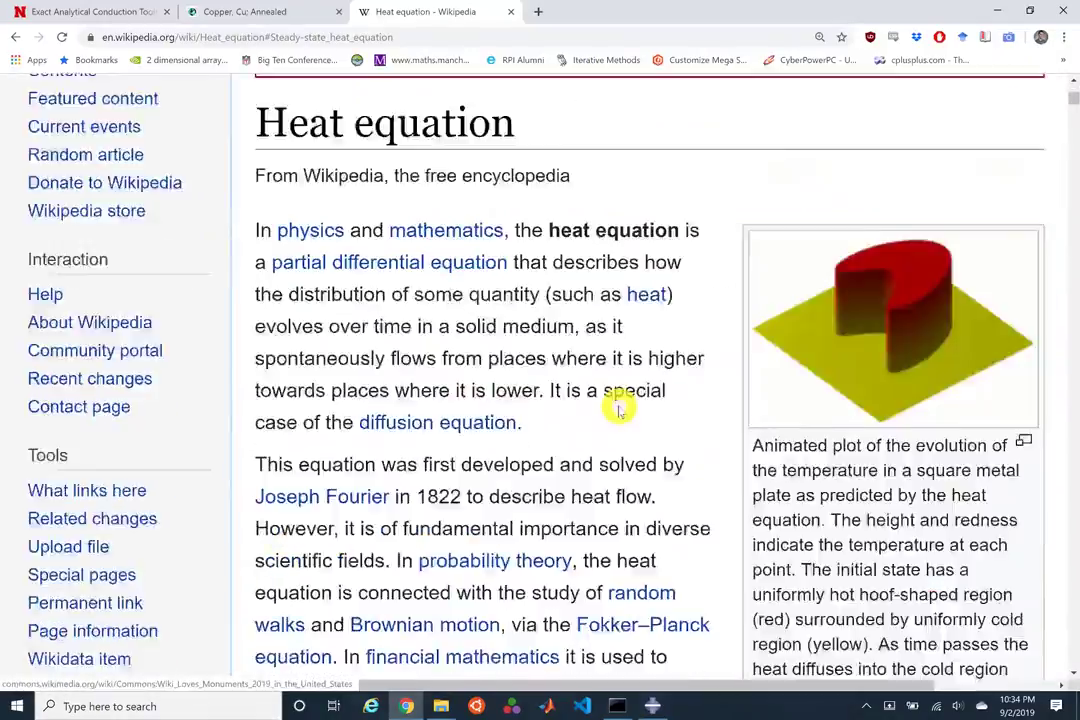
scroll(615, 428, up, 6)
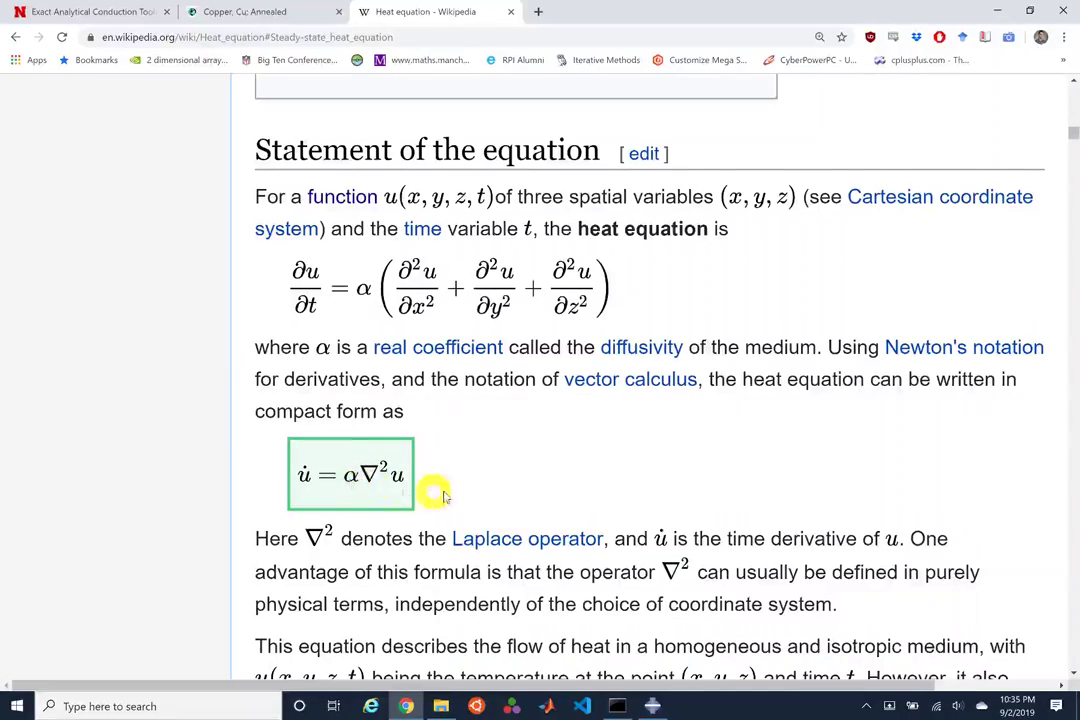
scroll(400, 492, down, 3)
scroll(451, 488, up, 2)
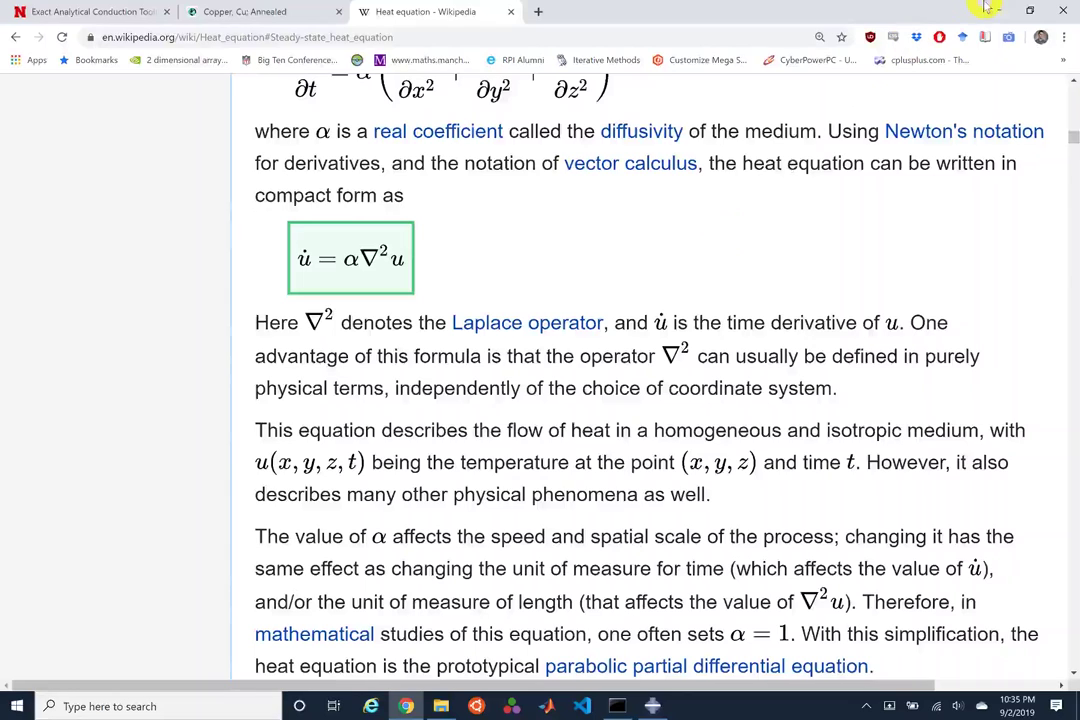
click(992, 10)
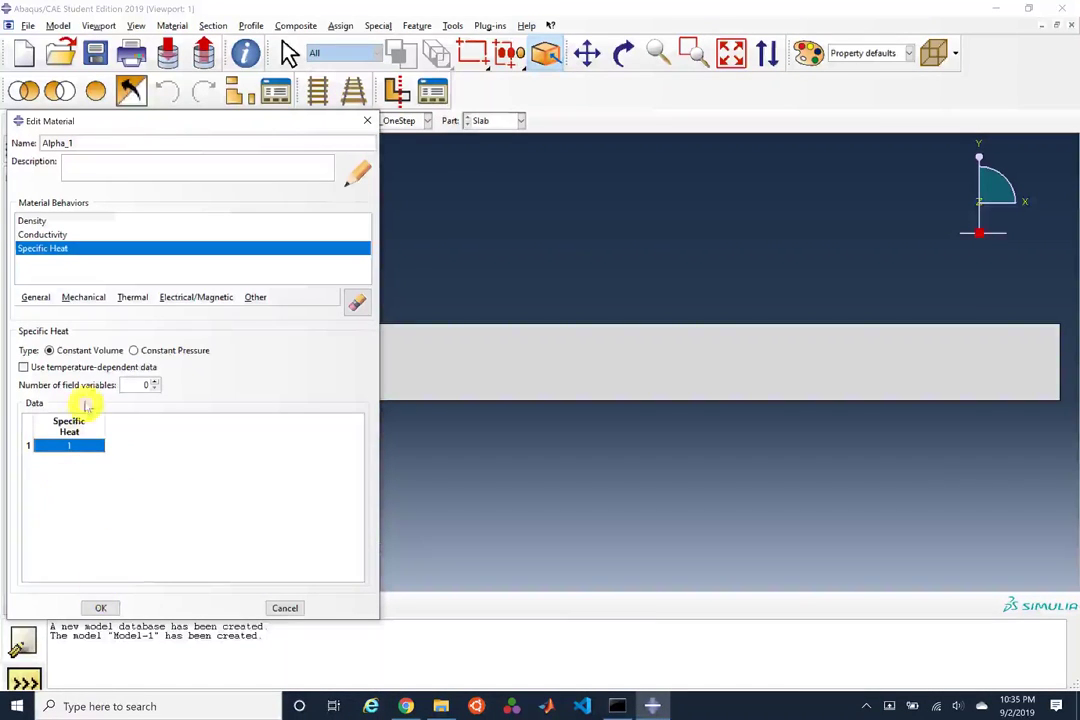
Step: Save the Alpha_1 material and create a solid, homogeneous section named Alpha_1_Homogeneous that uses it
click(108, 610)
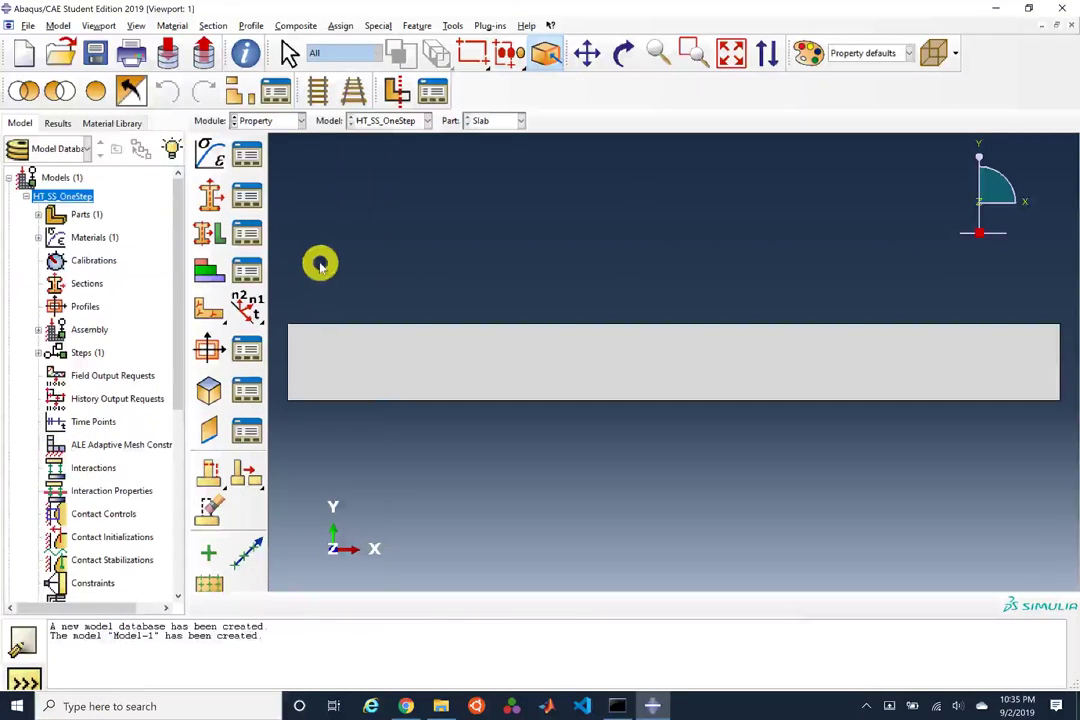
click(222, 200)
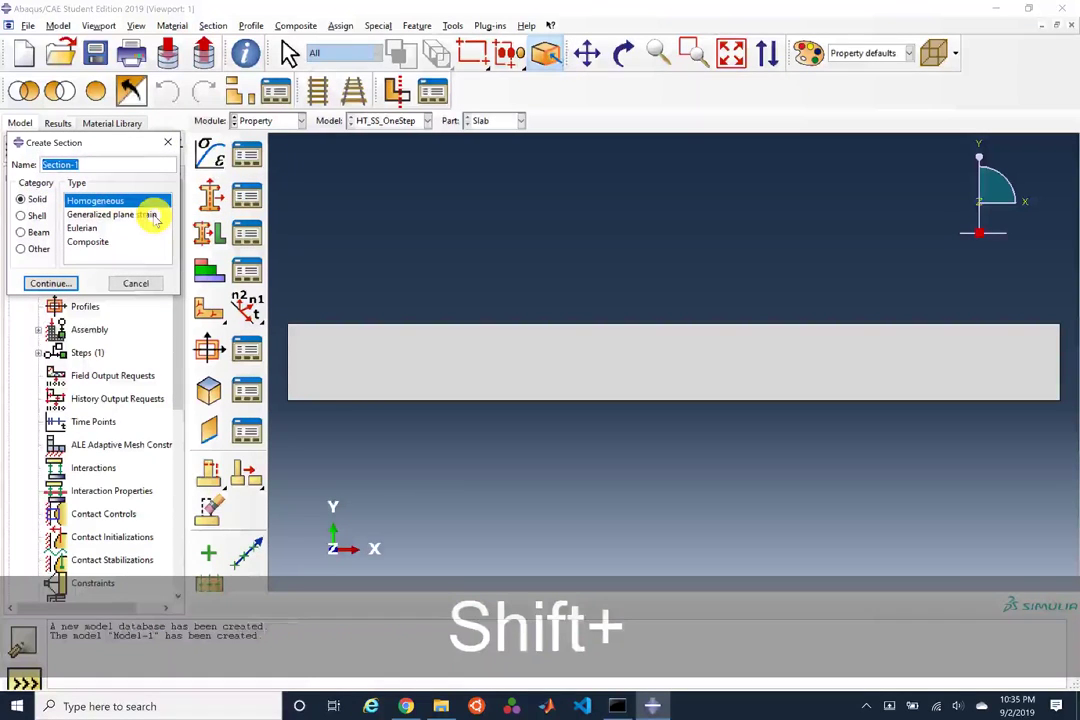
text(Al)
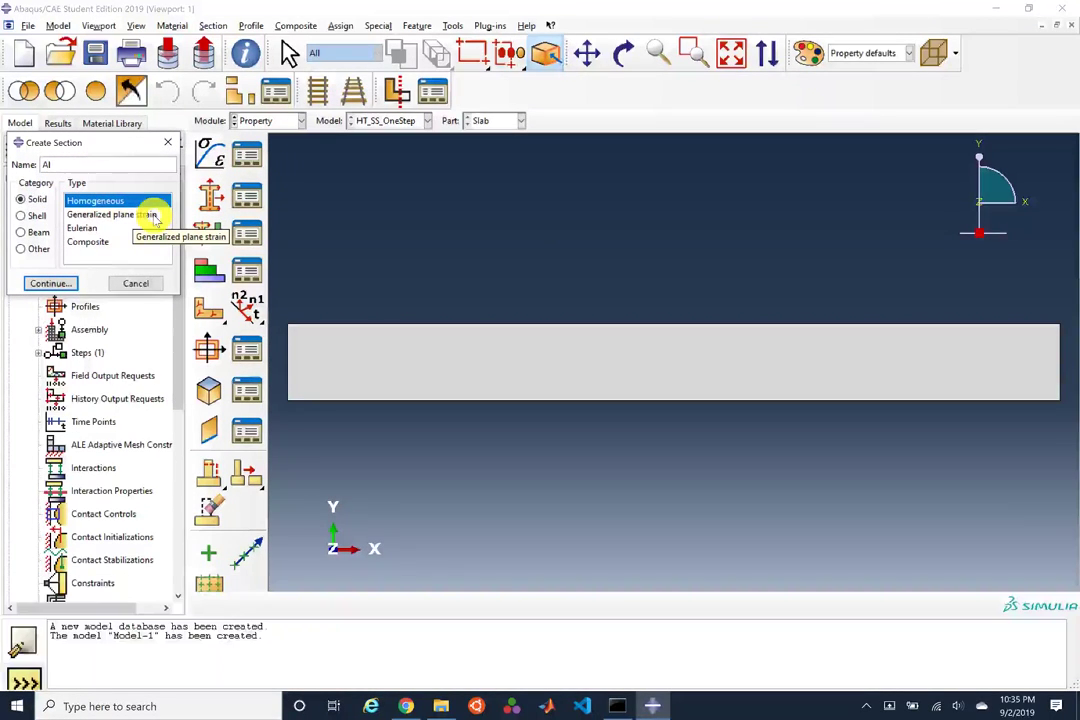
text(pha_1)
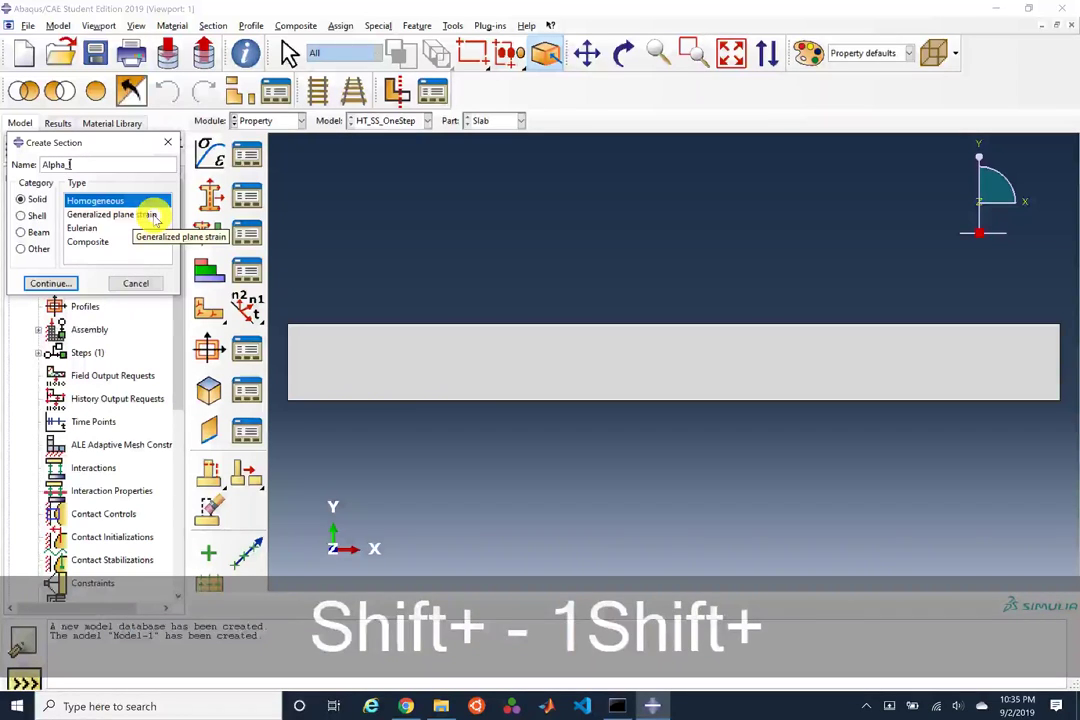
key(BackSpace)
text(1_section)
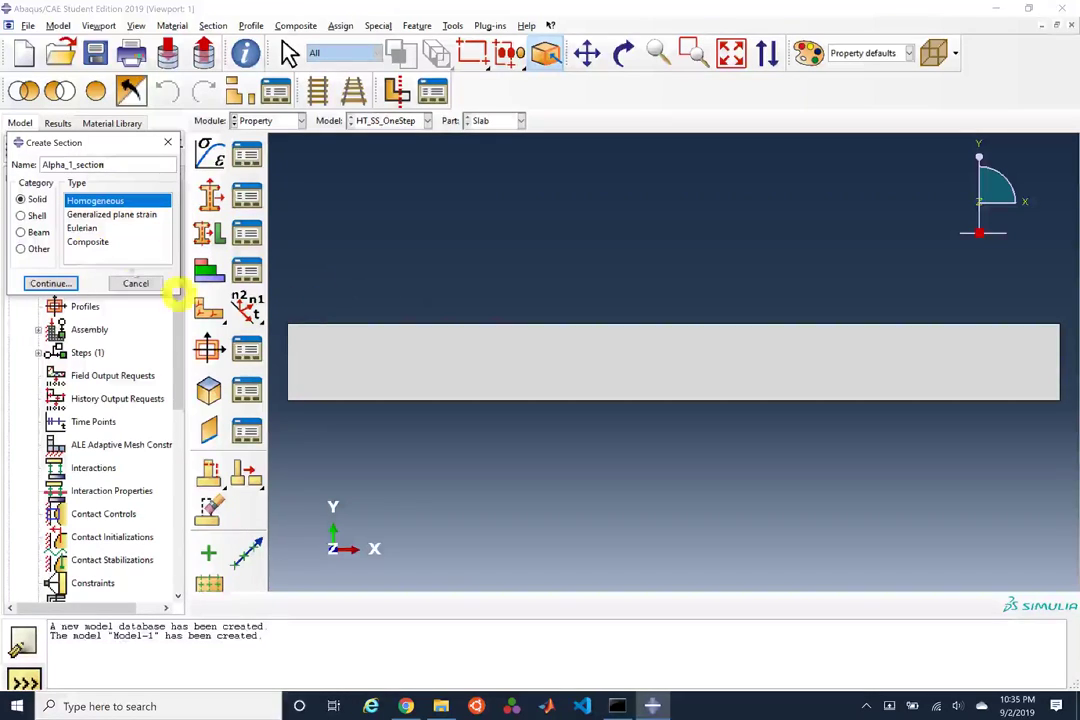
click(52, 284)
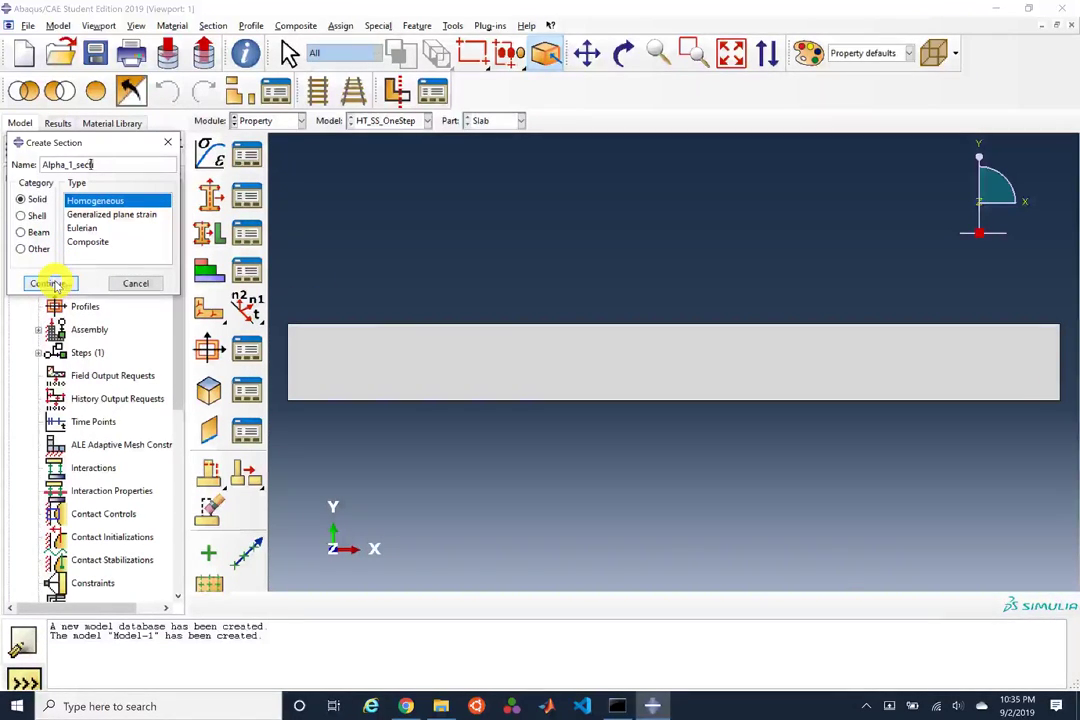
text(Homog)
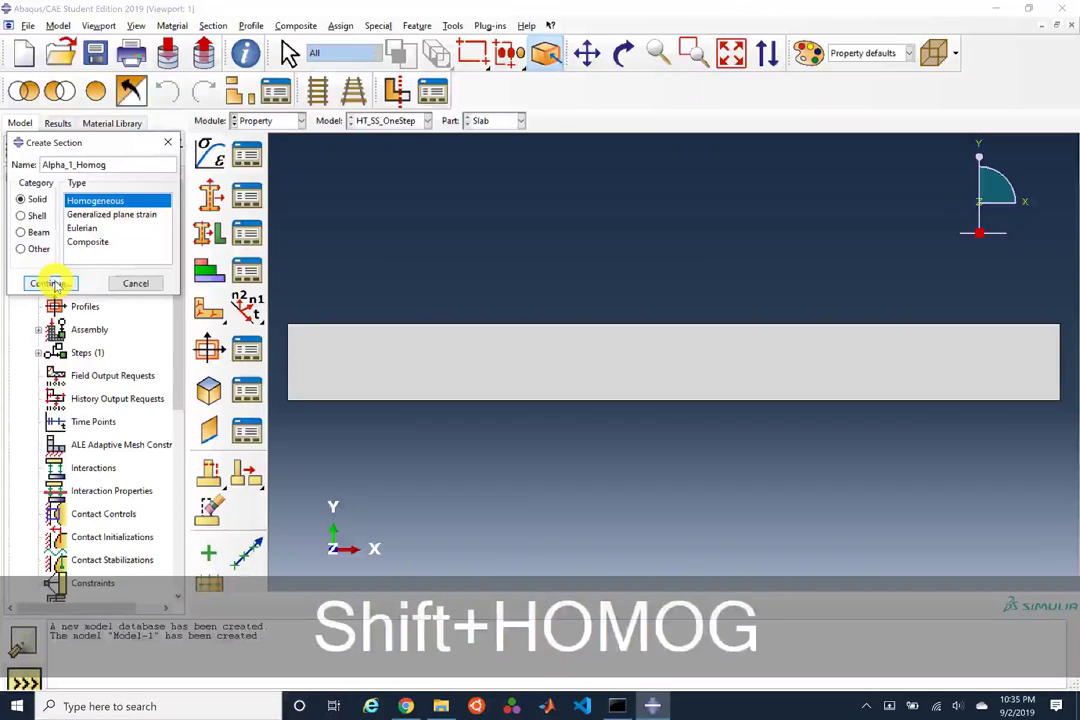
text(eneoue)
key(BackSpace)
text(s)
key(Return)
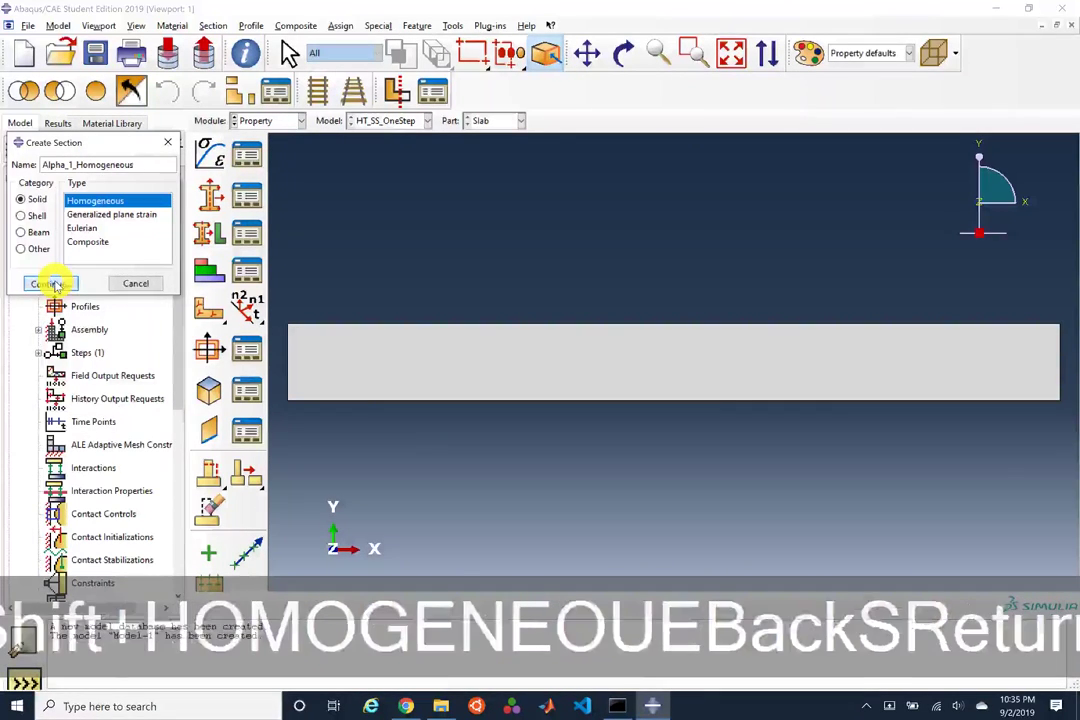
click(52, 275)
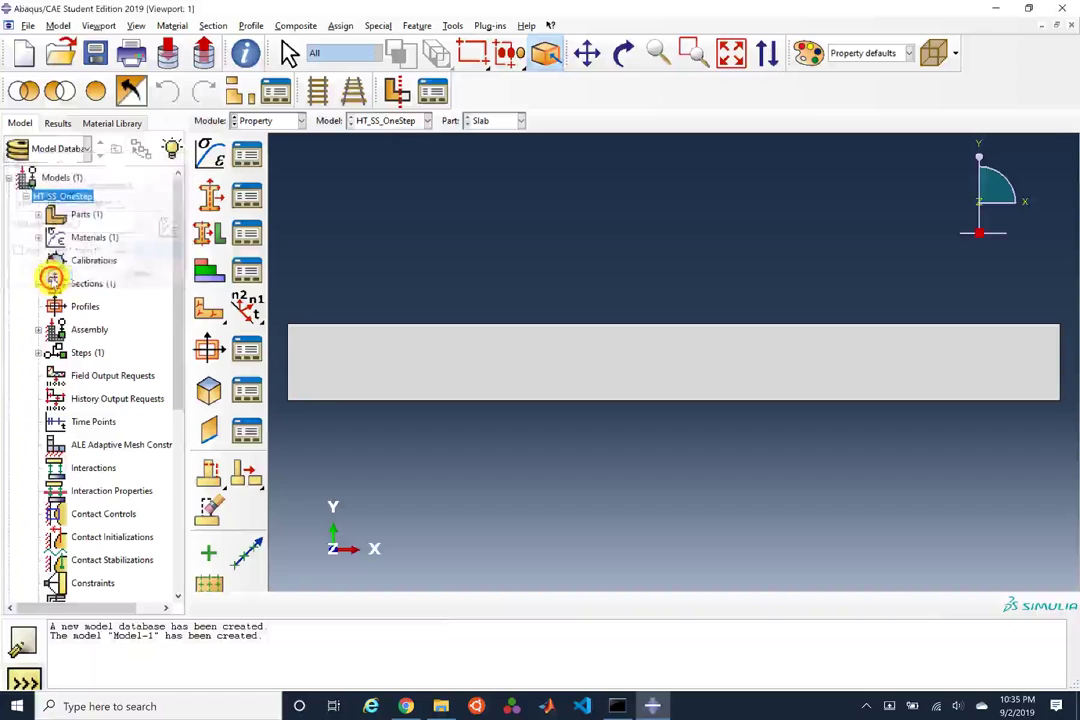
Step: Assign the Alpha_1_Homogeneous section to the entire slab, storing the region as a set named WholePart
click(208, 236)
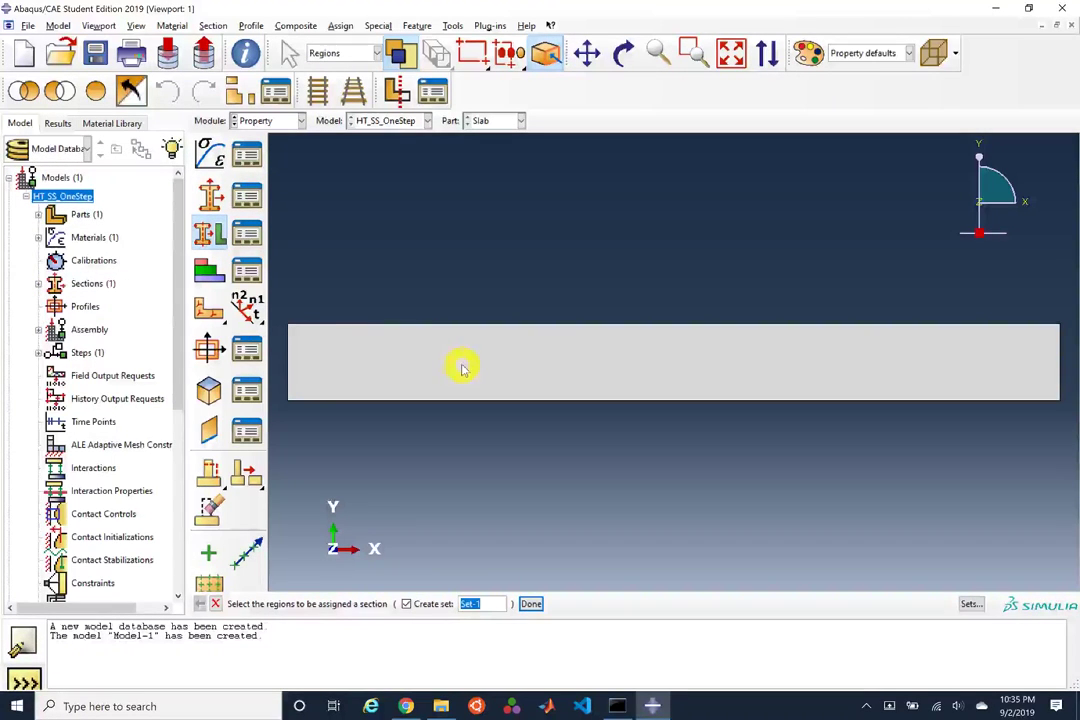
click(533, 362)
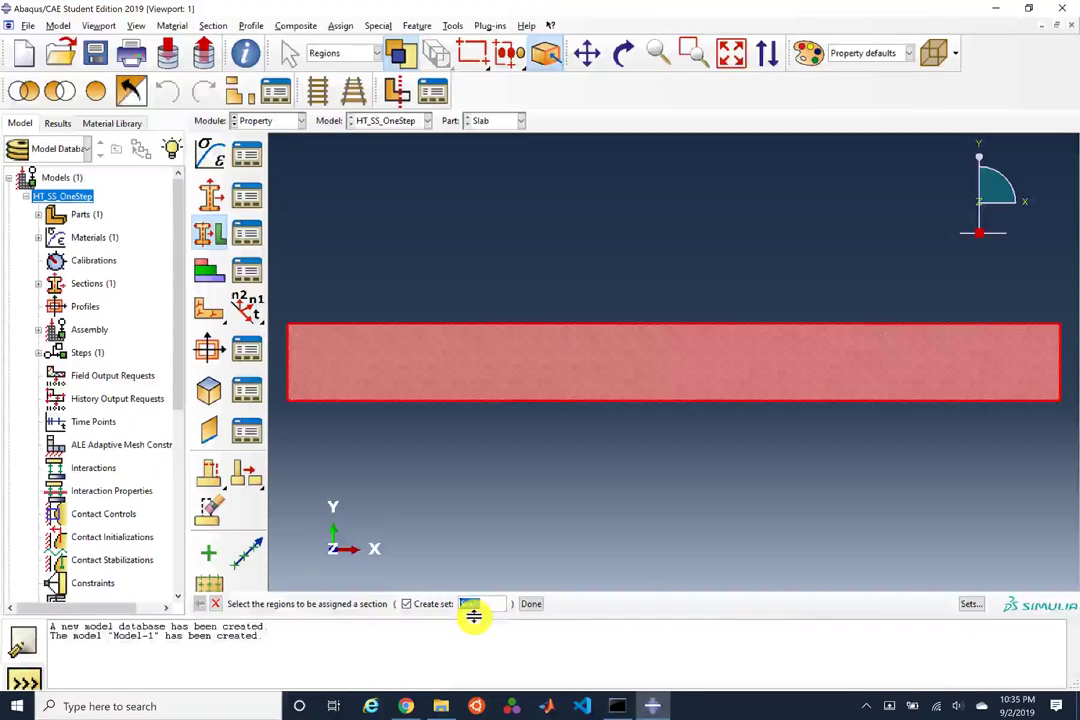
text(Who)
key(BackSpace)
text(hole)
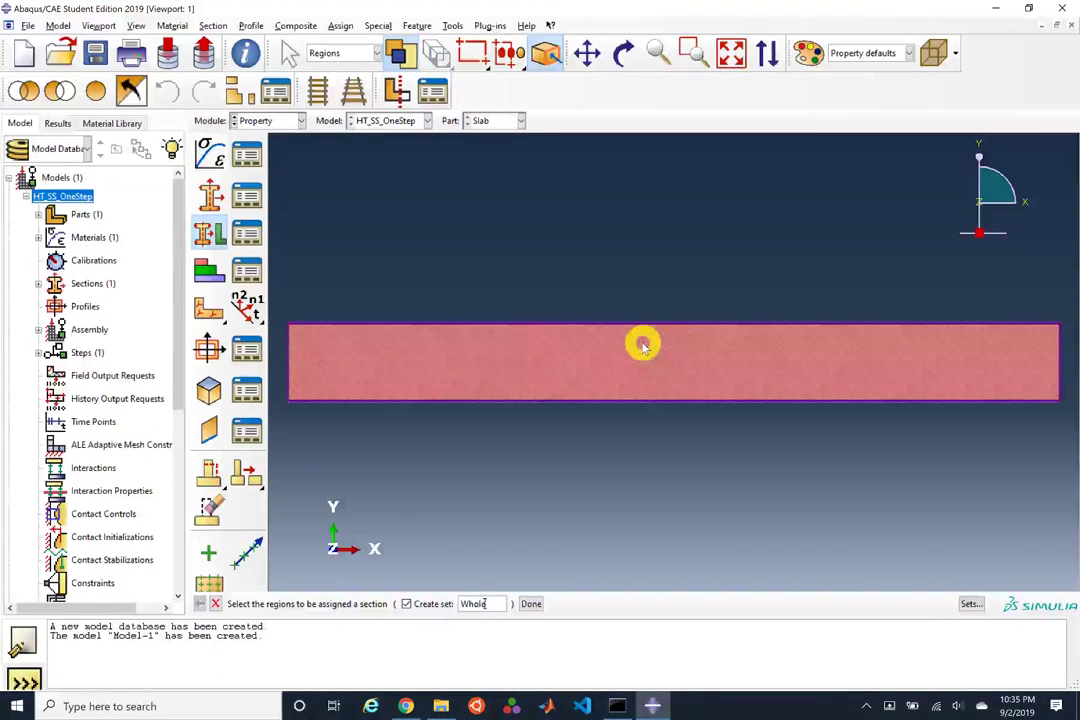
text(p)
key(BackSpace)
text(Part)
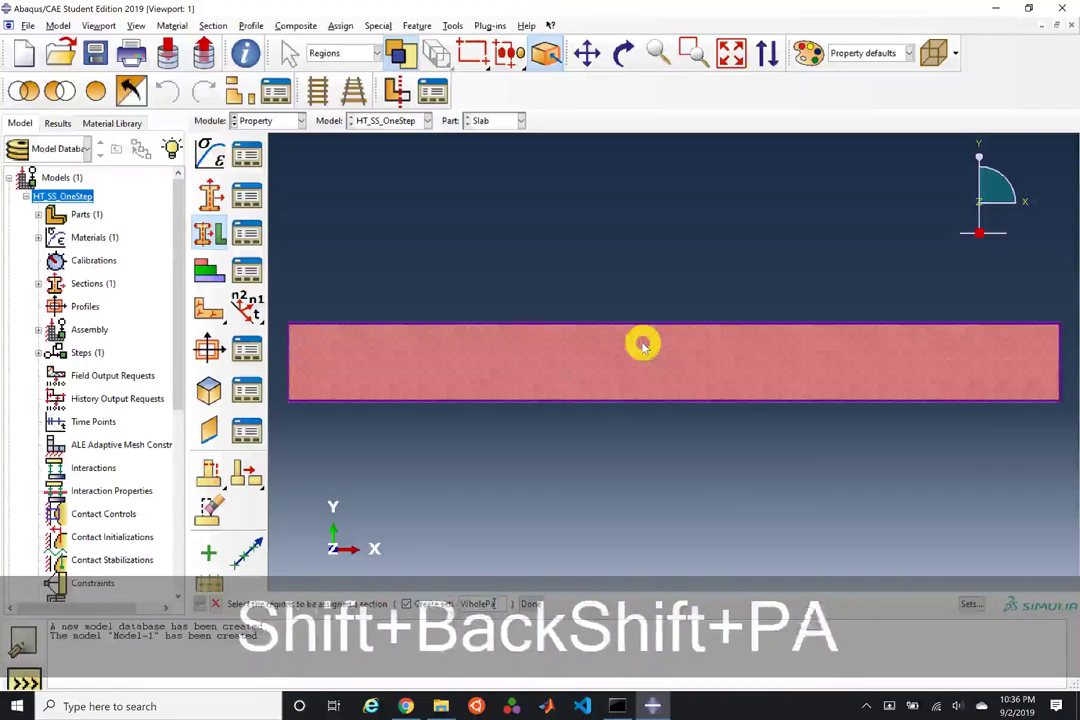
click(527, 604)
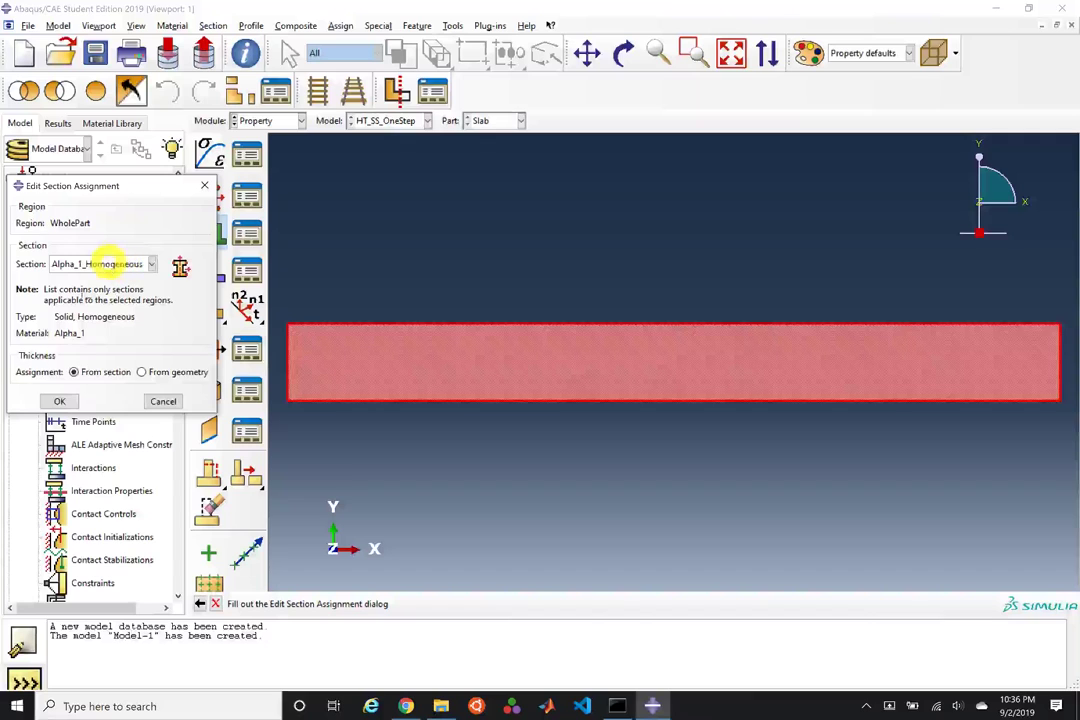
click(57, 401)
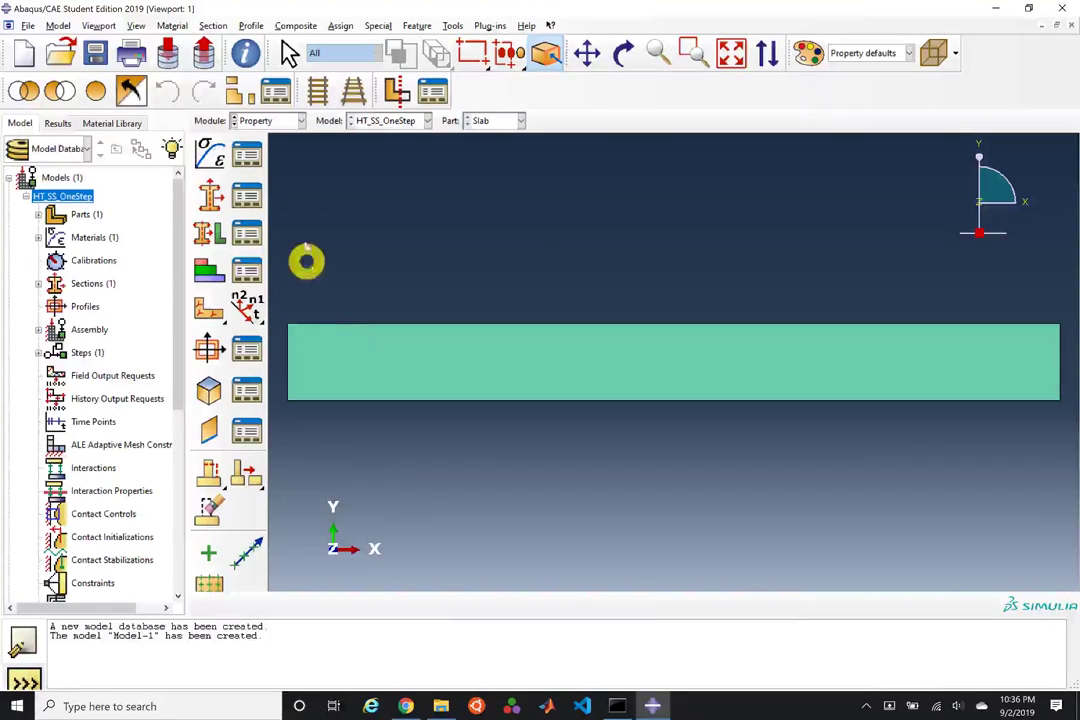
Step: Add a dependent instance of the Slab part to the assembly
click(293, 121)
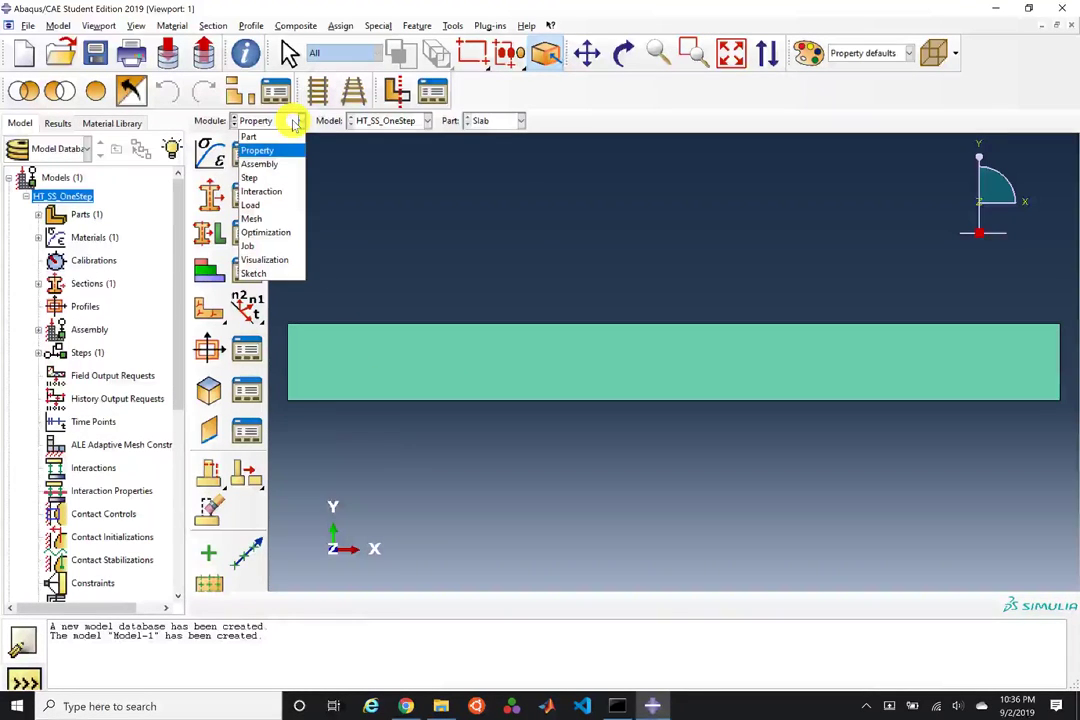
key(Down)
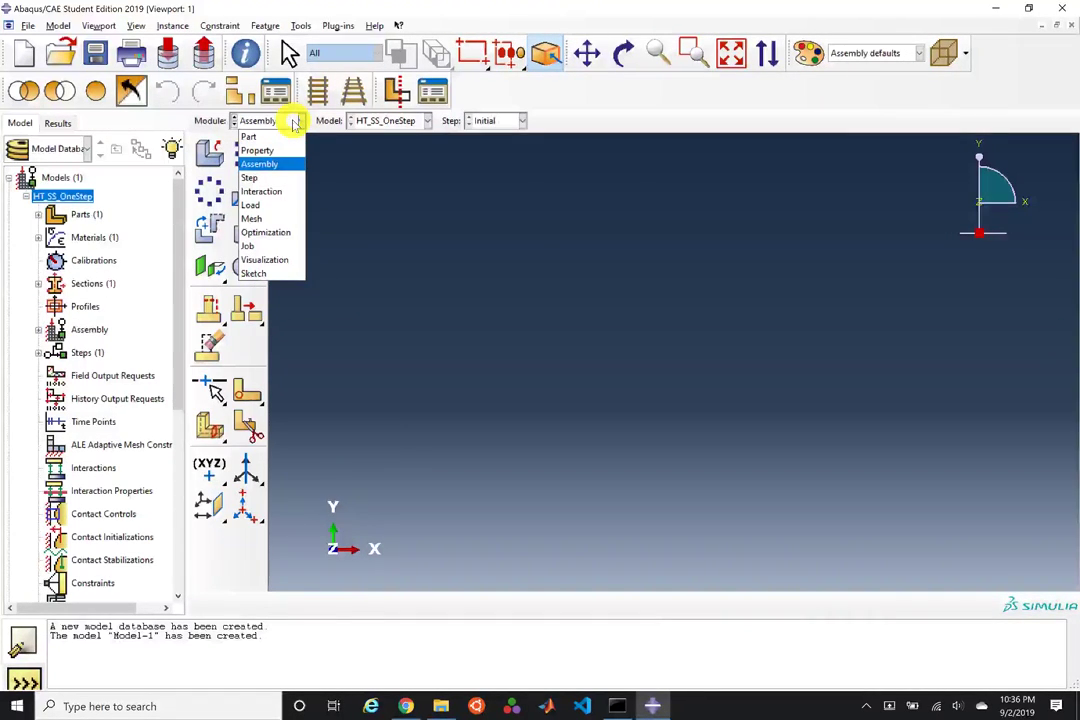
click(262, 164)
click(207, 155)
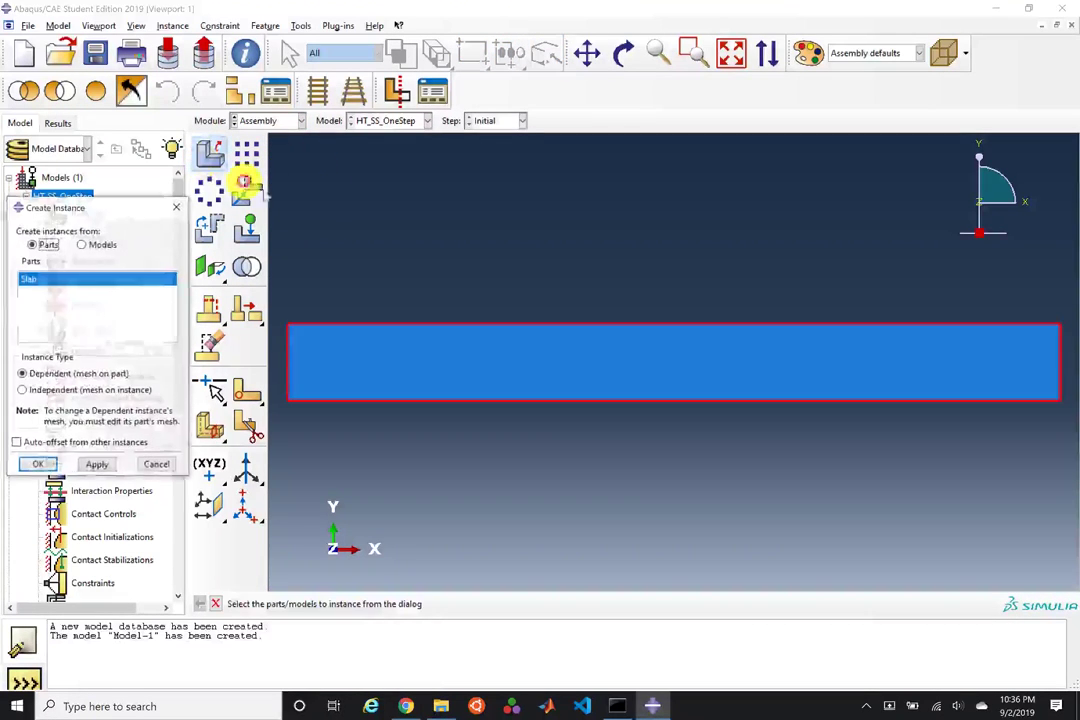
click(36, 466)
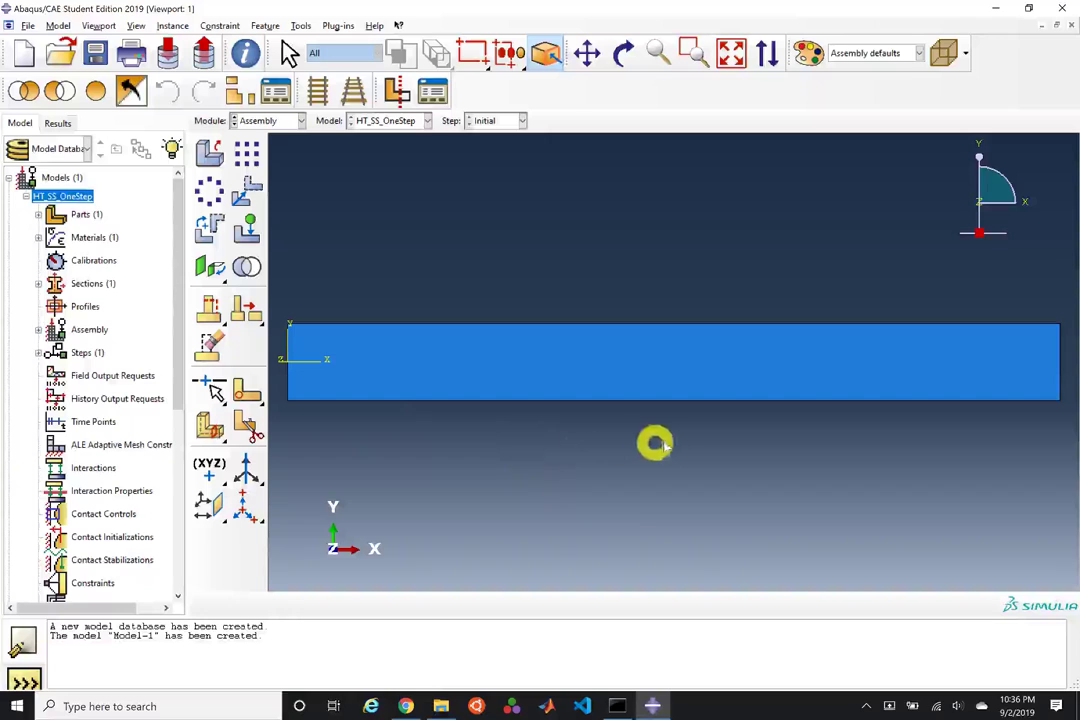
scroll(740, 438, up, 1)
scroll(579, 361, up, 2)
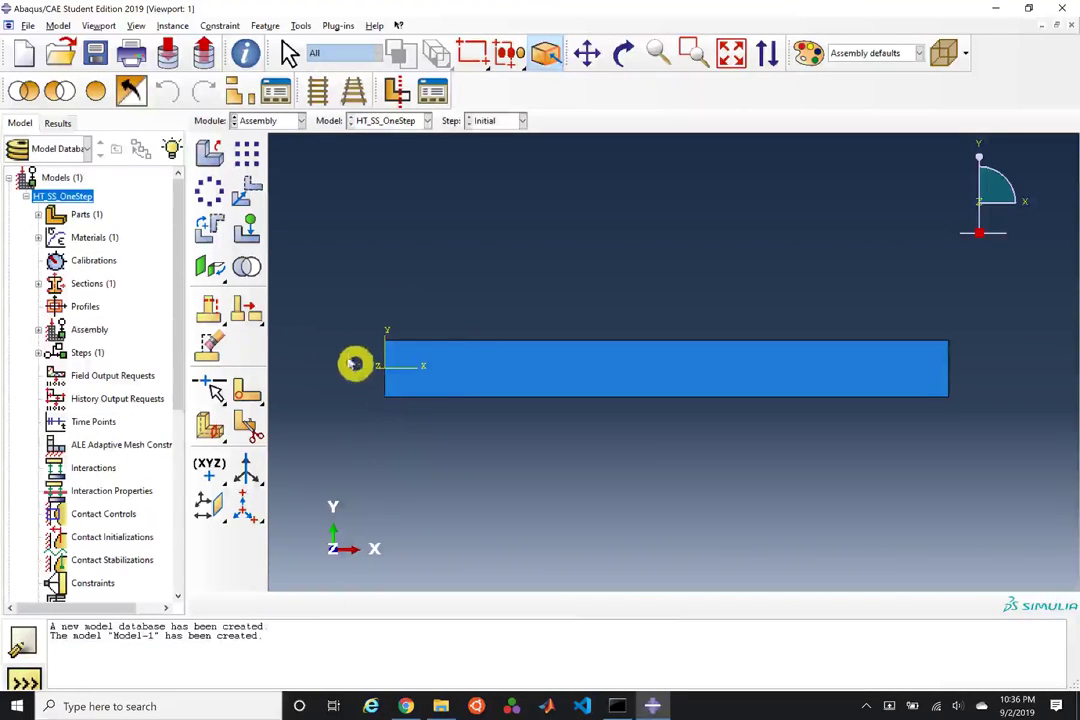
Step: Create a general Heat transfer analysis step named HeatTransfer after the Initial step
click(286, 121)
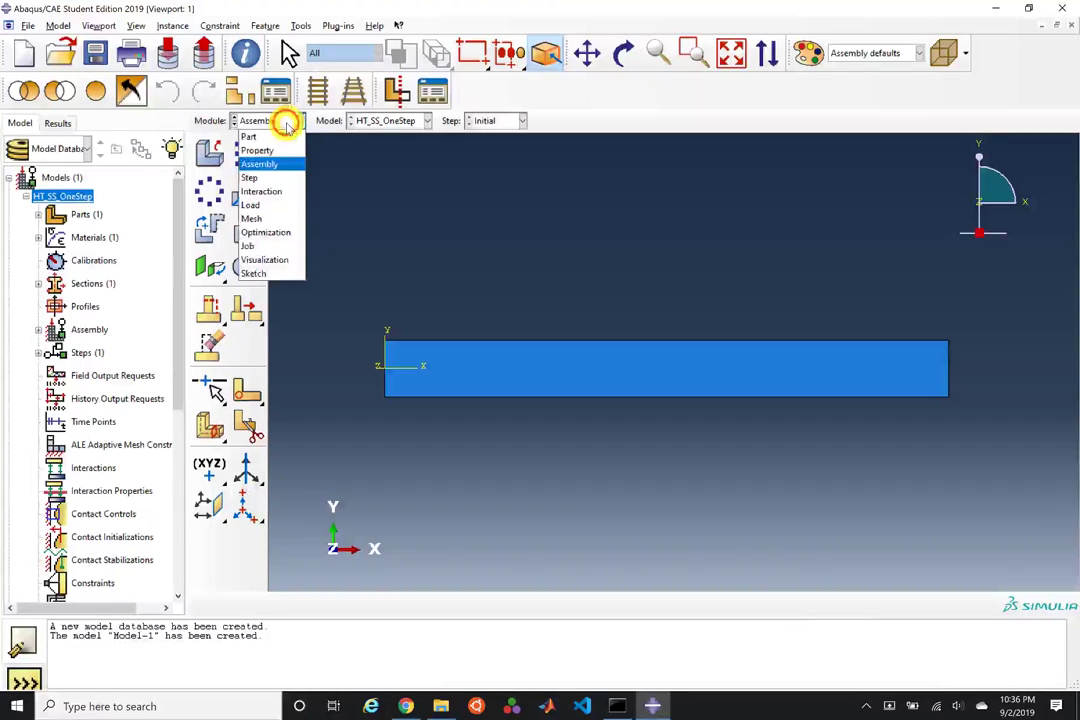
click(254, 179)
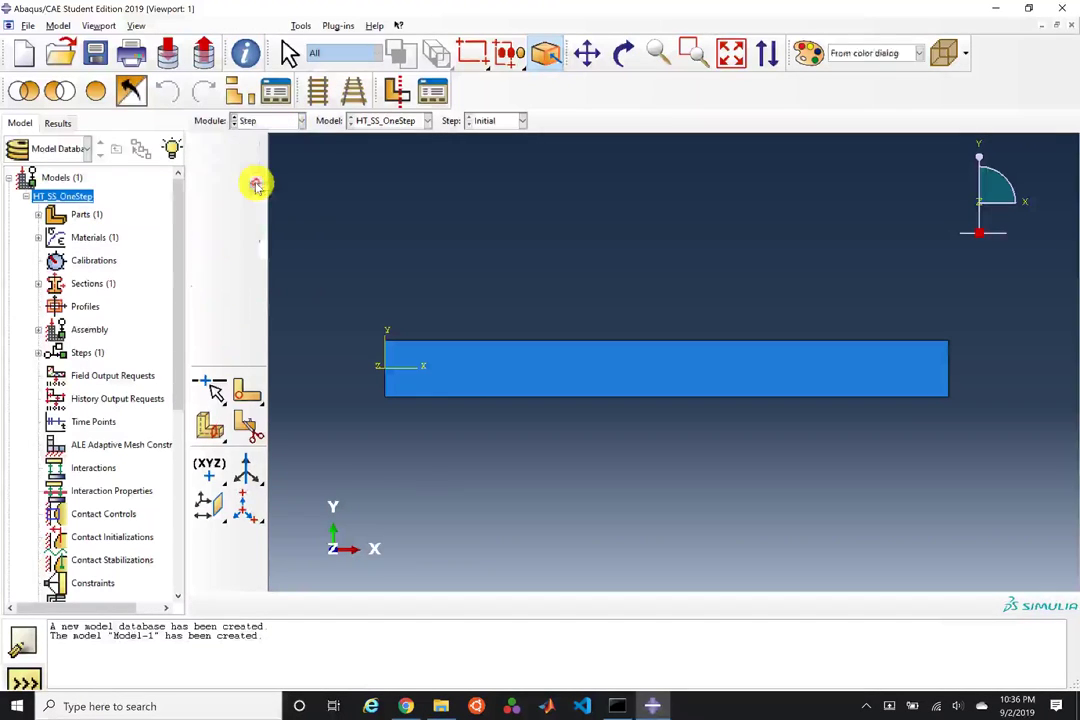
click(203, 155)
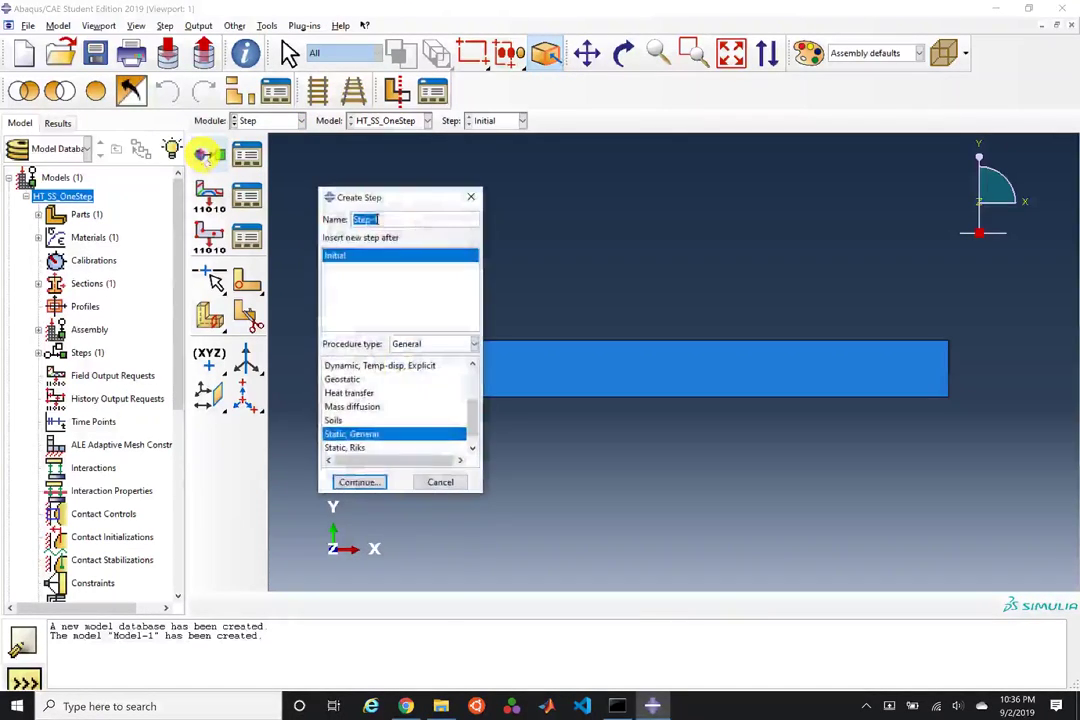
drag(474, 405, 453, 417)
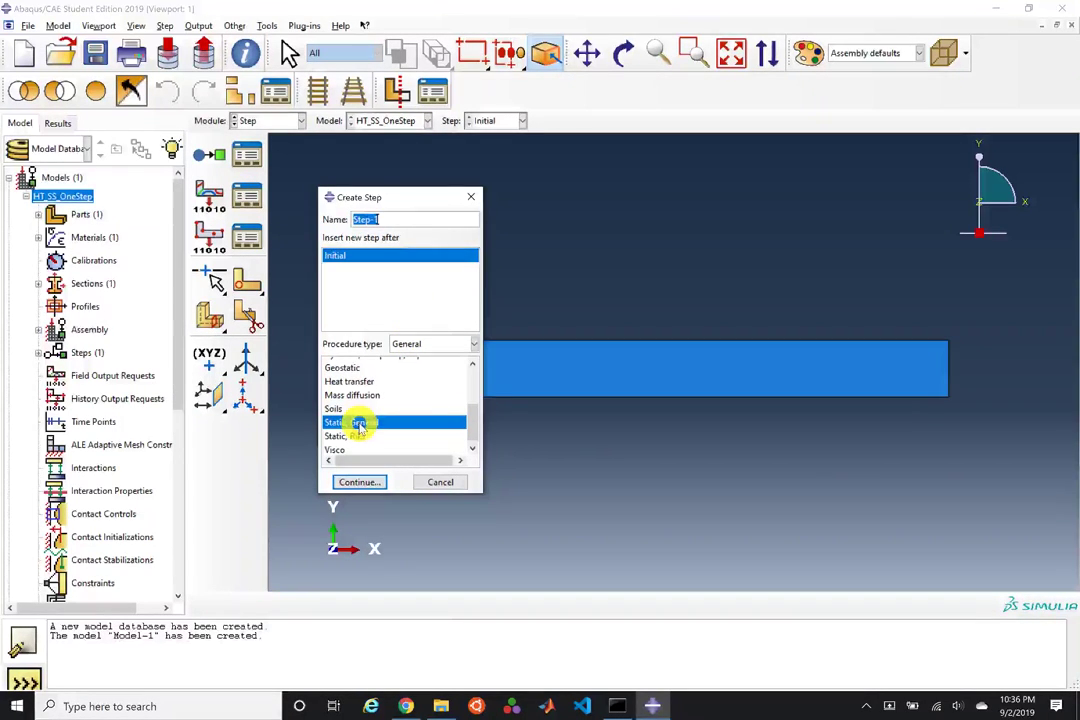
click(350, 381)
click(413, 218)
key(shift+Home)
text(Hea)
key(BackSpace)
text(eatTra)
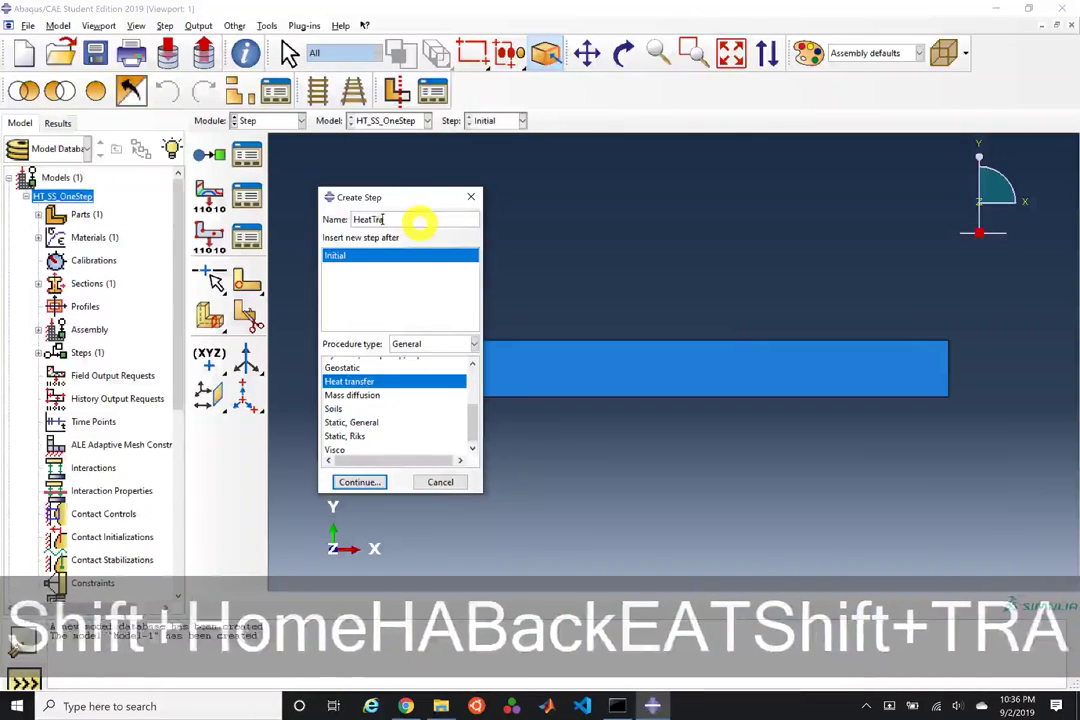
text(nsfer)
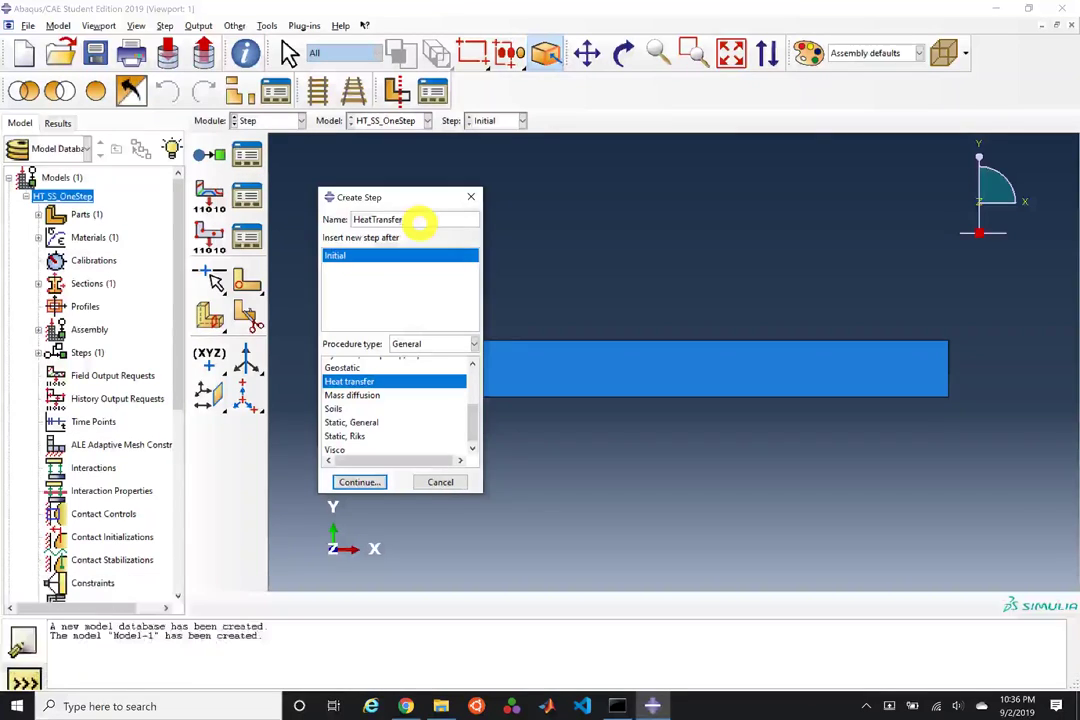
key(Return)
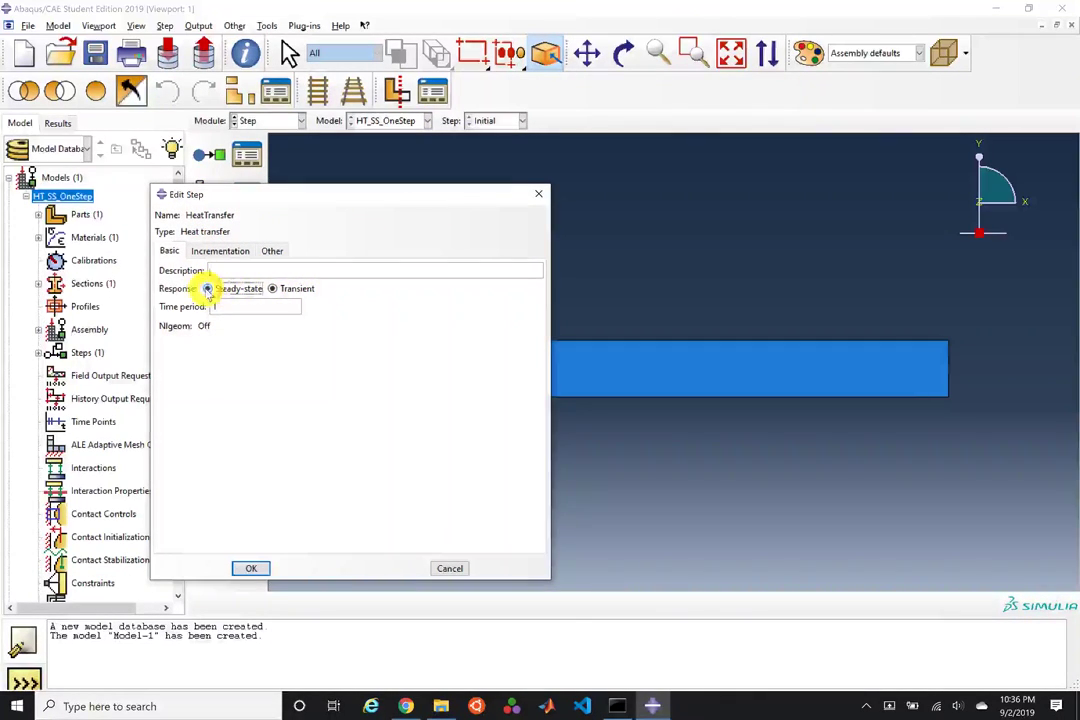
Step: Give the HeatTransfer step a steady-state response and fixed incrementation with a maximum of 1 increment, review its solver options, and accept it
click(207, 289)
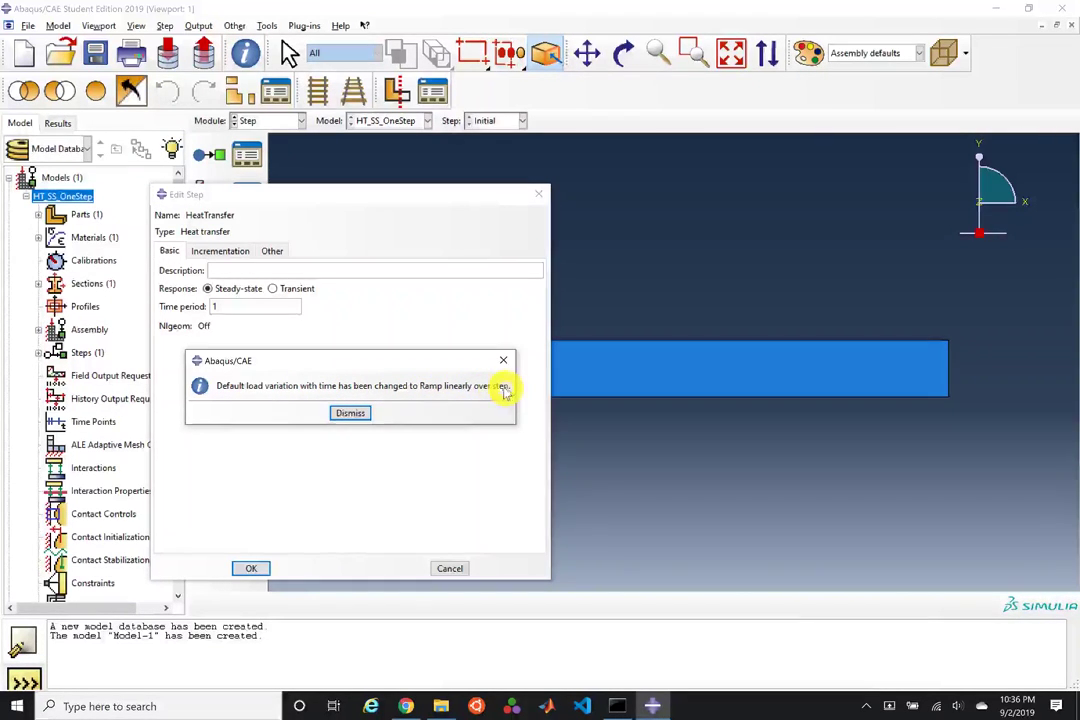
click(348, 415)
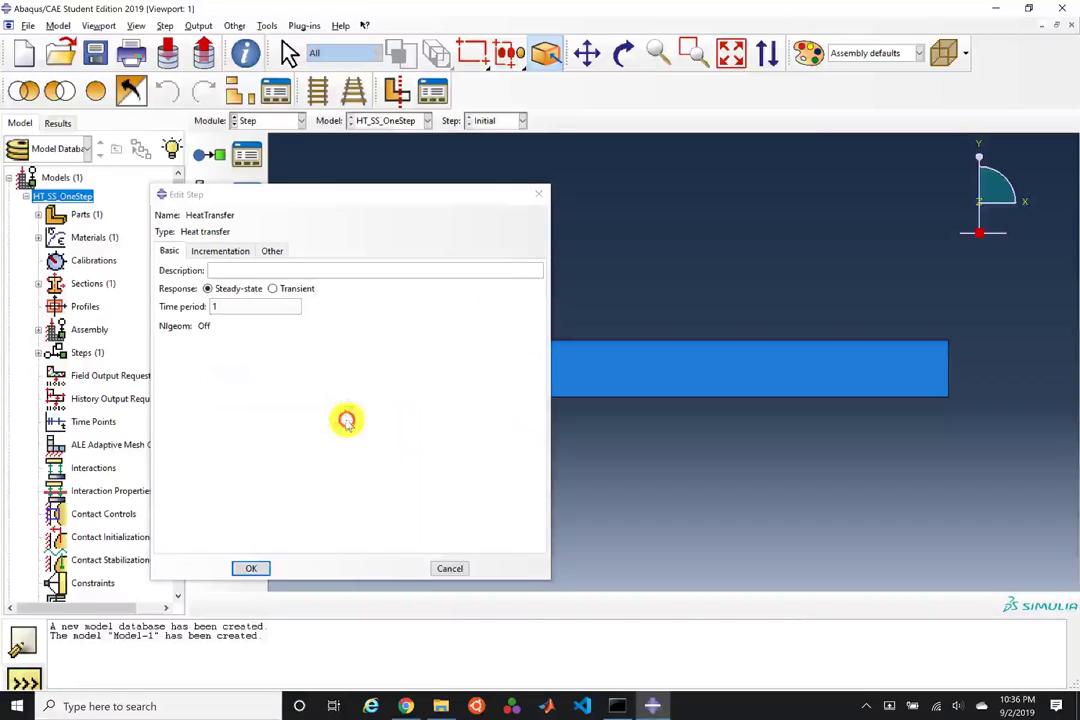
click(228, 253)
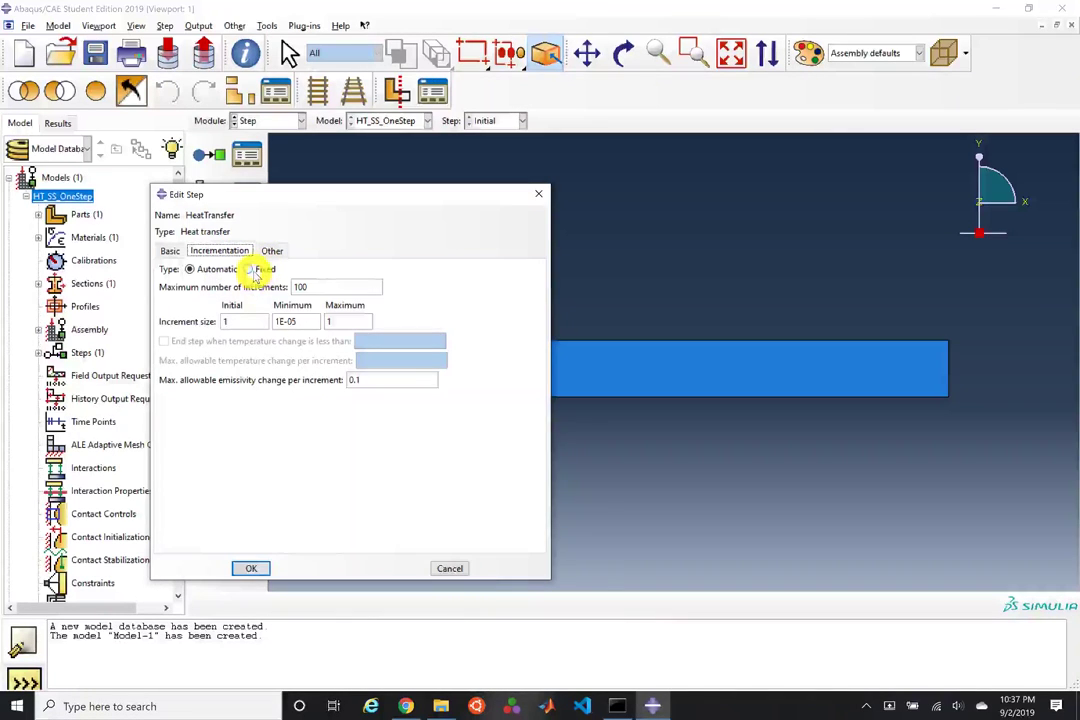
click(253, 270)
double_click(305, 287)
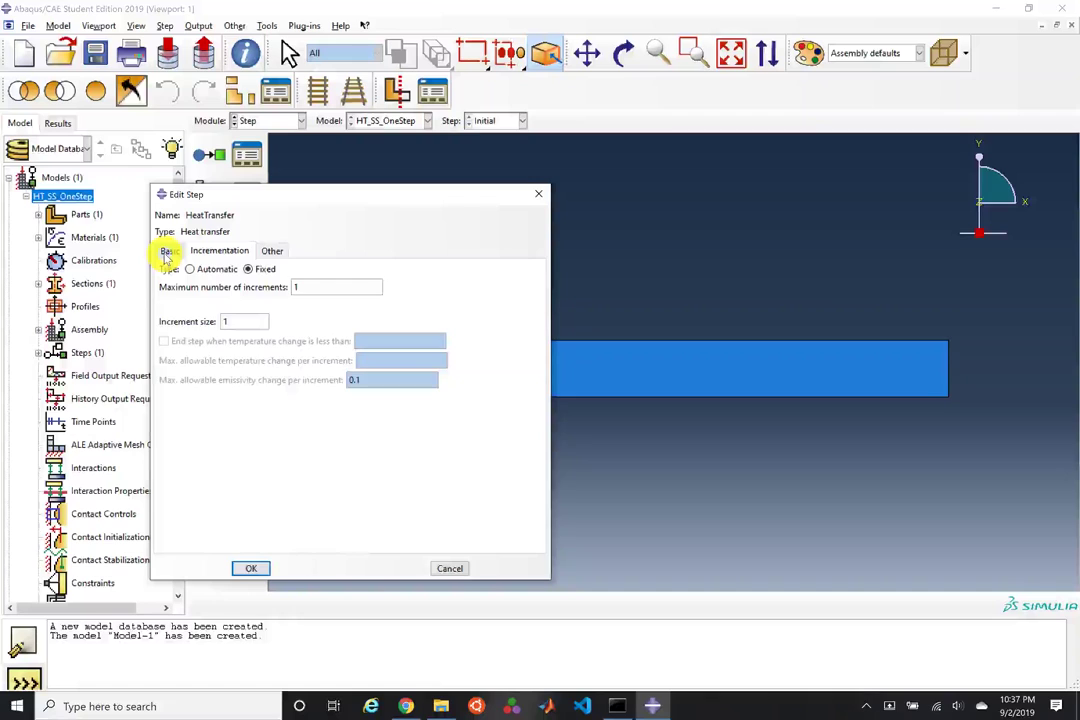
click(172, 251)
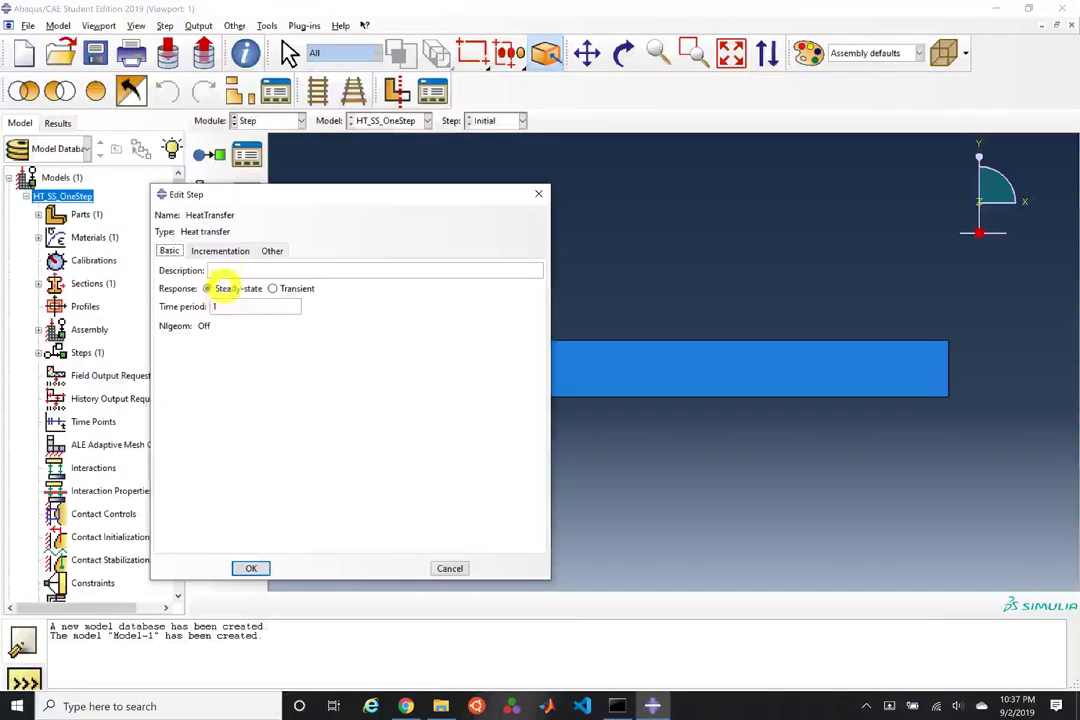
click(222, 252)
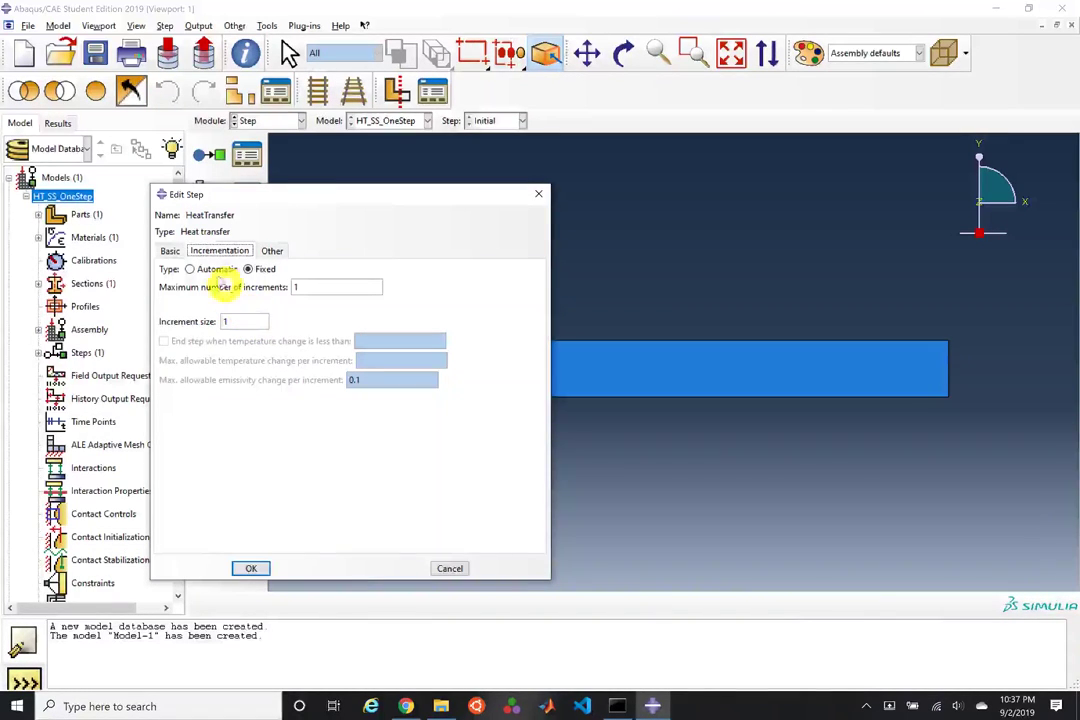
click(271, 251)
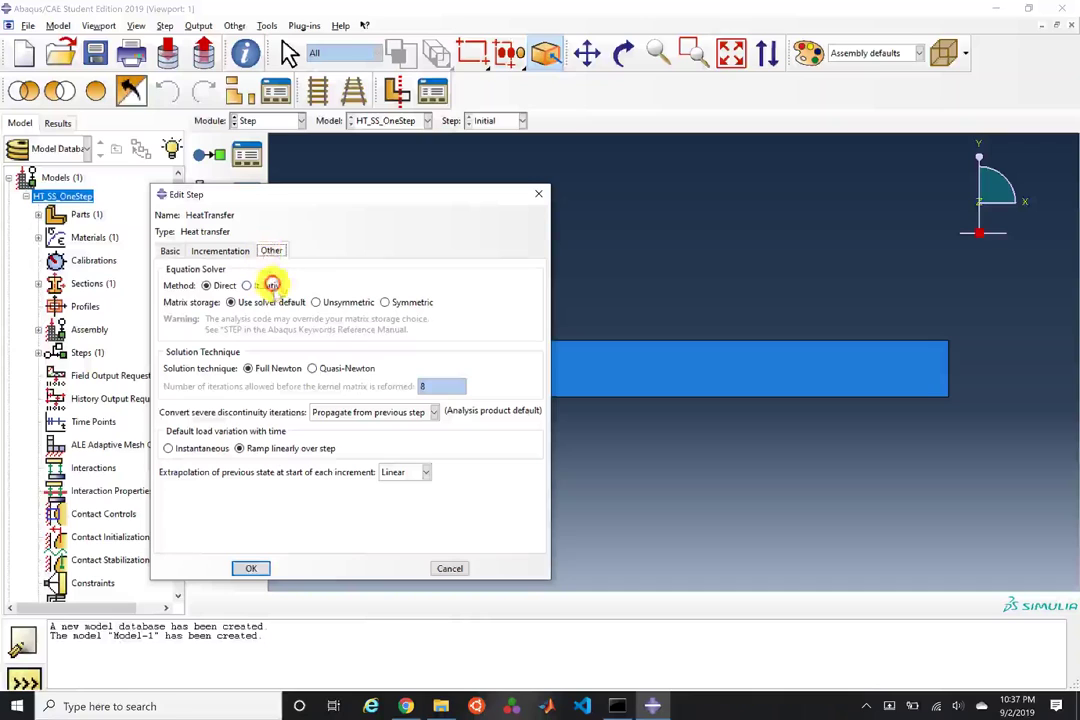
click(245, 568)
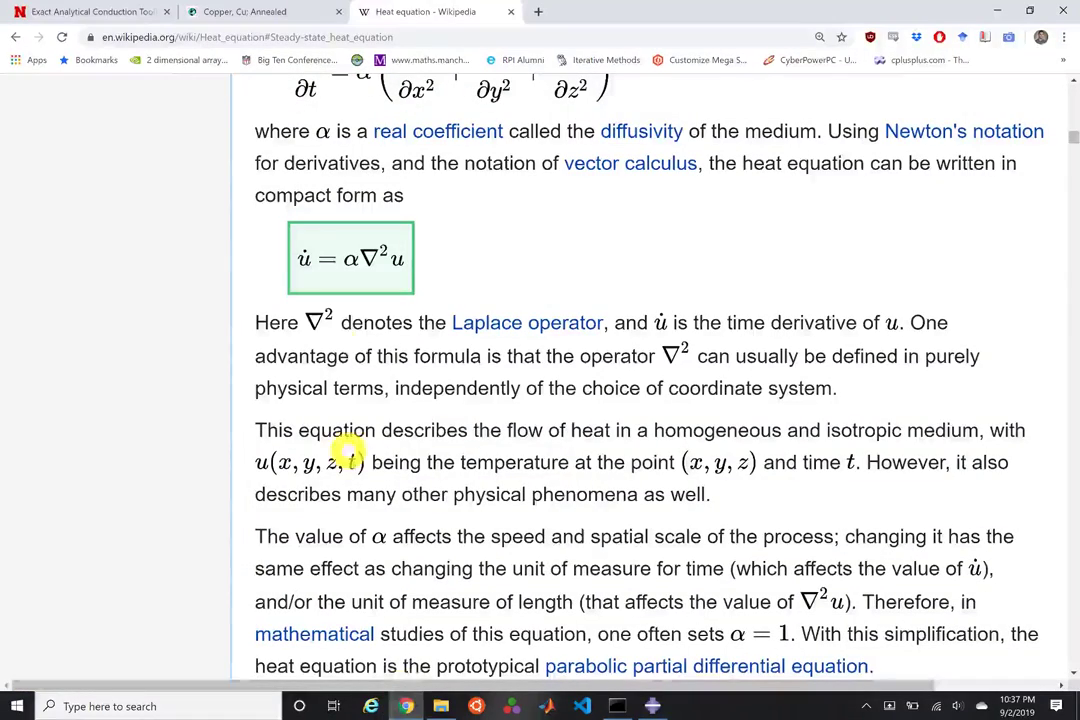
Step: Examine the temperature graphs in the X11B10T0 conduction problem document in the browser, and return to Abaqus/CAE
click(125, 11)
scroll(541, 290, down, 8)
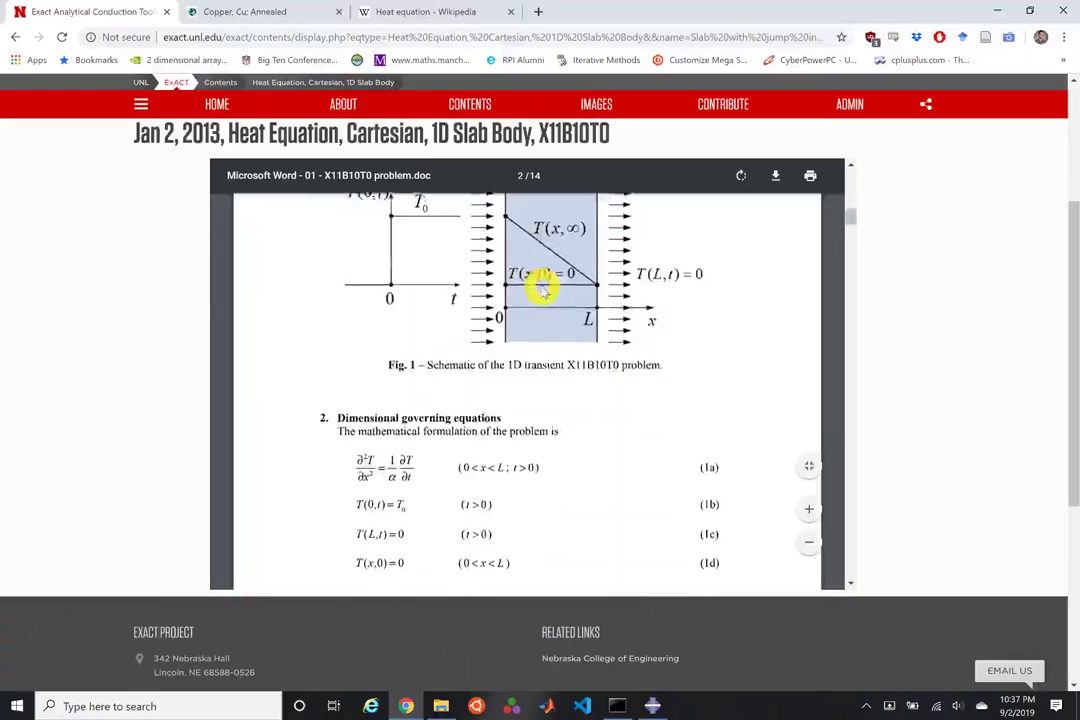
scroll(541, 290, down, 10)
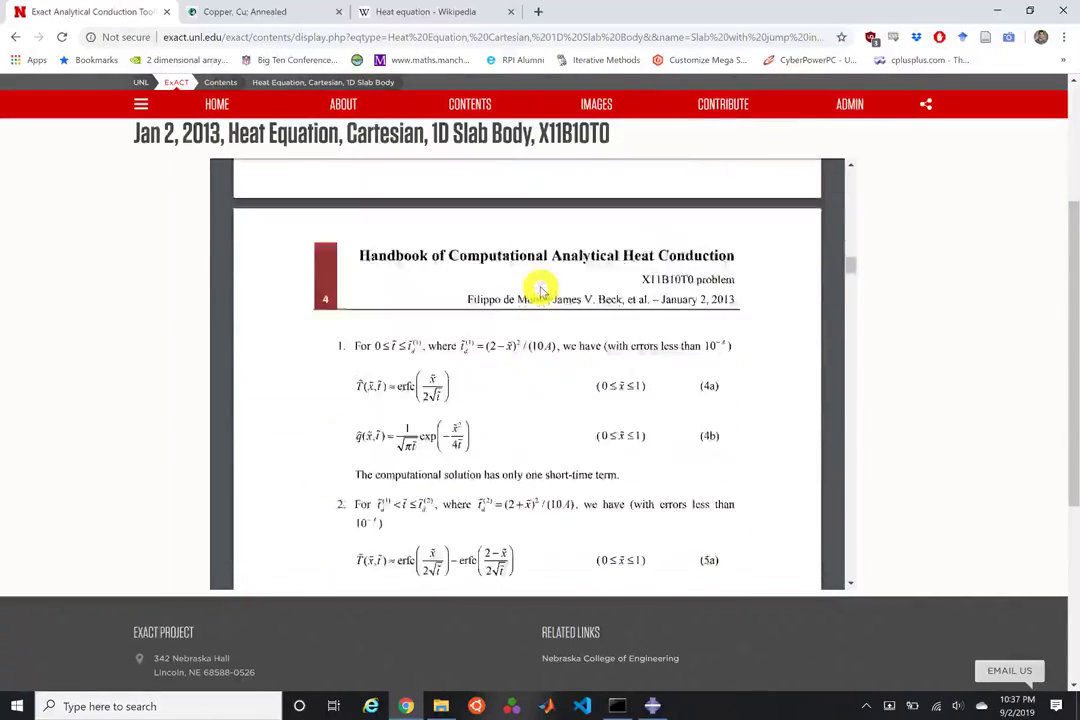
scroll(538, 288, down, 10)
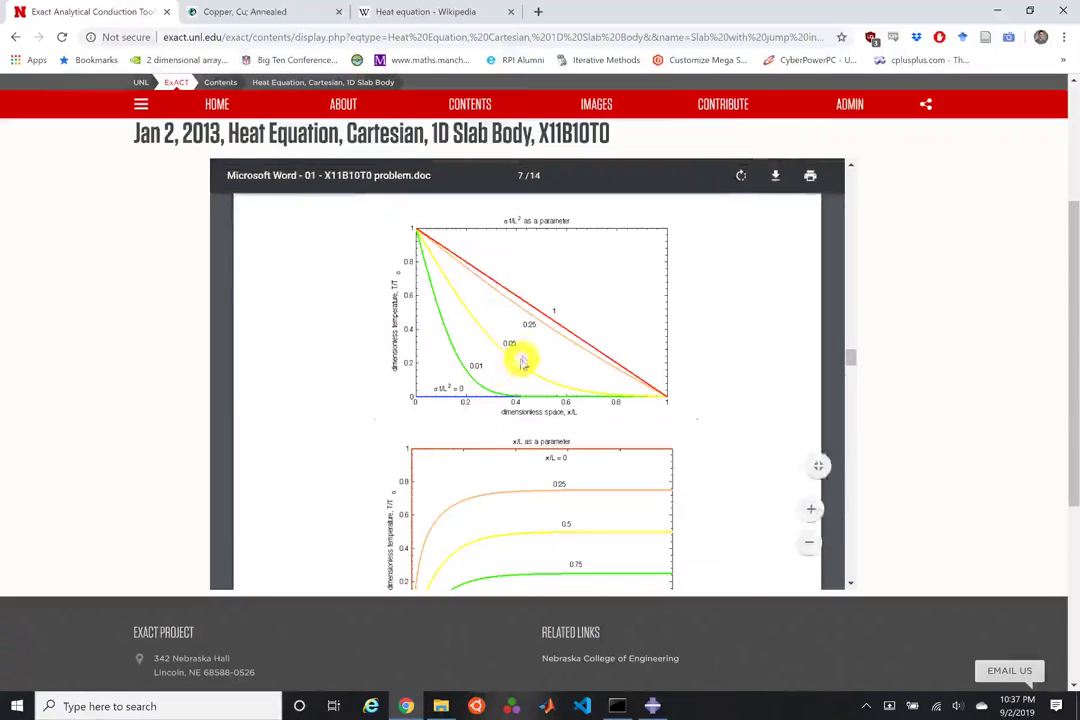
scroll(377, 425, down, 2)
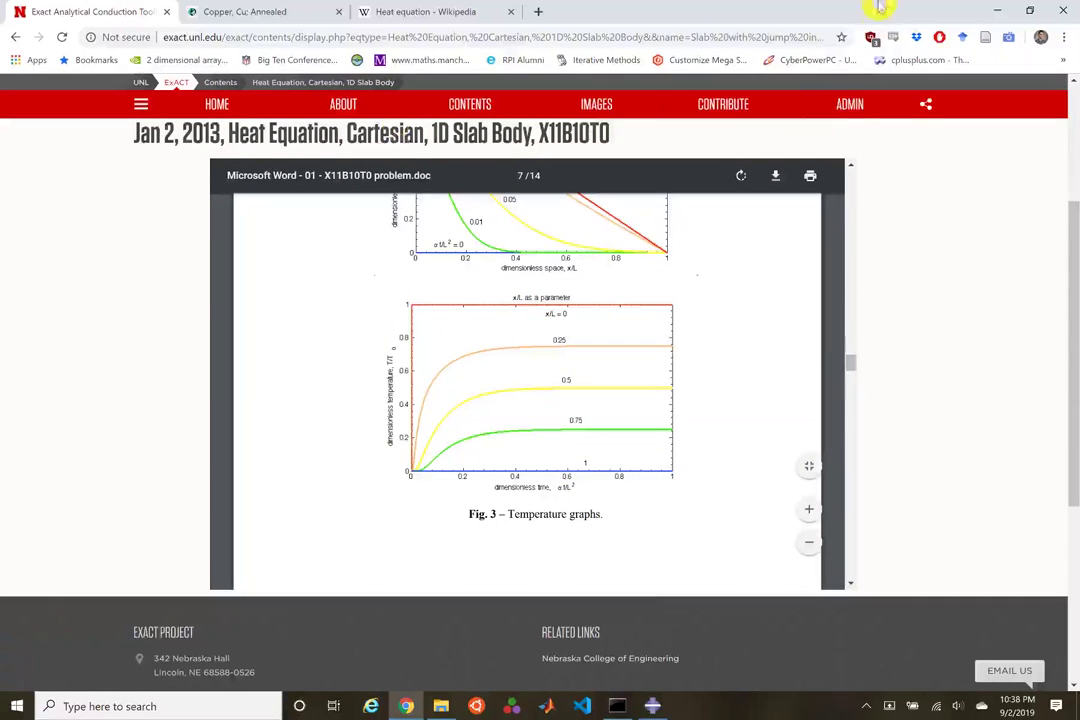
click(994, 9)
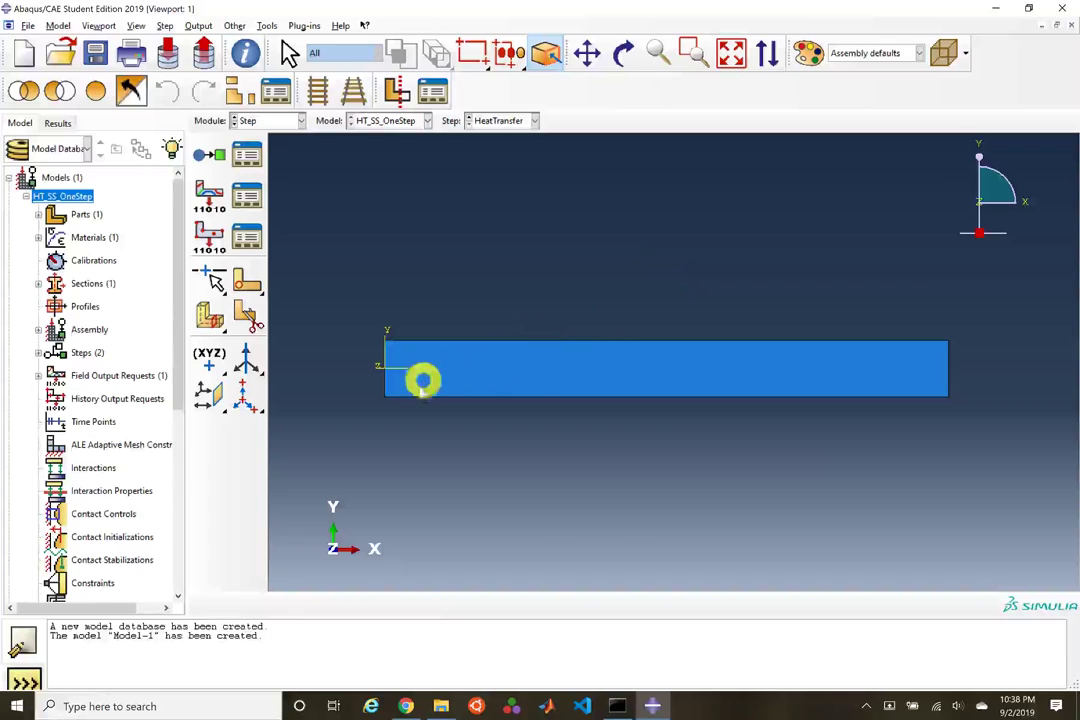
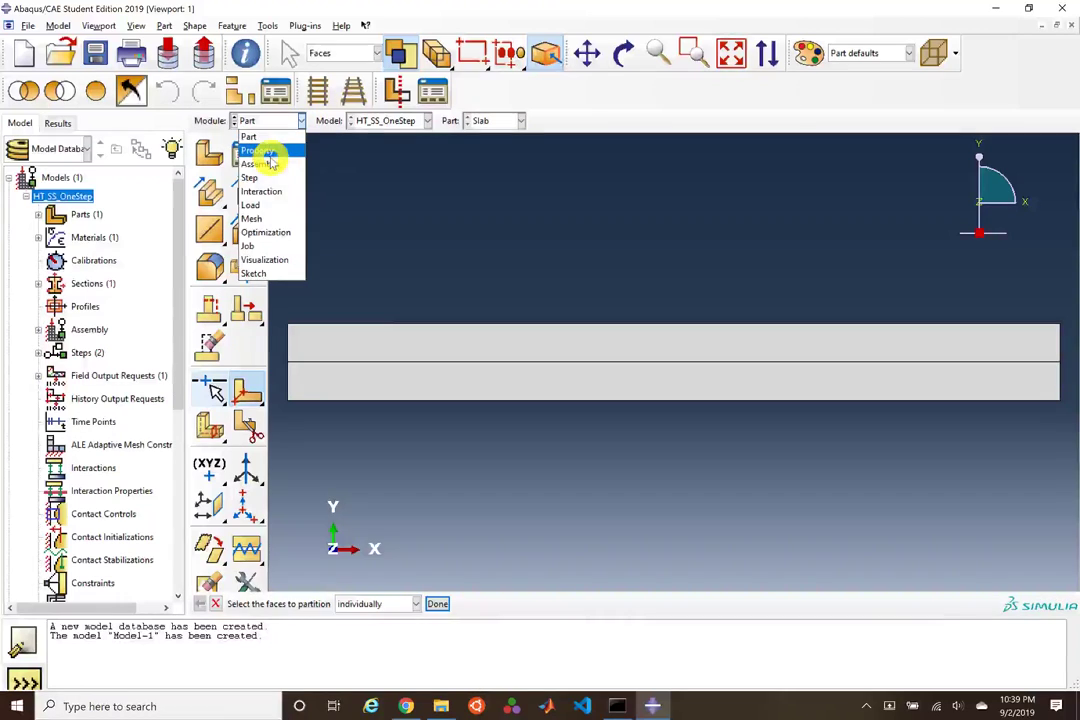
click(266, 150)
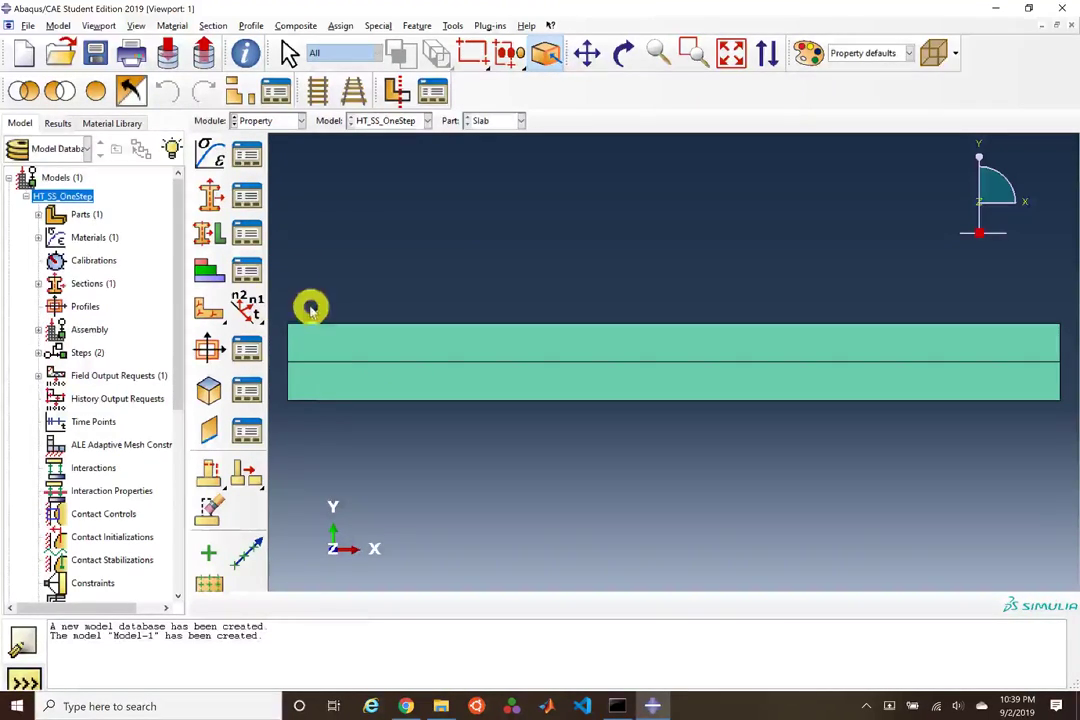
click(301, 124)
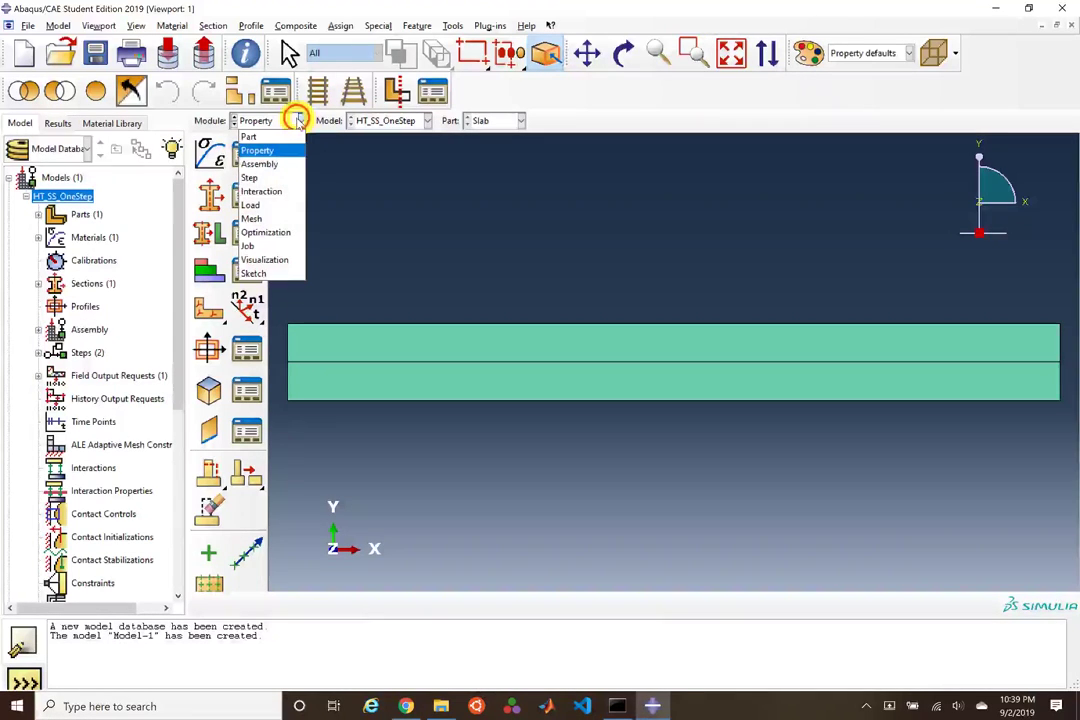
click(290, 137)
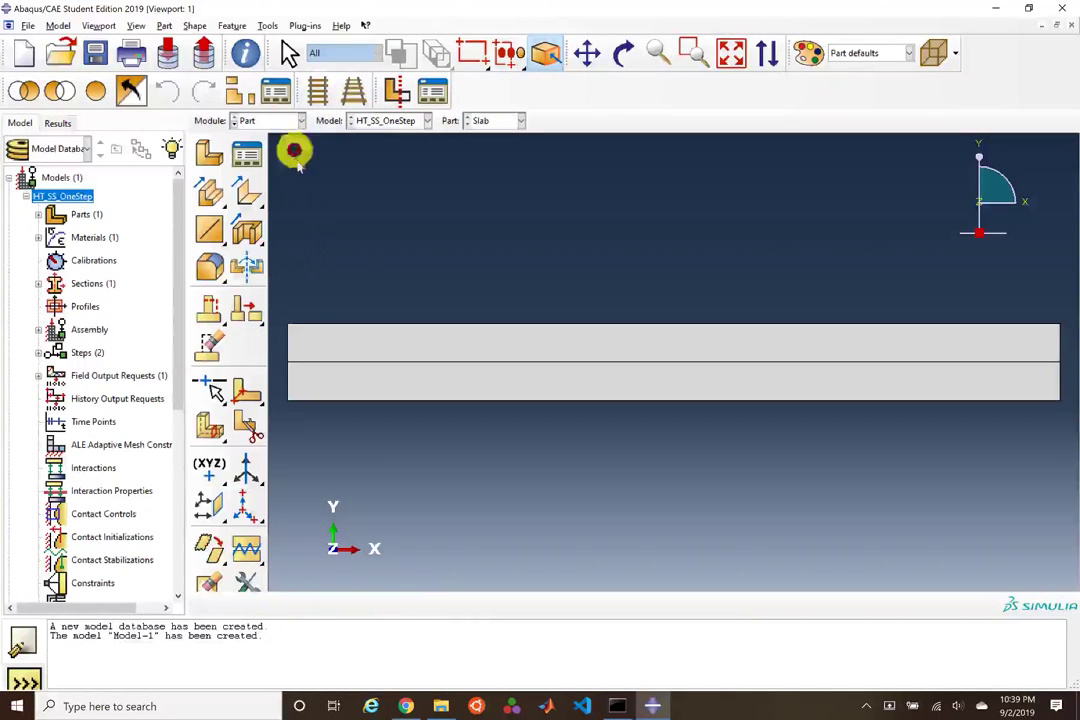
click(245, 392)
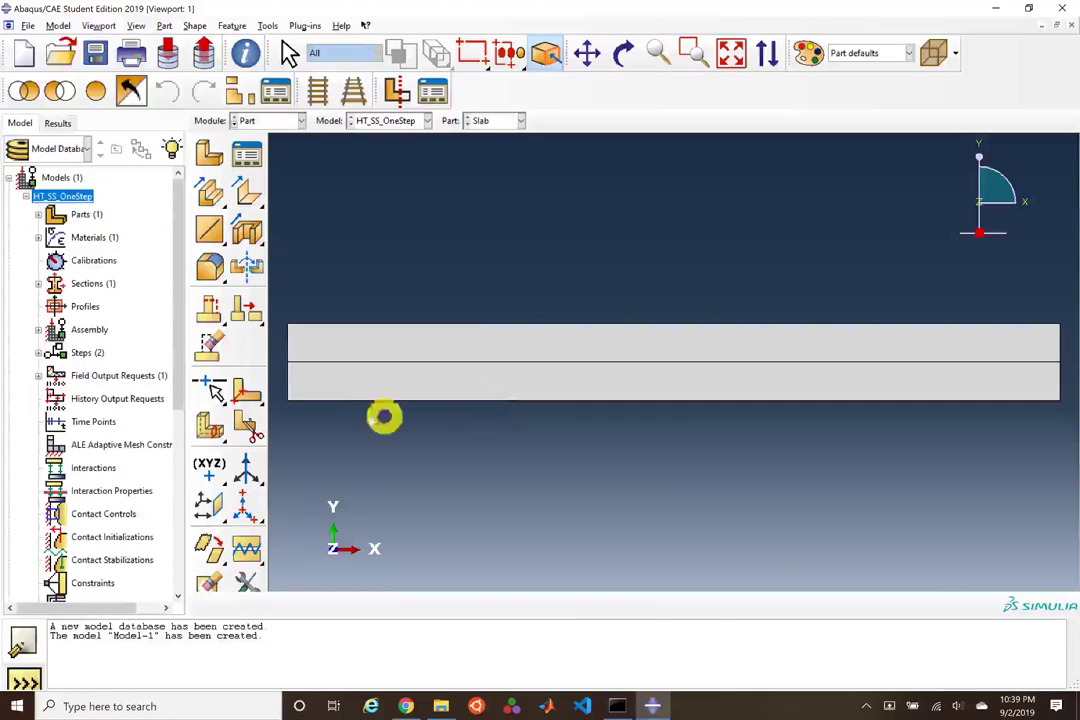
Step: Partition the Slab part's horizontal centerline edge at a normalized edge parameter of 0.5
click(210, 390)
drag(210, 390, 284, 393)
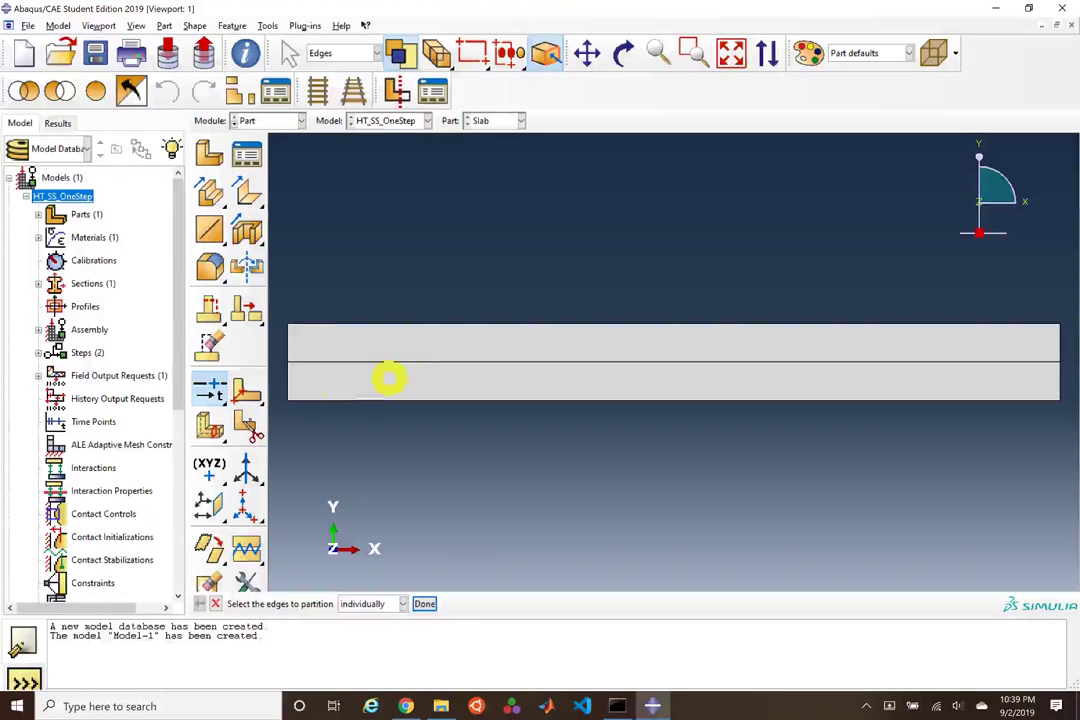
click(451, 361)
middle_click(417, 477)
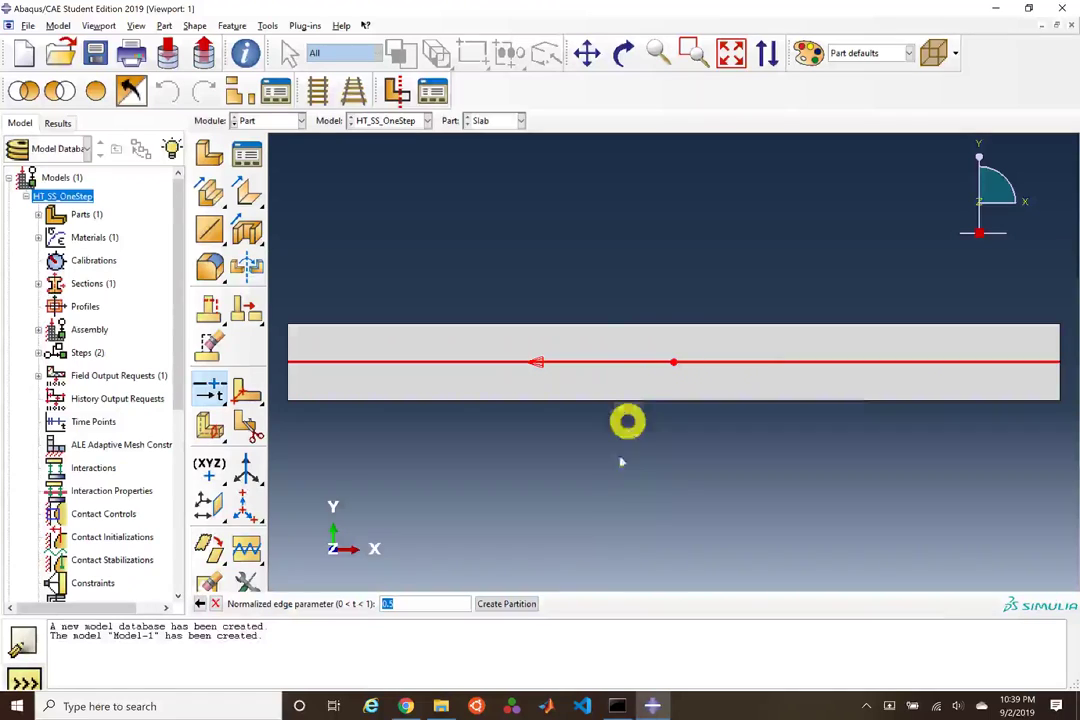
click(521, 604)
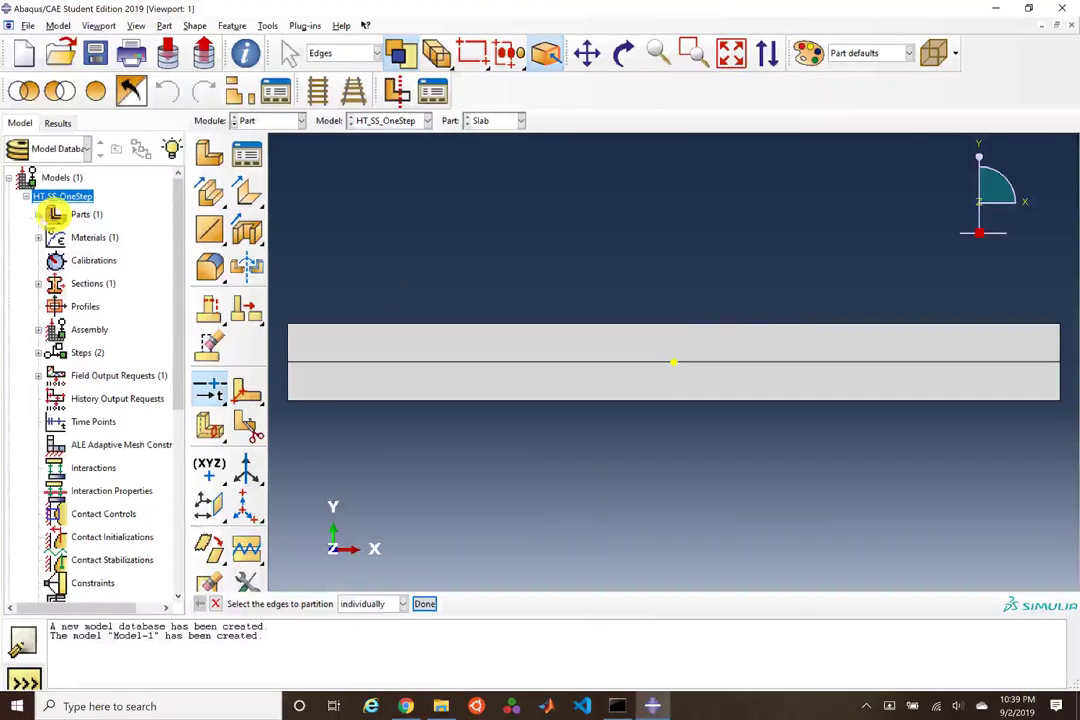
Step: Expand the Slab part's features in the model tree and highlight its face partition and edge partition
click(40, 214)
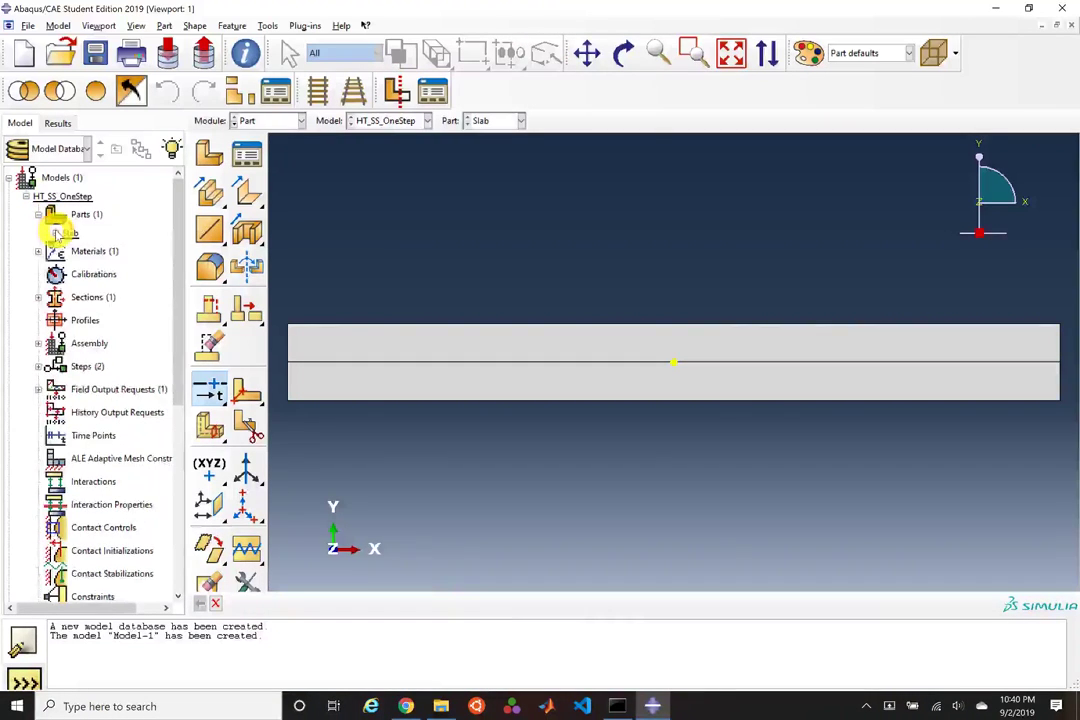
click(55, 232)
click(70, 252)
click(116, 284)
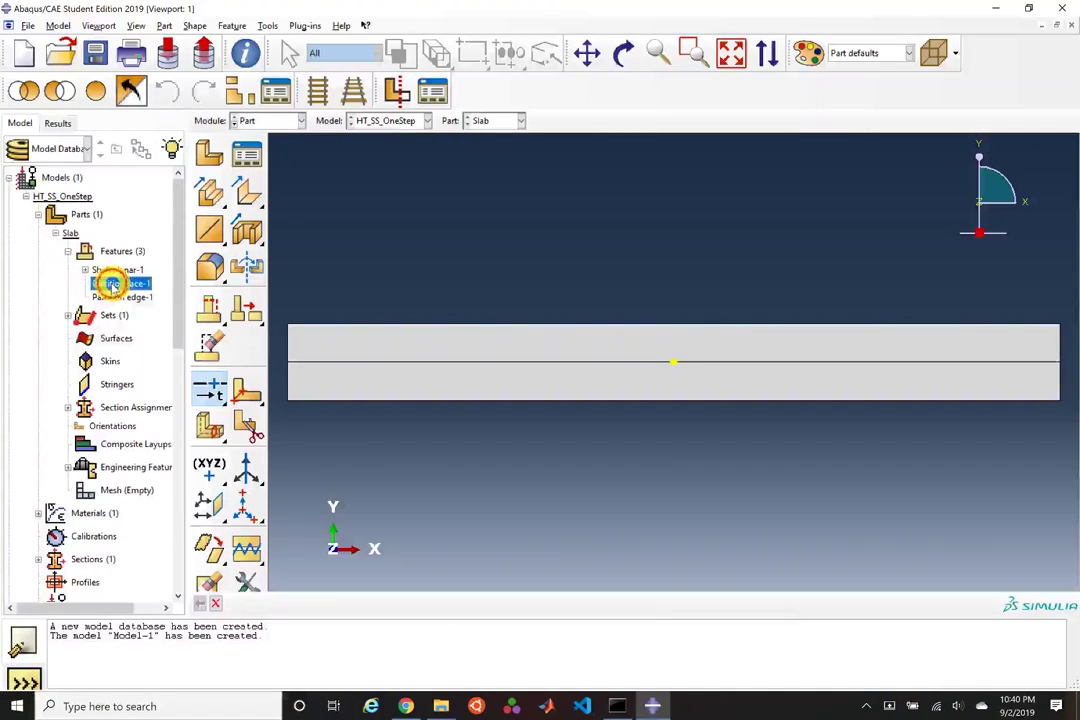
click(120, 297)
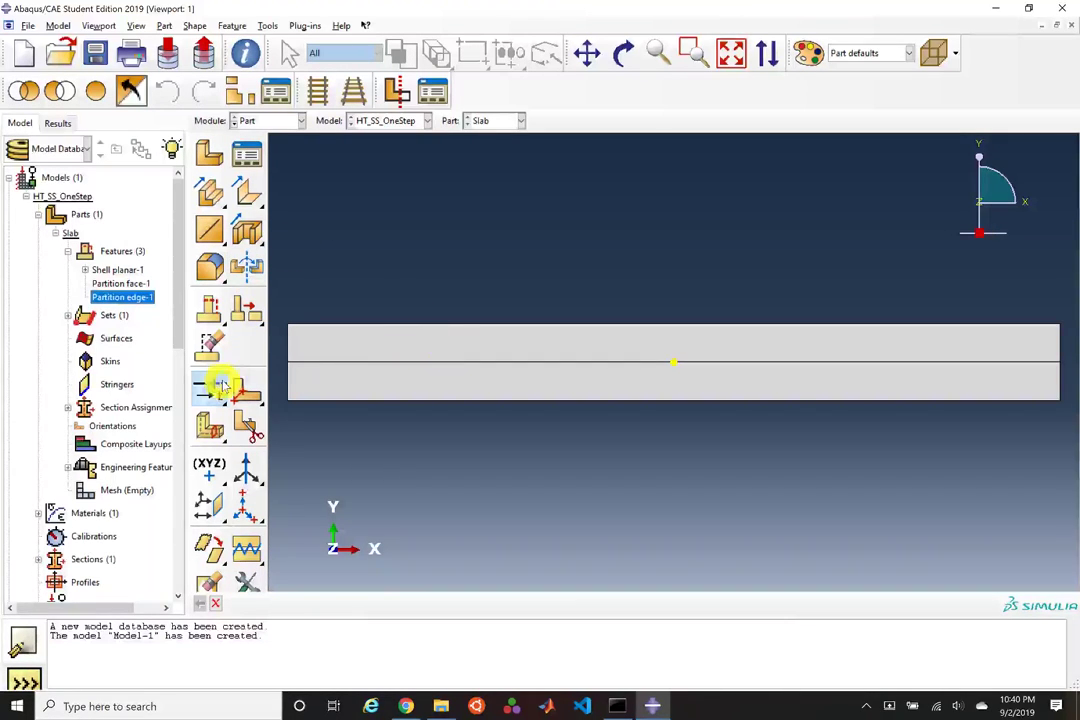
Step: Partition both halves of the slab's centerline at a normalized edge parameter of 0.5, and highlight the first edge partition's midpoint
click(211, 394)
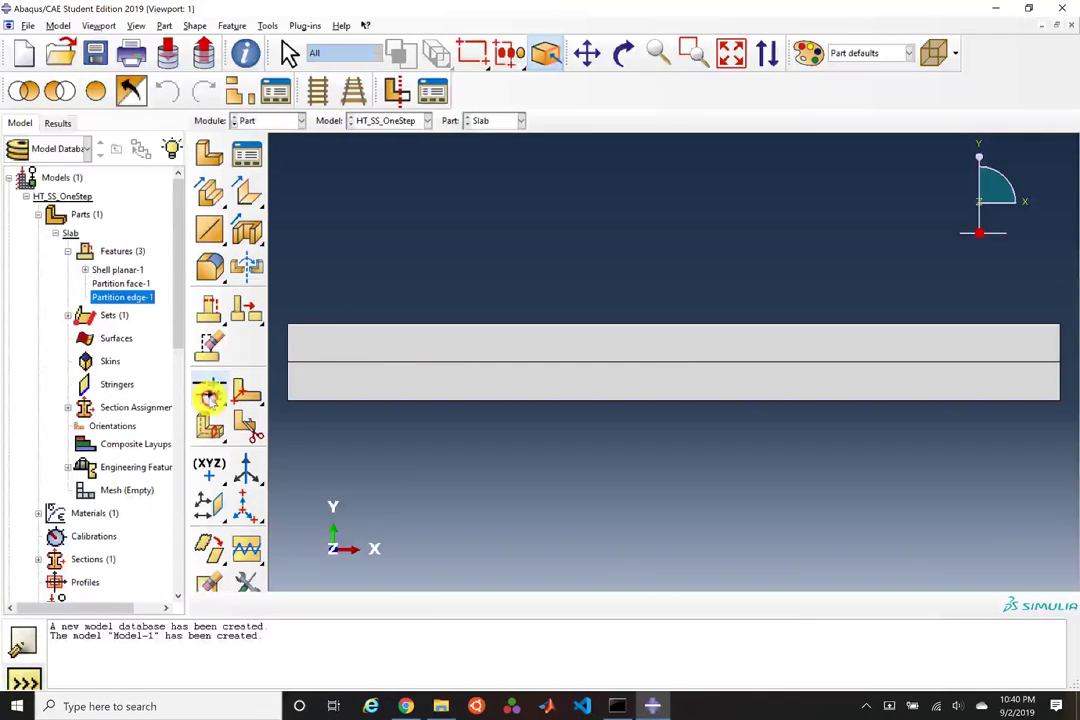
click(533, 361)
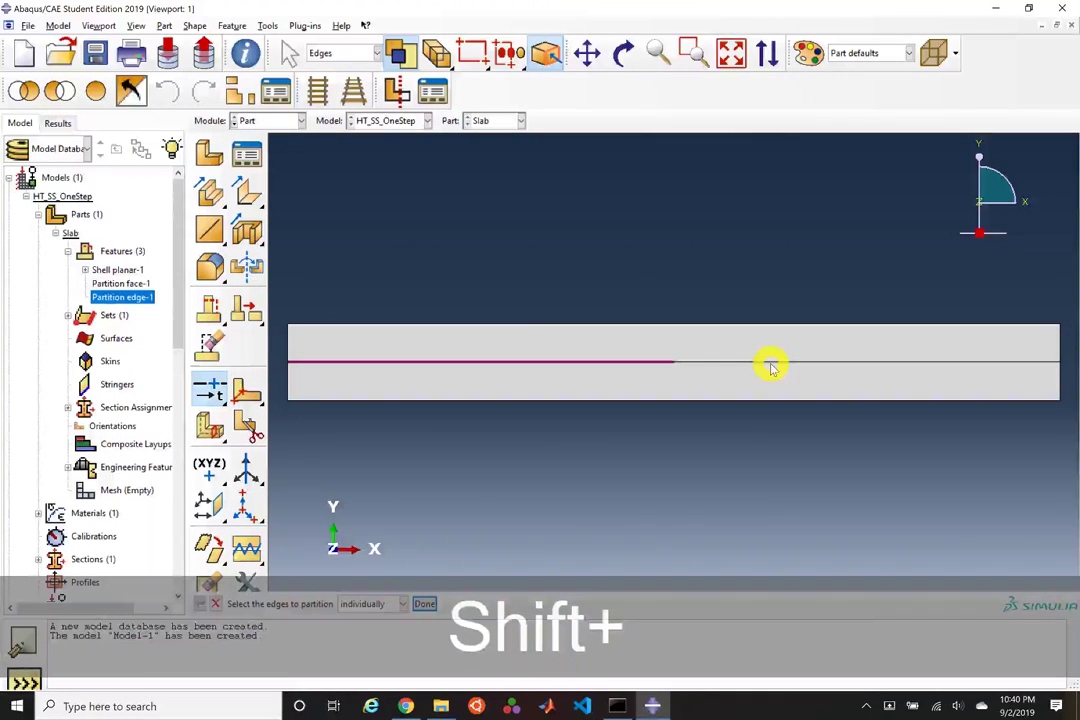
shift+click(740, 366)
middle_click(624, 437)
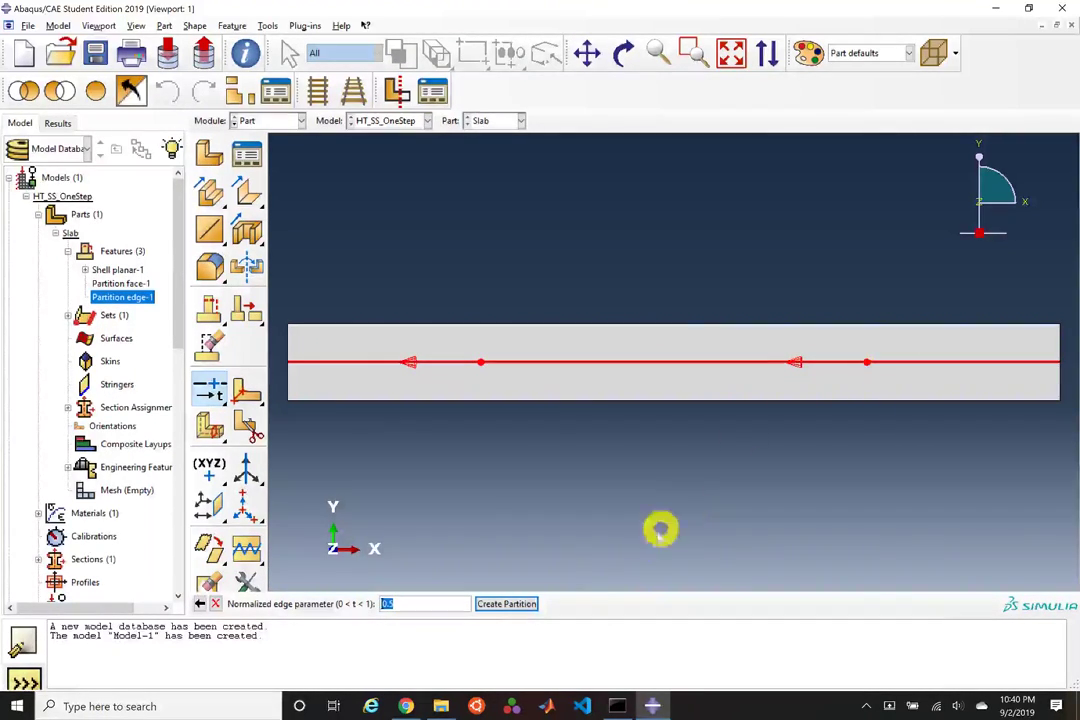
click(515, 604)
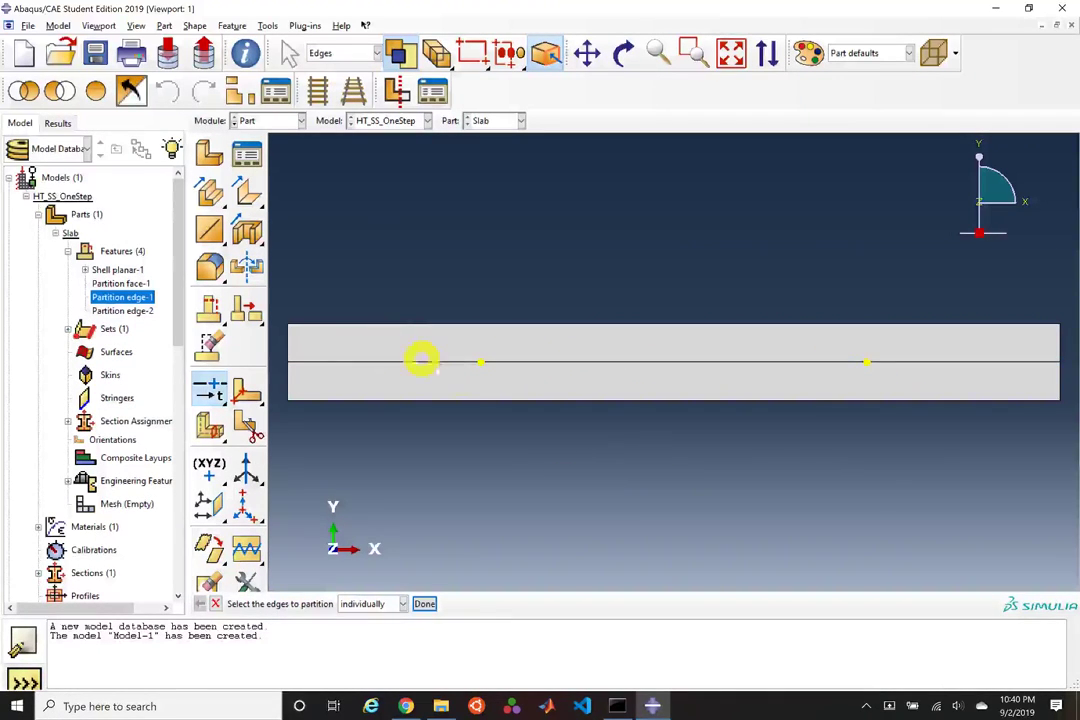
click(121, 303)
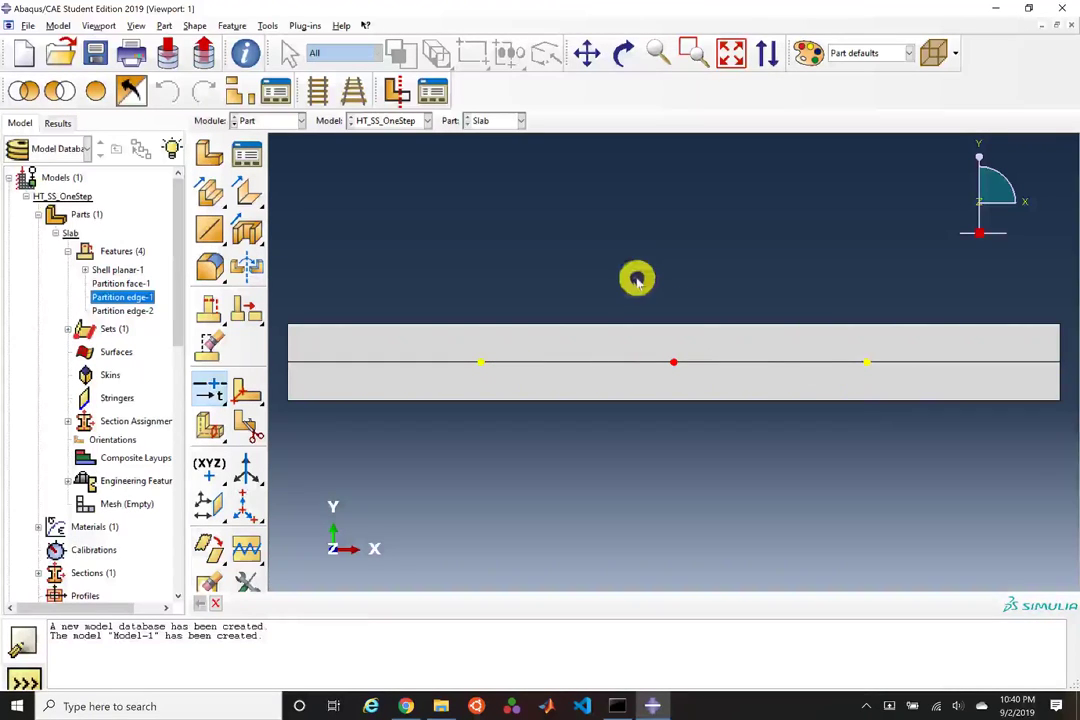
Step: Switch to the Step module and create a history output request named X(0) for the HeatTransfer step
click(265, 118)
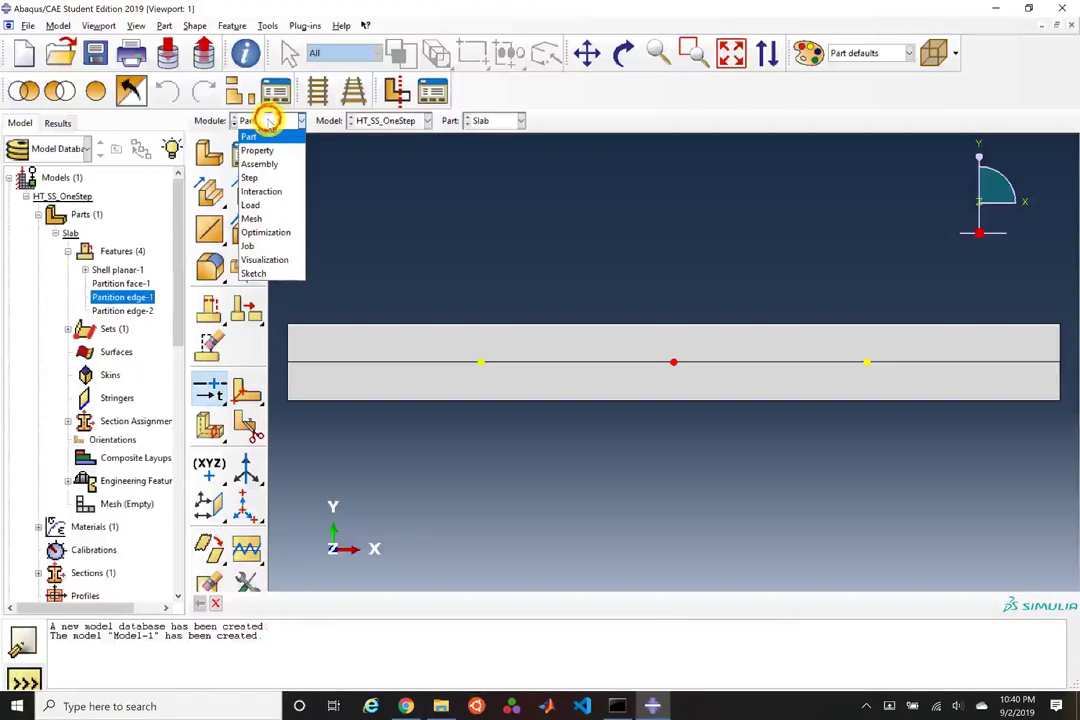
click(260, 178)
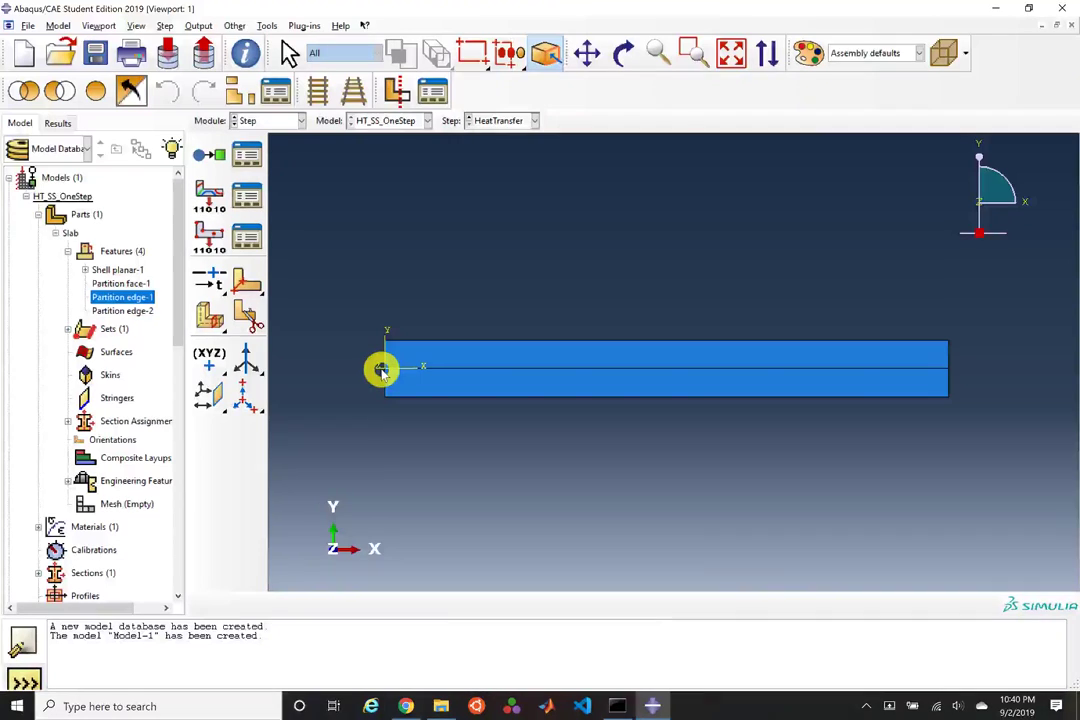
click(207, 238)
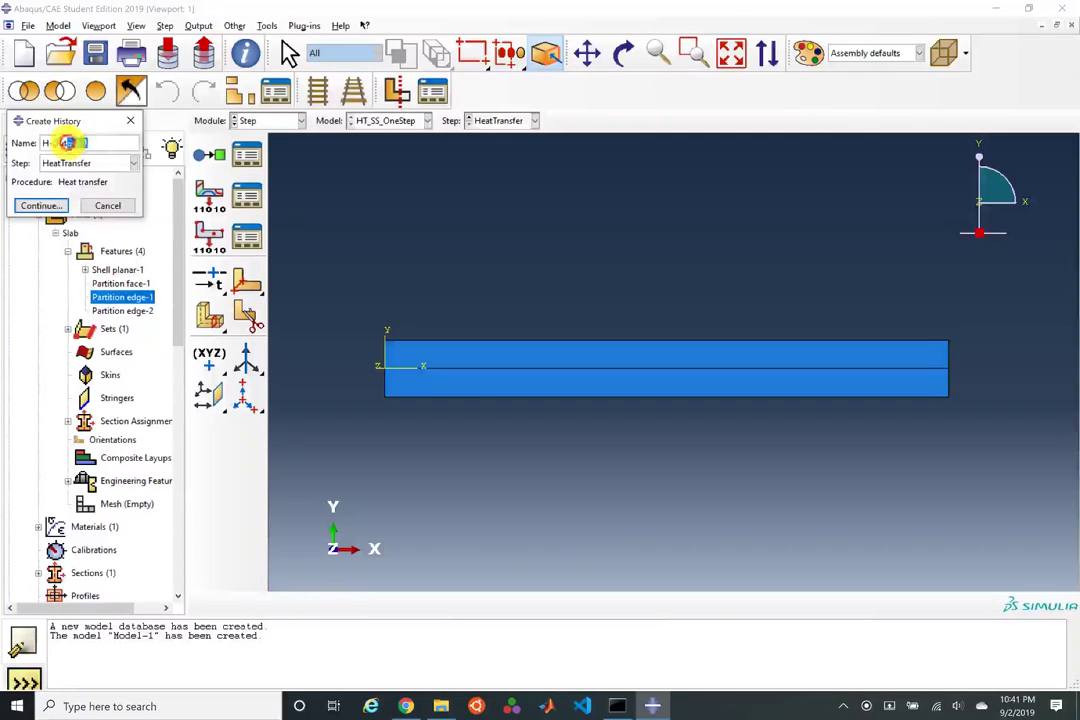
text(X(0))
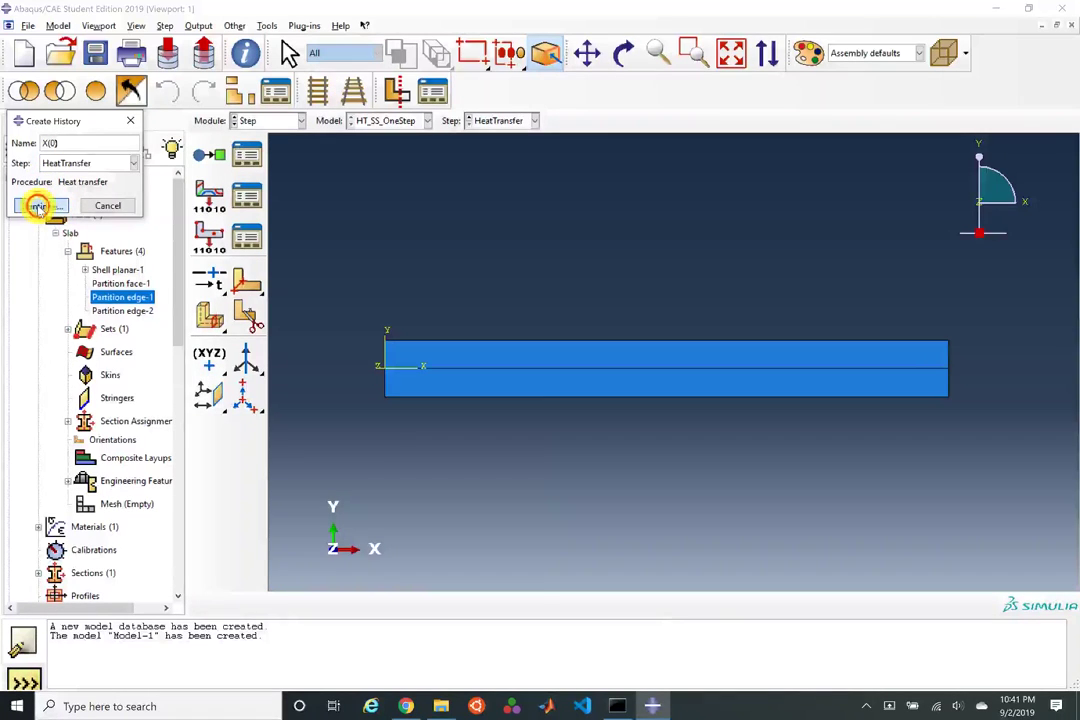
click(37, 205)
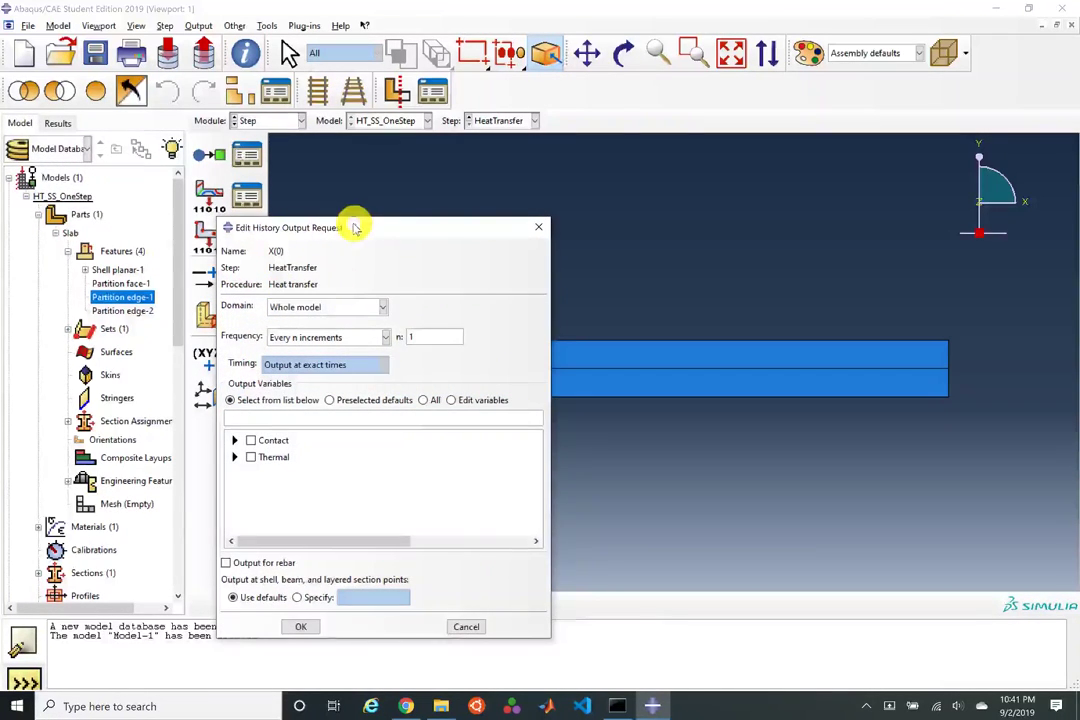
Step: Set the domain of the X(0) history output request to Set, with Slab-1.WholePart selected
drag(354, 226, 210, 140)
click(222, 222)
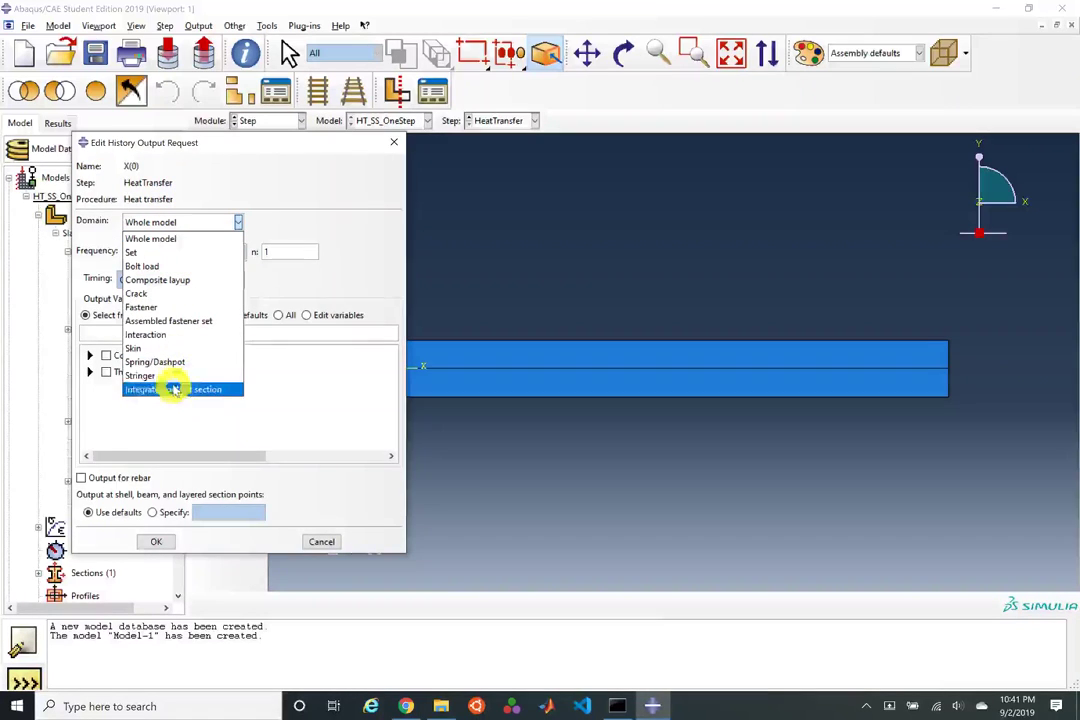
click(181, 250)
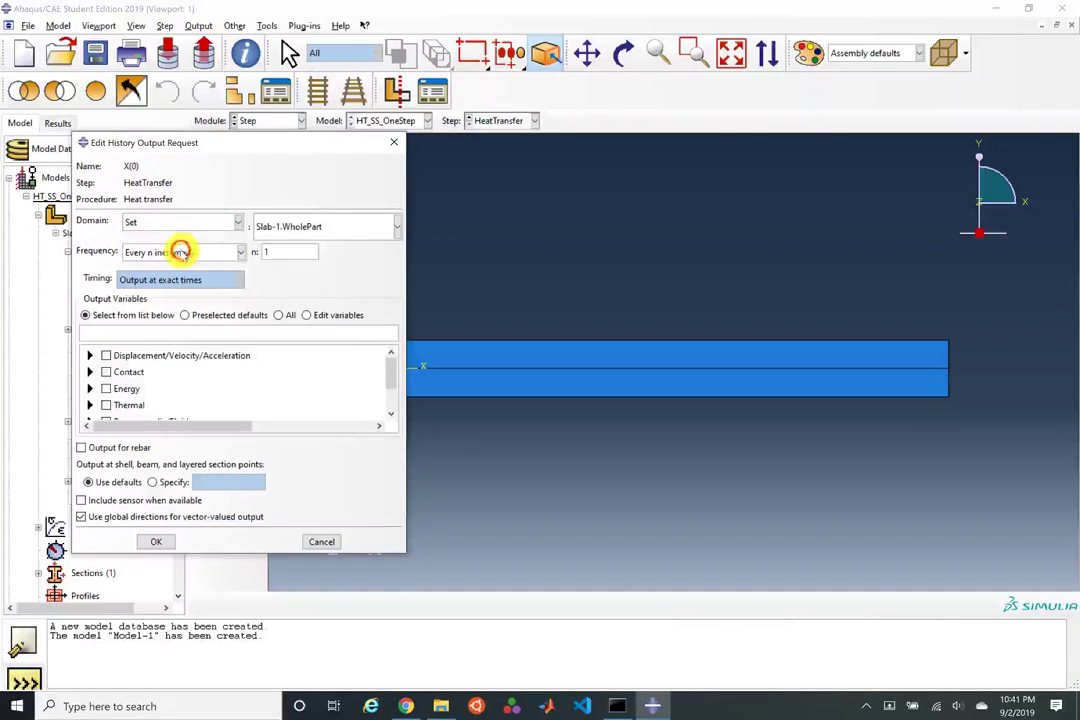
click(359, 228)
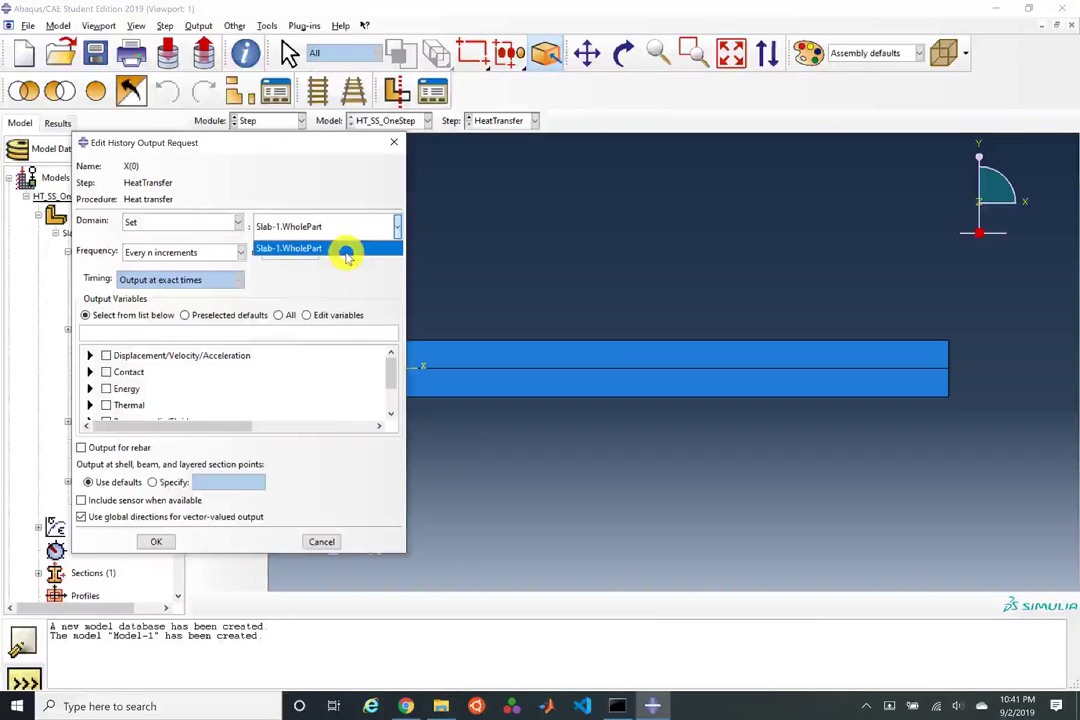
click(345, 250)
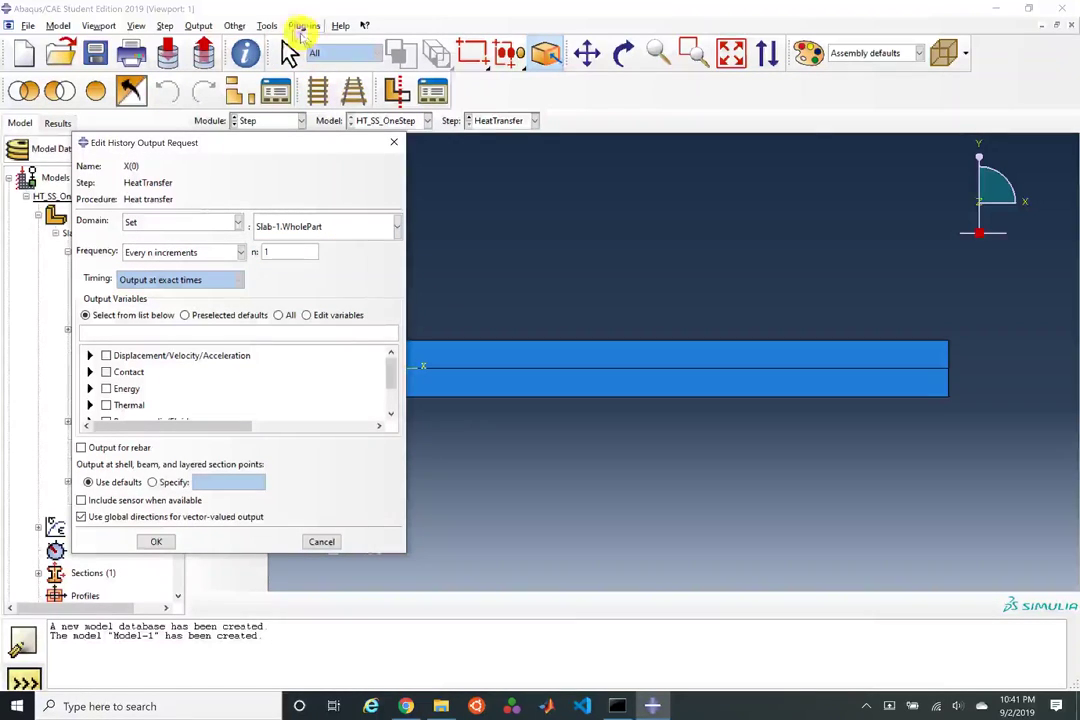
Step: Create a geometry set named X(0) containing the vertex at the left end of the slab's centerline
click(268, 26)
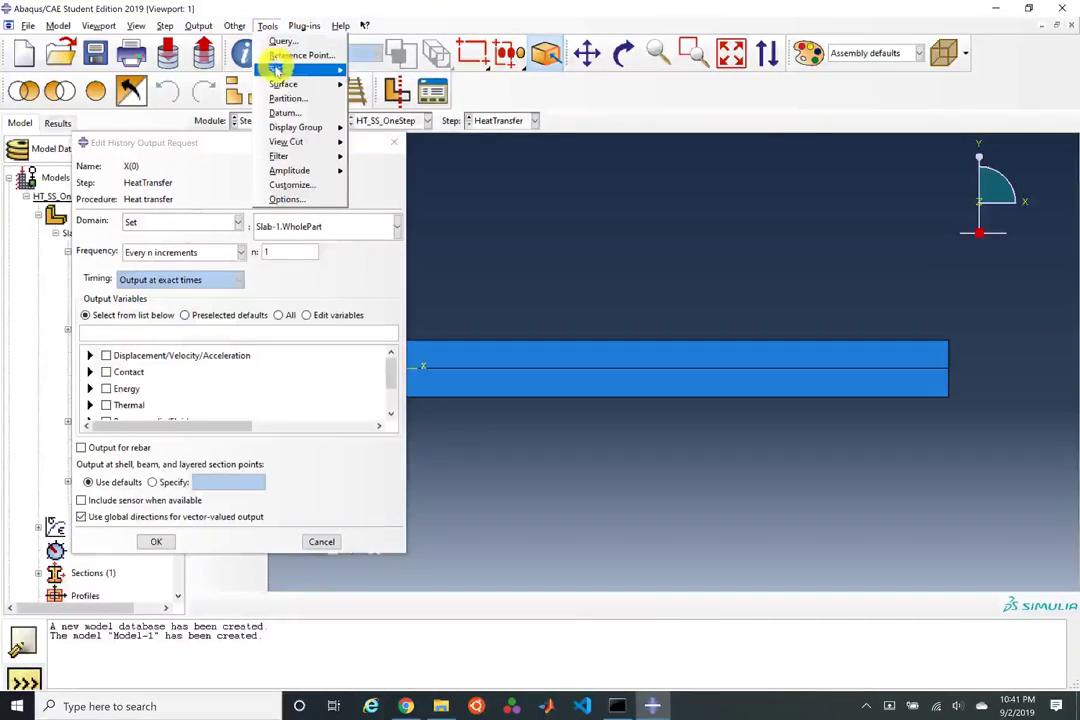
mouse_move(305, 68)
click(380, 71)
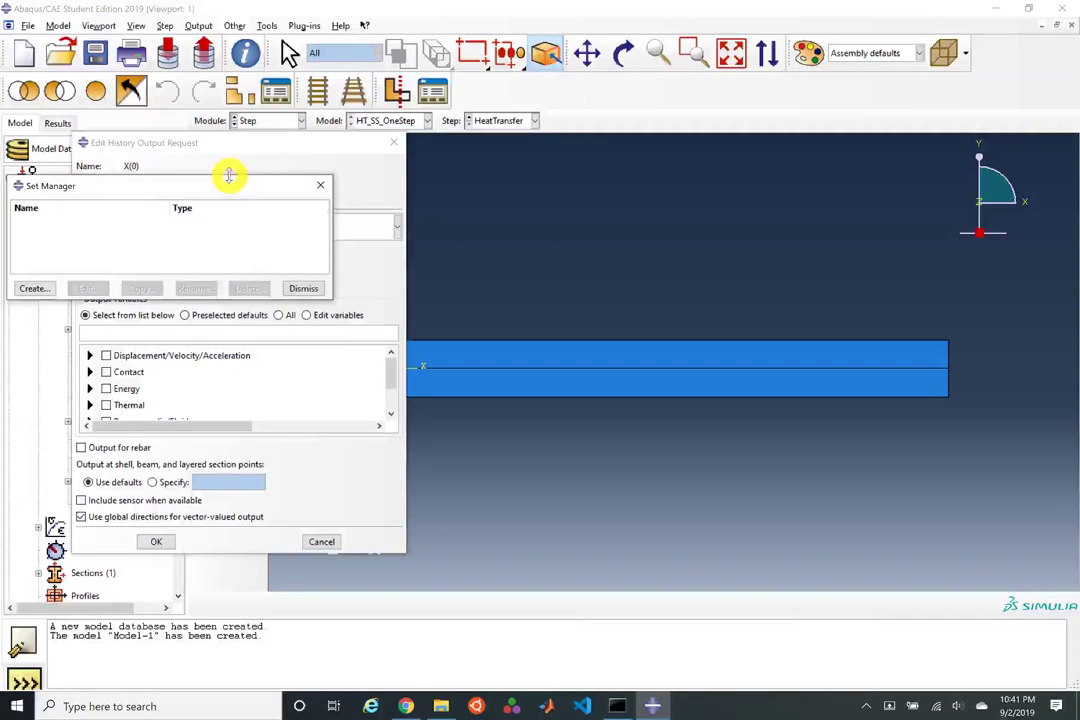
drag(228, 180, 713, 173)
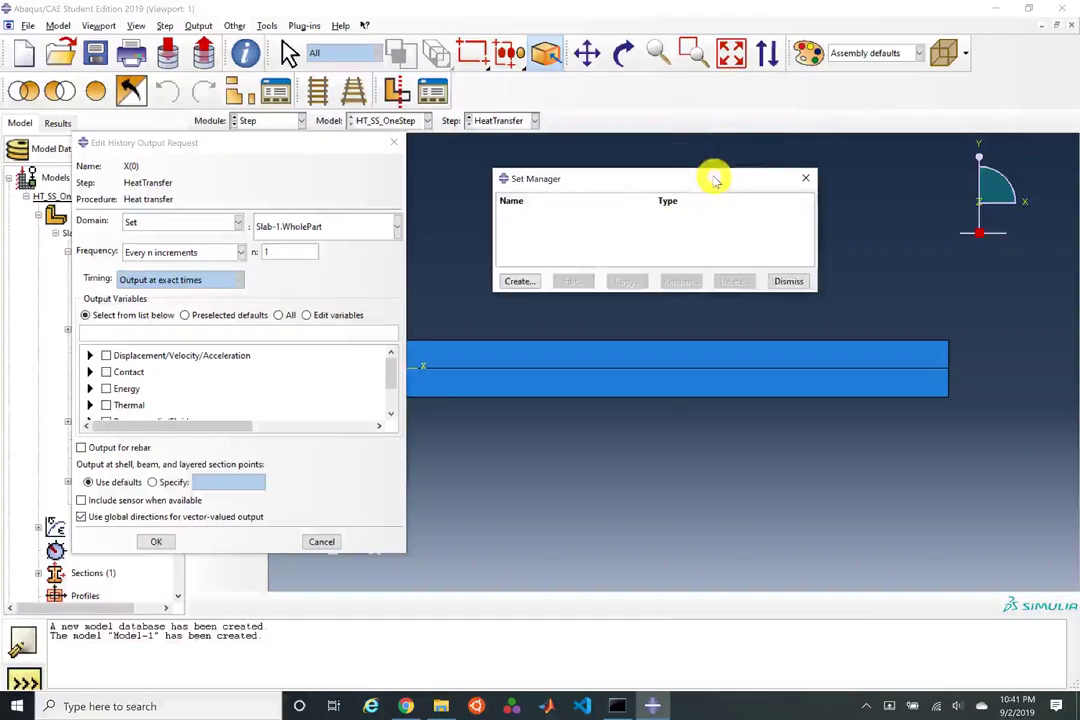
click(516, 283)
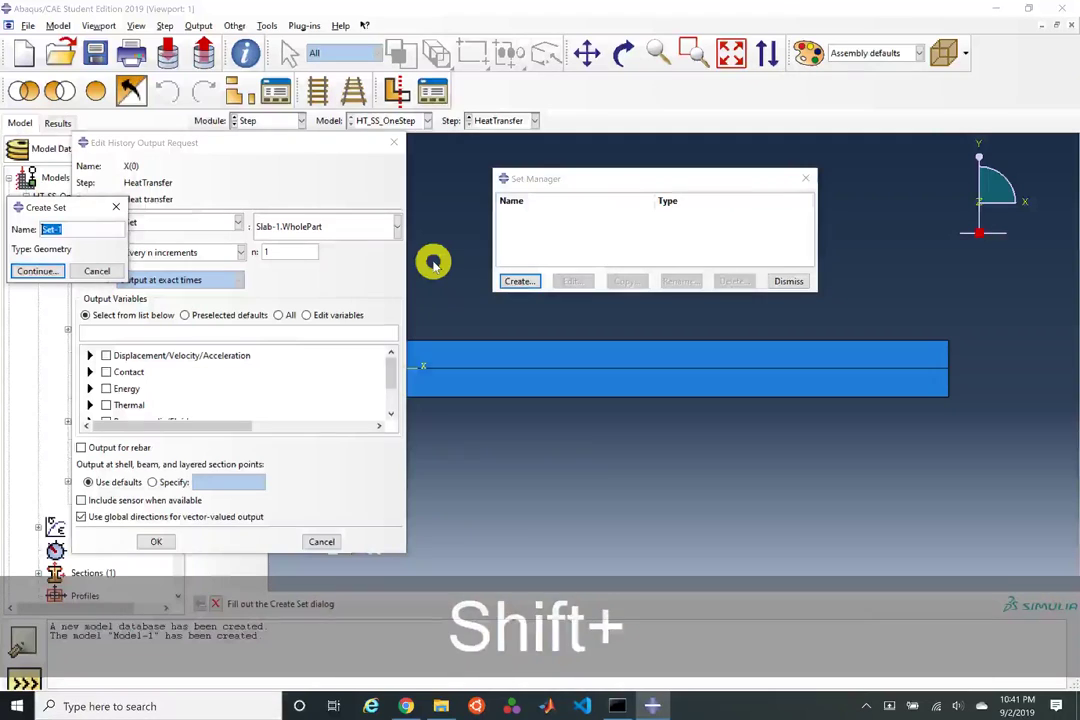
text(X(0))
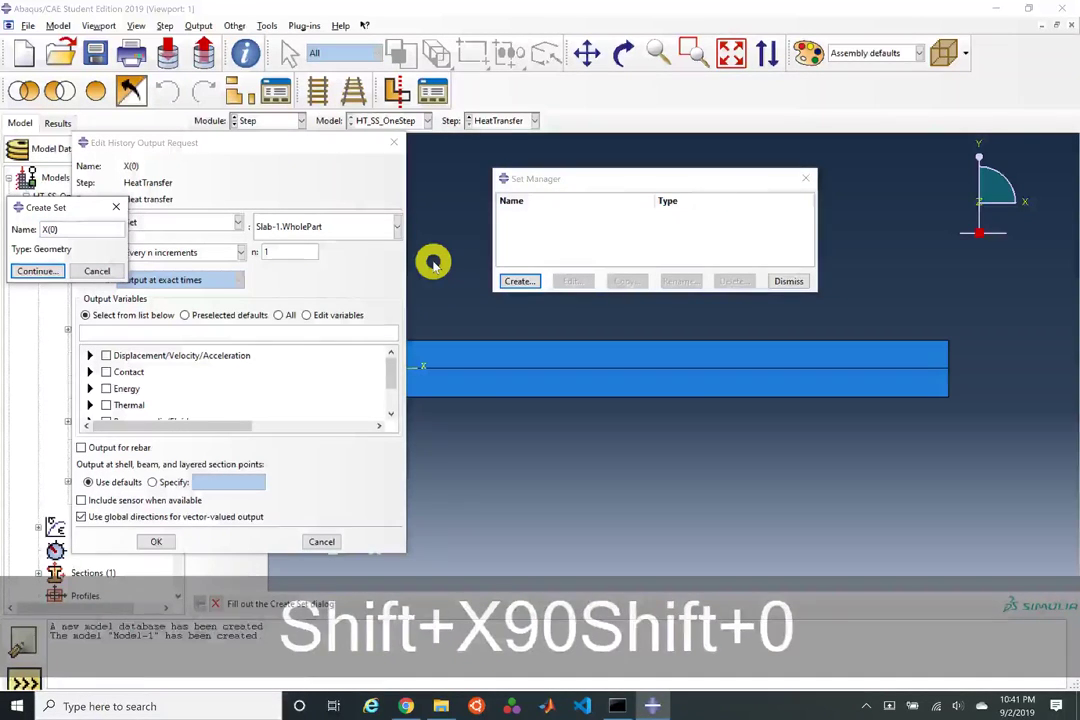
key(Return)
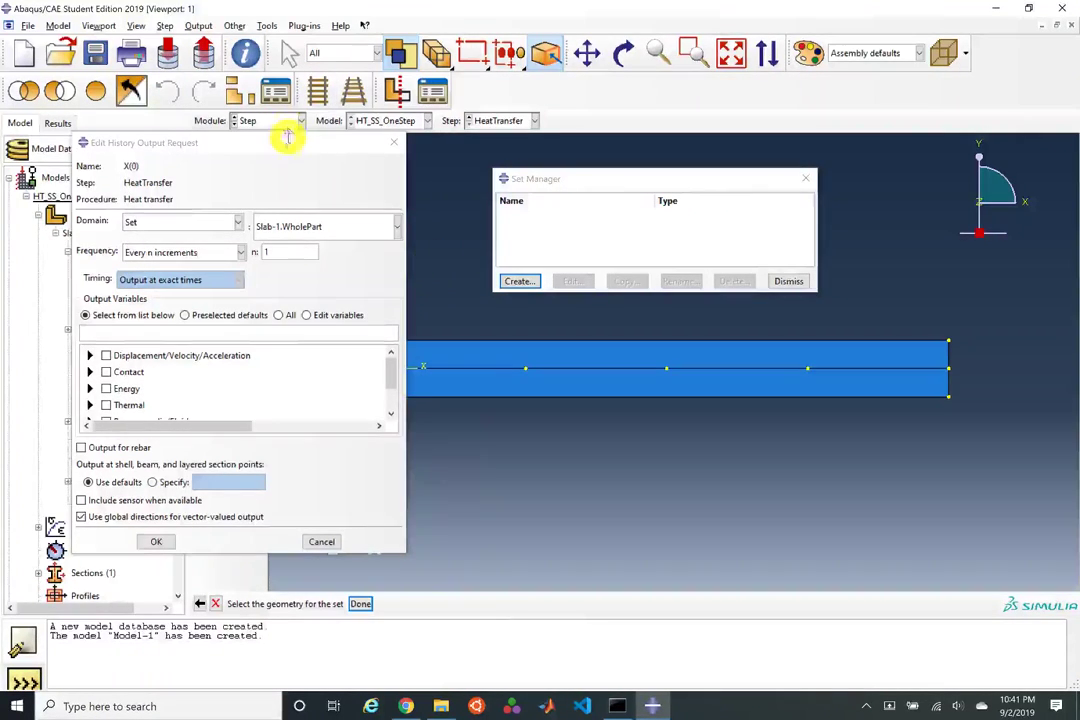
drag(287, 140, 376, 417)
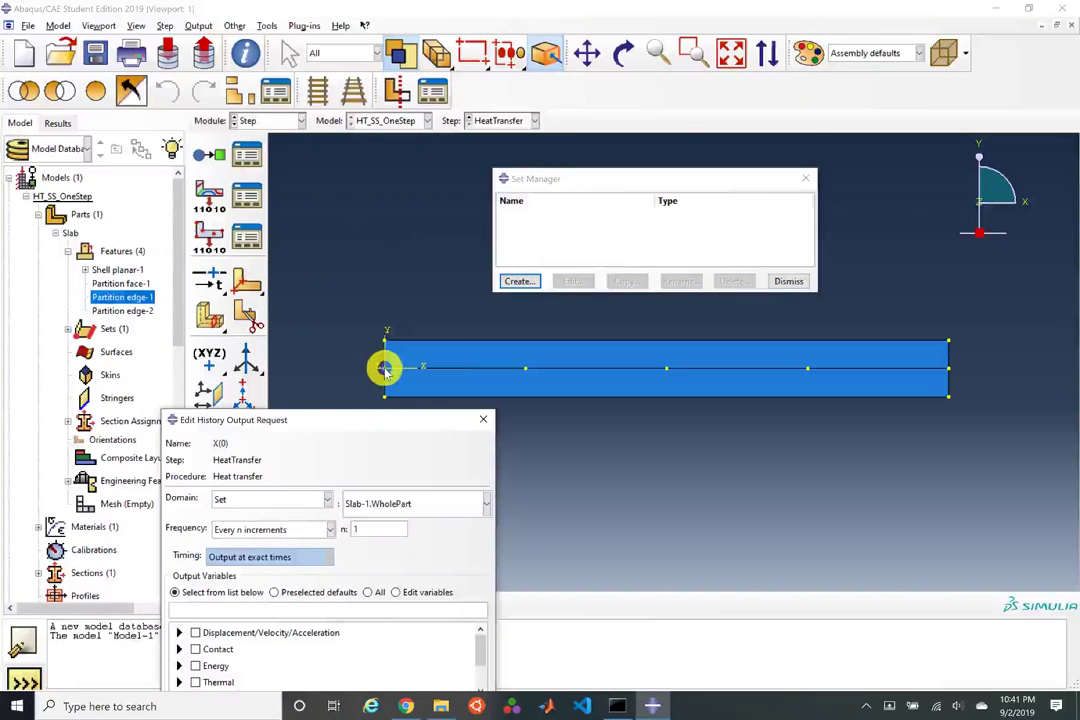
click(391, 380)
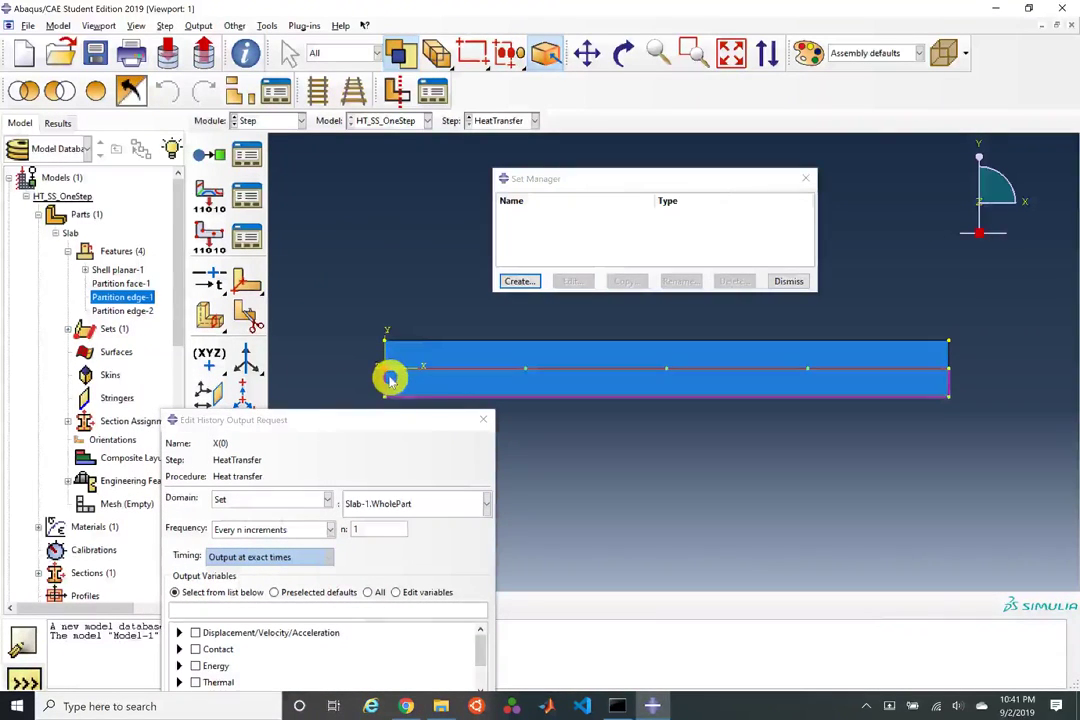
middle_click(390, 318)
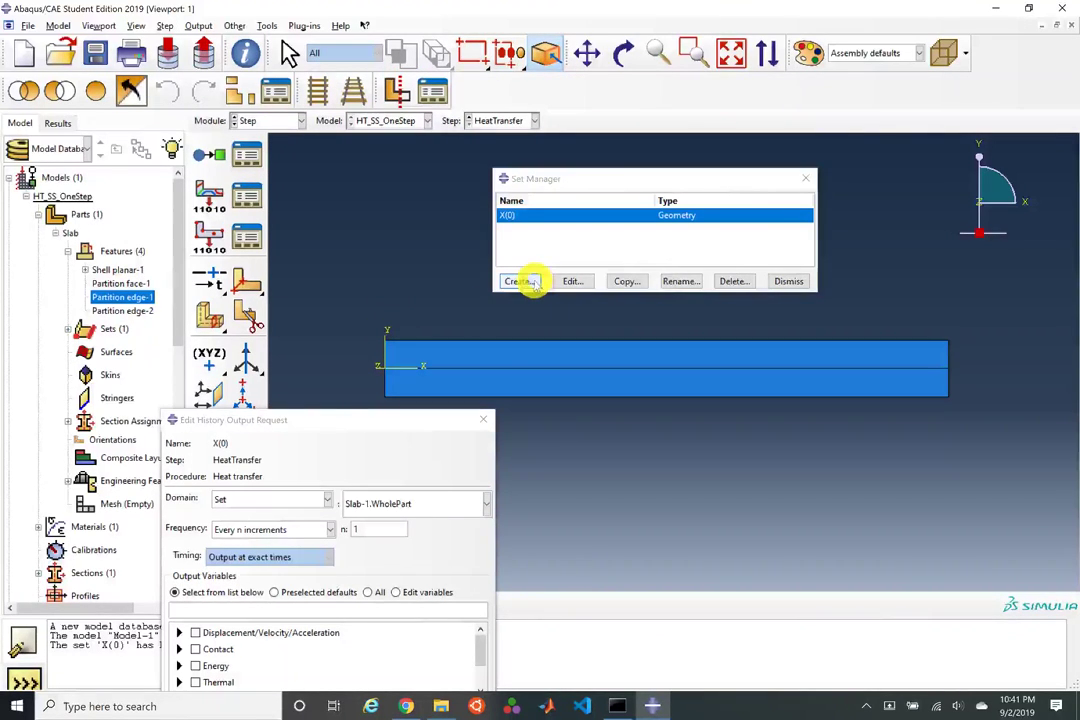
Step: Rename the X(0) set as X=0
click(680, 281)
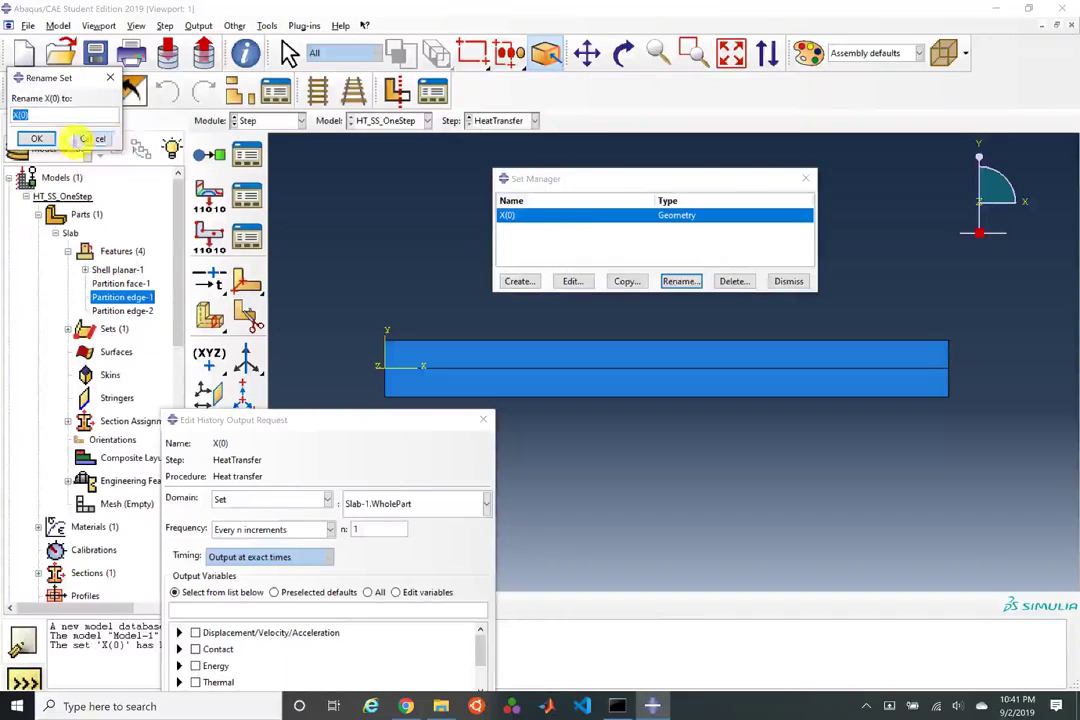
click(53, 116)
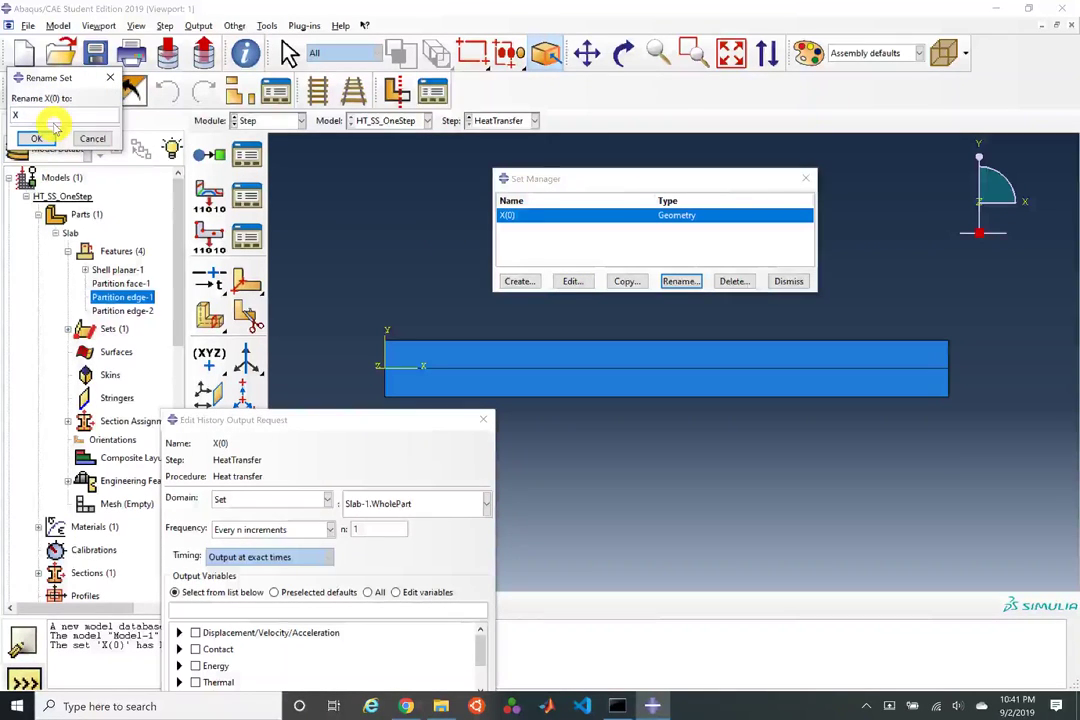
click(52, 127)
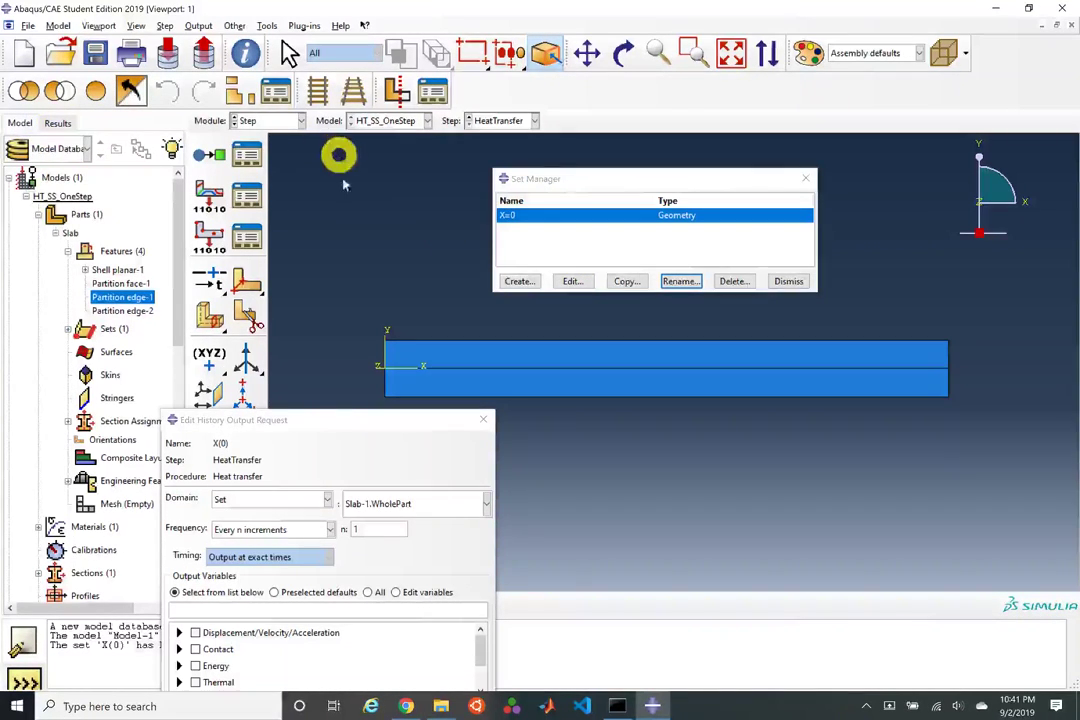
Step: Create a geometry set named X=0p25 from the centerline vertex a quarter of the way along the slab
click(517, 280)
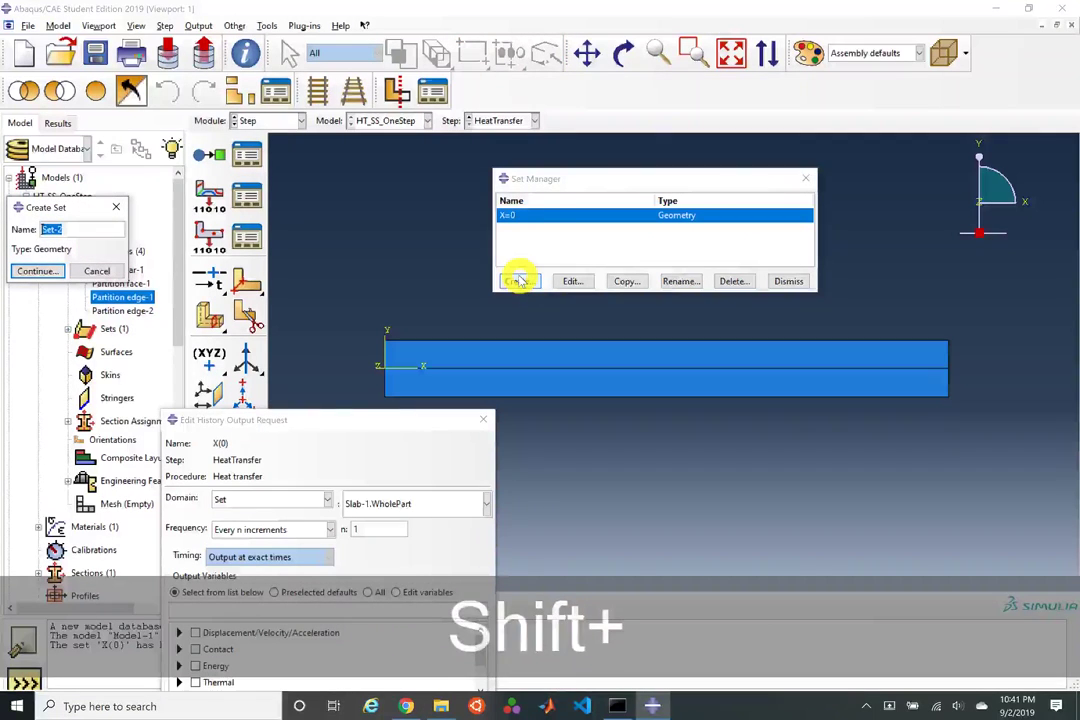
text(X=0p)
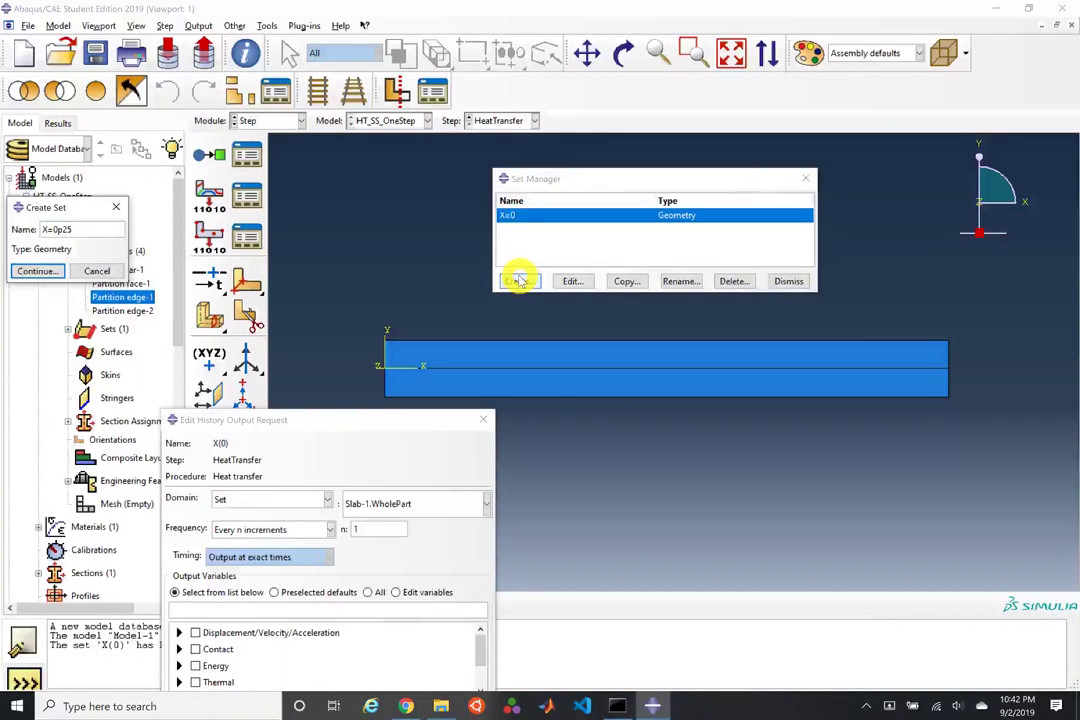
text(25)
click(37, 271)
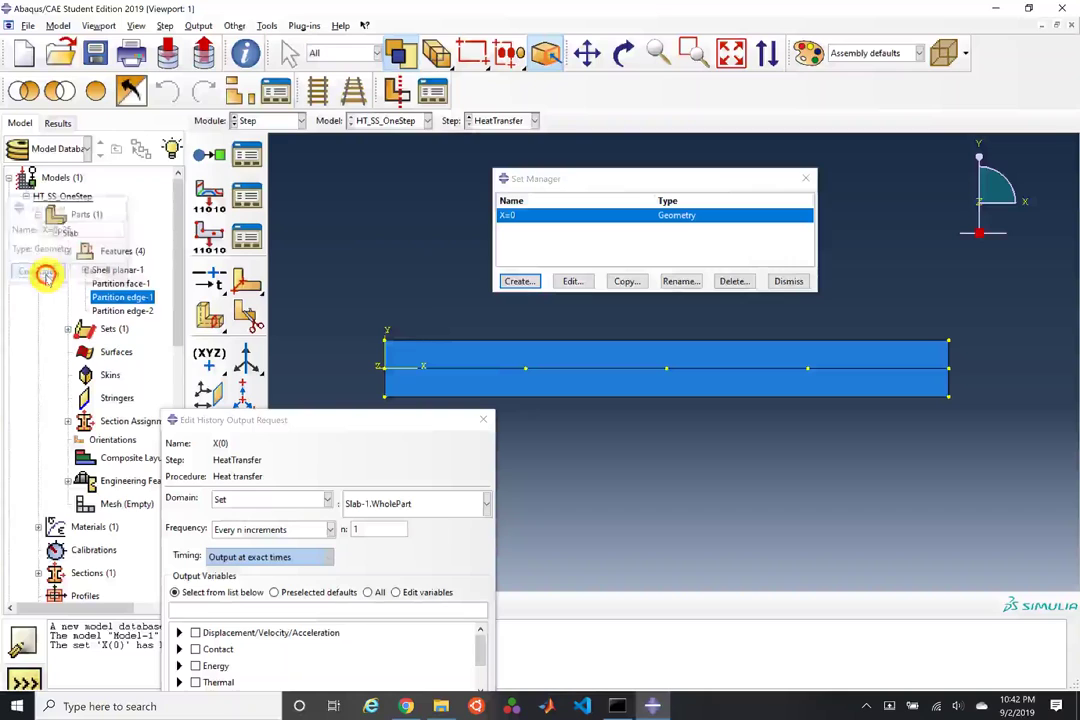
click(520, 369)
middle_click(467, 326)
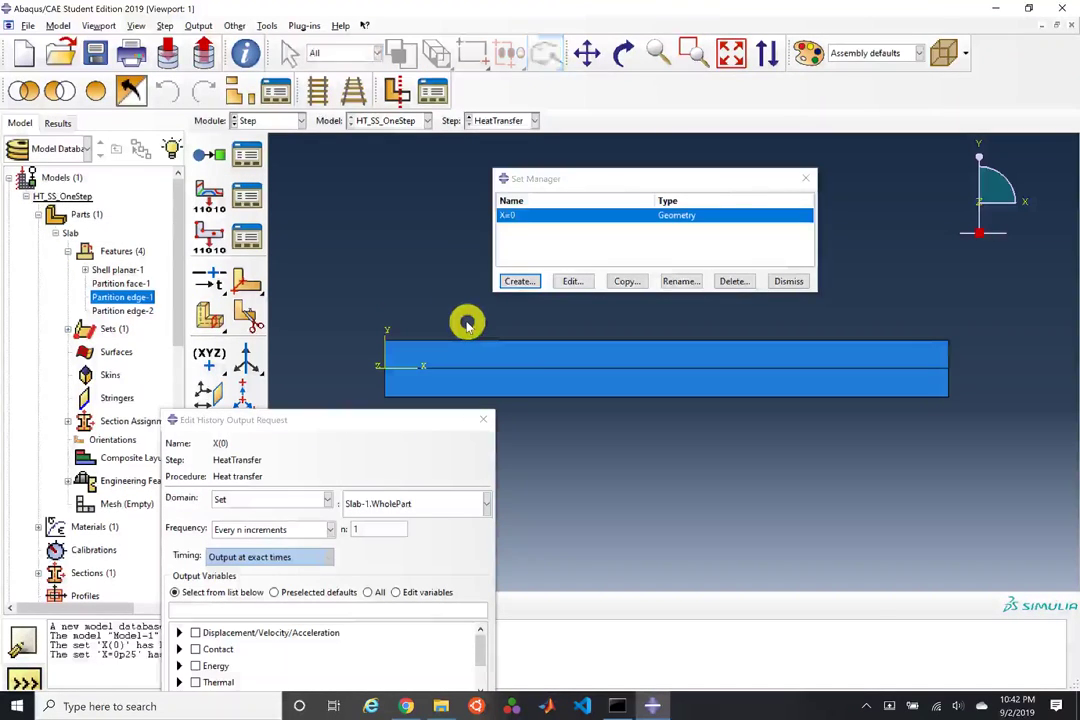
Step: Create a geometry set named X=0p50 from the vertex at the middle of the slab's centerline
click(522, 282)
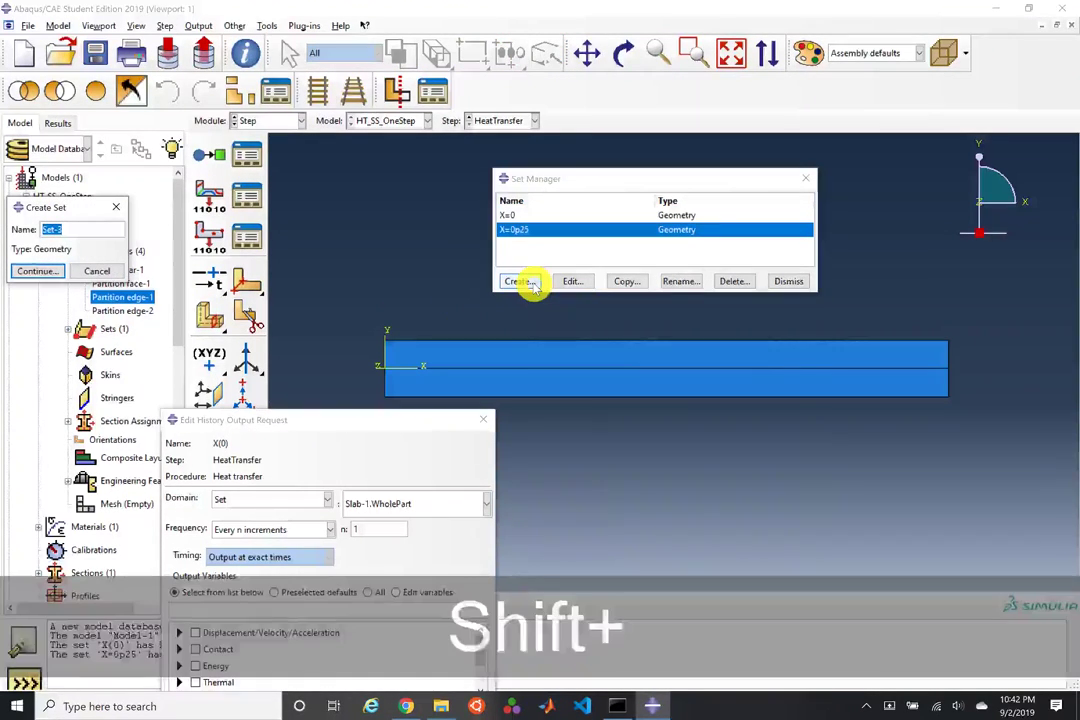
text(X=0p)
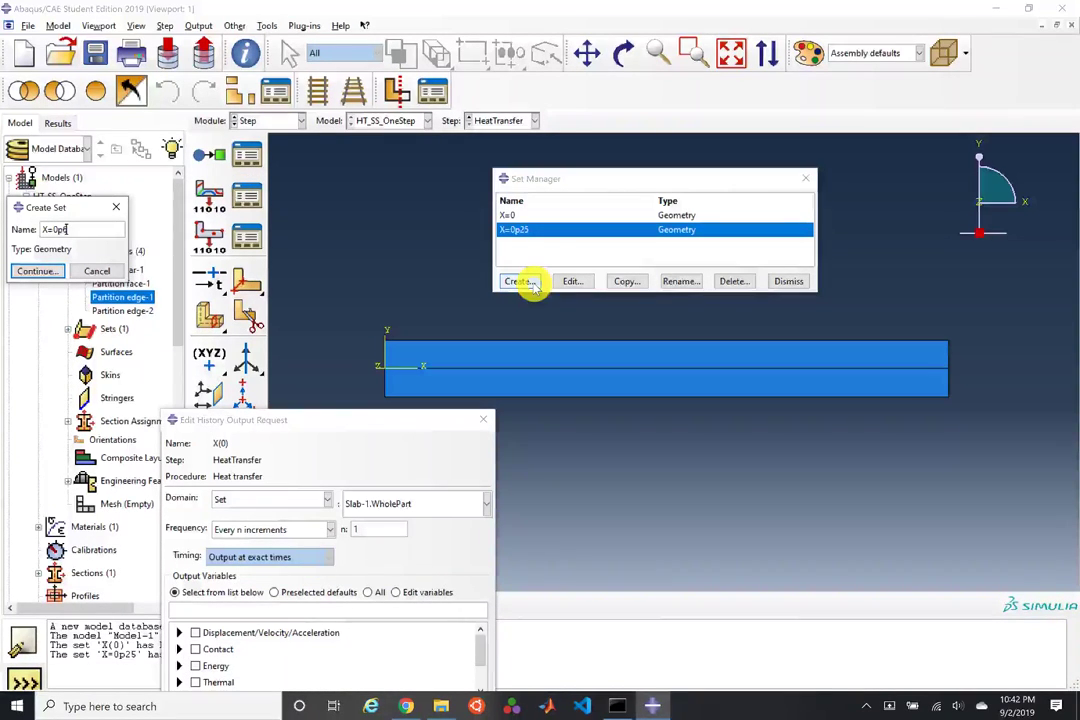
text(25)
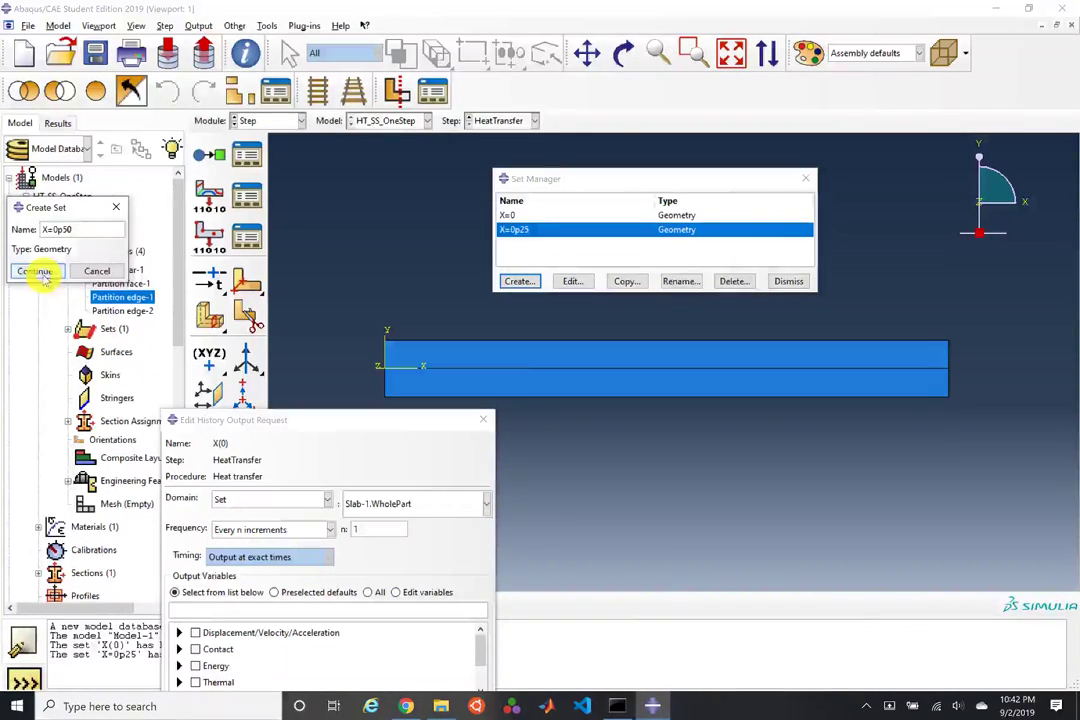
click(40, 271)
click(664, 368)
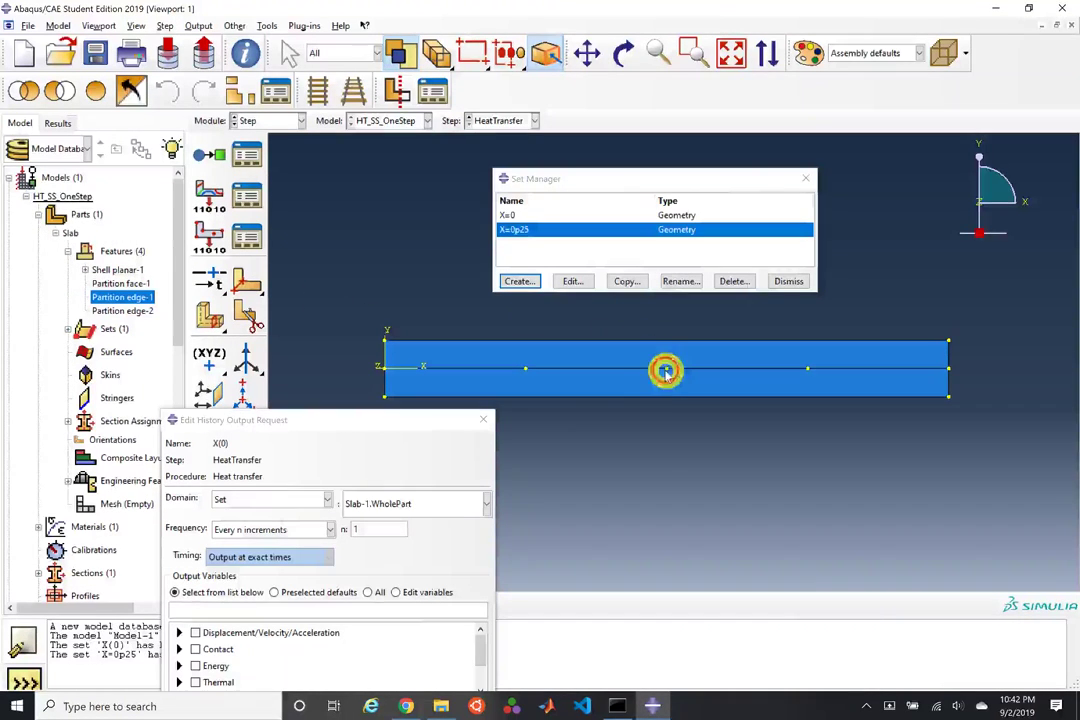
middle_click(648, 400)
Step: Create a geometry set named X=0p75 from the centerline vertex three quarters of the way along the slab
click(514, 282)
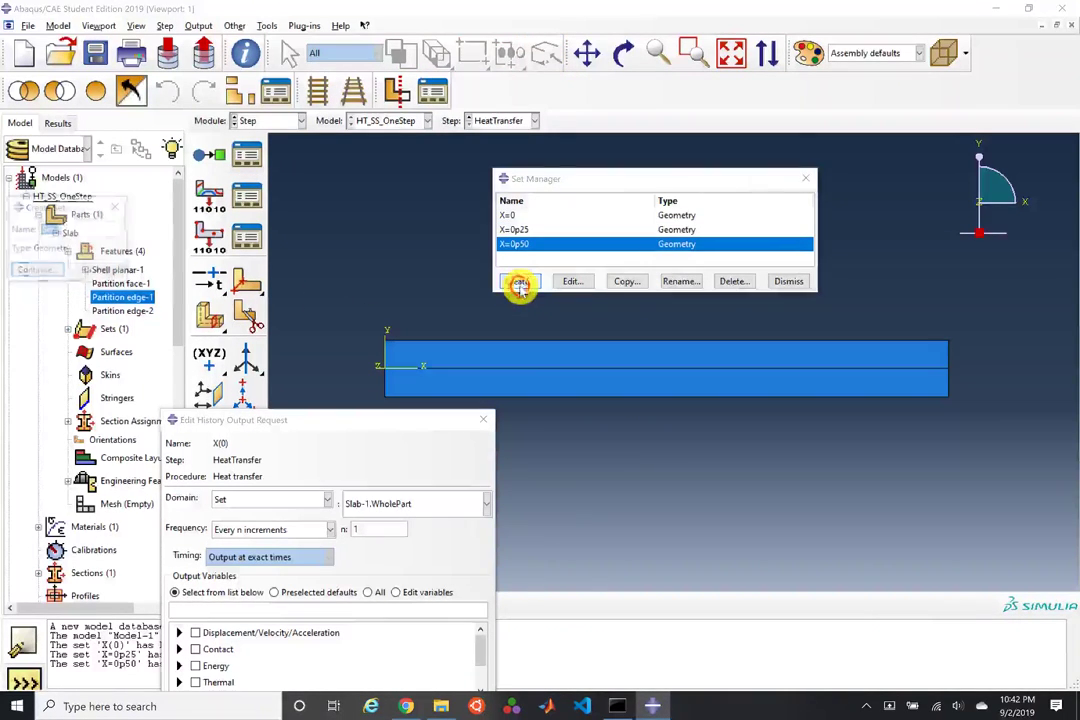
key(BackSpace)
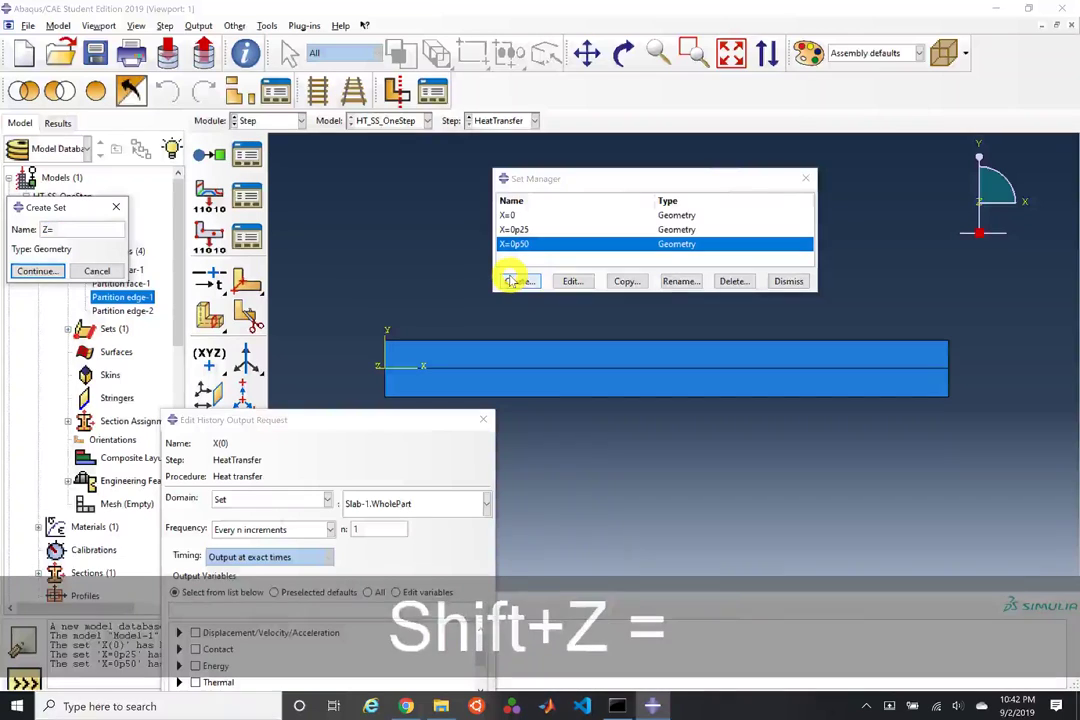
text(X)
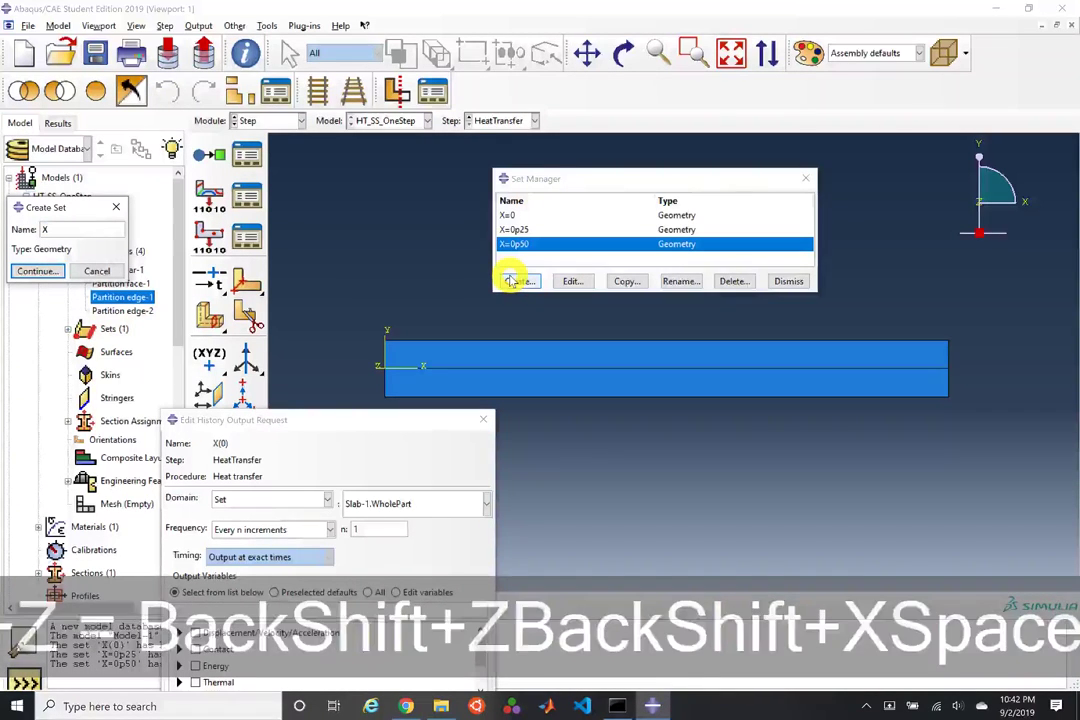
text(=0p75)
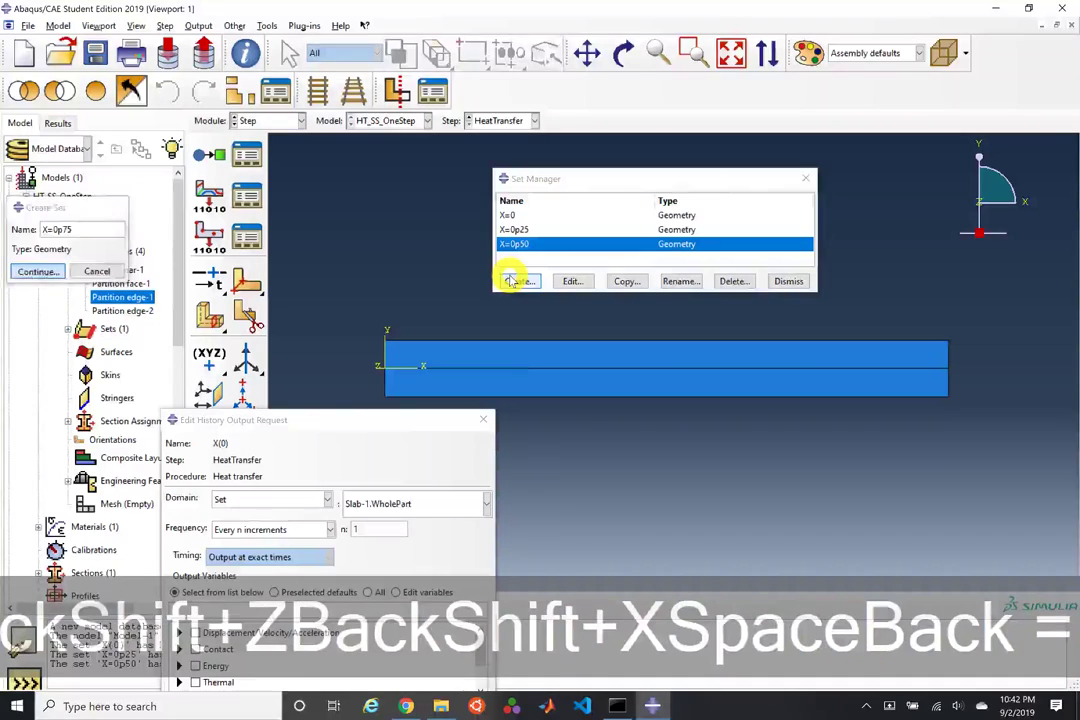
key(Return)
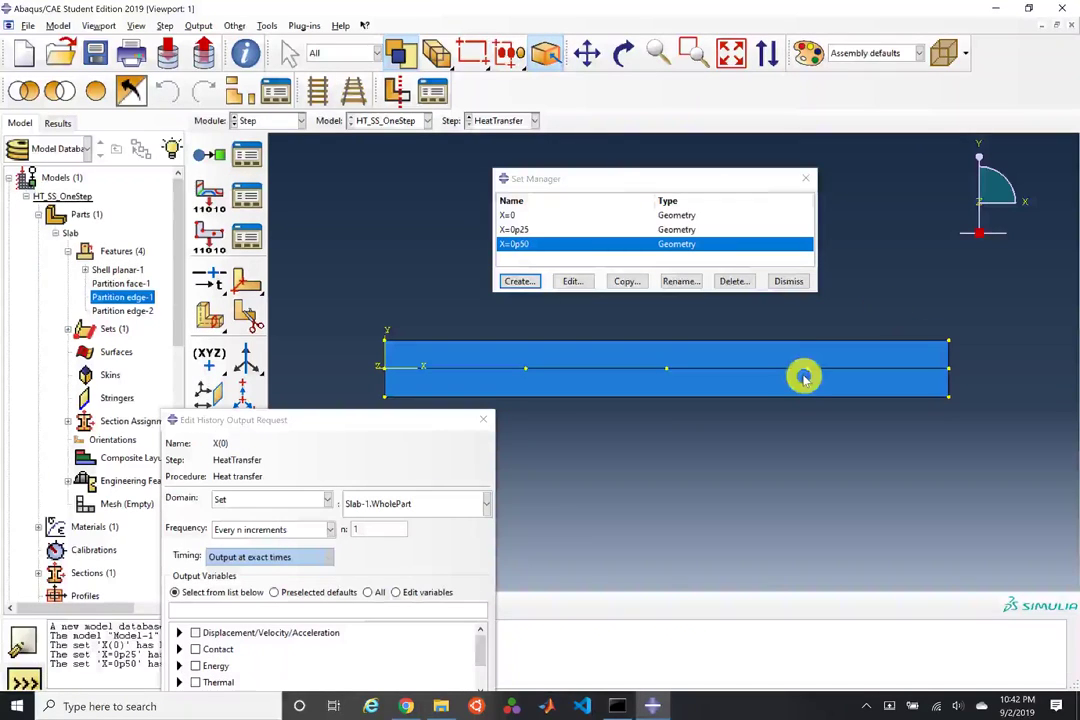
middle_click(885, 303)
Step: Create a geometry set named X=1 from the vertex at the right end of the slab's centerline
click(512, 281)
text(X=1)
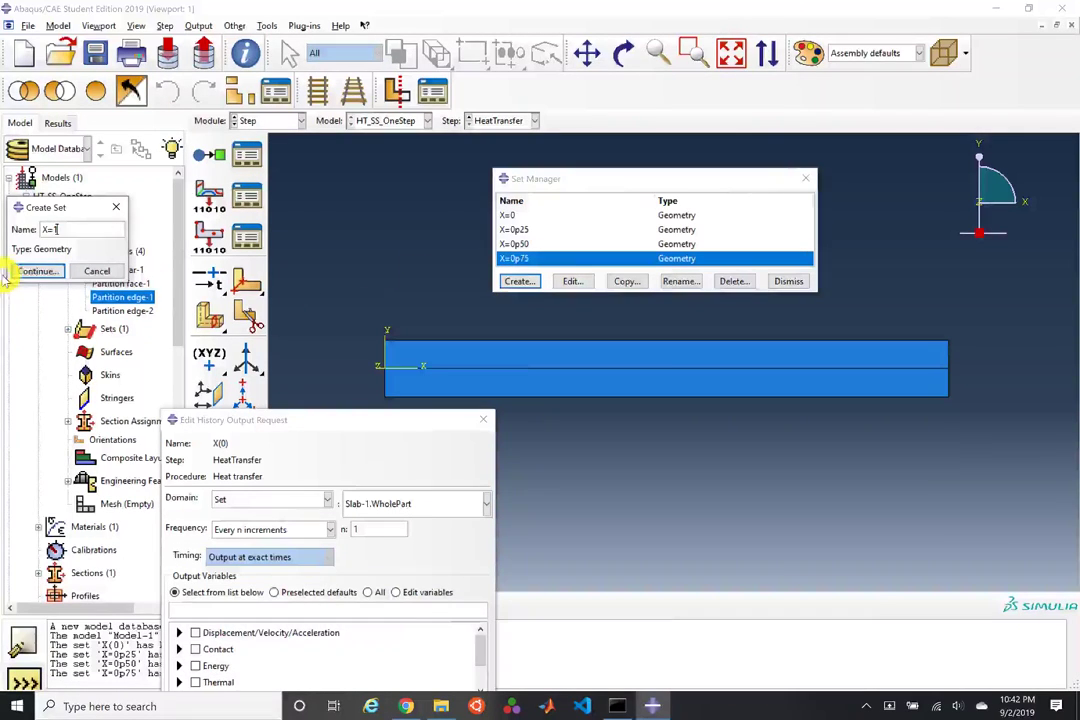
click(32, 271)
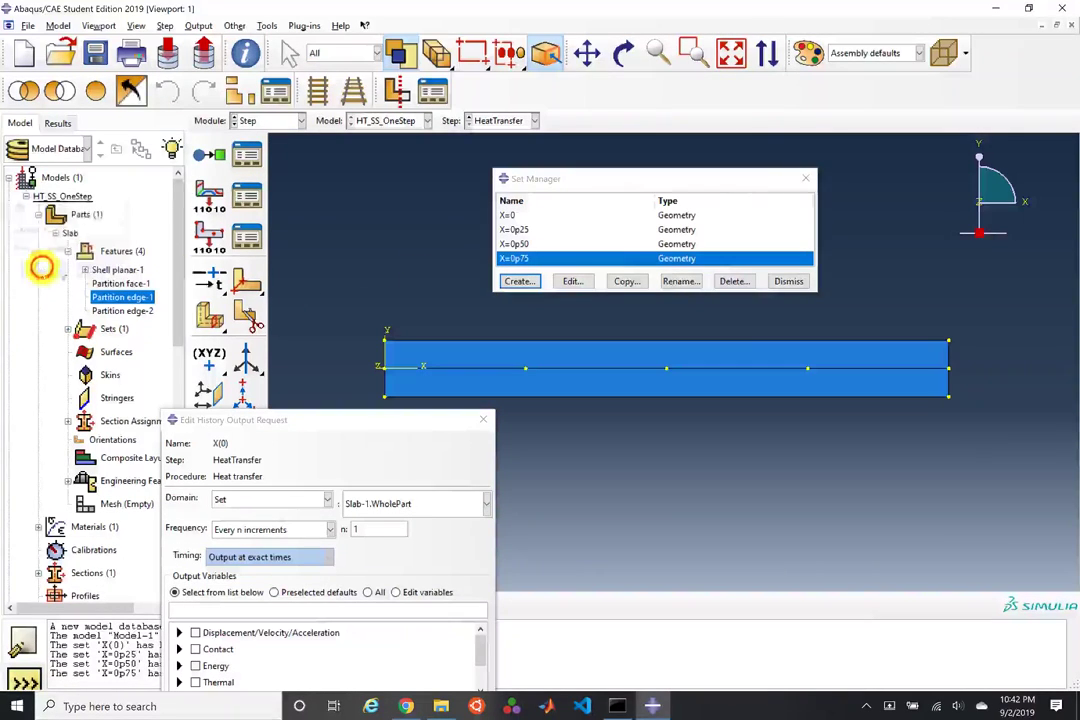
click(950, 371)
middle_click(976, 347)
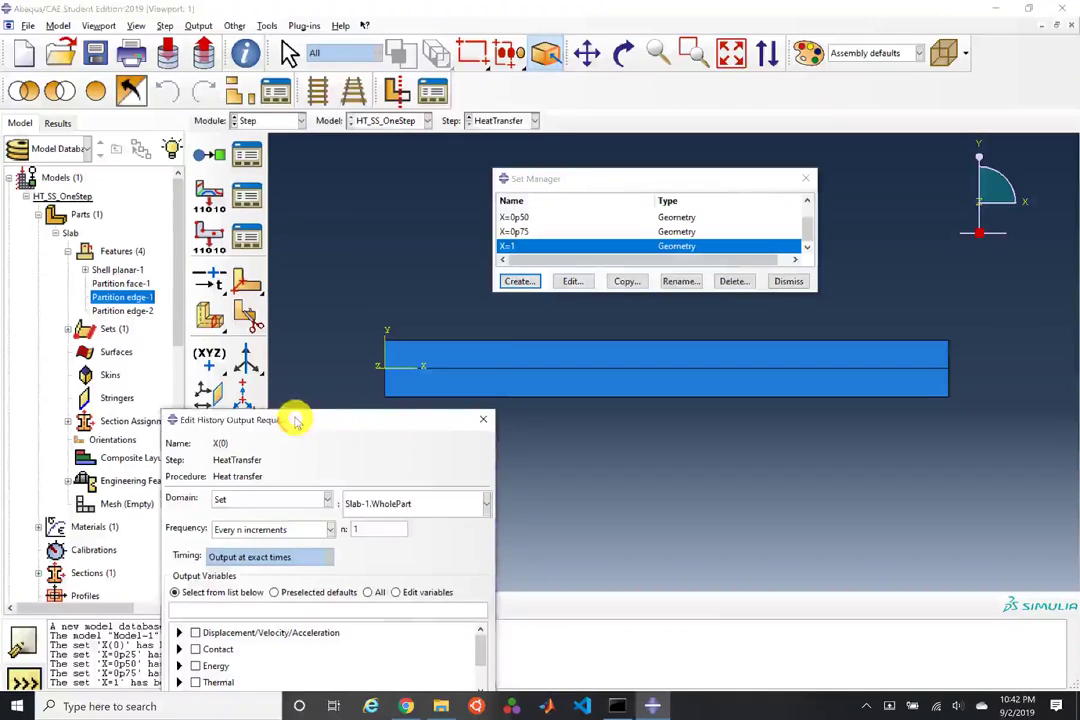
Step: Set the domain set of the X(0) history output request to X=0
drag(295, 420, 272, 187)
click(367, 268)
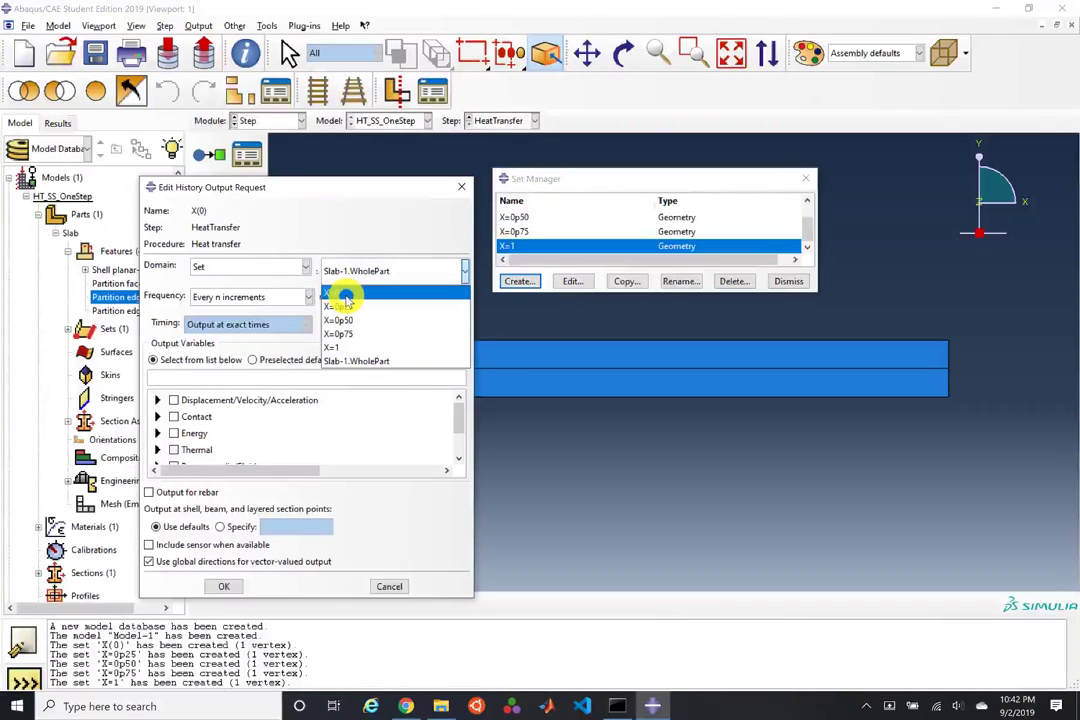
click(347, 294)
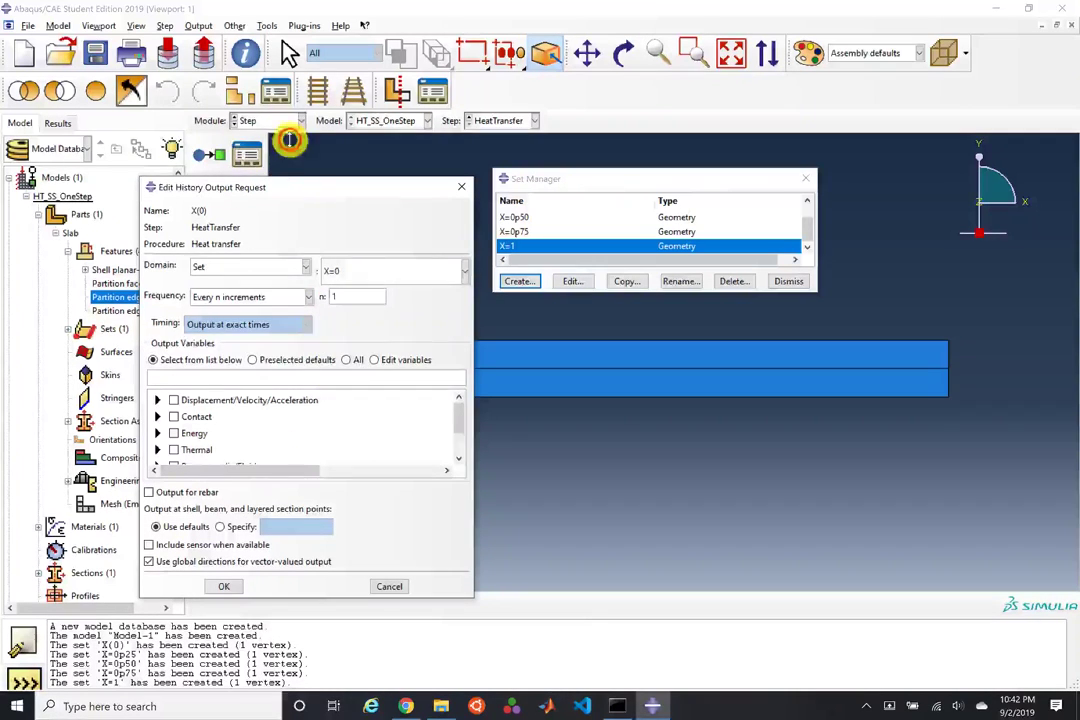
Step: Add the thermal variable NT, Nodal temperature, to the X(0) history output request
drag(289, 140, 285, 128)
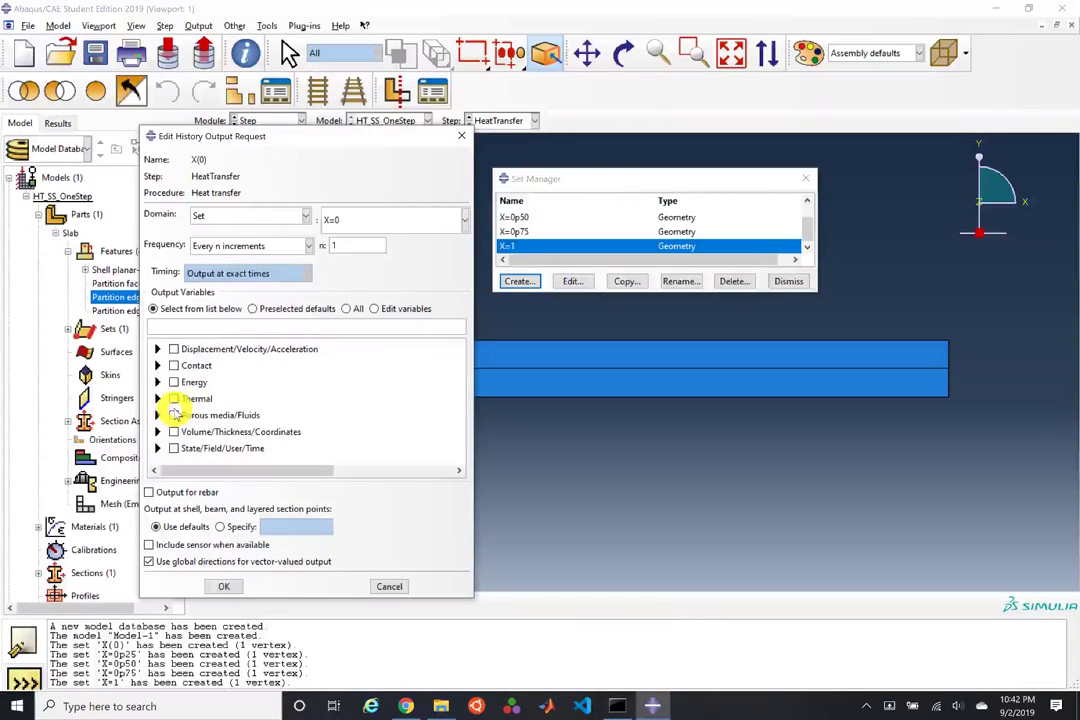
click(158, 400)
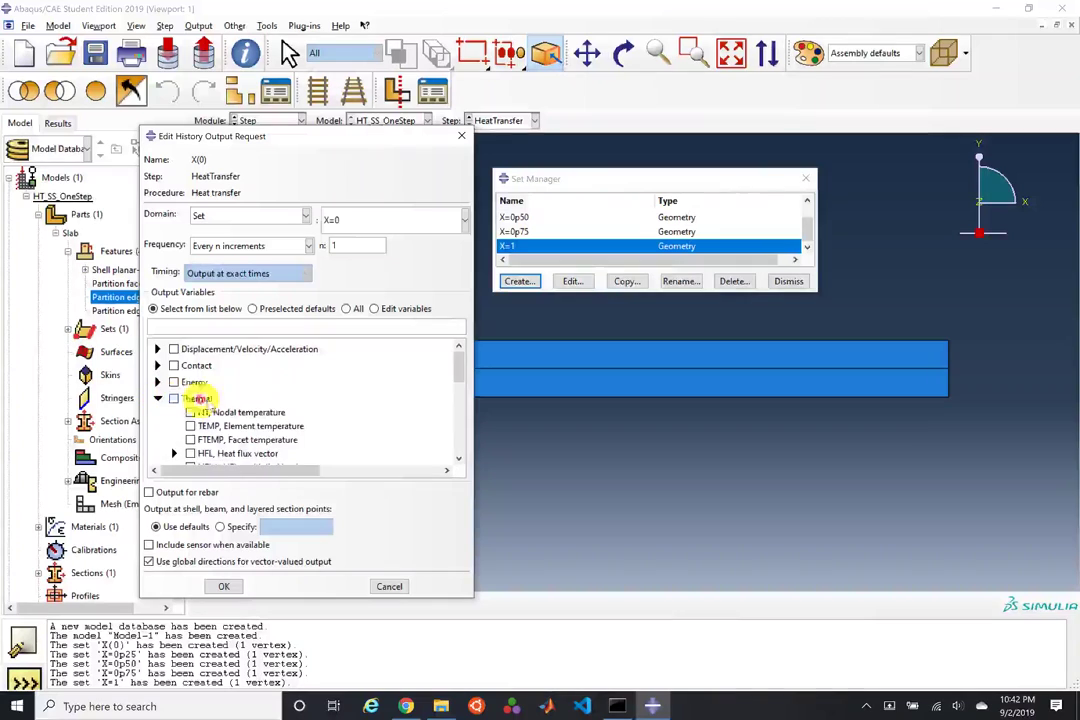
scroll(220, 380, down, 1)
click(191, 369)
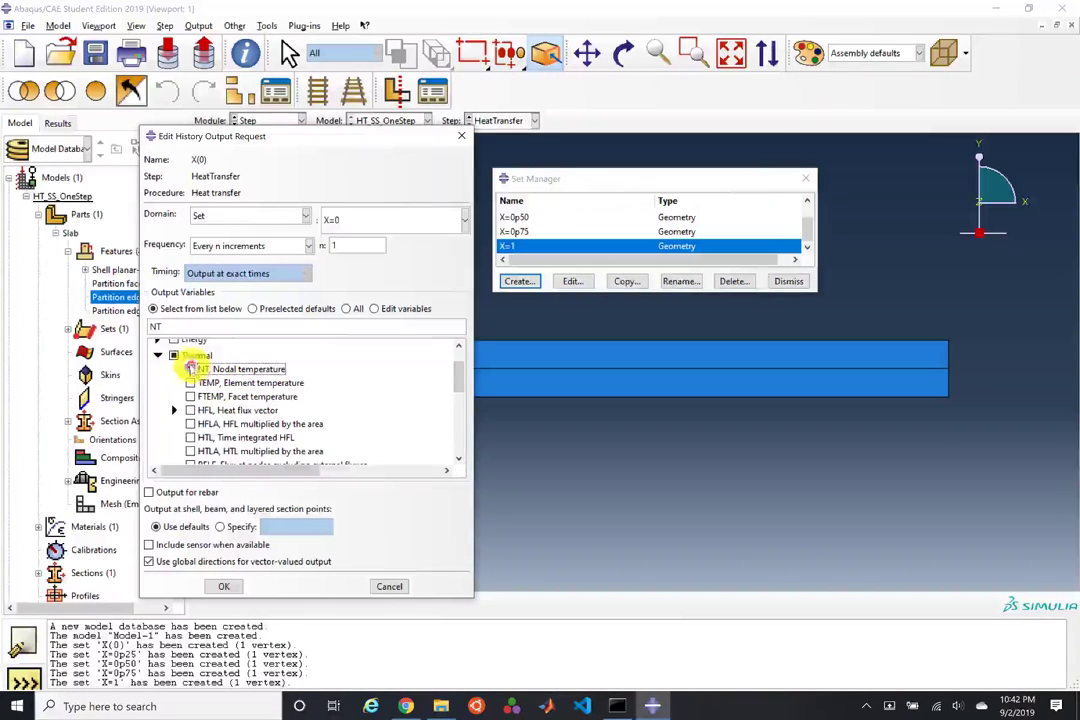
Step: Add the nodal coordinate variable COOR1 to the X(0) history output request and accept the edited request
click(158, 355)
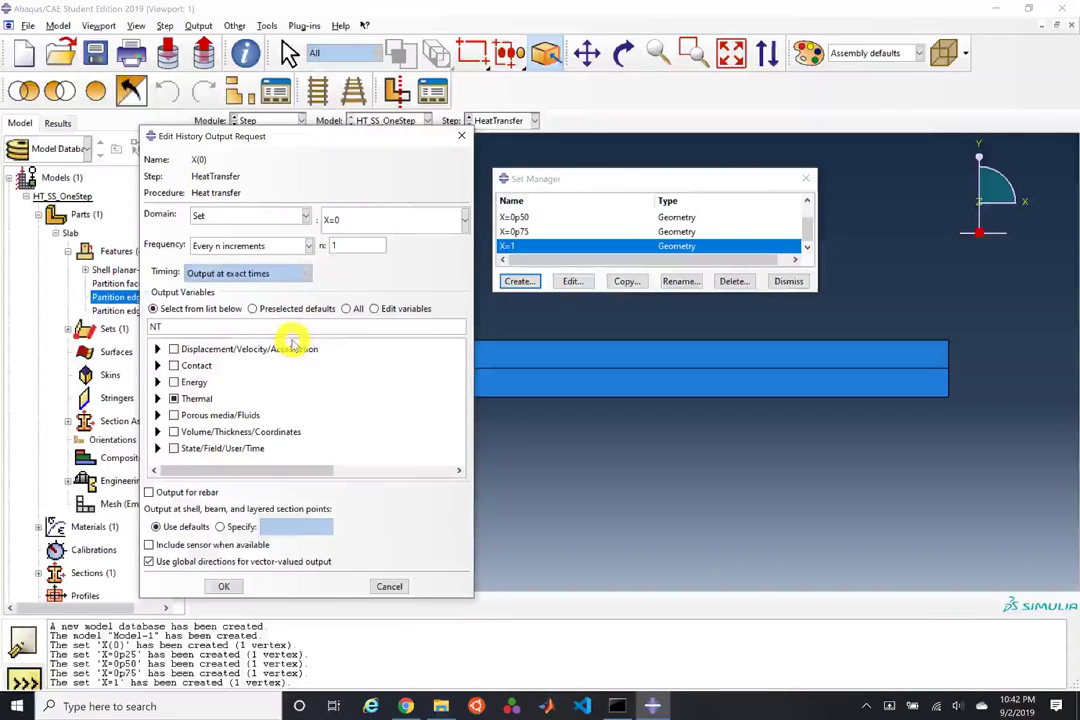
click(156, 431)
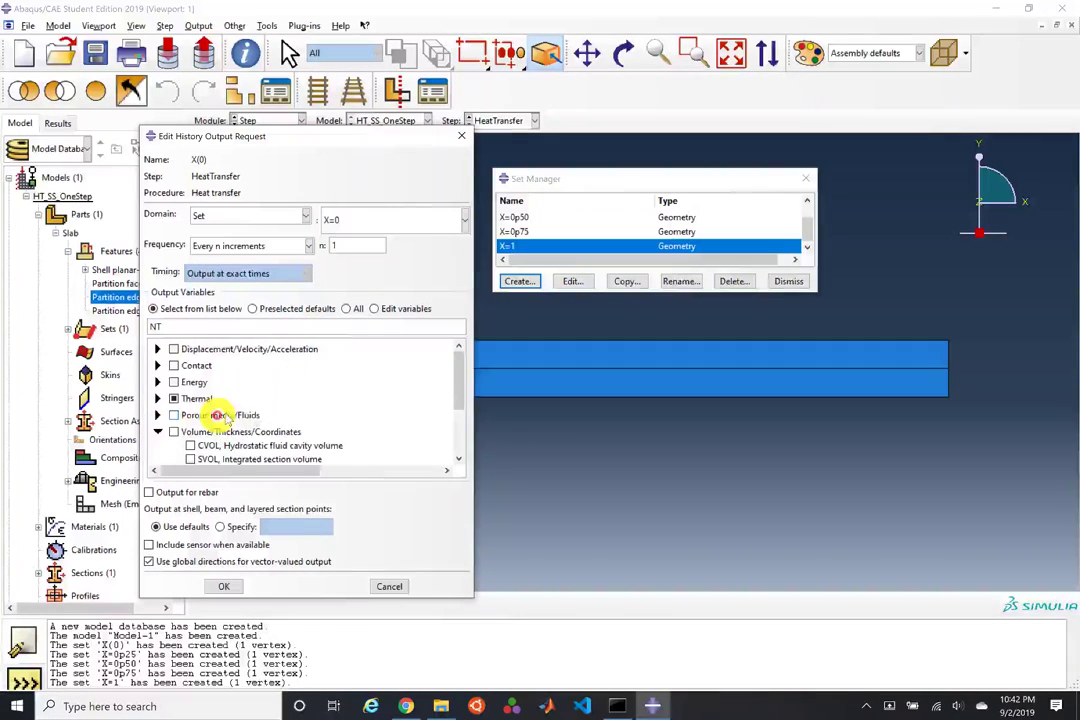
scroll(277, 412, down, 3)
scroll(217, 439, down, 1)
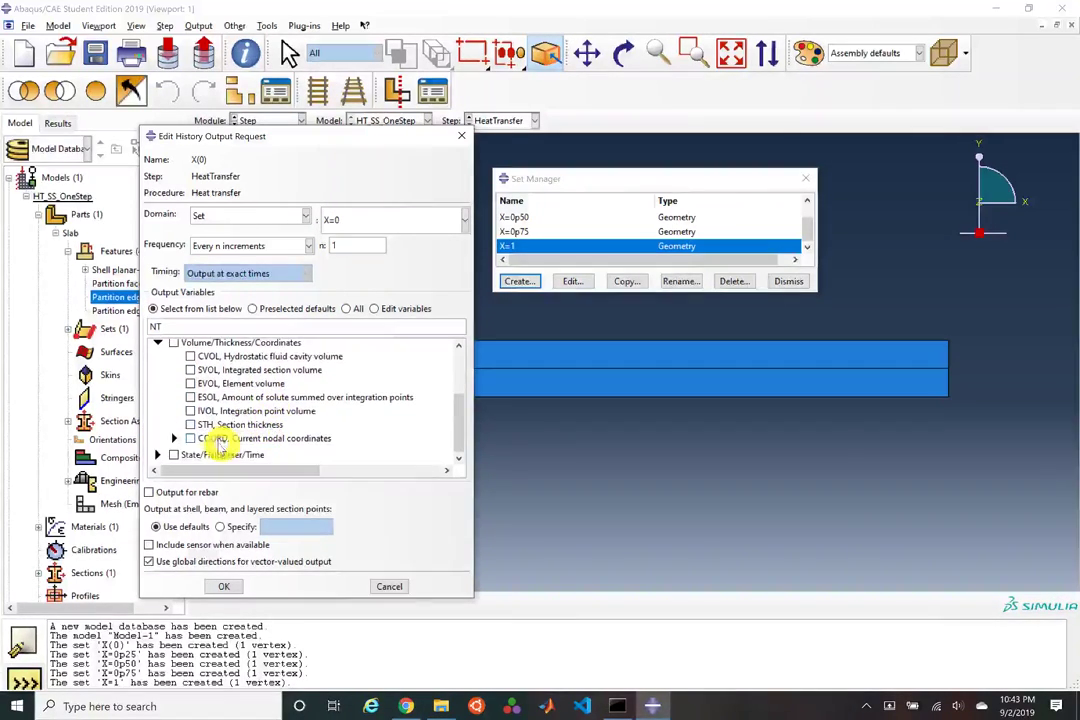
click(174, 438)
scroll(262, 432, down, 2)
scroll(250, 428, down, 1)
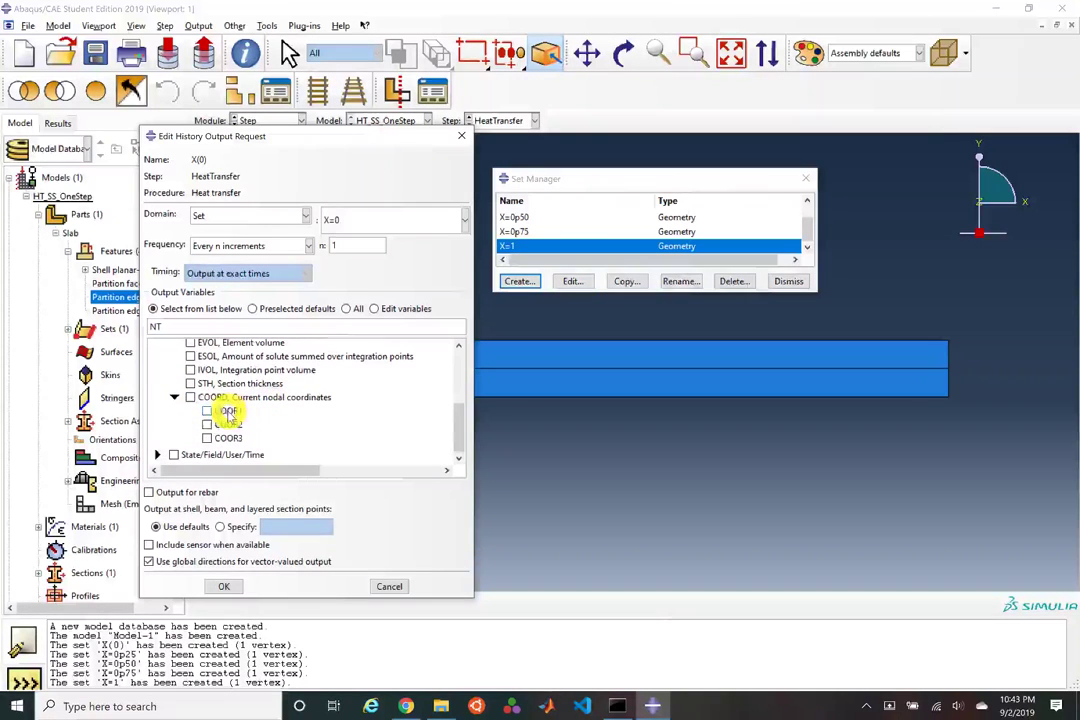
click(206, 410)
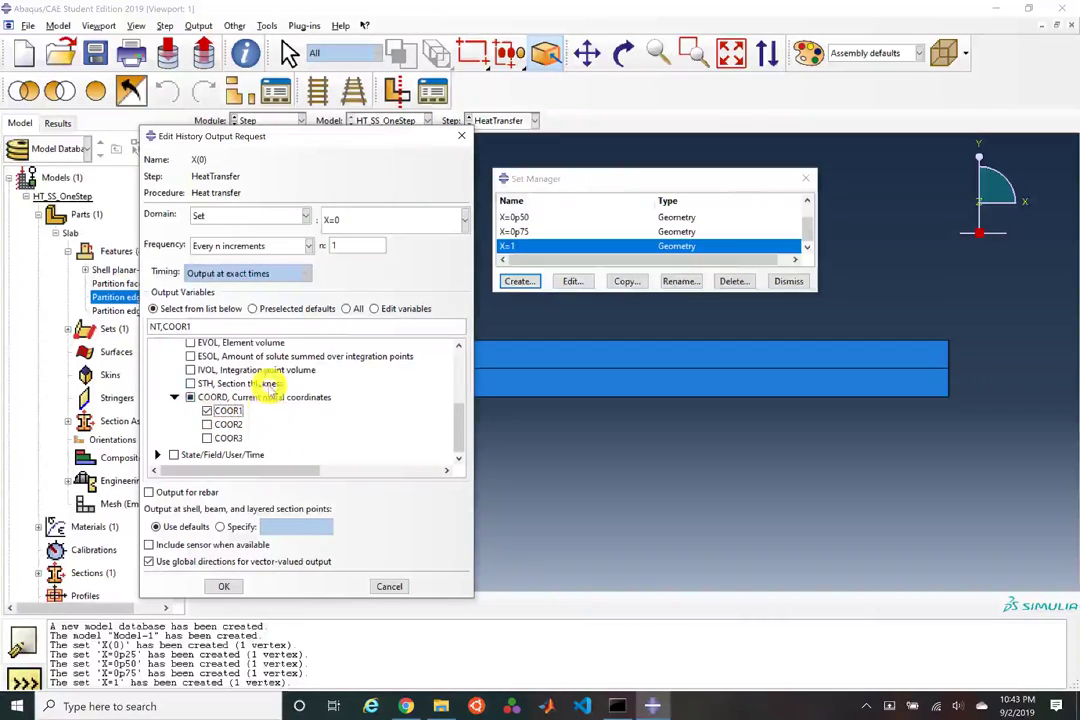
click(222, 587)
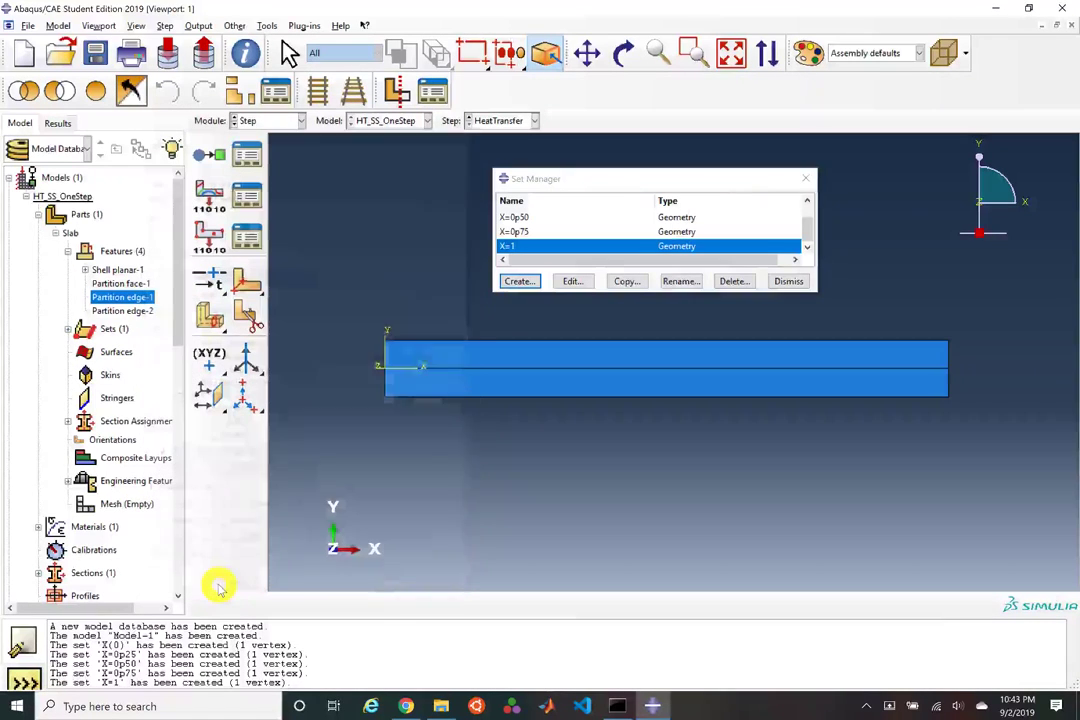
Step: Review the X(0) history output request's settings and rename the request to X=0
click(264, 235)
click(330, 186)
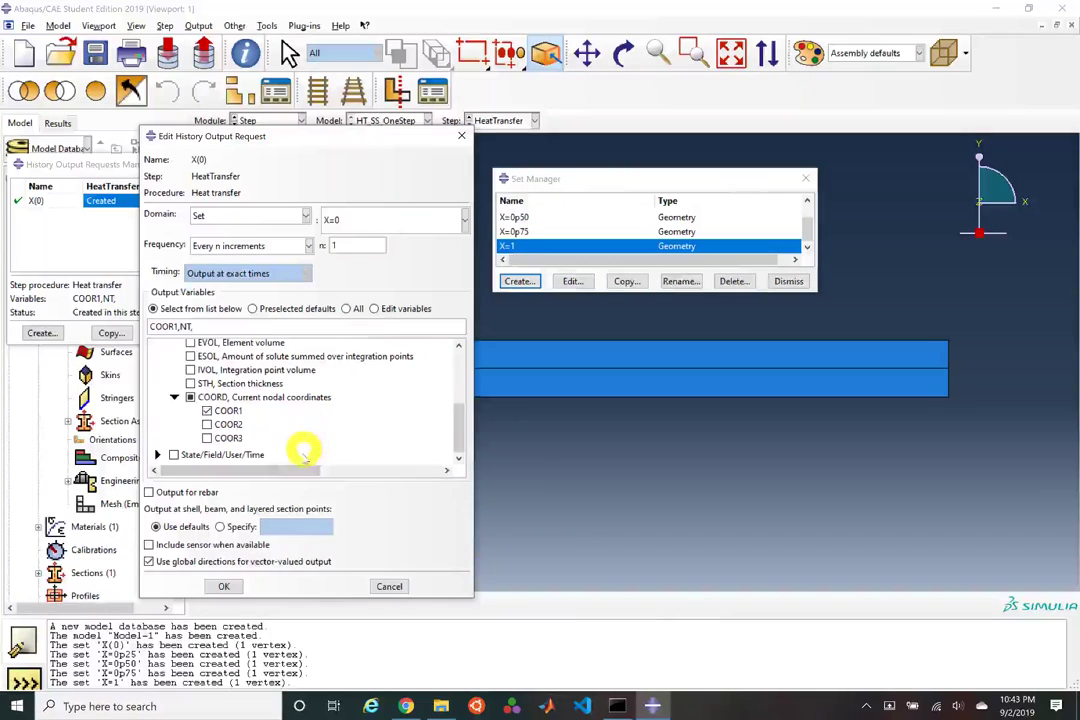
click(226, 586)
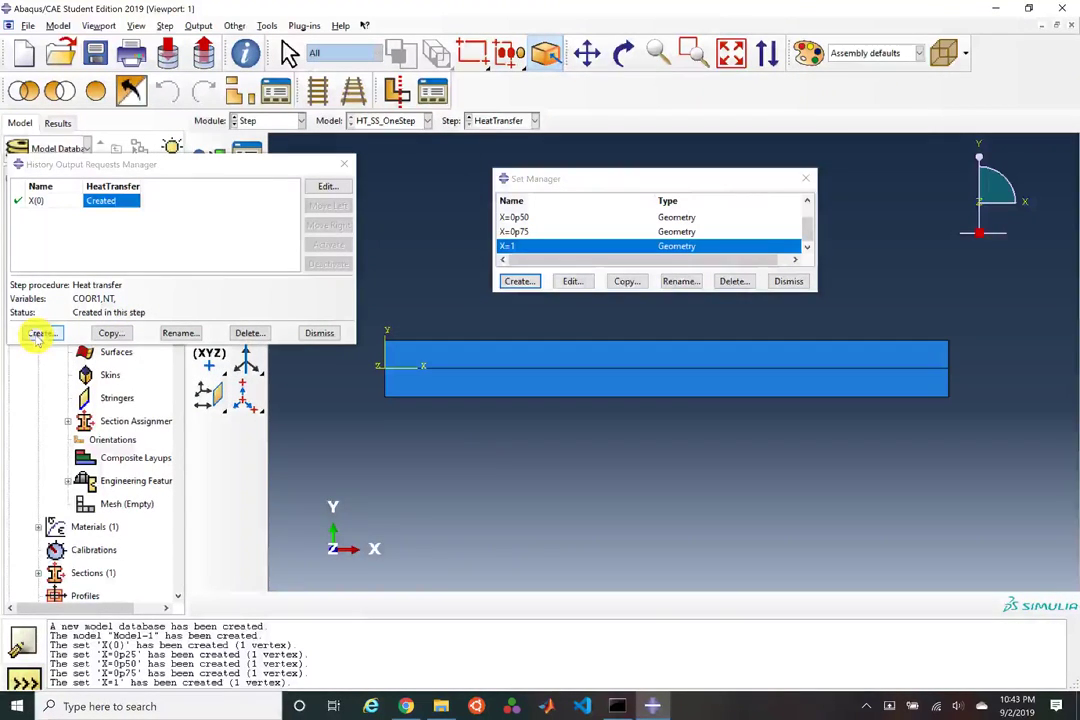
click(206, 334)
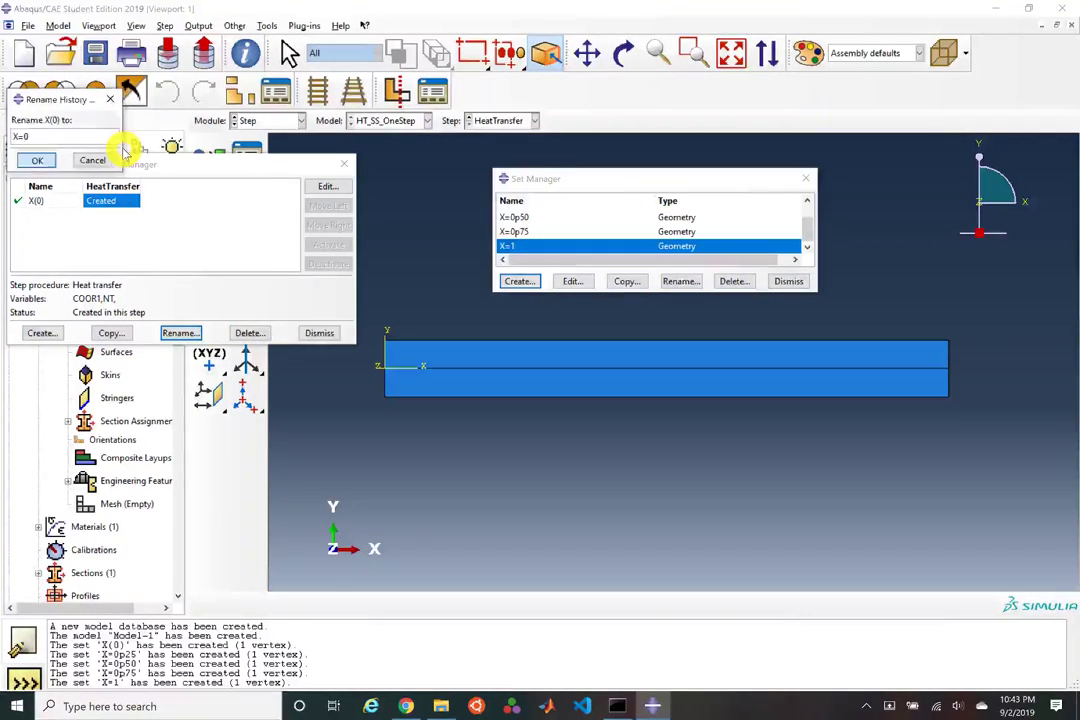
key(Return)
Step: Create a history output request named X=0p25 in the HeatTransfer step with the set X=0p25 as its domain
click(36, 333)
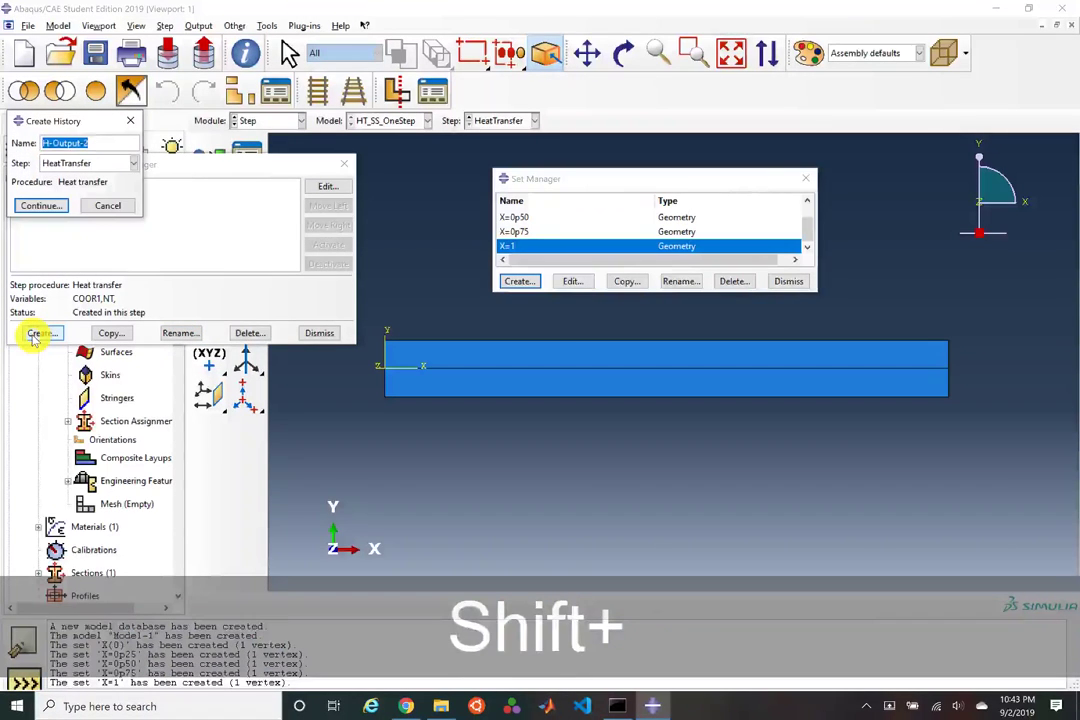
text(X=0p)
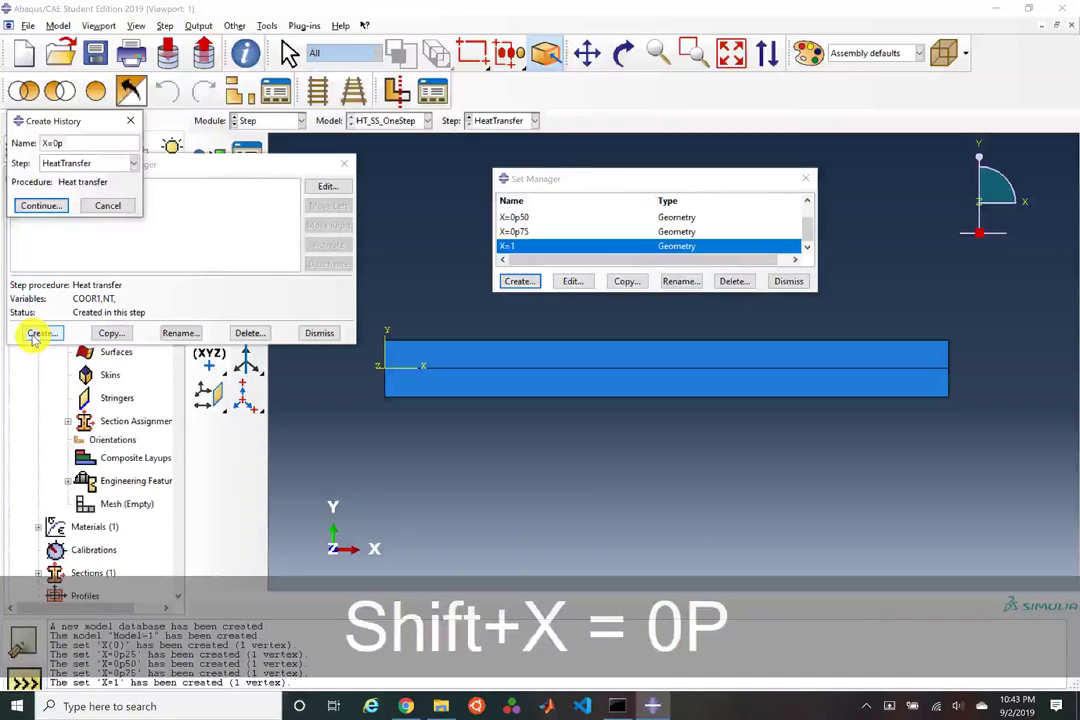
text(25)
key(Return)
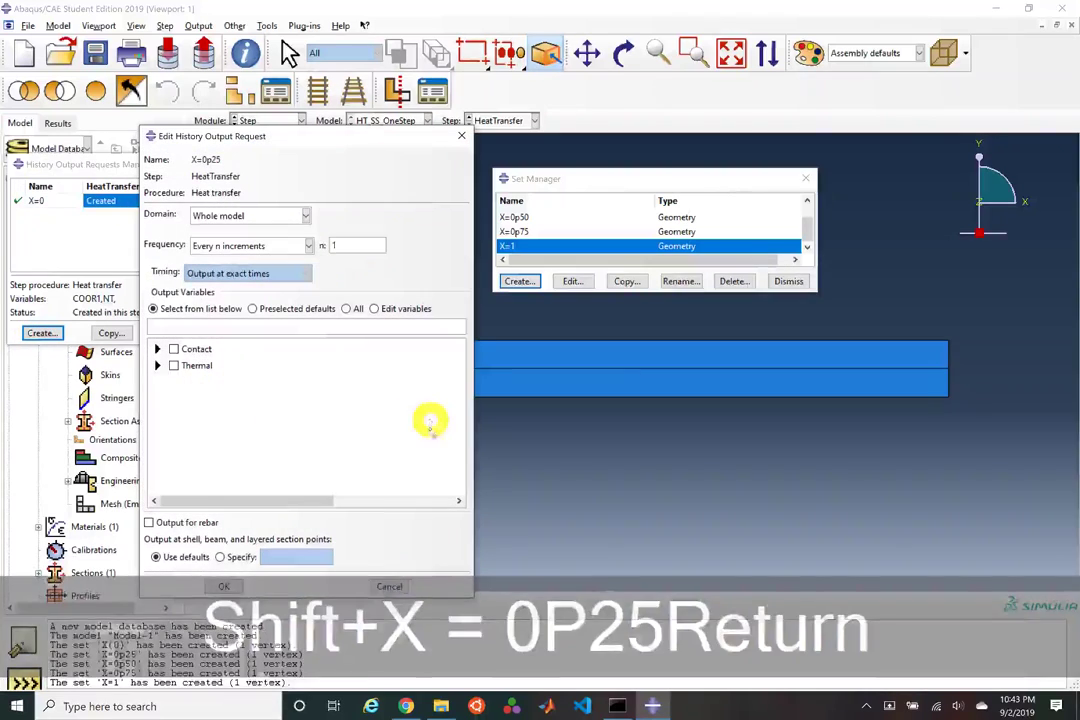
click(157, 349)
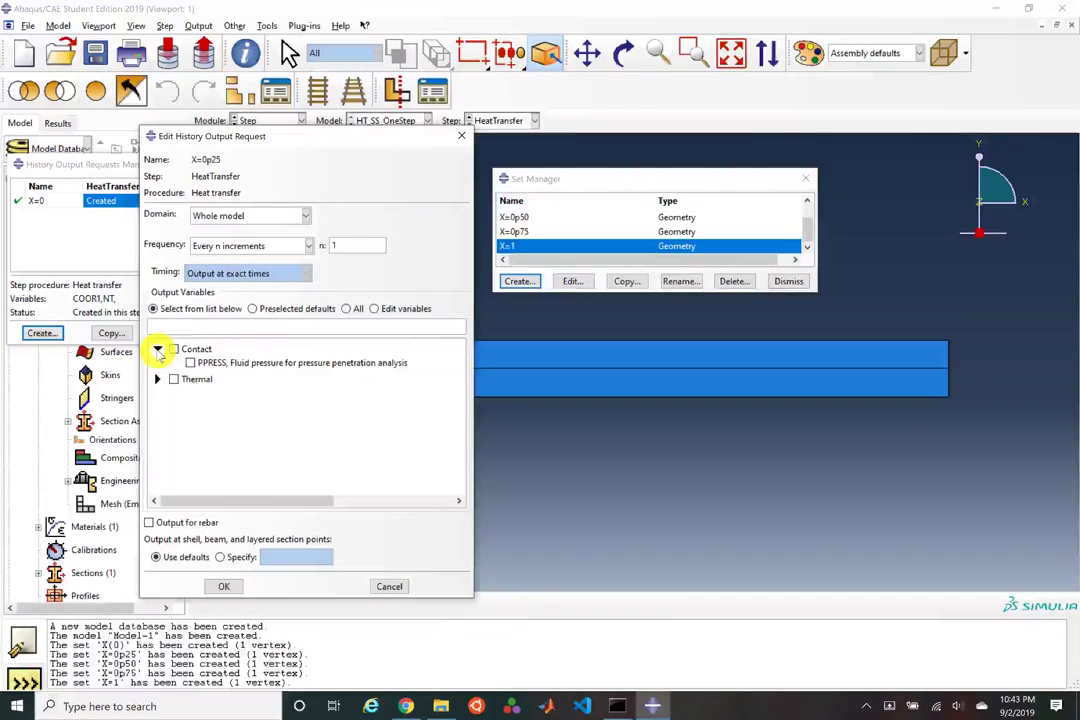
click(260, 214)
click(246, 246)
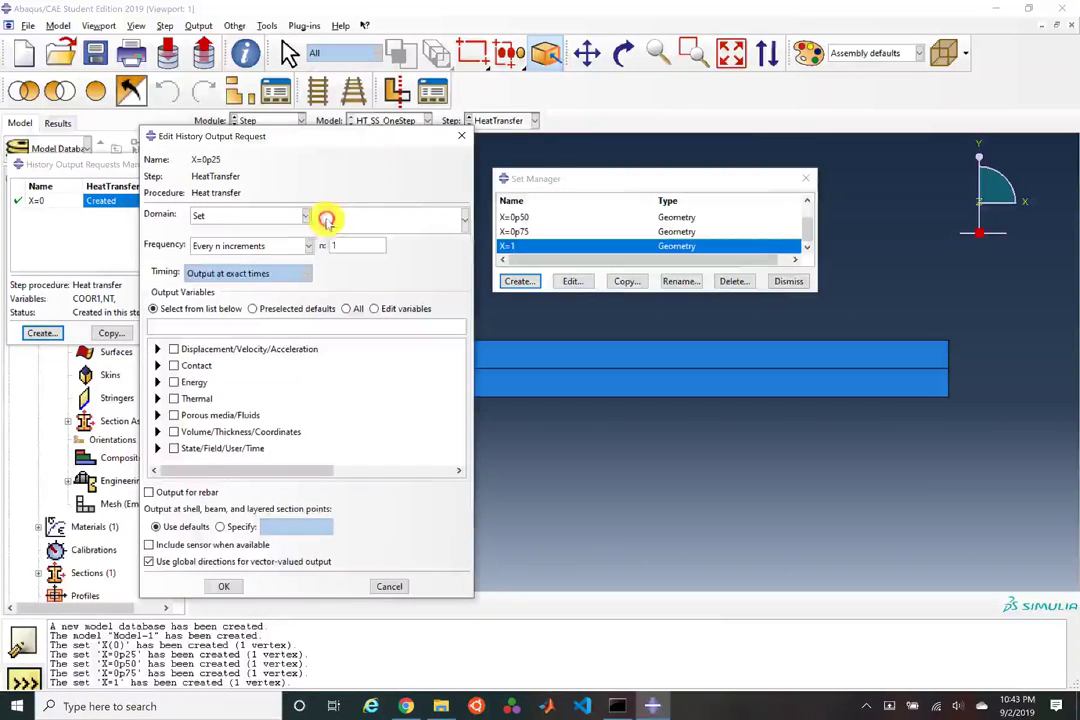
click(326, 219)
click(352, 255)
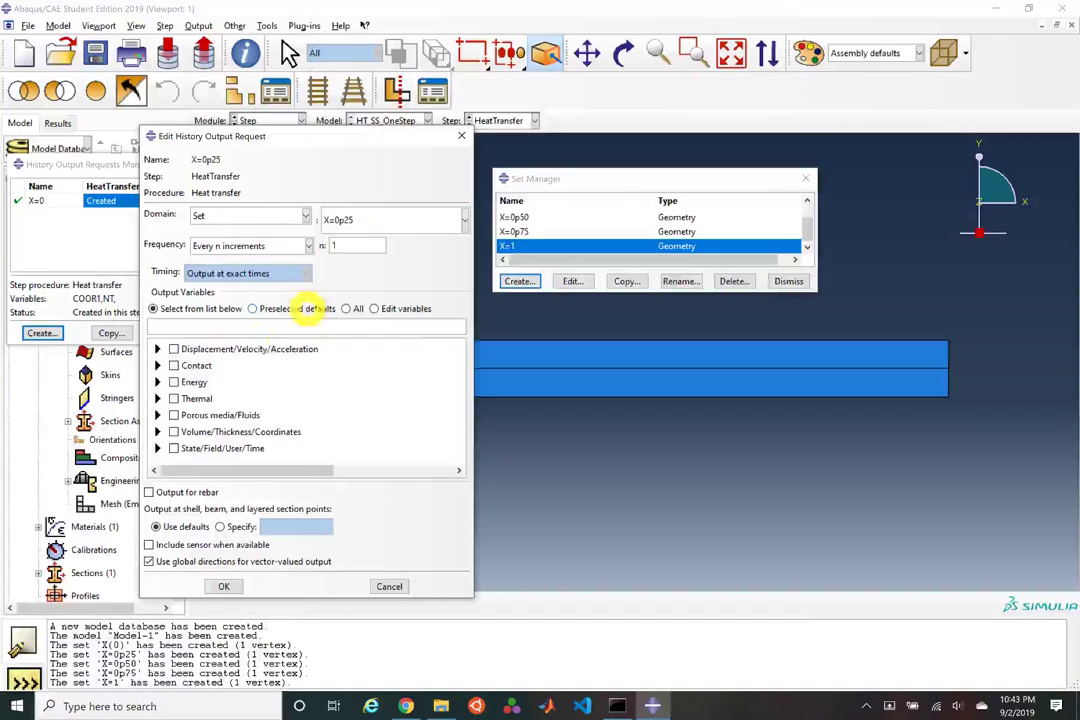
Step: Select NT, Nodal temperature, and COOR1 as output variables for the X=0p25 request and accept it
click(157, 398)
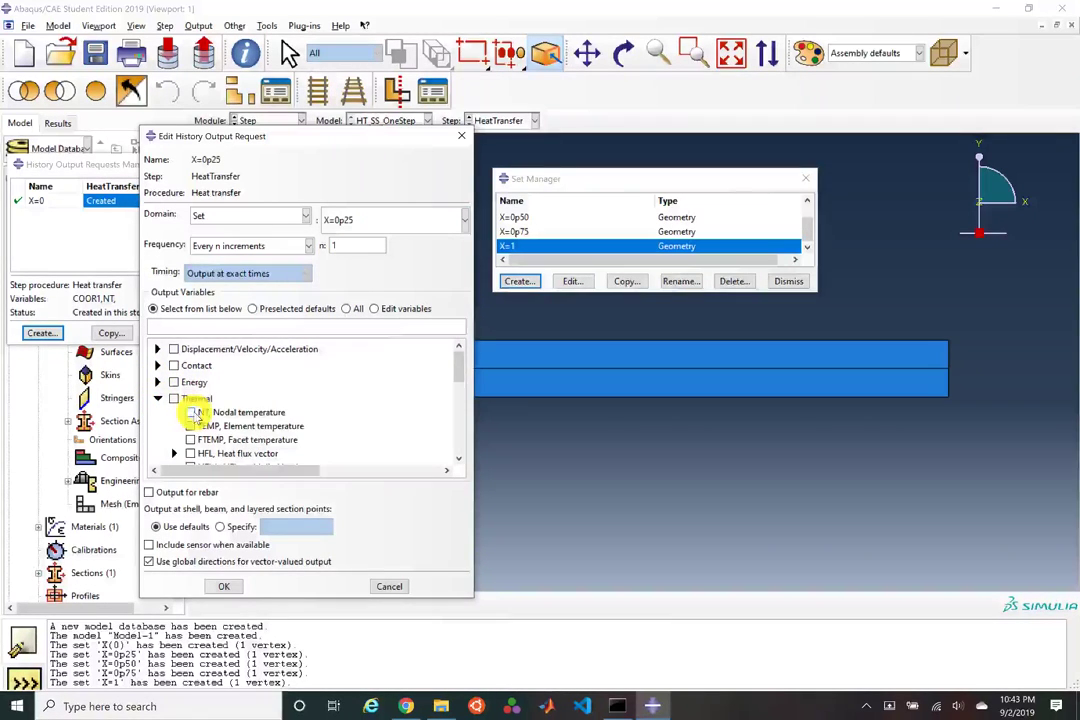
click(191, 412)
scroll(185, 422, down, 10)
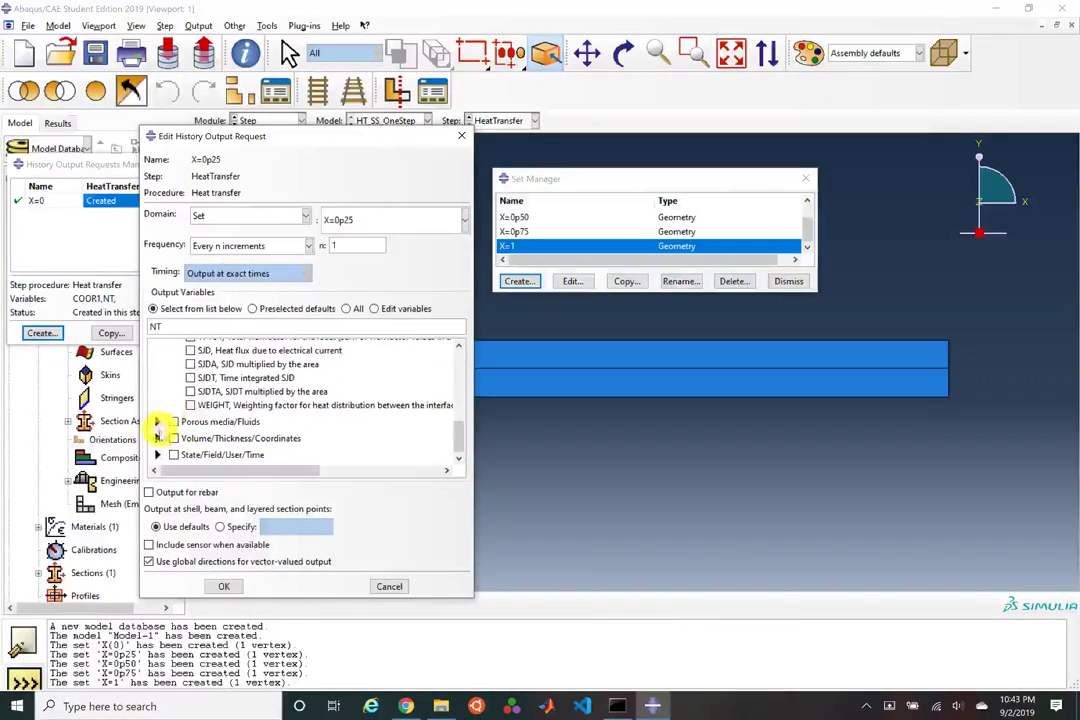
click(158, 438)
scroll(178, 422, down, 3)
click(173, 438)
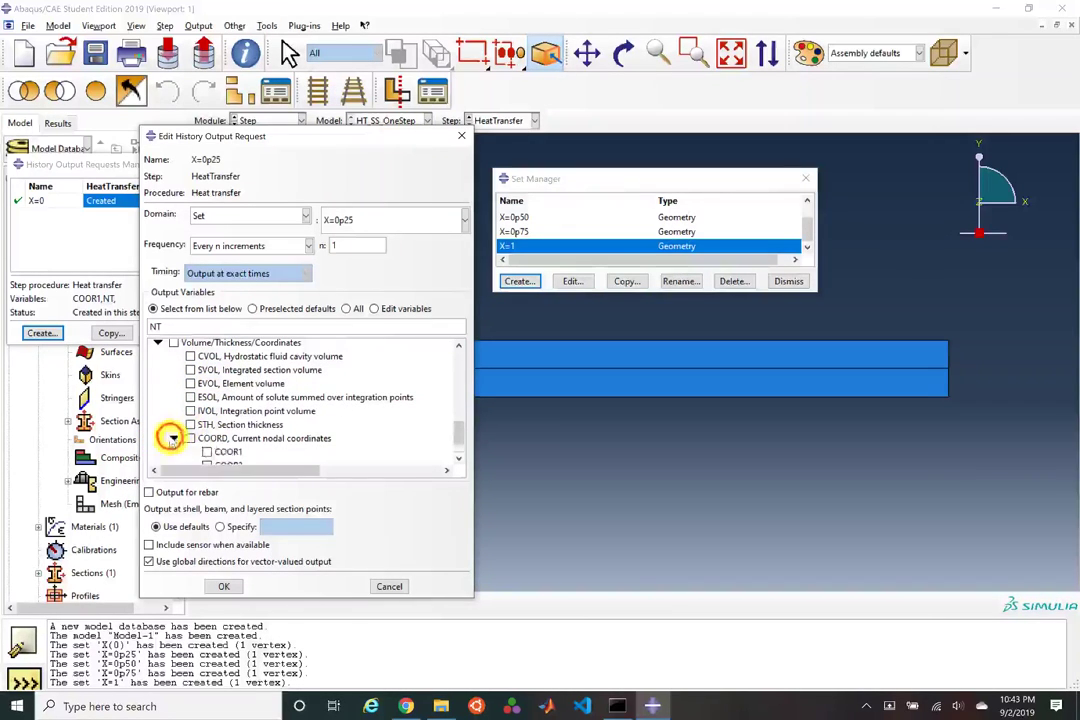
scroll(217, 440, down, 1)
click(222, 411)
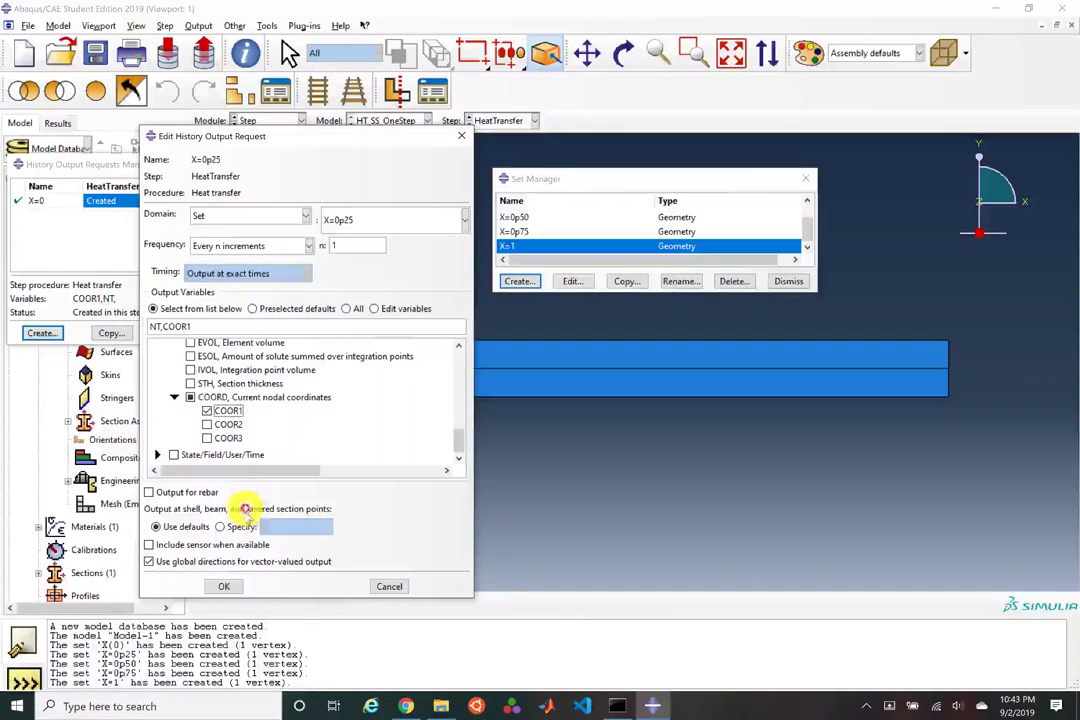
click(224, 586)
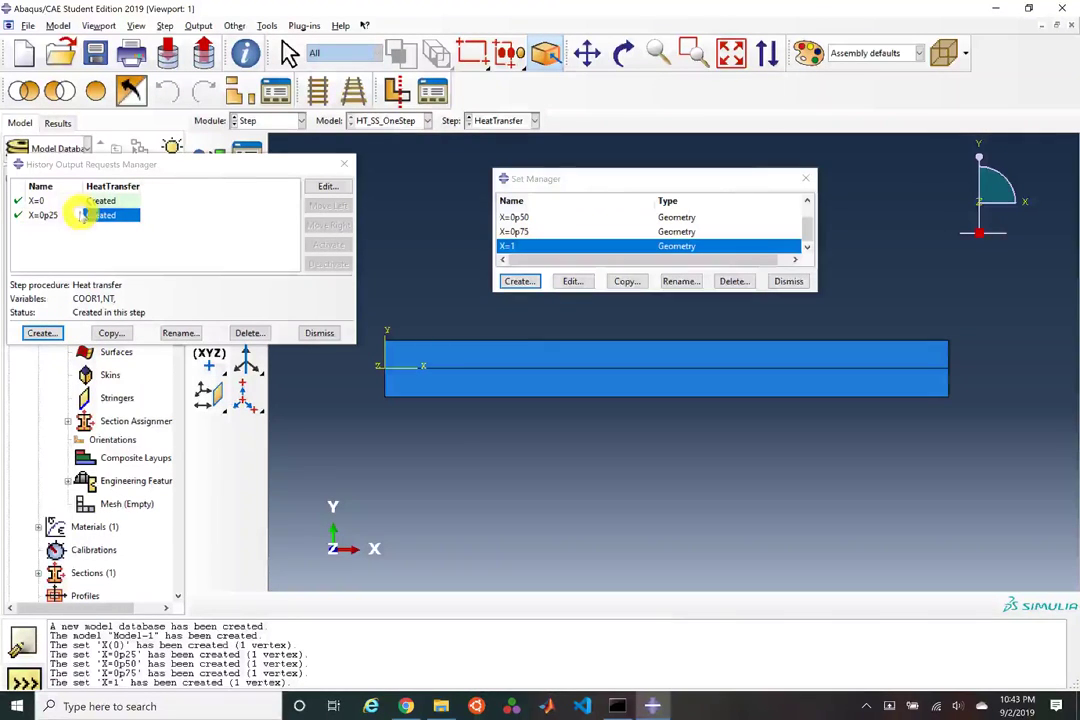
Step: Copy the X=0p25 history output request as X=0p50 and set the copy's domain set to X=0p50
click(110, 334)
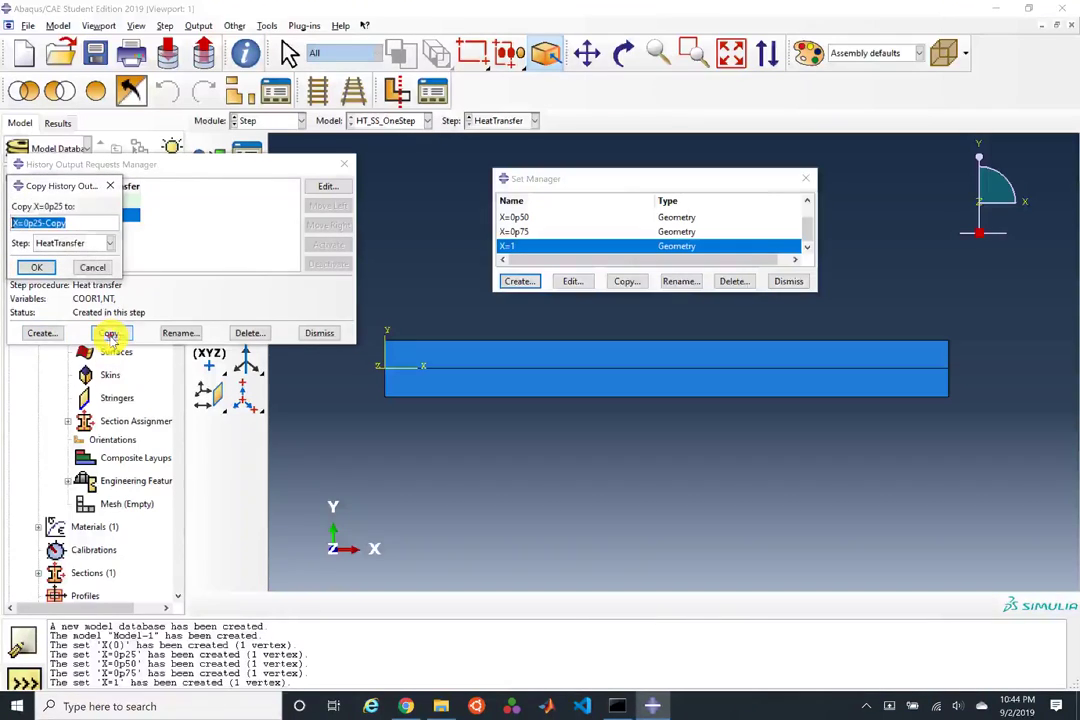
click(72, 222)
drag(34, 222, 170, 245)
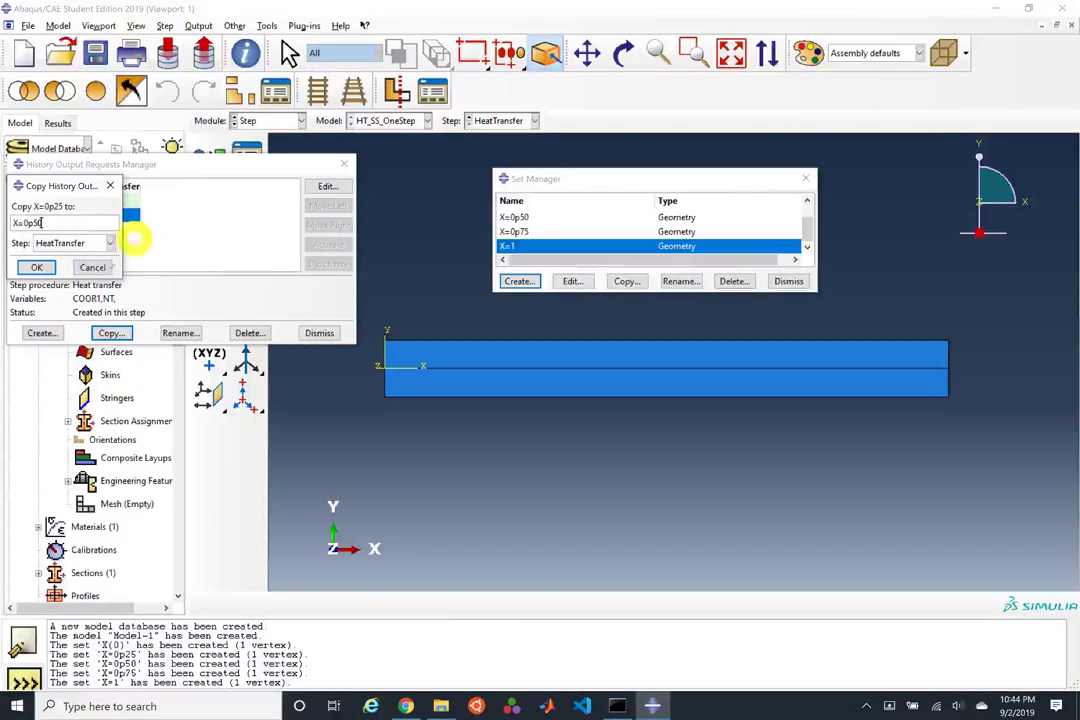
click(36, 267)
double_click(113, 231)
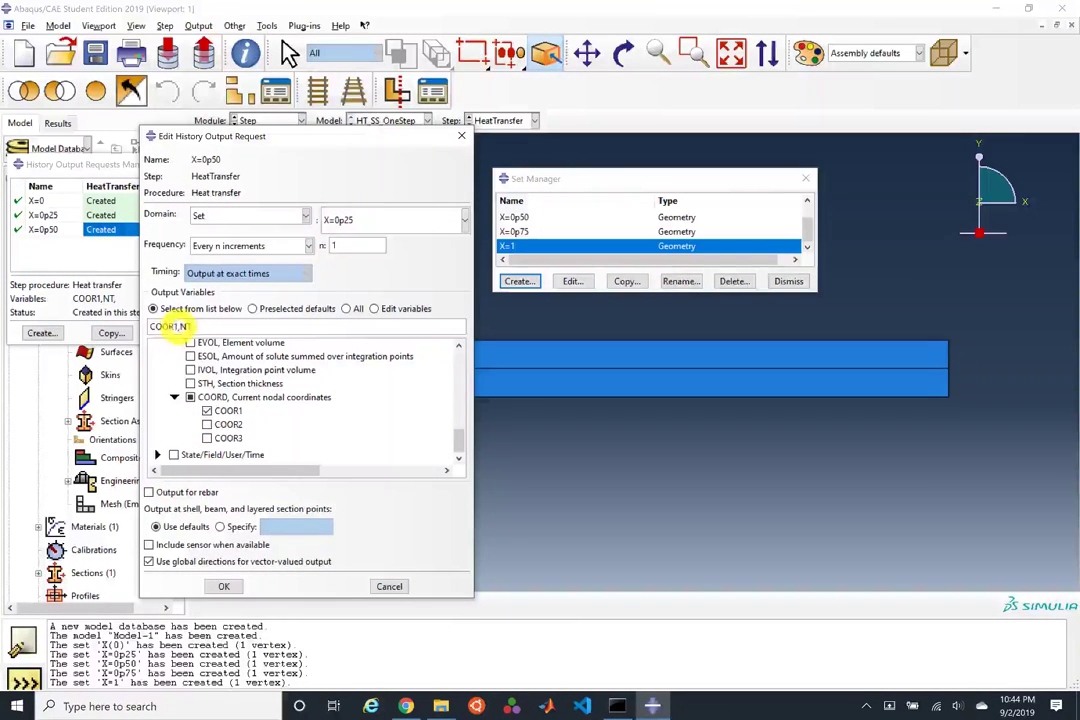
click(441, 217)
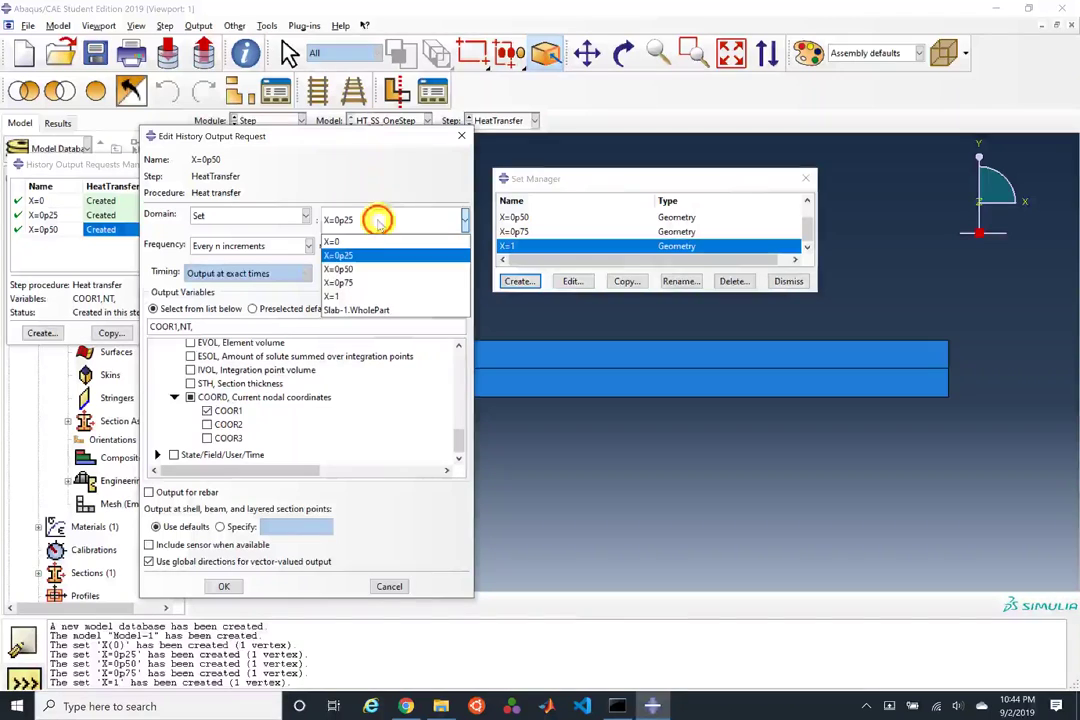
click(374, 265)
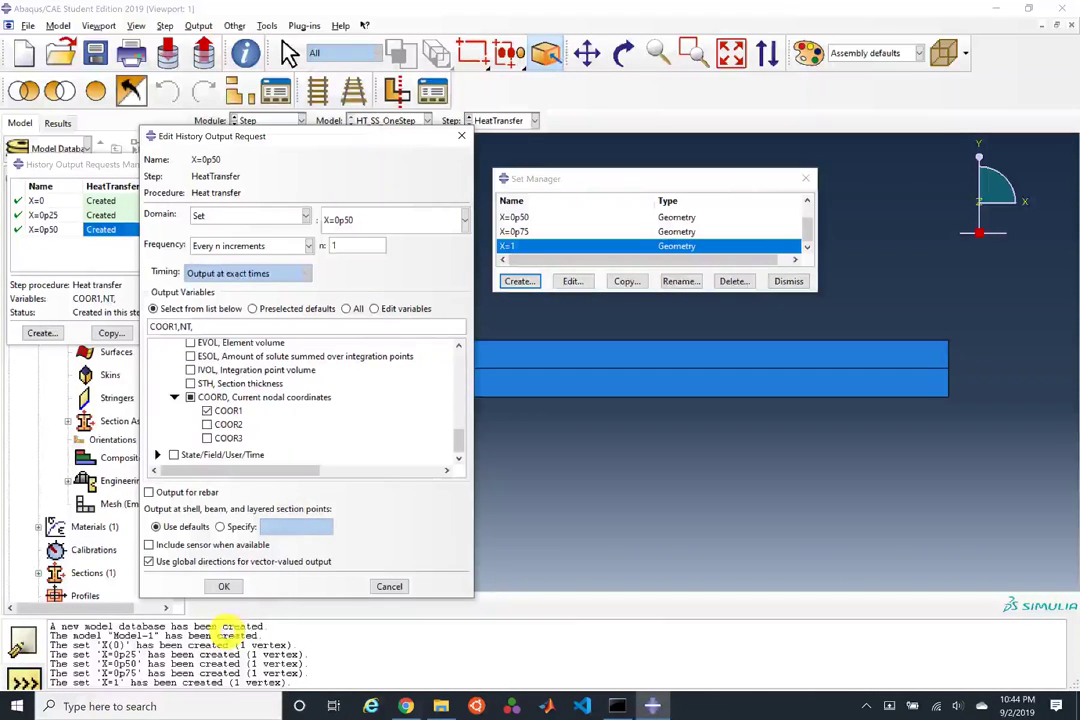
click(225, 588)
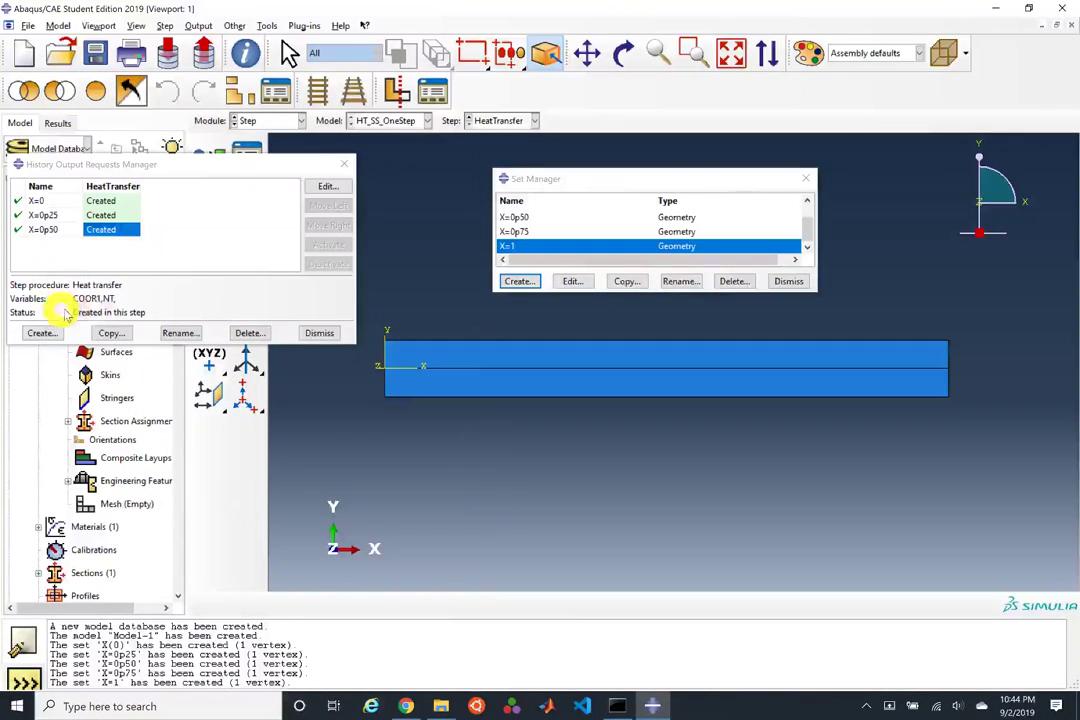
Step: Copy the X=0p50 history output request under the name X=0p75
click(110, 333)
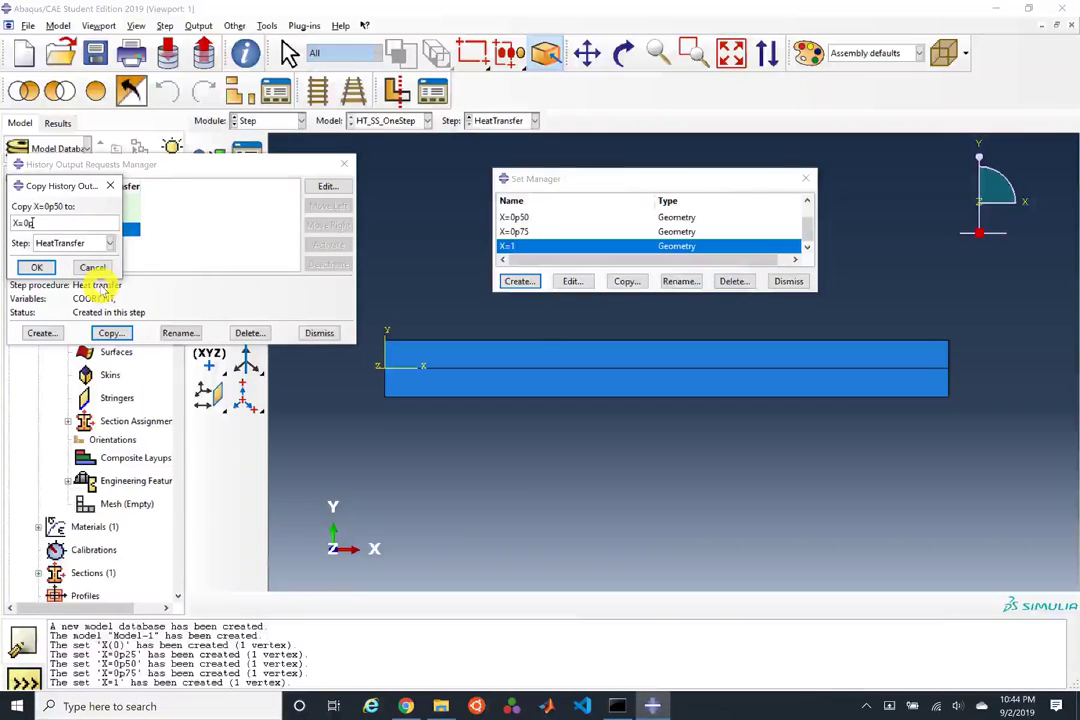
text(X=0p75)
key(Return)
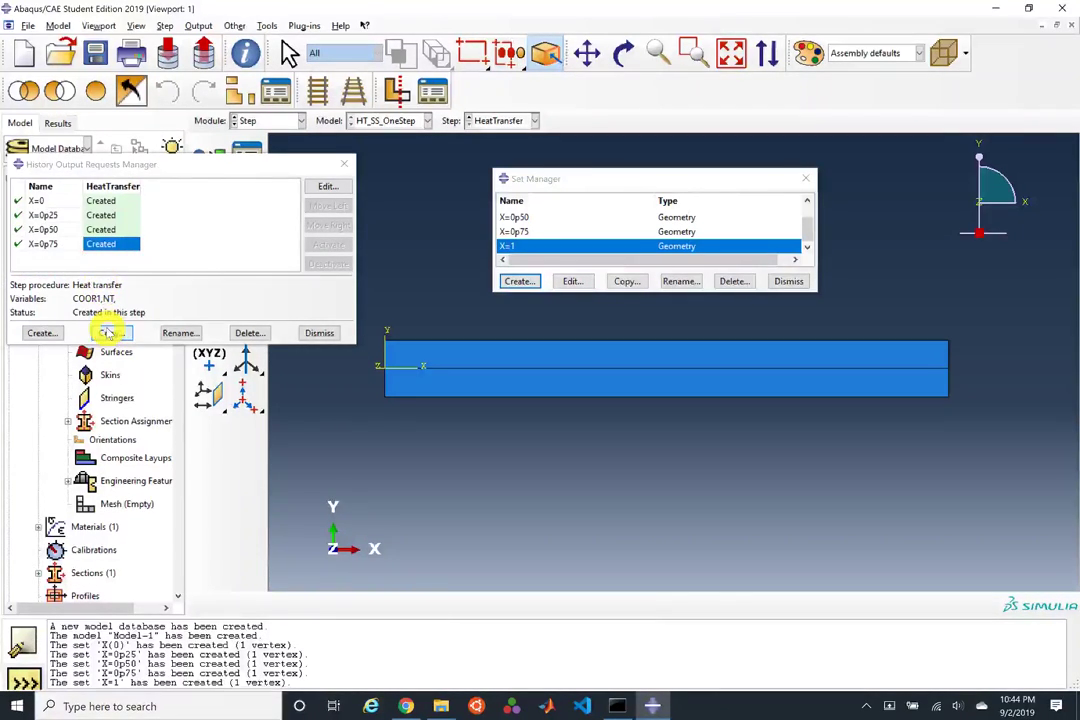
Step: Copy the X=0p75 history output request under the name X=1
click(110, 333)
key(Home)
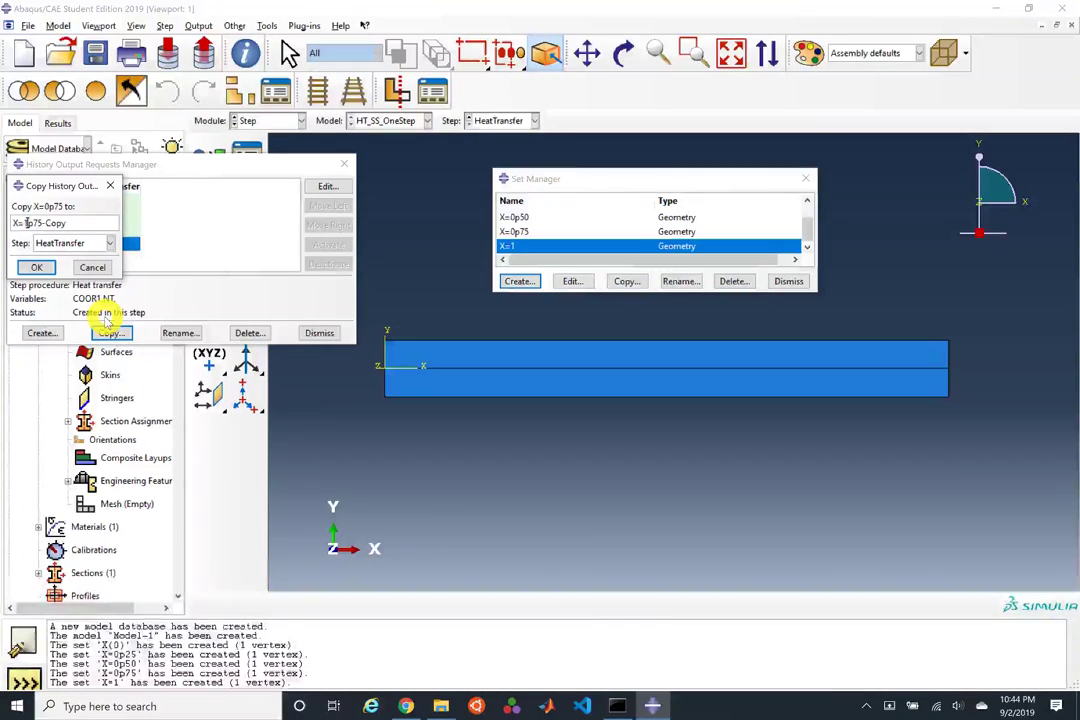
key(shift+End)
key(BackSpace)
text(1)
key(Return)
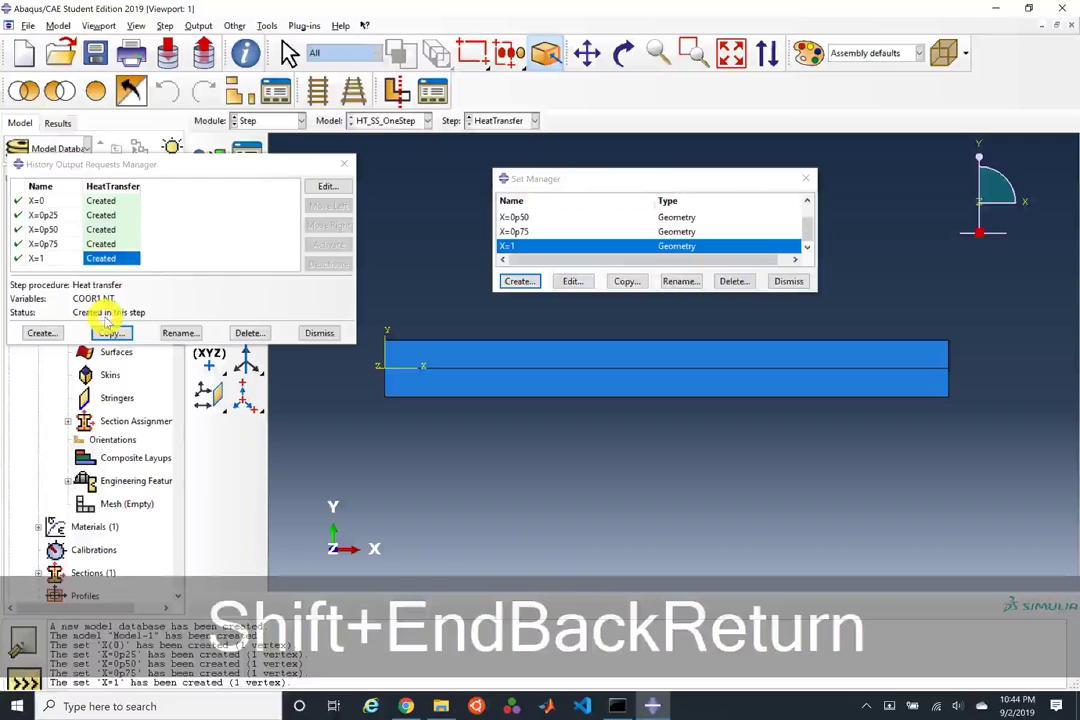
Step: Set the domain set of the X=0p75 history output request to X=0p75
double_click(115, 243)
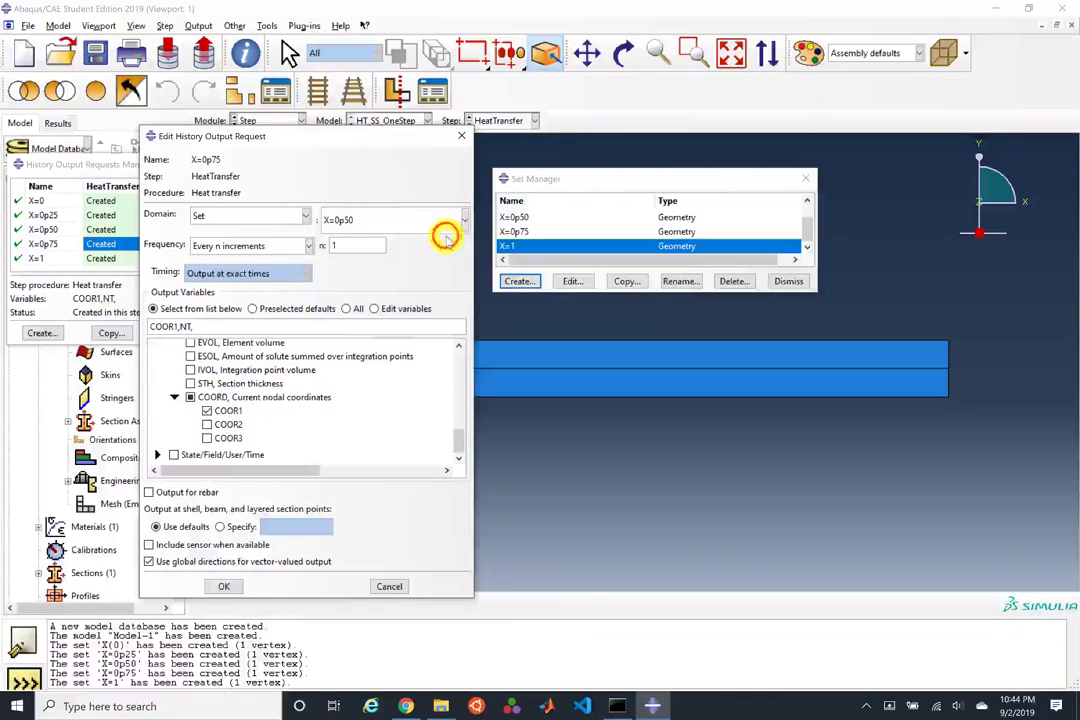
click(447, 221)
click(424, 282)
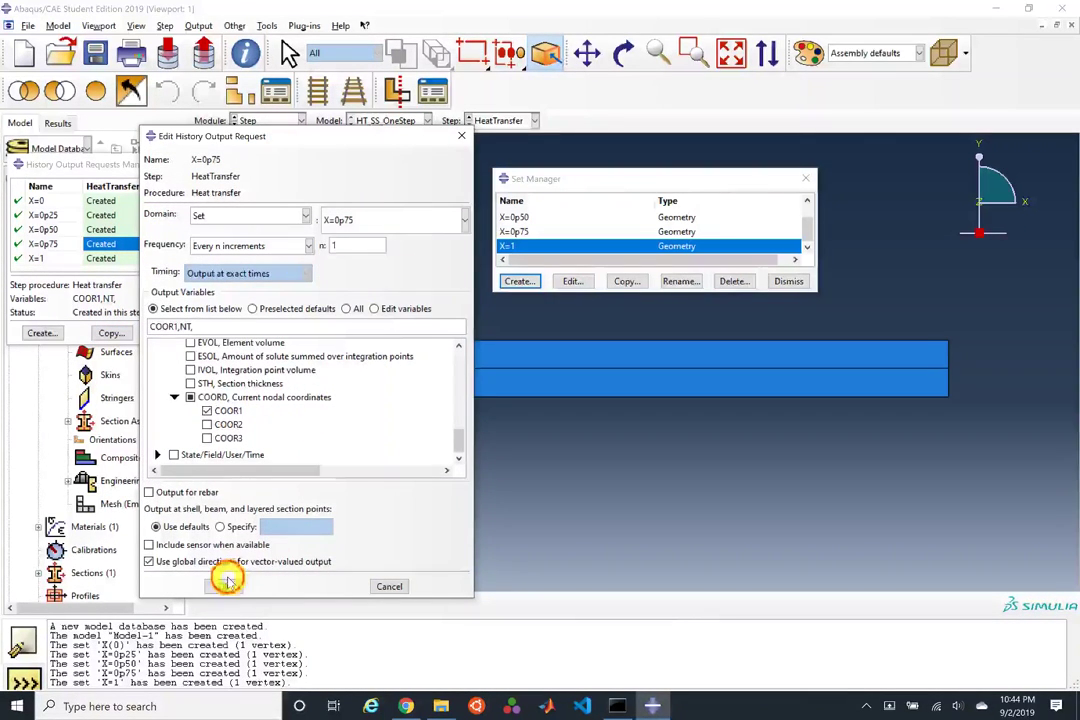
click(224, 586)
Step: Set the domain set of the X=1 history output request to X=1
click(112, 259)
double_click(112, 259)
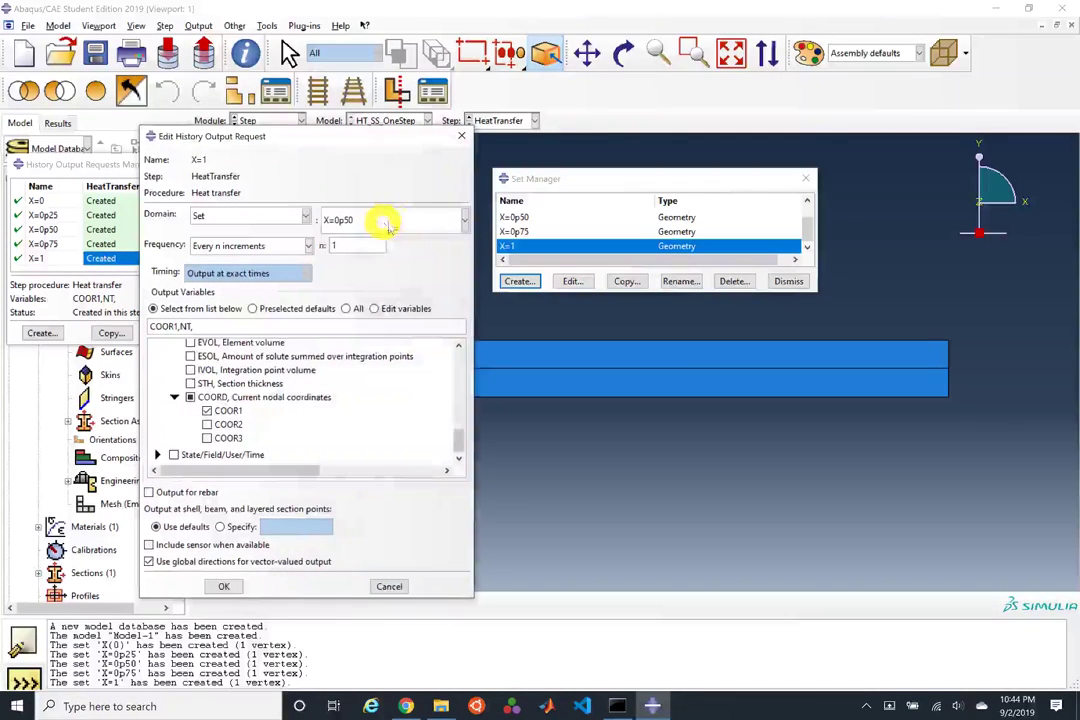
click(380, 219)
click(378, 288)
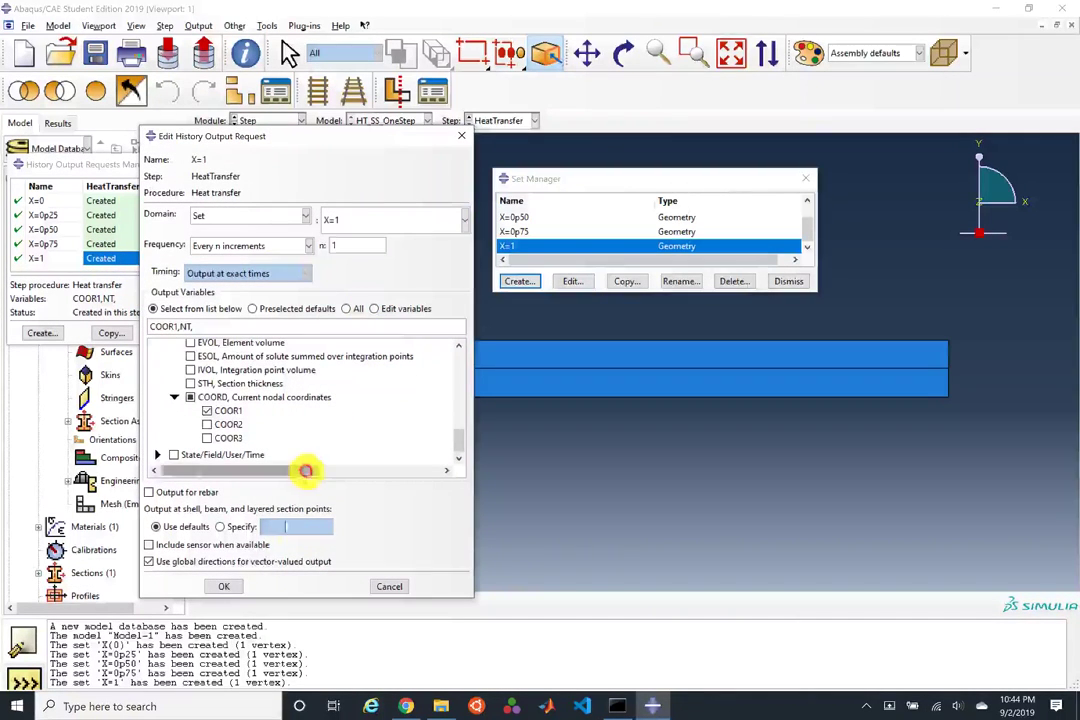
click(224, 586)
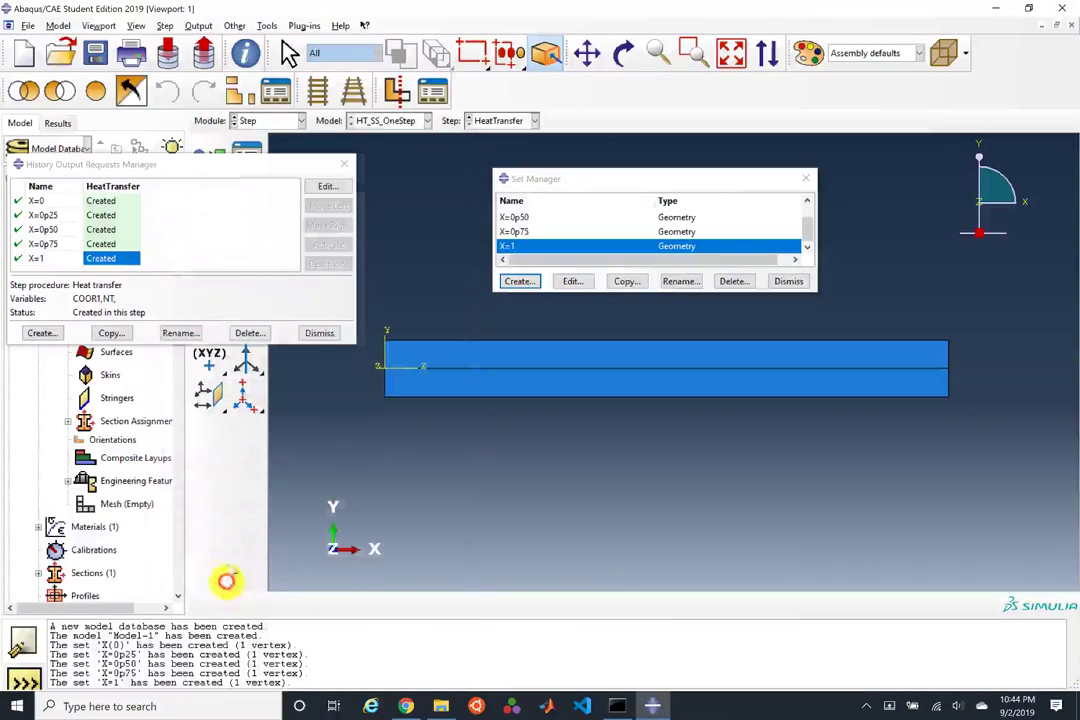
Step: Close the history output request and set managers, and switch to the Interaction module
click(318, 333)
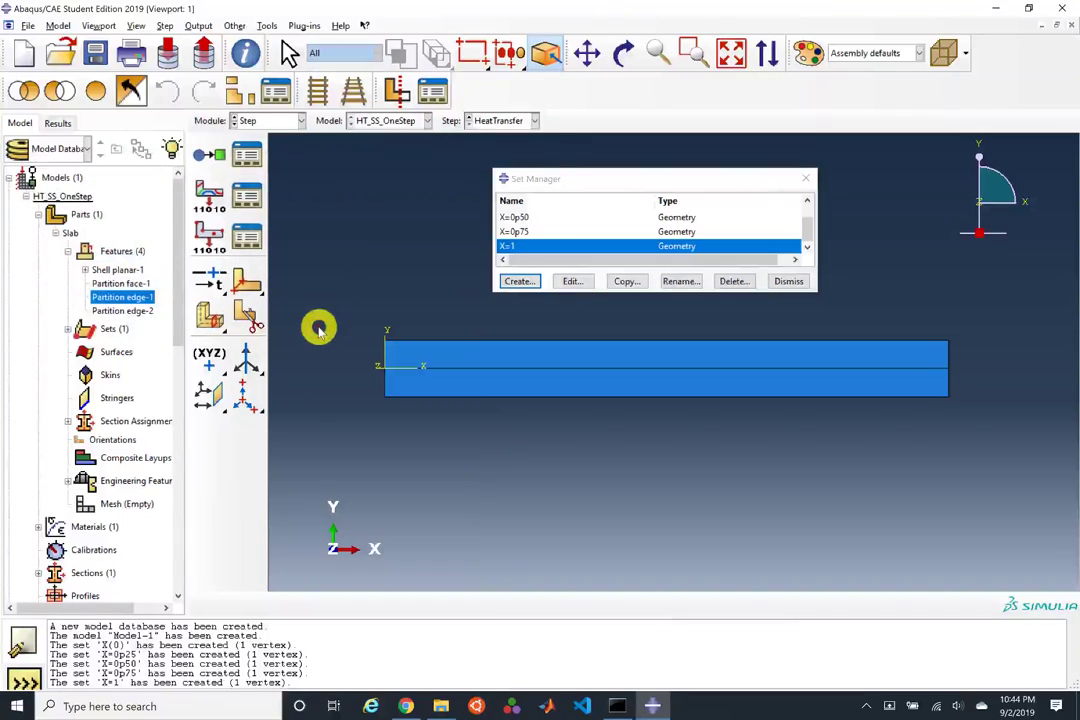
click(786, 281)
click(278, 120)
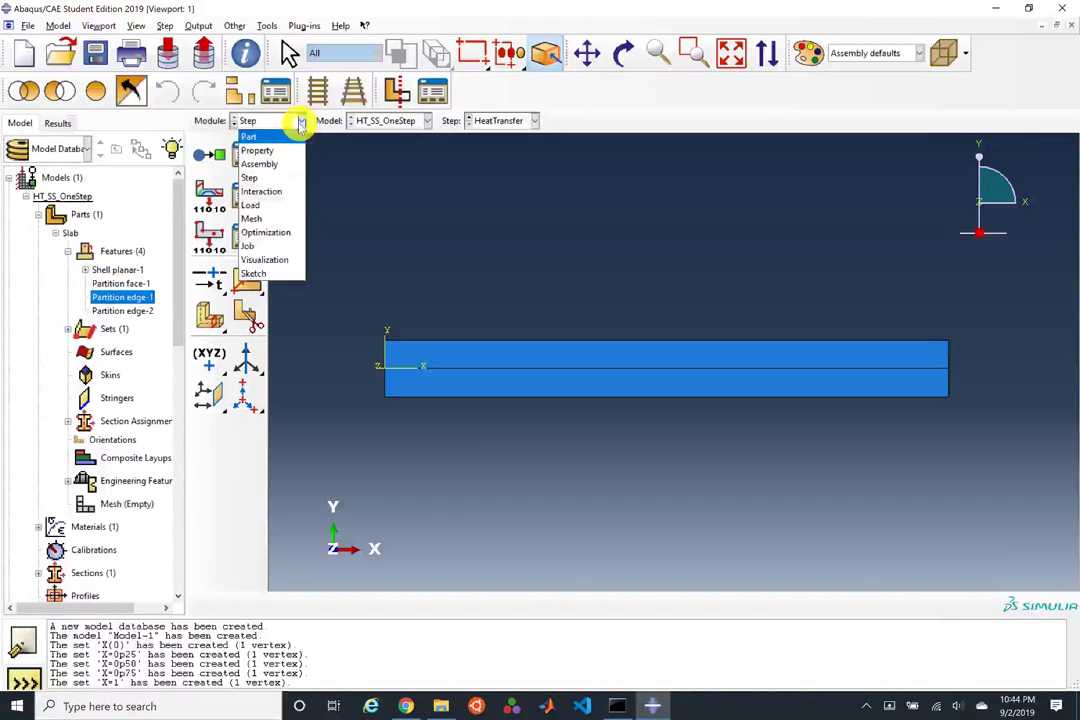
click(222, 172)
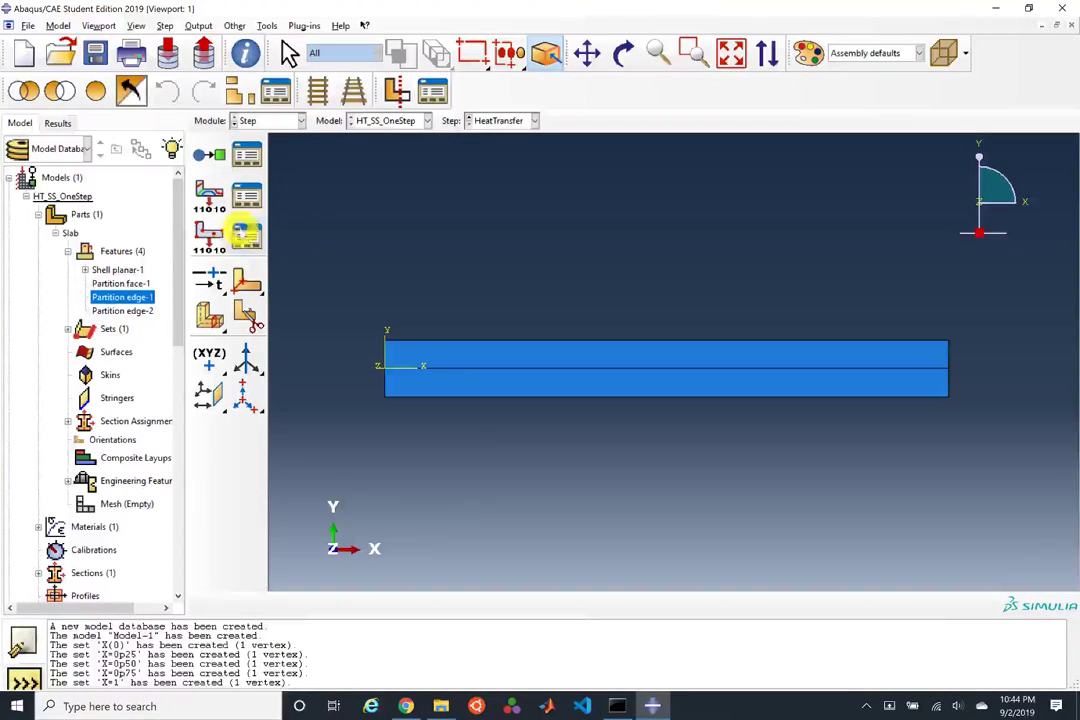
click(301, 121)
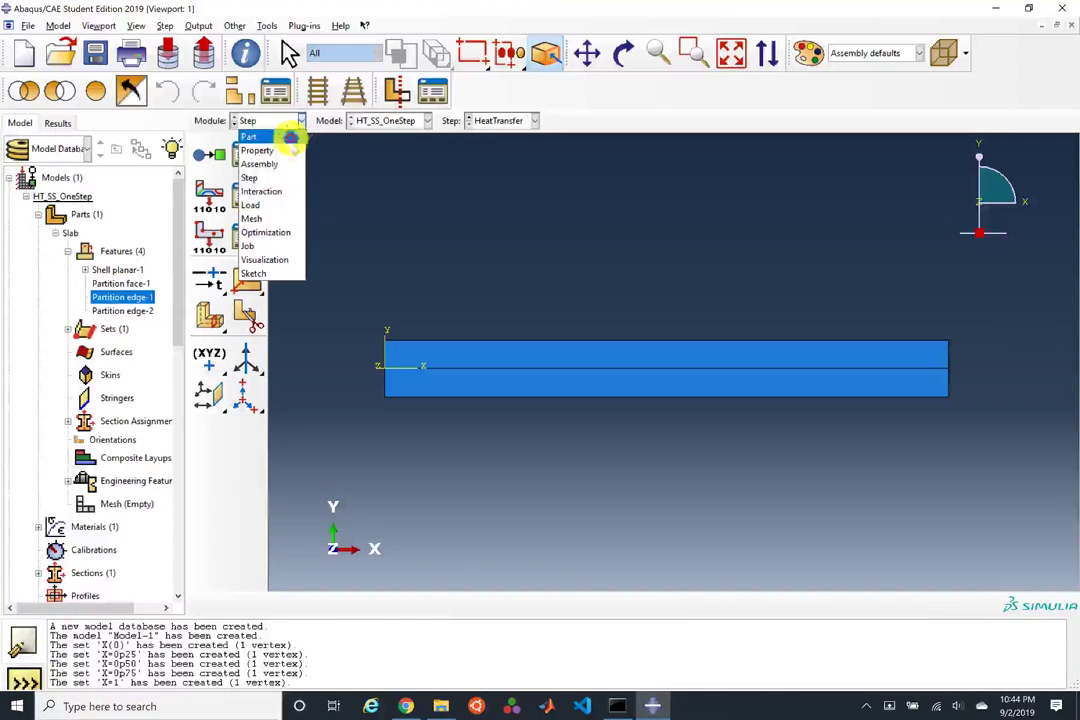
click(268, 191)
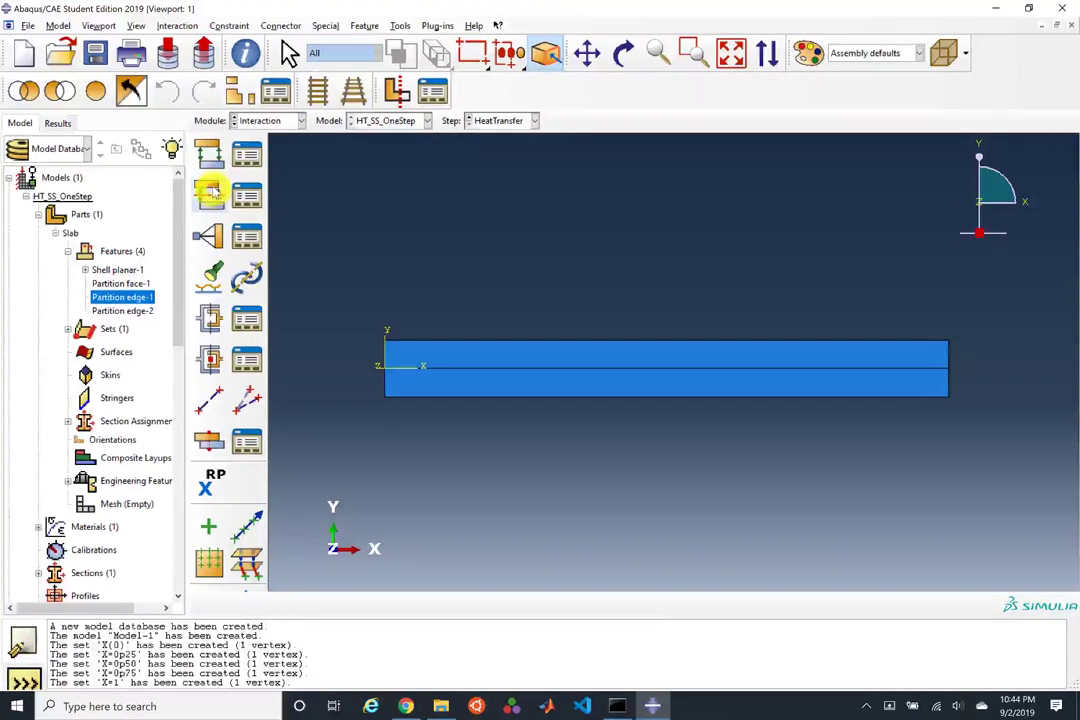
Step: Examine the film condition property's settings and the other available interaction property types without creating a property
click(211, 193)
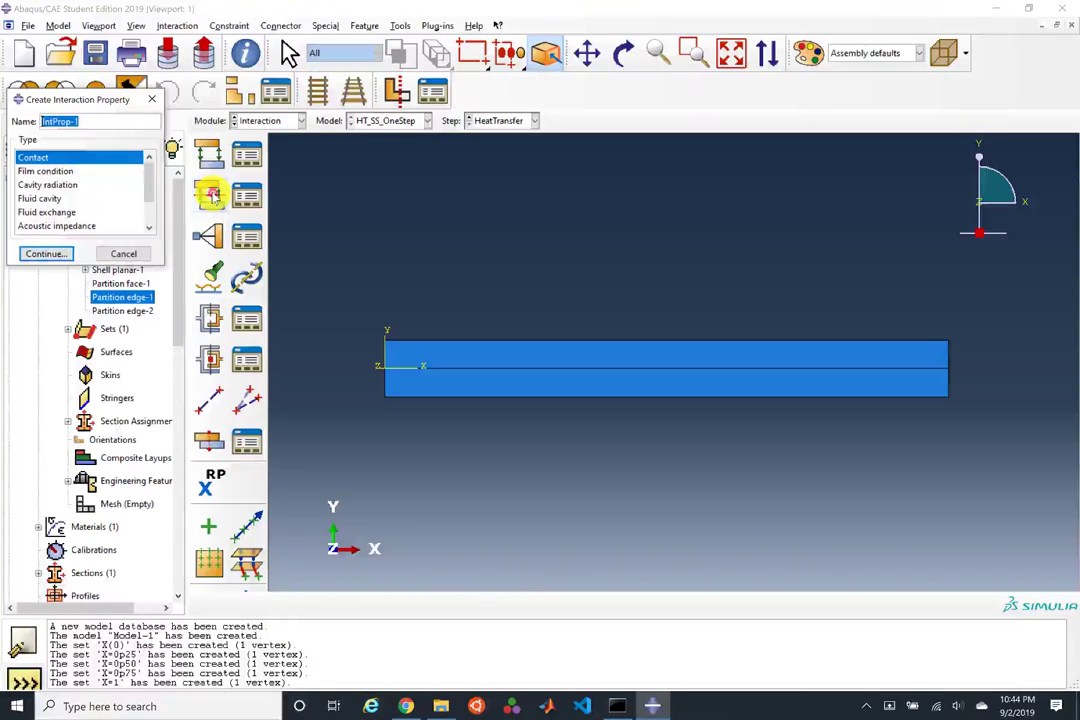
click(63, 171)
click(62, 254)
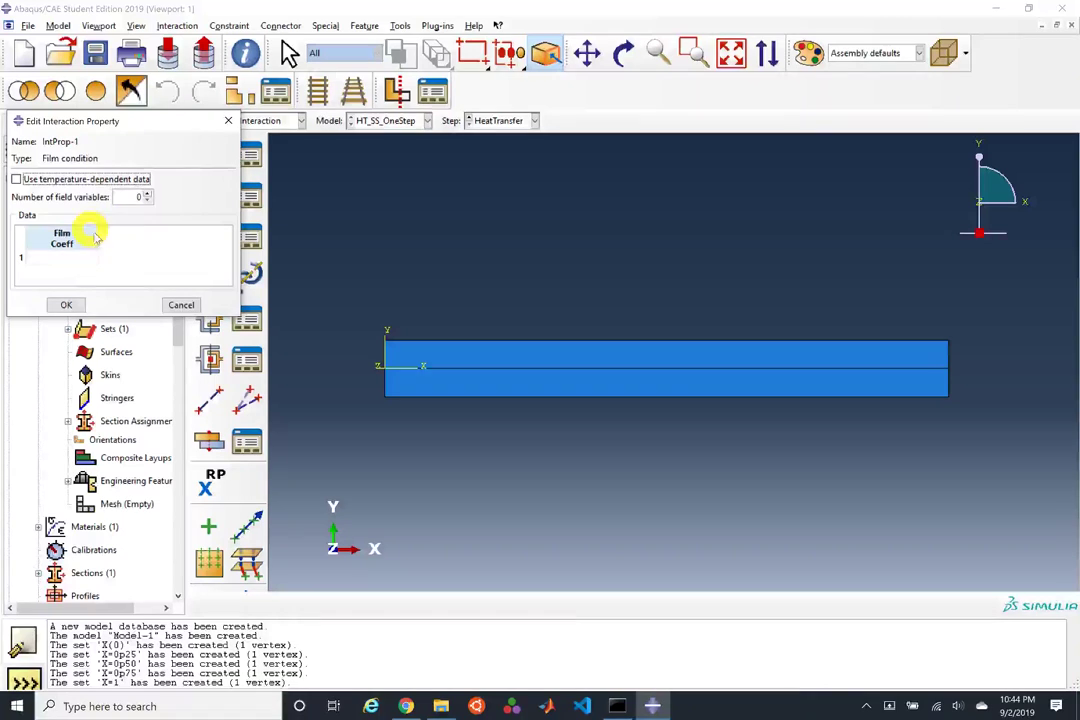
click(181, 304)
click(208, 195)
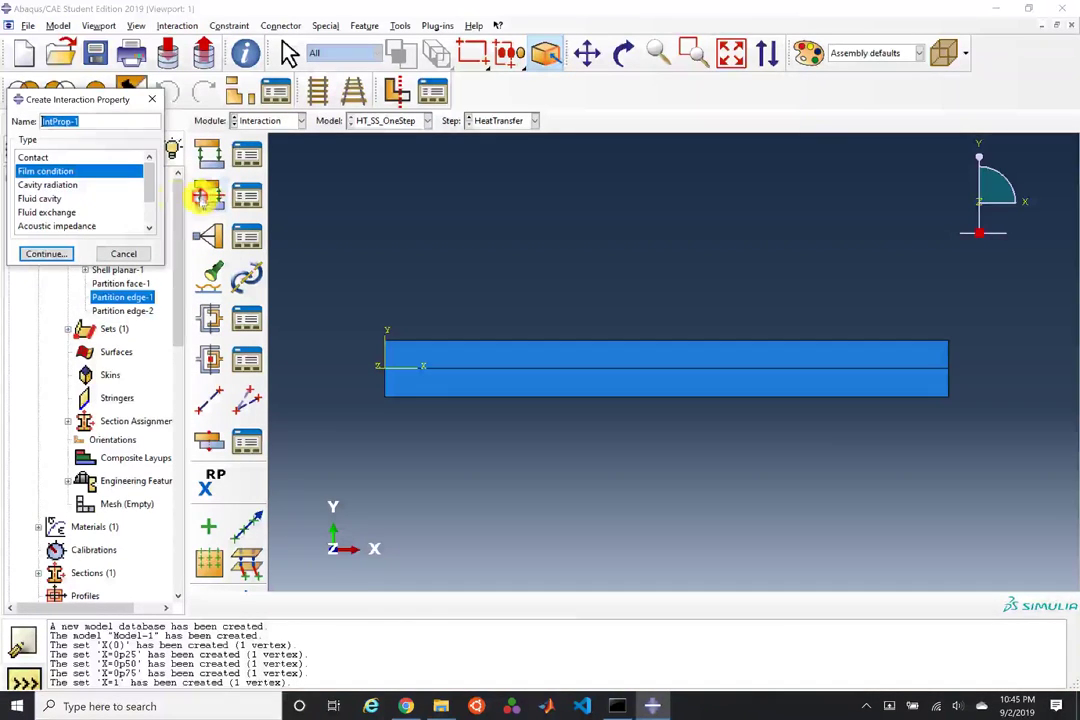
click(145, 184)
click(151, 214)
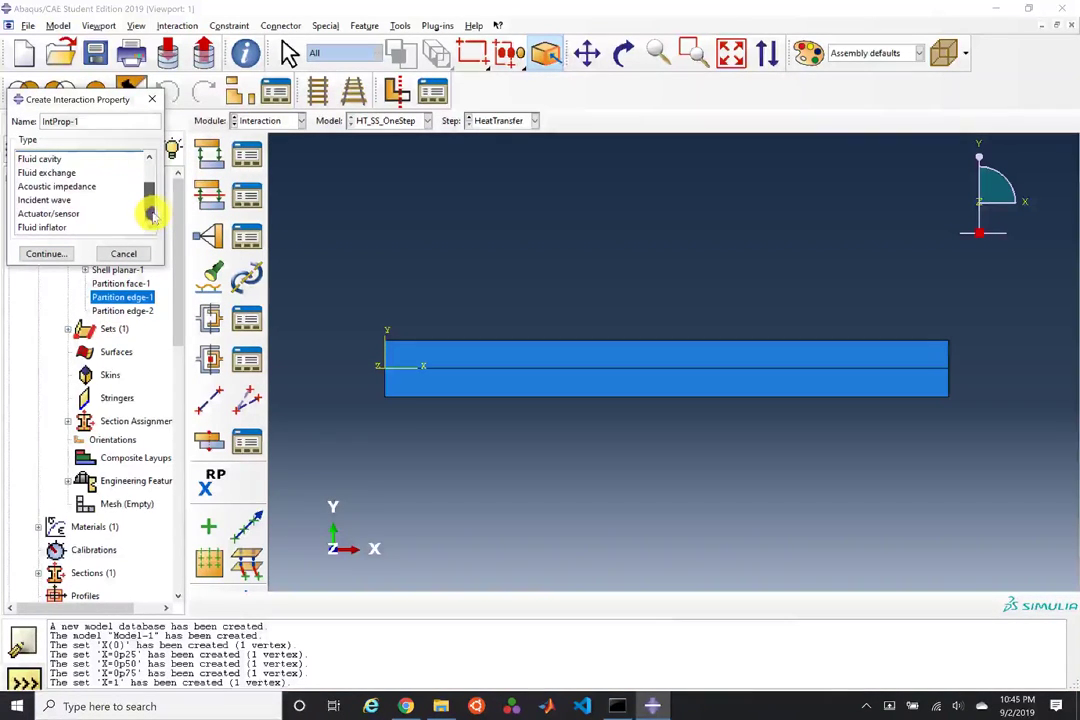
drag(151, 214, 152, 181)
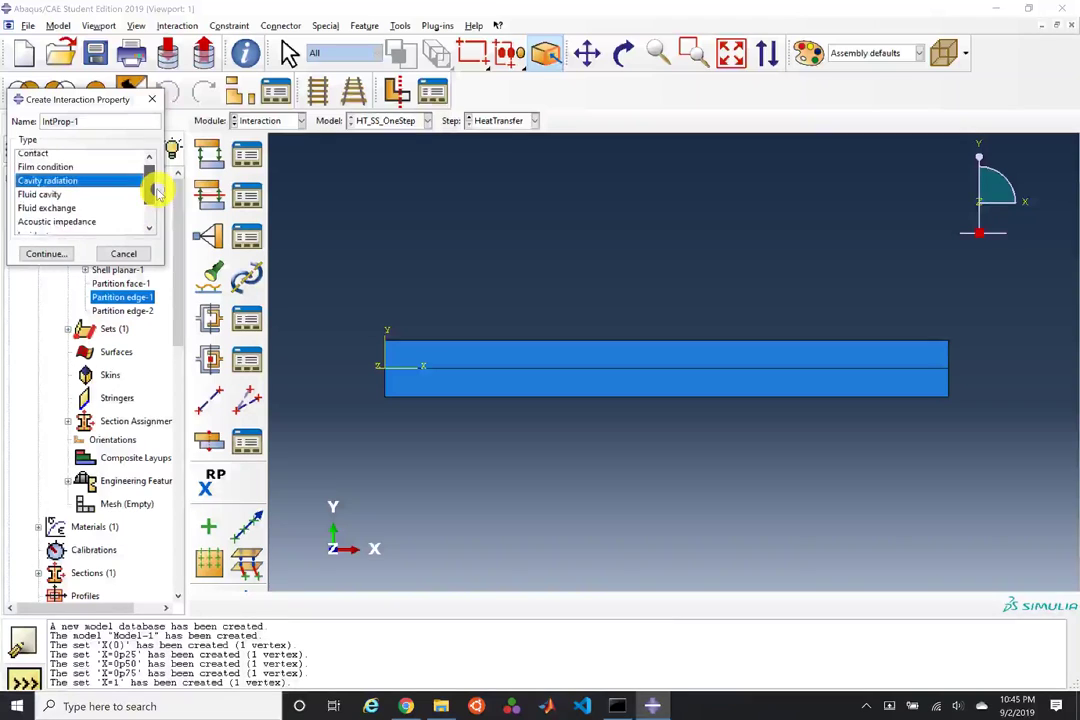
click(128, 253)
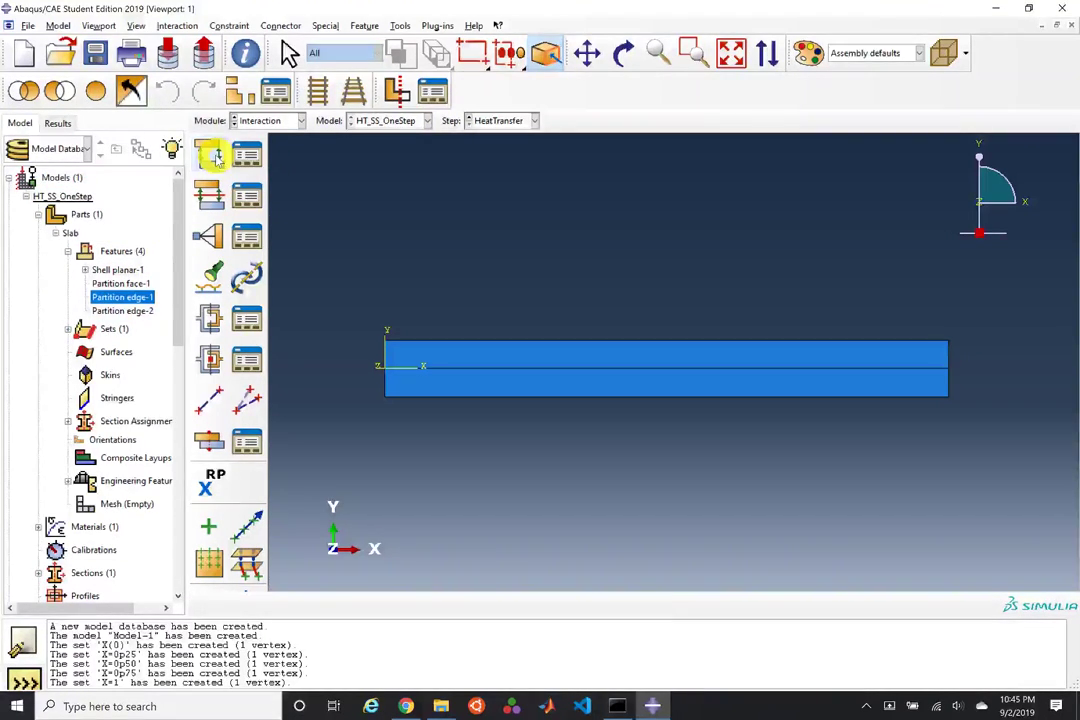
Step: Examine the surface film condition settings for the slab's upper edge in the HeatTransfer step without creating the interaction
click(215, 155)
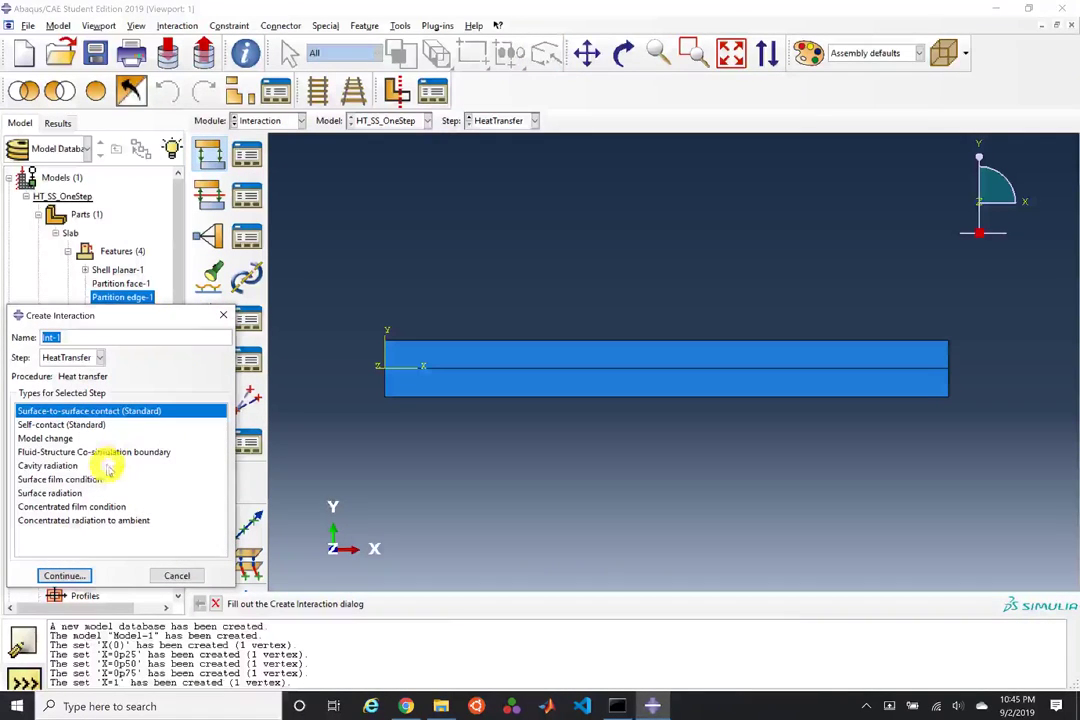
double_click(75, 480)
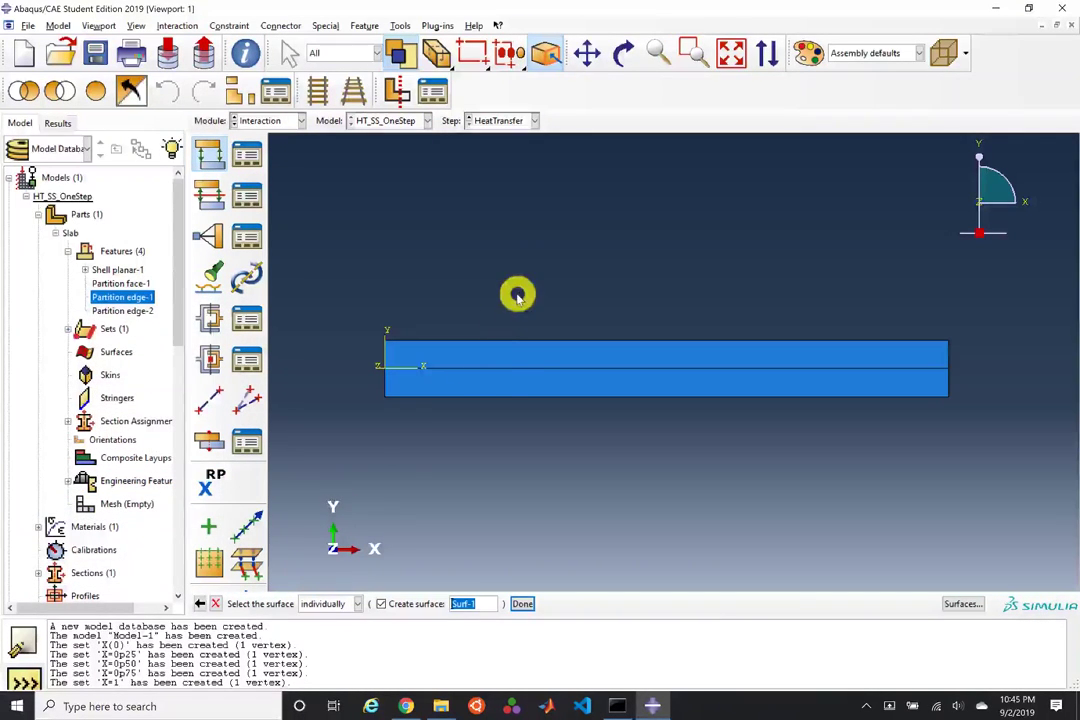
click(513, 341)
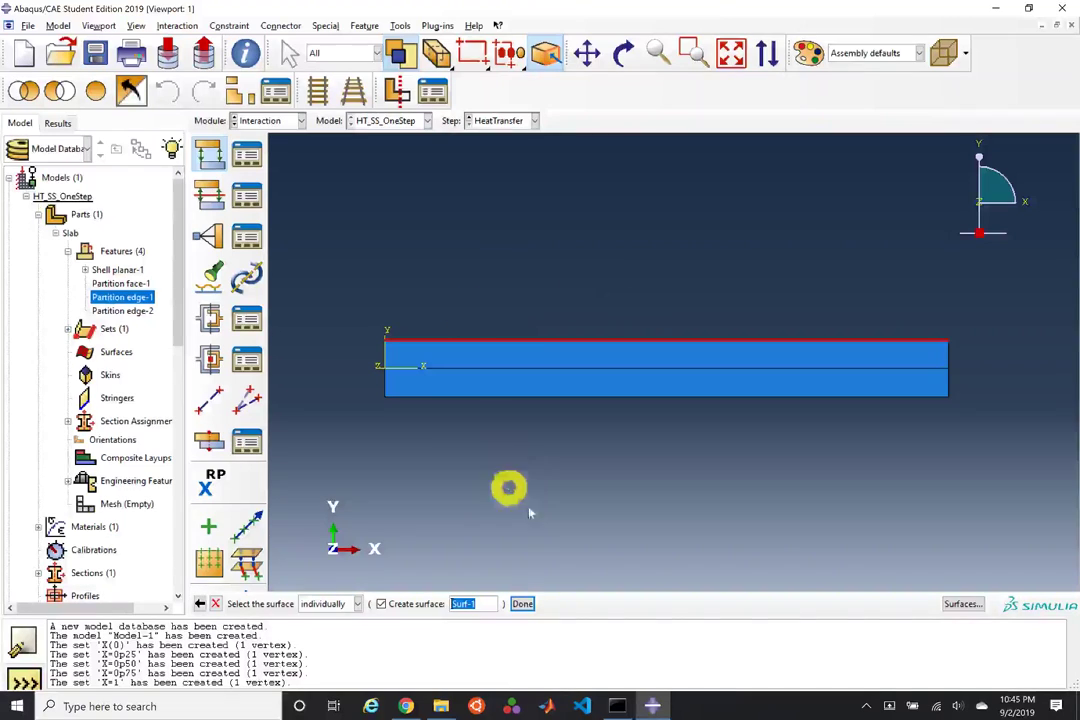
click(522, 603)
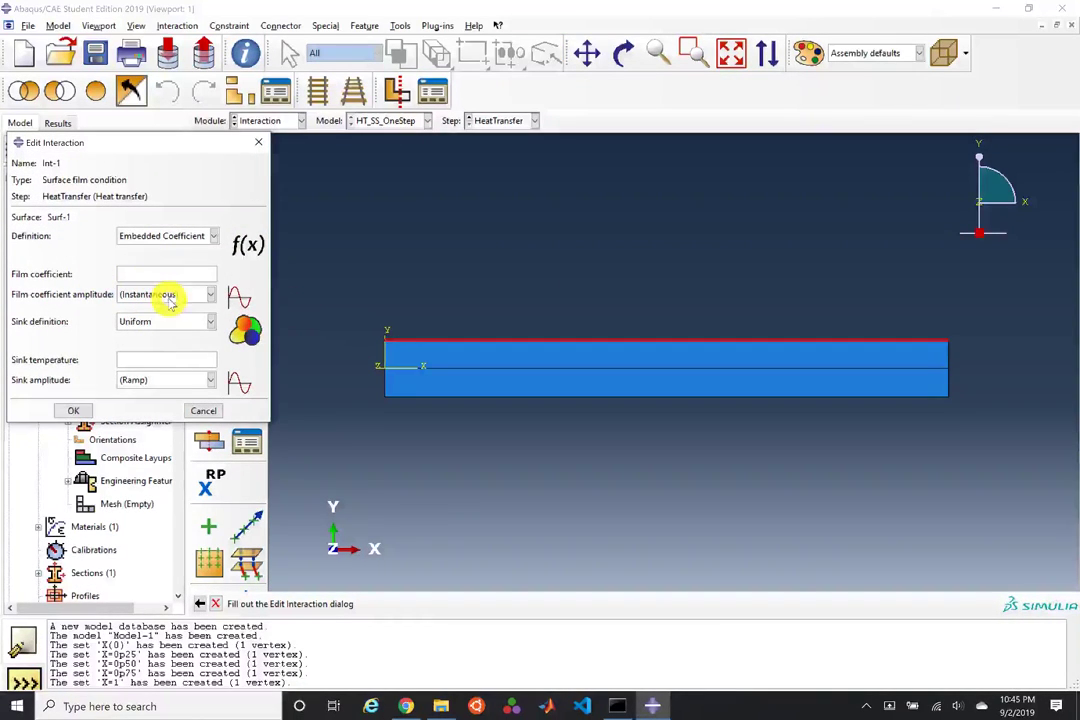
click(195, 411)
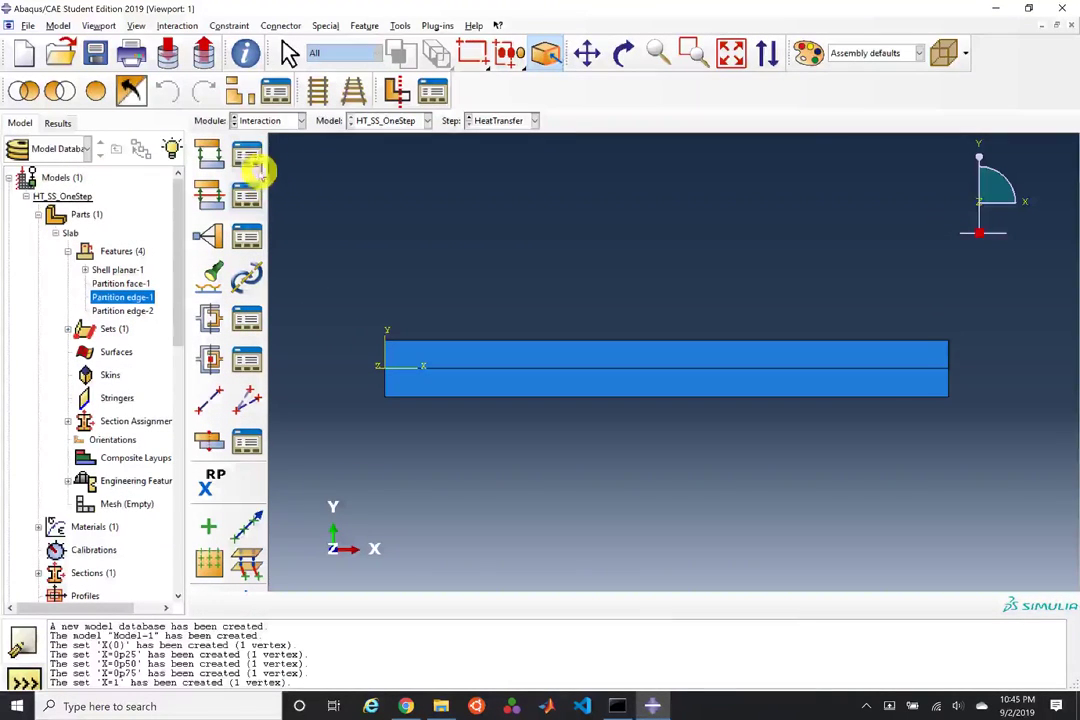
Step: Switch to the Load module and set the absolute zero temperature to -273.15 in the attributes of model HT_SS_OneStep
click(270, 122)
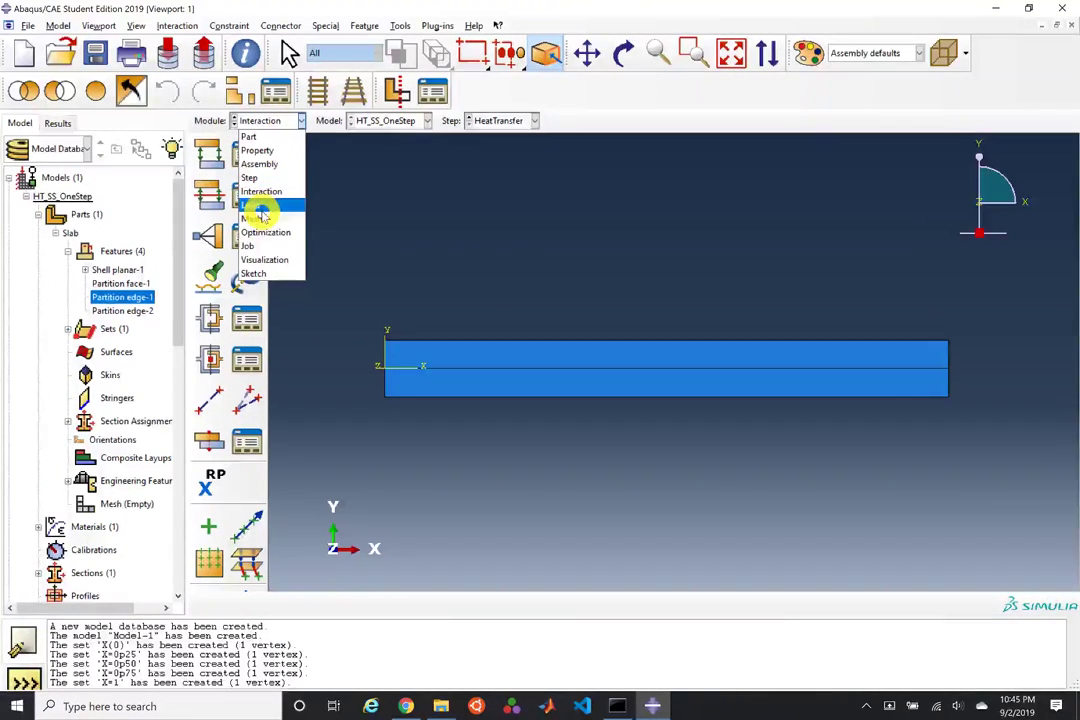
click(262, 207)
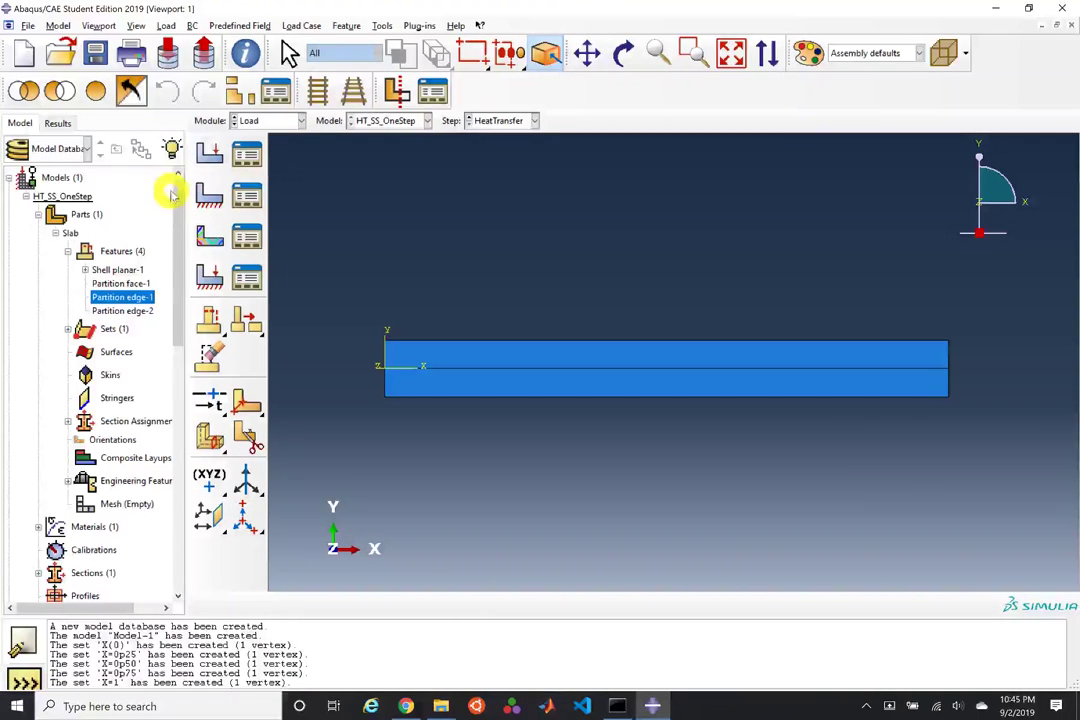
click(52, 196)
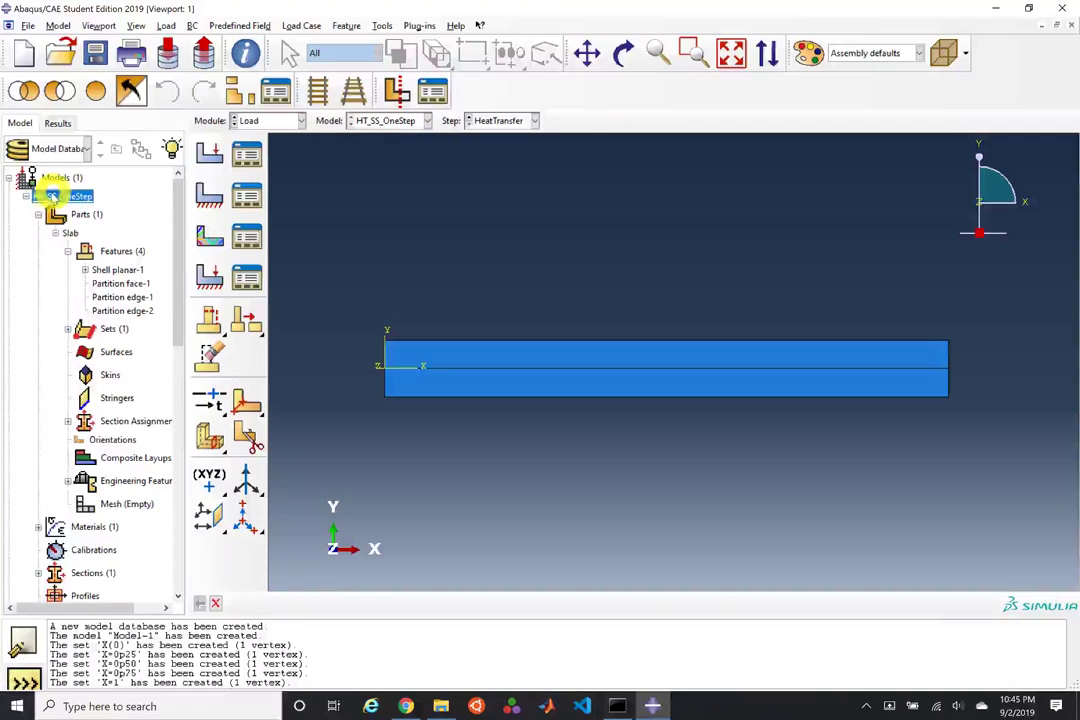
double_click(52, 198)
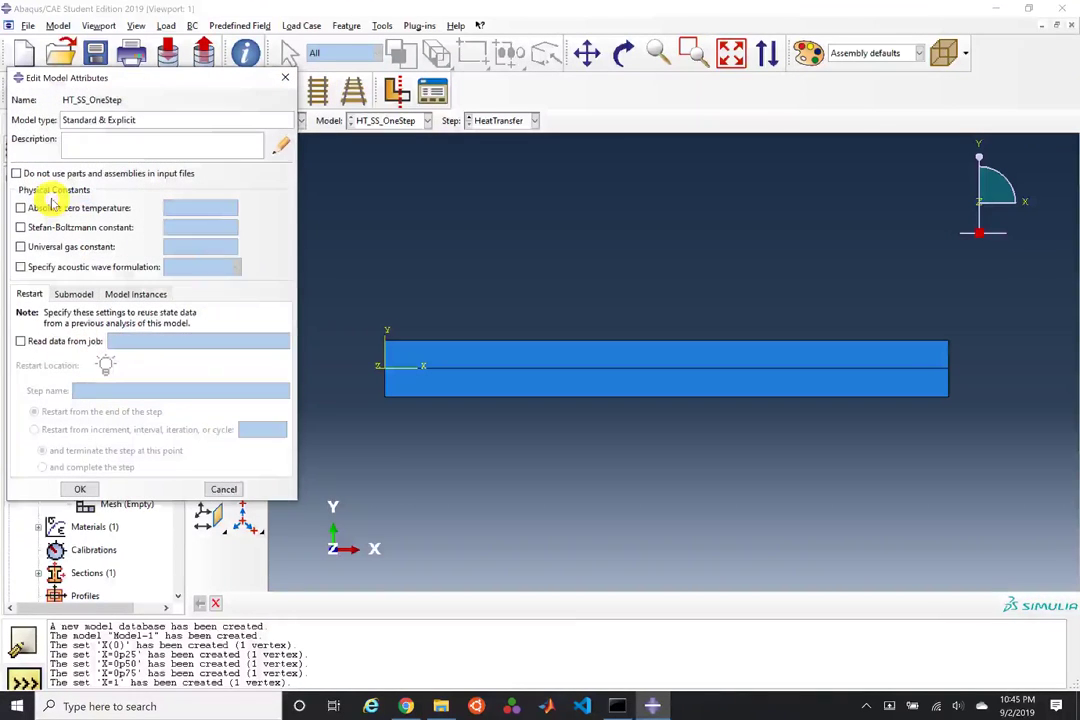
click(85, 209)
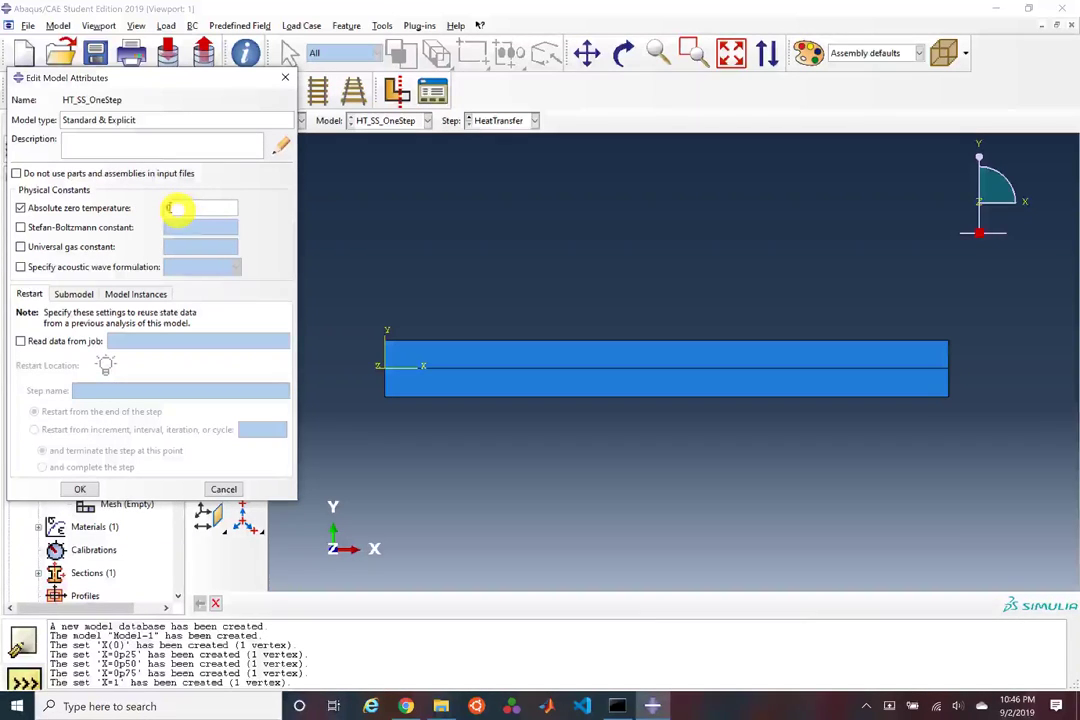
text(0)
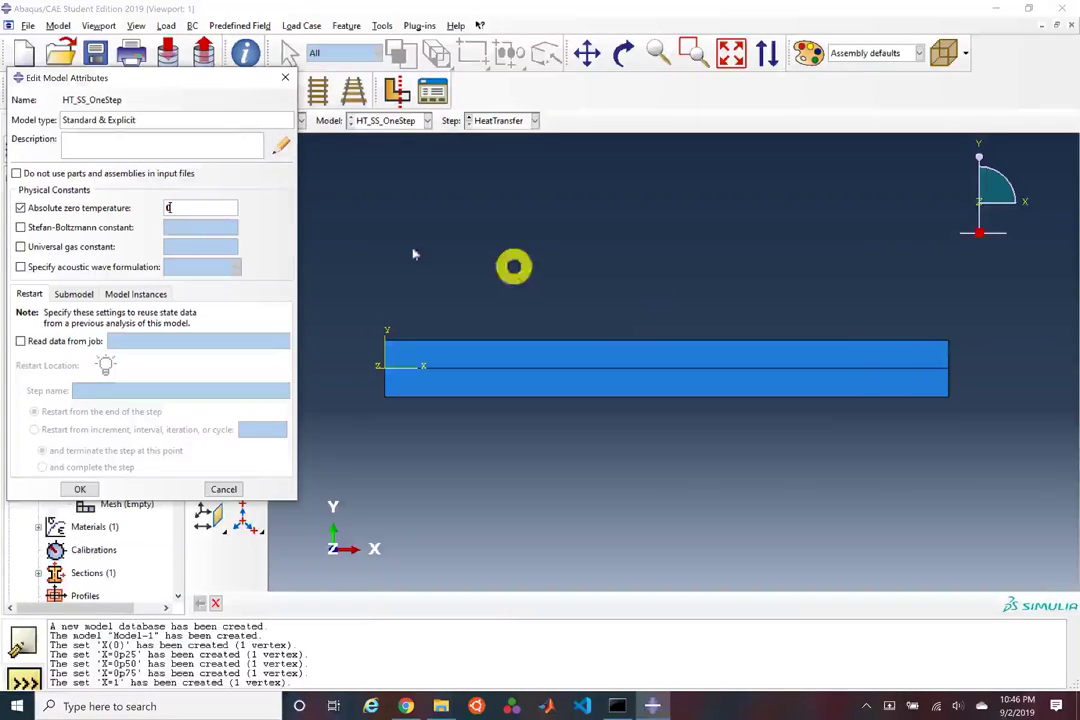
double_click(222, 209)
text(-273)
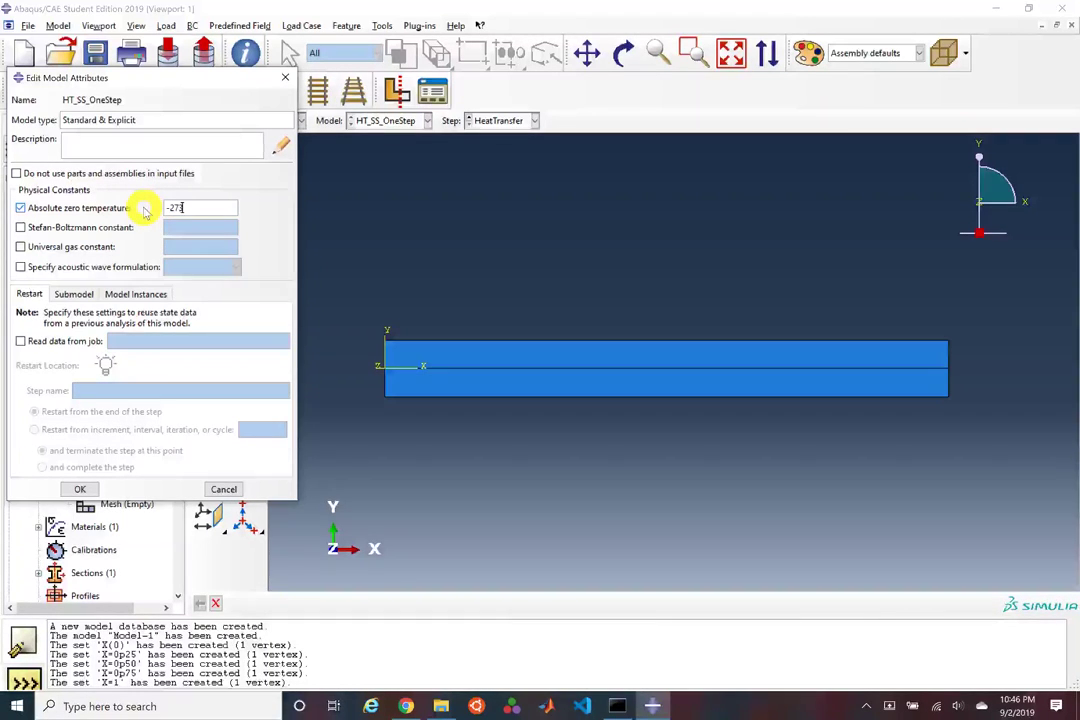
text(.15)
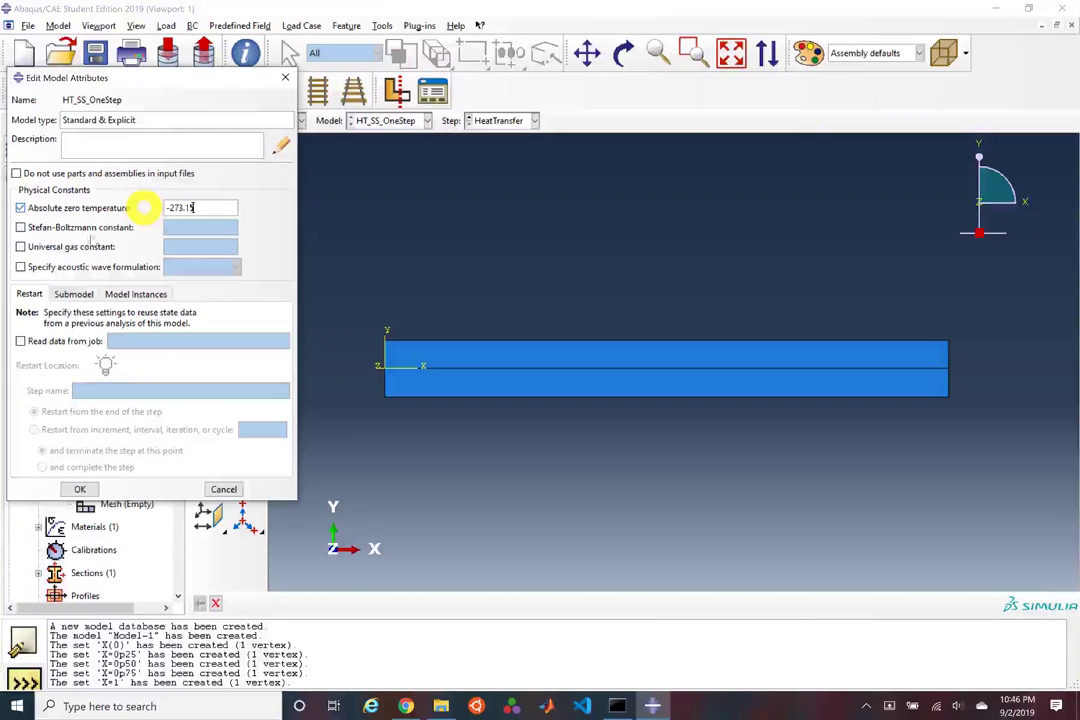
click(80, 489)
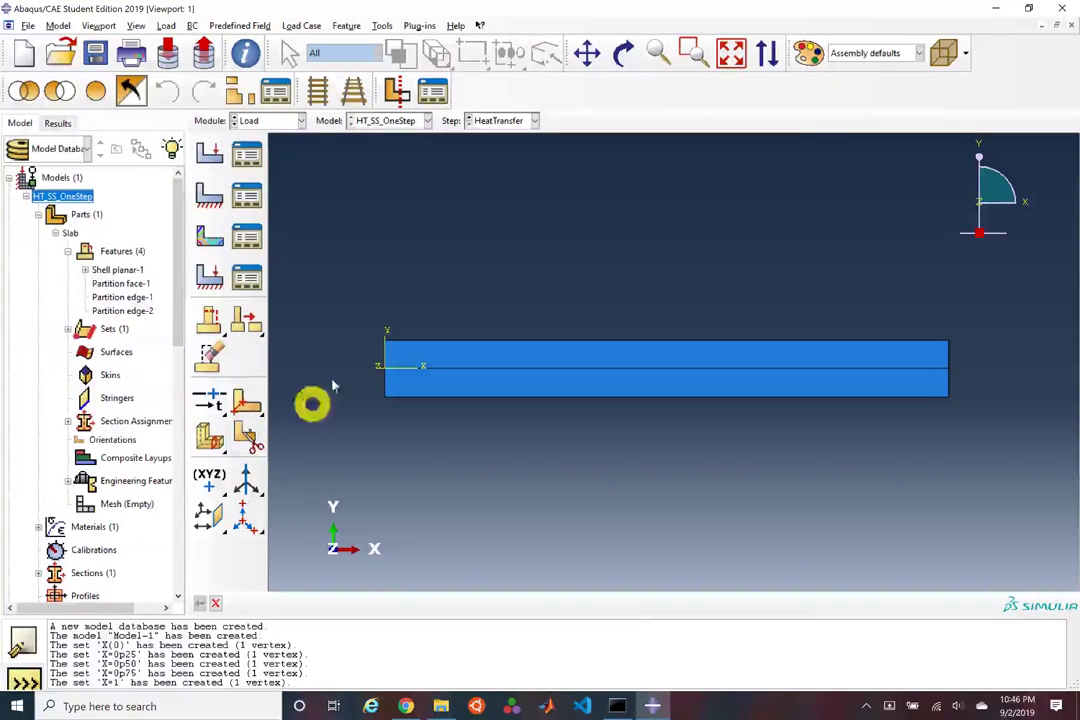
Step: Define a Temperature boundary condition named JumpTemperature in the HeatTransfer step and proceed to its region selection
click(67, 251)
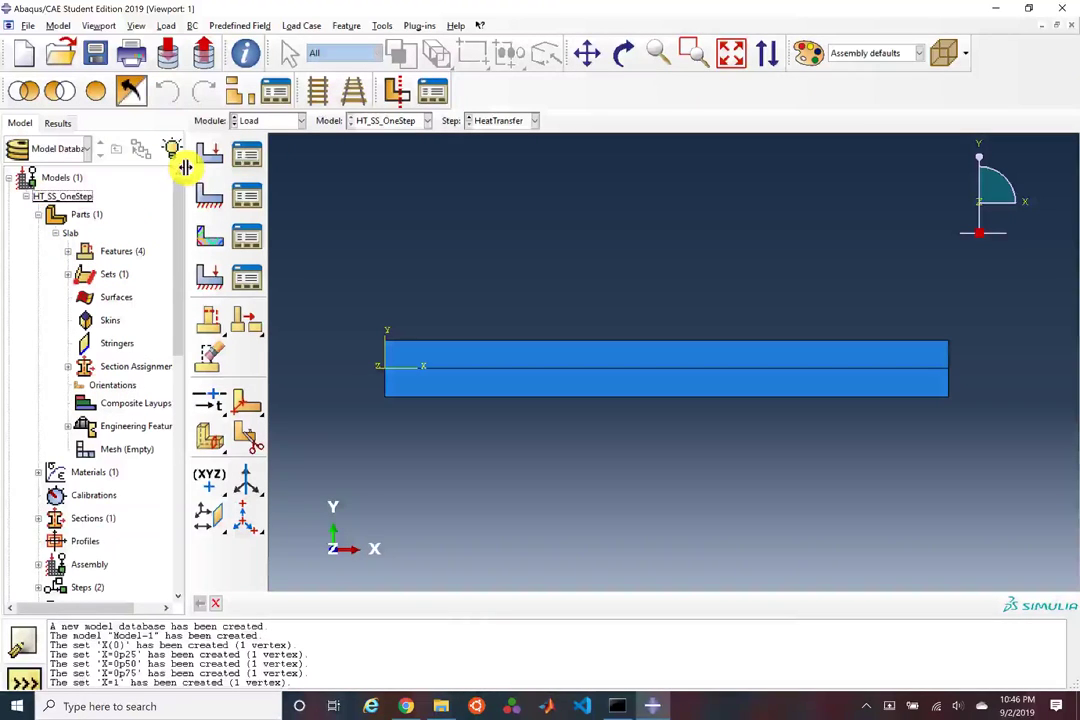
click(261, 121)
click(263, 121)
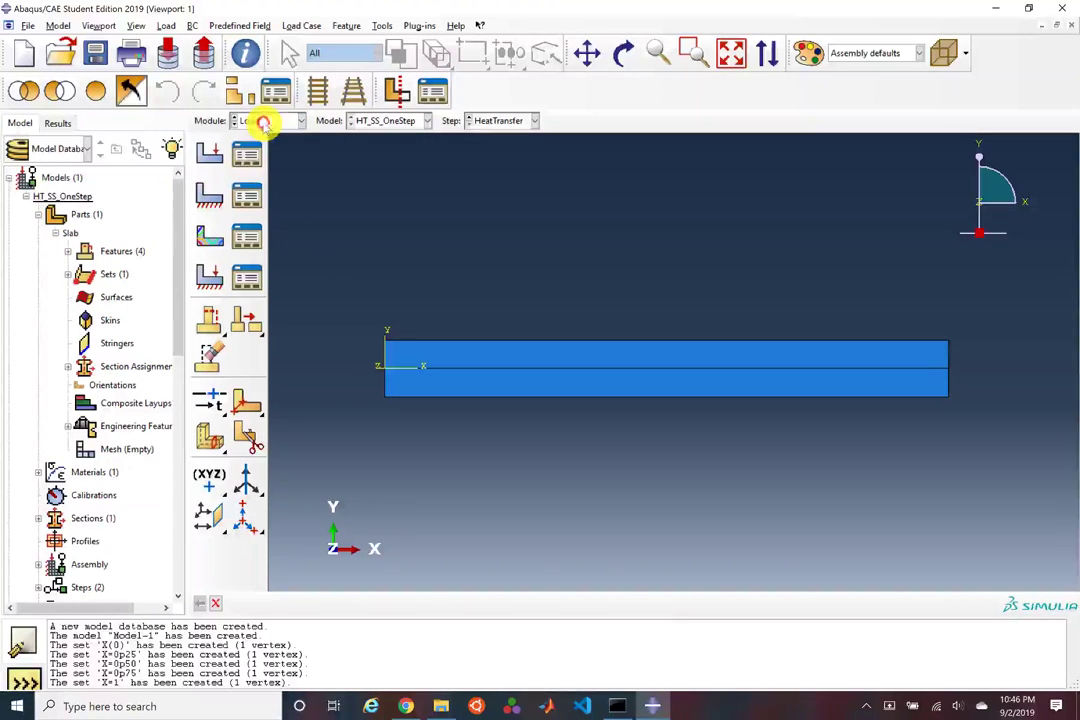
click(210, 205)
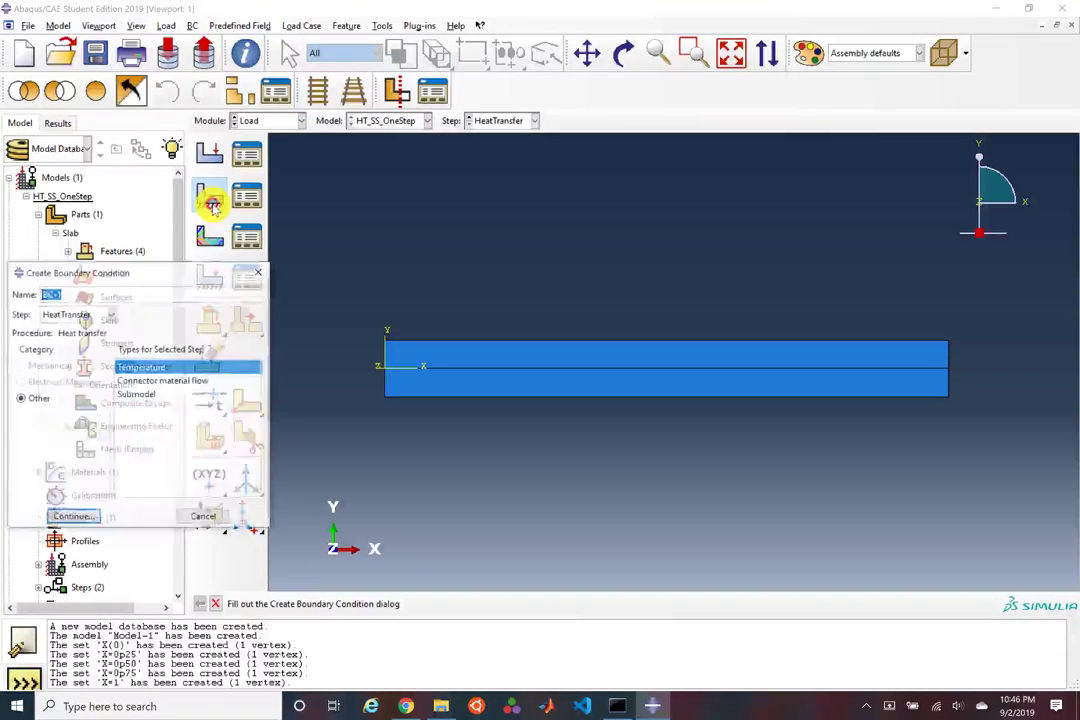
click(68, 293)
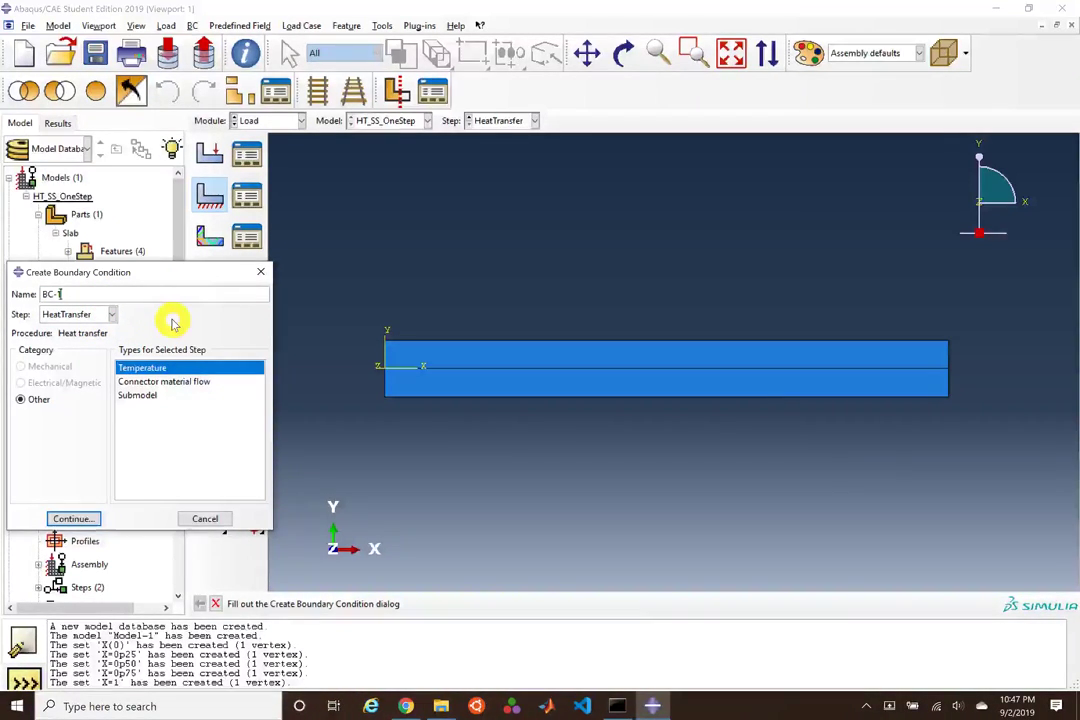
key(BackSpace)
key(BackSpace)
text(J)
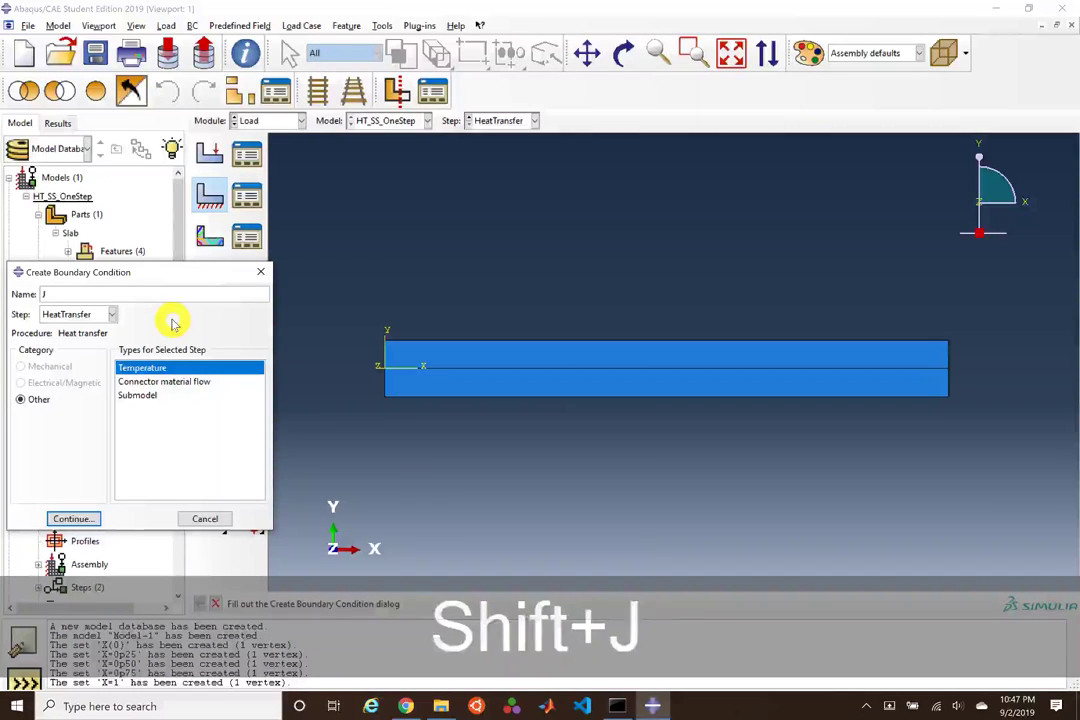
text(umpTemperature)
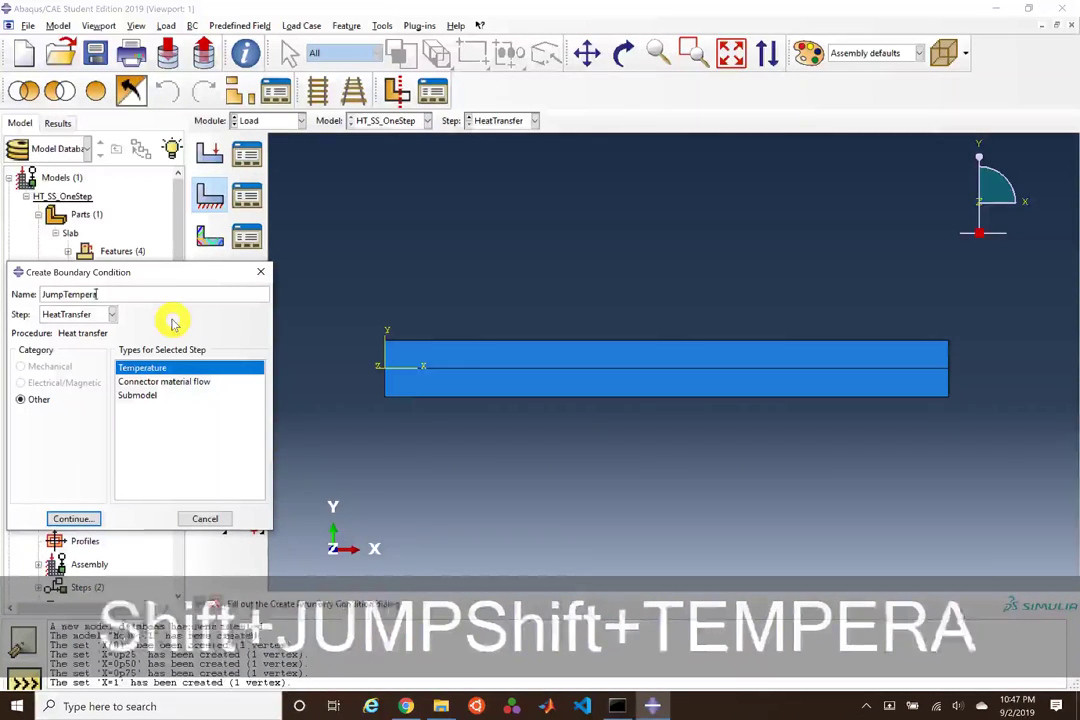
click(78, 519)
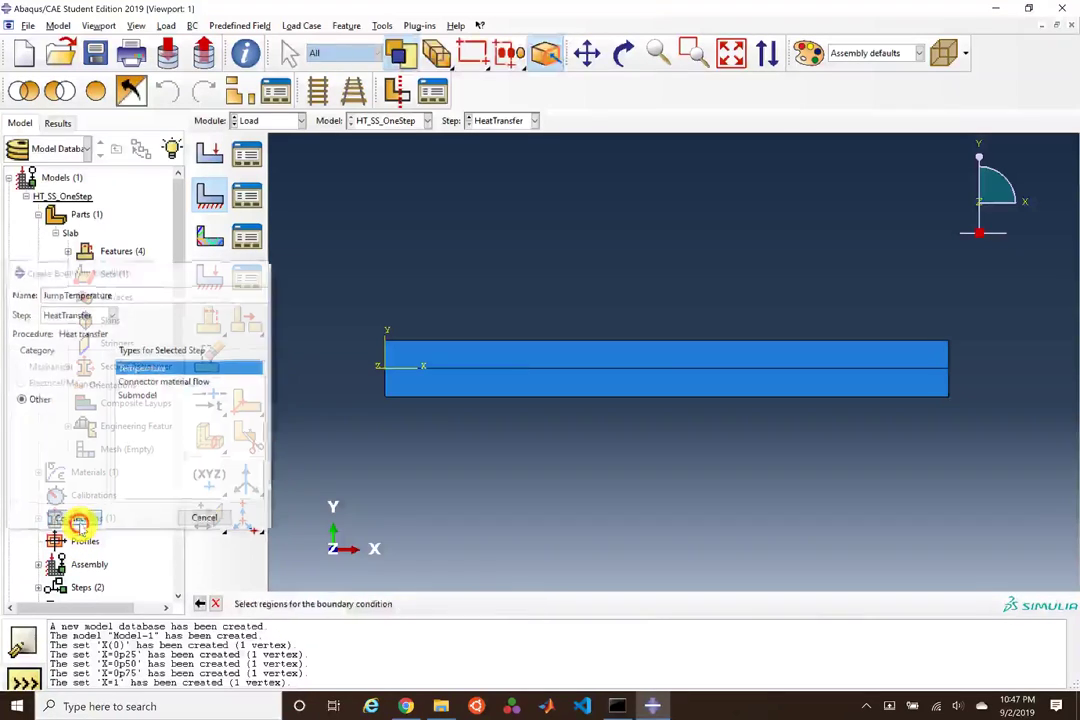
Step: Select the slab's left edge as the boundary condition region and name its set X=0
click(386, 358)
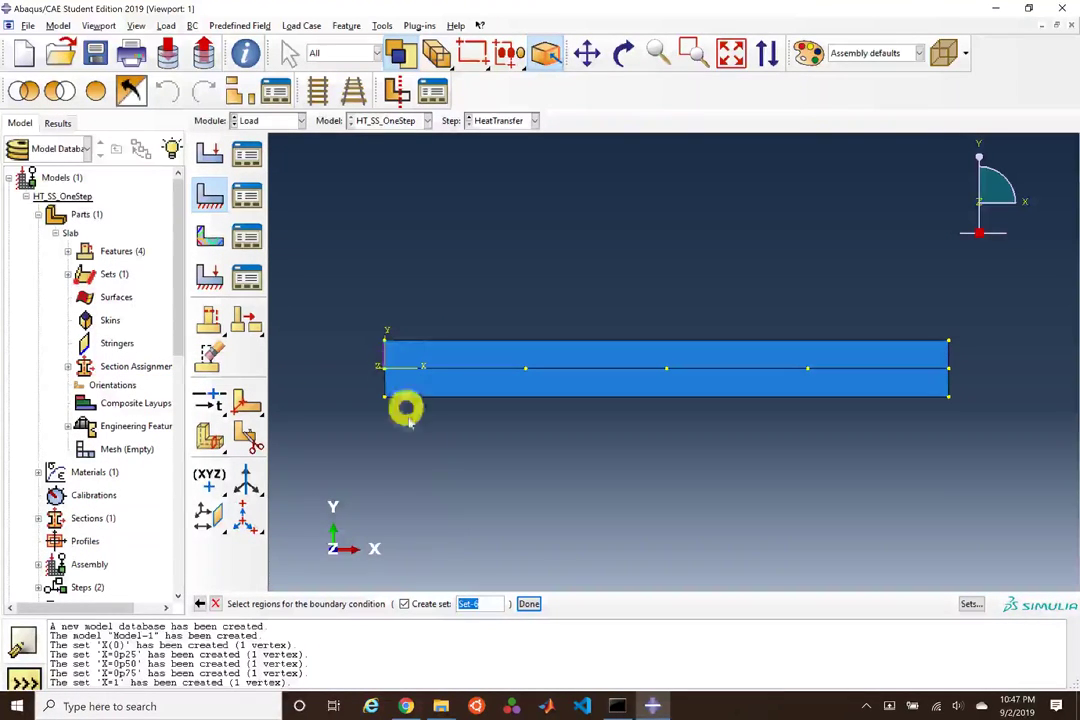
text(X=0)
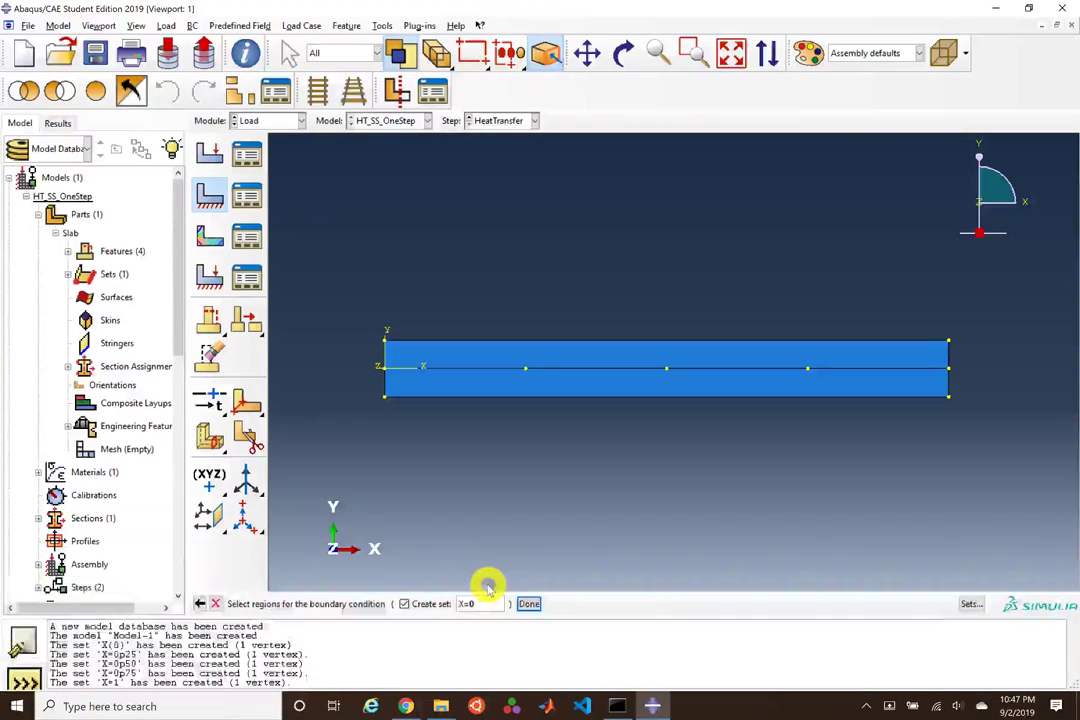
Step: Apply the JumpTemperature condition to the slab's two edges at X=0 as set X=0_Surface, with a magnitude of 1
key(shift)
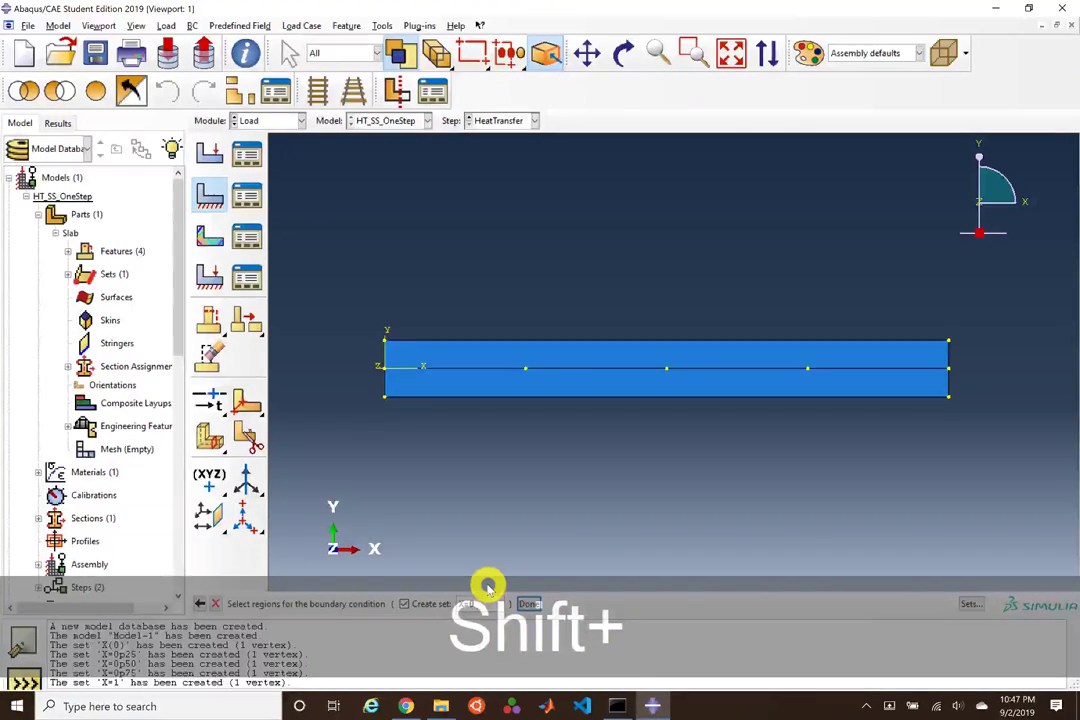
text(_Se)
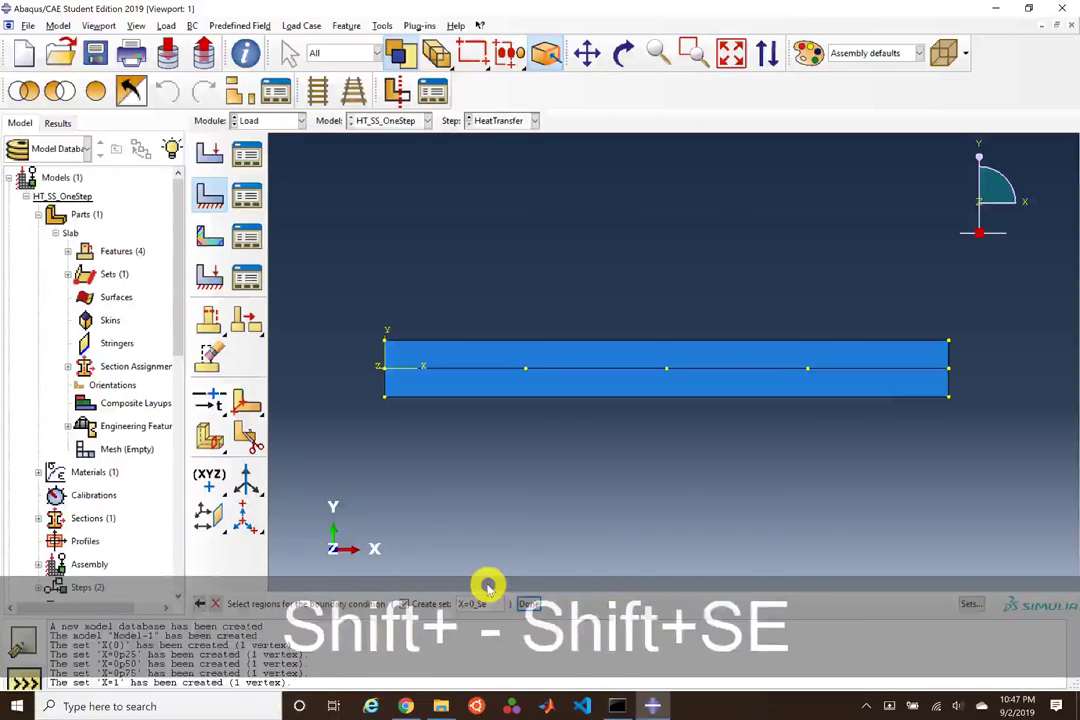
key(BackSpace)
text(ru)
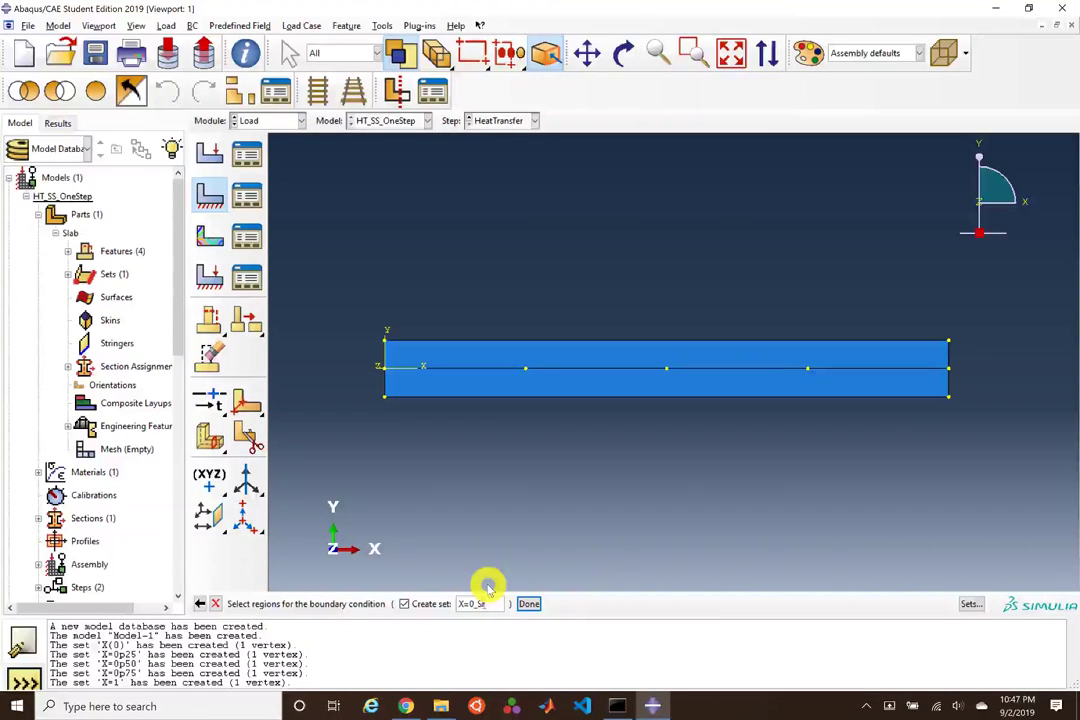
text(face)
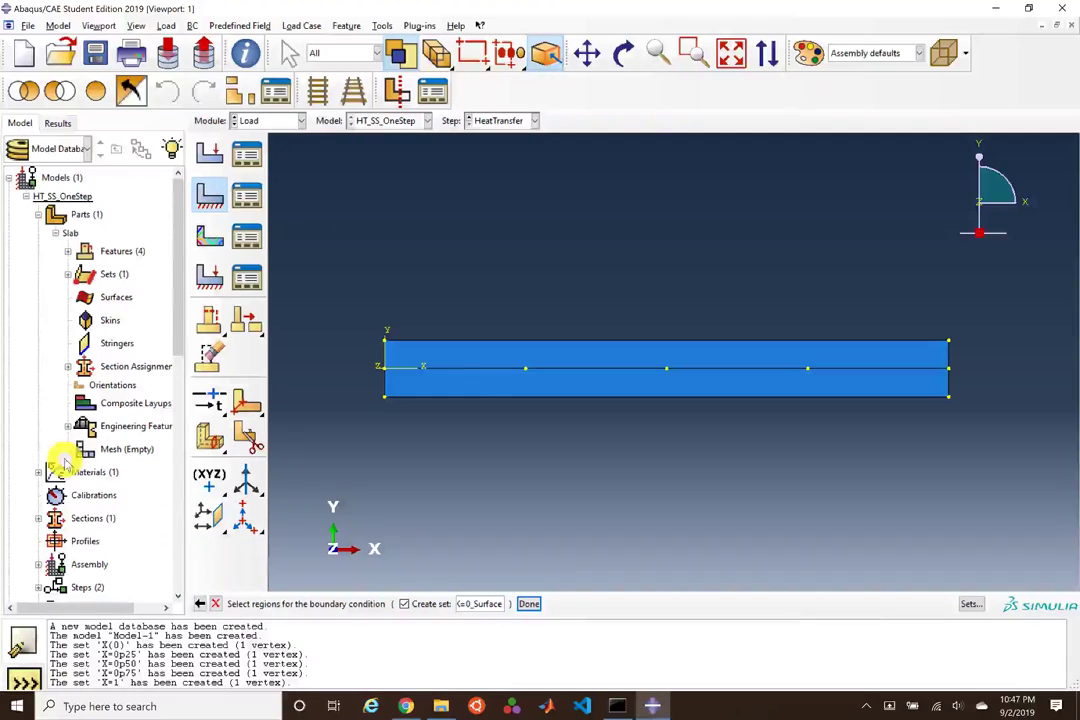
shift+click(383, 378)
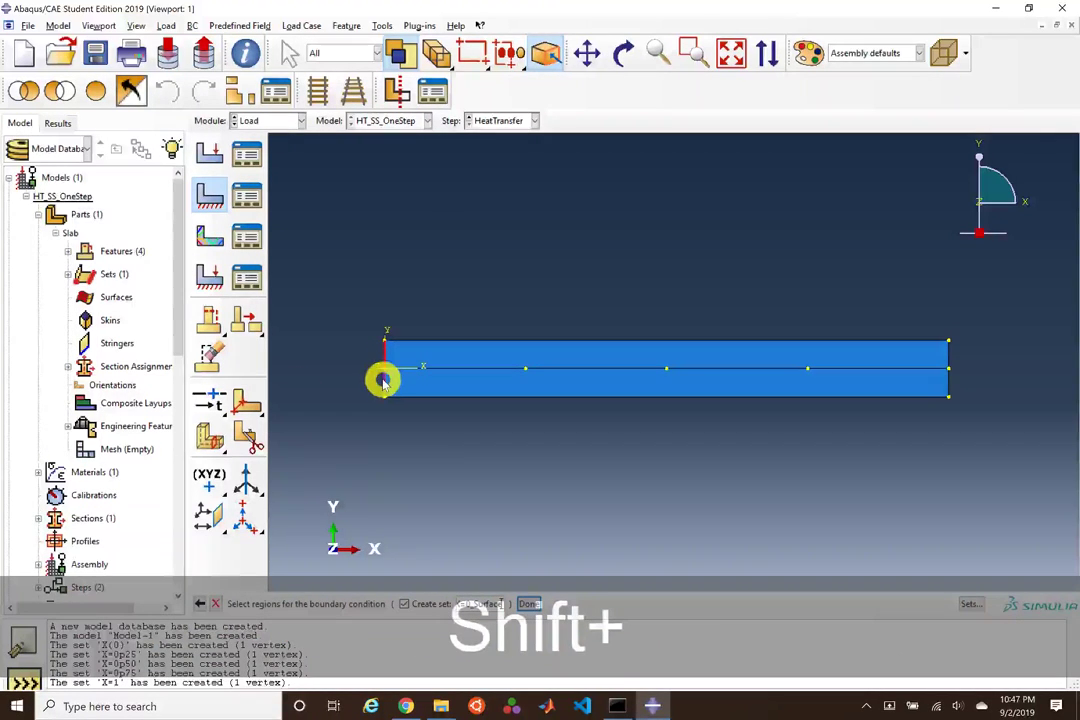
middle_click(463, 458)
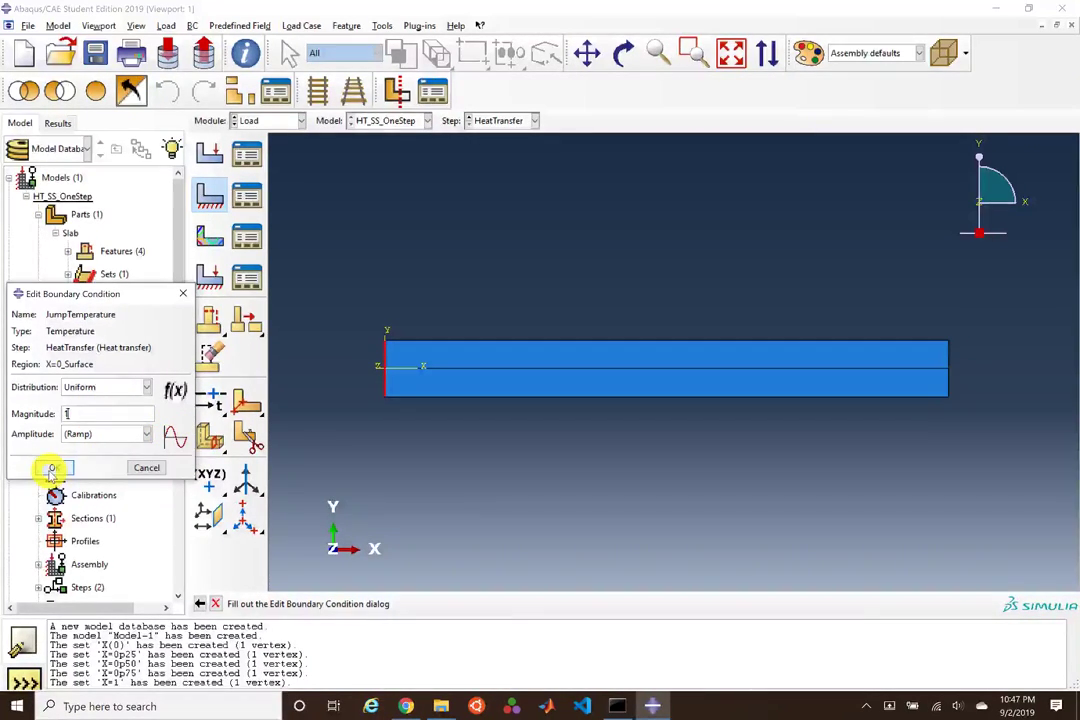
click(128, 434)
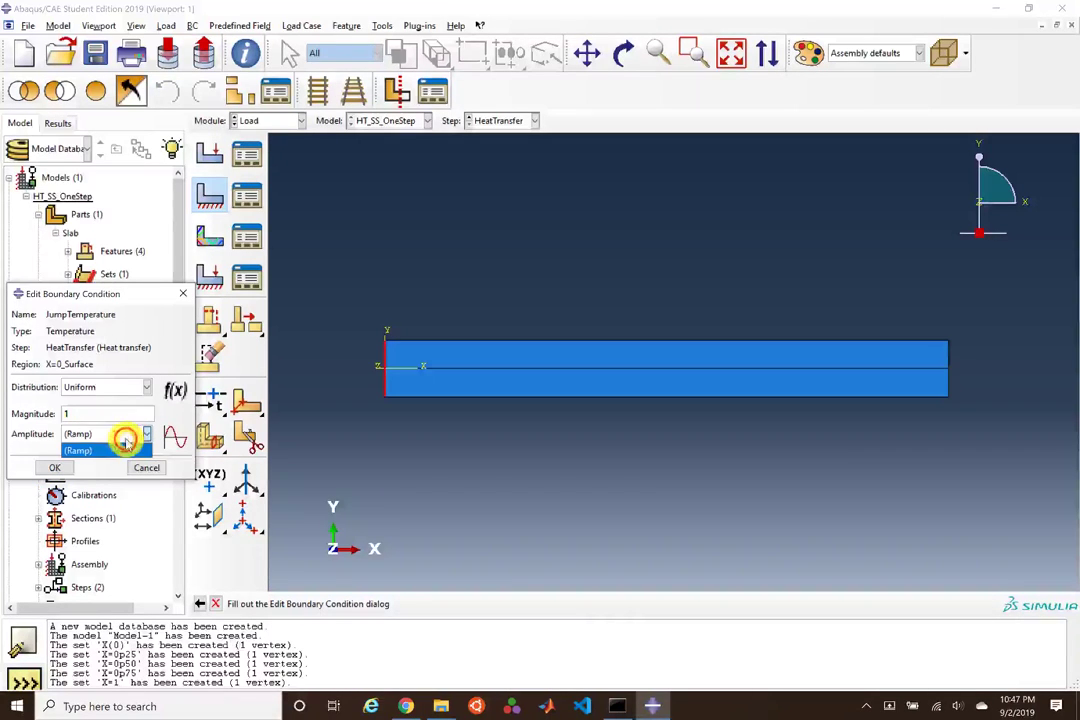
click(105, 441)
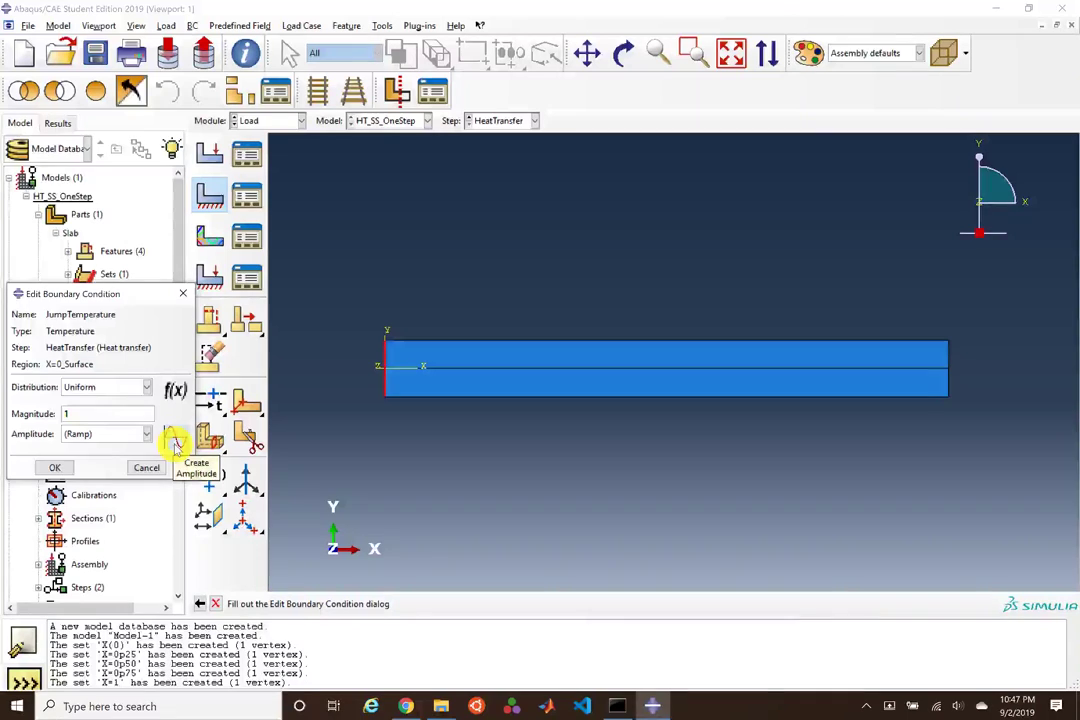
click(173, 441)
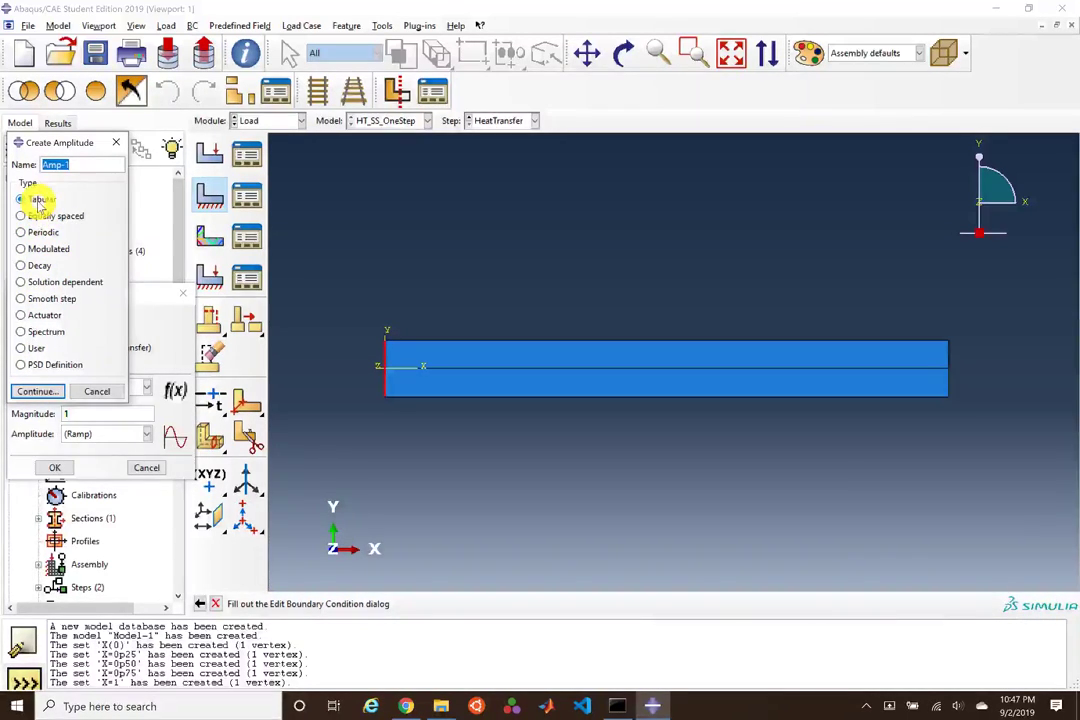
click(50, 390)
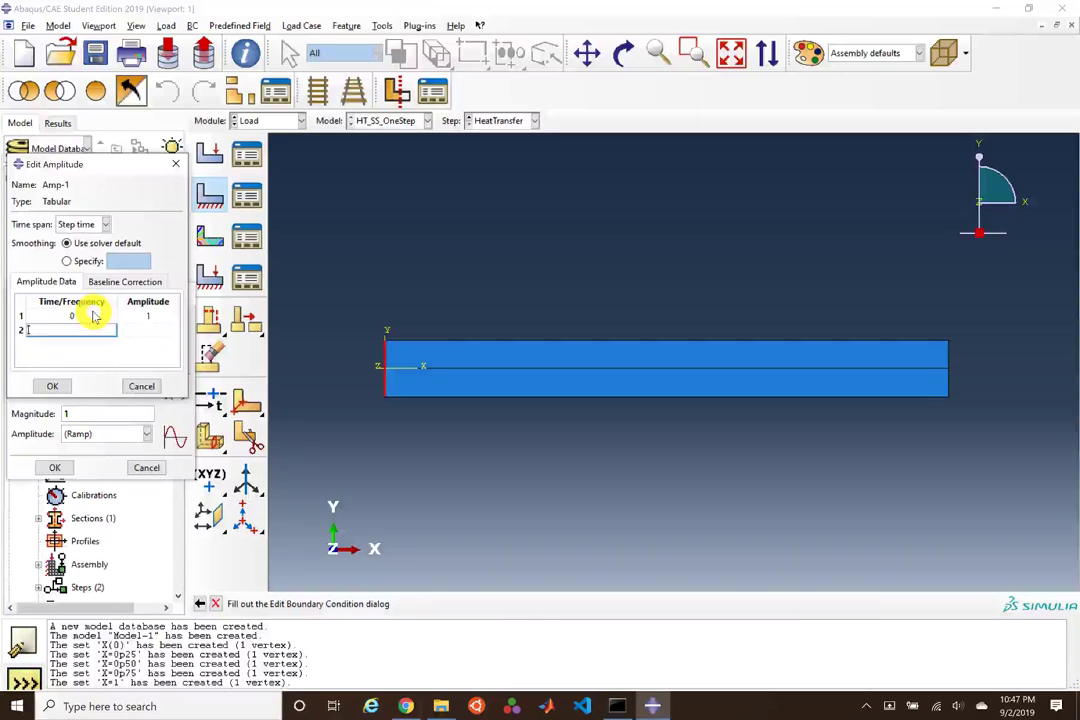
text(1)
key(Tab)
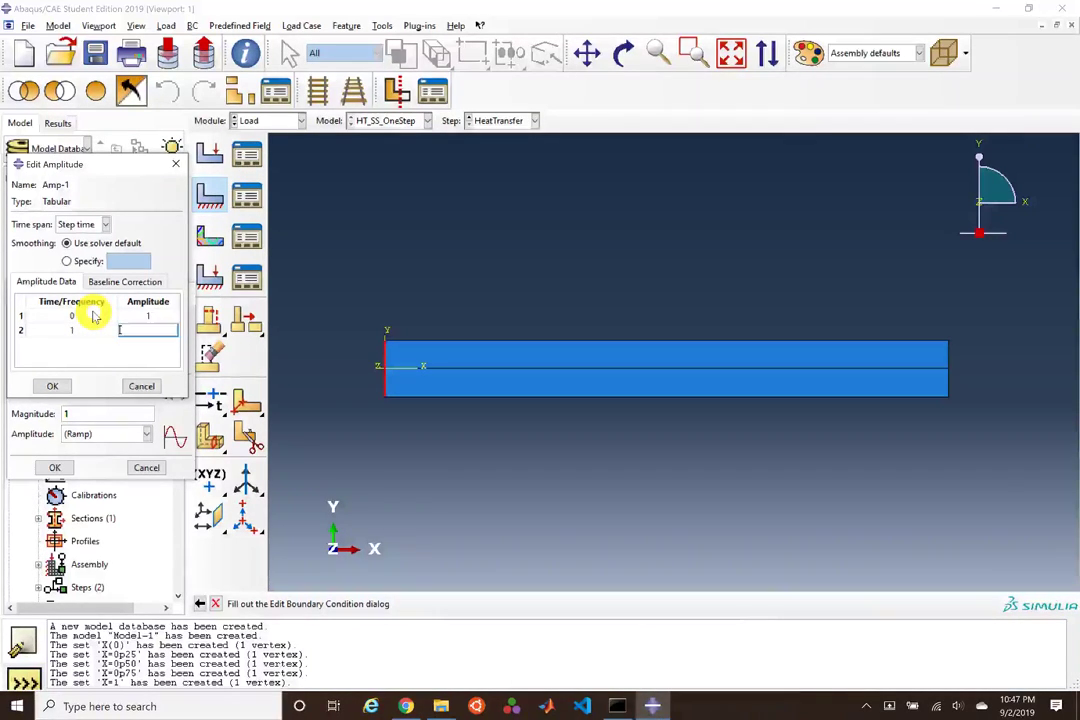
text(1)
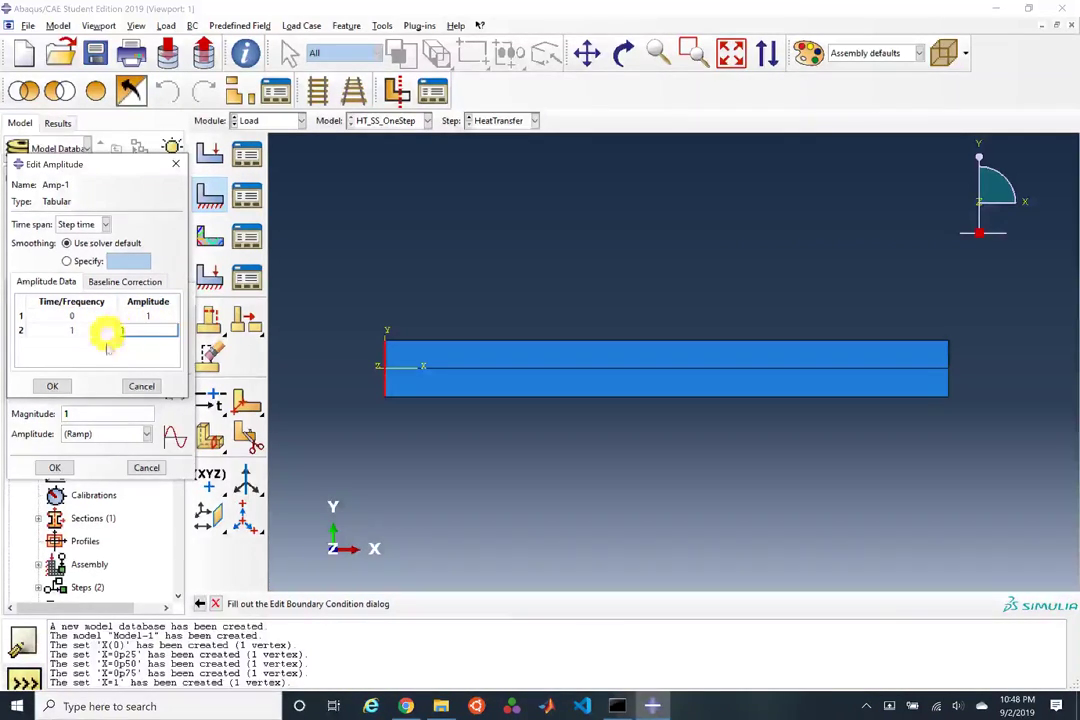
click(142, 386)
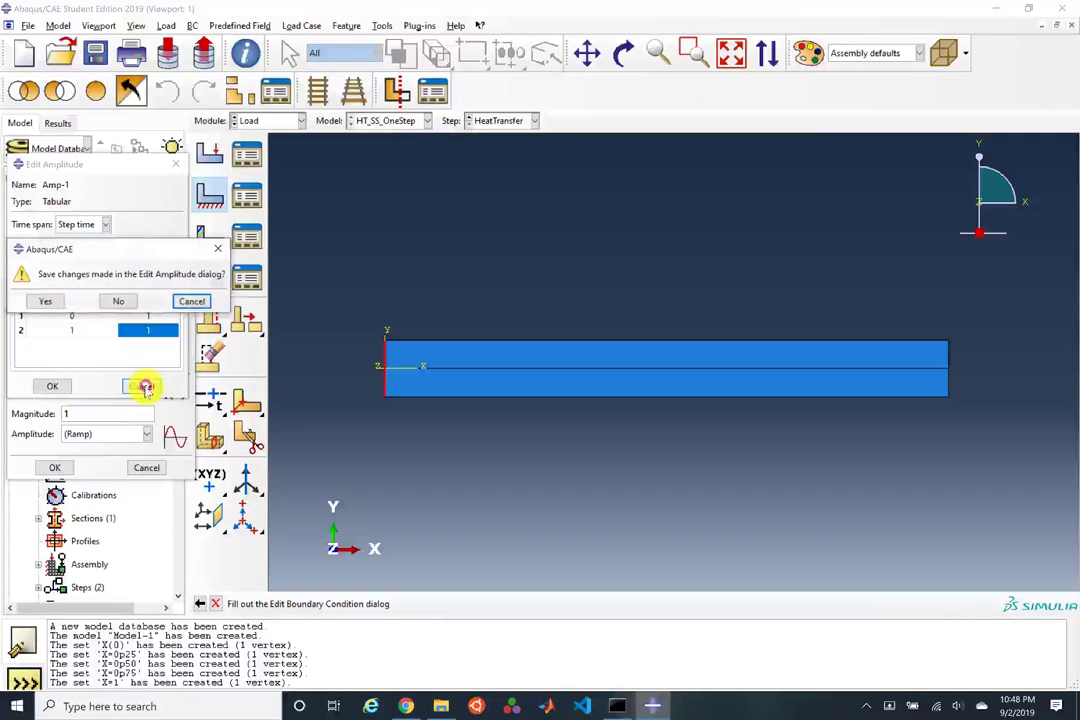
click(117, 302)
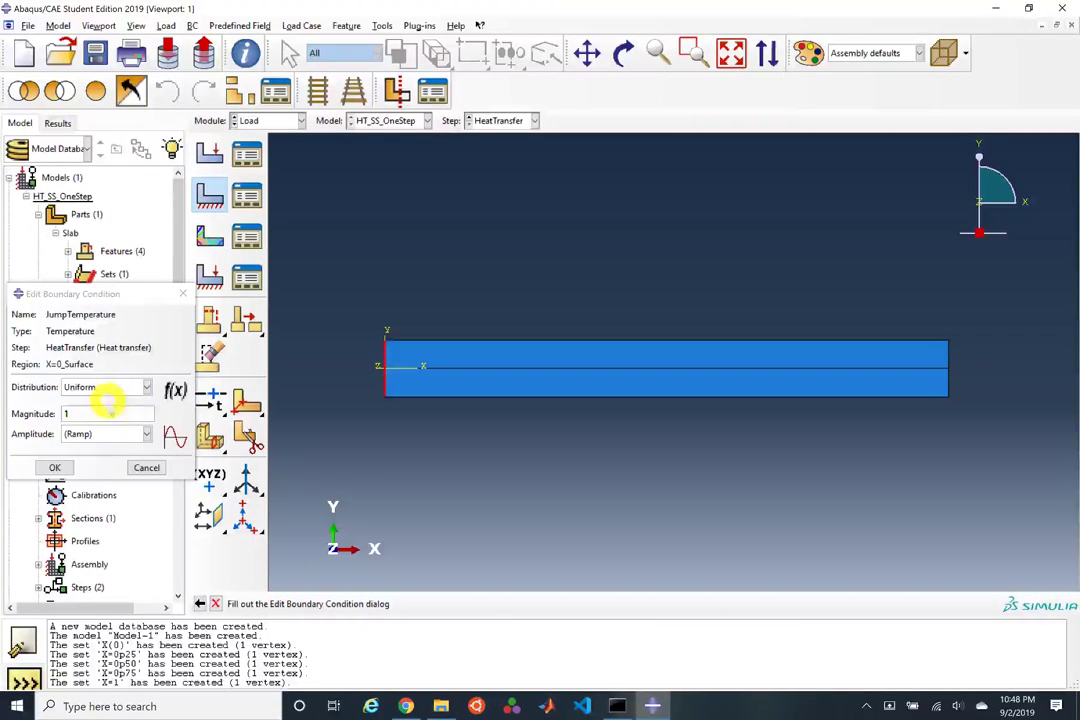
Step: Accept the JumpTemperature condition and create a Temperature boundary condition named ZeroTemp in the HeatTransfer step
click(55, 467)
click(210, 196)
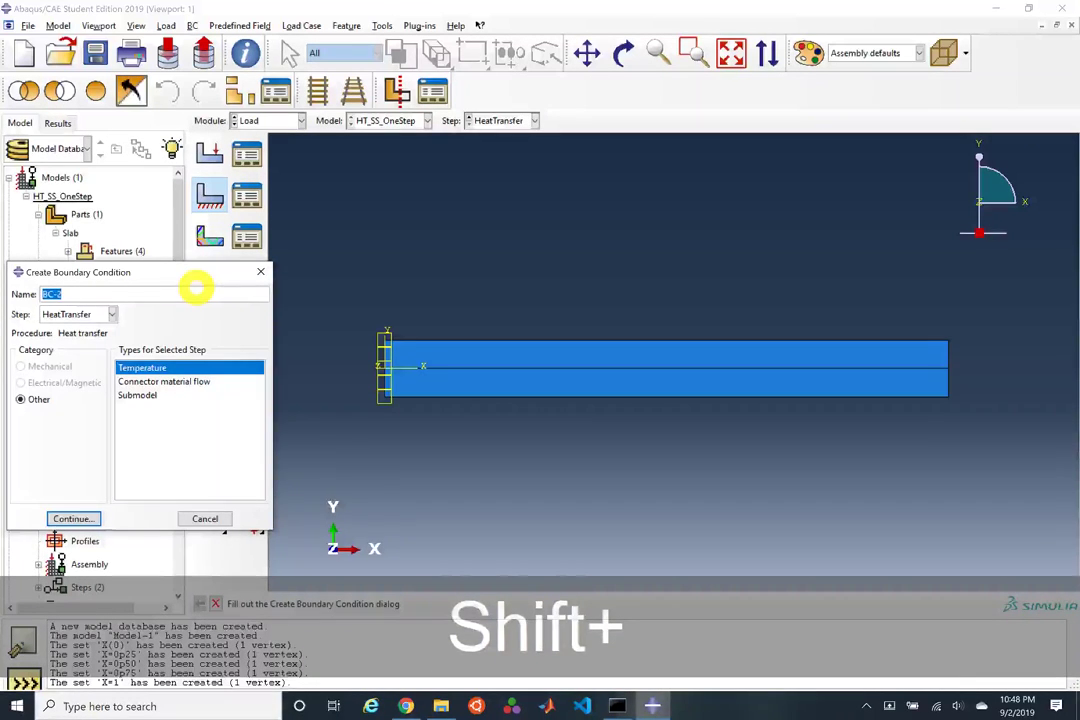
text(ZeroTemp)
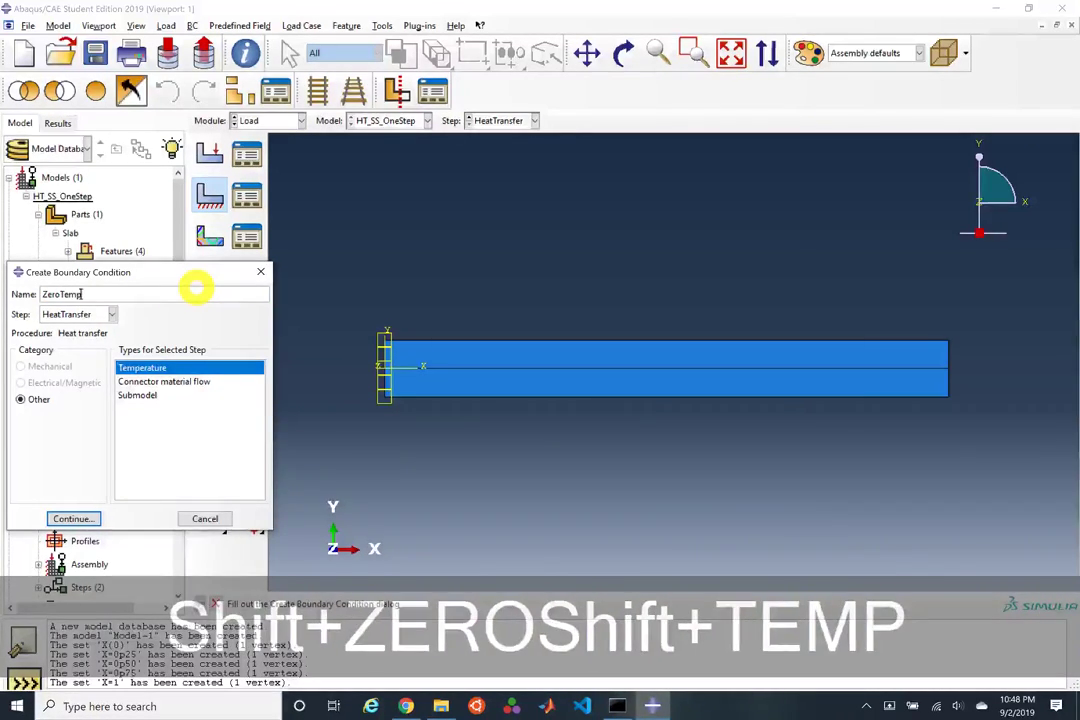
click(73, 521)
Step: Apply ZeroTemp to the slab's two end edges at X=1 as set X=1_Surface, with a magnitude of 0
shift+click(921, 370)
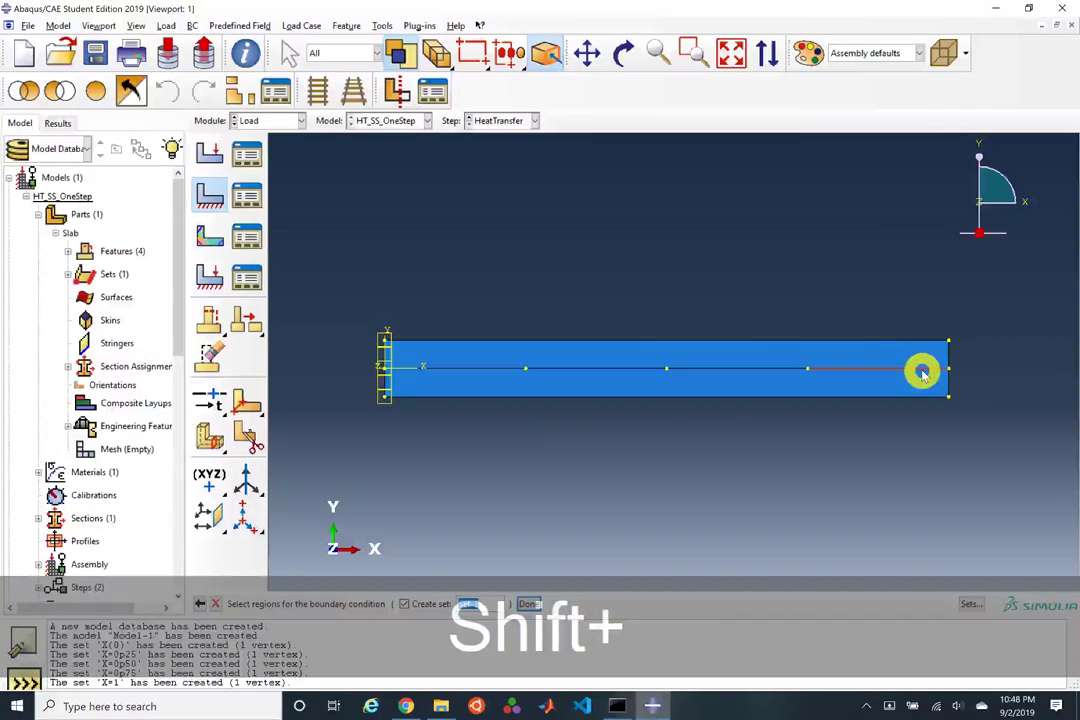
text(X=1)
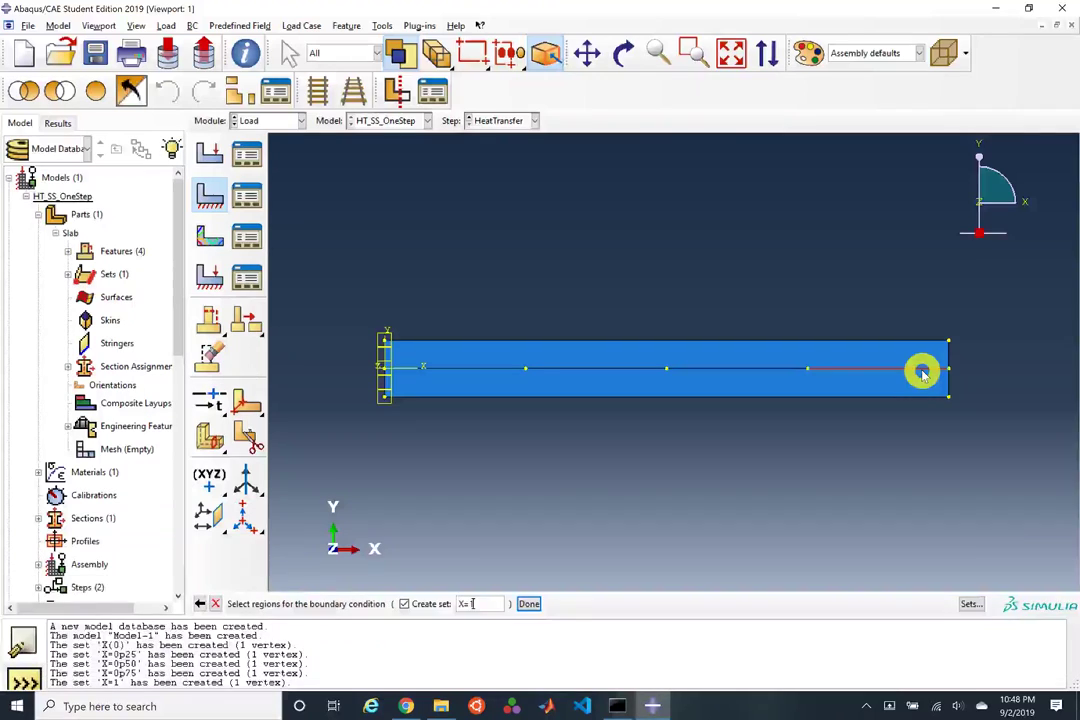
text(_Surface)
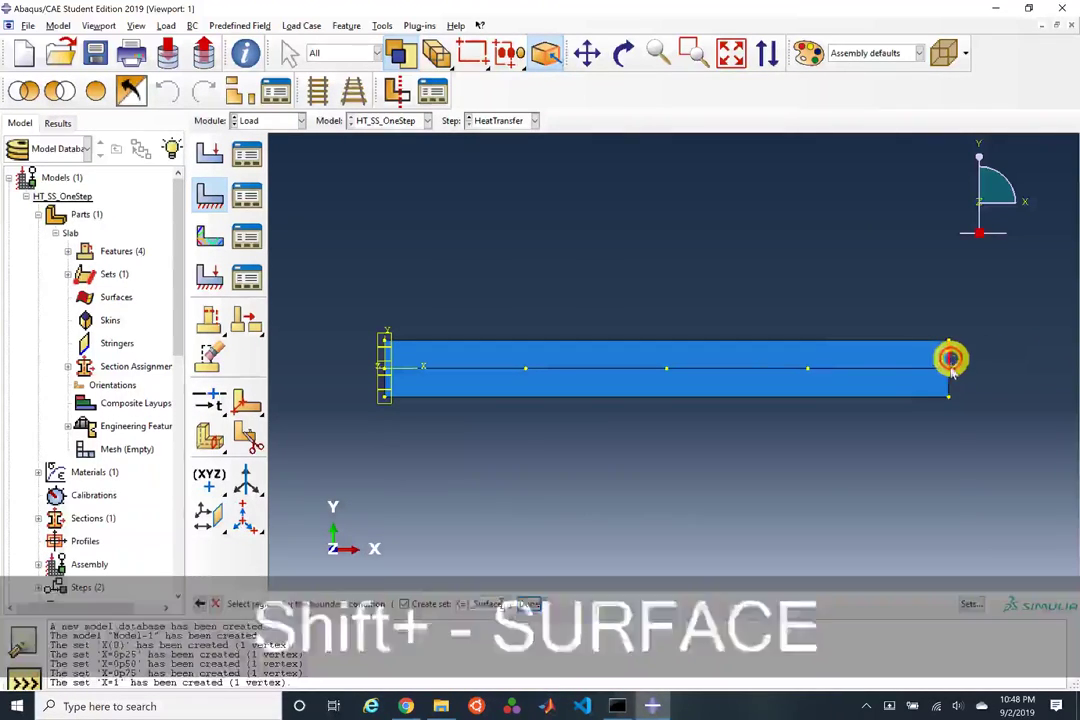
shift+click(949, 386)
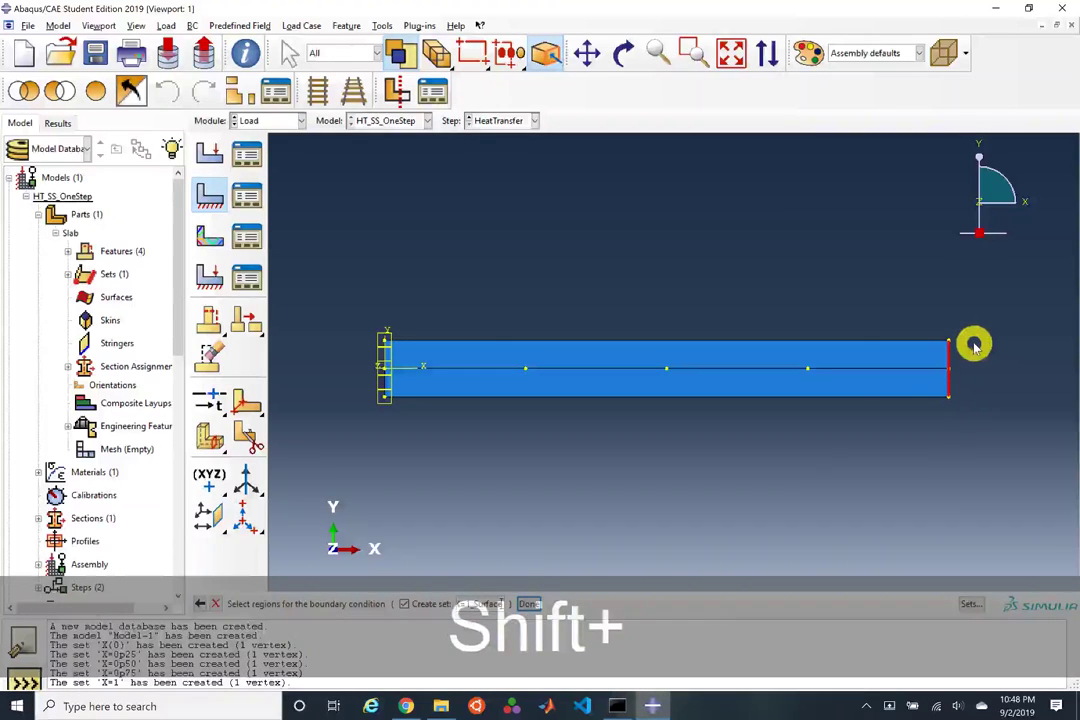
middle_click(776, 374)
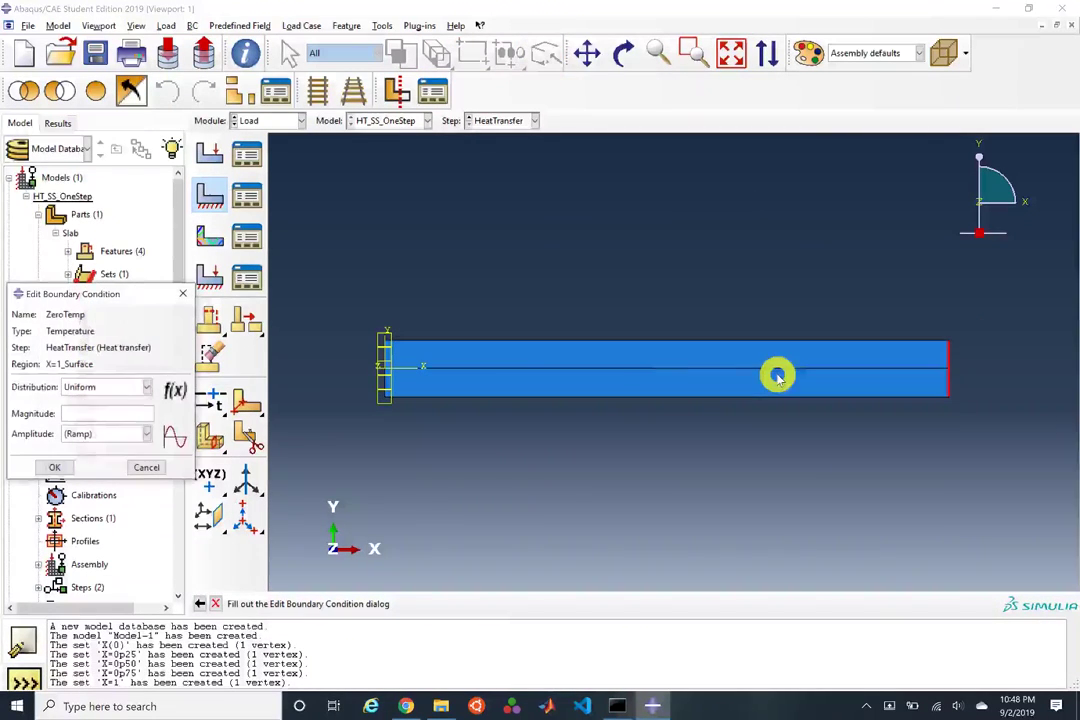
click(85, 408)
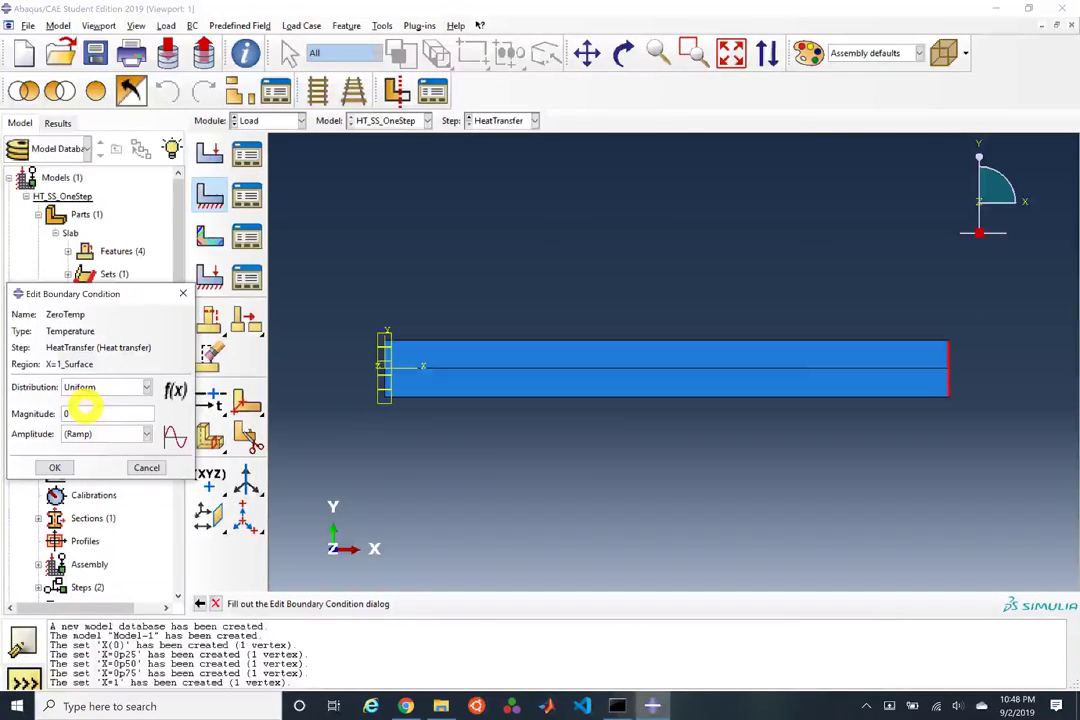
click(62, 467)
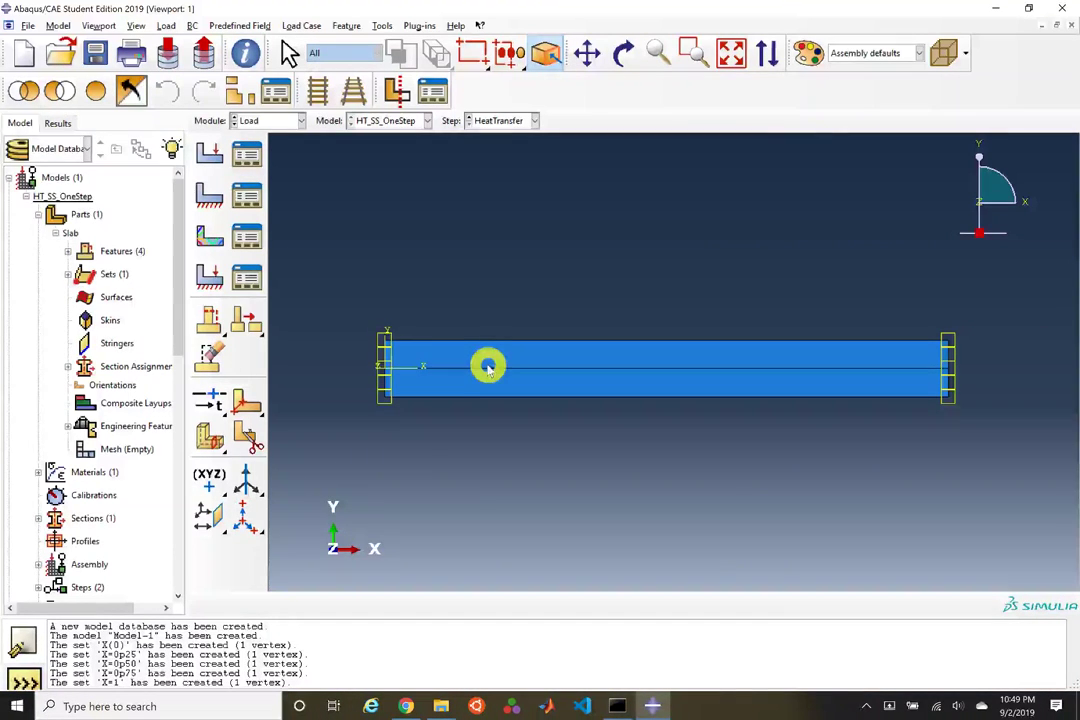
Step: Create a predefined field of type Temperature in the Initial step
click(212, 242)
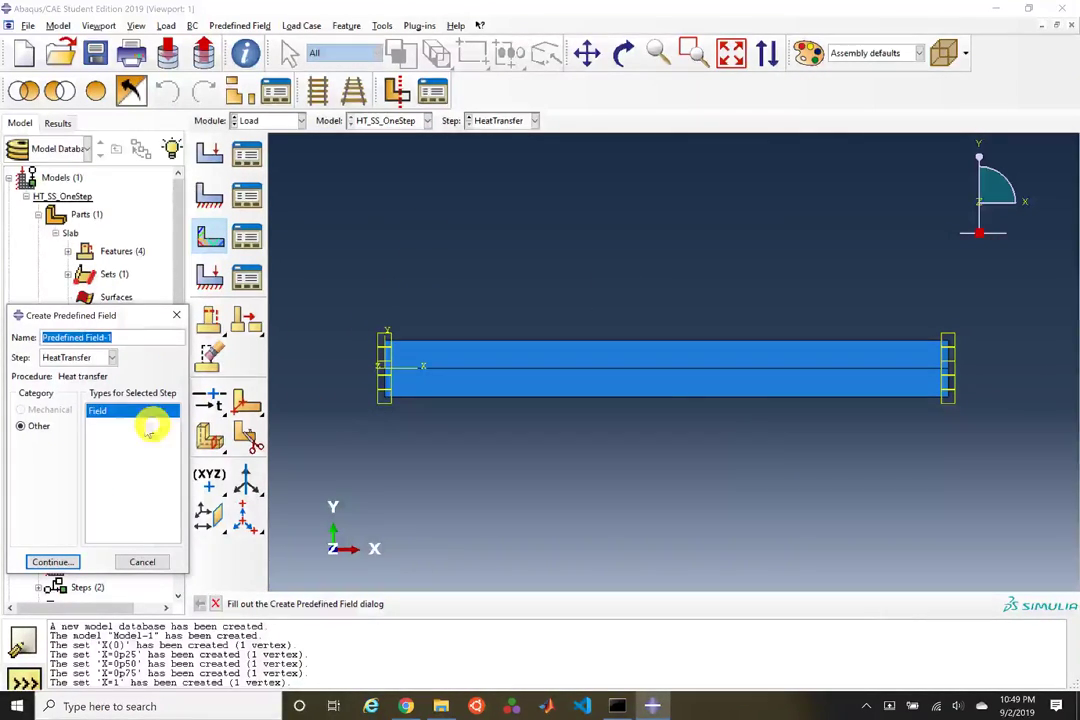
click(585, 356)
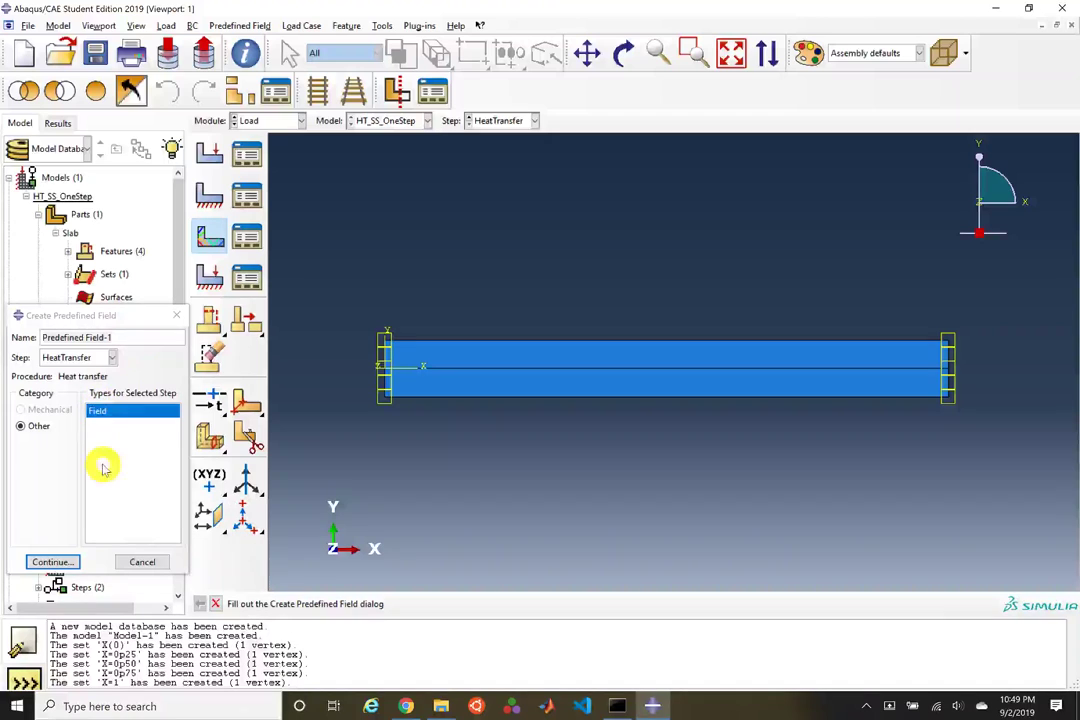
click(104, 357)
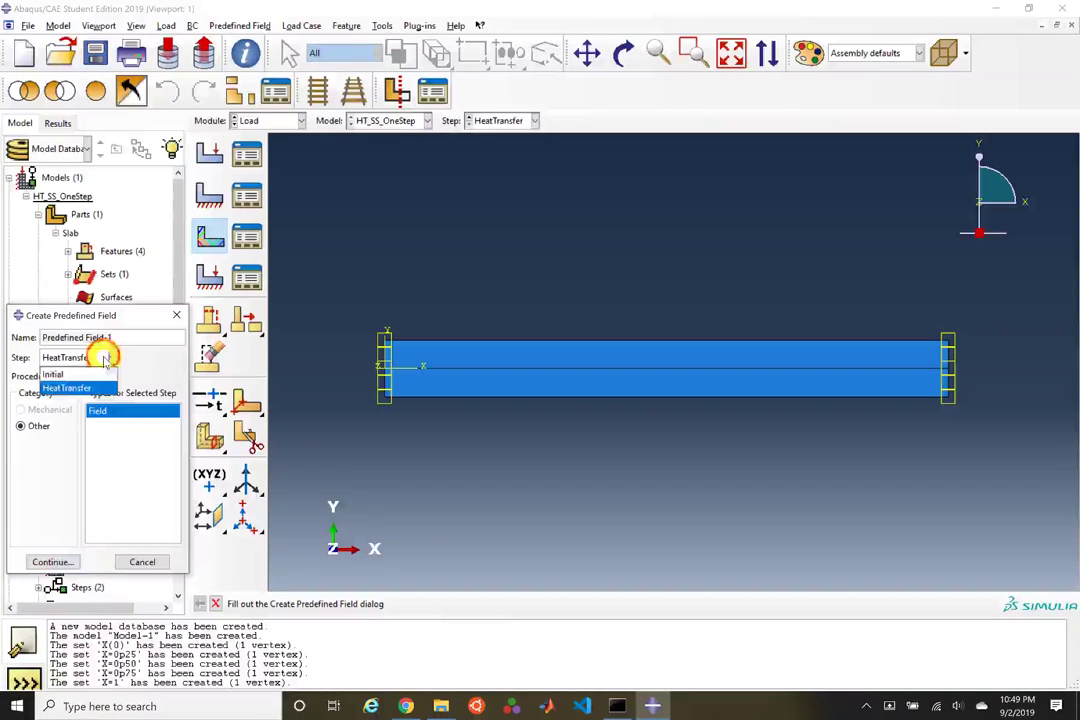
click(63, 375)
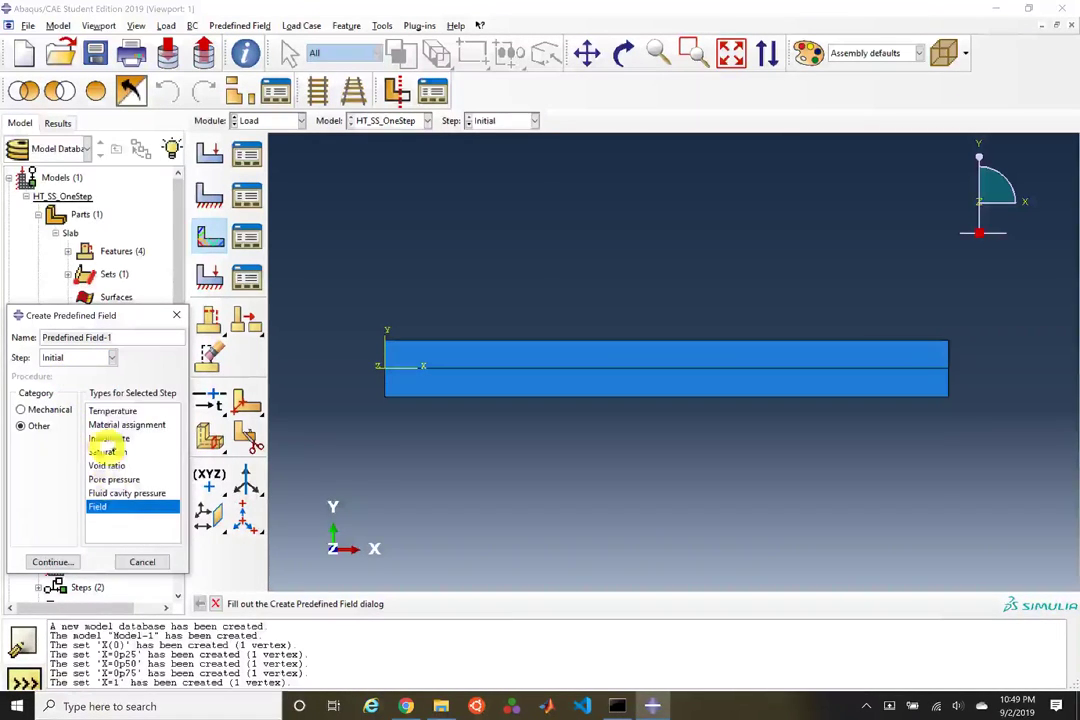
click(112, 409)
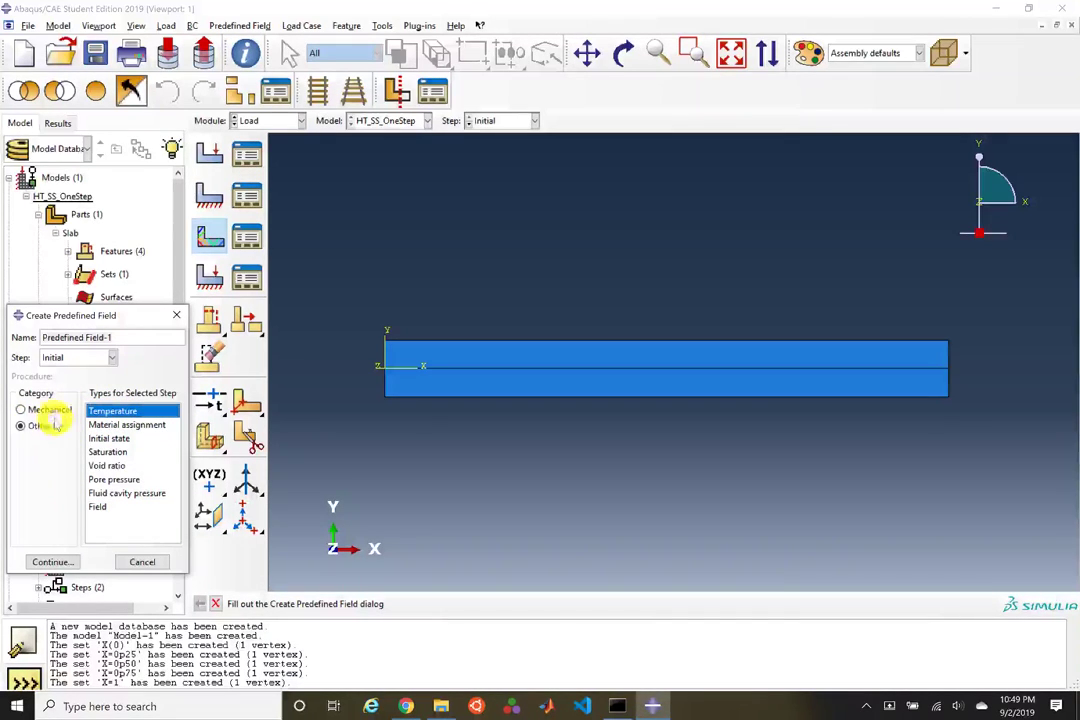
click(63, 562)
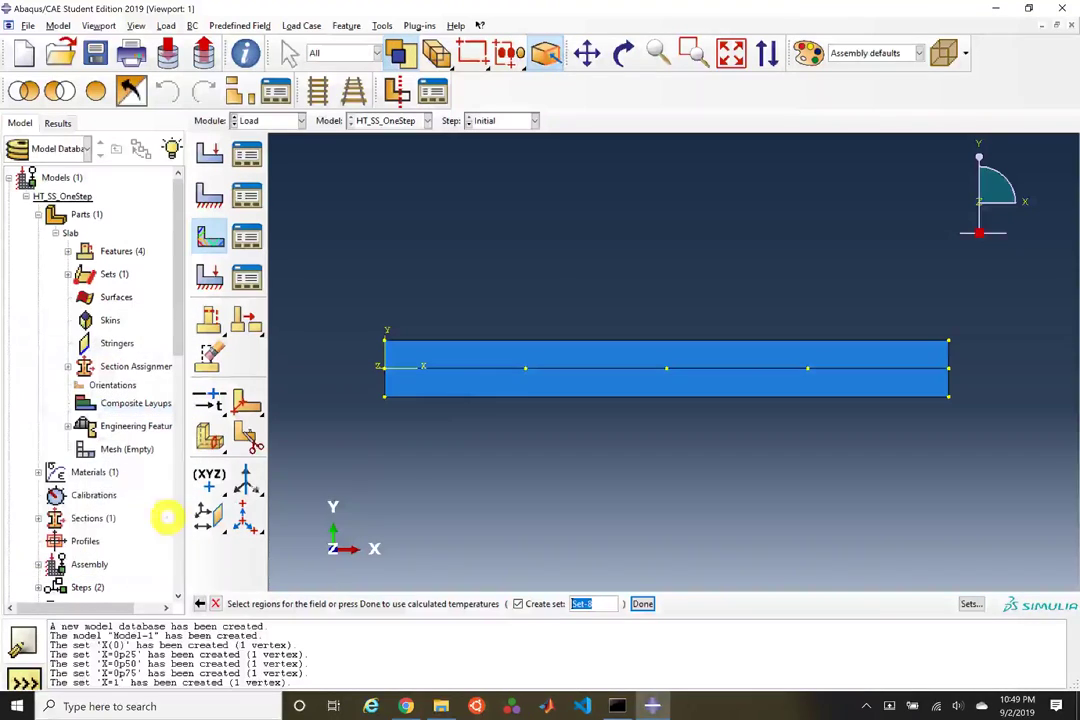
click(528, 366)
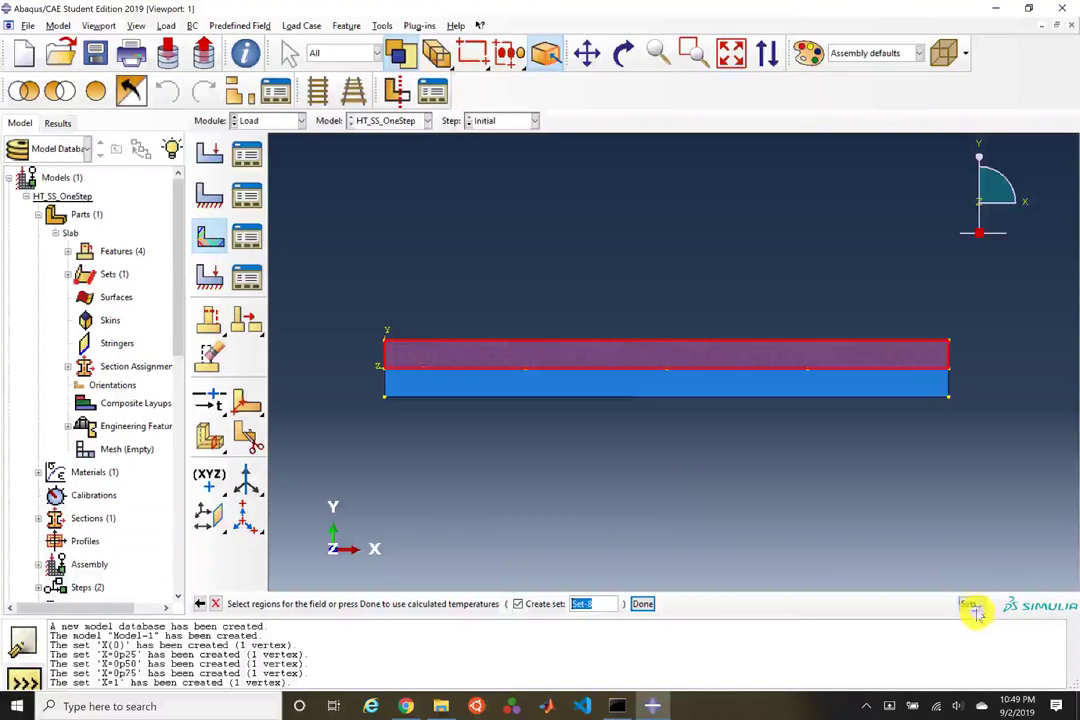
shift+click(557, 381)
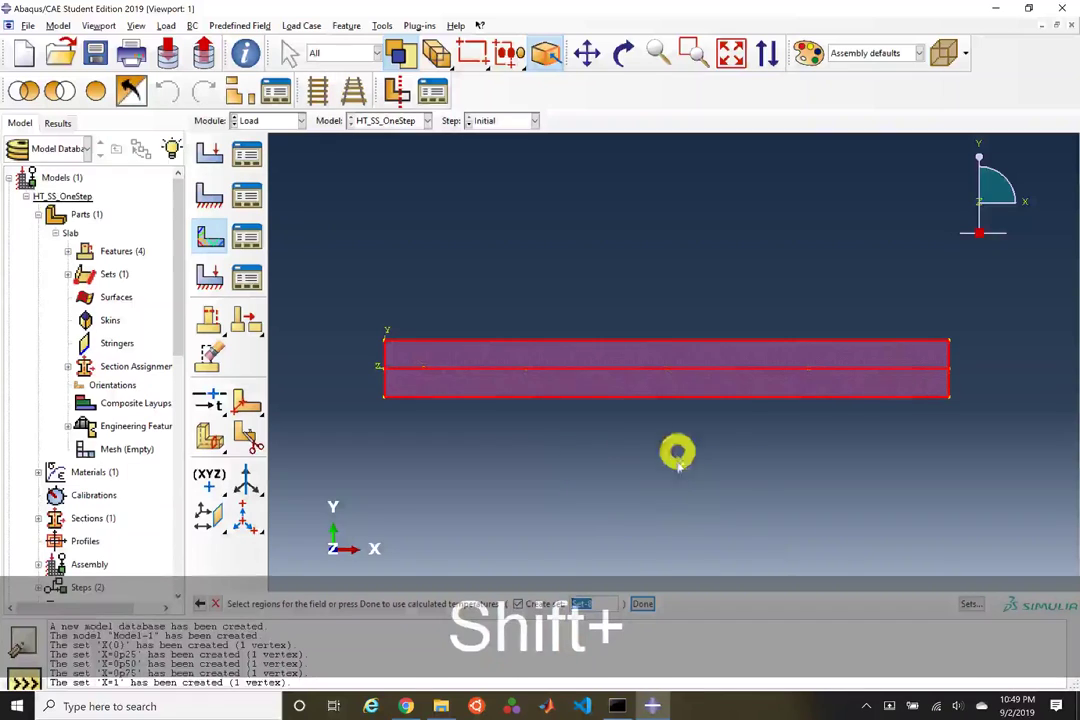
click(605, 604)
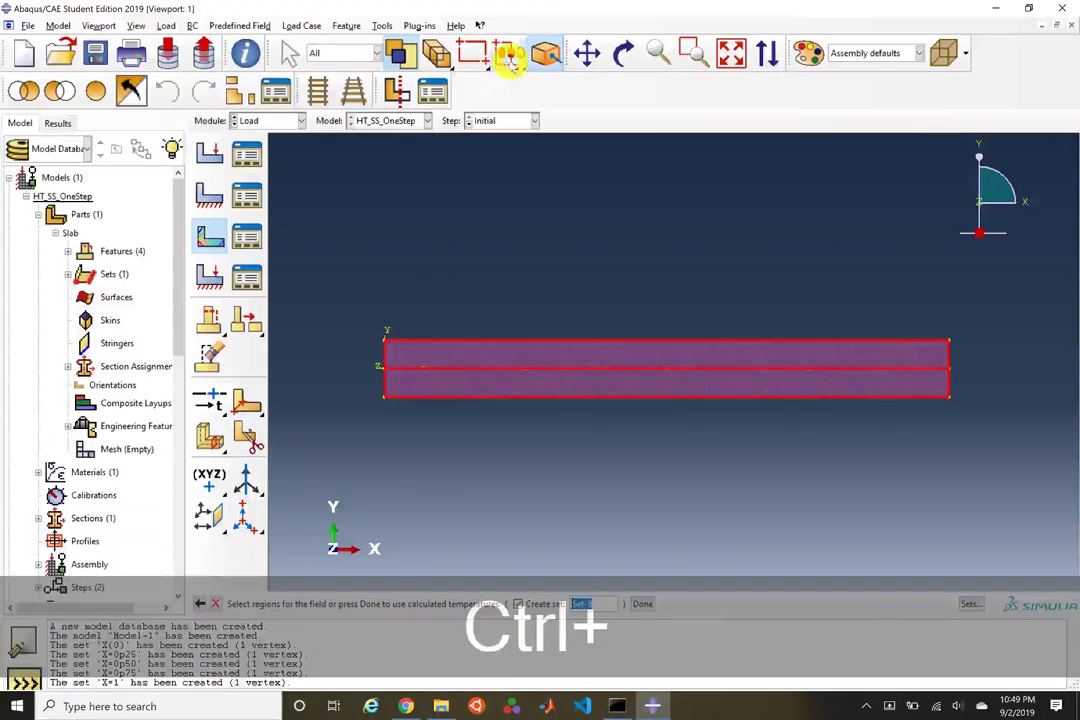
ctrl+click(385, 383)
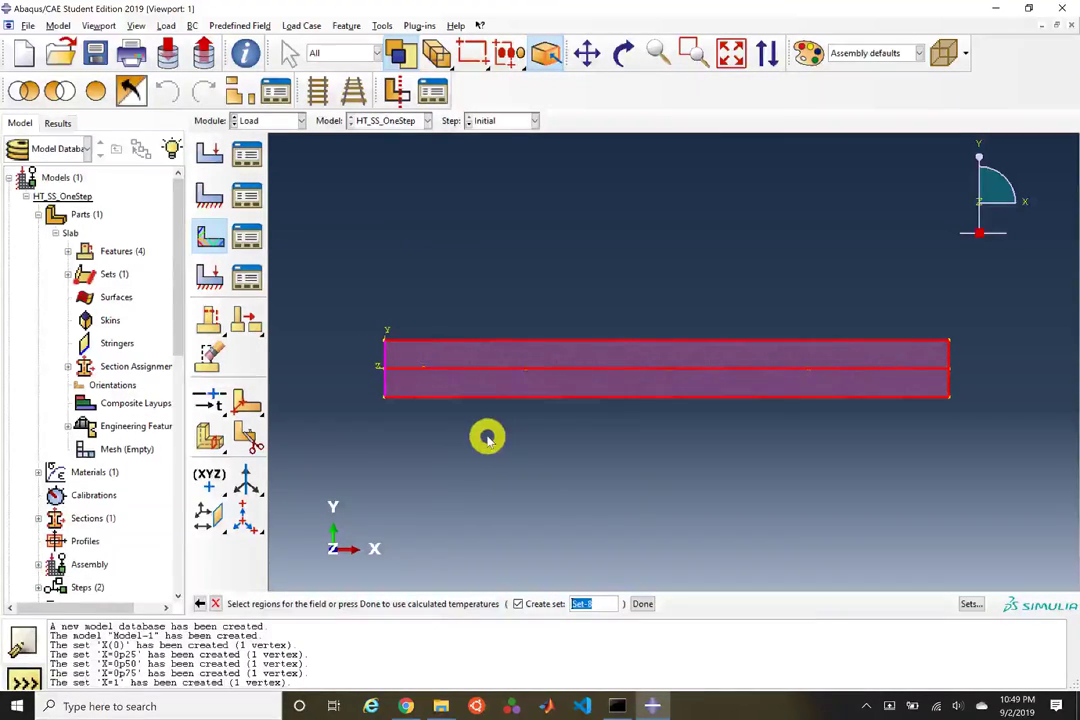
Step: Apply the predefined temperature field to set Slab-1.WholePart using direct specification, constant through the region, with a magnitude of 0
click(968, 608)
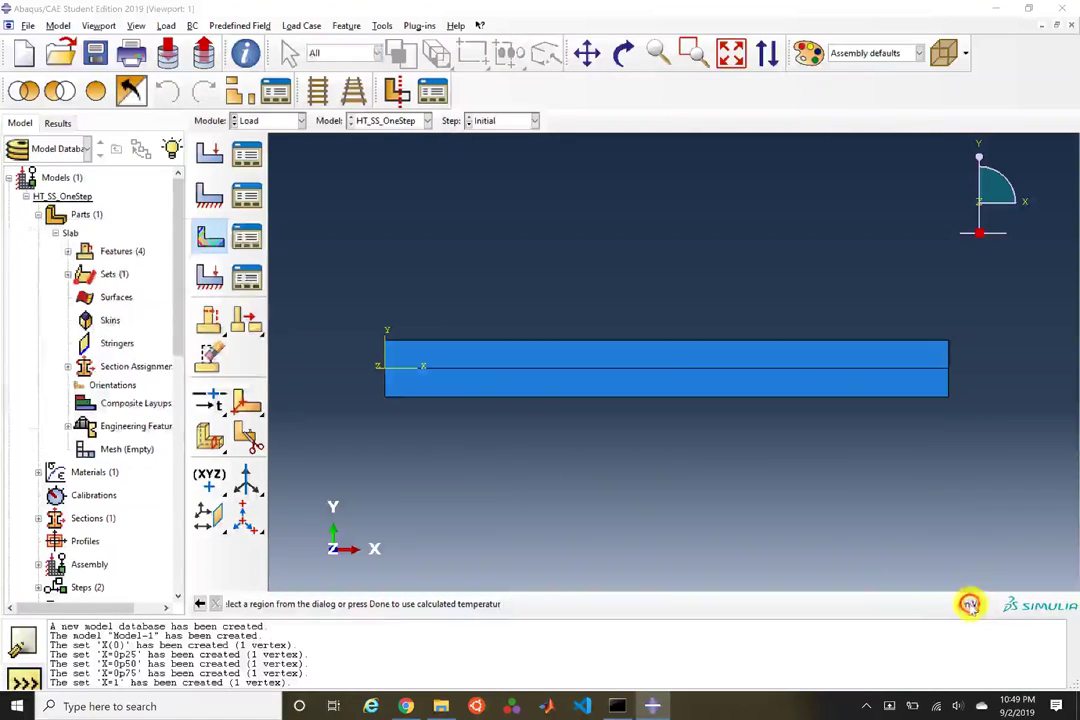
click(72, 330)
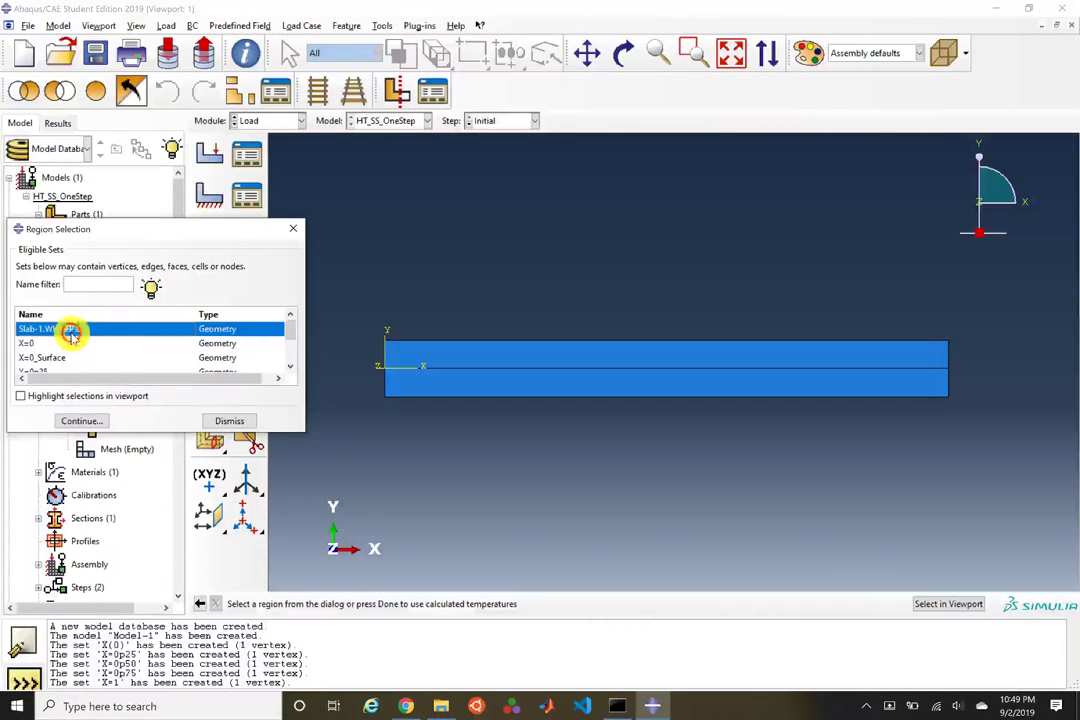
click(44, 396)
click(79, 420)
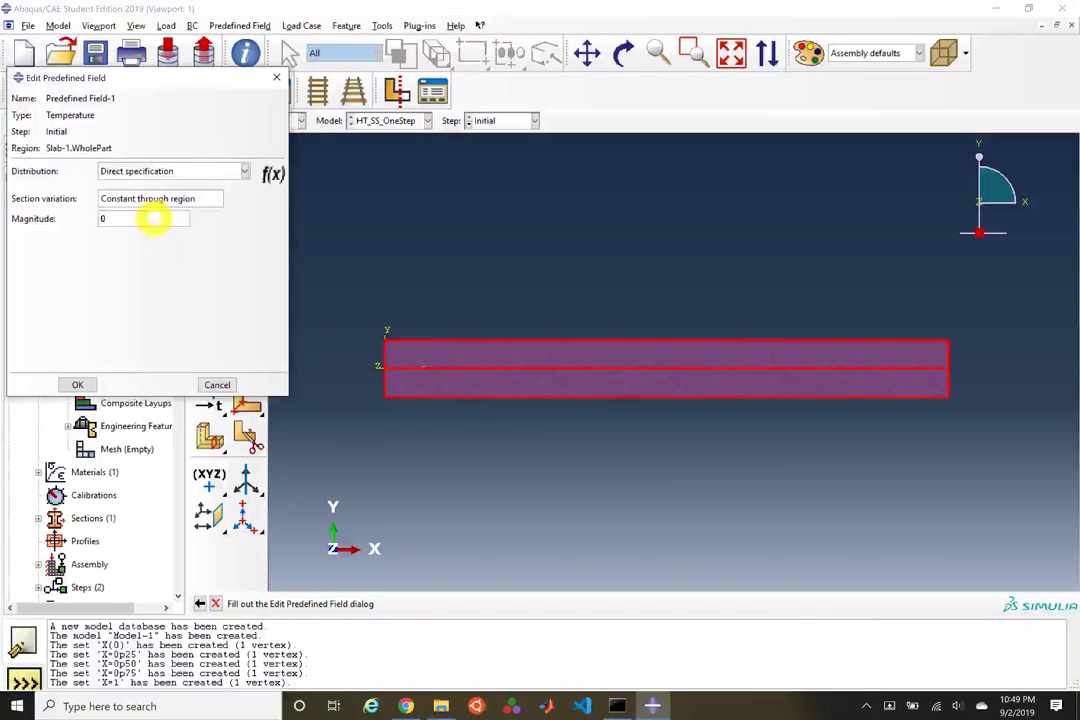
click(78, 380)
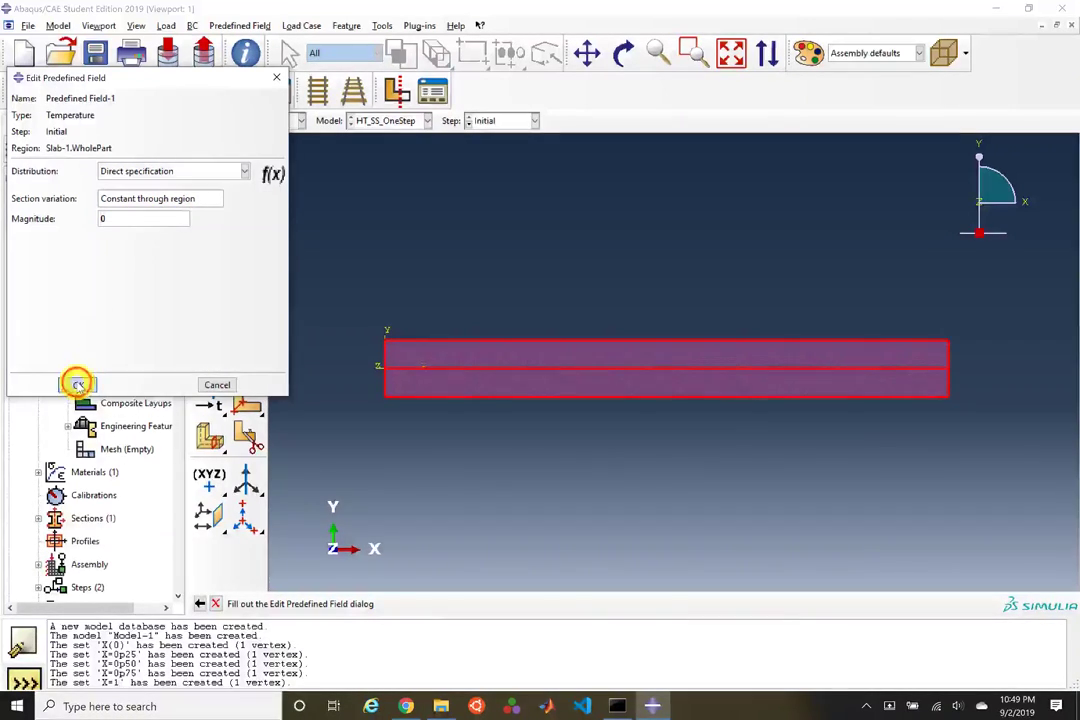
click(204, 168)
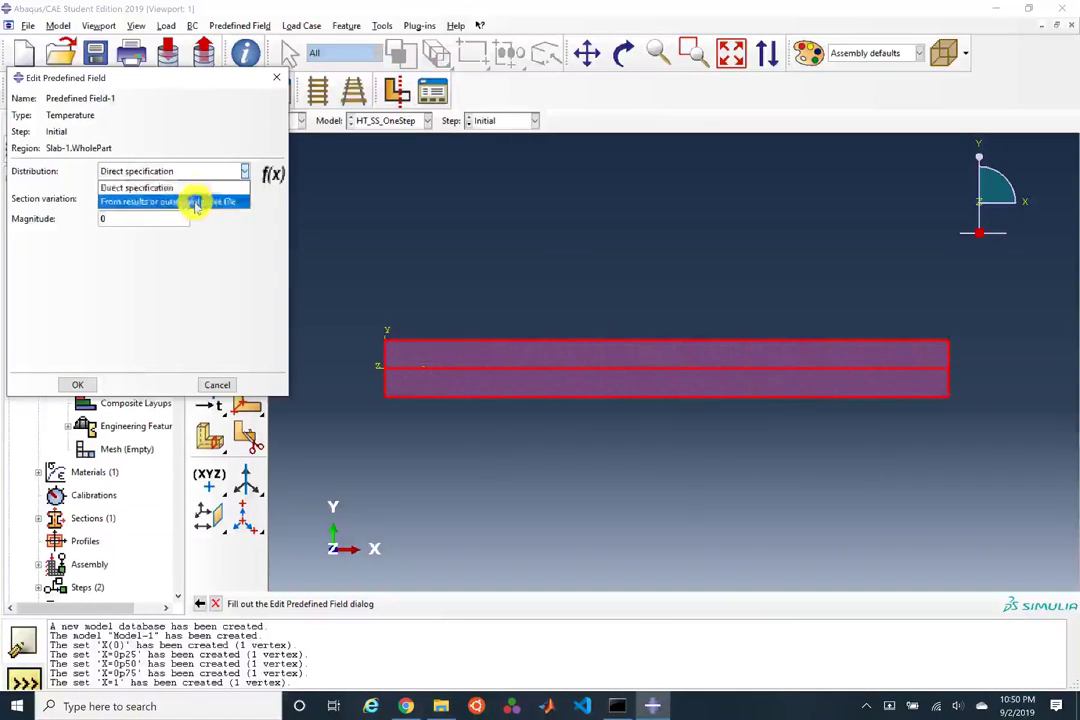
click(190, 188)
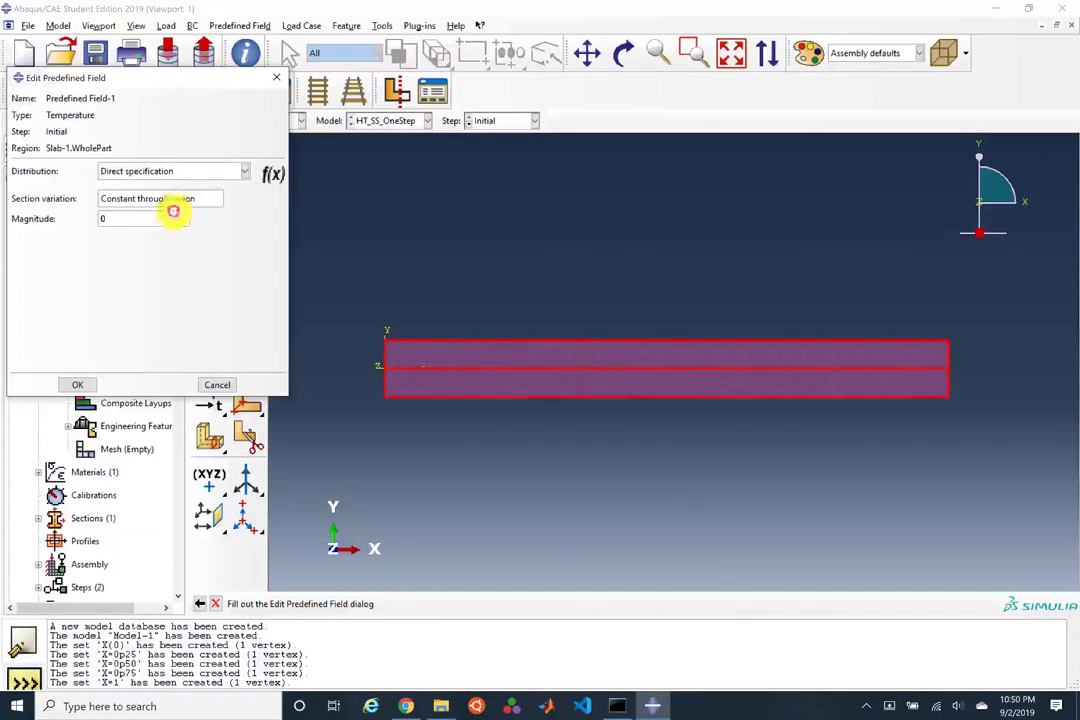
click(79, 386)
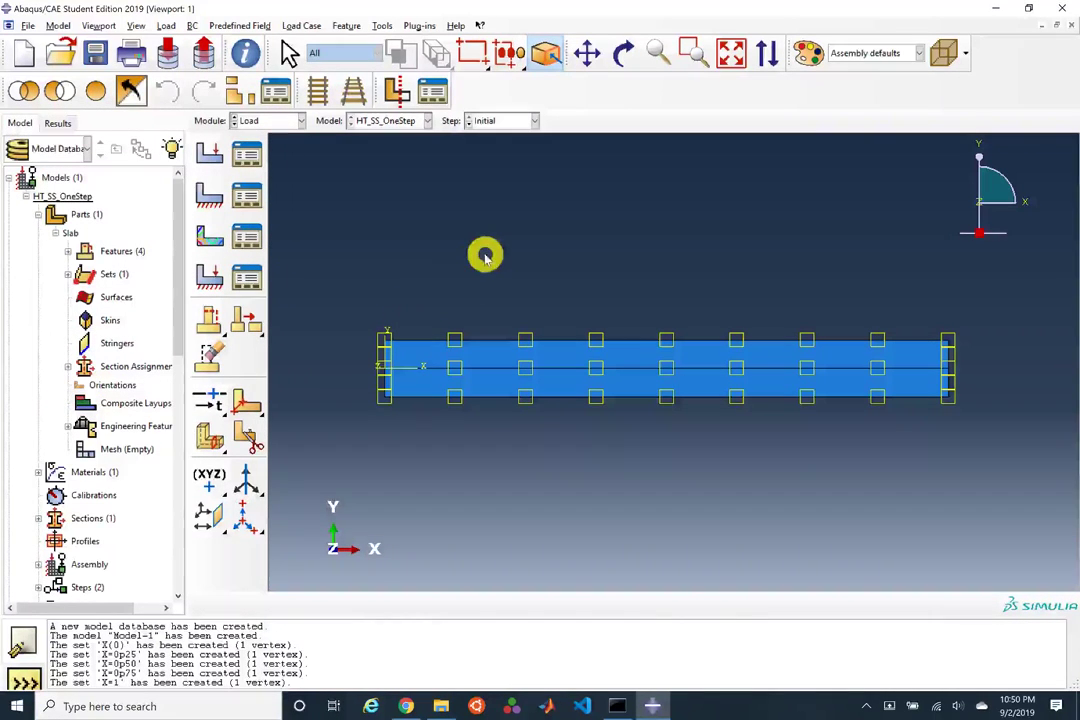
Step: Switch to the Mesh module and make the Slab part the object to mesh instead of the assembly
click(284, 122)
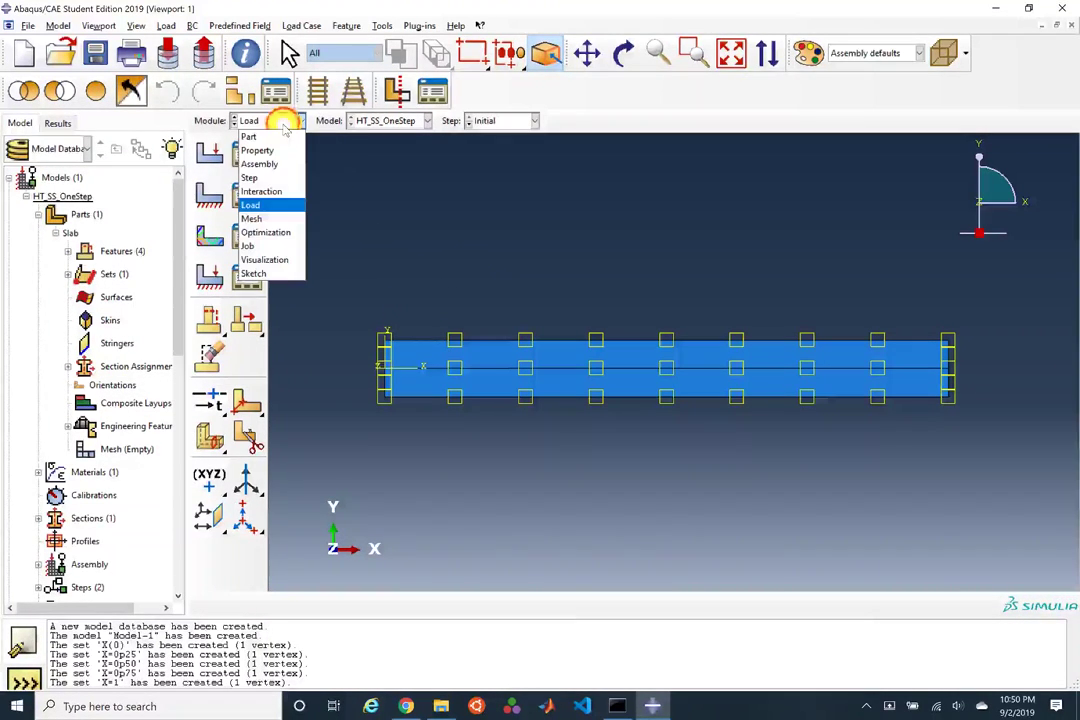
click(268, 220)
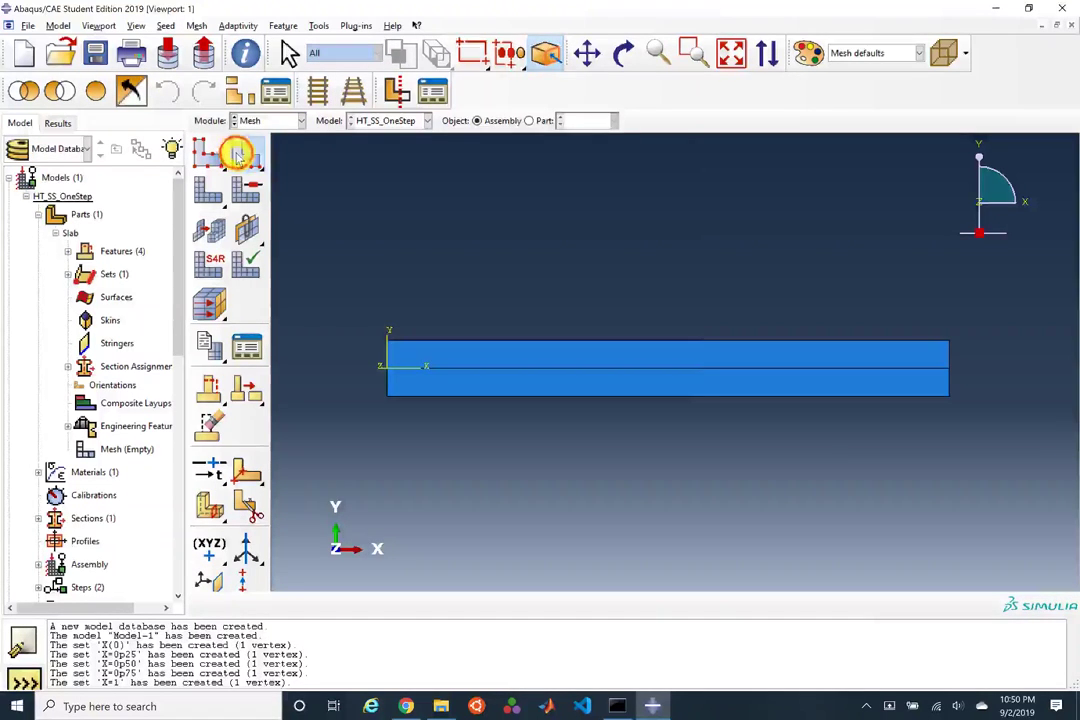
click(238, 152)
click(486, 378)
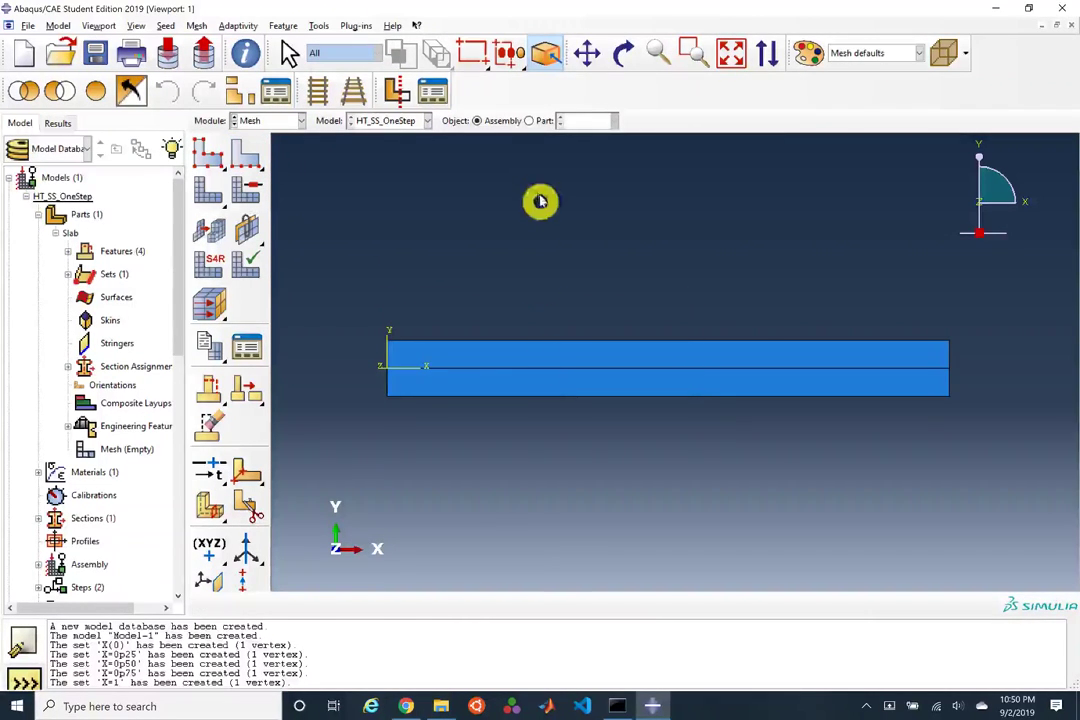
click(529, 120)
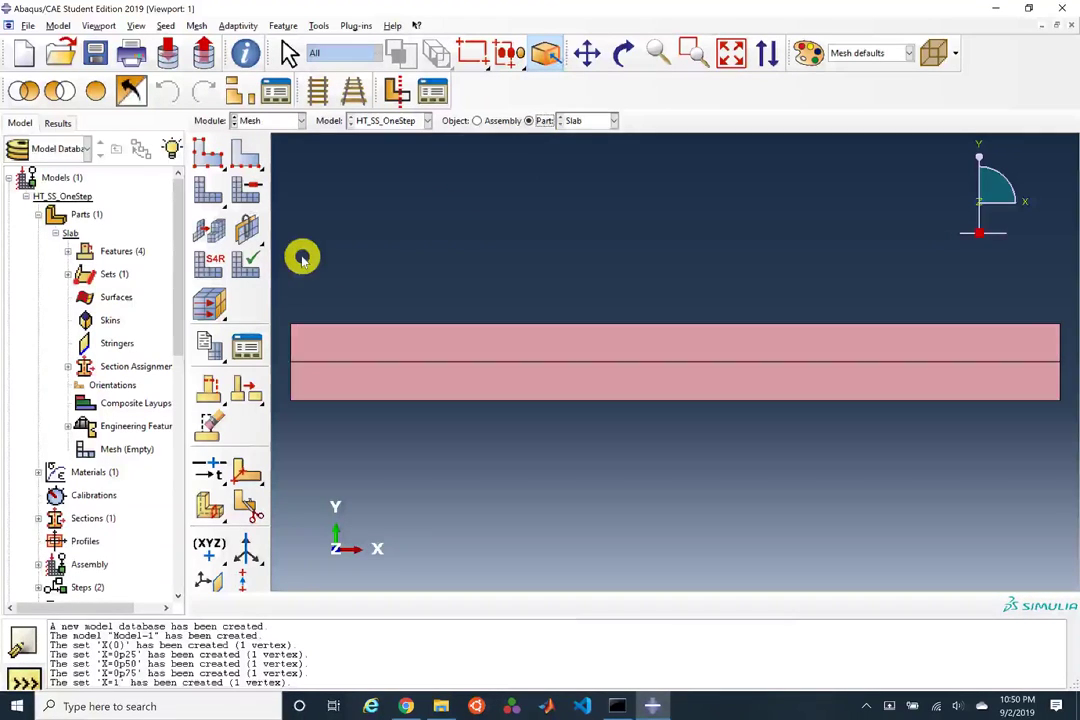
Step: Assign Tri mesh controls with the Free technique to both slab faces and mesh the part
click(246, 185)
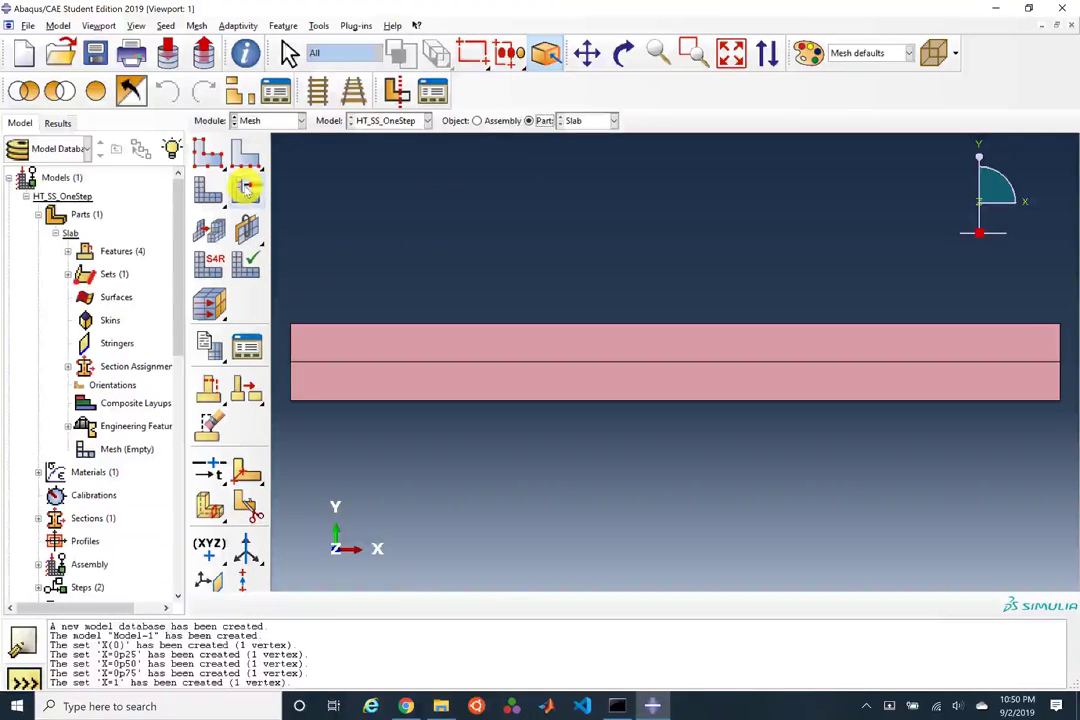
click(433, 341)
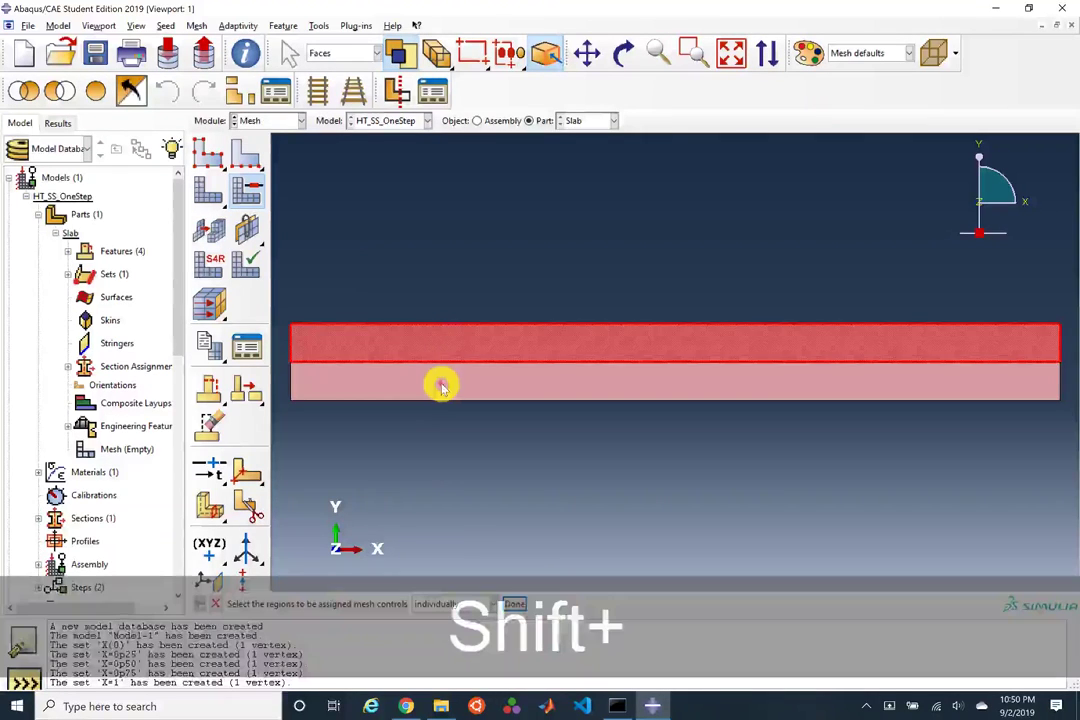
shift+click(441, 383)
middle_click(443, 386)
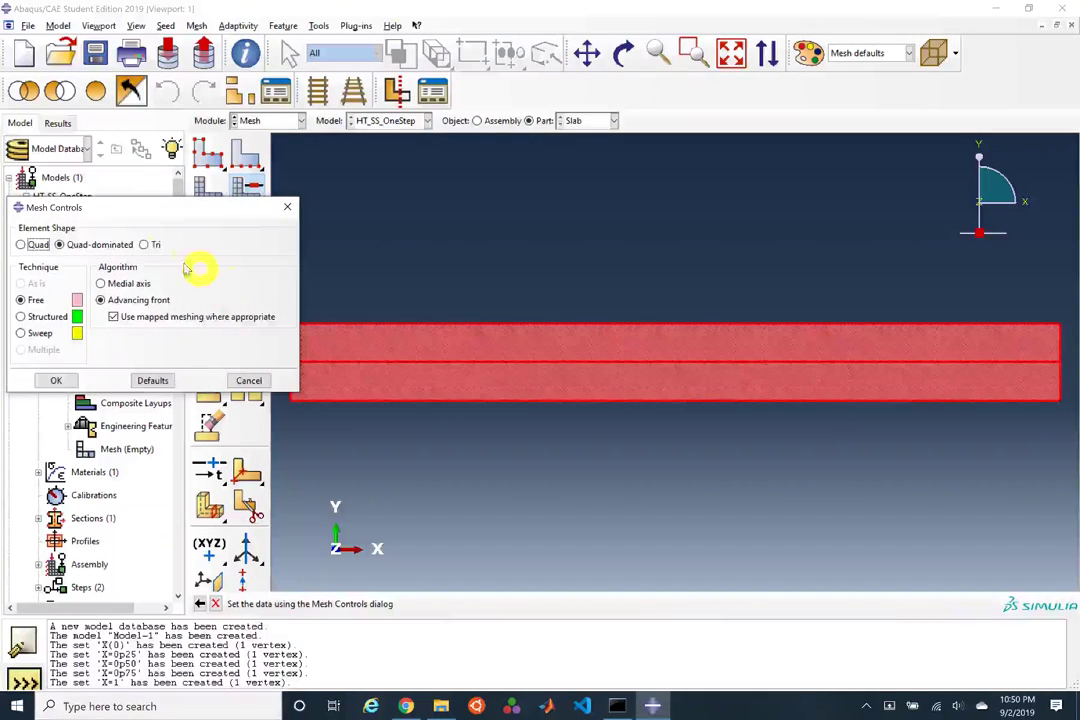
click(150, 245)
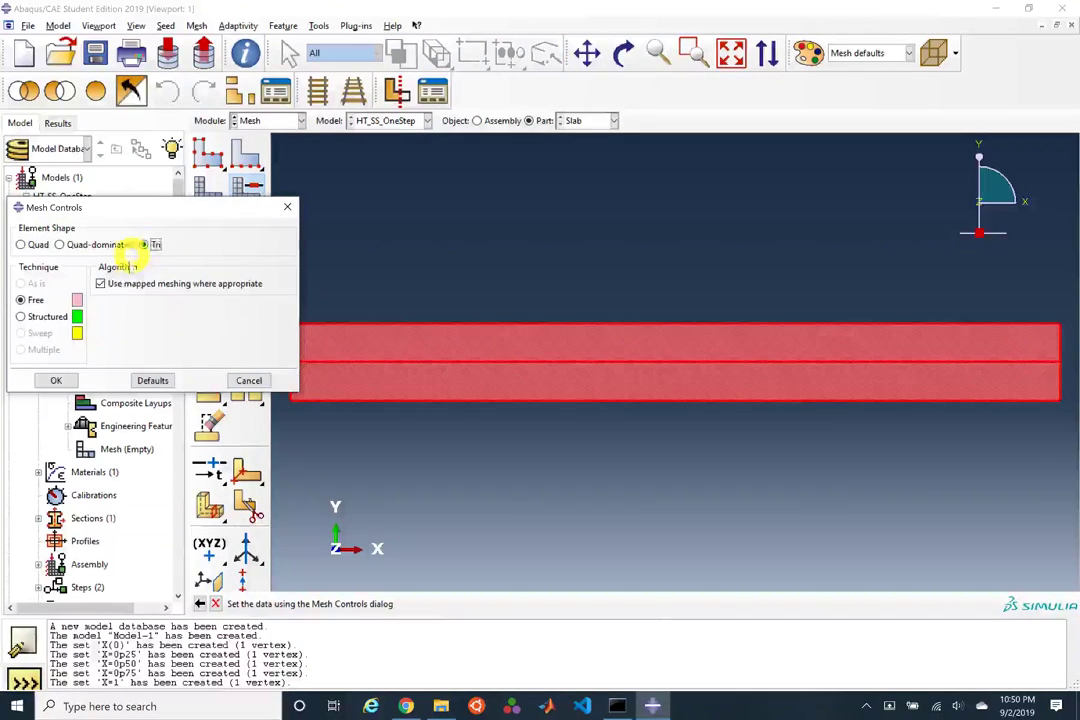
click(56, 380)
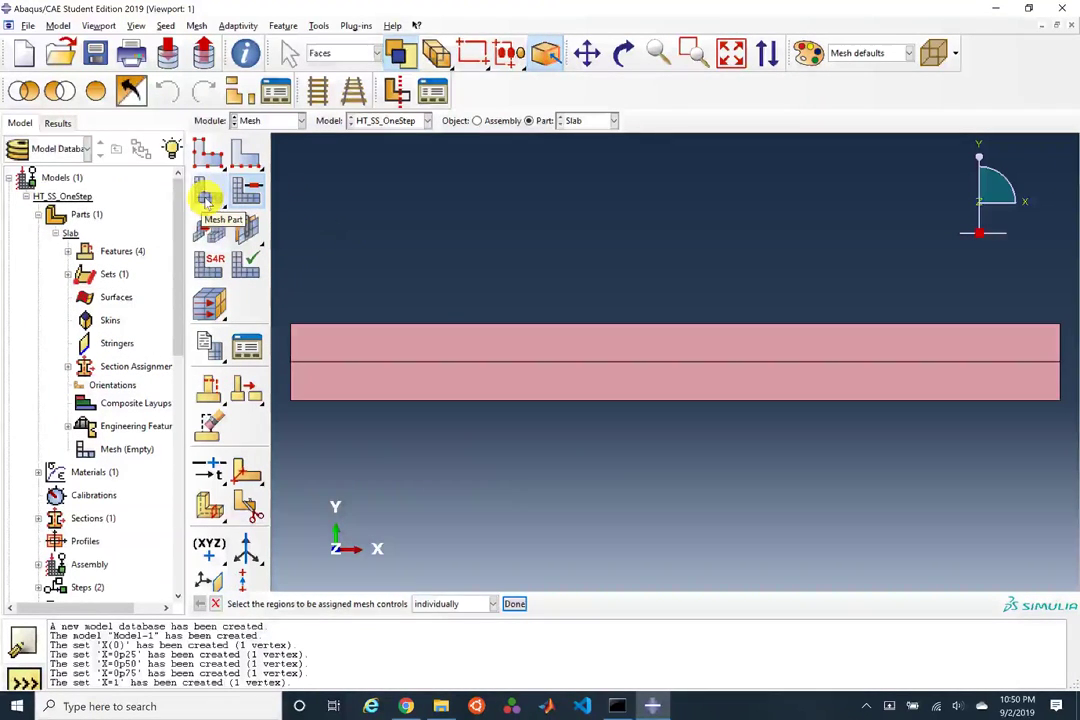
click(206, 197)
middle_click(408, 260)
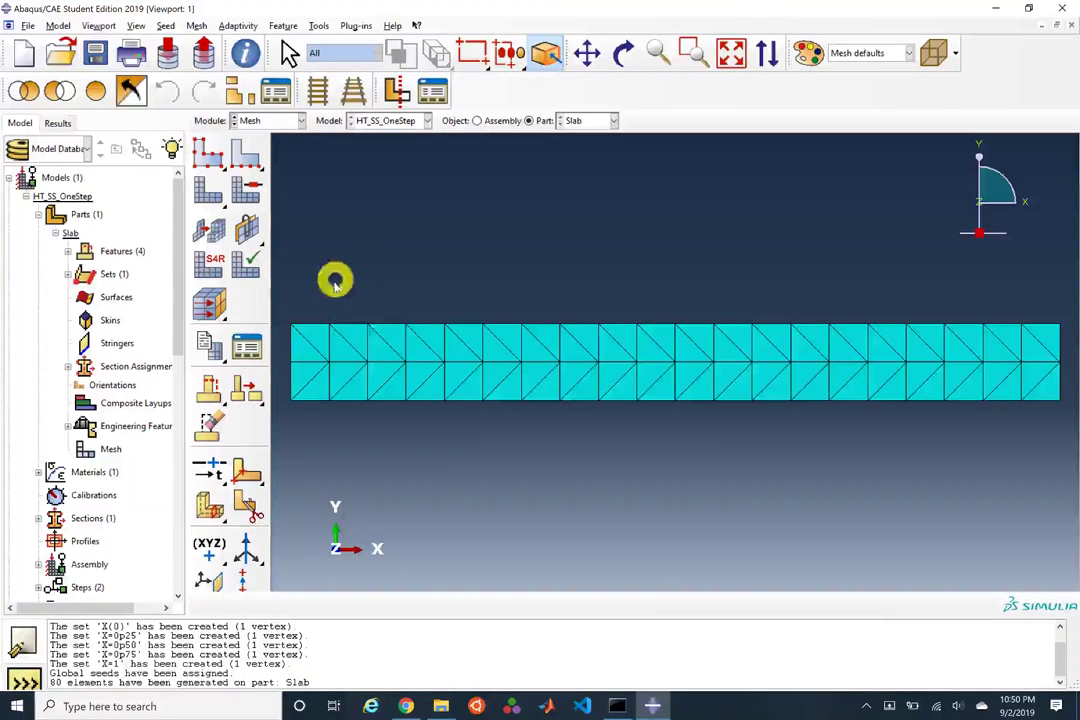
Step: Assign structured Quad mesh controls to the slab's upper face only, deleting its invalidated mesh, and remesh the part
click(250, 192)
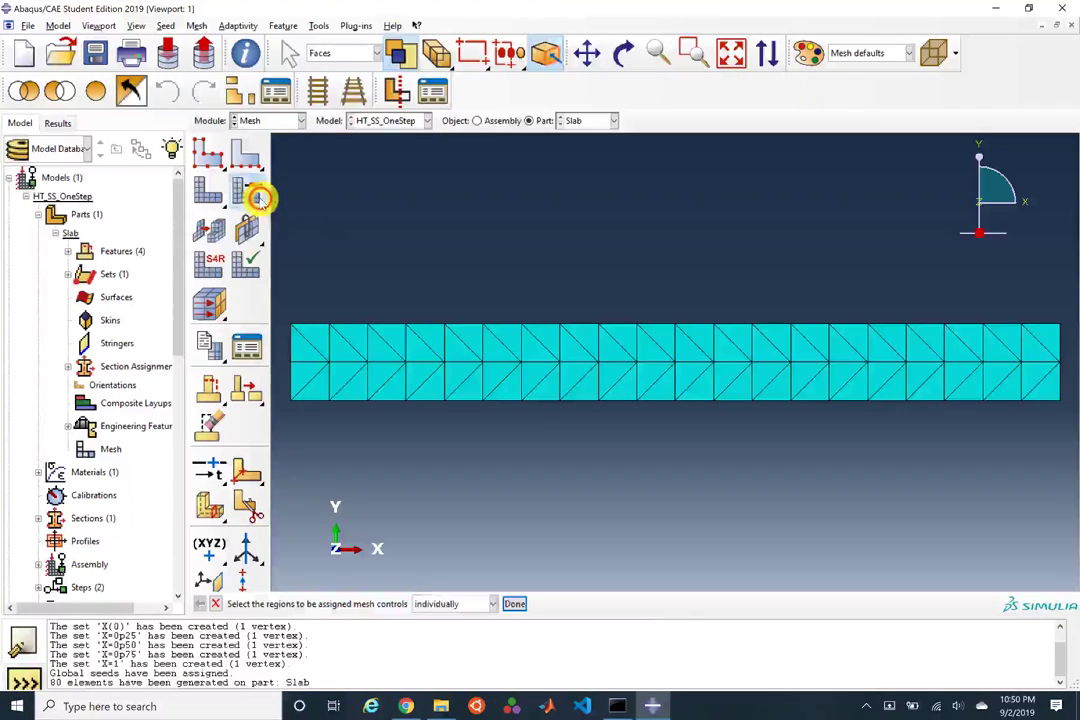
click(467, 350)
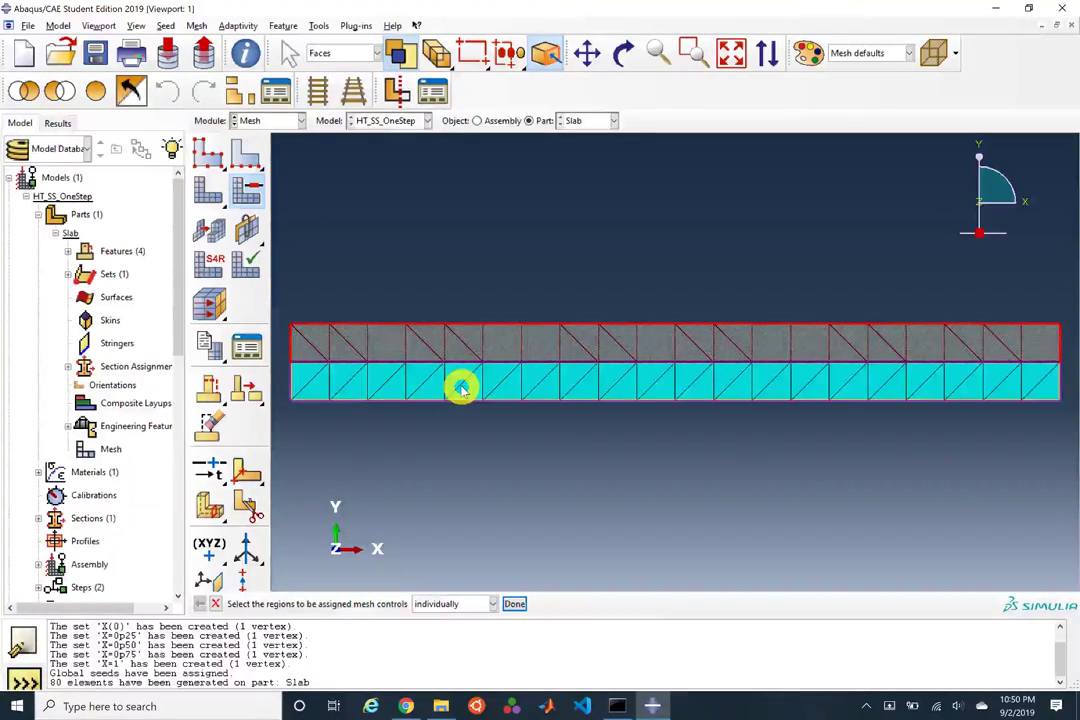
middle_click(429, 304)
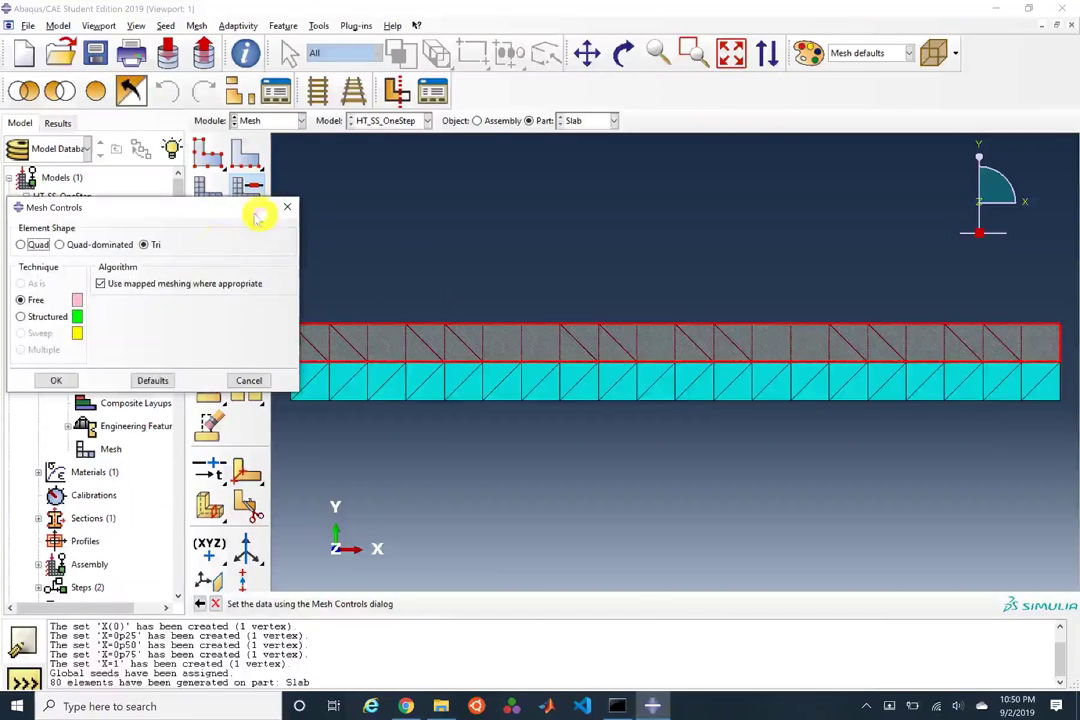
click(21, 244)
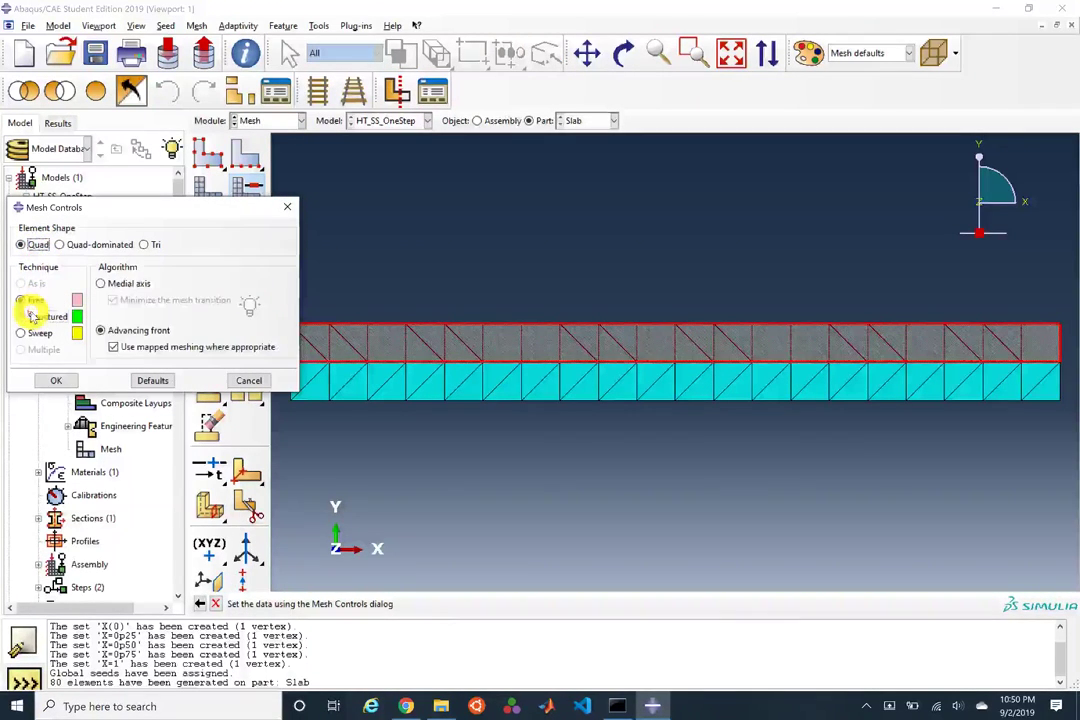
click(21, 316)
click(49, 380)
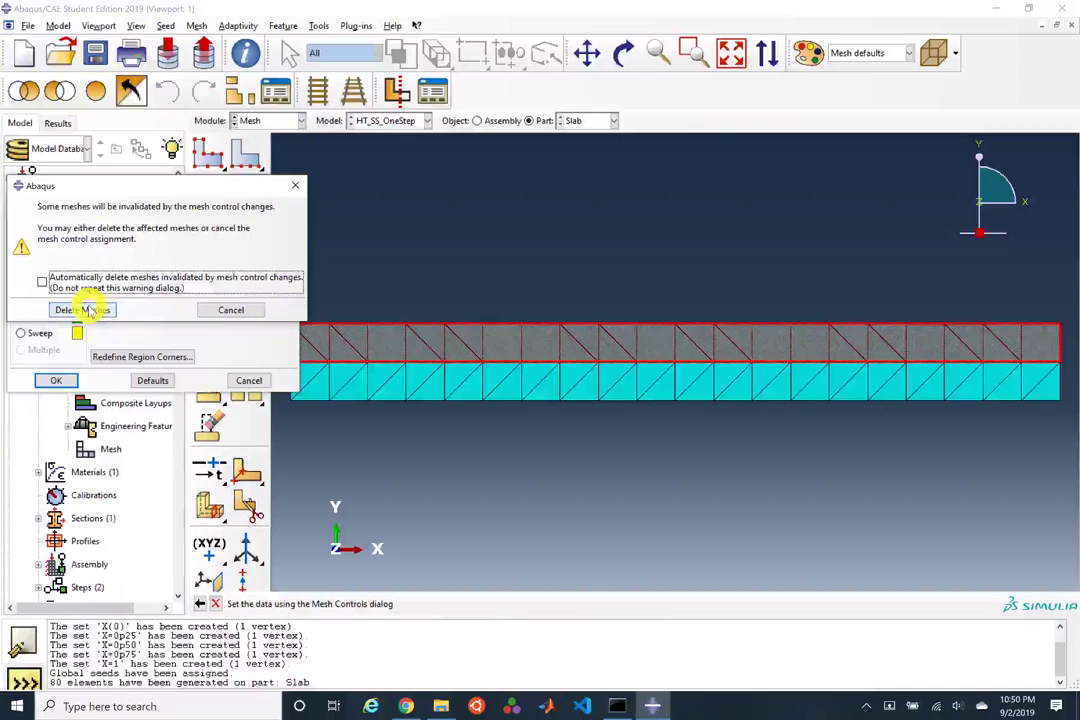
click(78, 307)
click(212, 193)
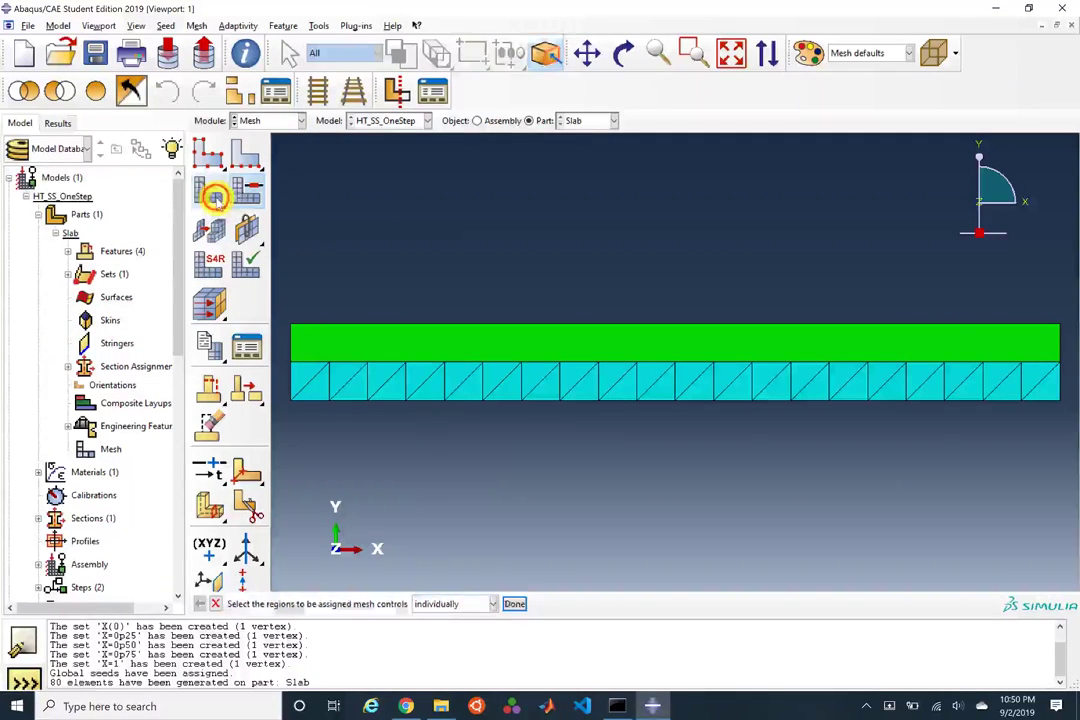
middle_click(446, 243)
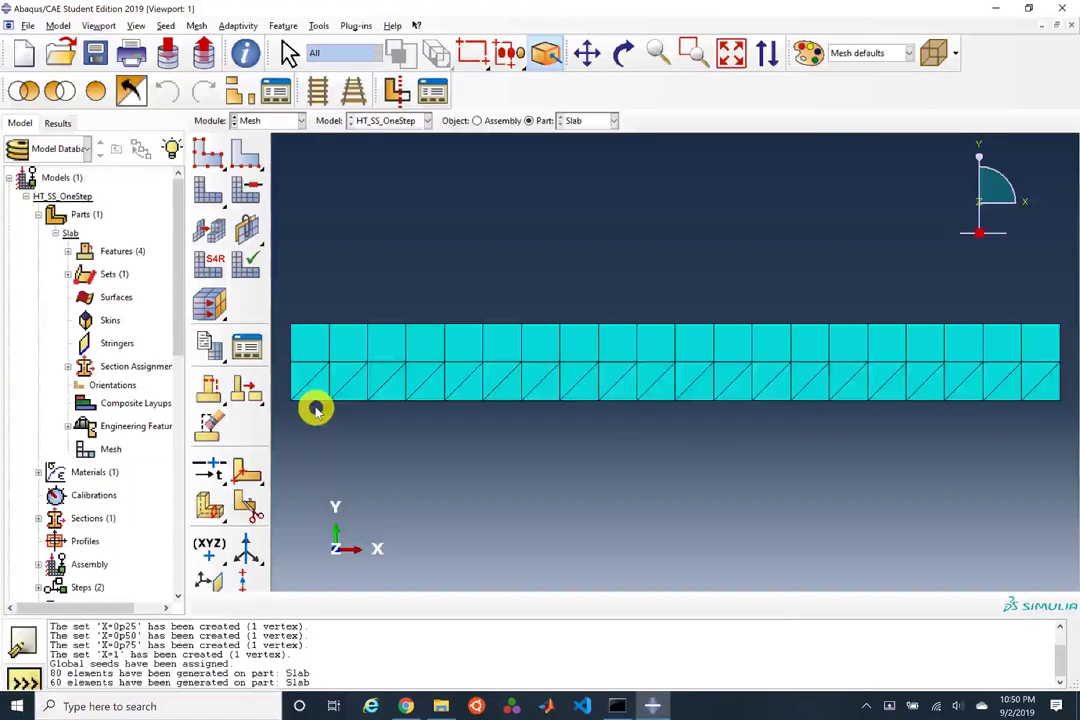
Step: Assign Quad mesh controls with the Structured technique to both slab faces and remesh the part
click(246, 188)
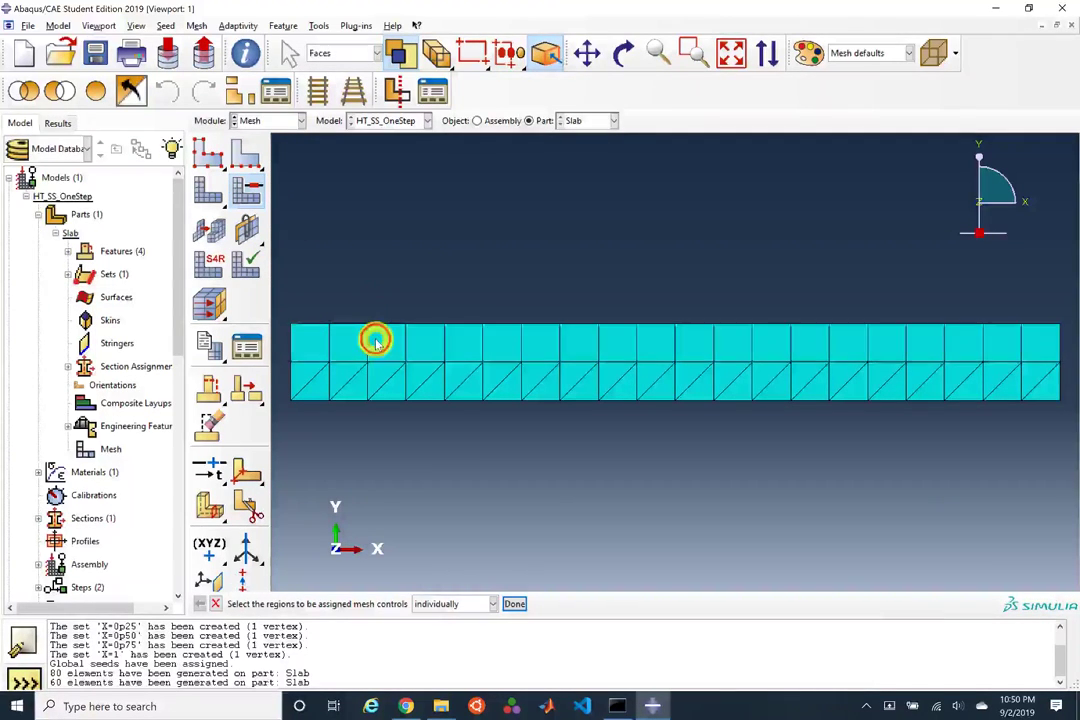
click(375, 341)
shift+click(386, 379)
middle_click(345, 359)
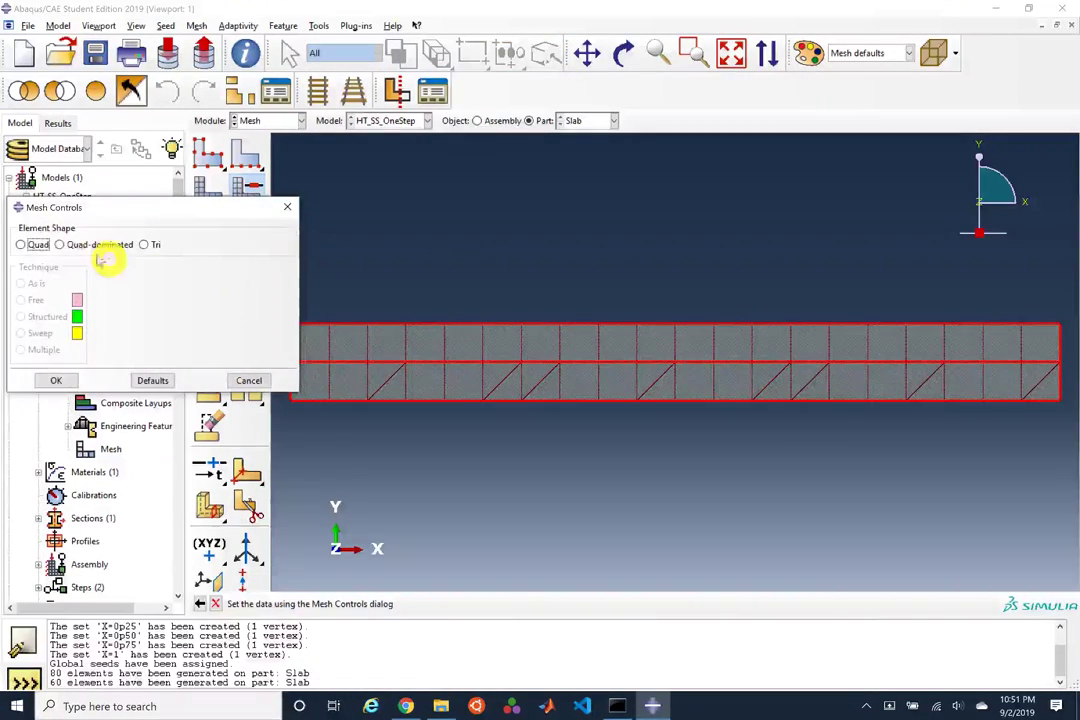
click(22, 245)
click(45, 317)
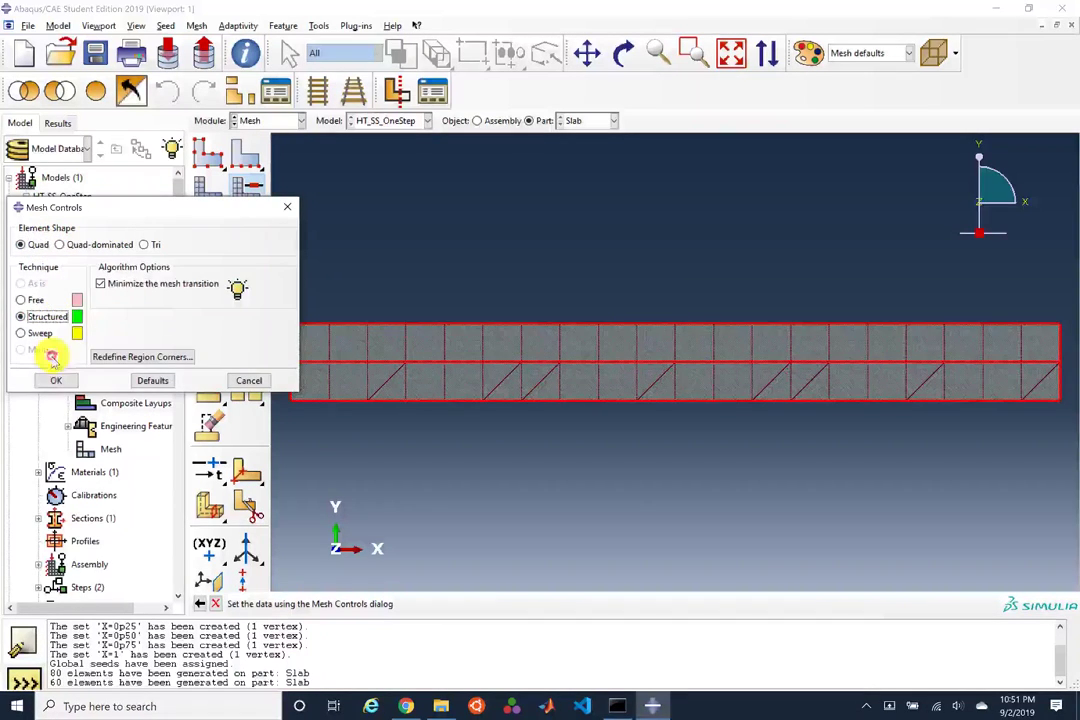
click(56, 380)
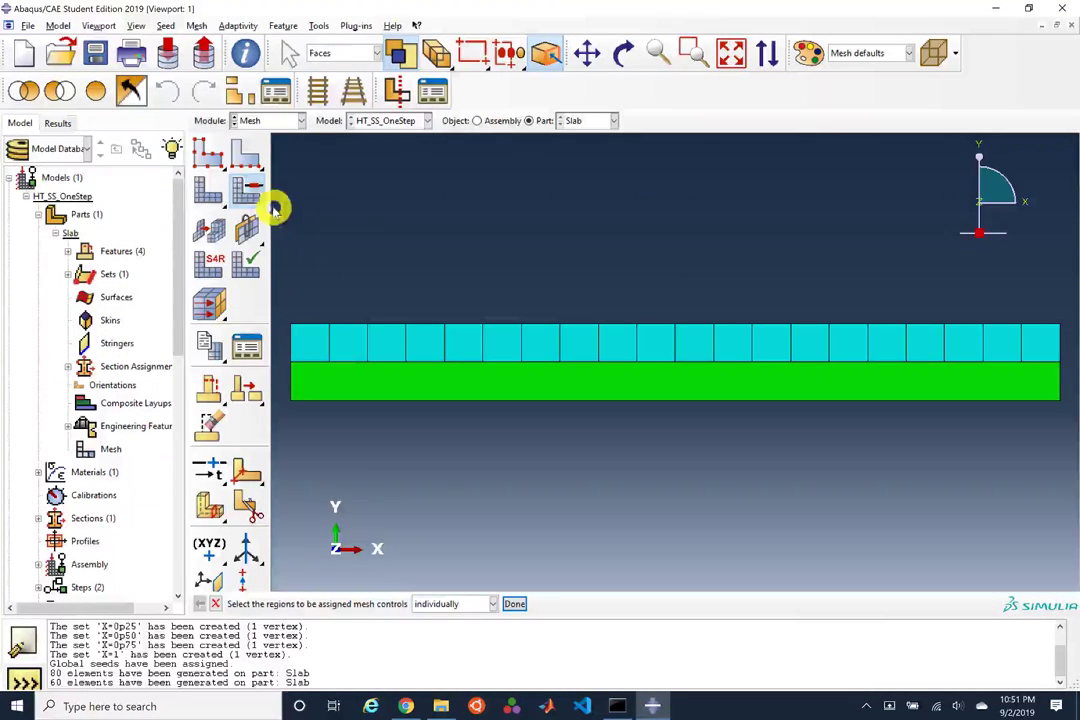
click(208, 191)
middle_click(415, 243)
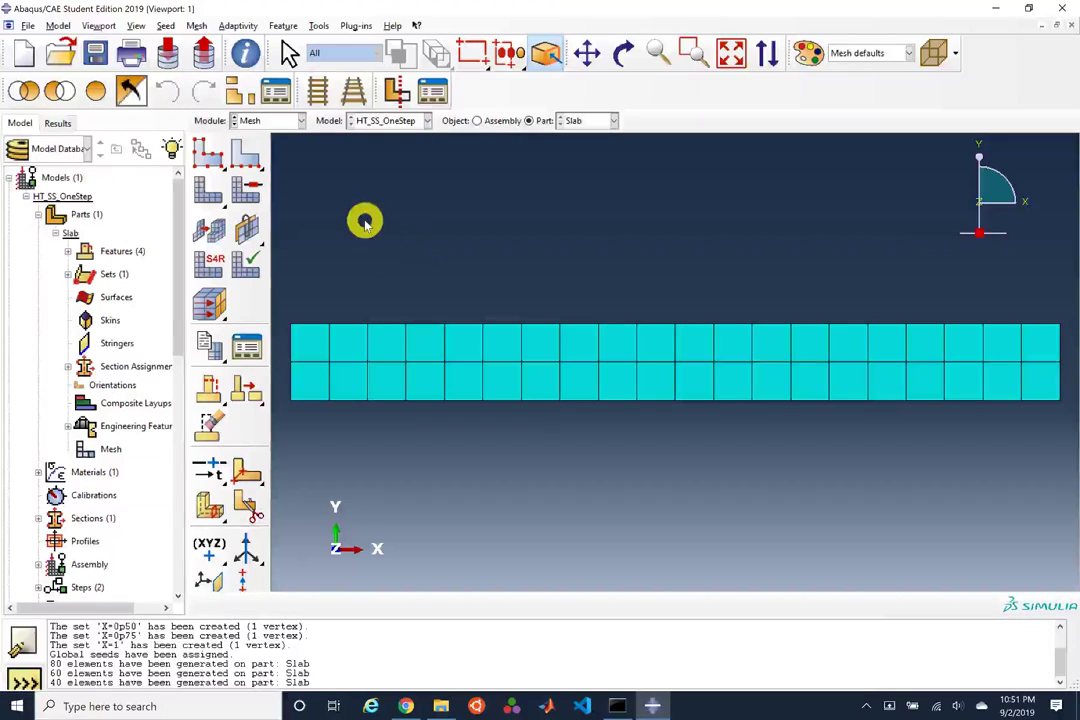
Step: Seed the slab's short end edges by number with 1 element per edge, deleting the meshes invalidated by the seed changes
click(245, 155)
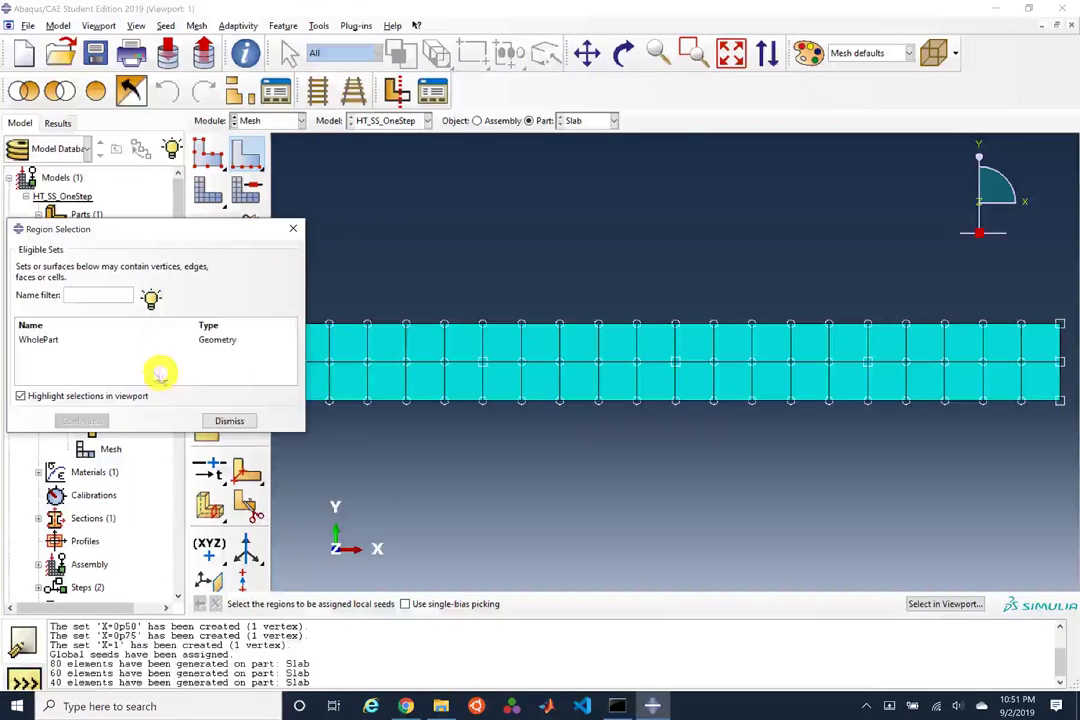
click(946, 605)
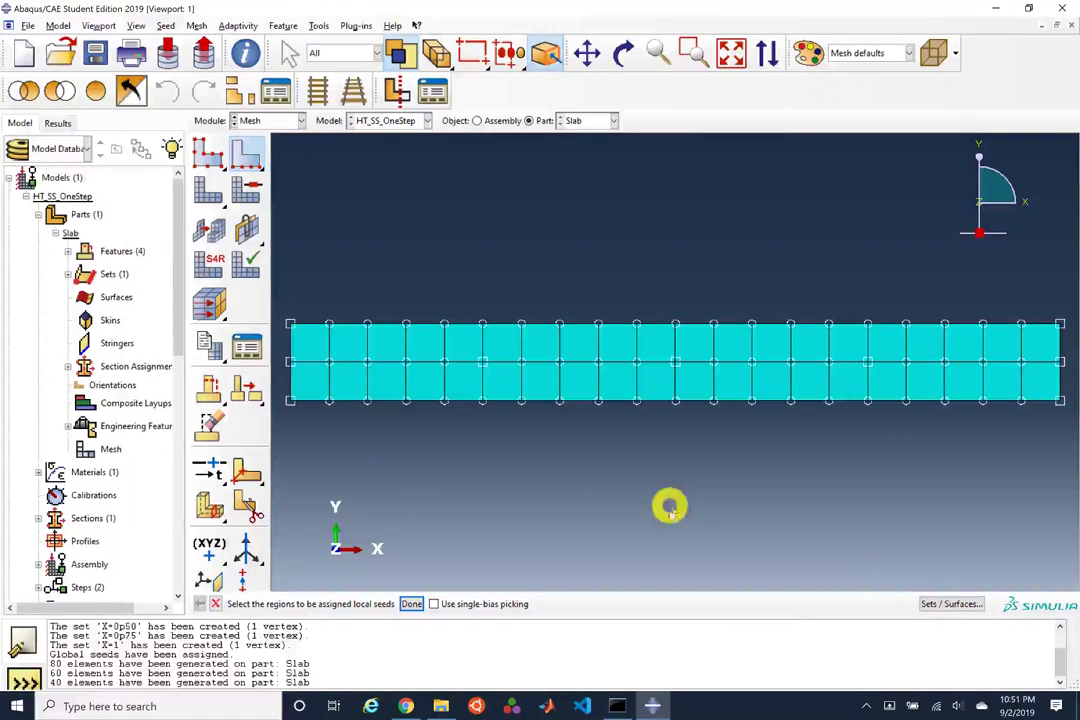
click(951, 604)
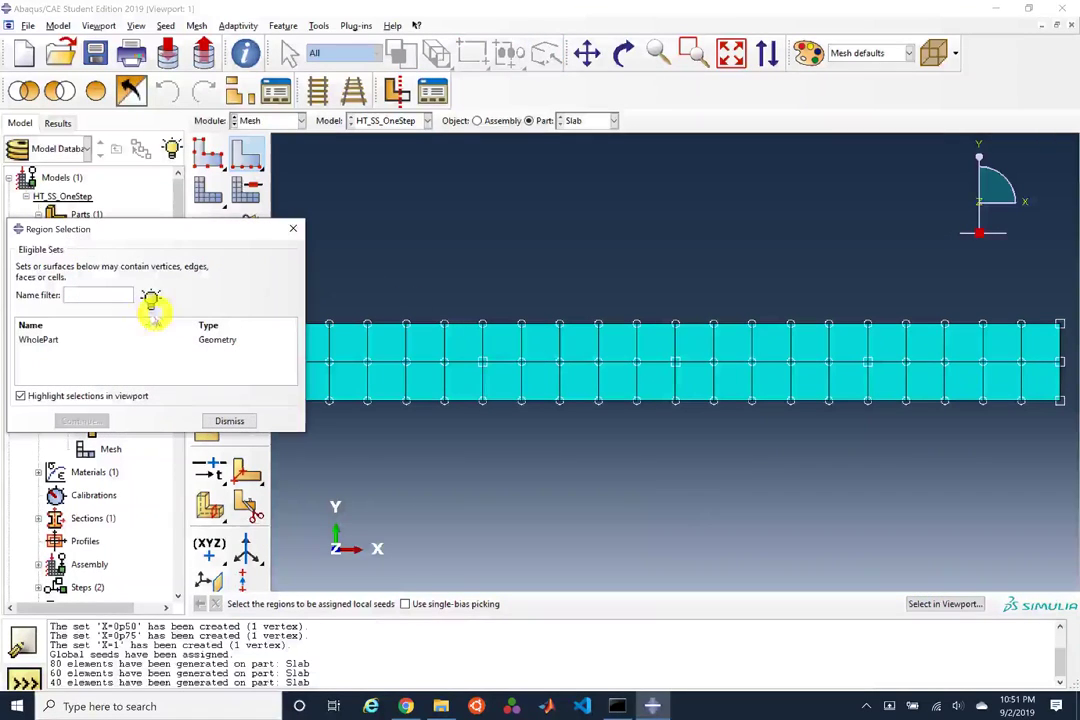
click(228, 420)
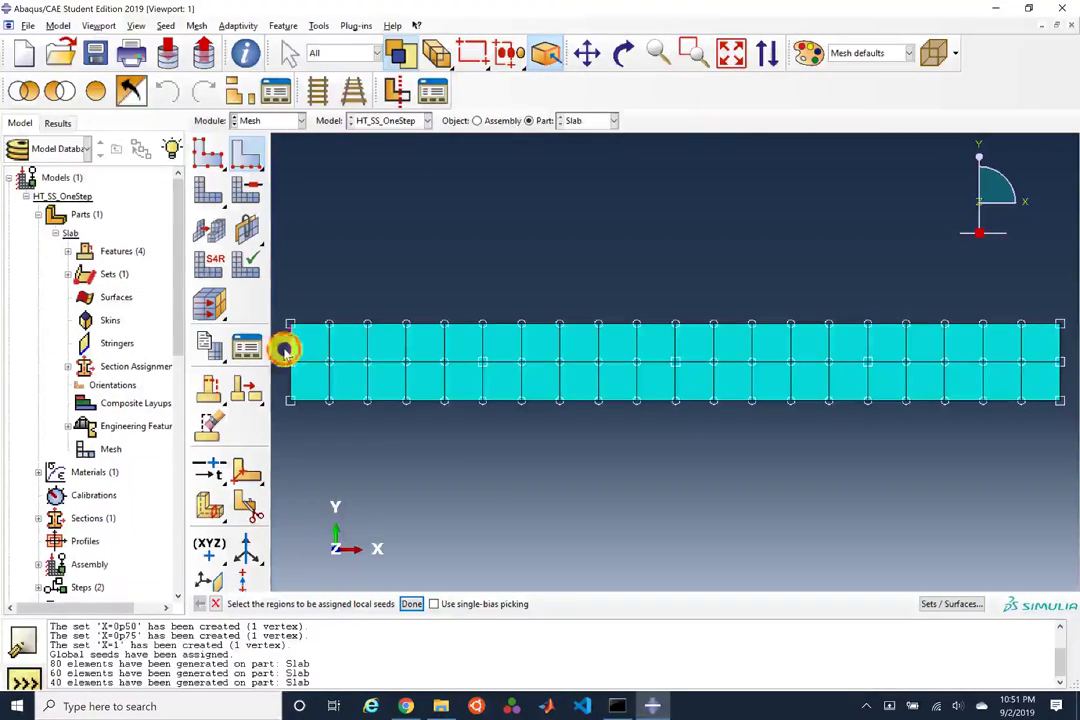
drag(284, 349, 1068, 350)
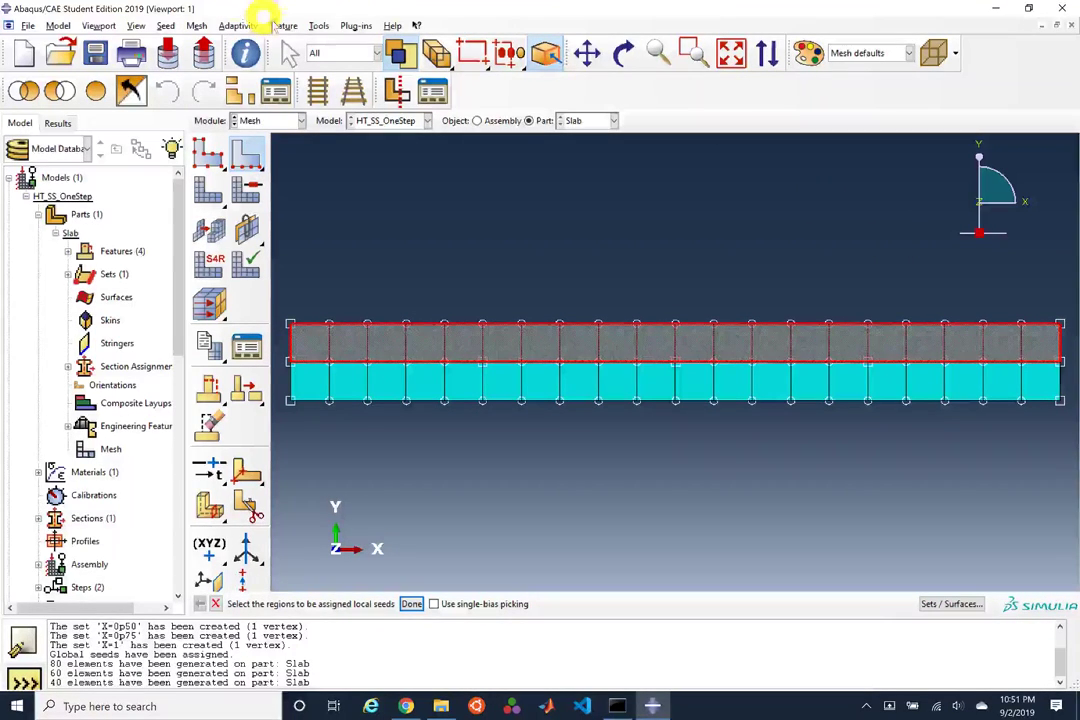
click(355, 50)
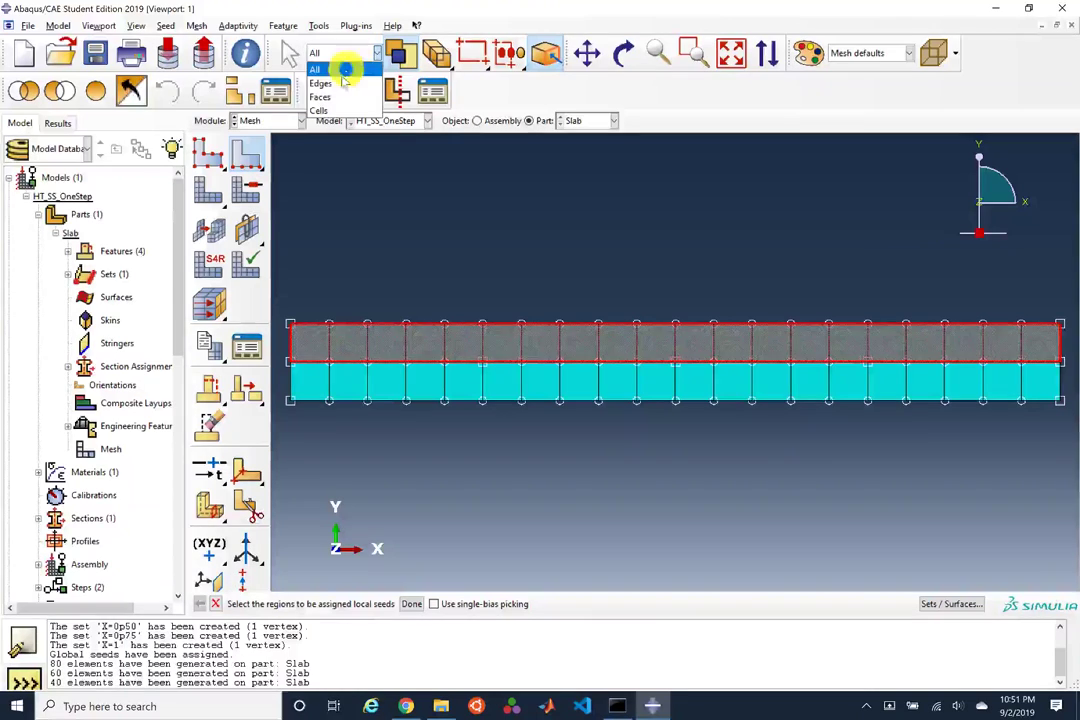
click(322, 84)
click(306, 291)
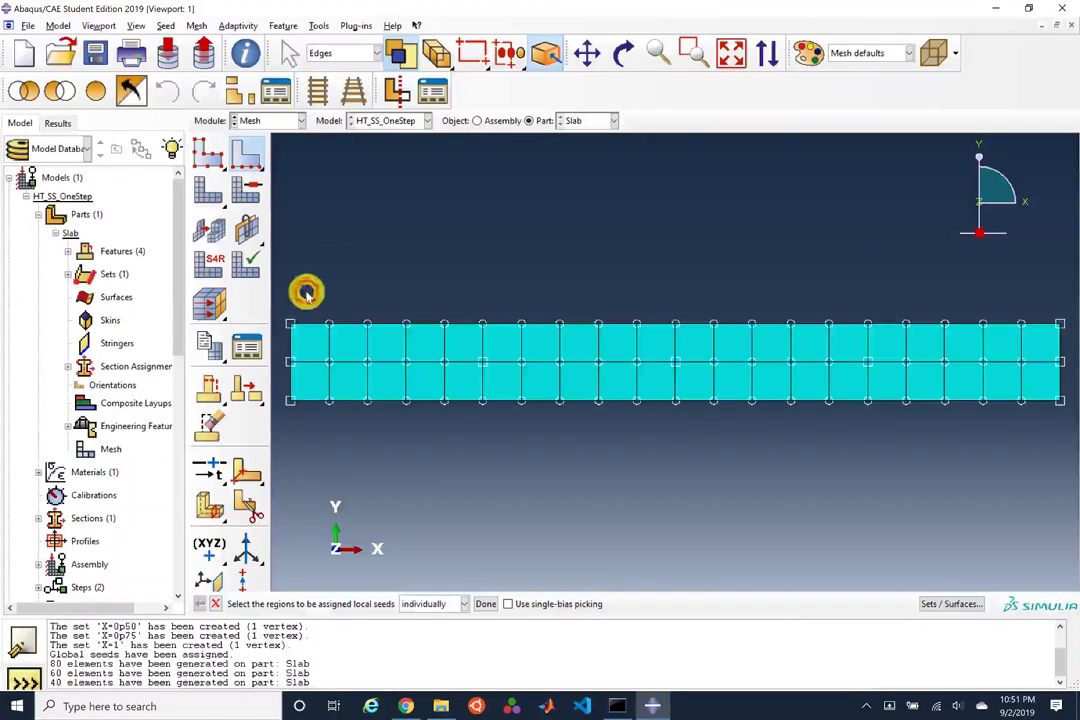
drag(282, 350, 287, 375)
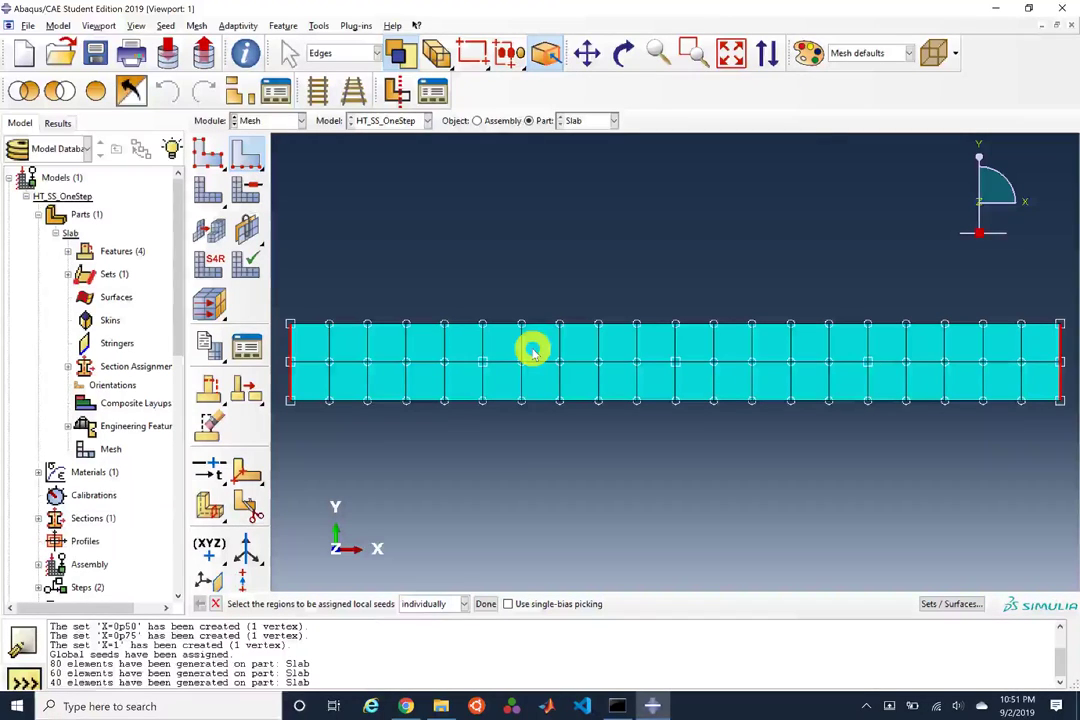
middle_click(435, 460)
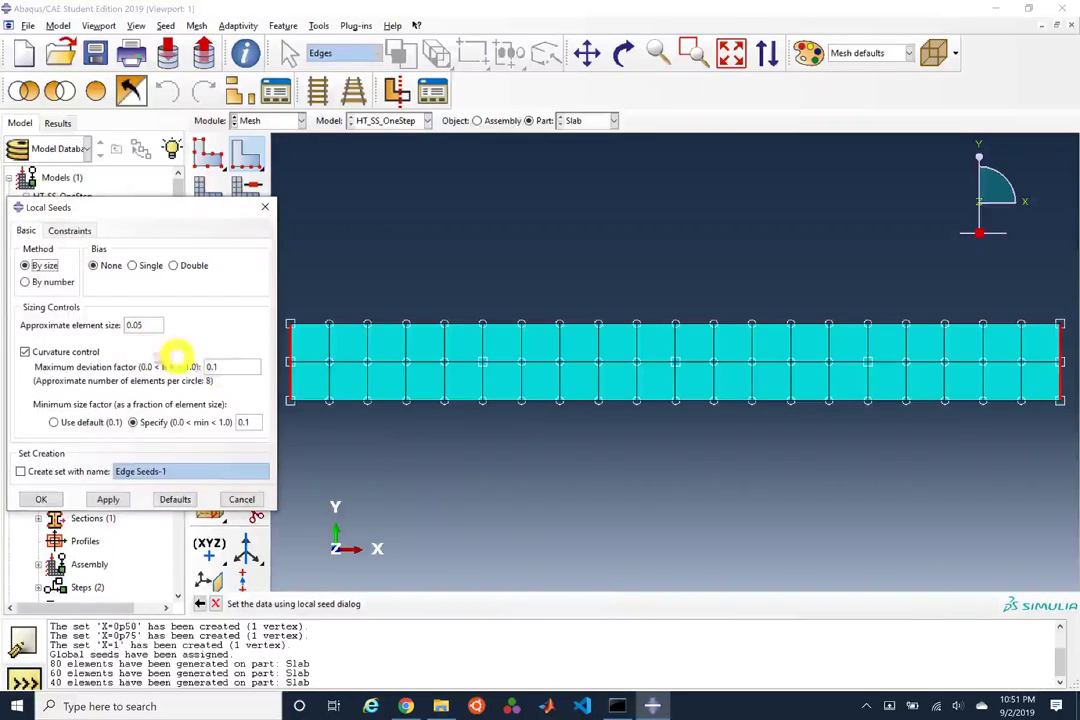
click(45, 281)
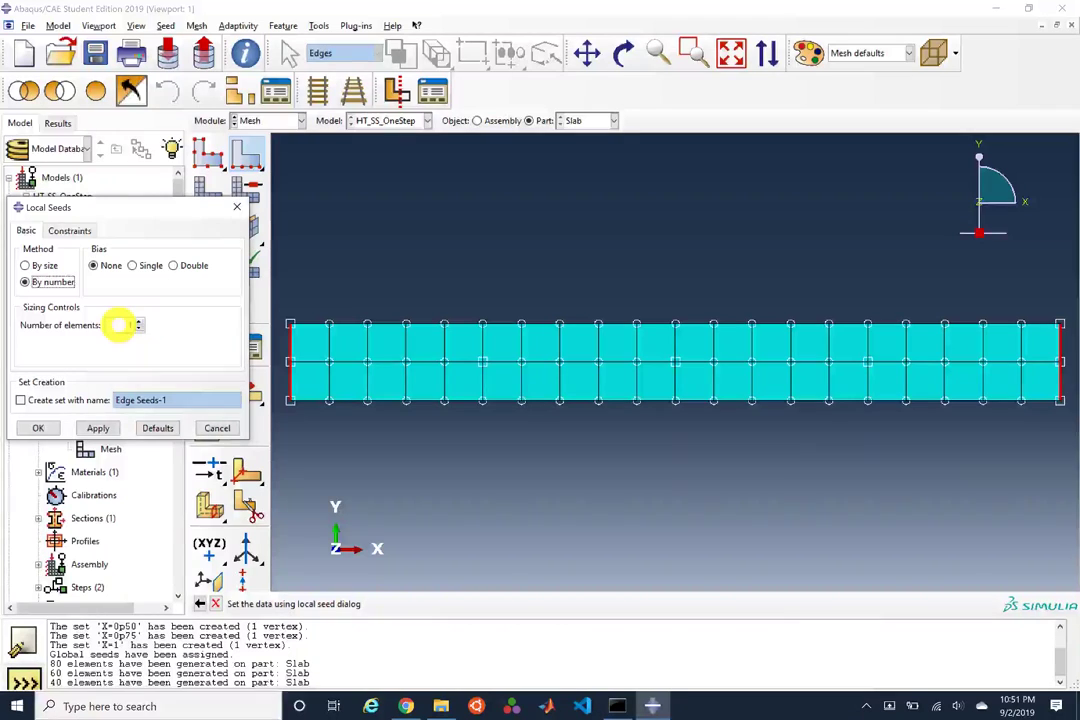
click(39, 428)
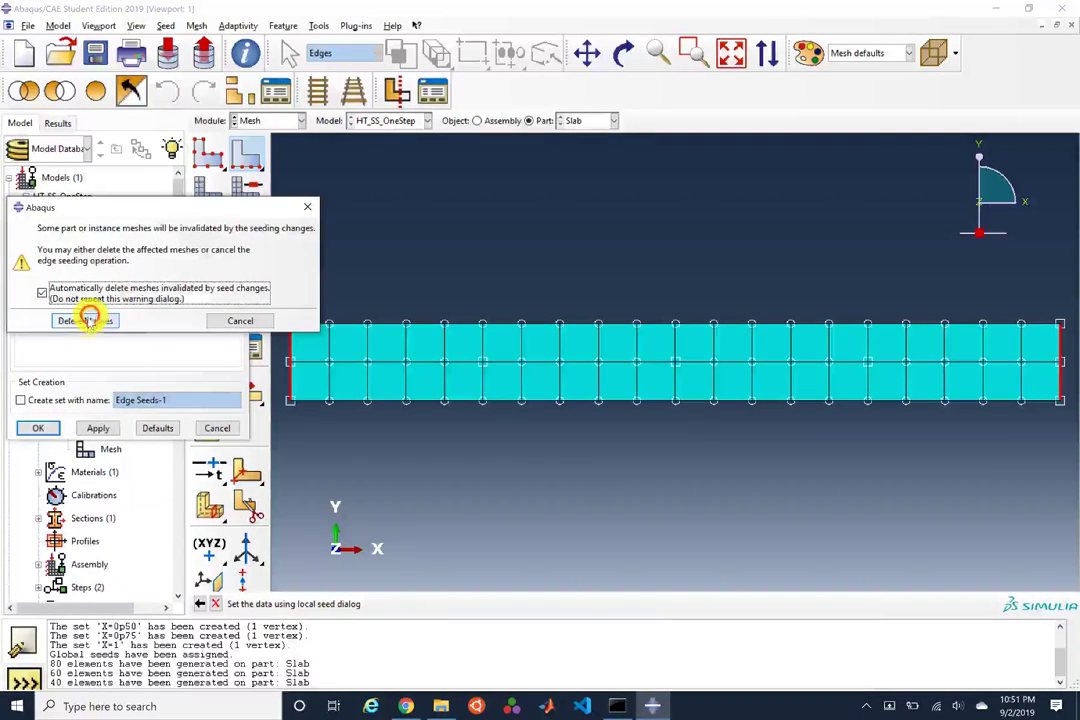
click(87, 318)
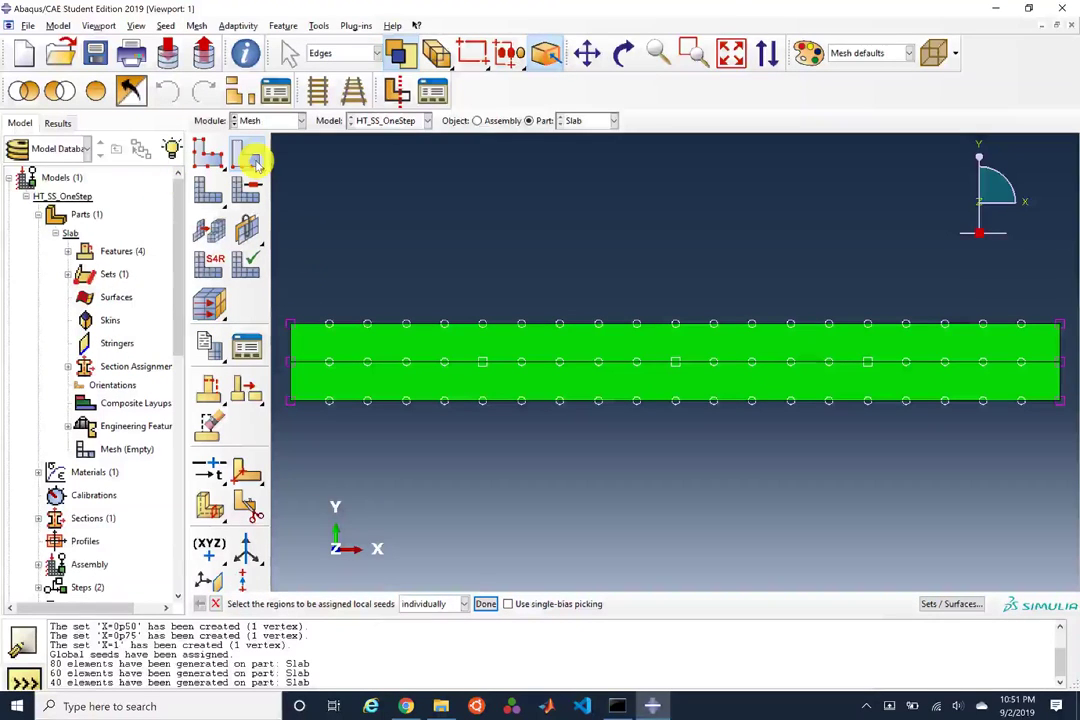
drag(597, 294, 579, 453)
middle_click(579, 453)
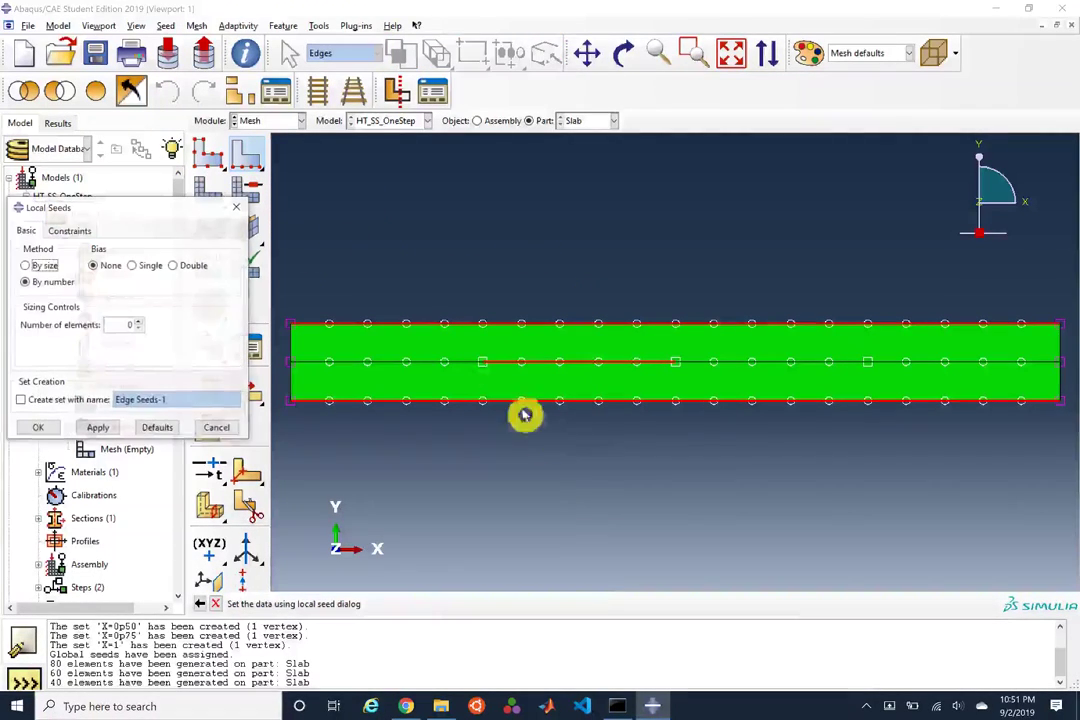
click(217, 427)
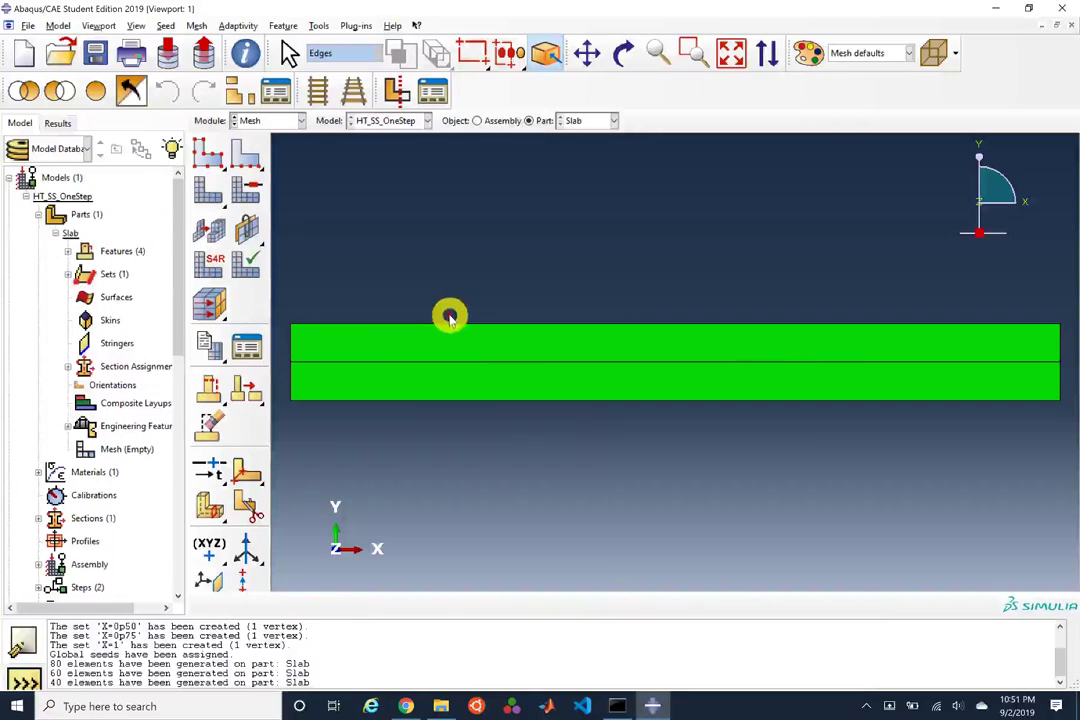
Step: Seed the slab's upper and lower long edges by number with 100 elements and remesh the part
click(240, 154)
shift+click(420, 396)
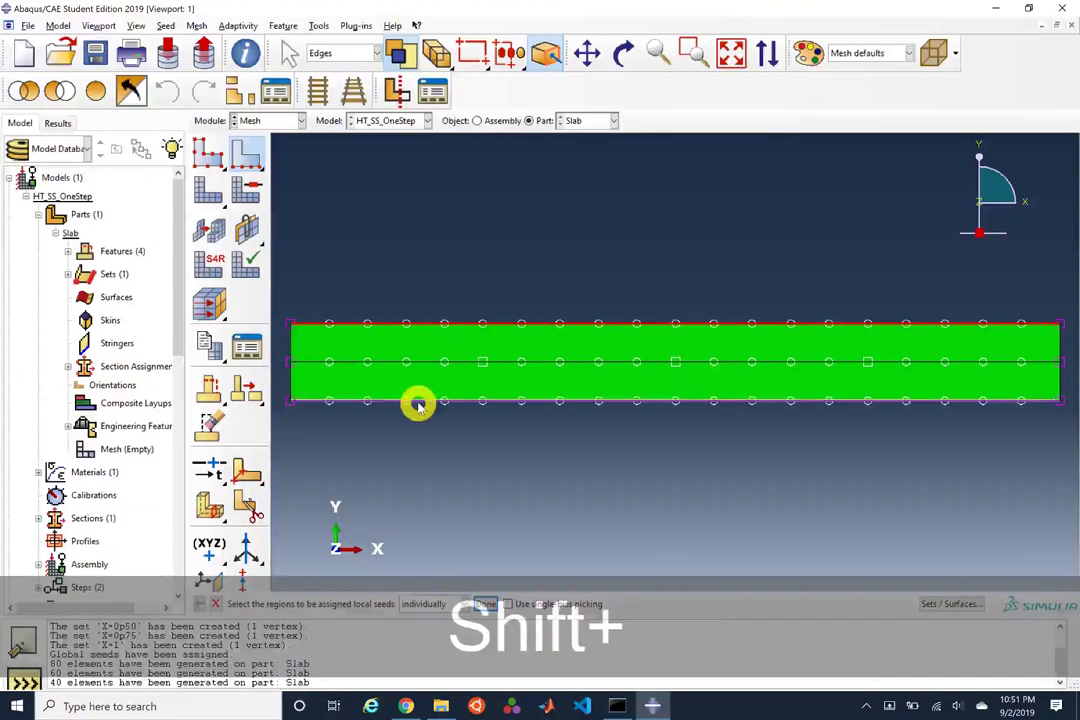
middle_click(418, 400)
click(126, 325)
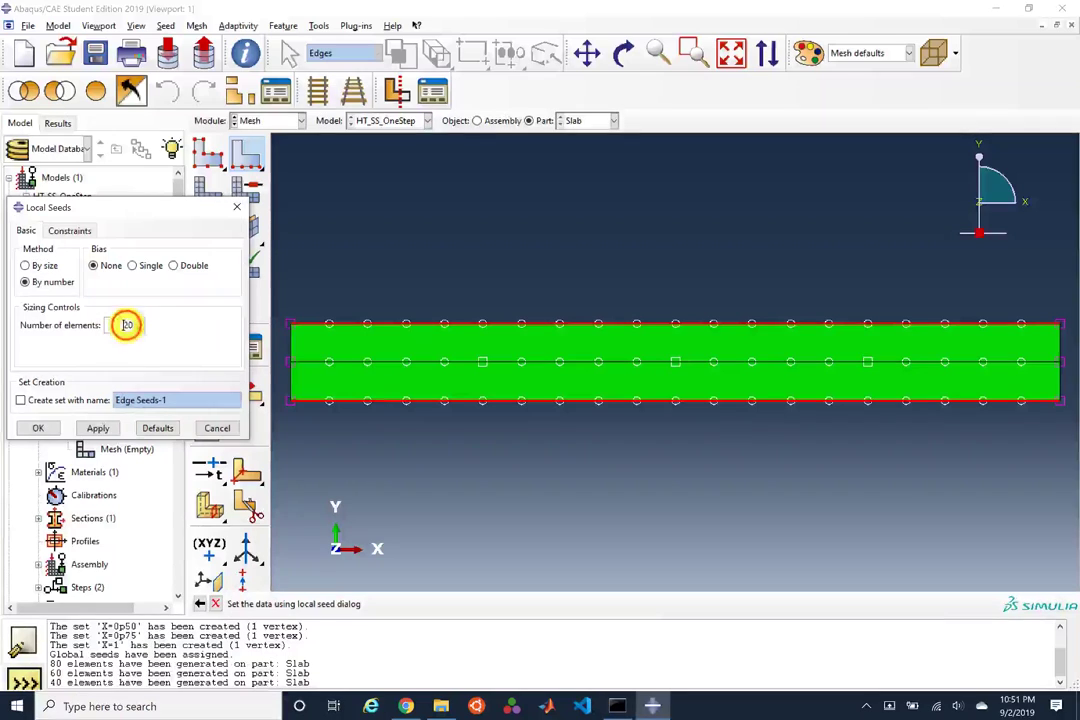
text(10)
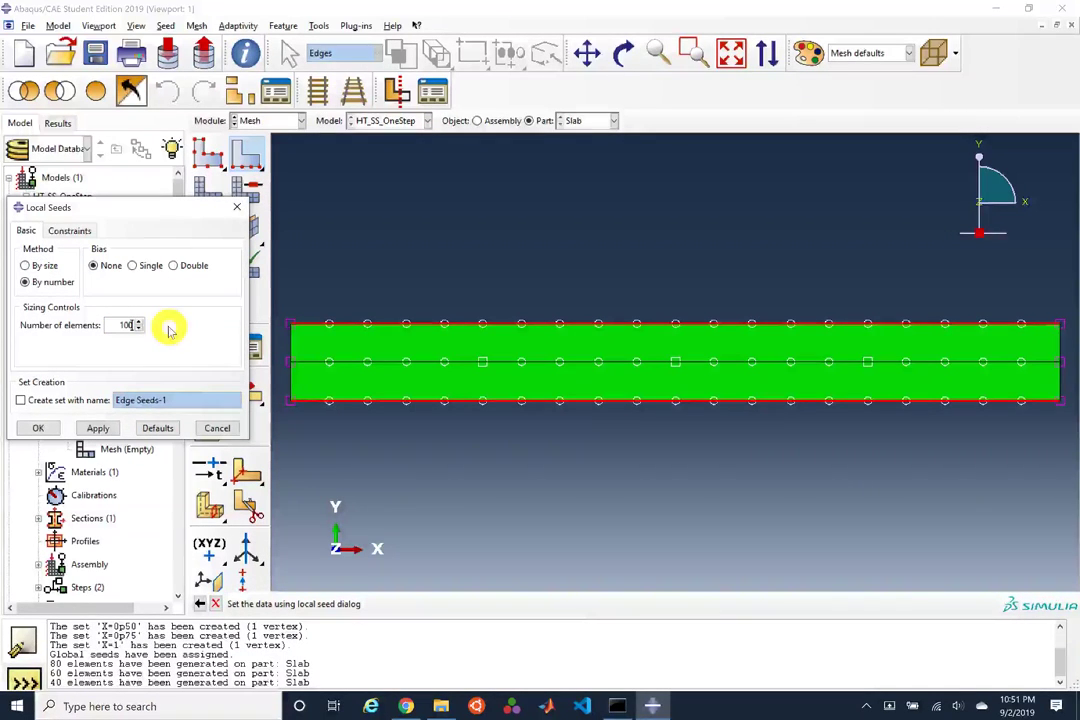
text(0)
click(106, 427)
click(32, 427)
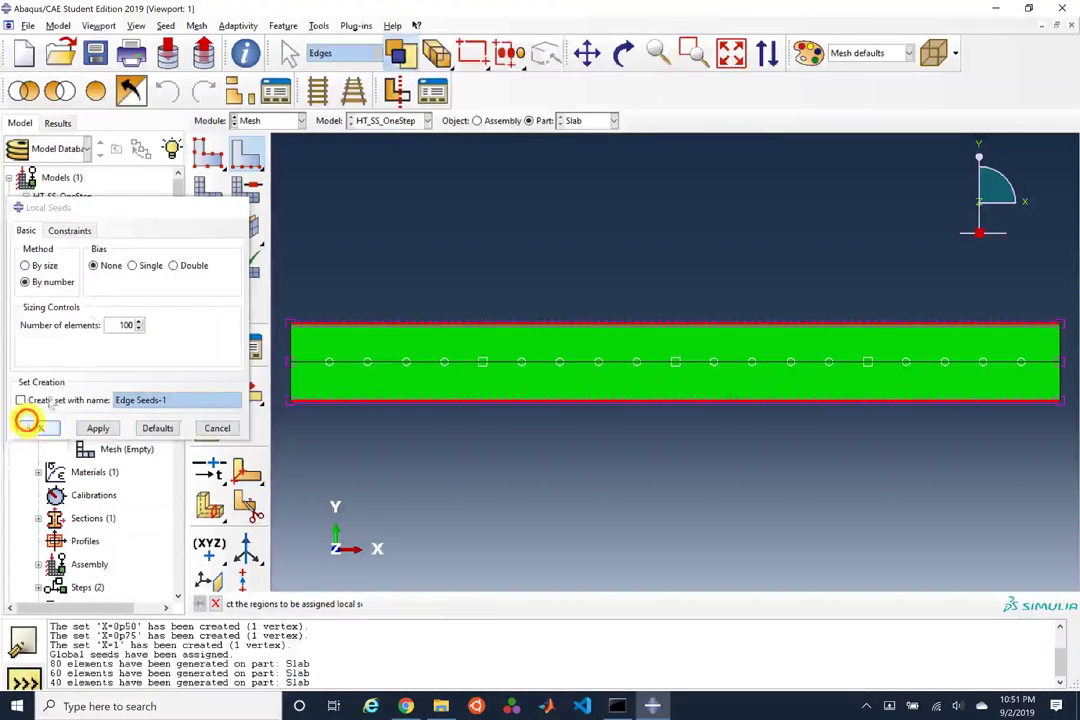
click(211, 189)
middle_click(349, 213)
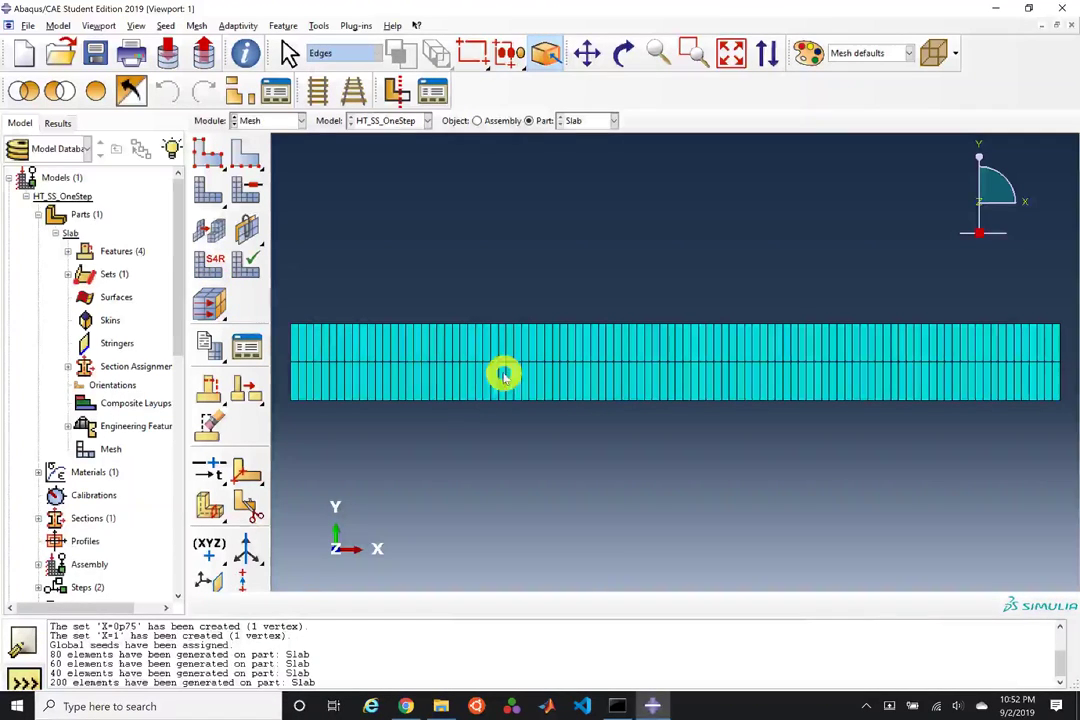
Step: Assign the Heat Transfer element family from the Standard library with linear order to both slab faces
click(213, 268)
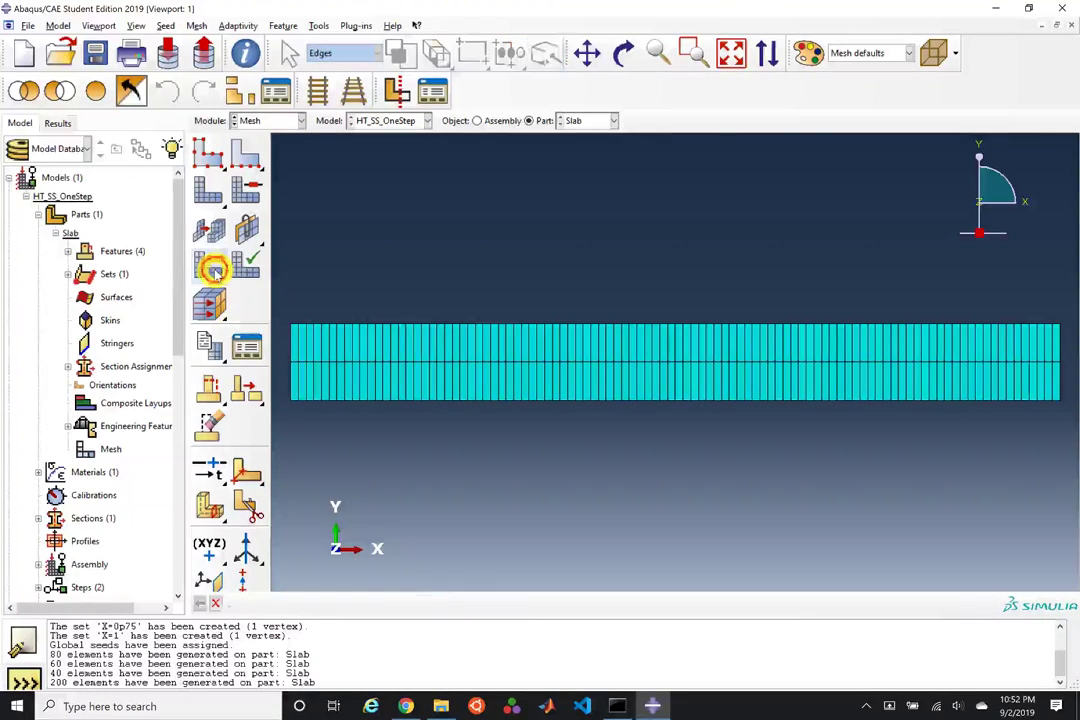
shift+click(418, 345)
shift+click(434, 386)
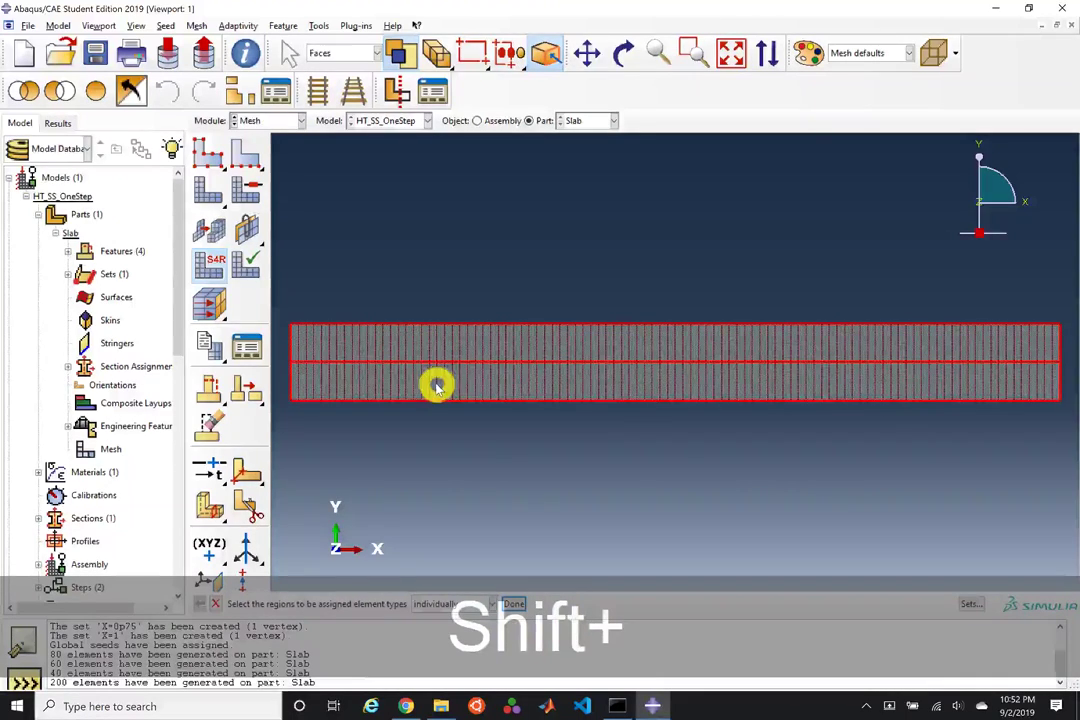
middle_click(434, 386)
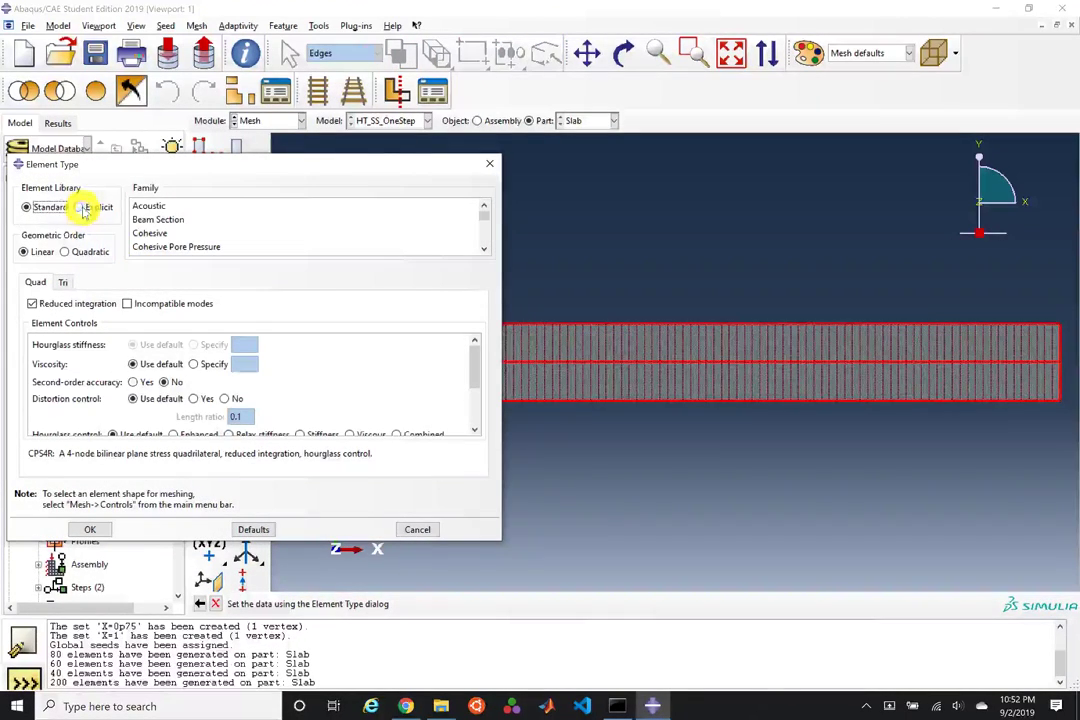
scroll(150, 215, down, 4)
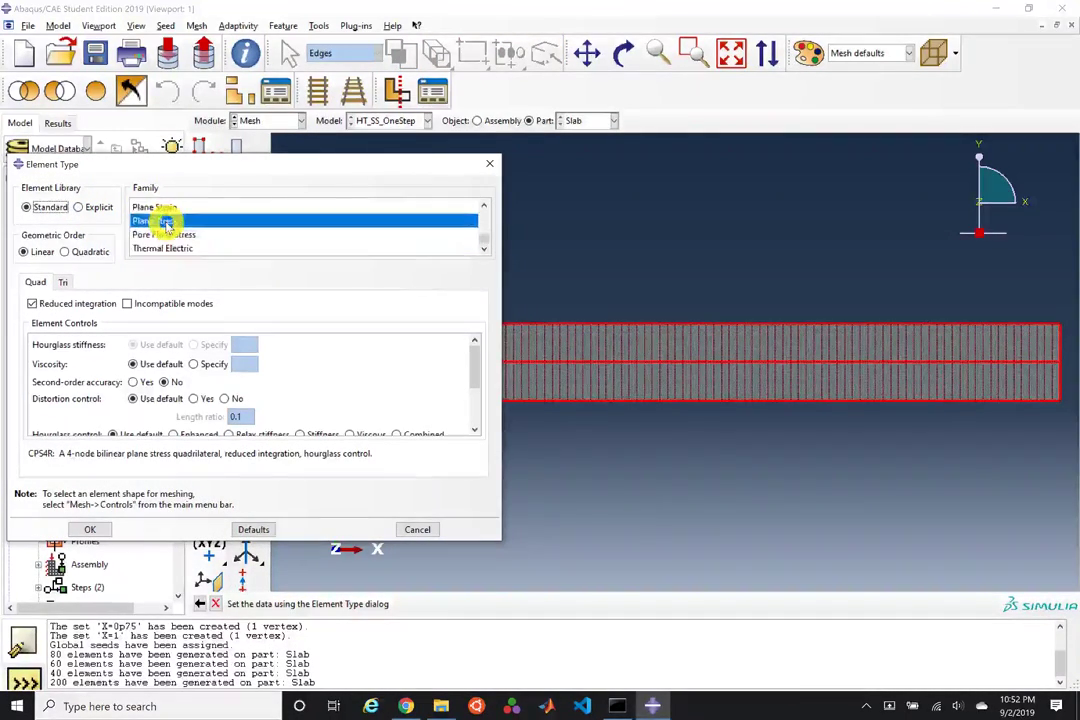
scroll(170, 235, up, 1)
scroll(175, 232, down, 3)
scroll(183, 228, up, 3)
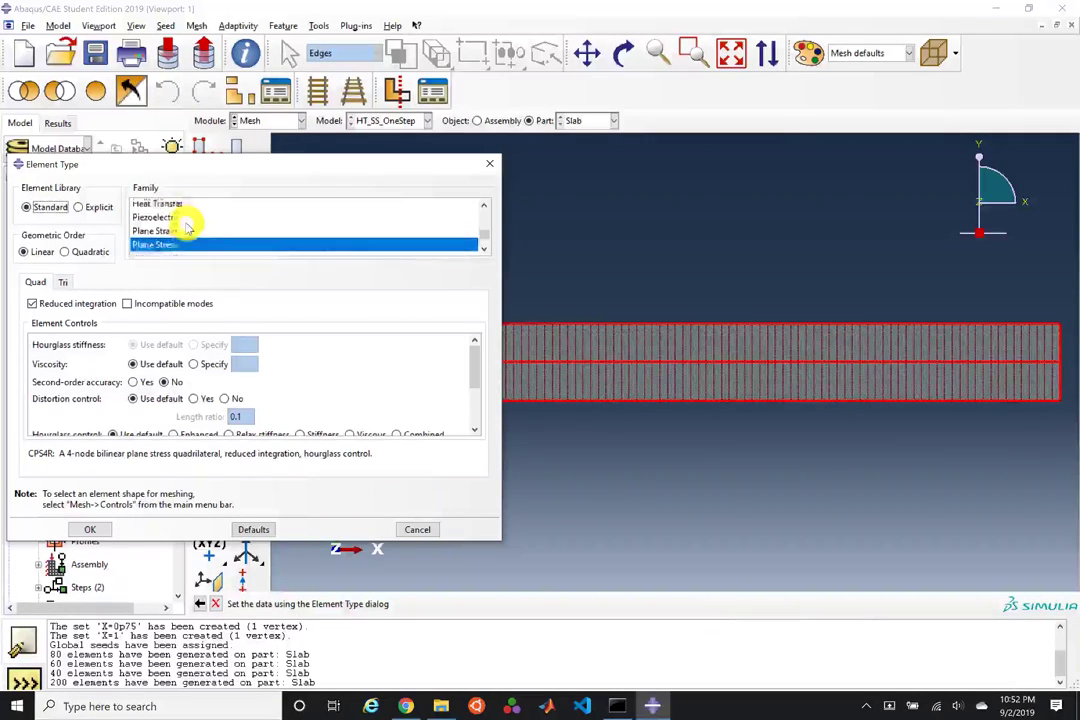
click(170, 221)
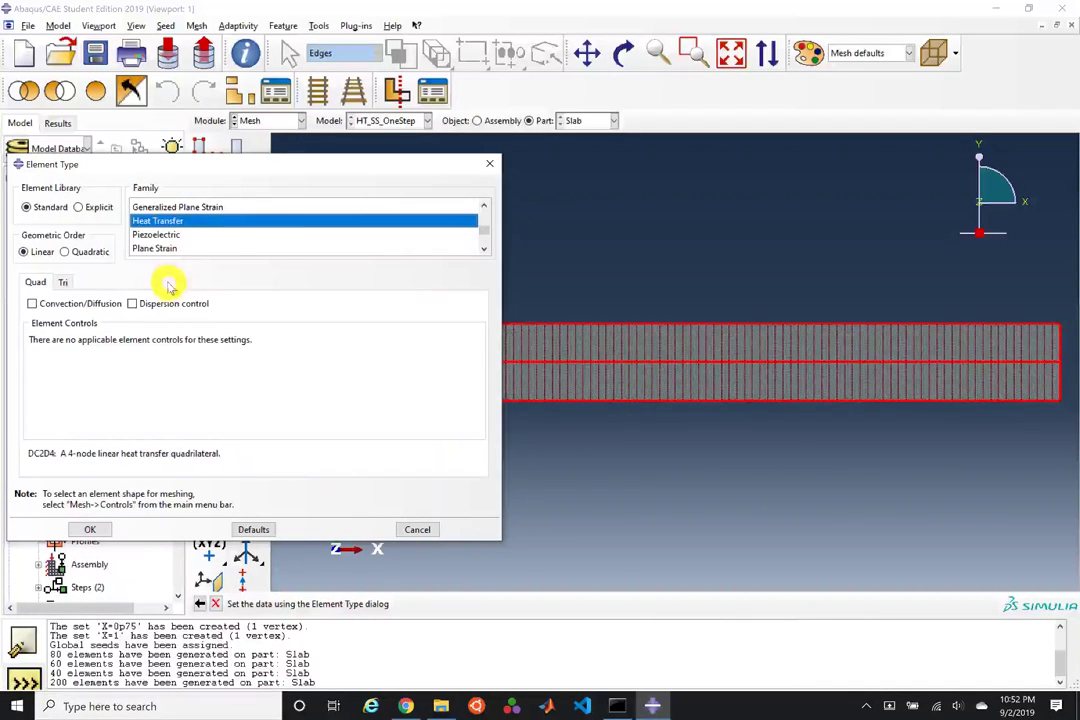
double_click(37, 453)
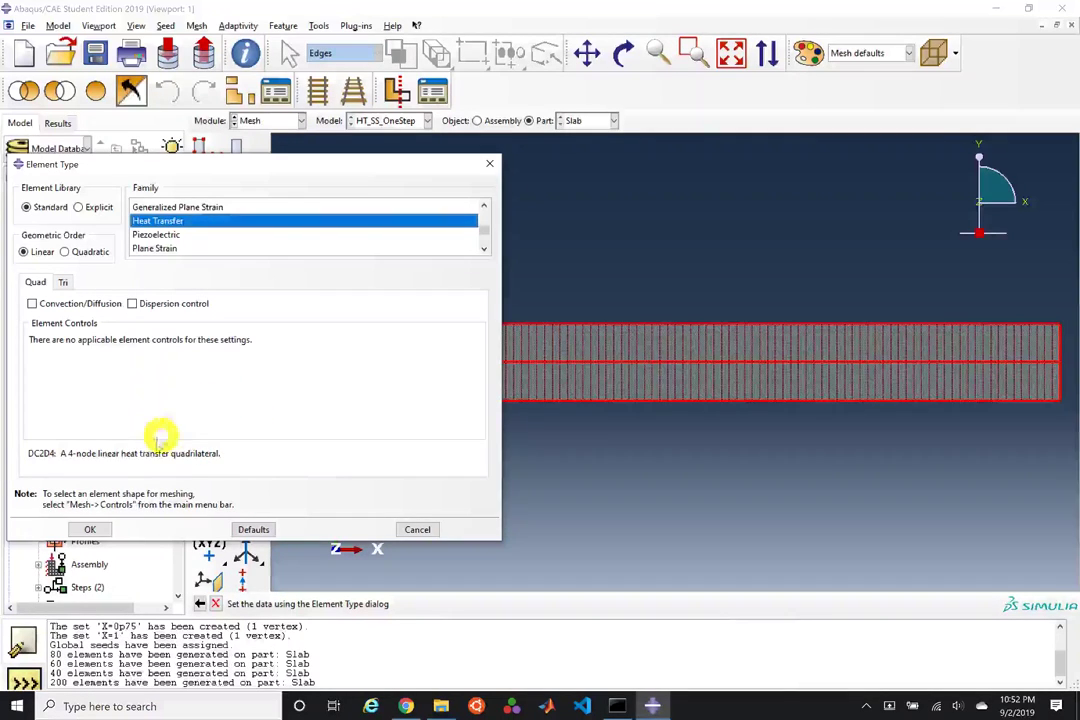
click(90, 529)
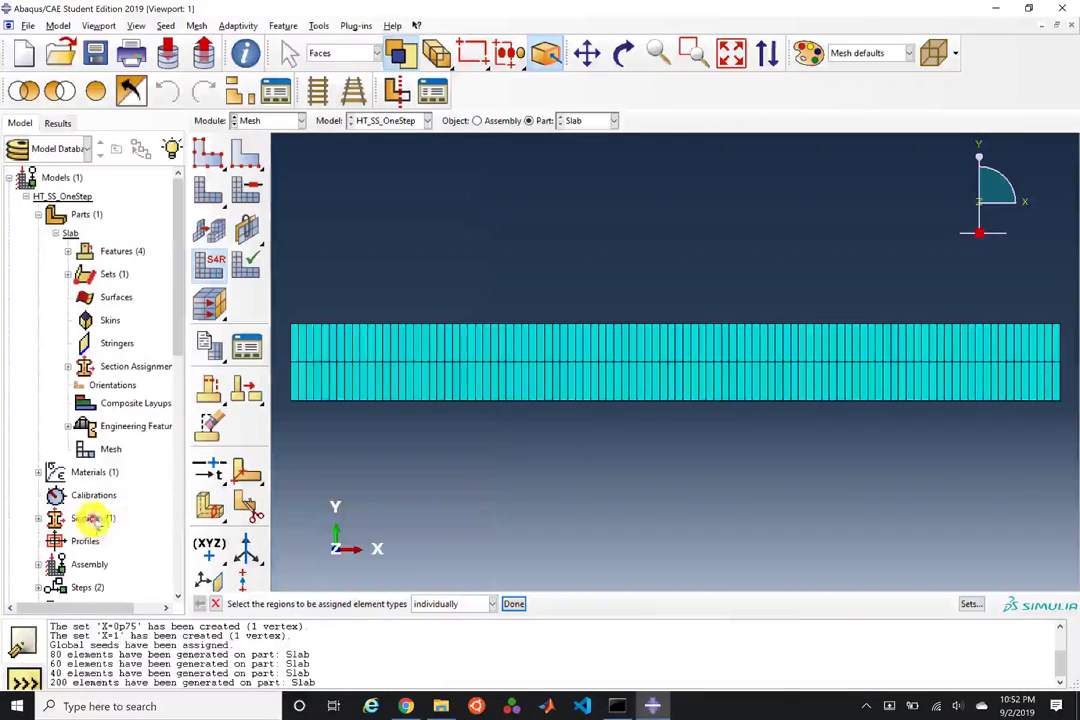
middle_click(495, 445)
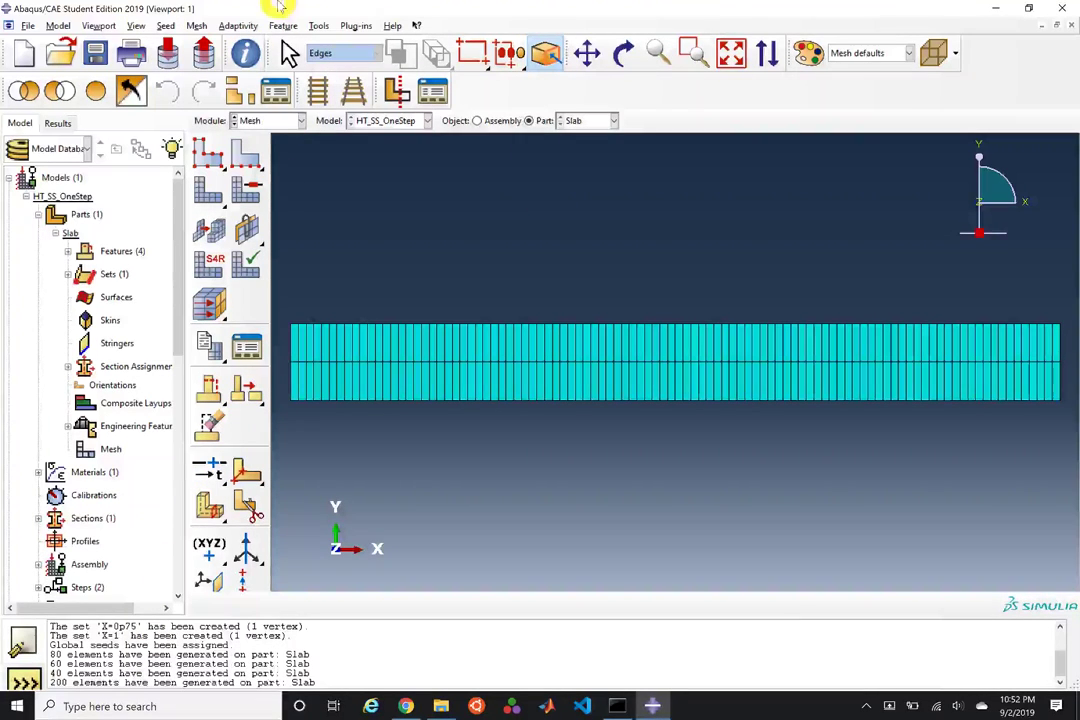
Step: Query the mesh of the entire Slab part to check its node count, element count and element type
click(245, 53)
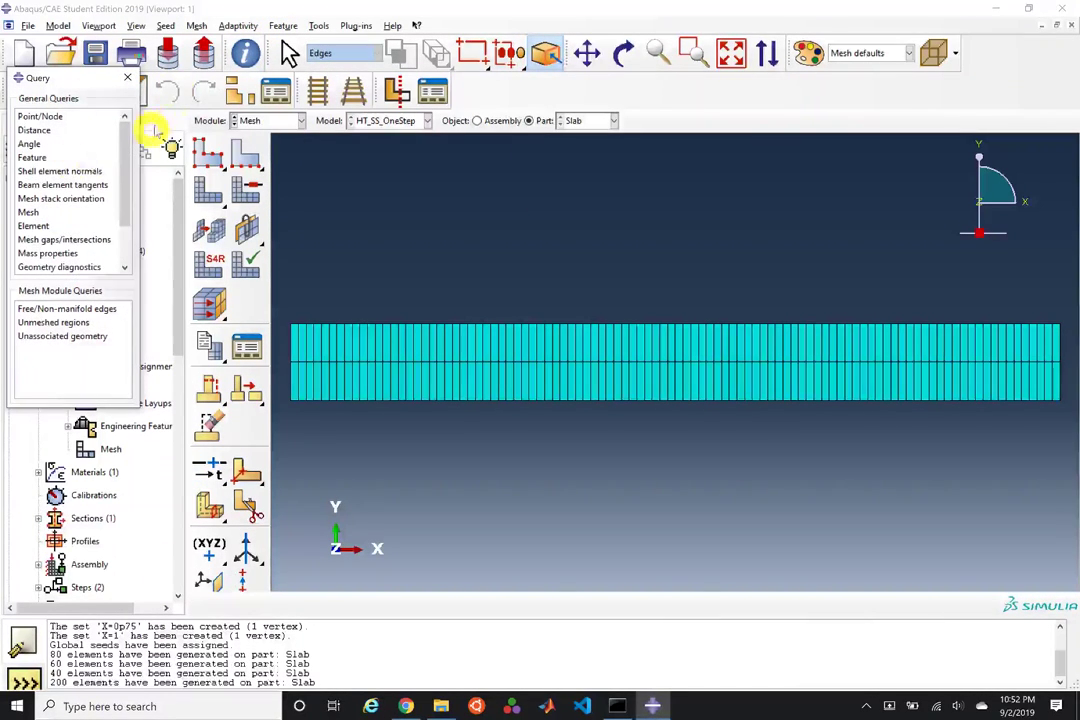
click(30, 212)
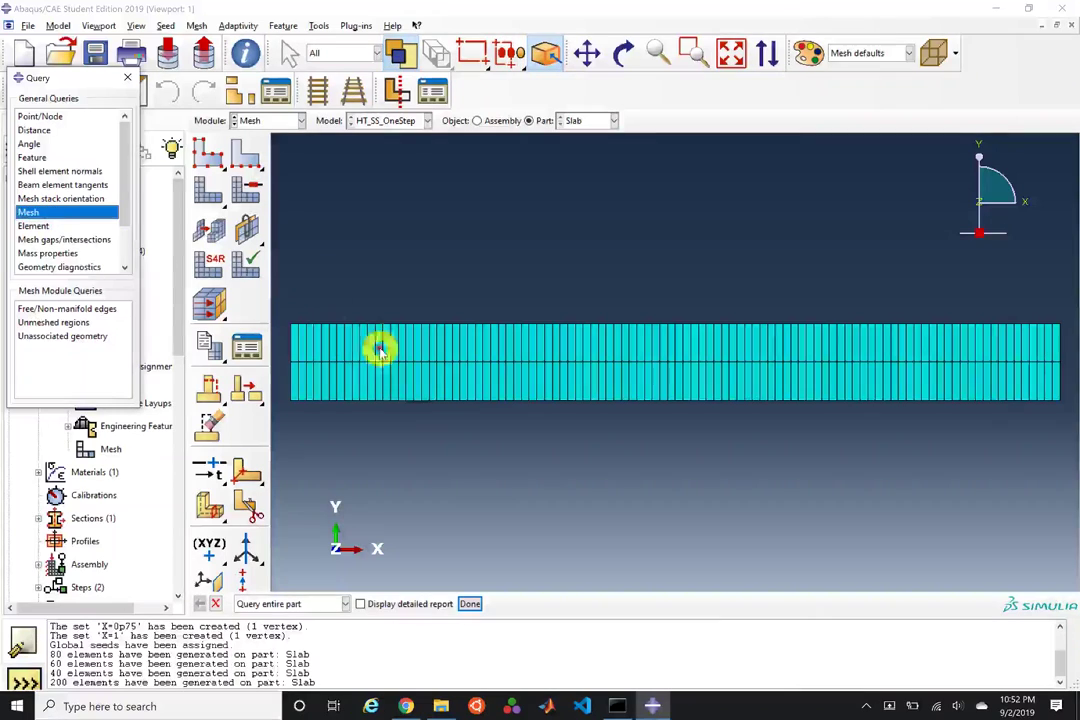
click(468, 603)
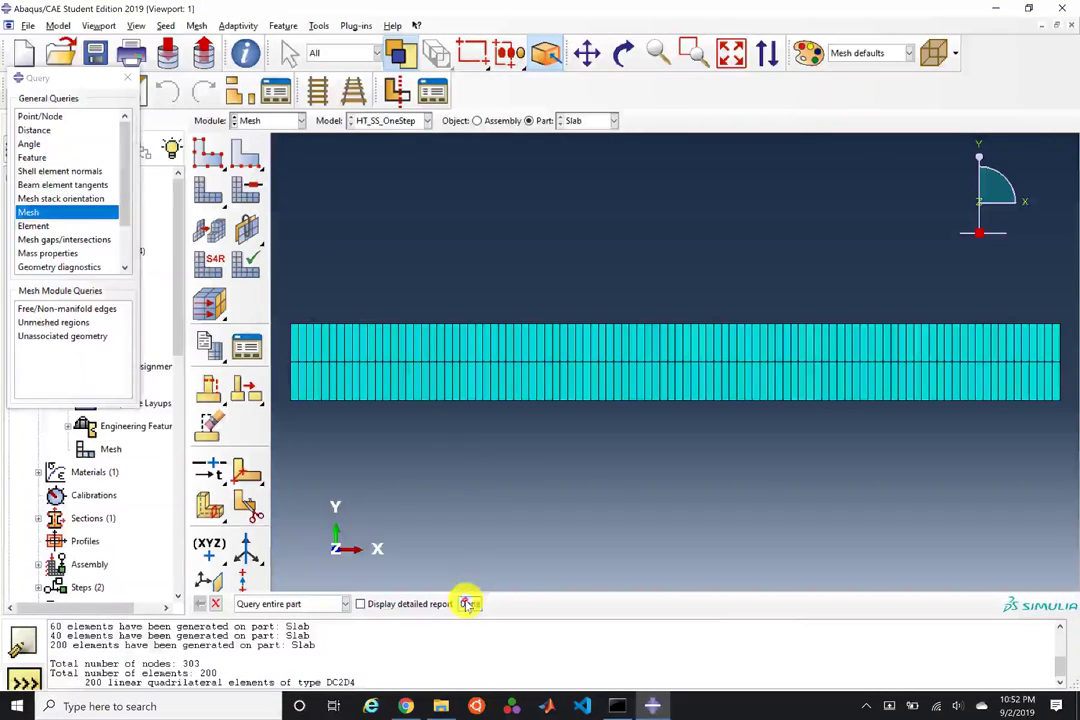
double_click(188, 663)
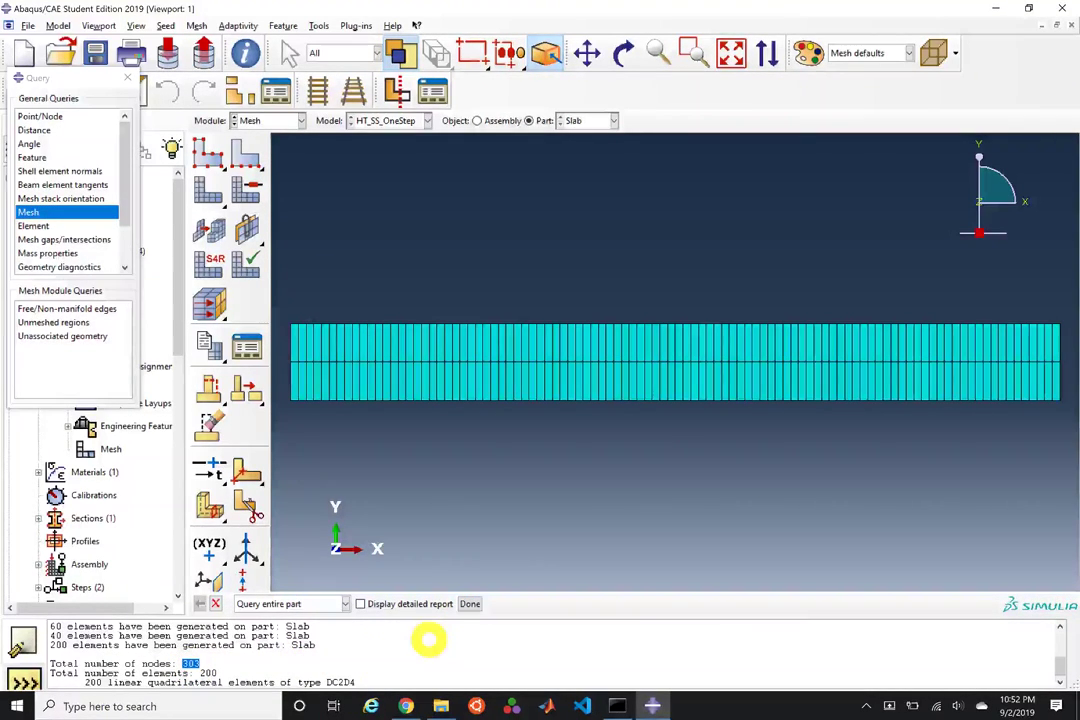
click(126, 78)
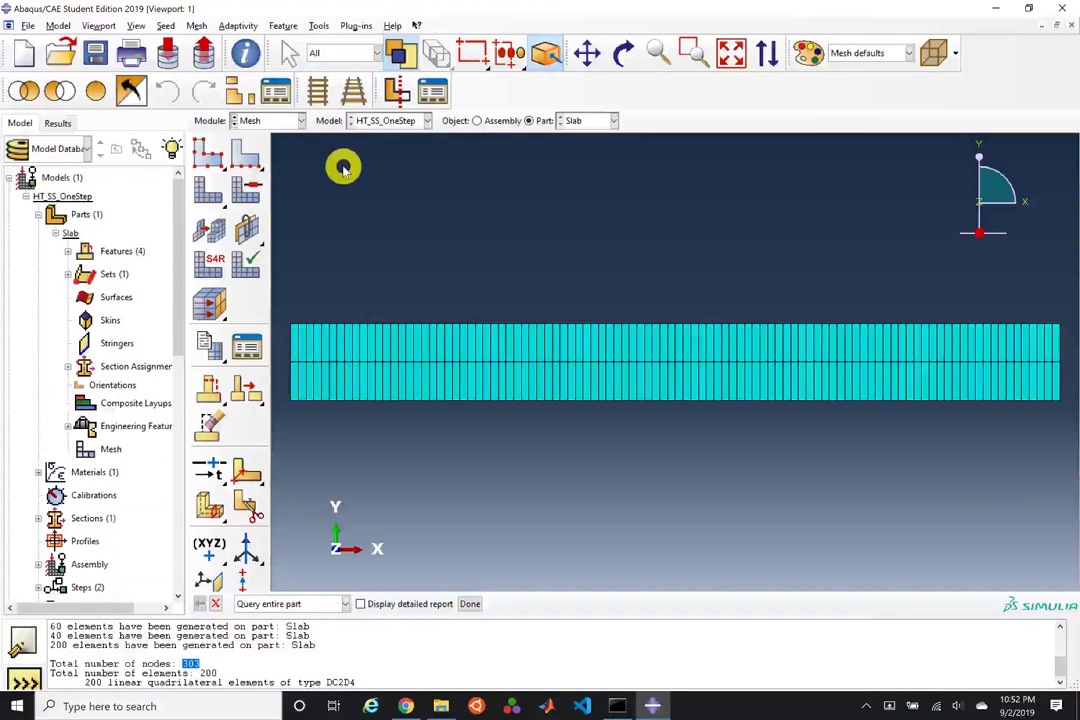
Step: Switch to the Job module
click(262, 121)
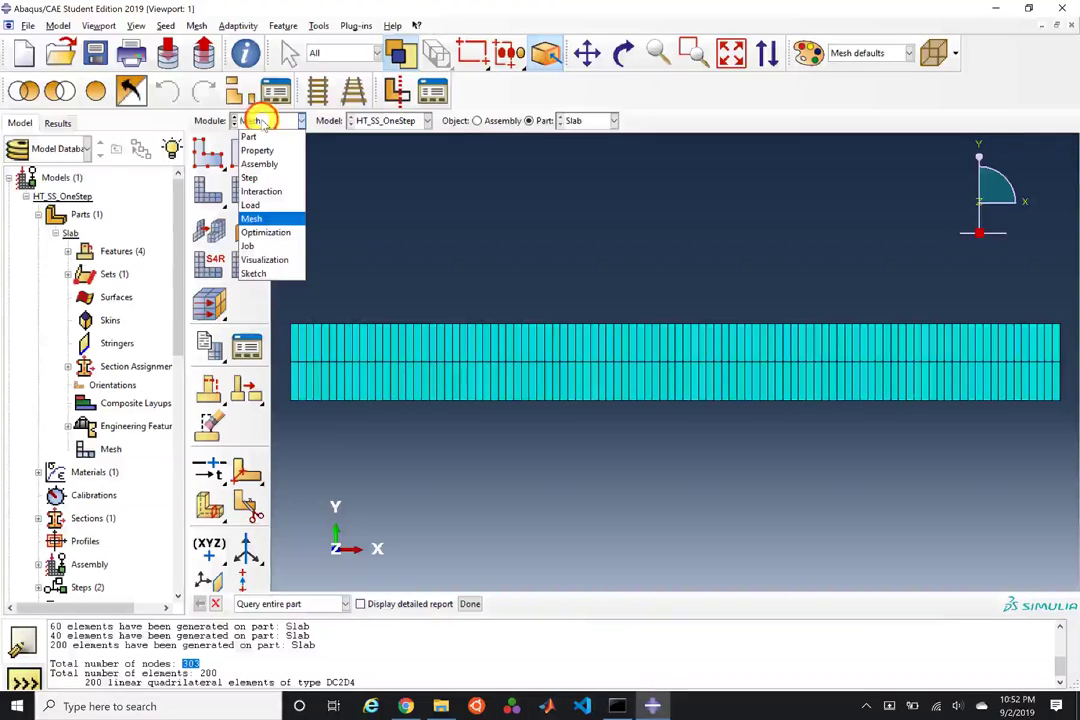
click(262, 246)
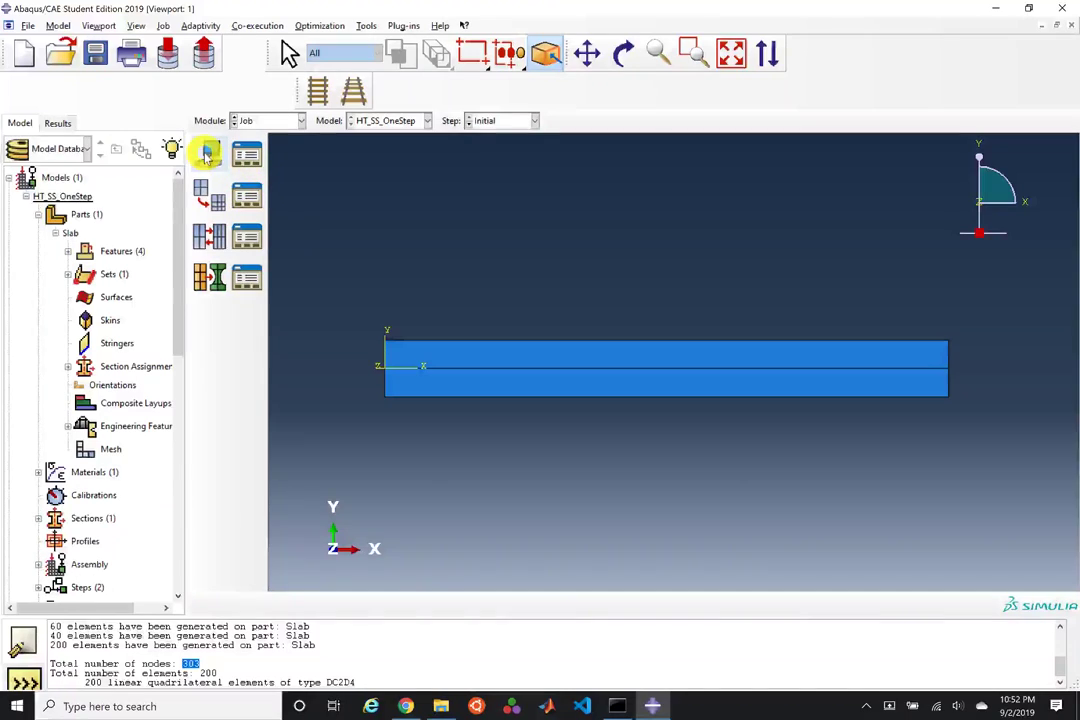
Step: Create a full-analysis job named HT_SS_OneStep from the HT_SS_OneStep model, keeping the default job settings
click(211, 155)
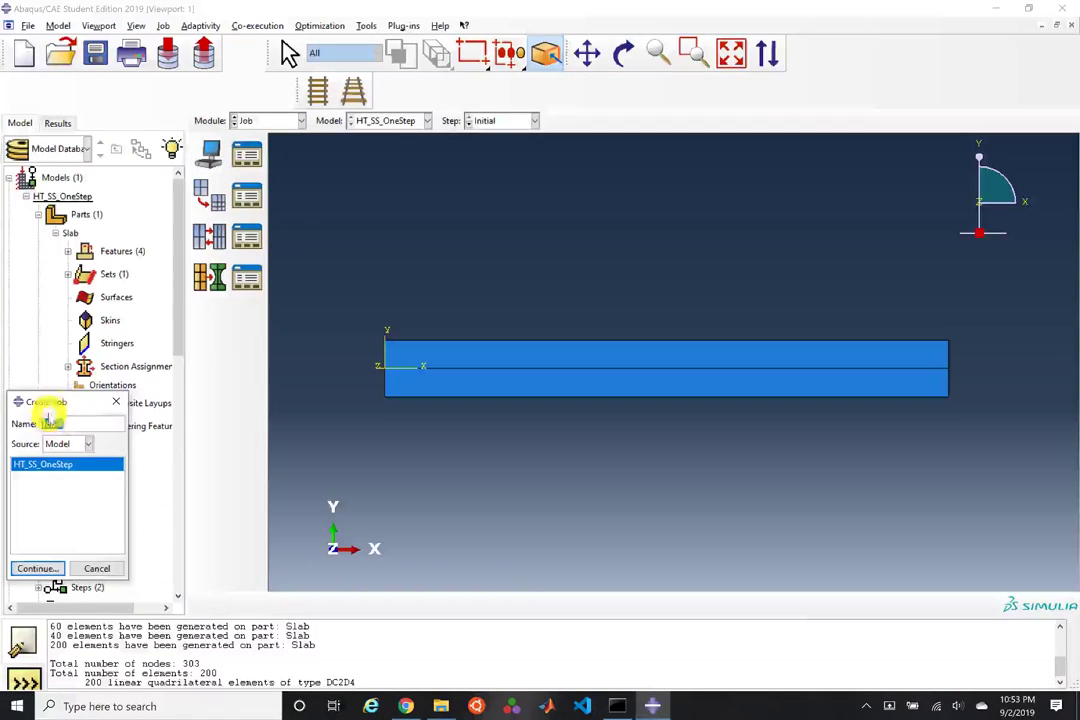
drag(48, 336, 342, 193)
key(shift+h)
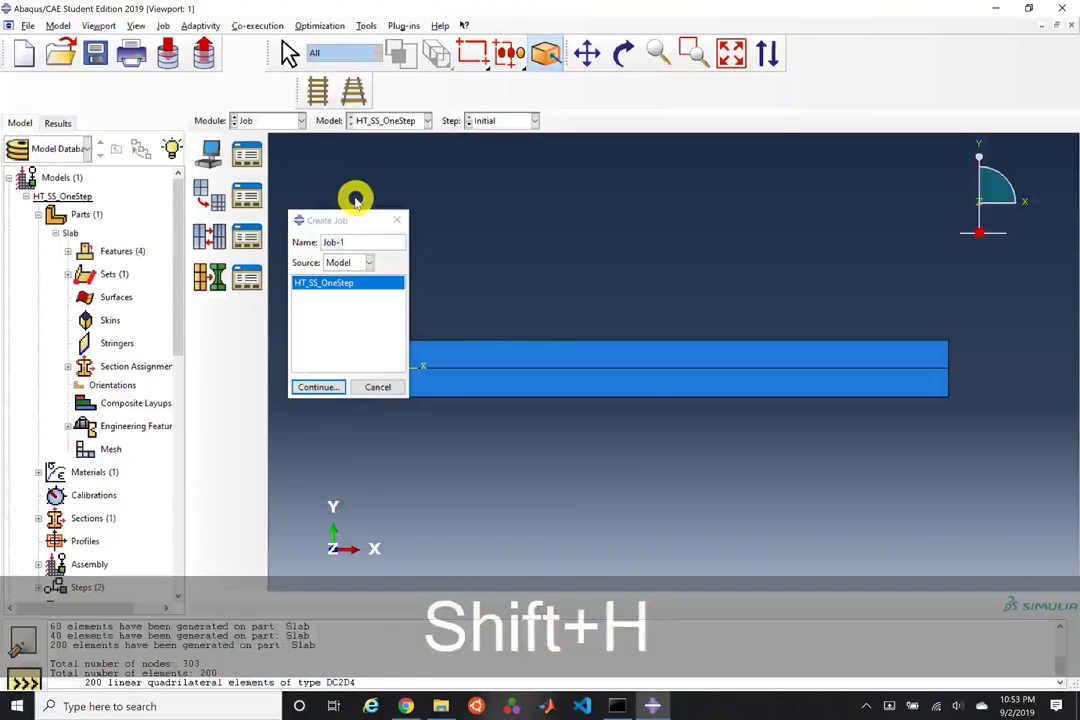
key(t)
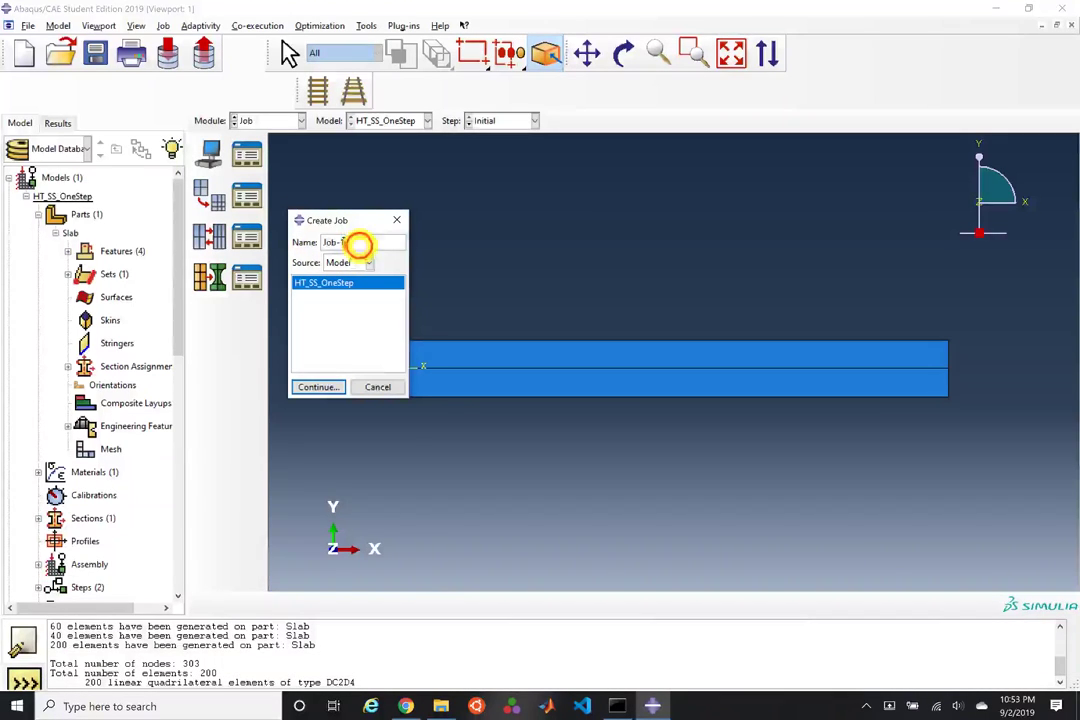
double_click(362, 241)
text(HT_SS)
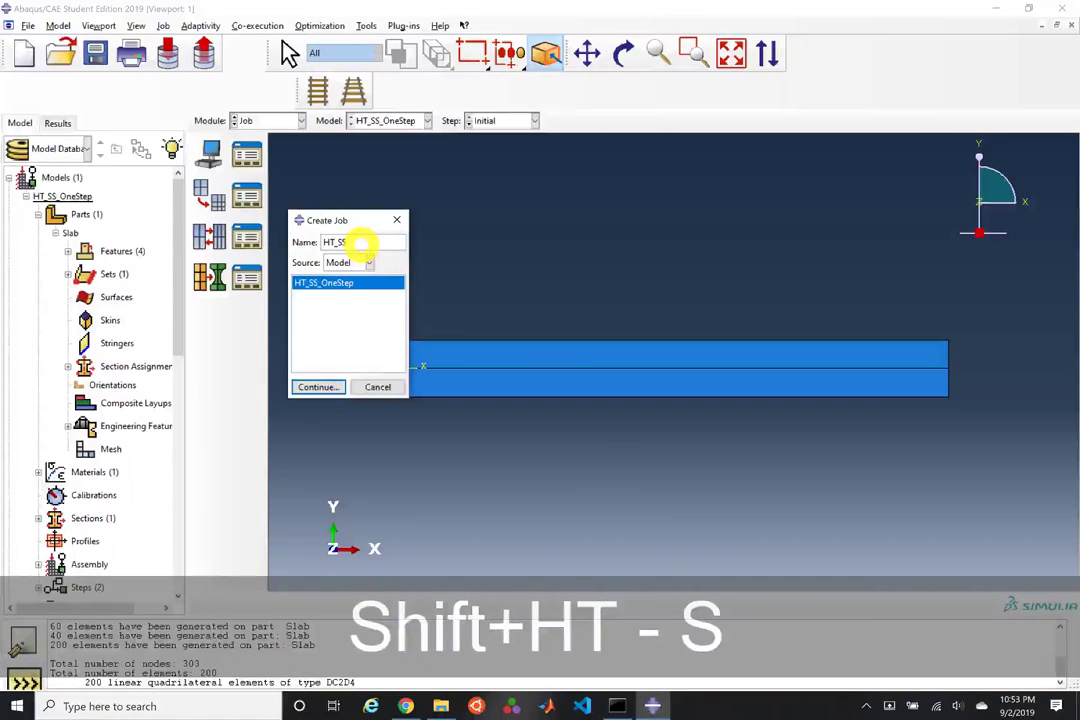
text(_OneStep)
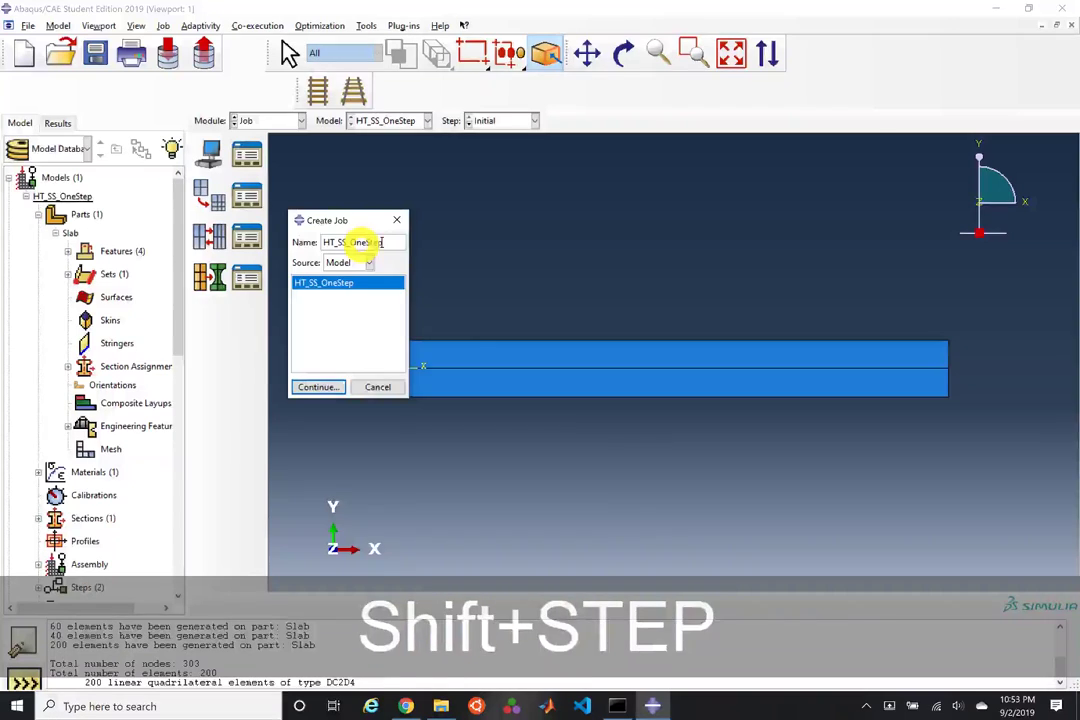
key(Return)
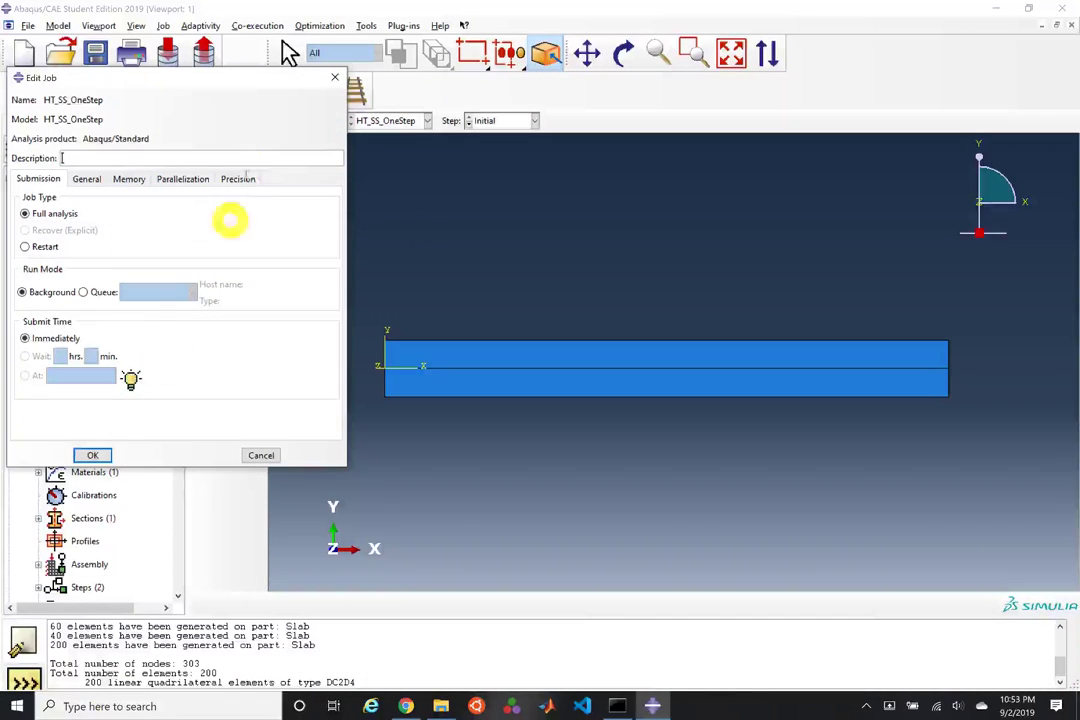
click(238, 179)
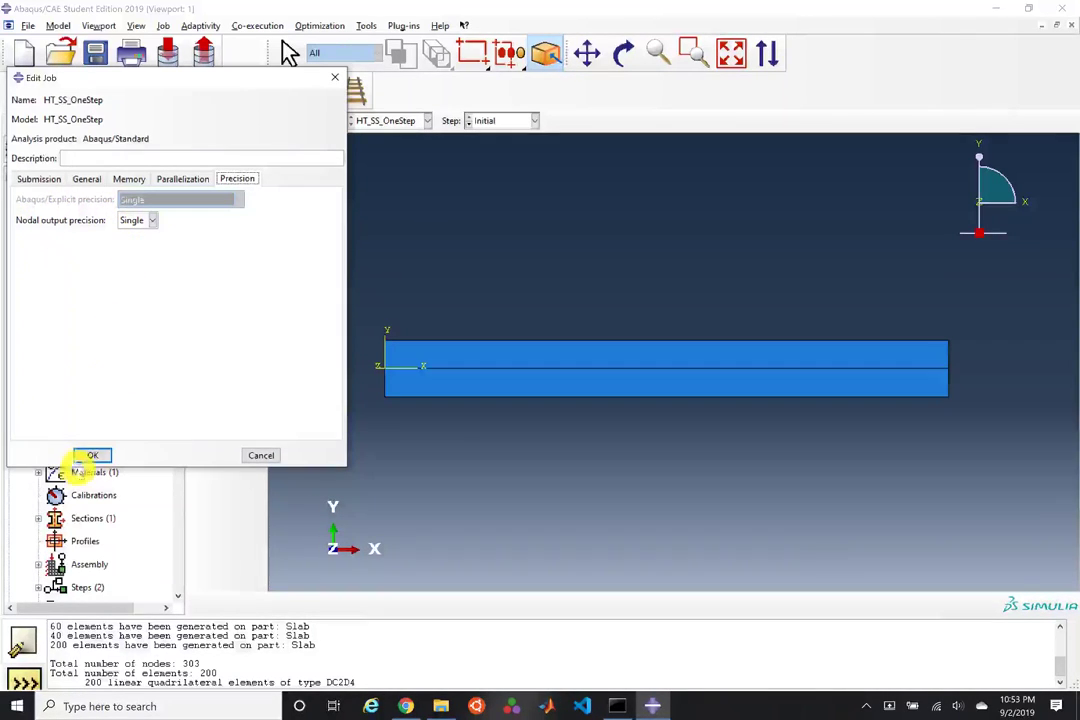
click(88, 455)
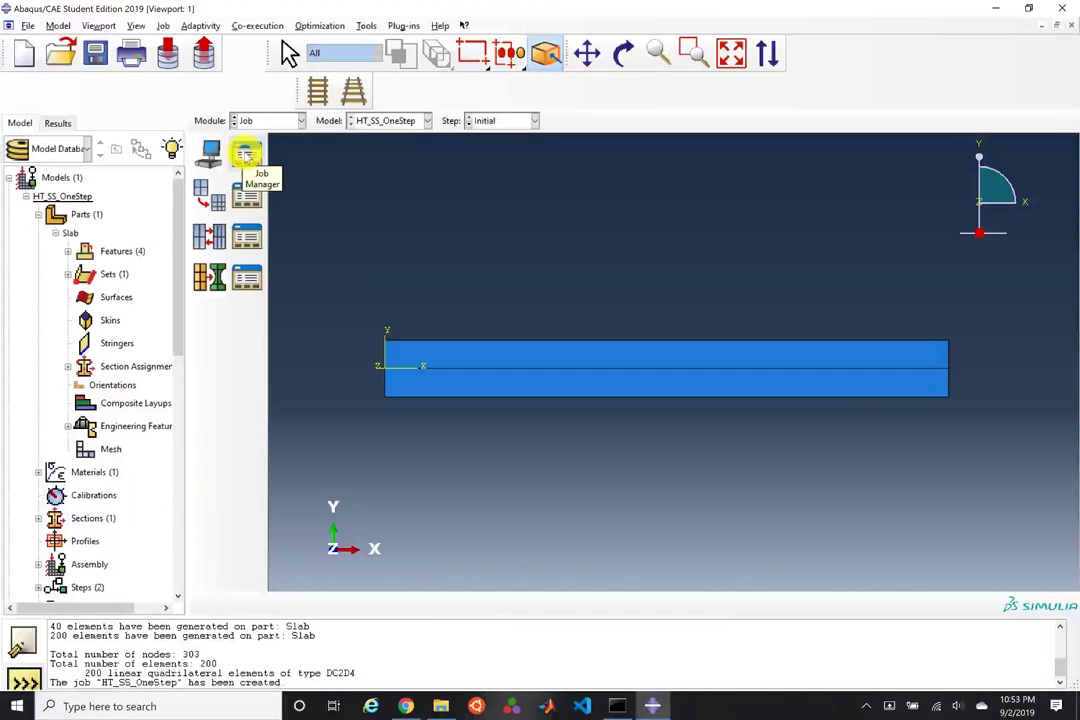
Step: Run a data check on the HT_SS_OneStep job and review its errors, output and message file in the job monitor
click(245, 153)
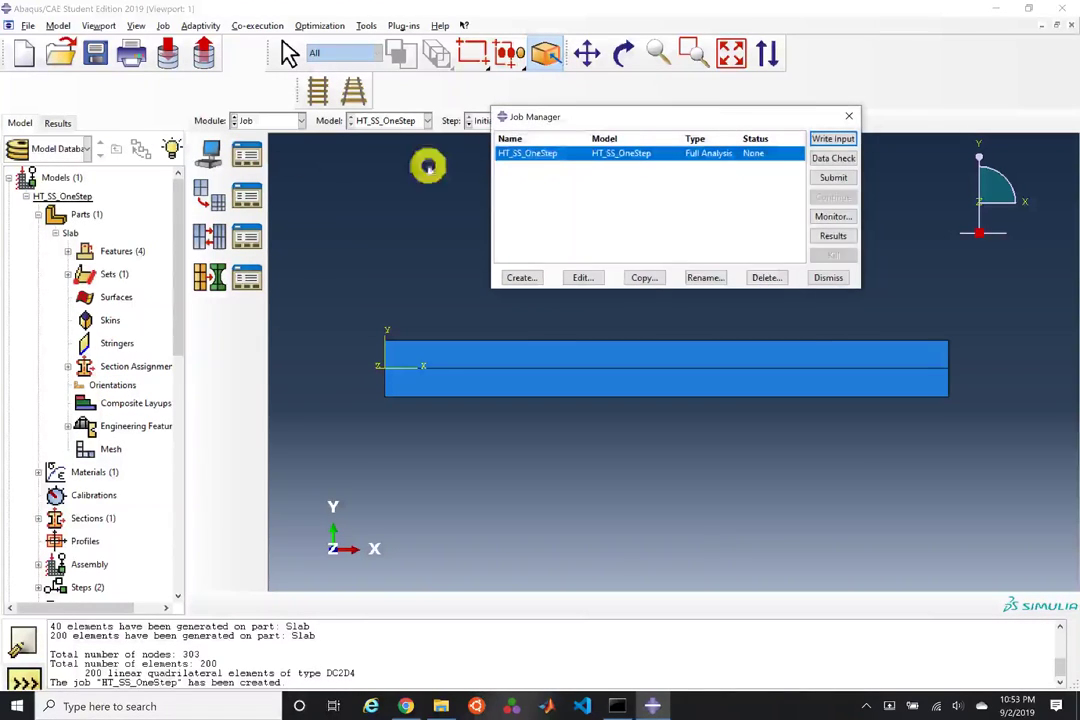
click(843, 160)
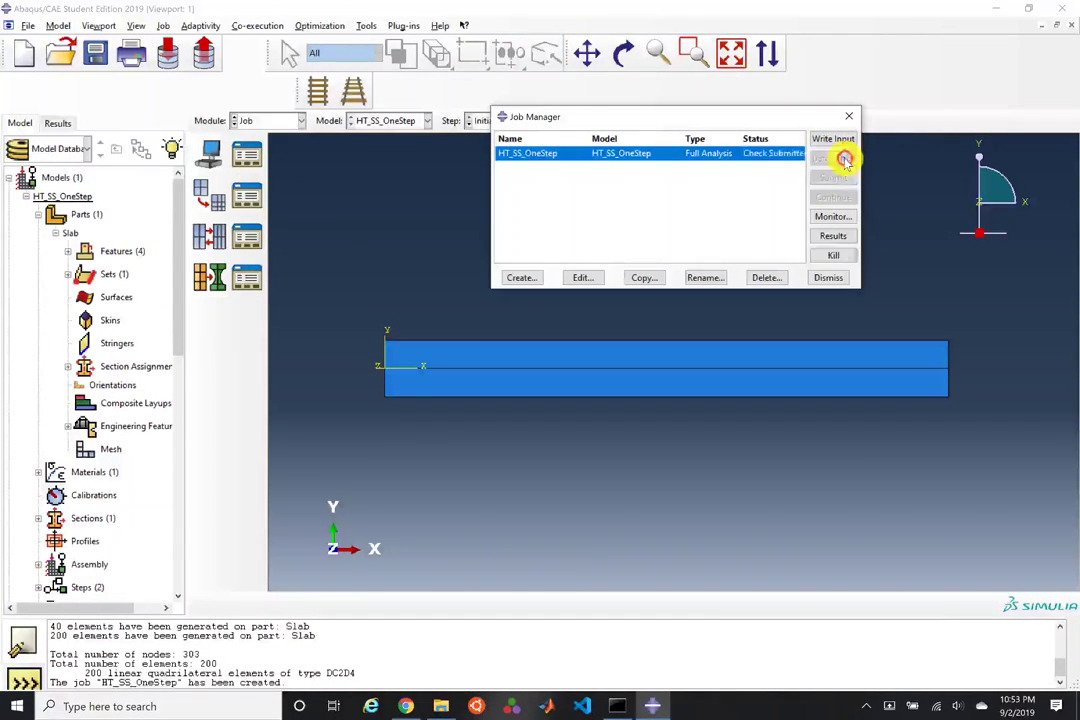
click(835, 216)
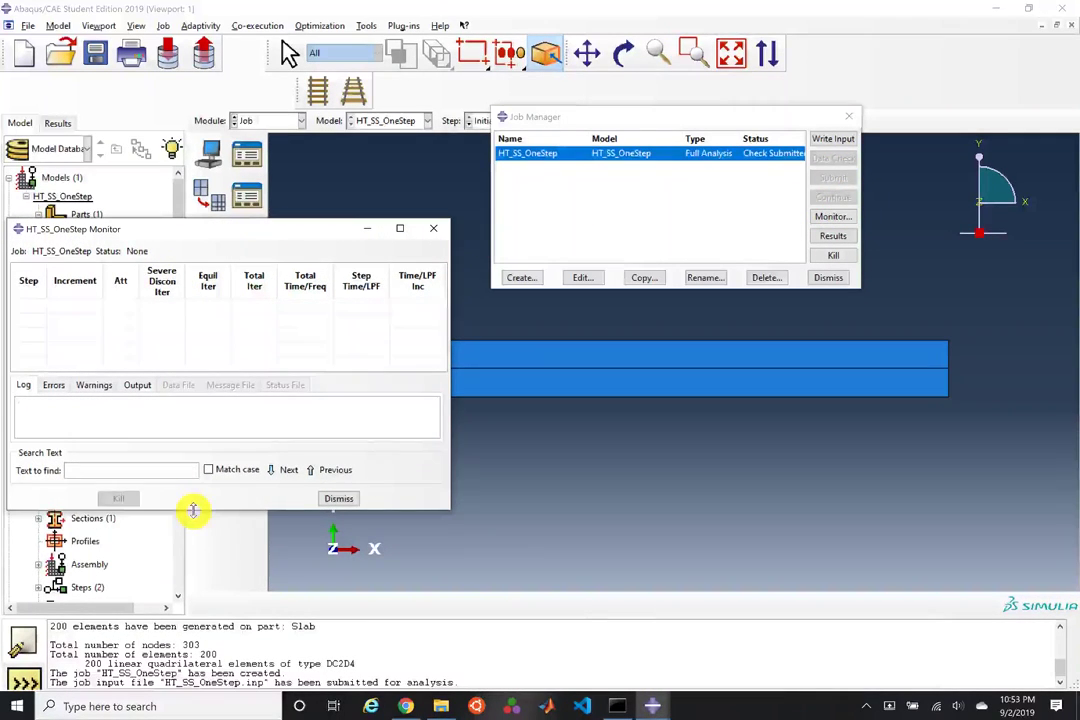
drag(193, 510, 186, 578)
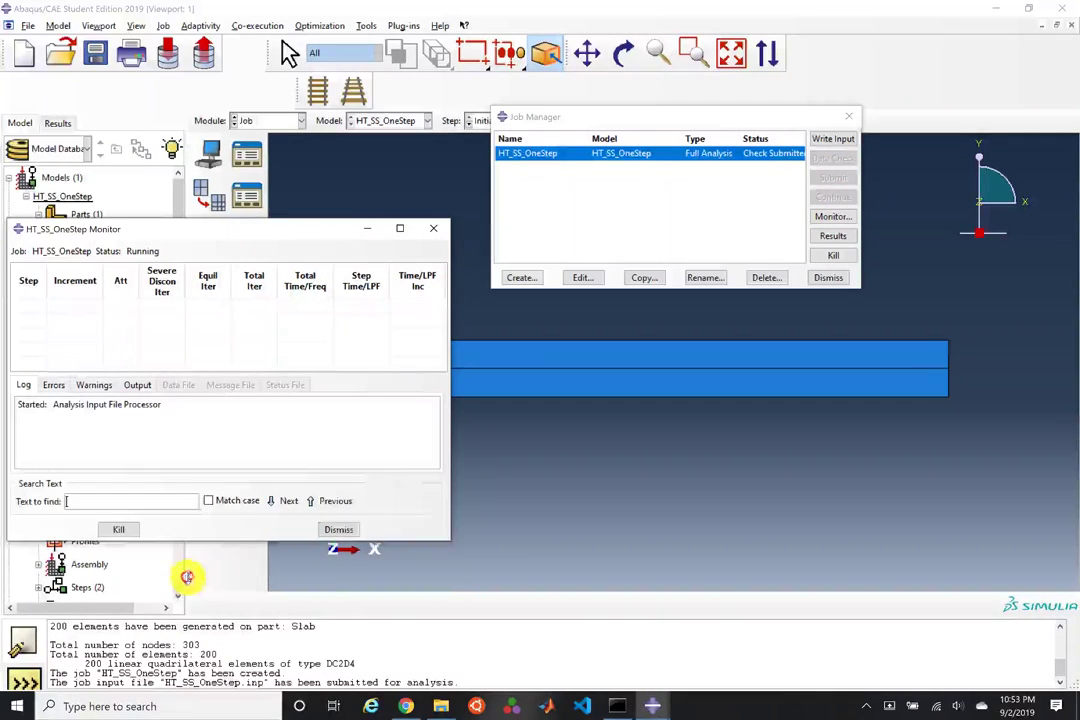
click(55, 386)
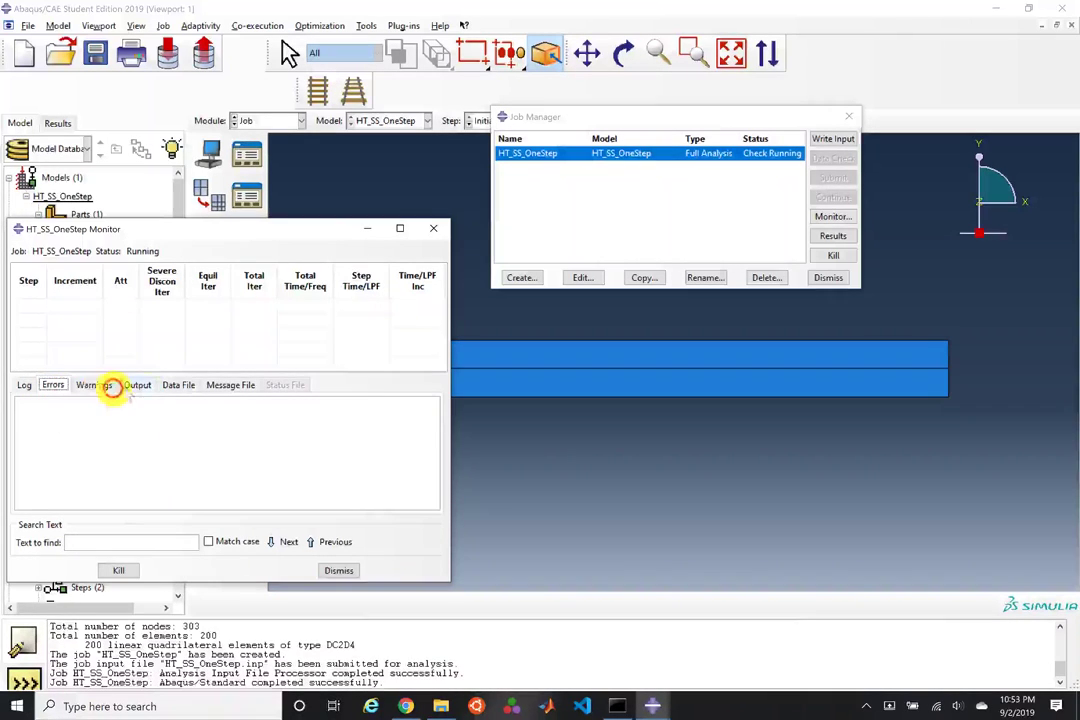
click(143, 390)
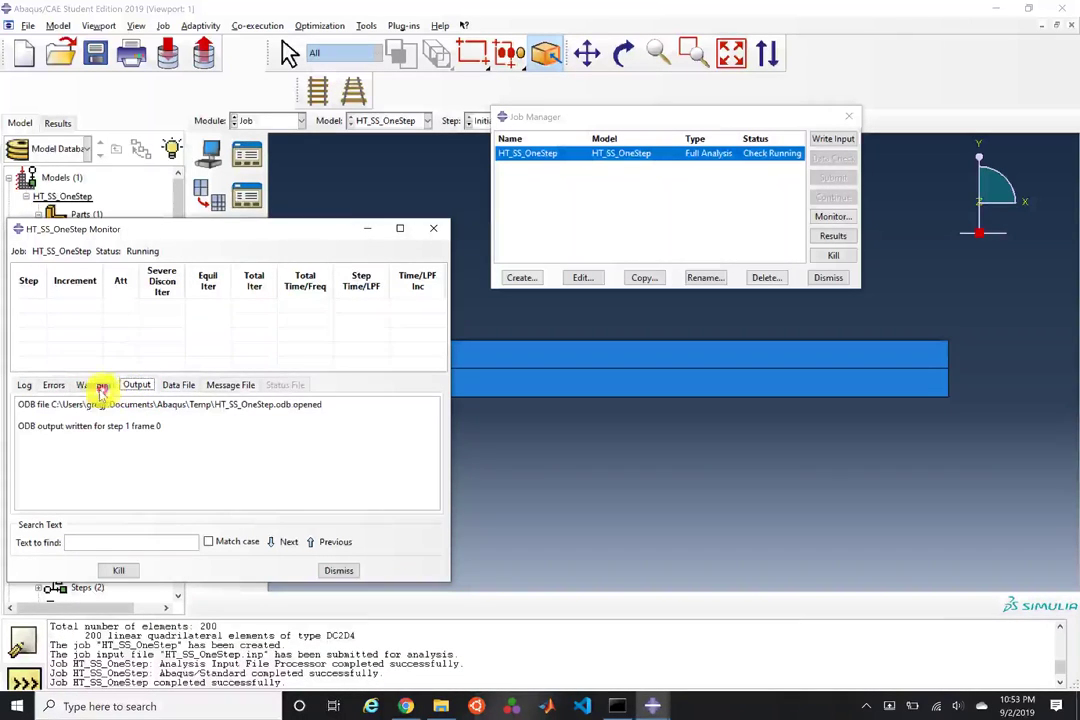
click(220, 388)
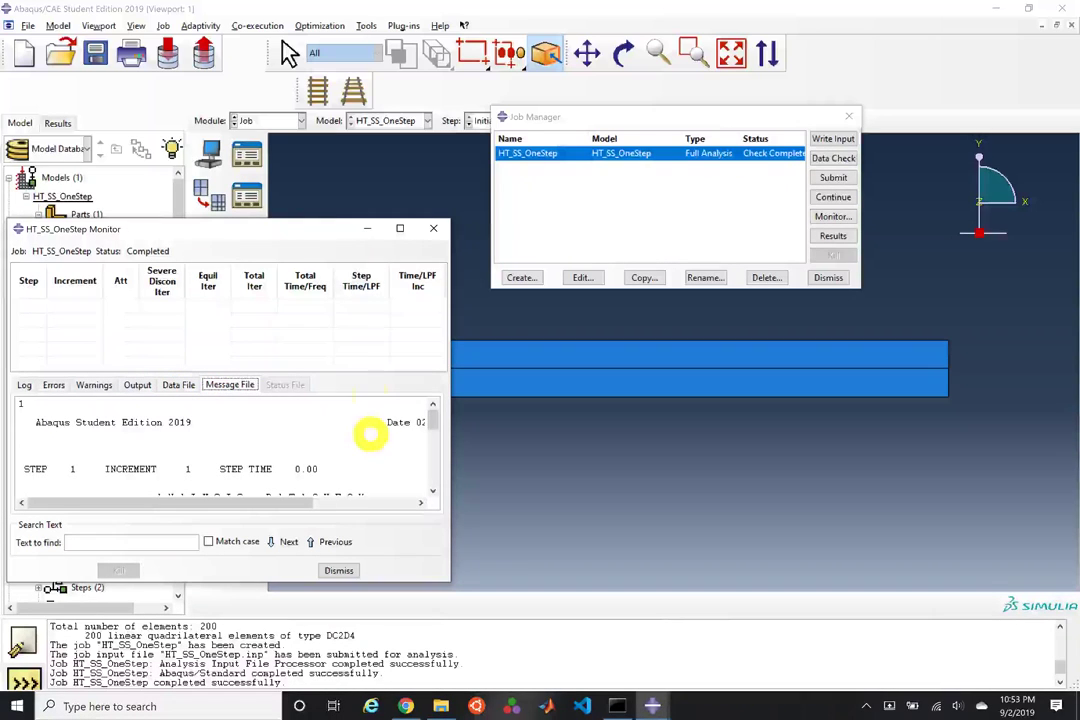
drag(330, 221, 321, 84)
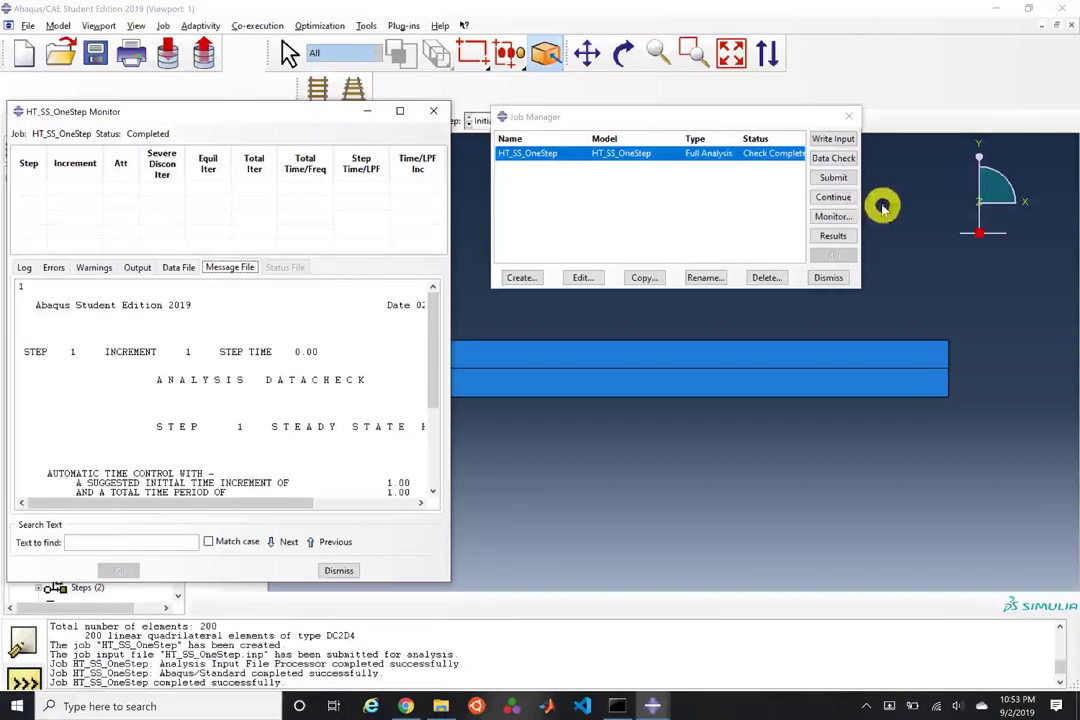
Step: Continue the checked job to the full analysis, overwriting the existing job files without future warnings, and monitor its progress
click(846, 199)
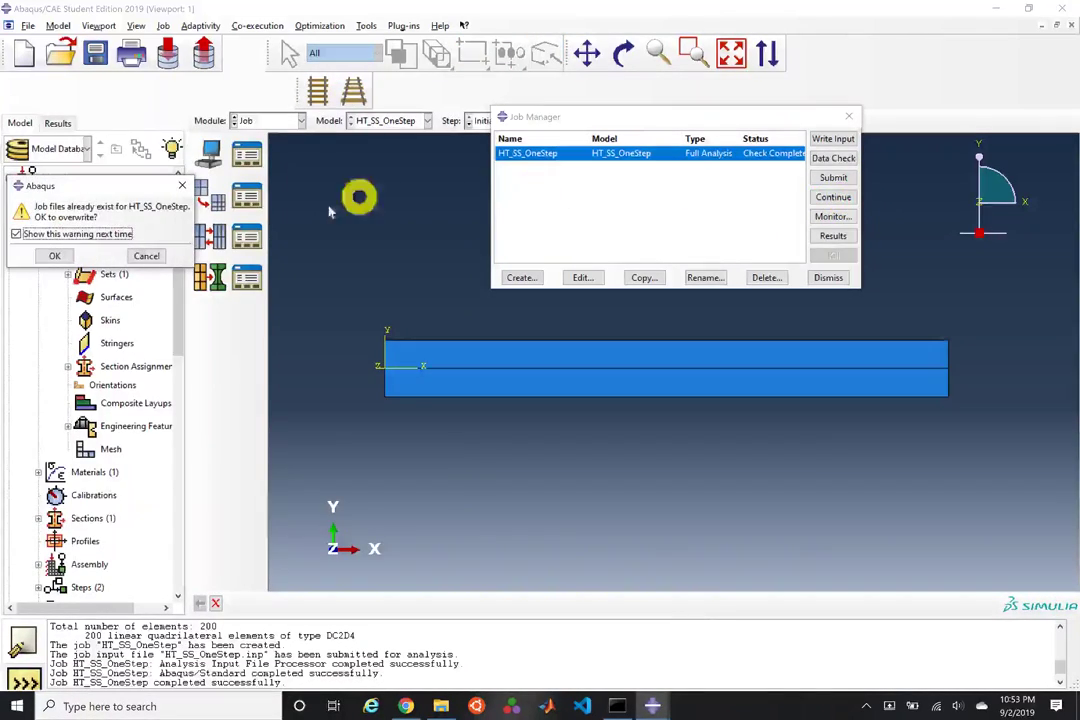
click(70, 233)
click(50, 253)
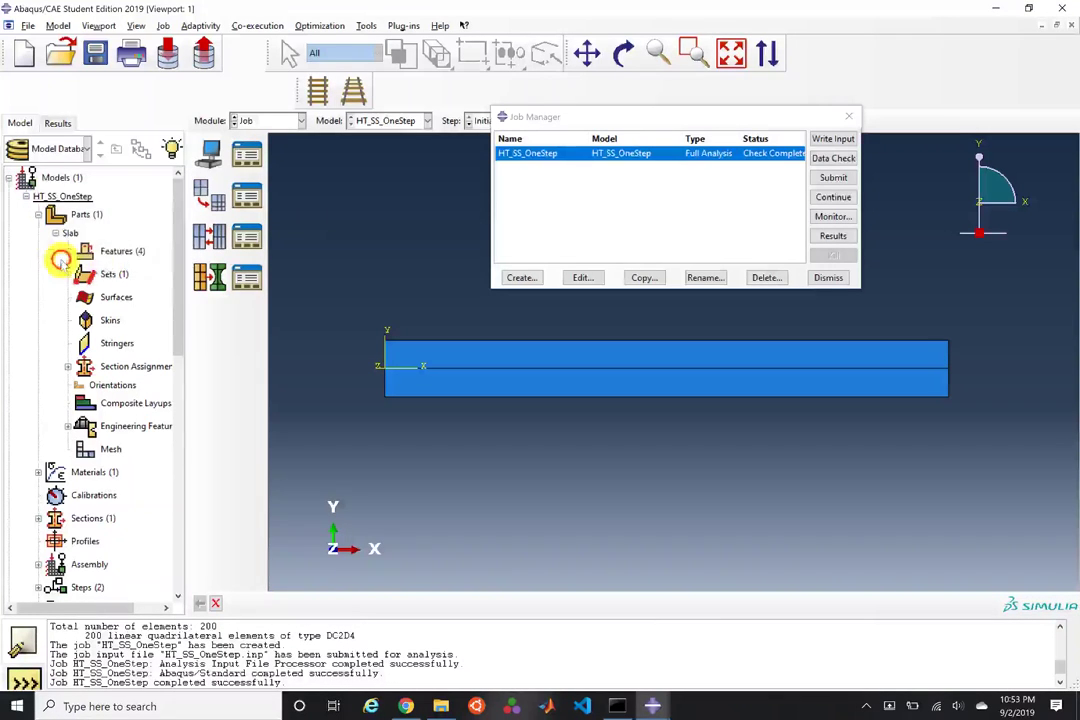
click(833, 216)
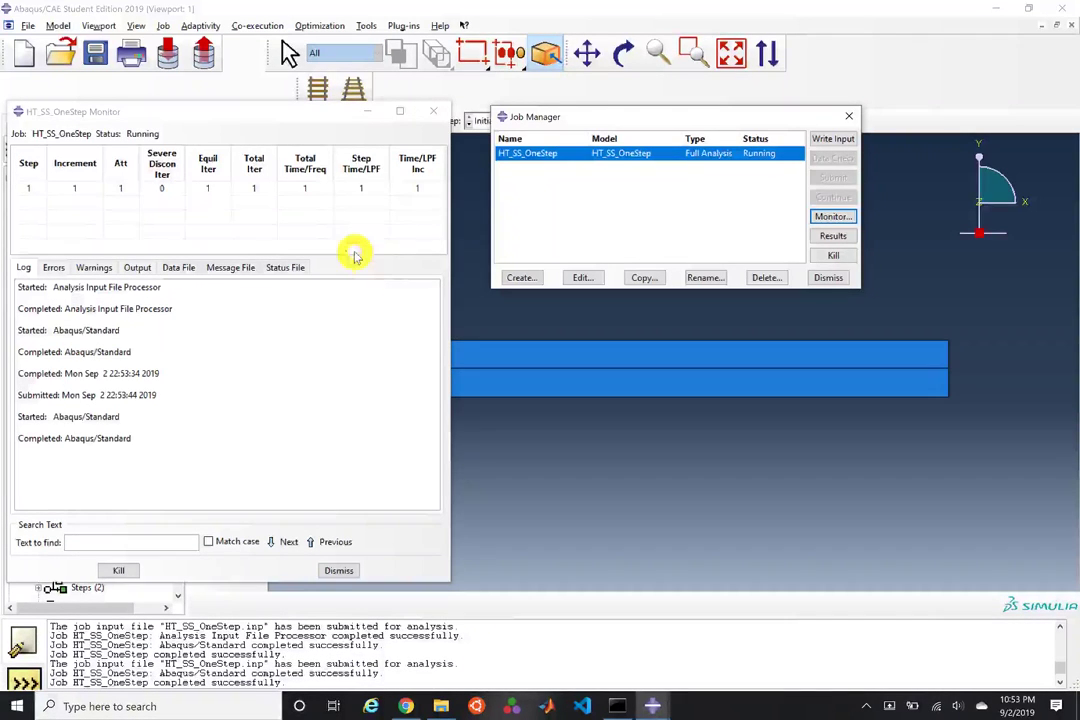
Step: Open the job's results and plot contours of the nodal temperature NT11 on the slab
click(833, 236)
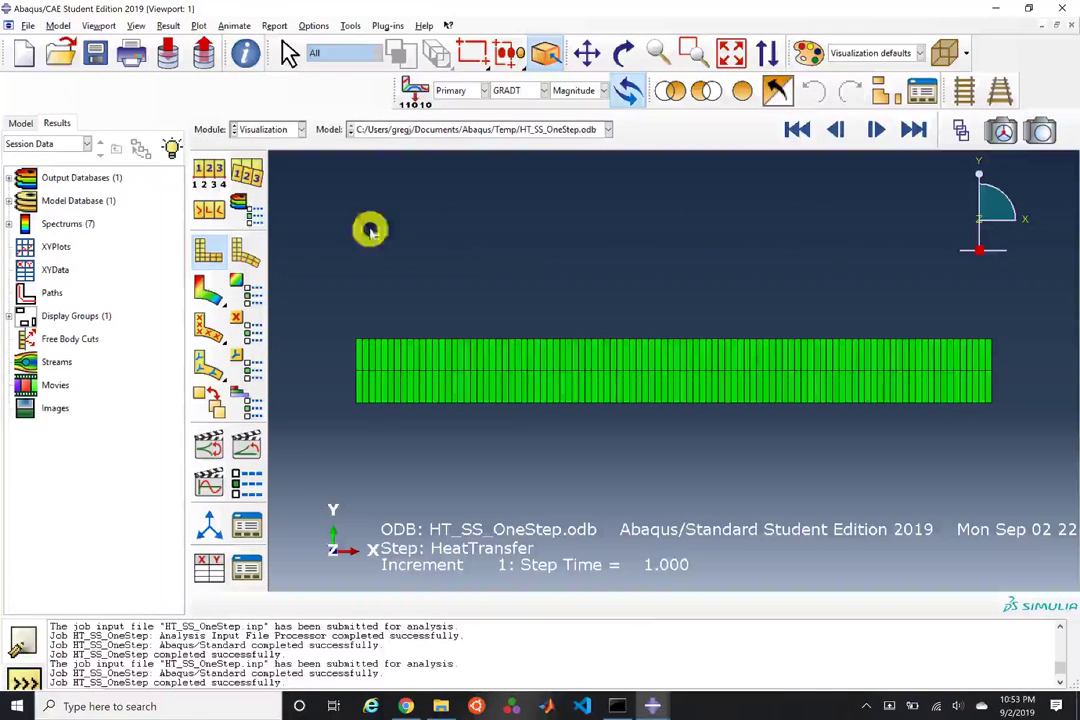
click(211, 289)
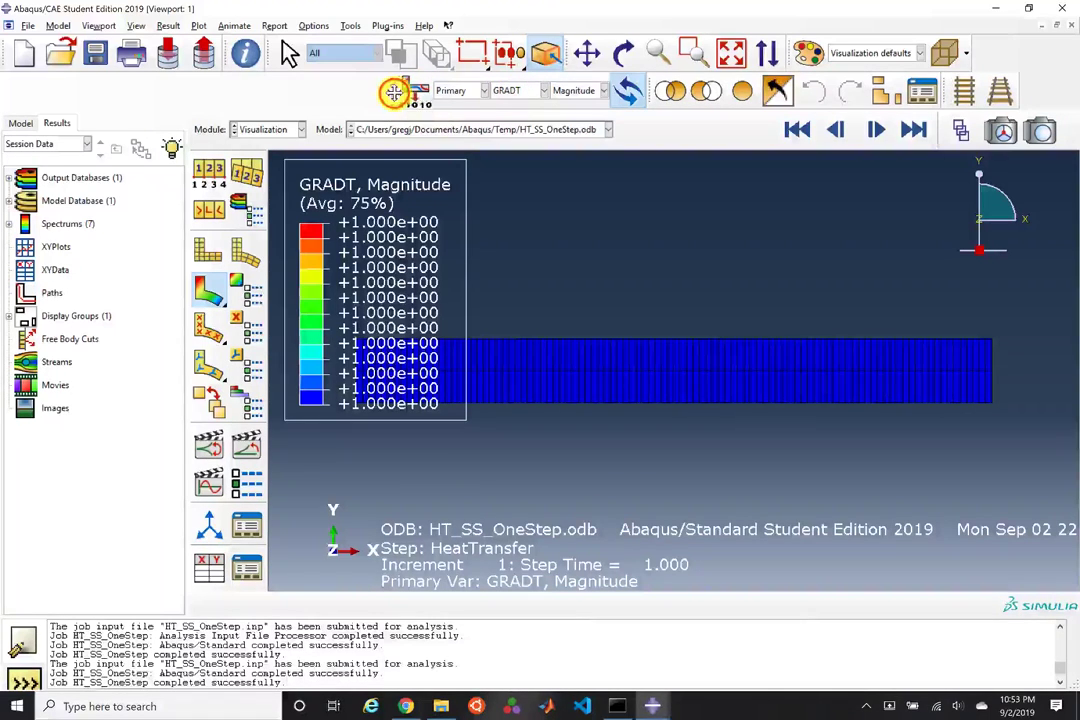
drag(394, 91, 336, 90)
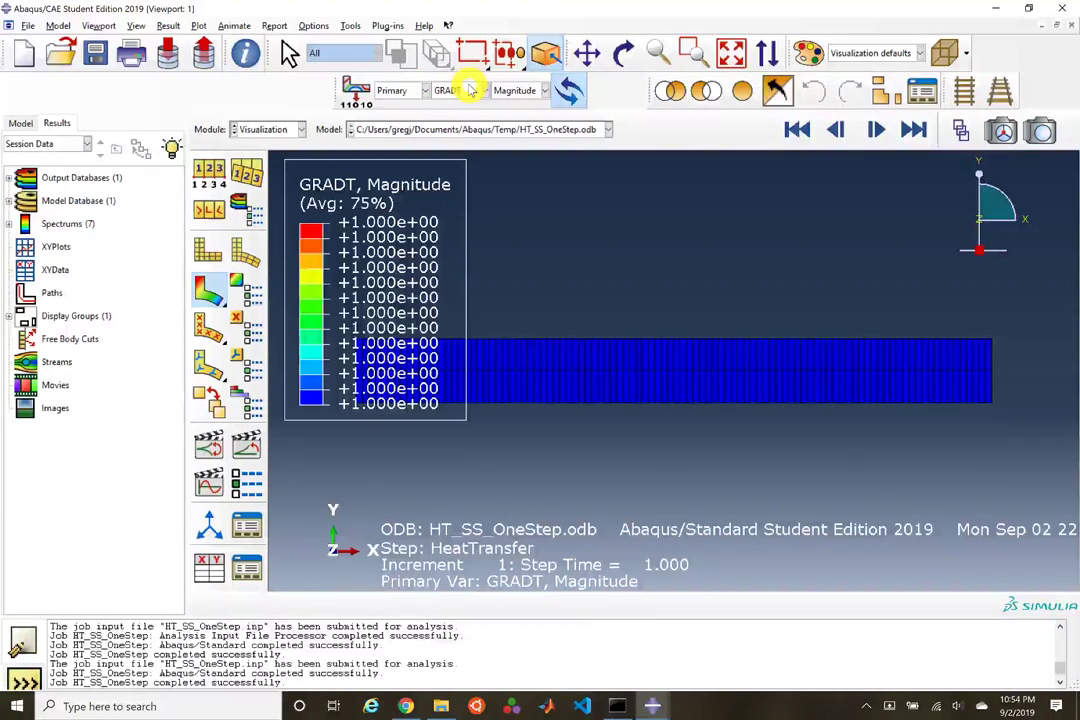
click(470, 90)
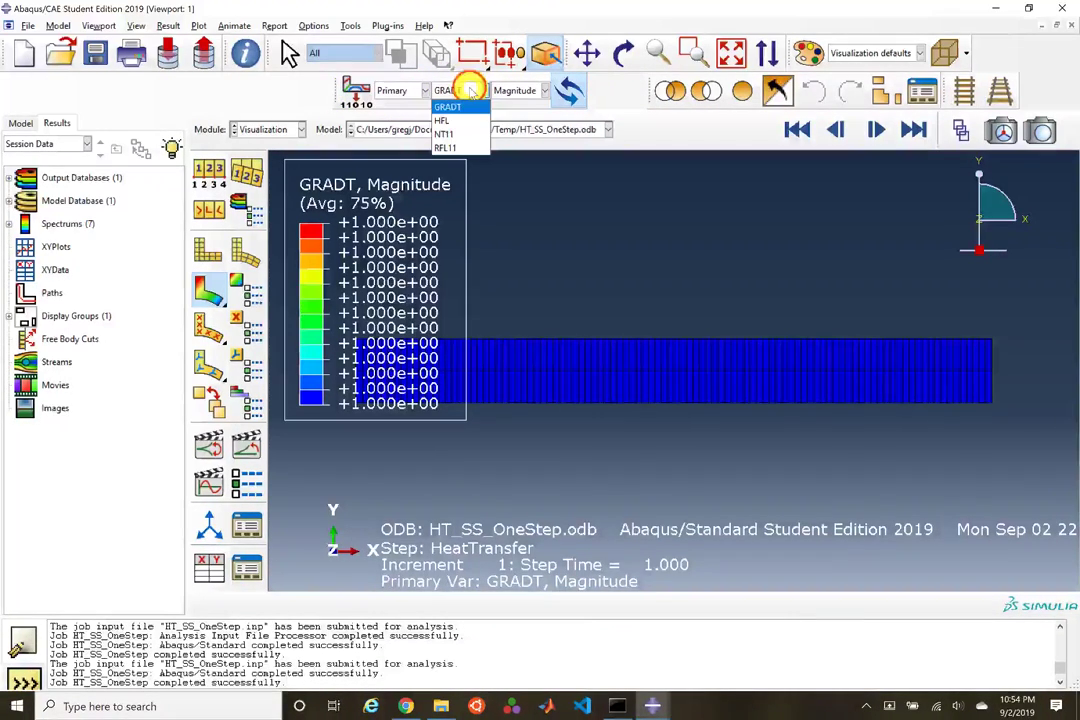
click(451, 136)
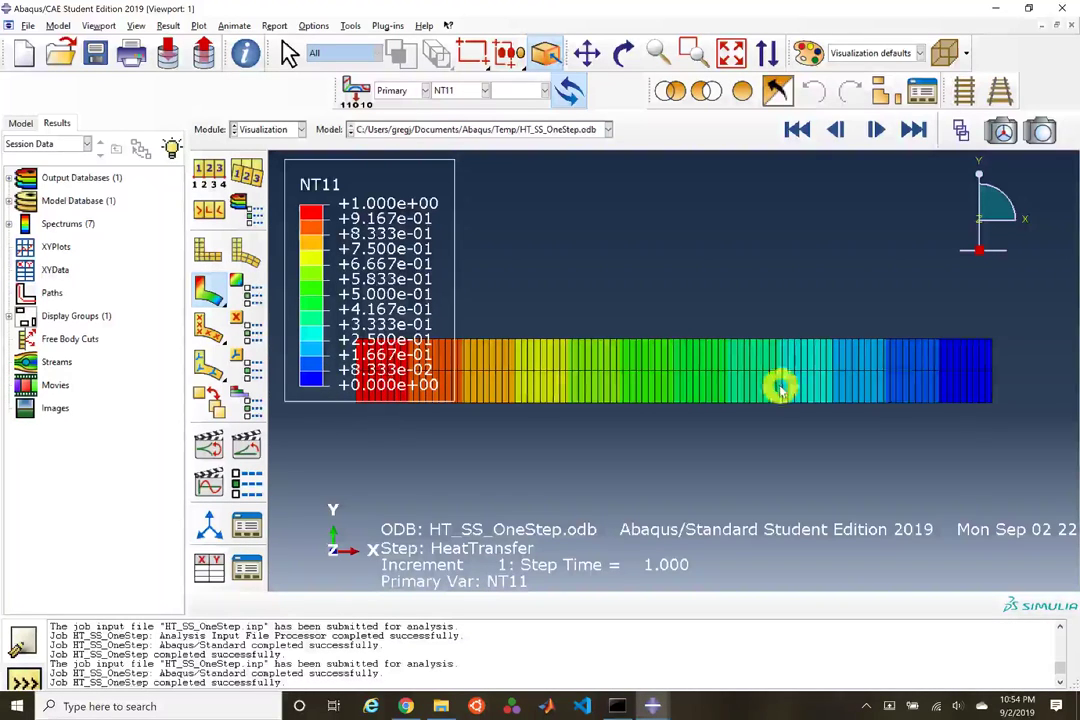
Step: Hide the contour legend through the viewport annotation options
click(138, 26)
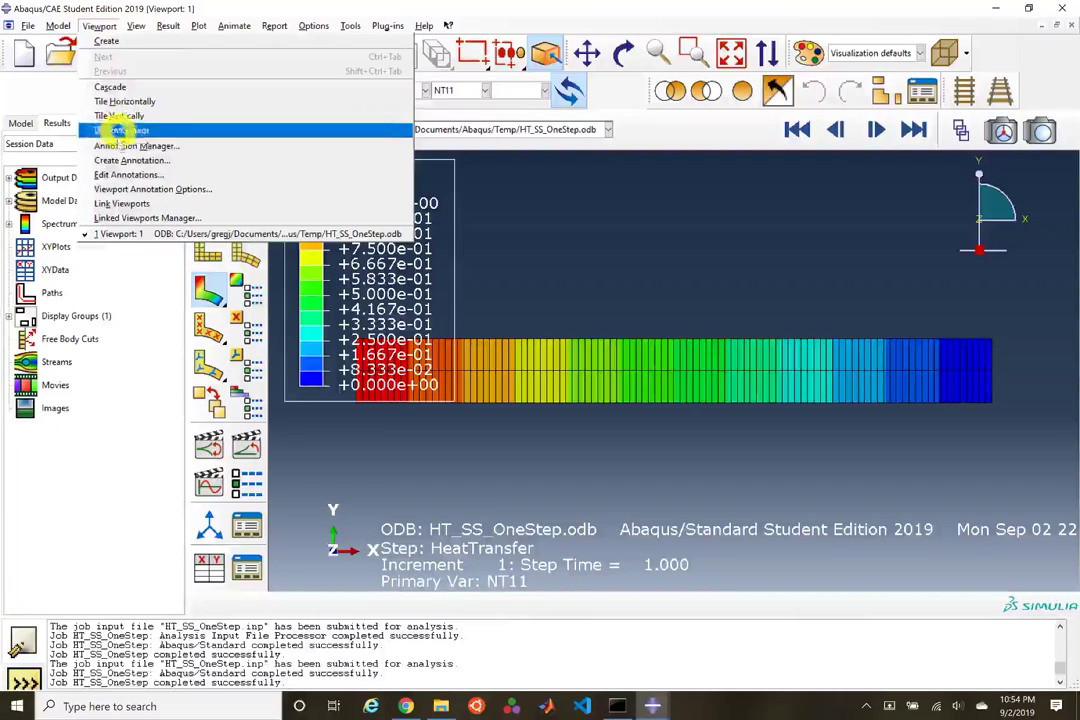
click(128, 190)
mouse_move(80, 392)
mouse_down()
mouse_move(150, 224)
mouse_move(112, 166)
mouse_up()
click(58, 231)
click(58, 248)
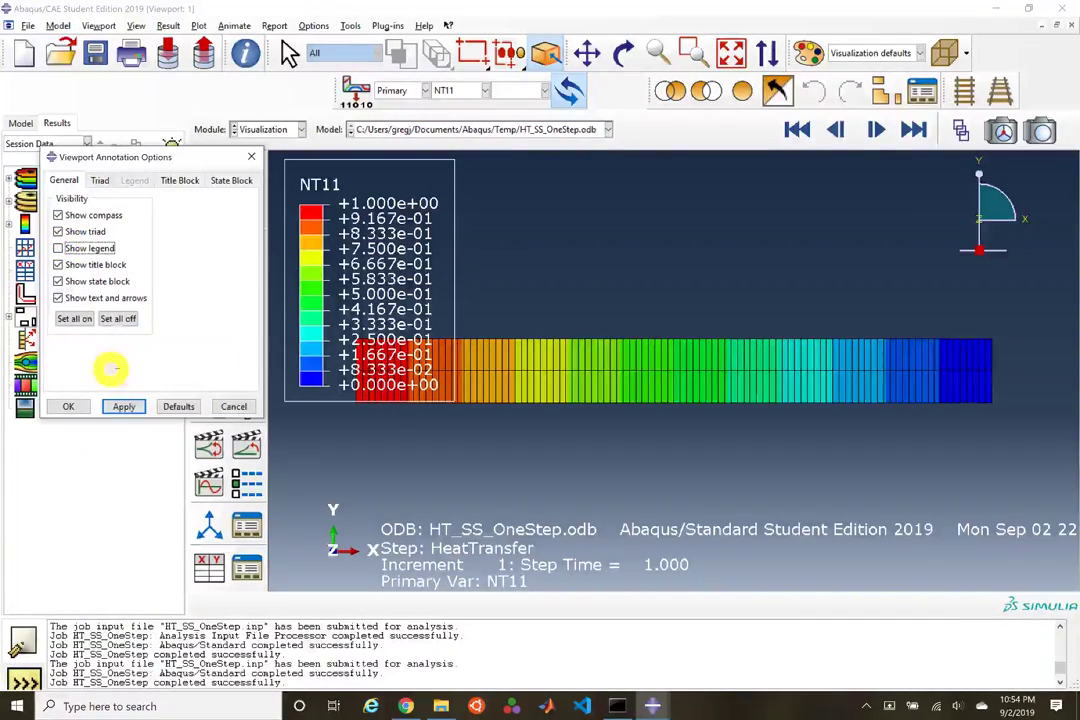
click(121, 406)
click(80, 407)
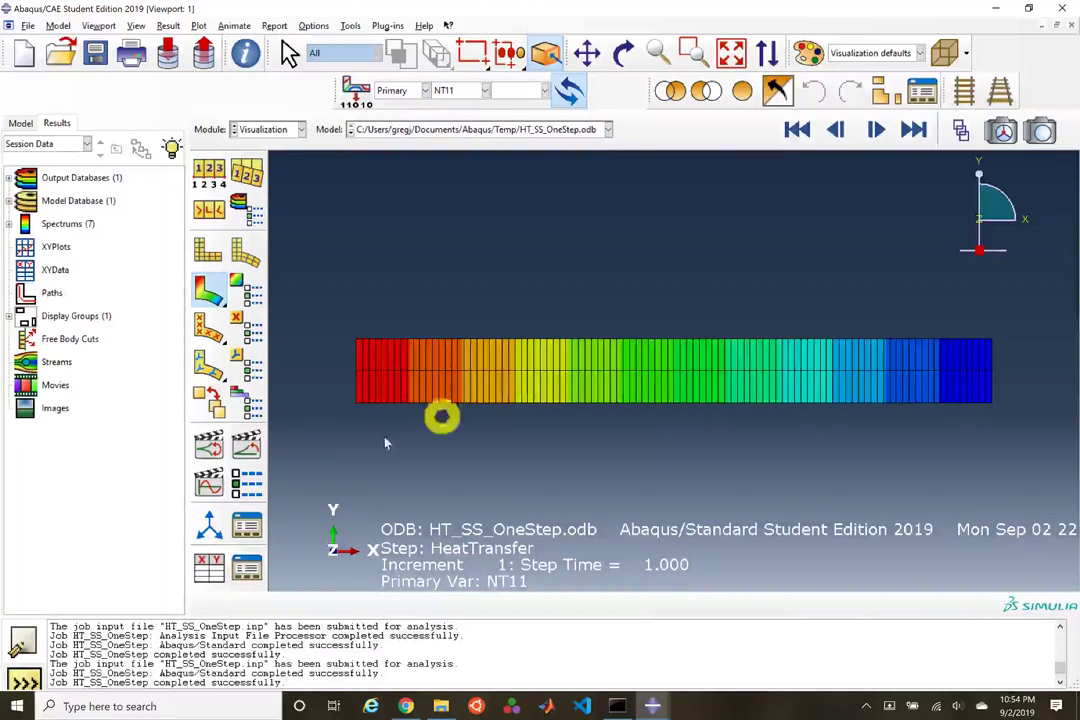
Step: Save all COOR1 coordinate and NT11 nodal temperature history outputs as XY data, using the "as is" operation
click(212, 570)
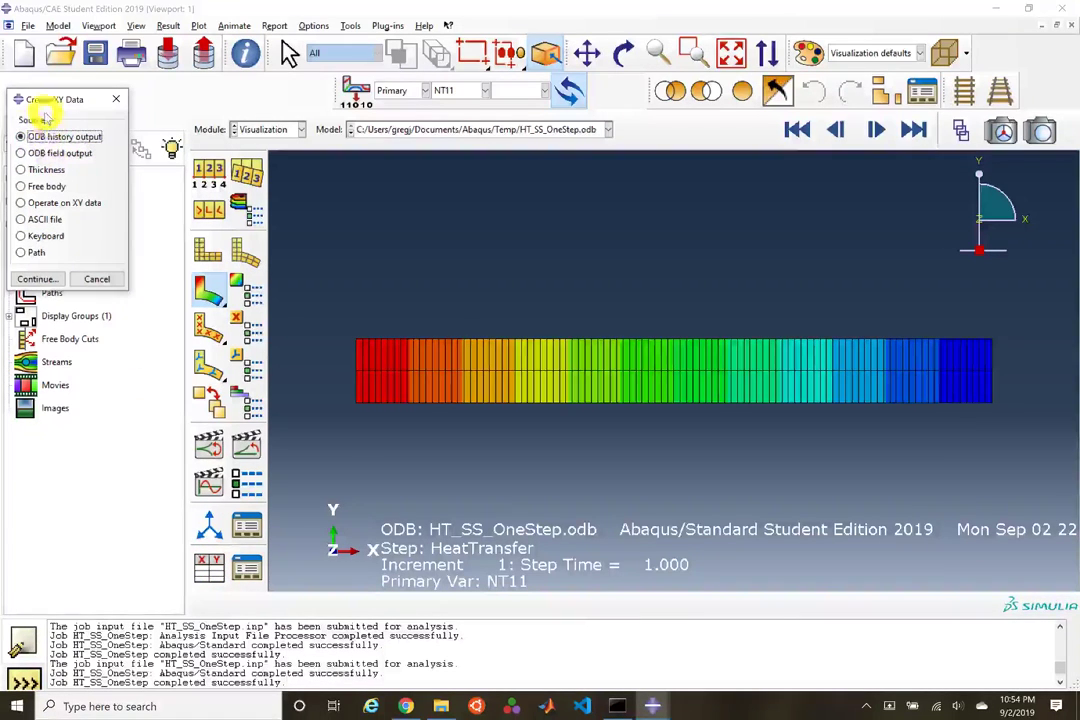
click(35, 280)
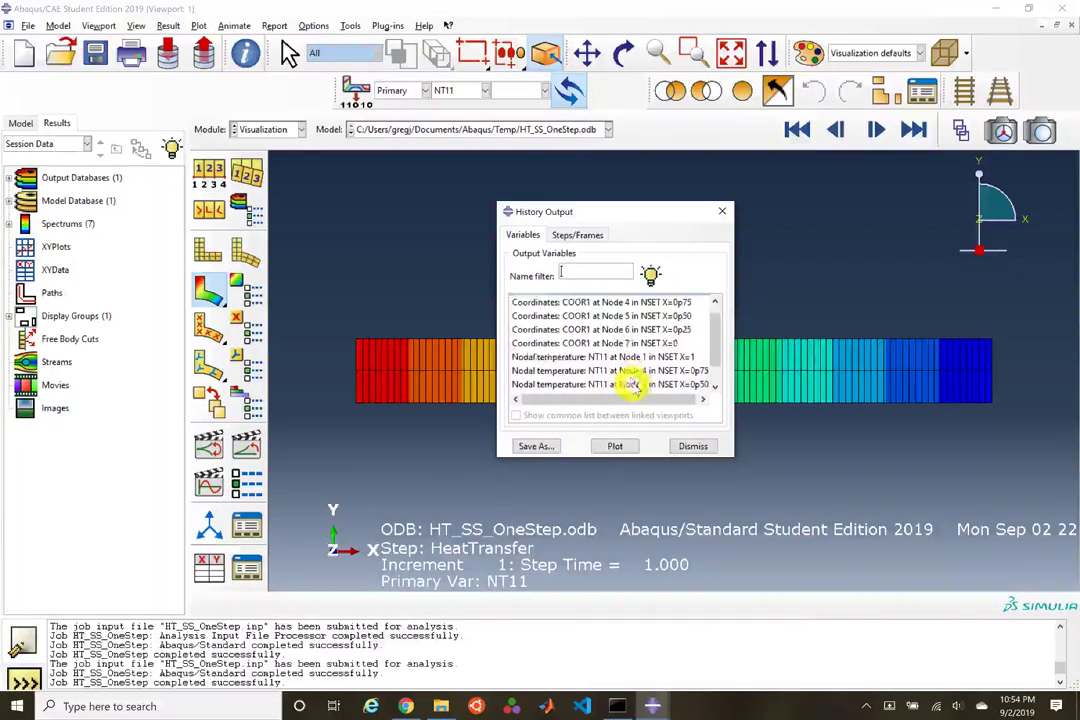
scroll(632, 380, down, 1)
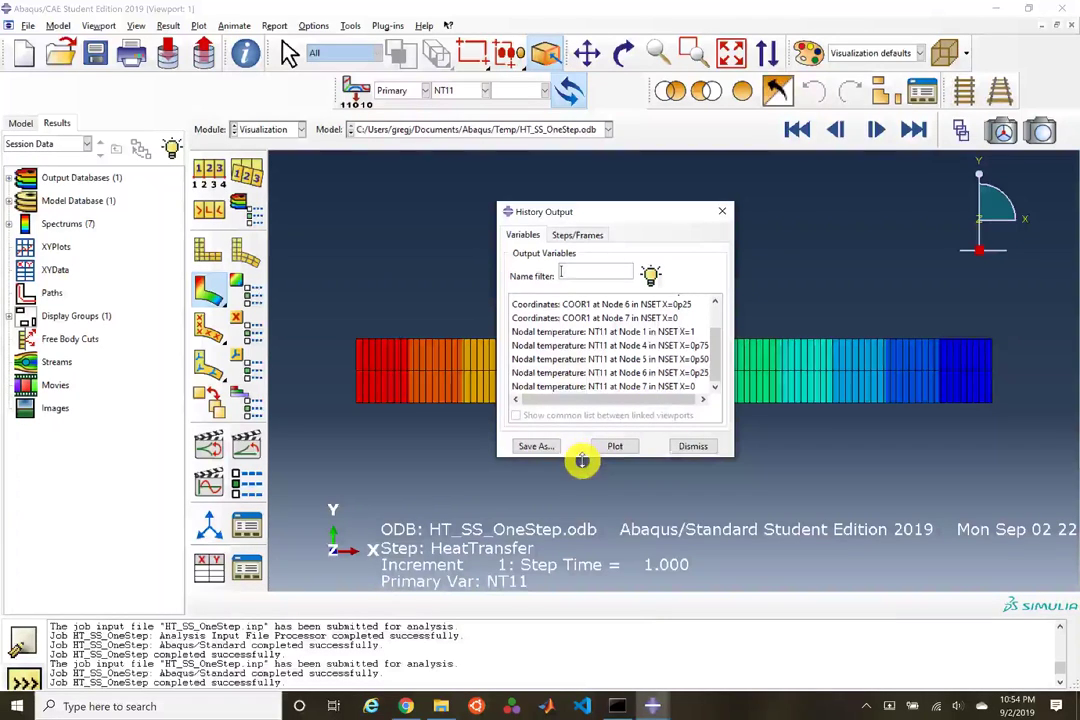
drag(581, 461, 559, 585)
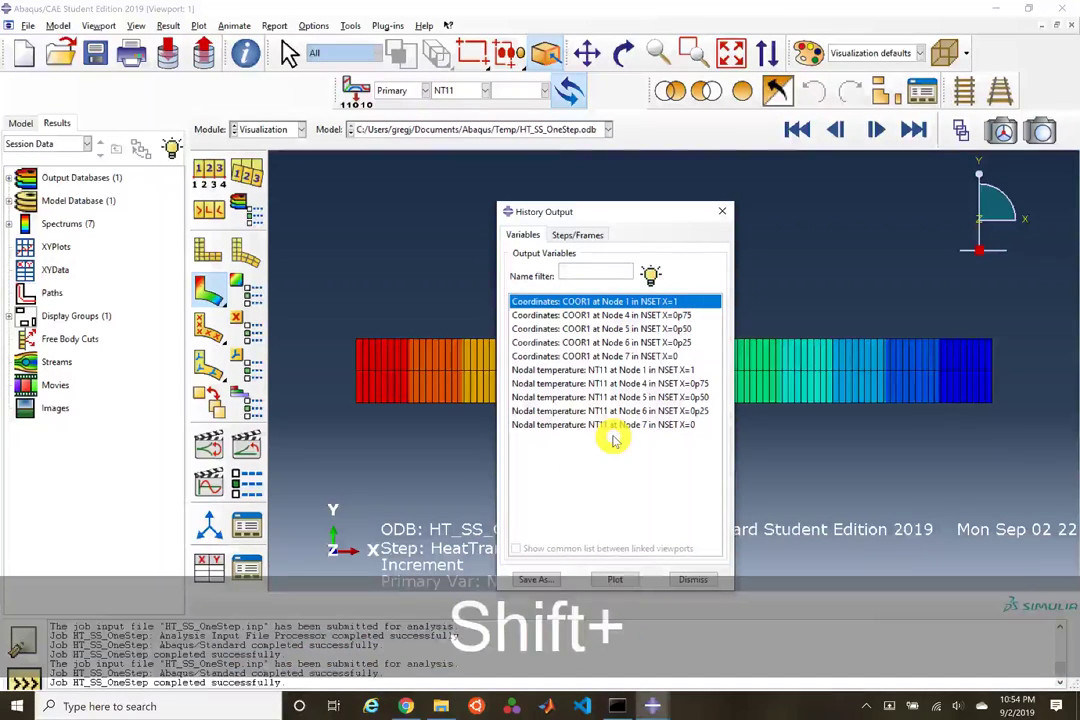
shift+click(614, 425)
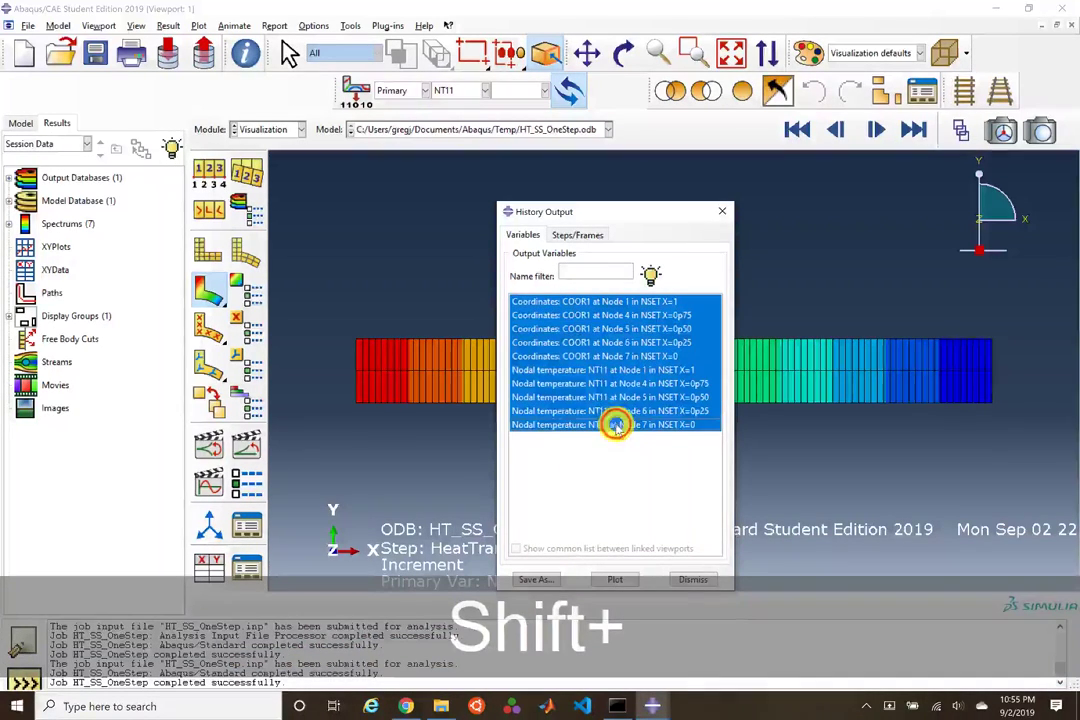
click(548, 582)
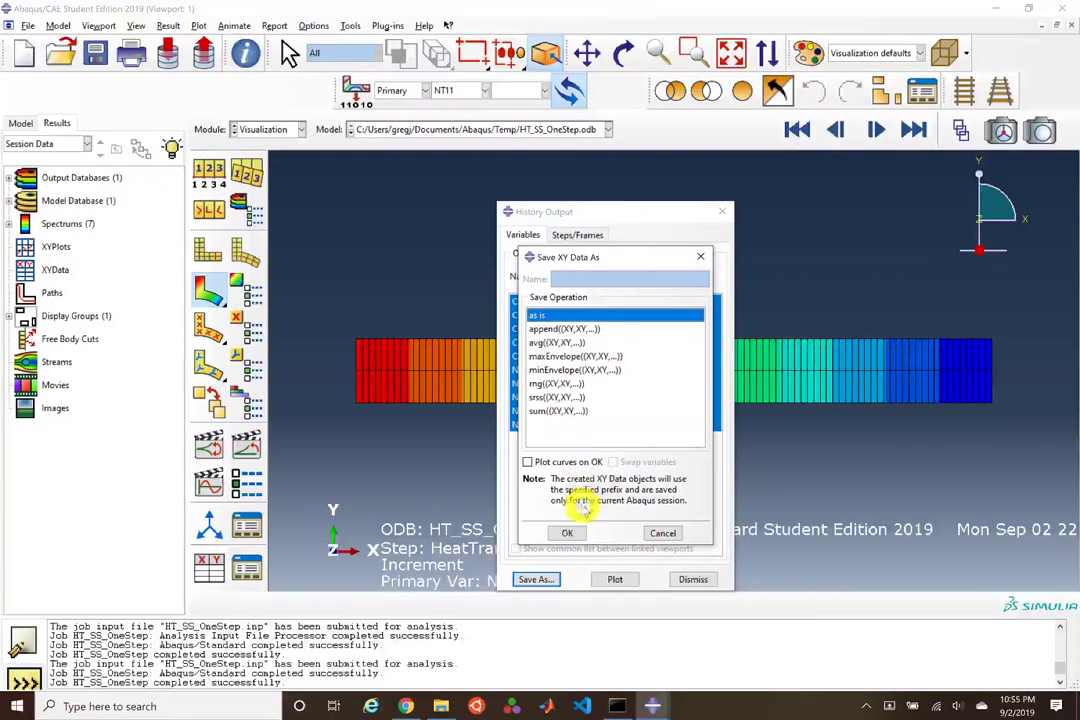
click(567, 533)
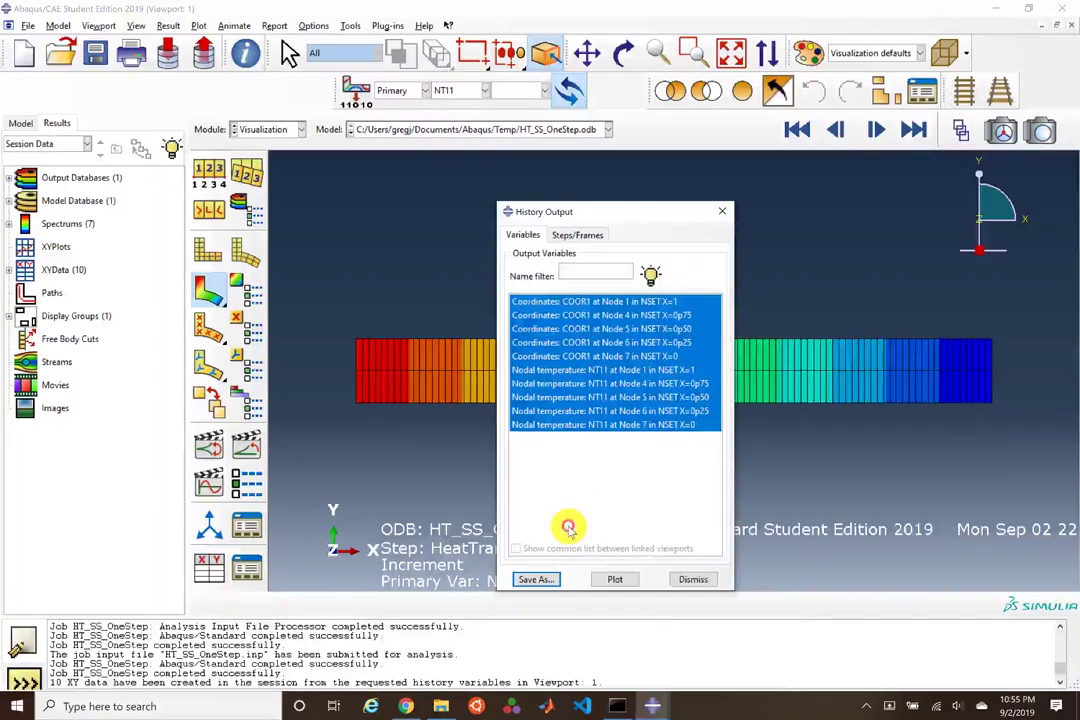
Step: Plot the saved NT11 nodal temperature history at node 5 in set X=0p50 from the session's XY data
click(245, 570)
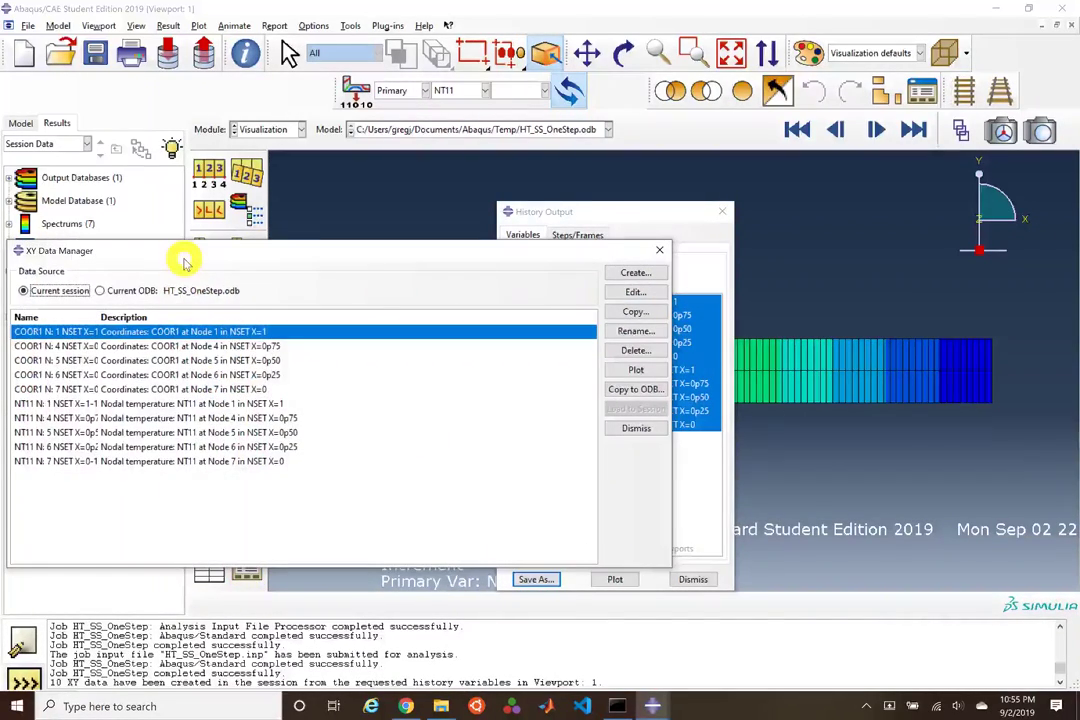
drag(183, 262, 273, 225)
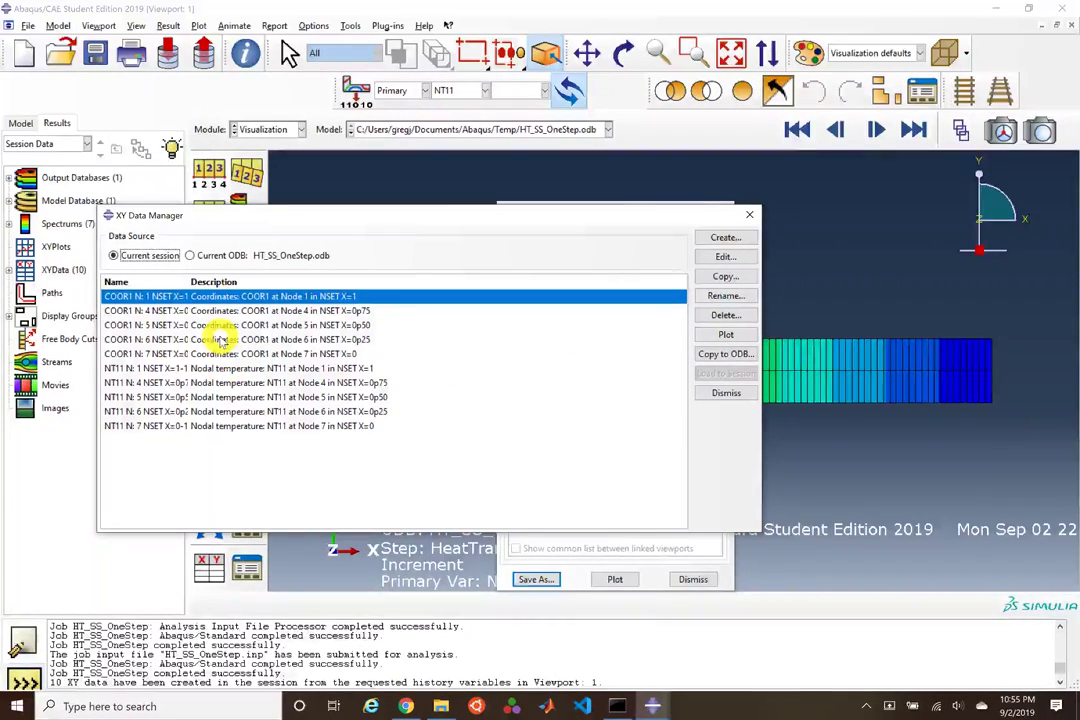
click(208, 368)
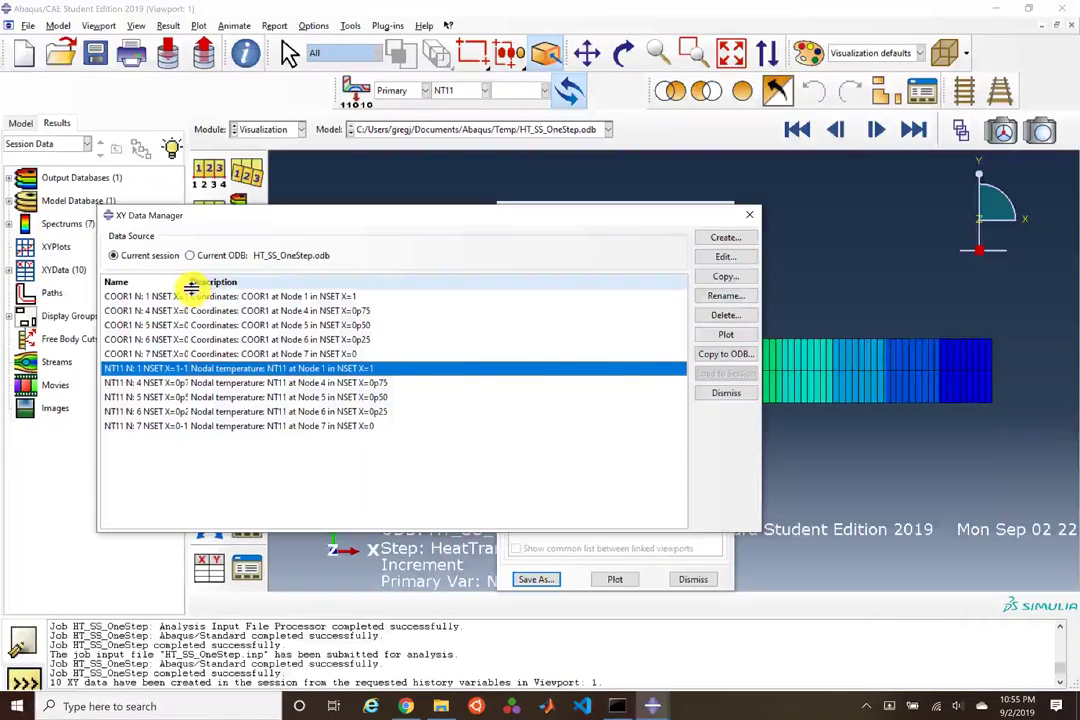
drag(186, 285, 233, 284)
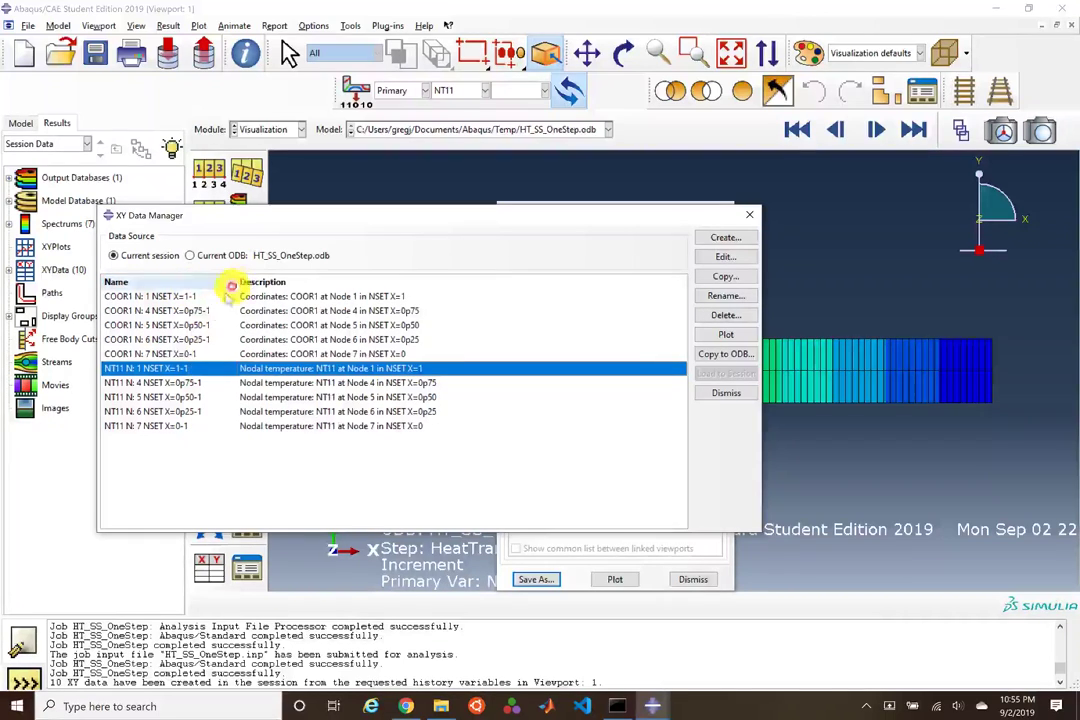
click(160, 397)
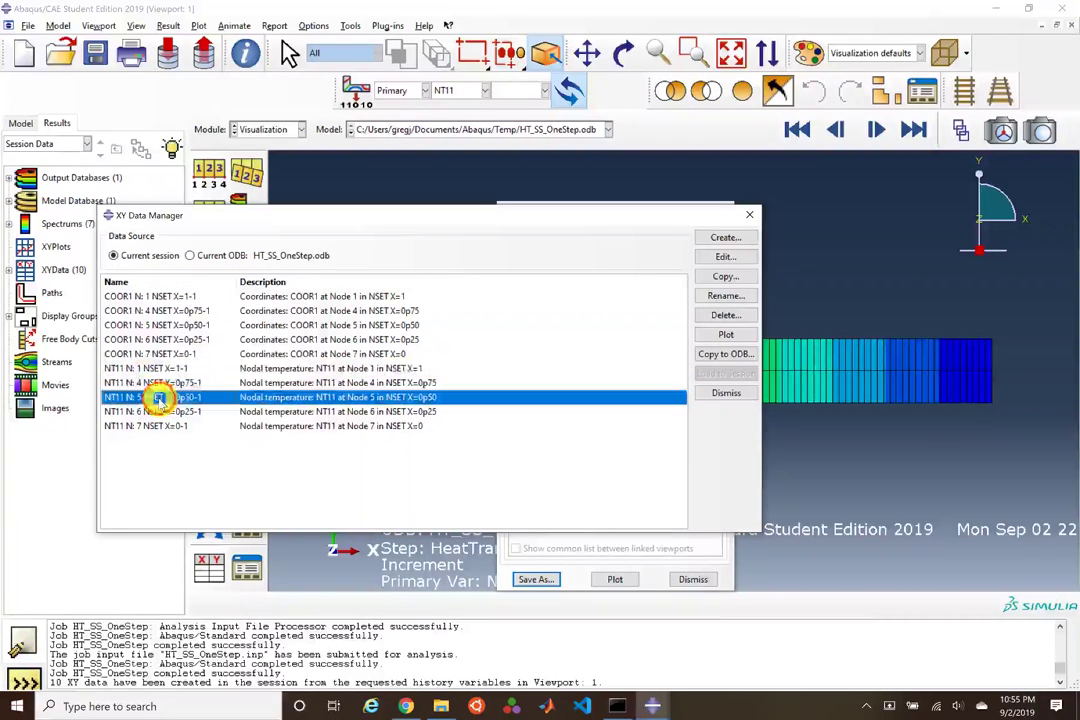
click(725, 335)
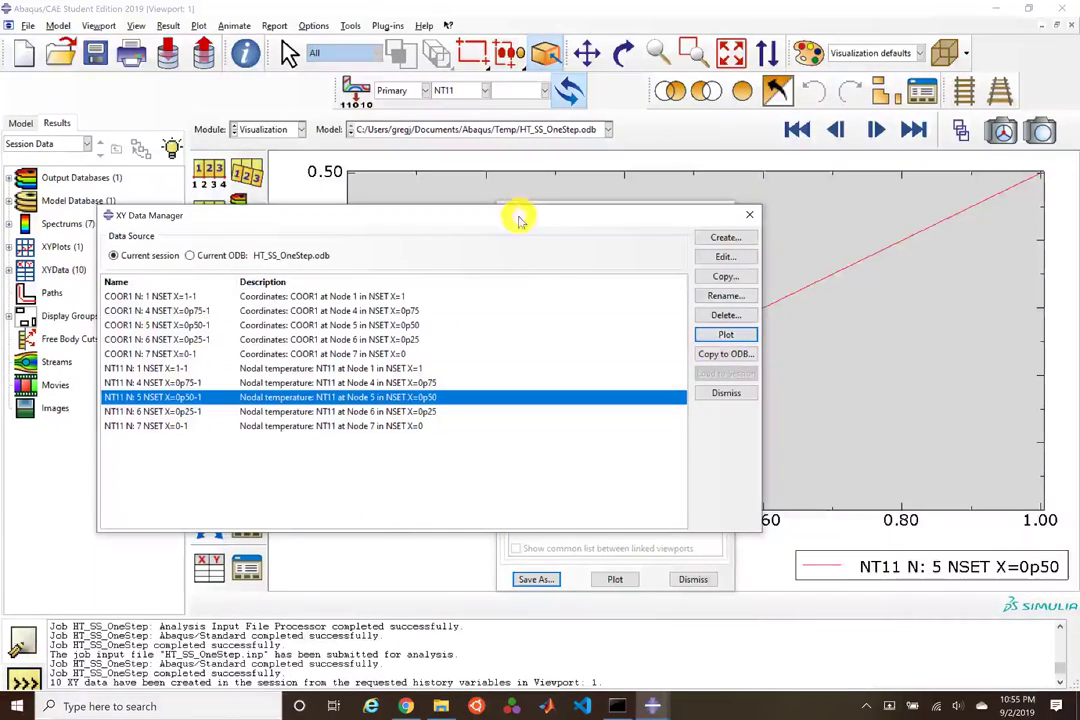
Step: Move the XY data manager off the plot, dismiss the History Output dialog, and enlarge the viewport over the message area
drag(519, 220, 643, 352)
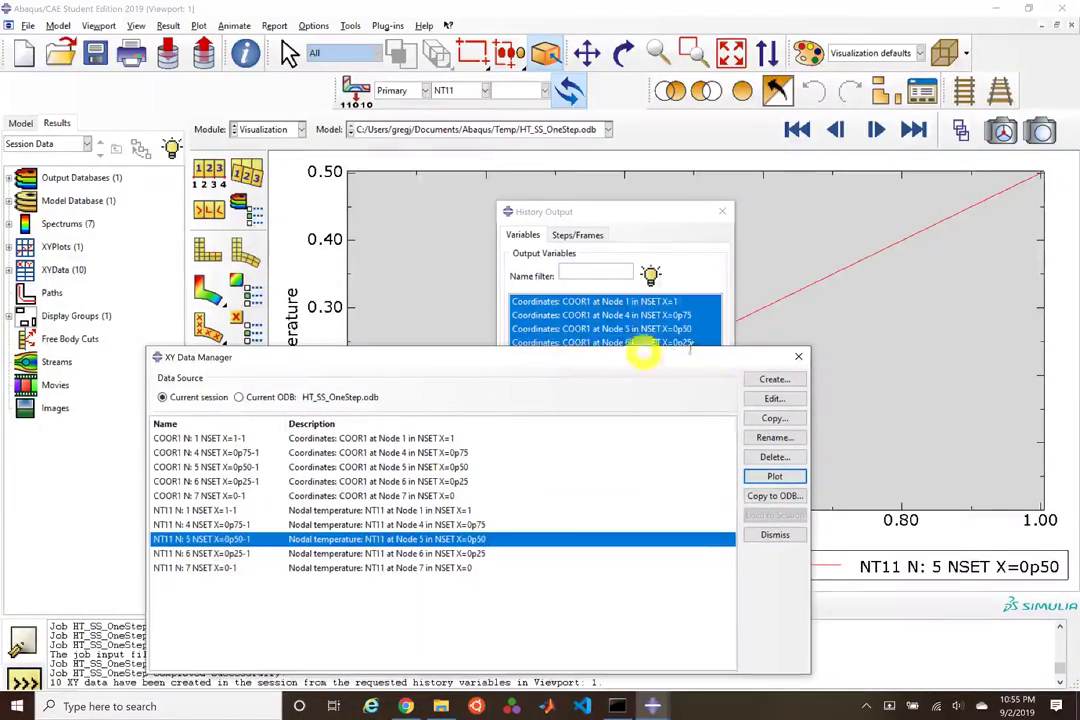
drag(755, 358, 733, 600)
click(692, 578)
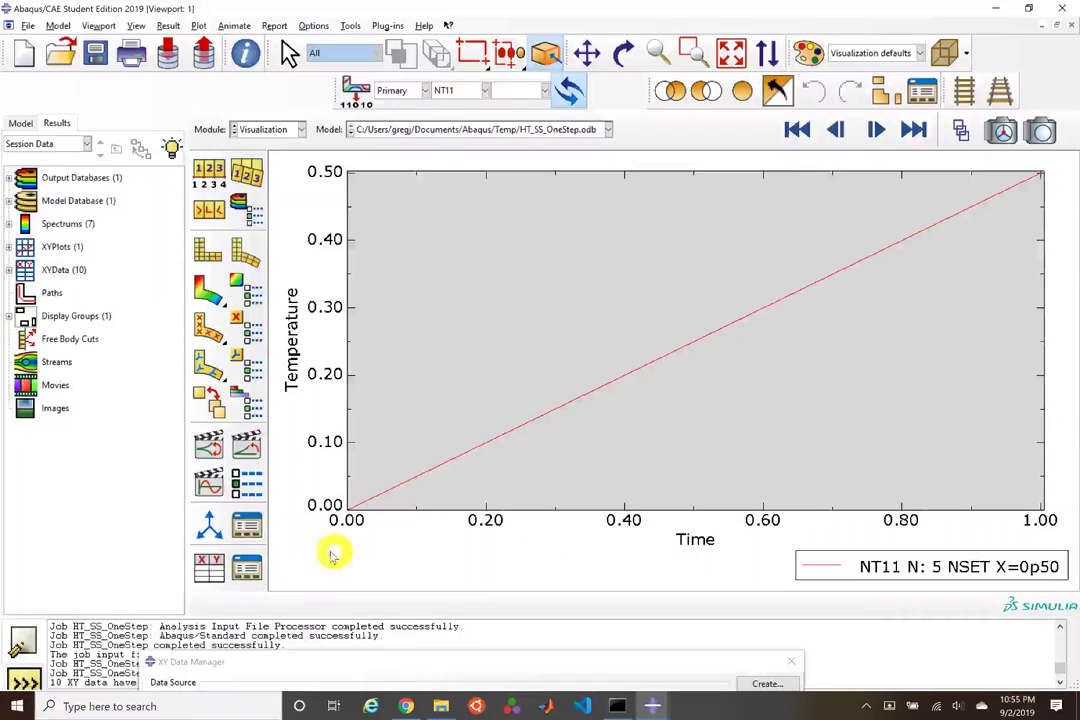
drag(241, 617, 222, 656)
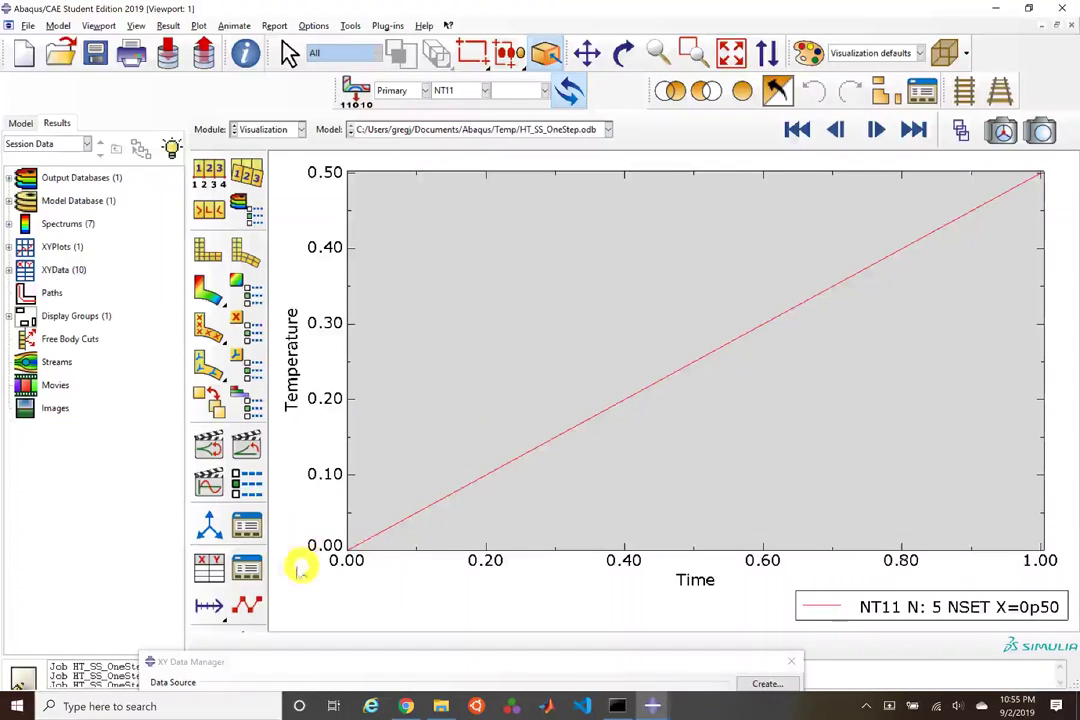
Step: Show large symbols on the NT11 node 5 curve and hide its connecting line
click(237, 610)
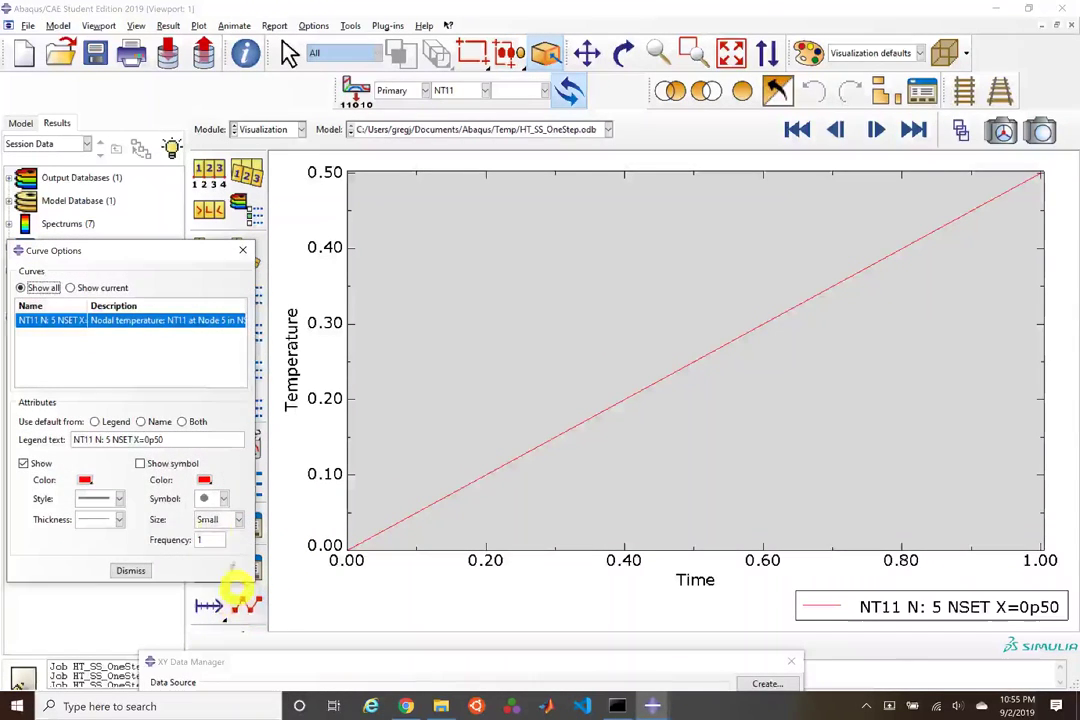
click(186, 464)
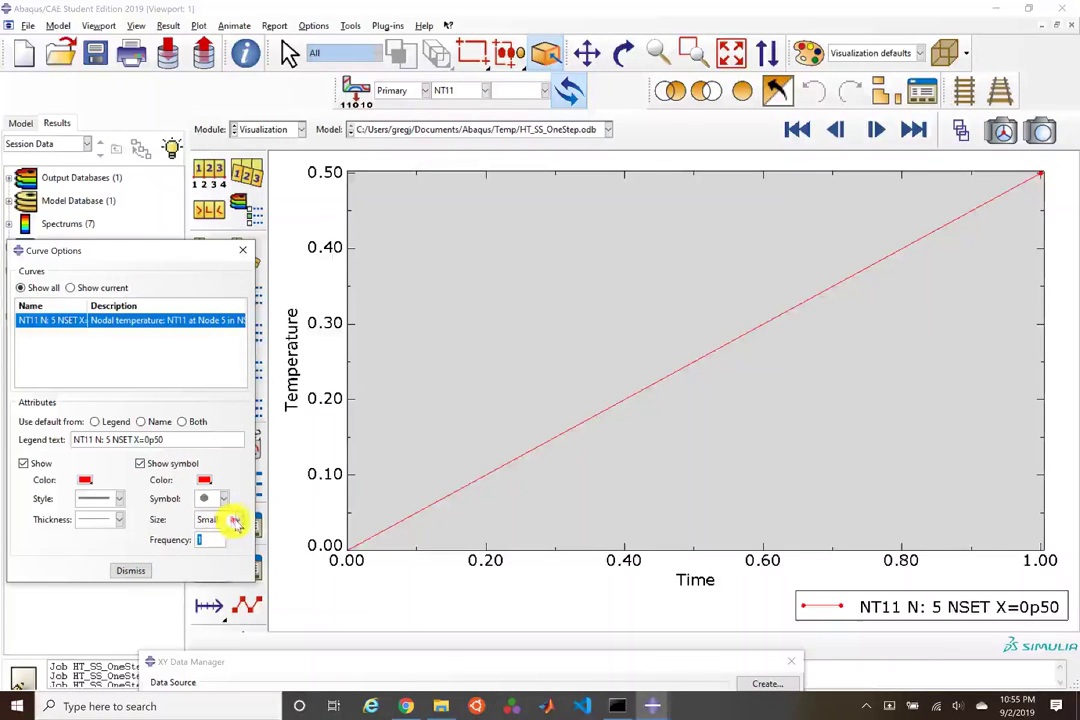
click(234, 520)
click(214, 575)
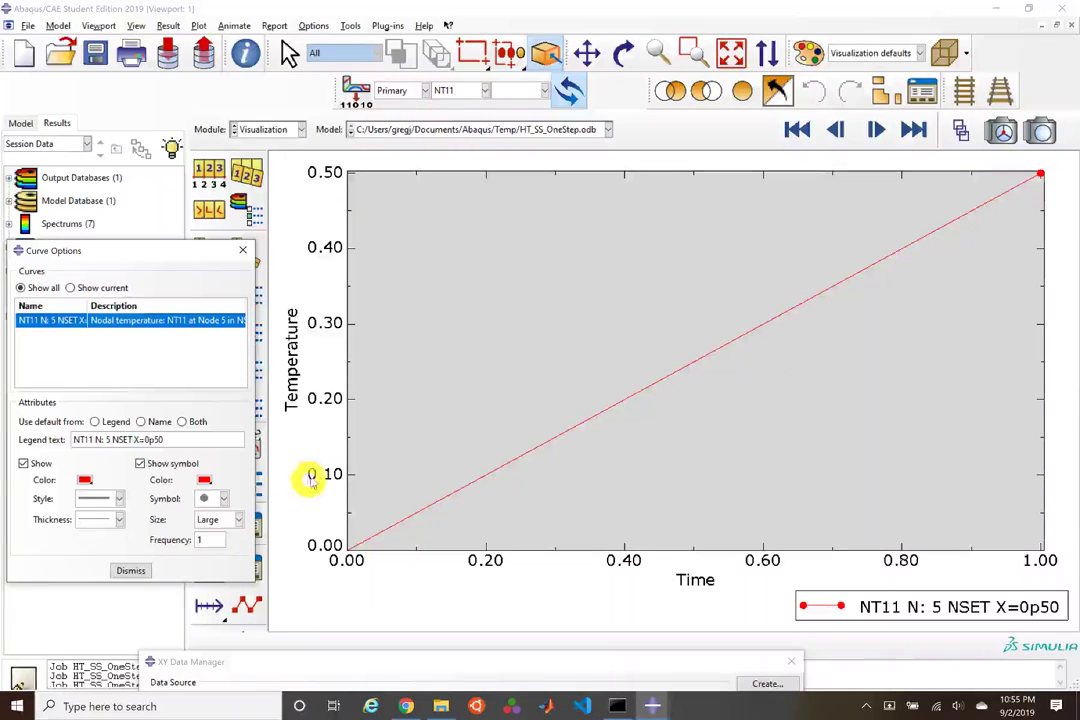
click(1038, 177)
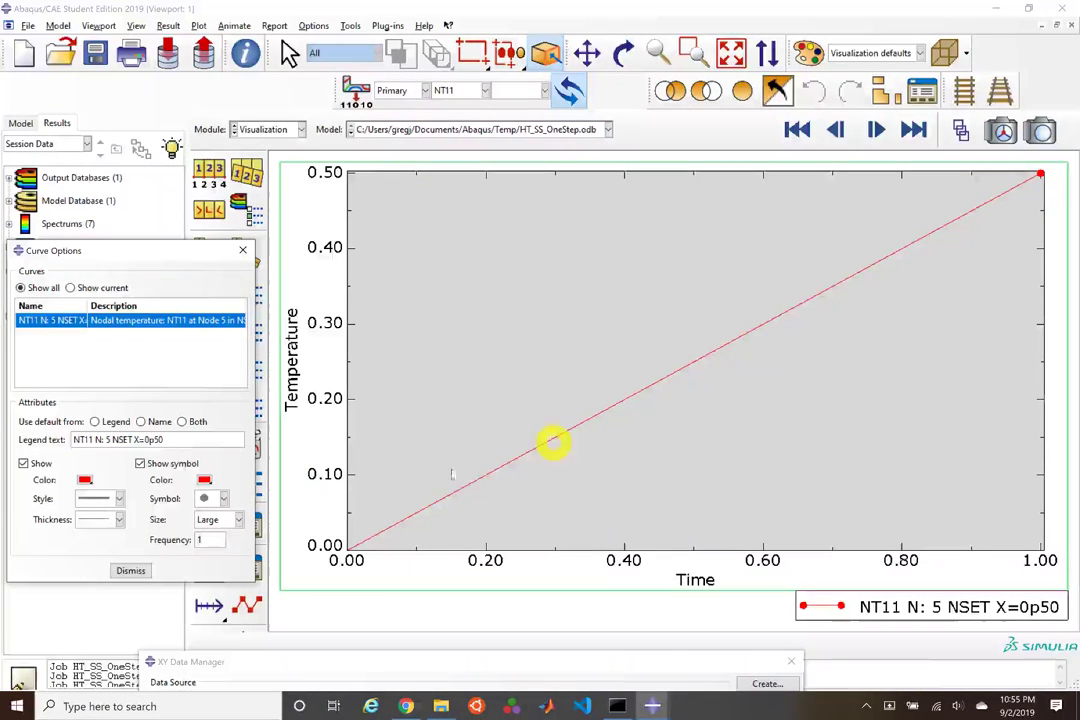
click(22, 463)
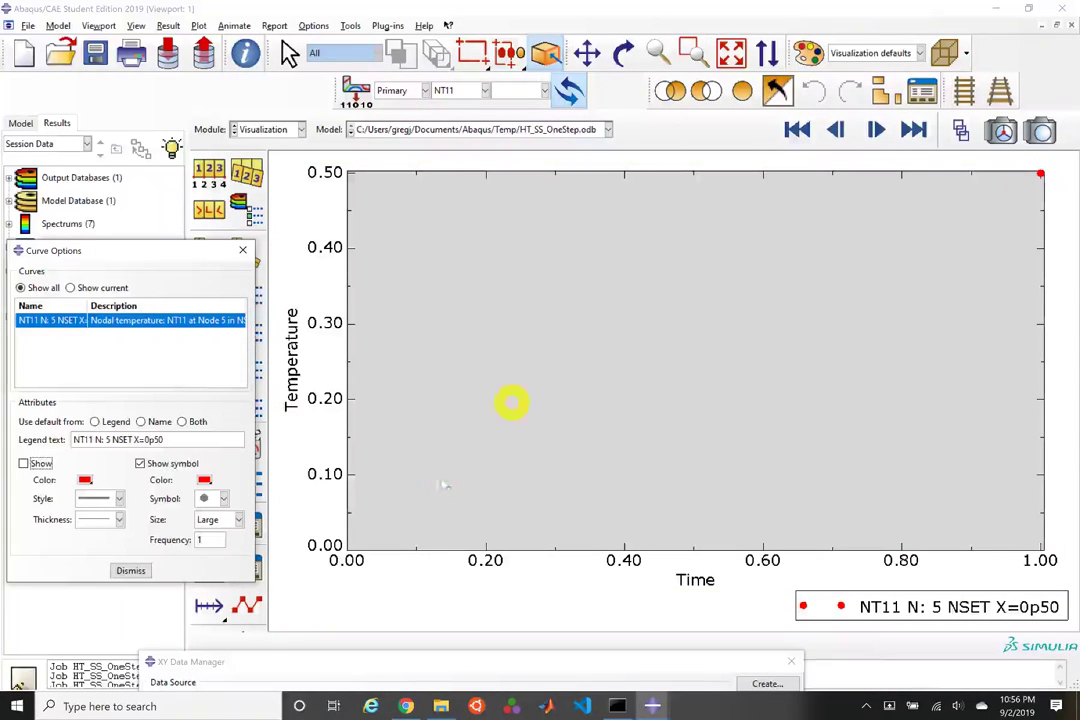
click(143, 570)
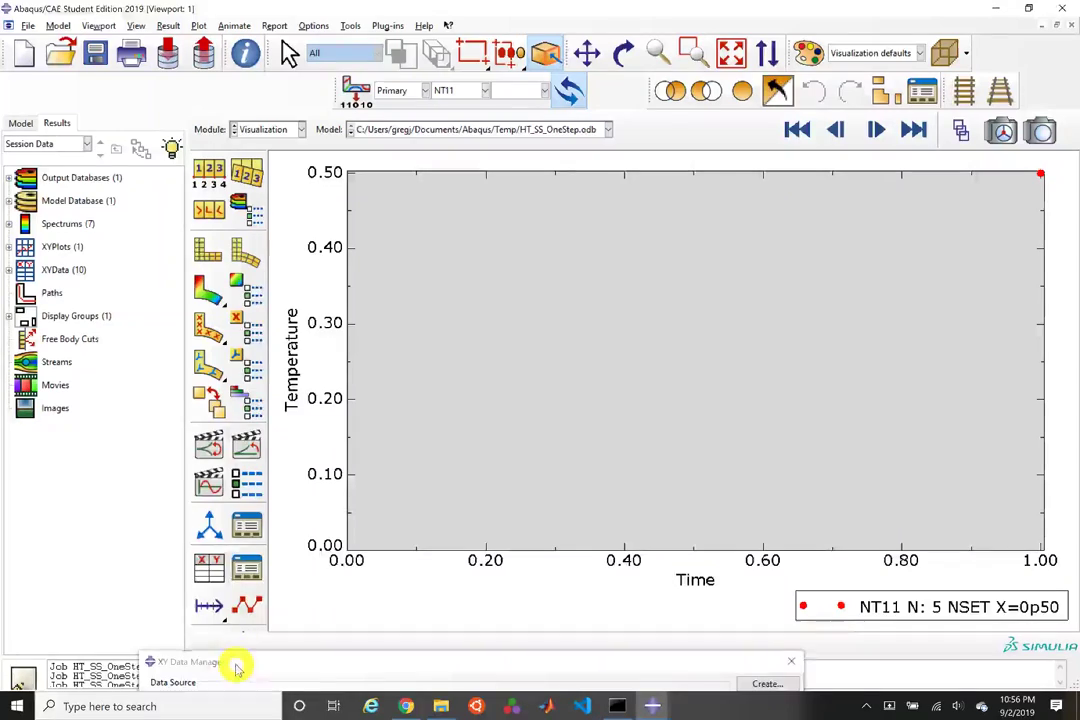
Step: Delete all COOR1 and NT11 XY data from the session and return to the slab's temperature contour plot
click(234, 662)
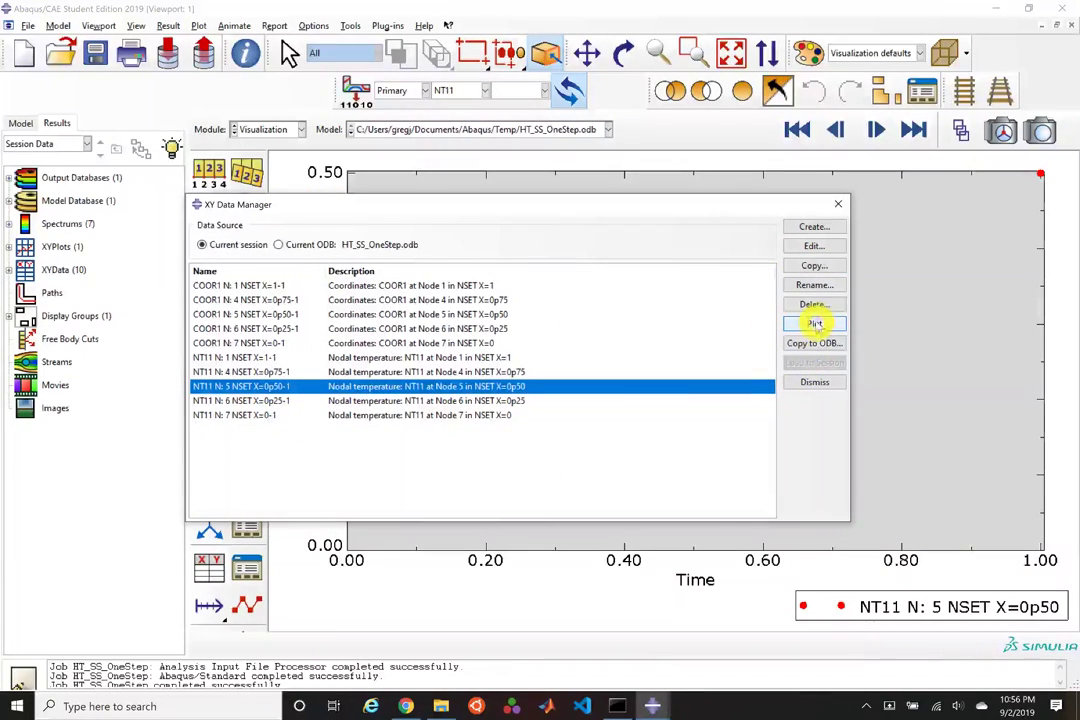
click(265, 285)
shift+click(353, 415)
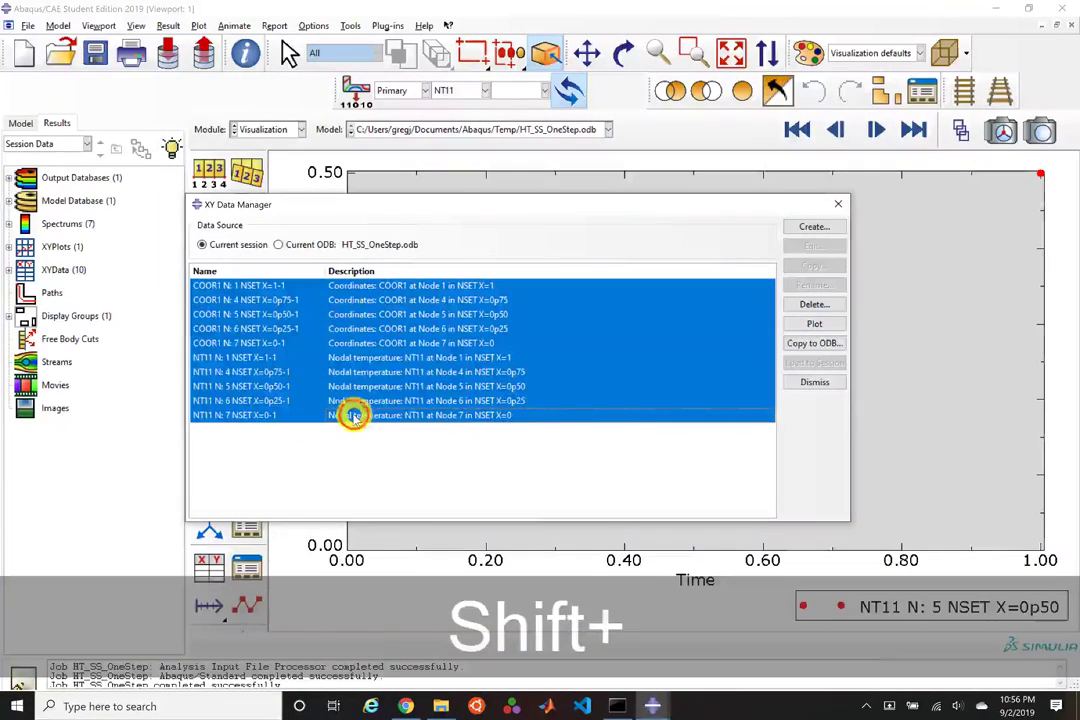
click(814, 304)
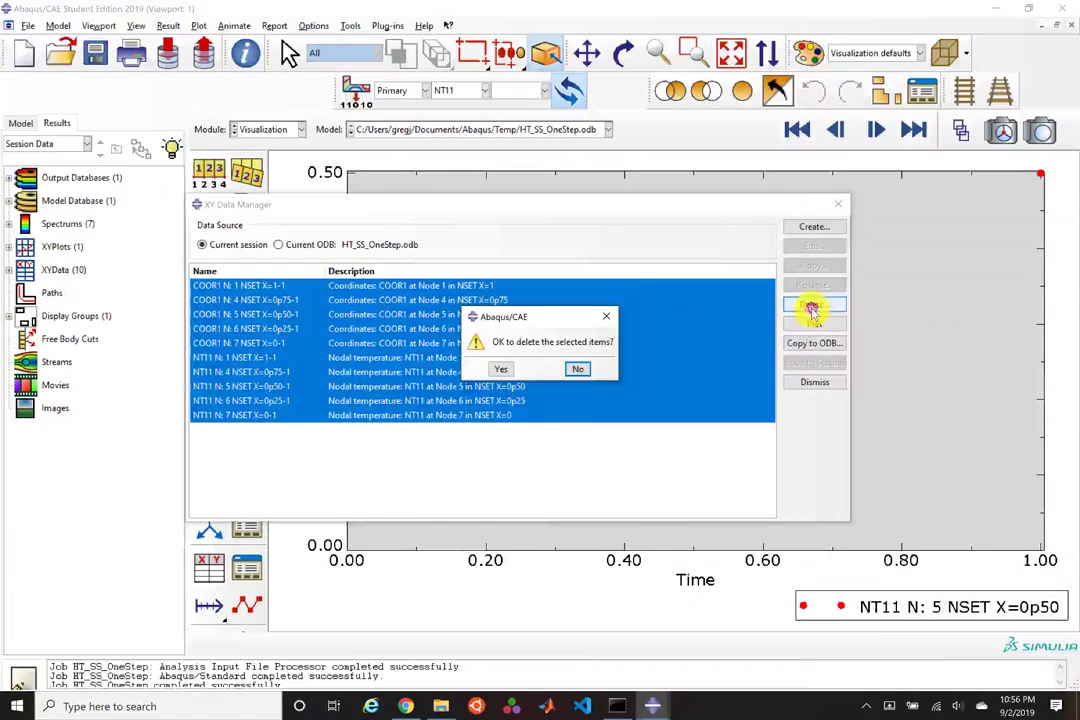
click(500, 369)
click(816, 381)
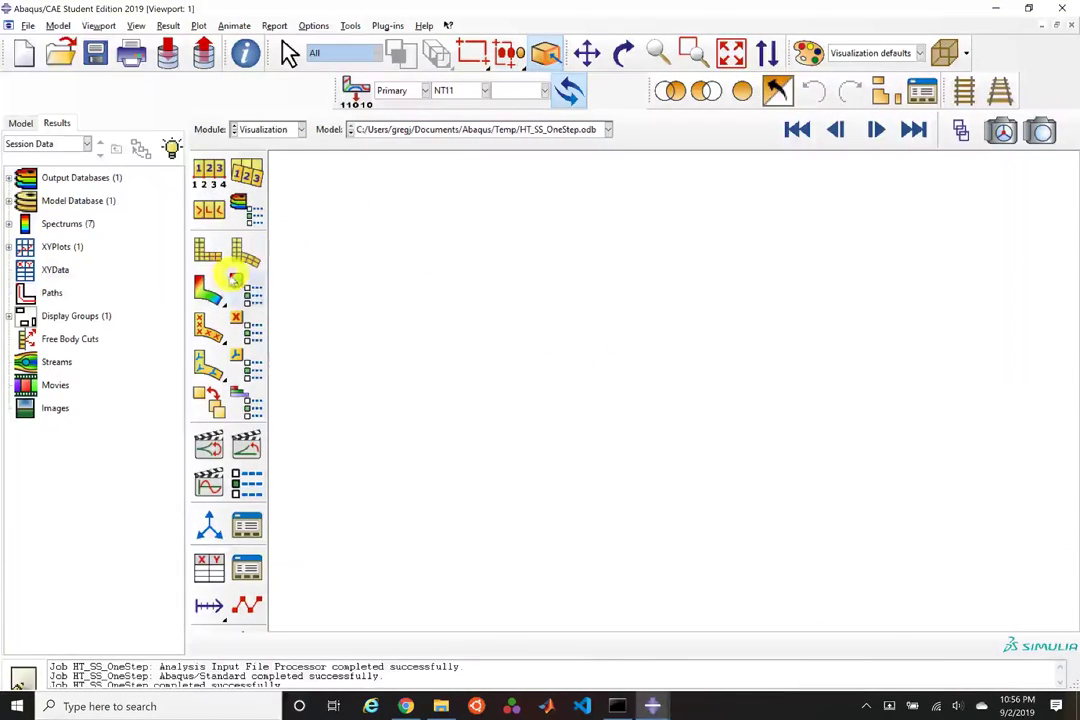
click(210, 287)
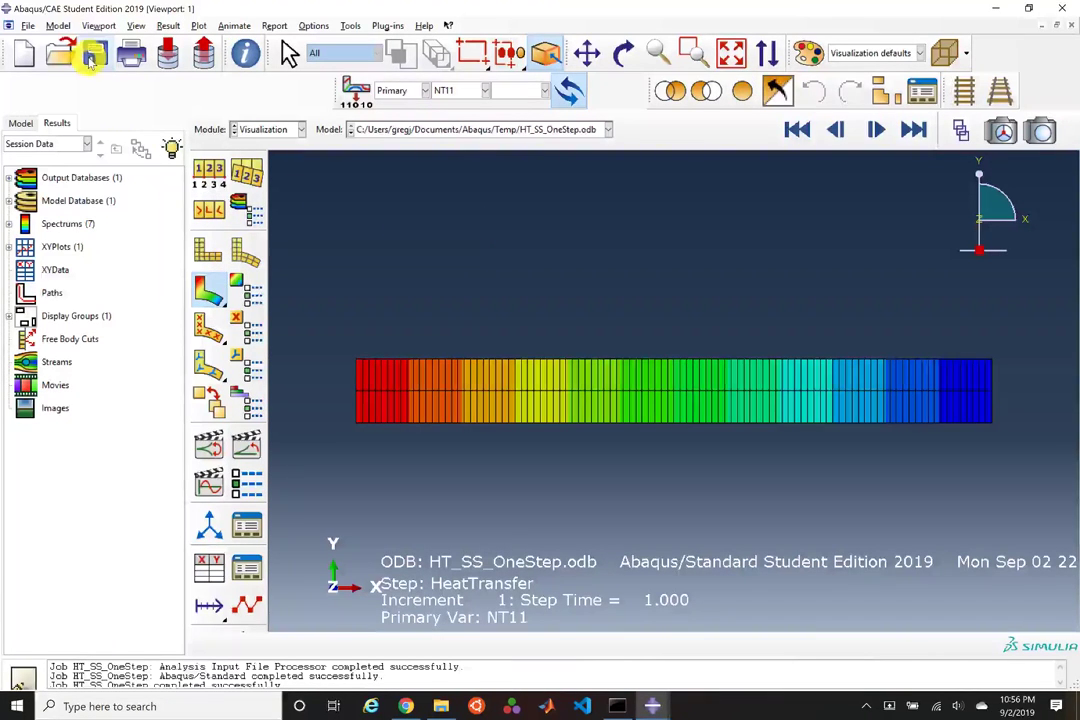
Step: Save the model database in the Temp directory as ThermalStudy
click(95, 55)
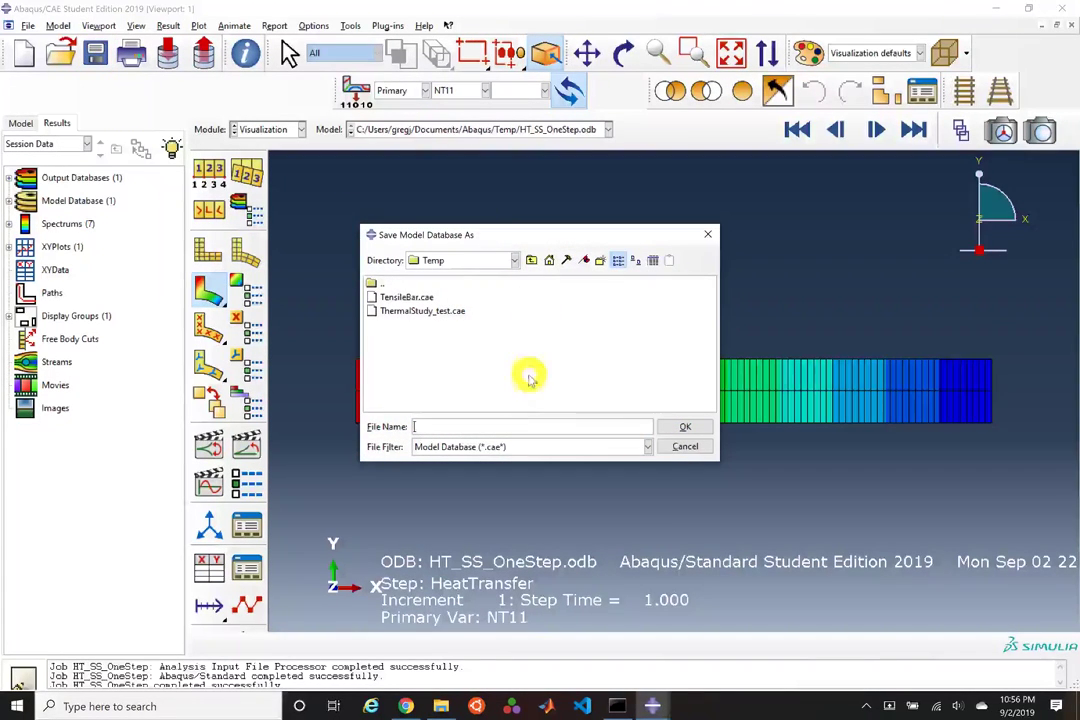
text(Th)
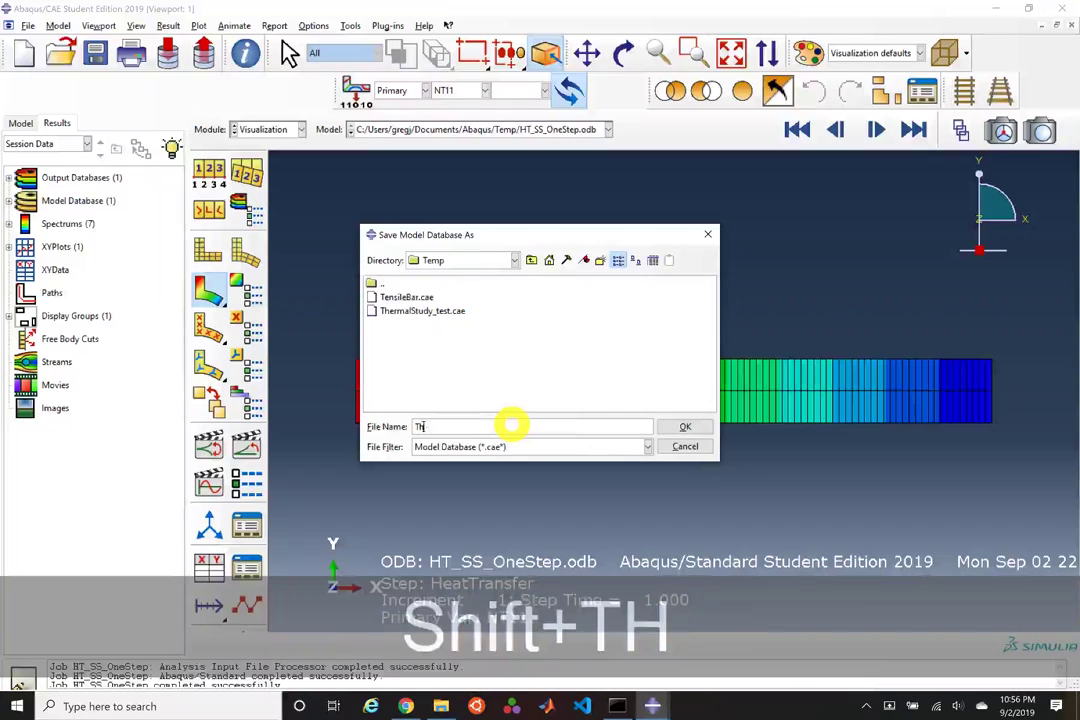
key(BackSpace)
text(hermalS)
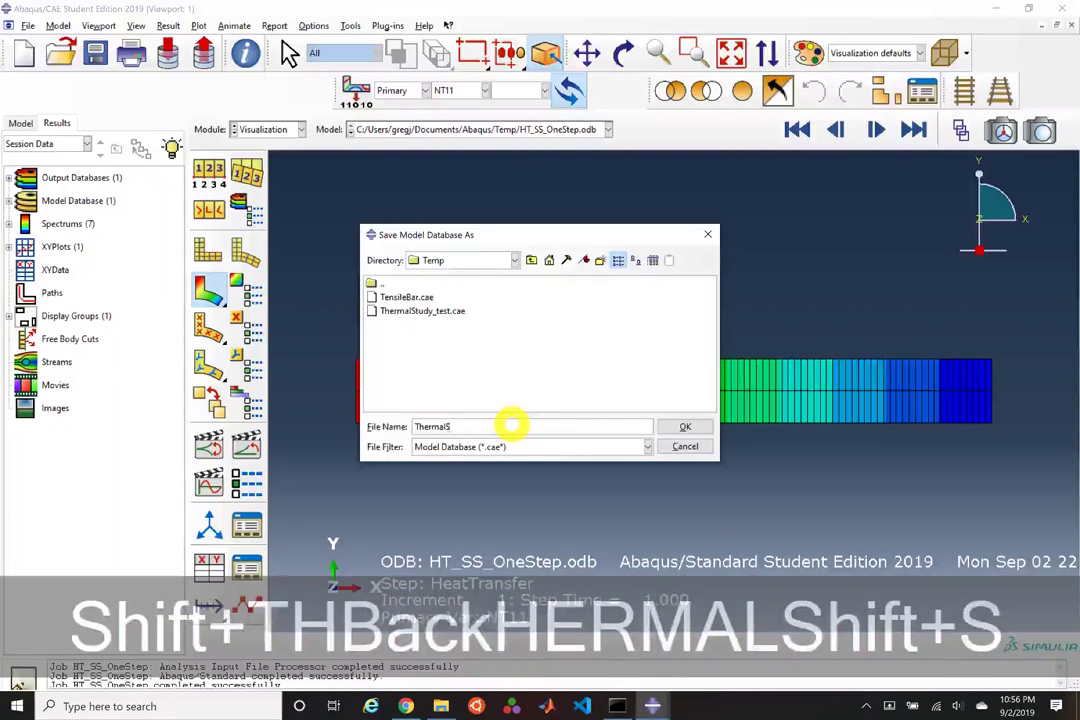
text(tufy)
key(BackSpace)
key(BackSpace)
text(dy)
key(Return)
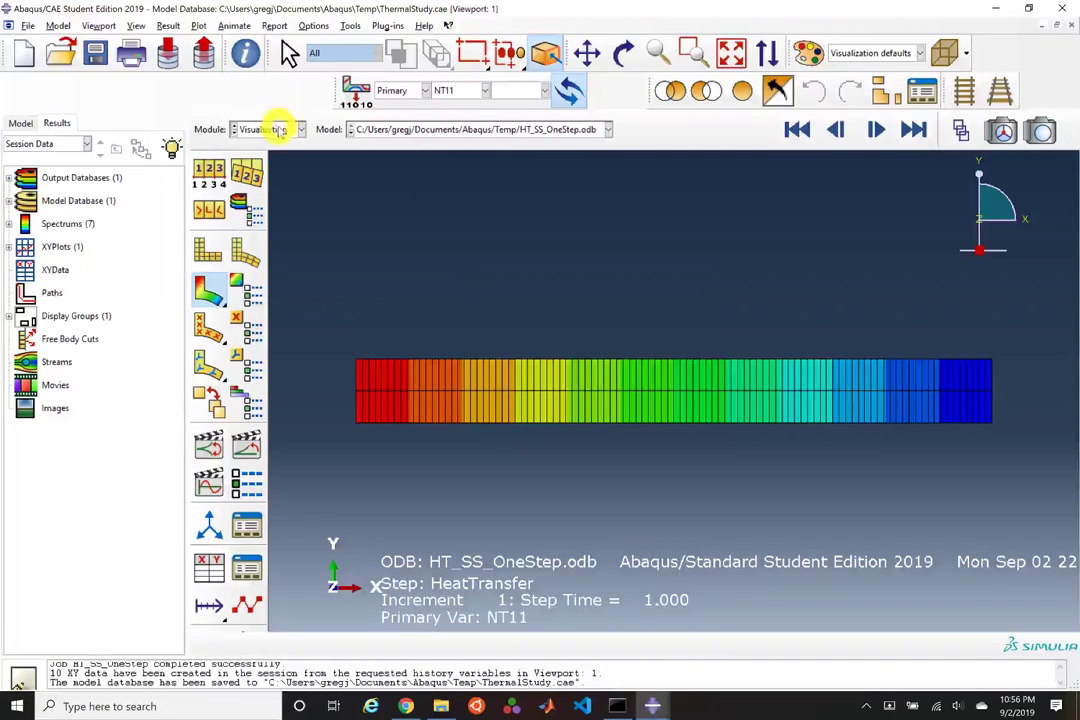
Step: Return to the Part module and copy the model HT_SS_OneStep to a new model named HT_SS_100Step
click(280, 133)
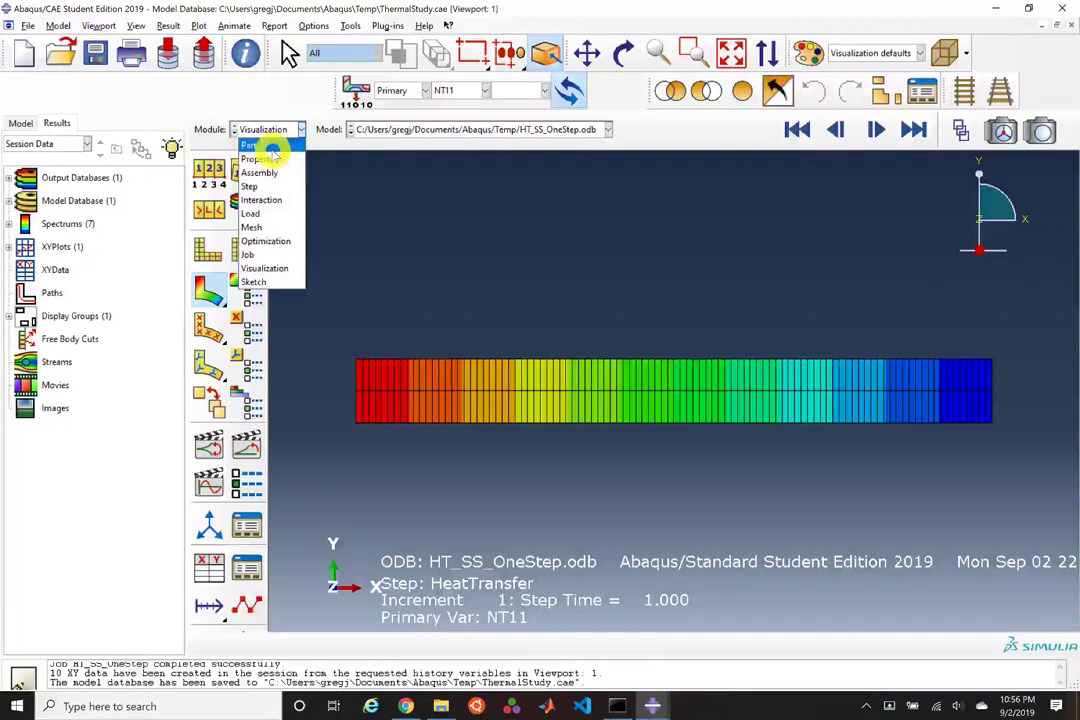
click(272, 149)
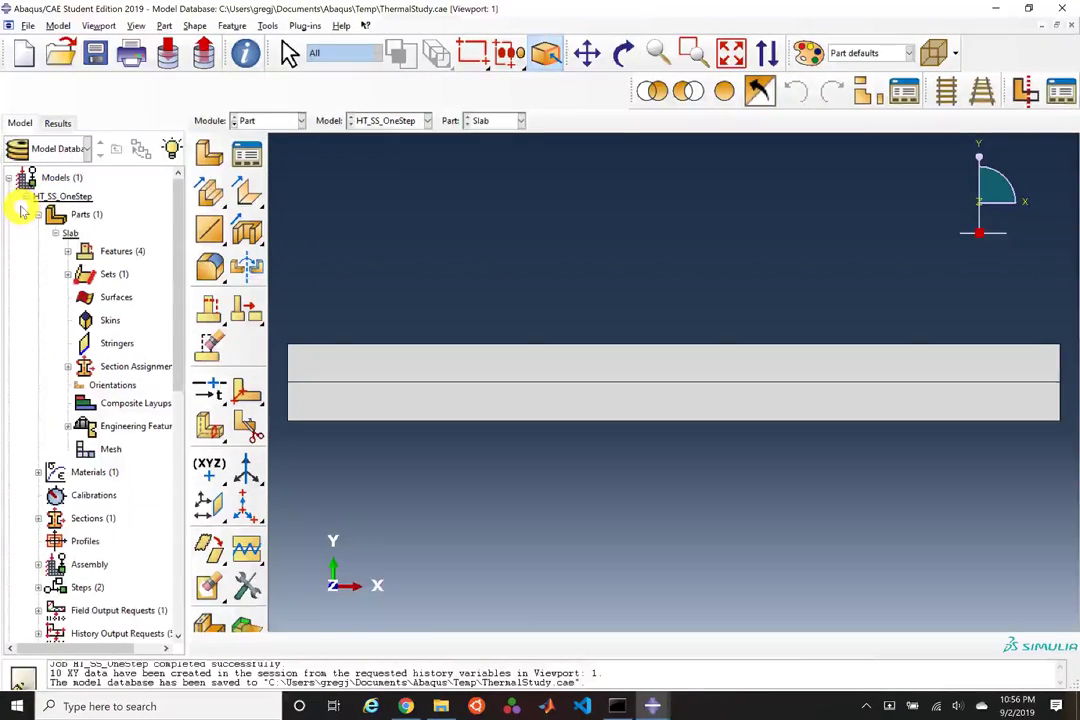
click(22, 197)
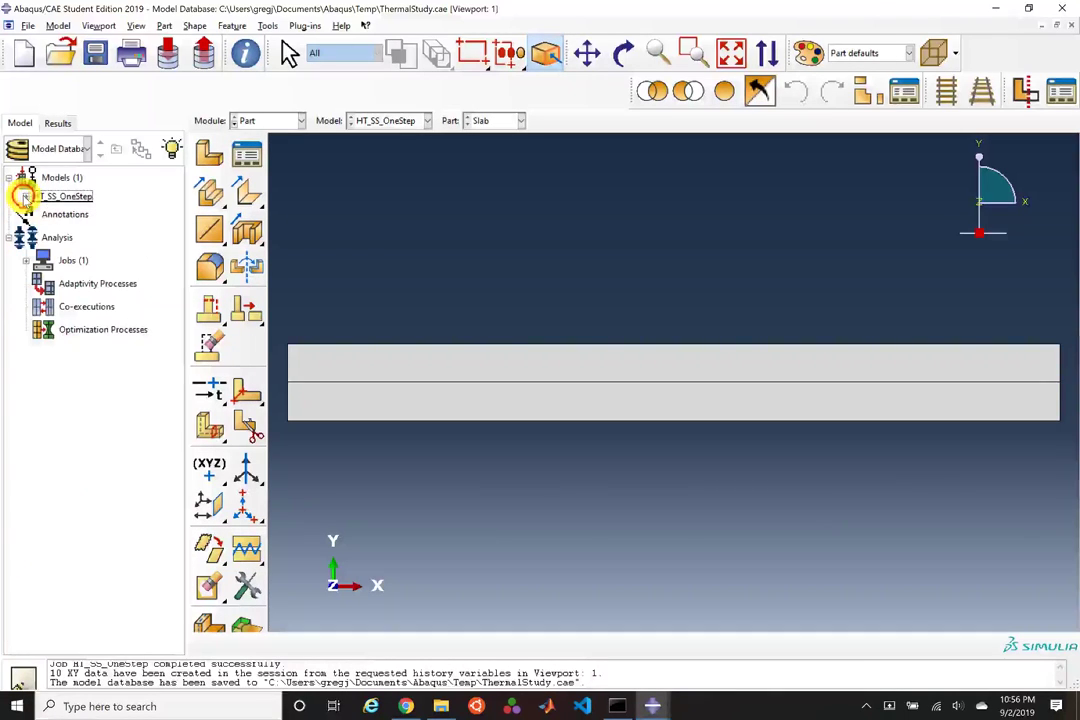
right_click(88, 198)
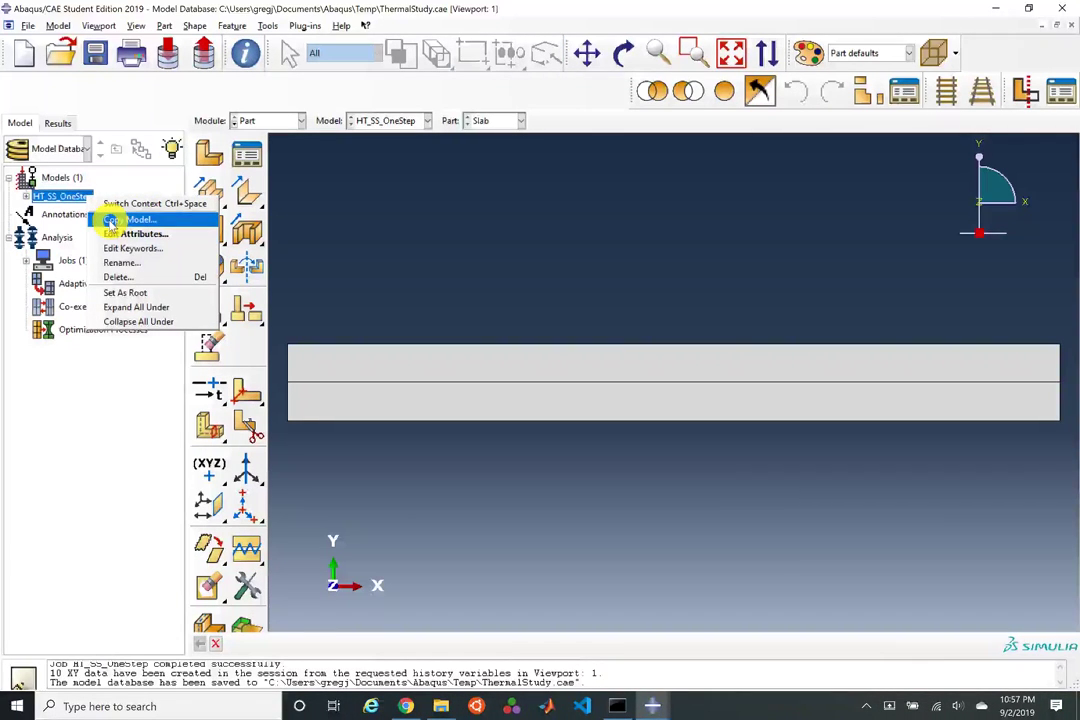
click(110, 220)
click(100, 333)
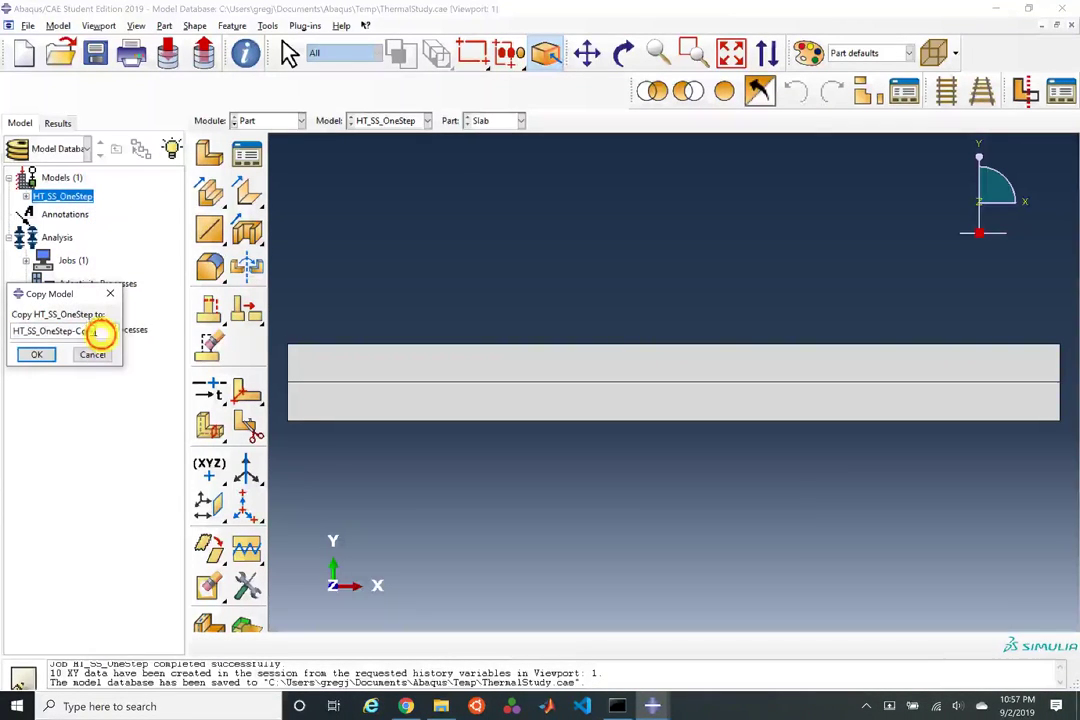
drag(97, 333, 28, 338)
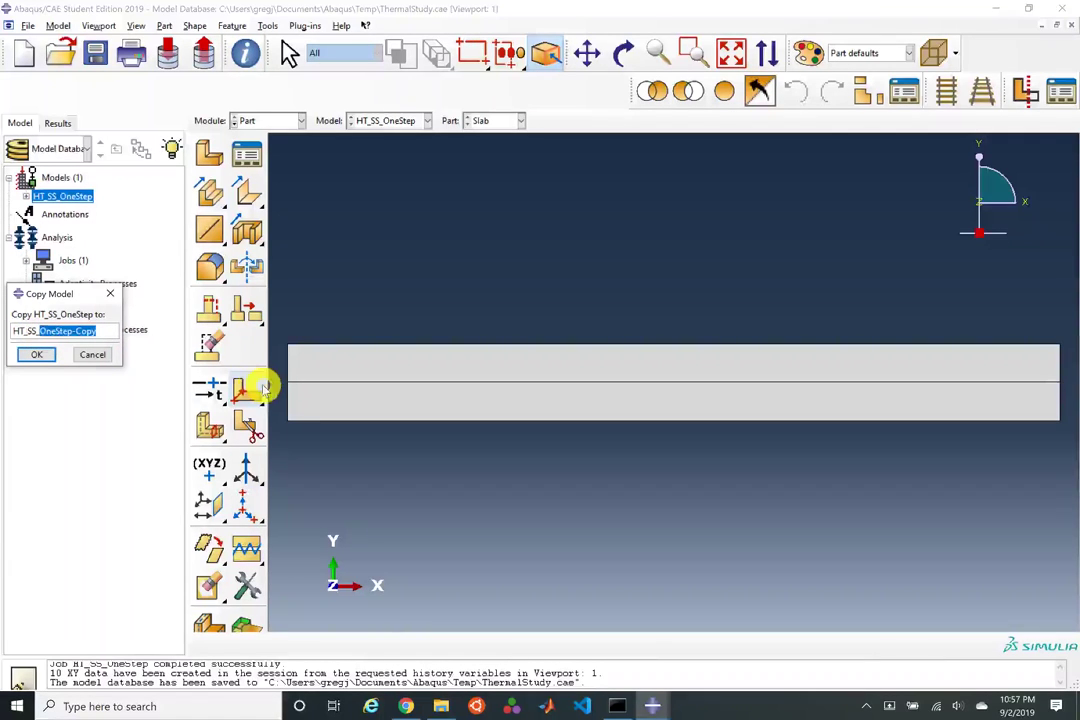
key(BackSpace)
text(100Step)
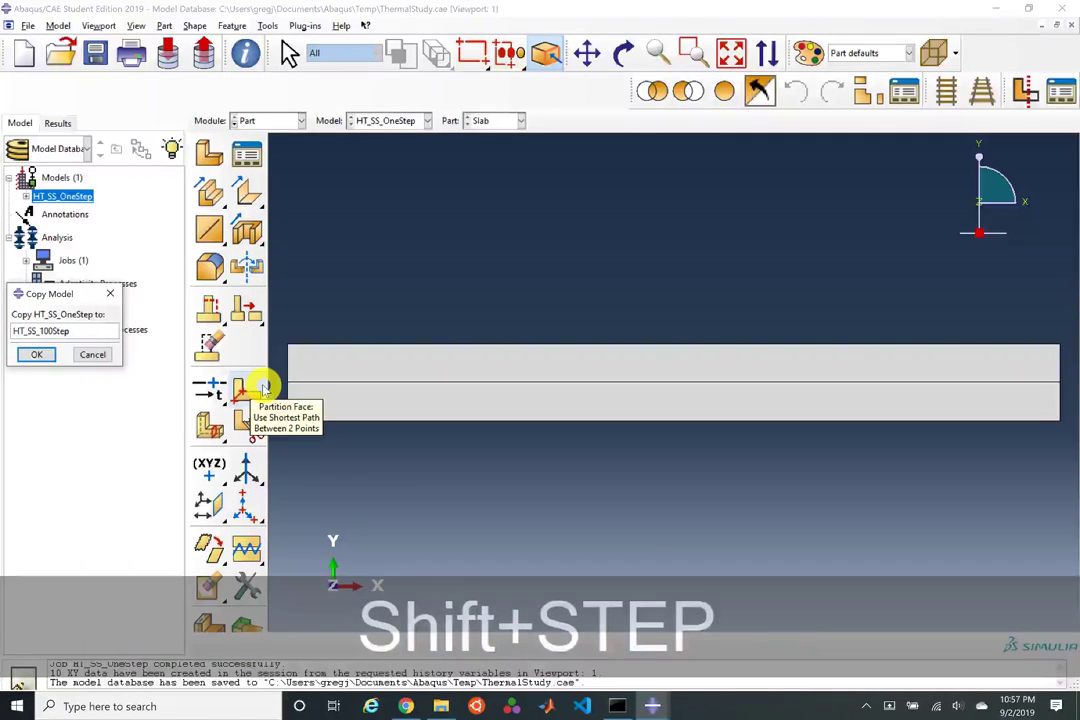
key(Return)
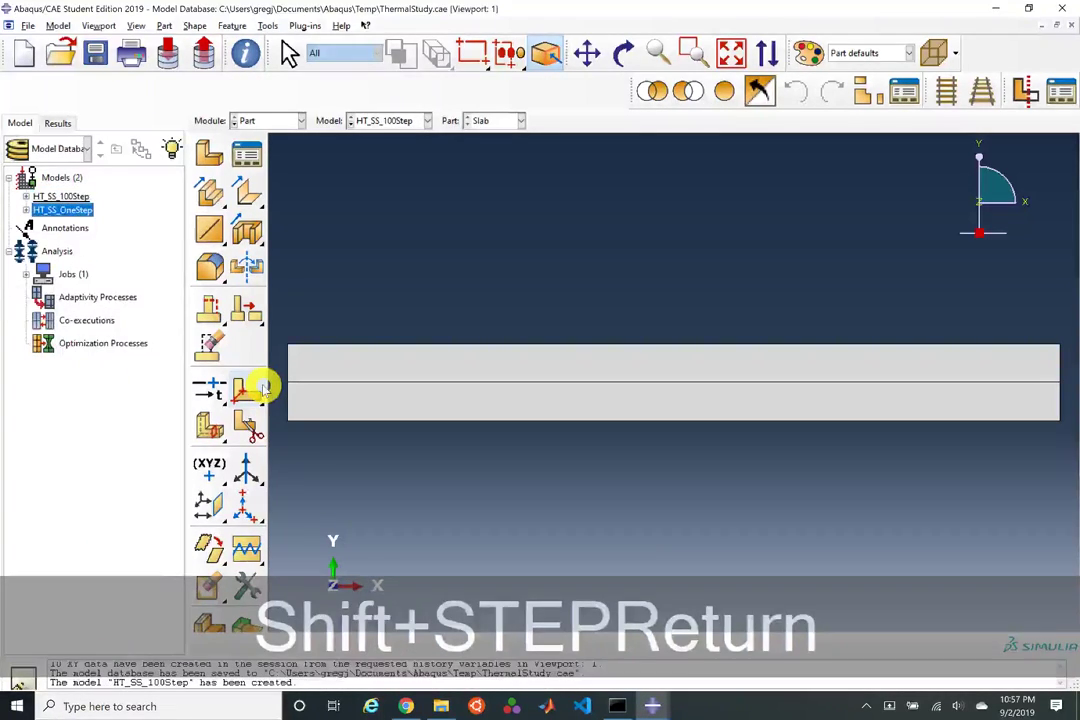
Step: In the Step module, edit the HeatTransfer step of HT_SS_100Step to use a fixed increment size of 0.01 and at most 100 increments
click(254, 119)
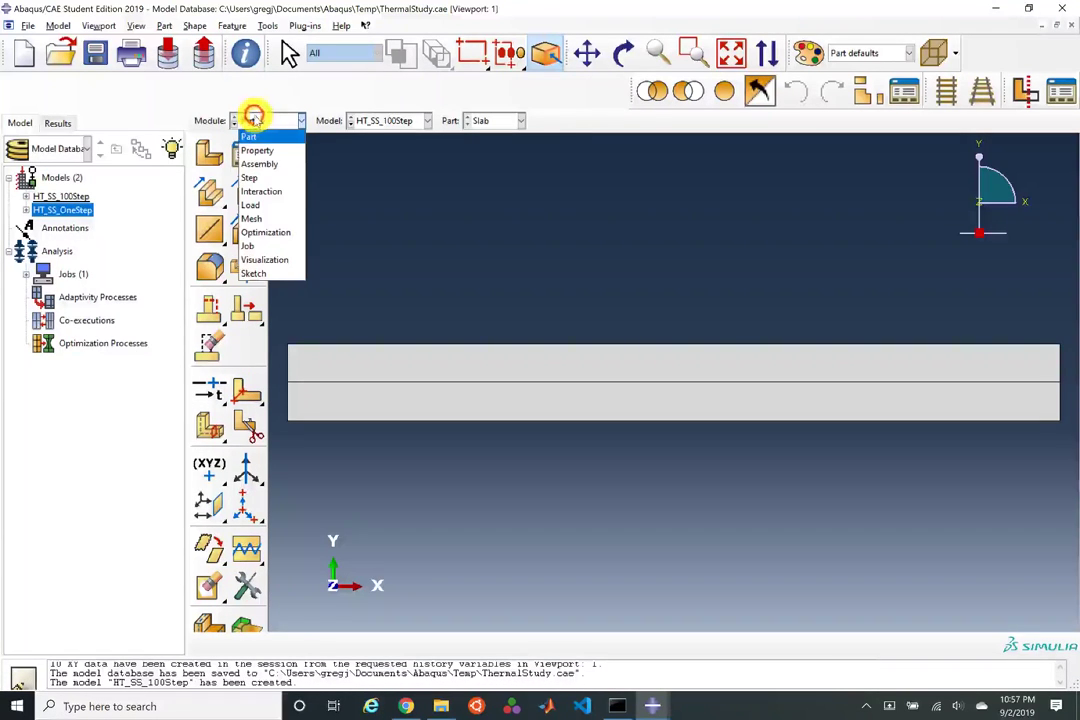
click(295, 177)
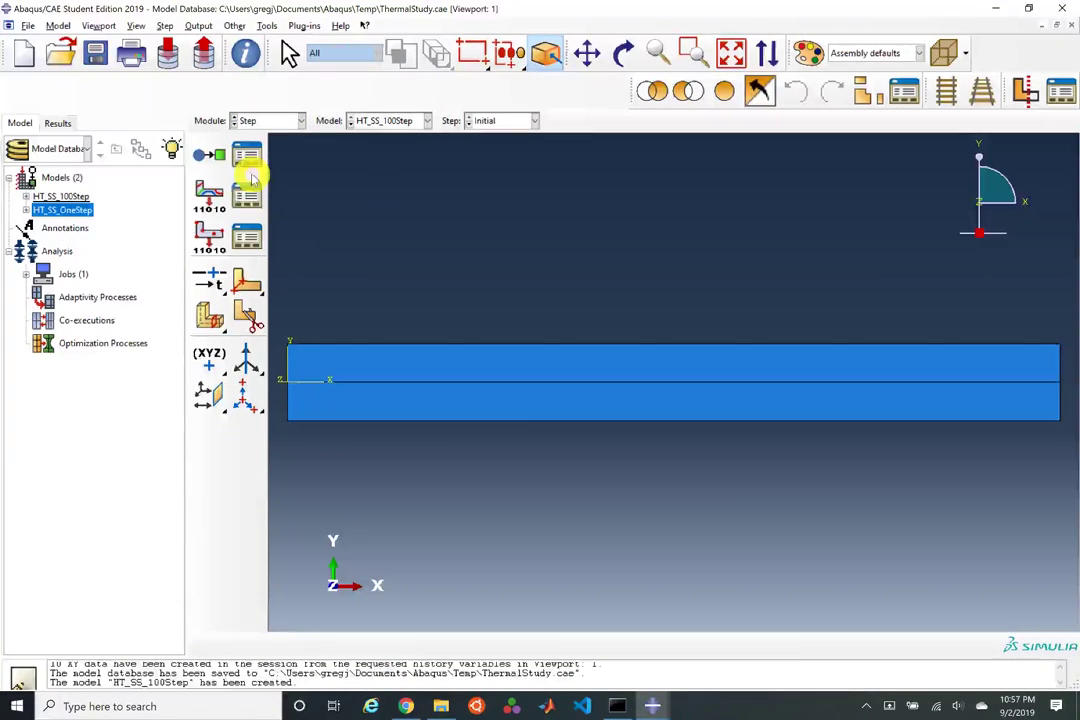
click(249, 155)
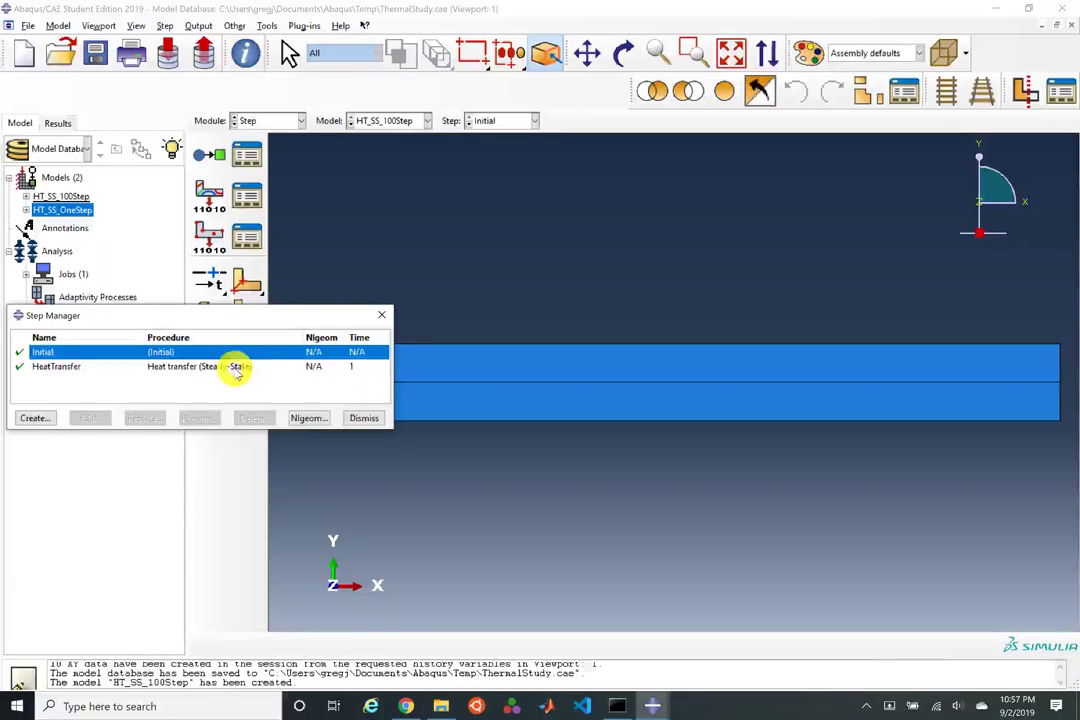
double_click(234, 366)
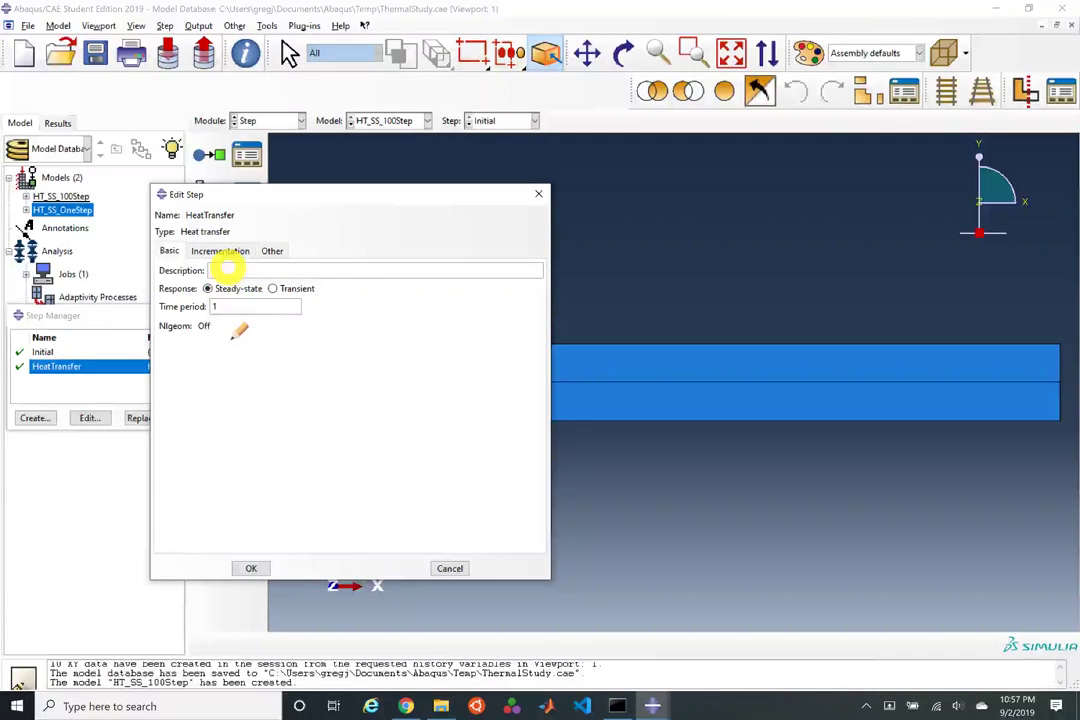
click(228, 251)
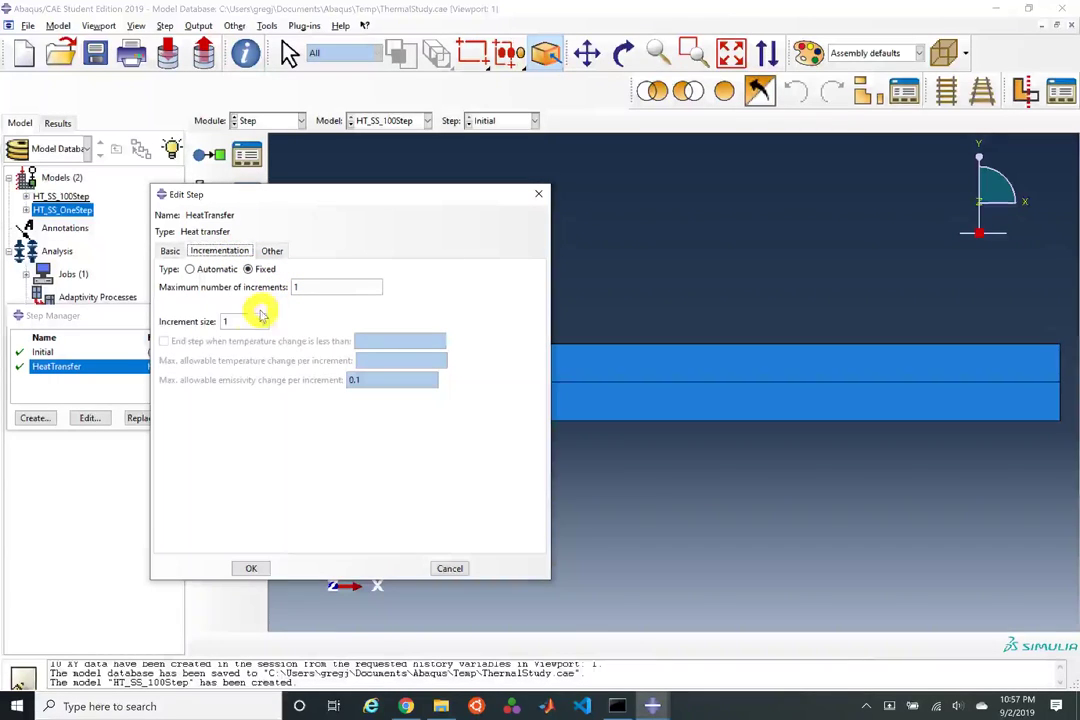
double_click(232, 321)
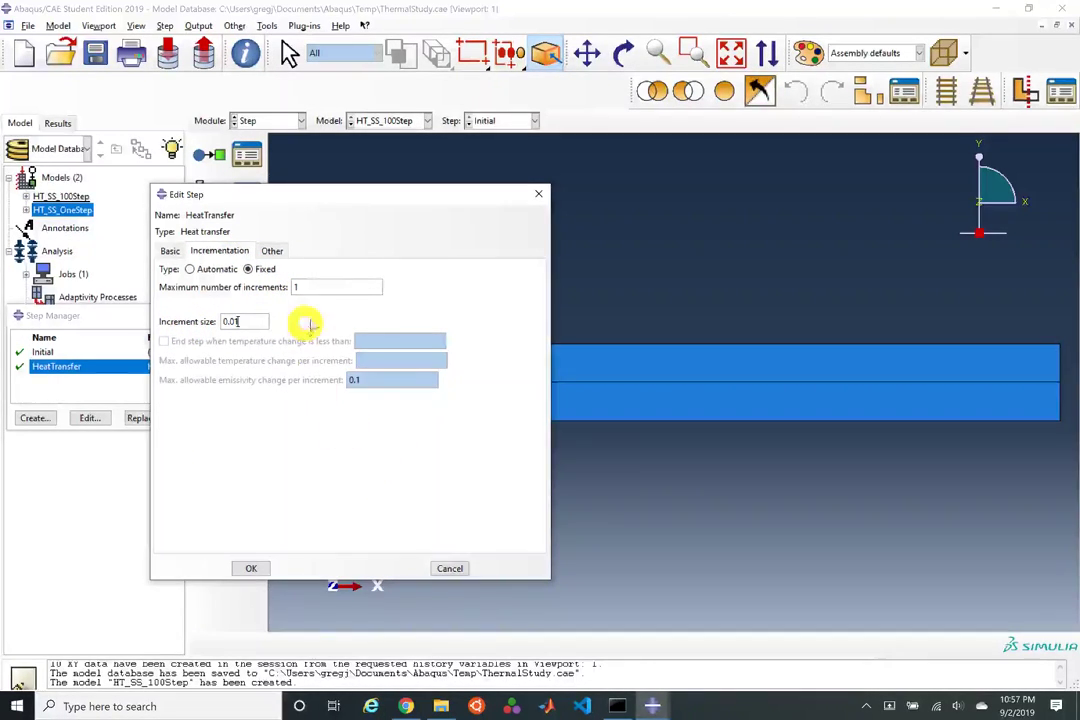
double_click(357, 286)
text(100)
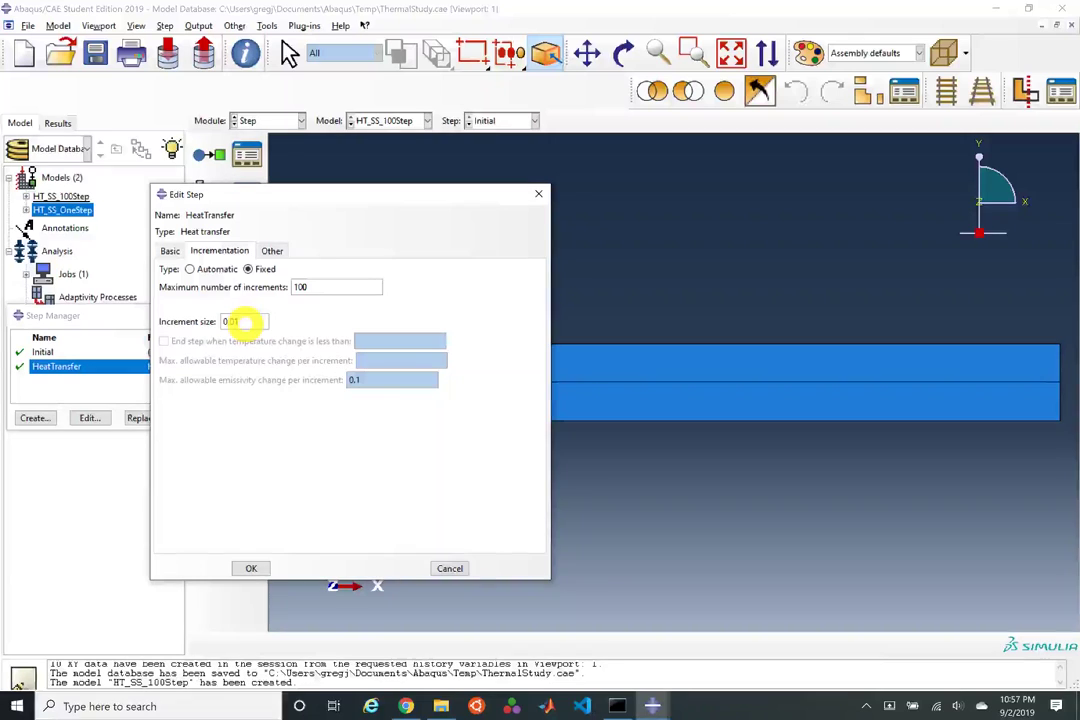
click(169, 250)
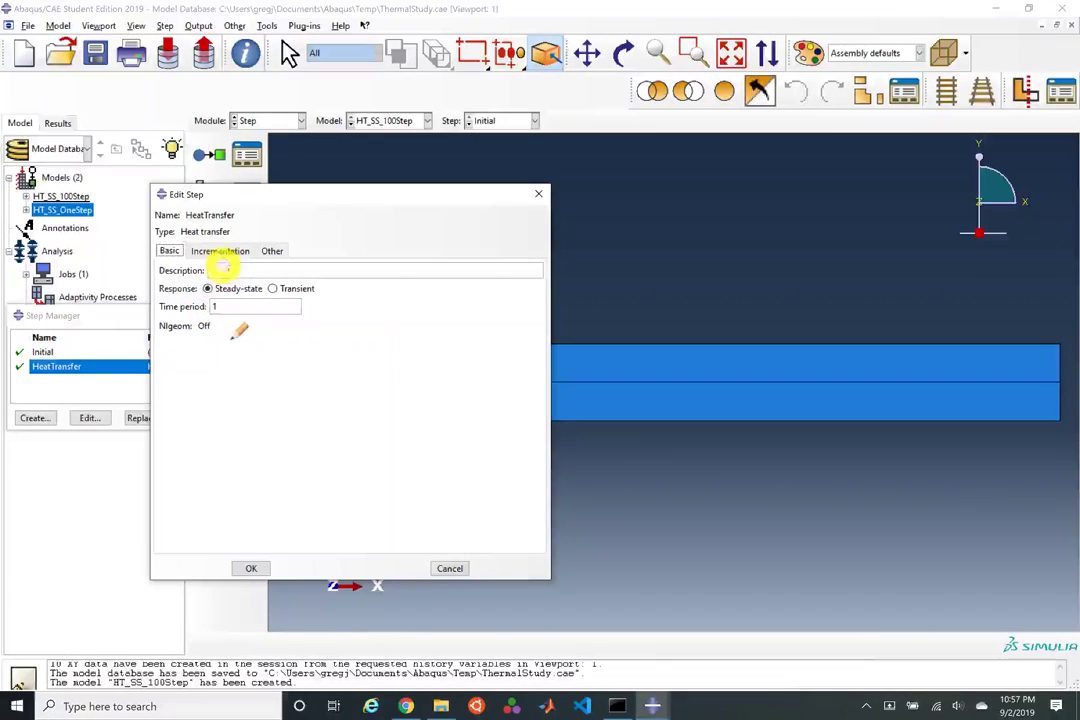
click(221, 252)
click(248, 570)
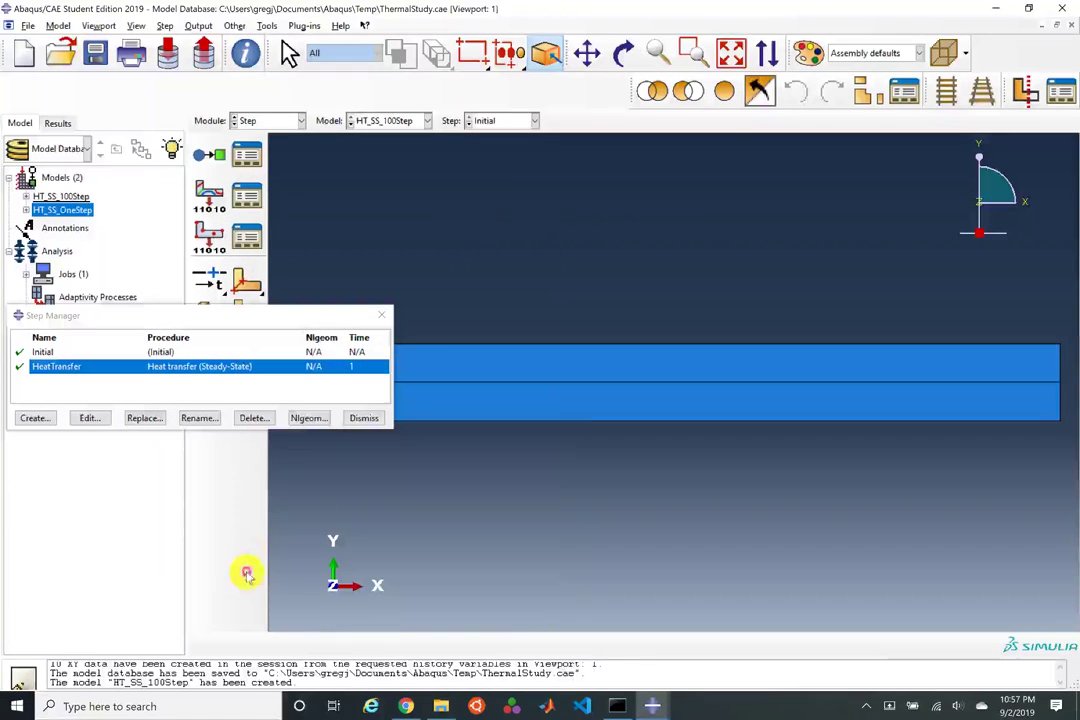
click(350, 414)
Step: In the Job module, create a full analysis job named HT_SS_100Step from the HT_SS_100Step model, keeping the default job settings
click(285, 120)
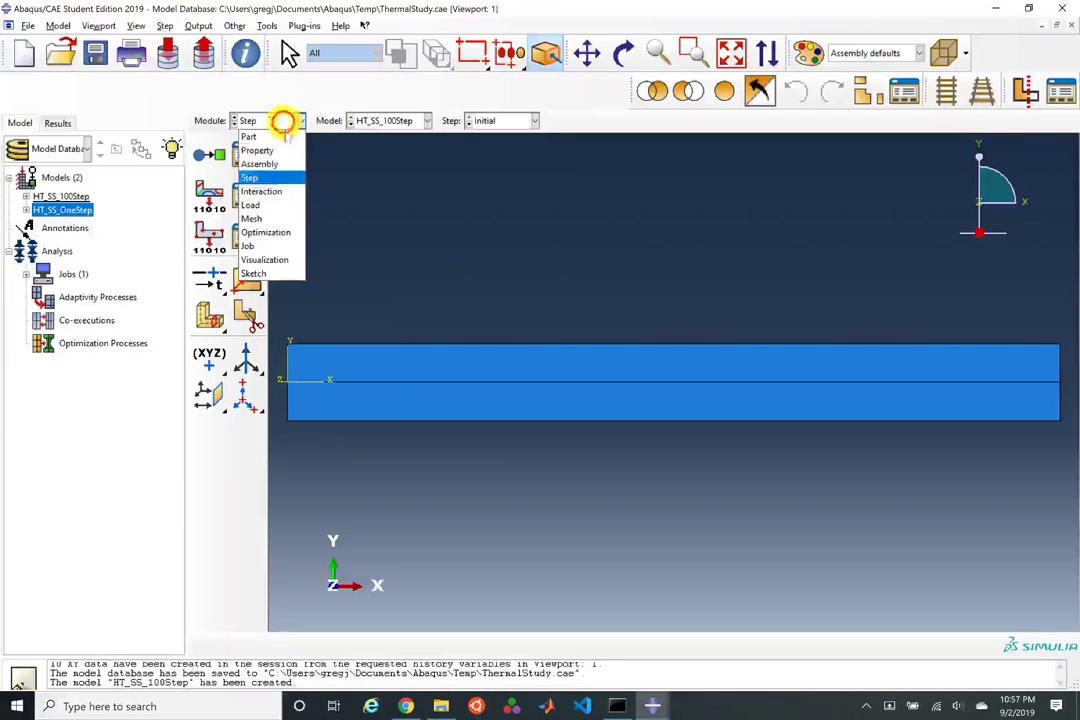
click(277, 241)
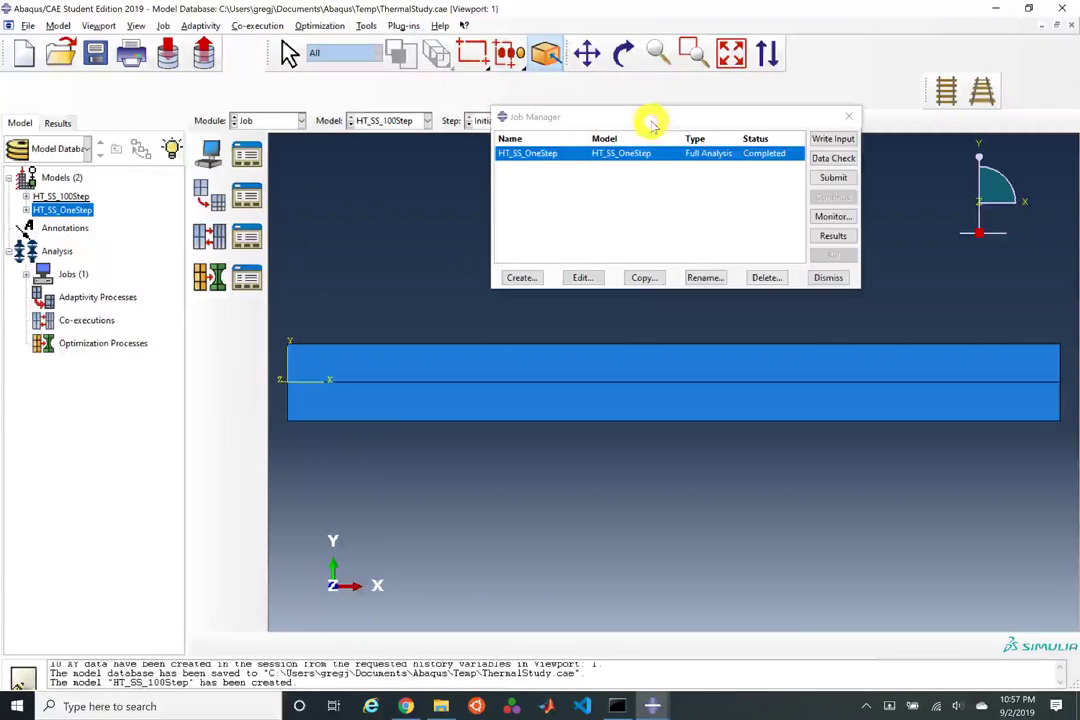
click(524, 277)
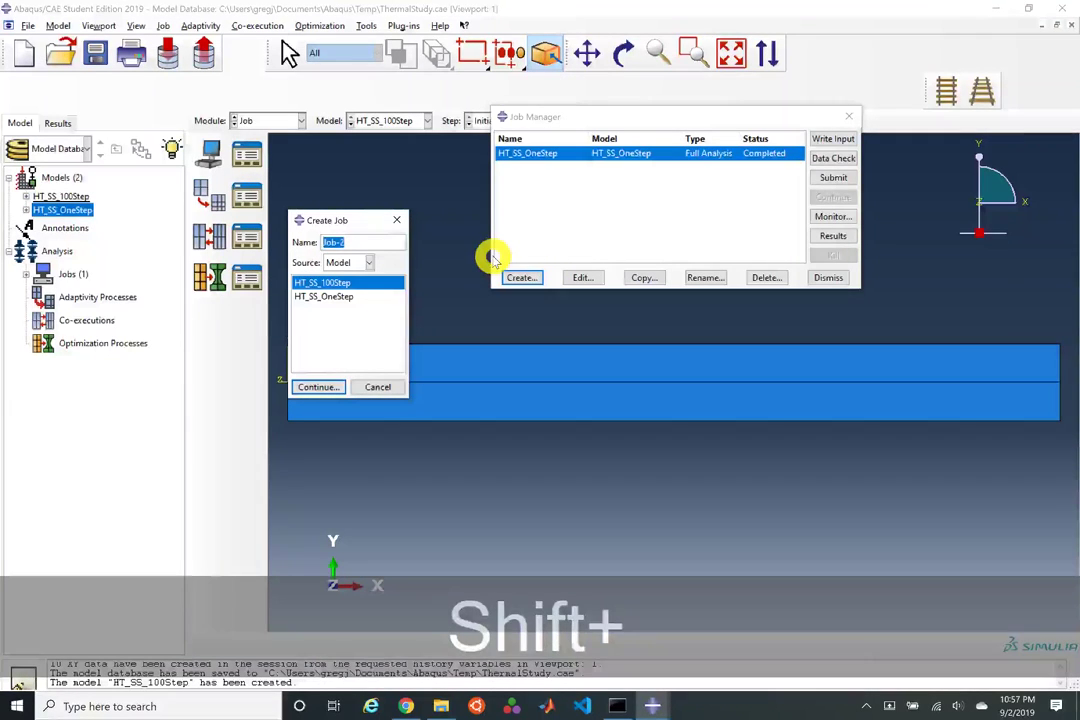
text(HT_SS_100Step)
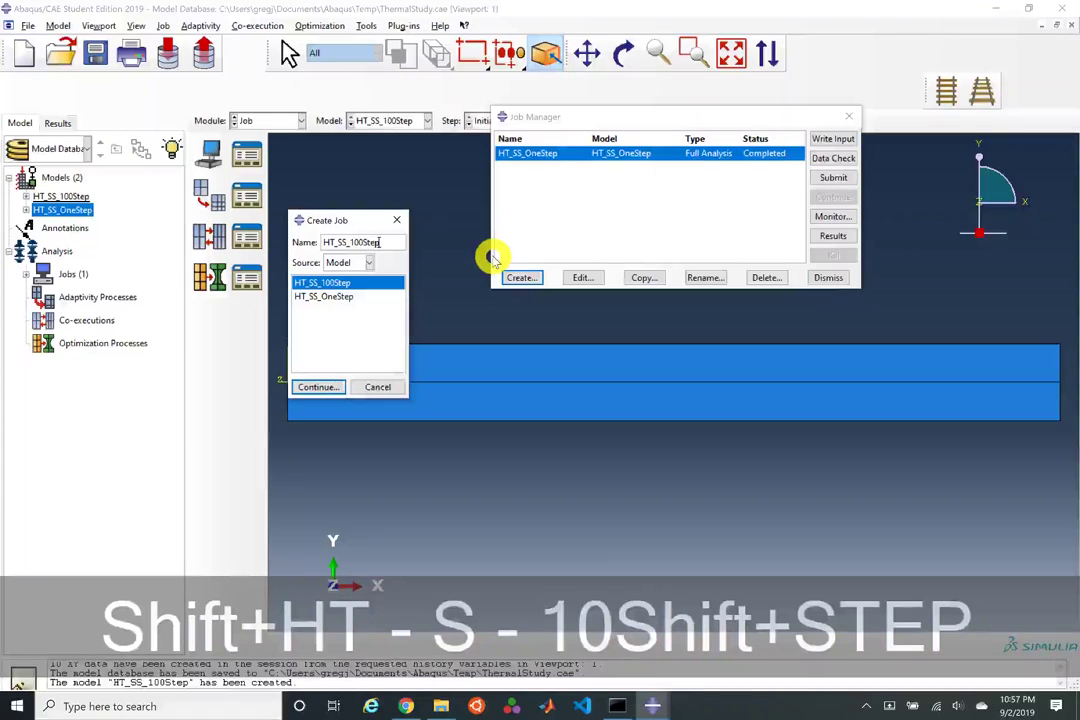
key(Return)
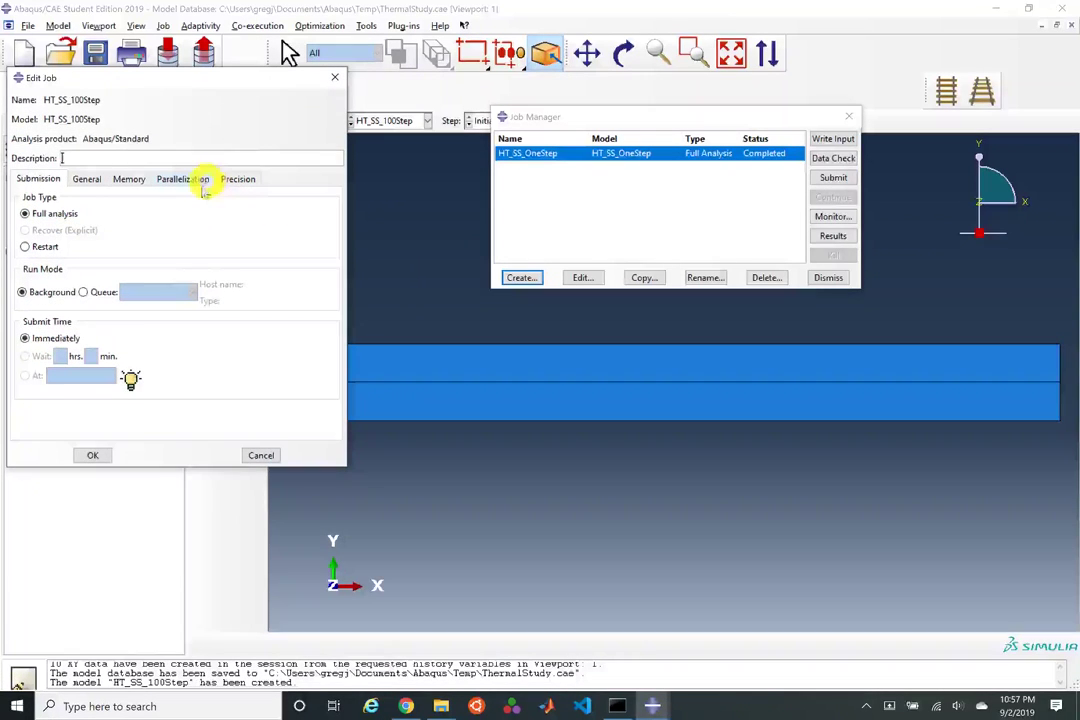
click(92, 455)
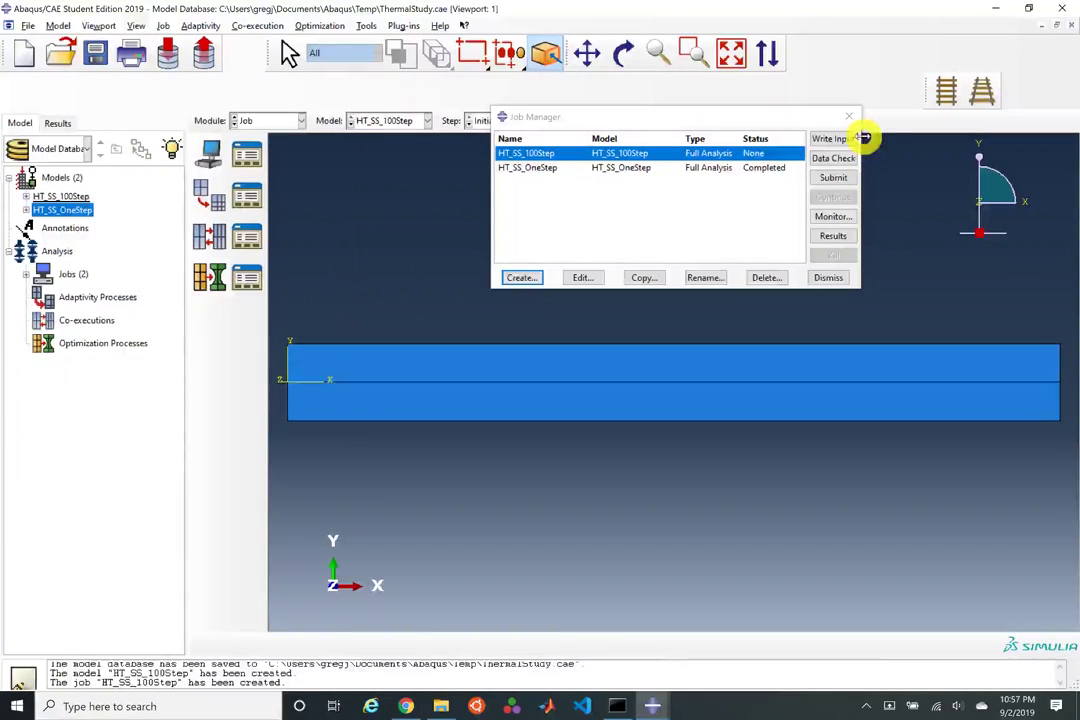
Step: Run a data check on the HT_SS_100Step job, review its log, and continue the job to the full analysis
click(836, 177)
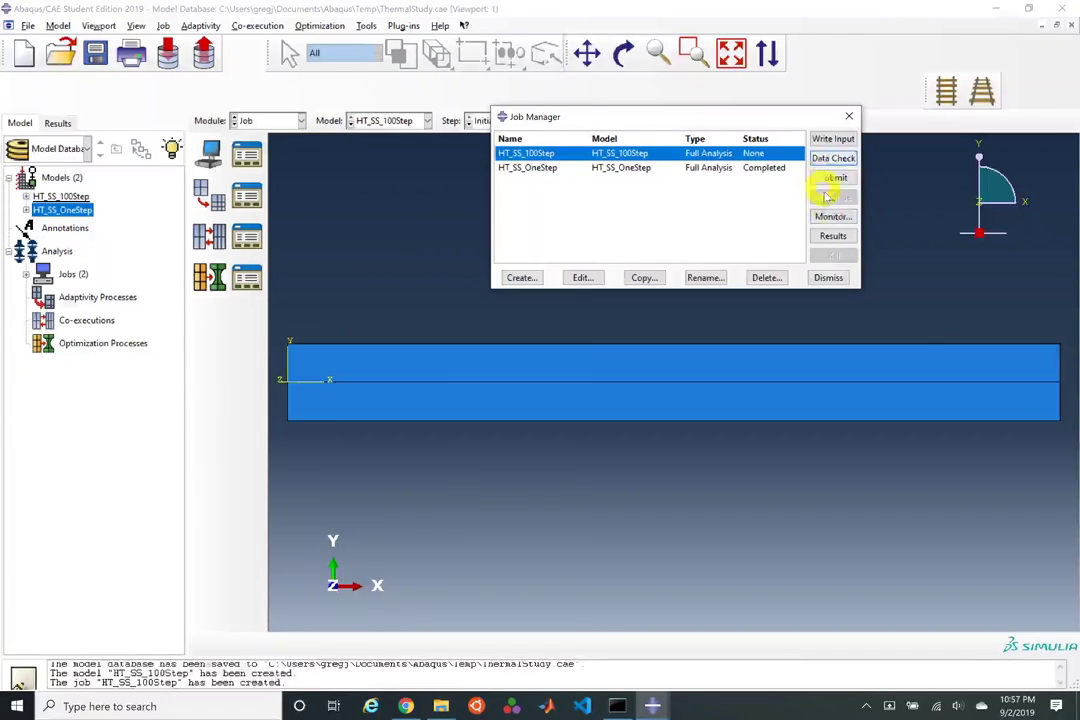
click(833, 217)
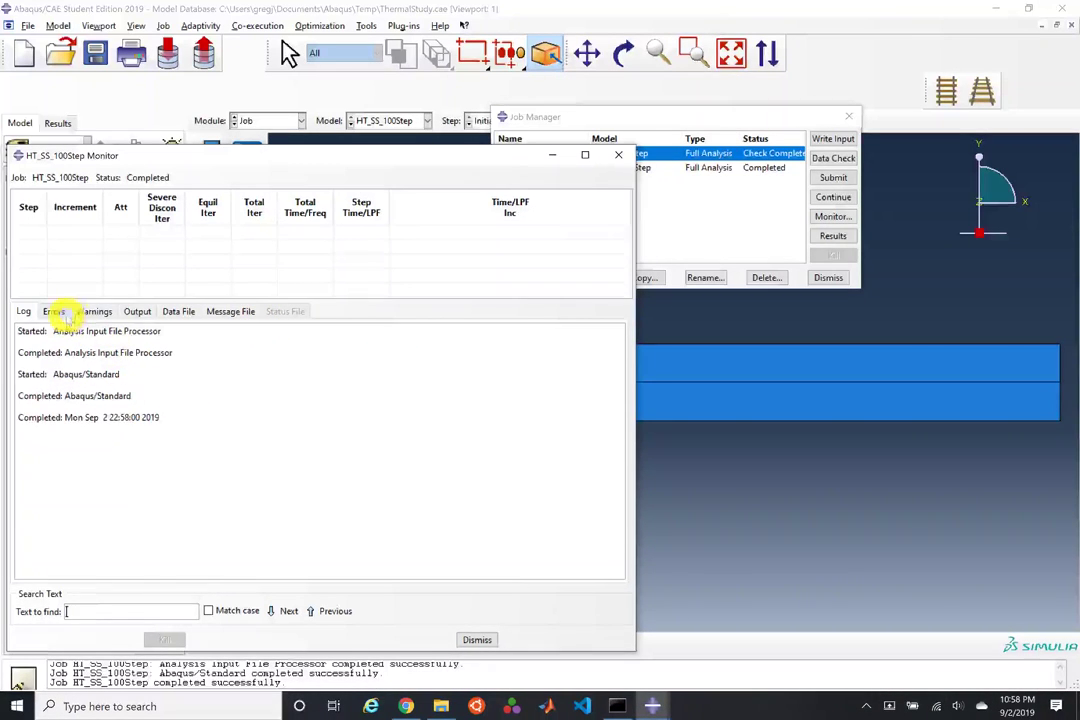
click(822, 197)
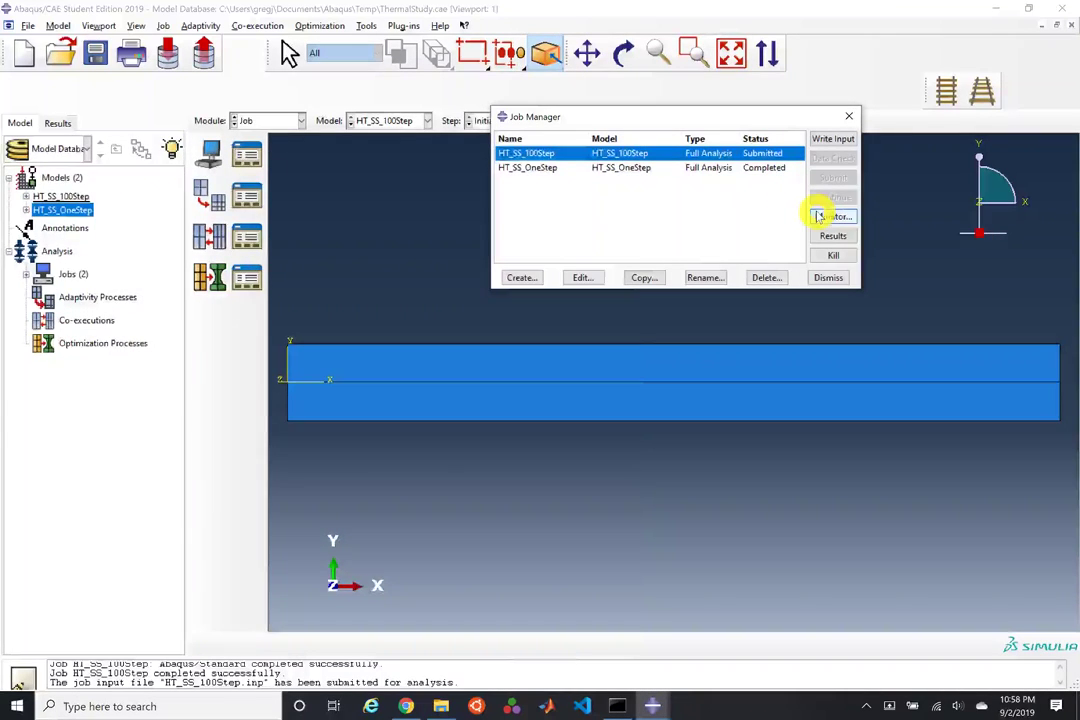
Step: Monitor the HT_SS_100Step job and examine its increments and step times from the first to the last
click(820, 216)
drag(272, 172, 284, 140)
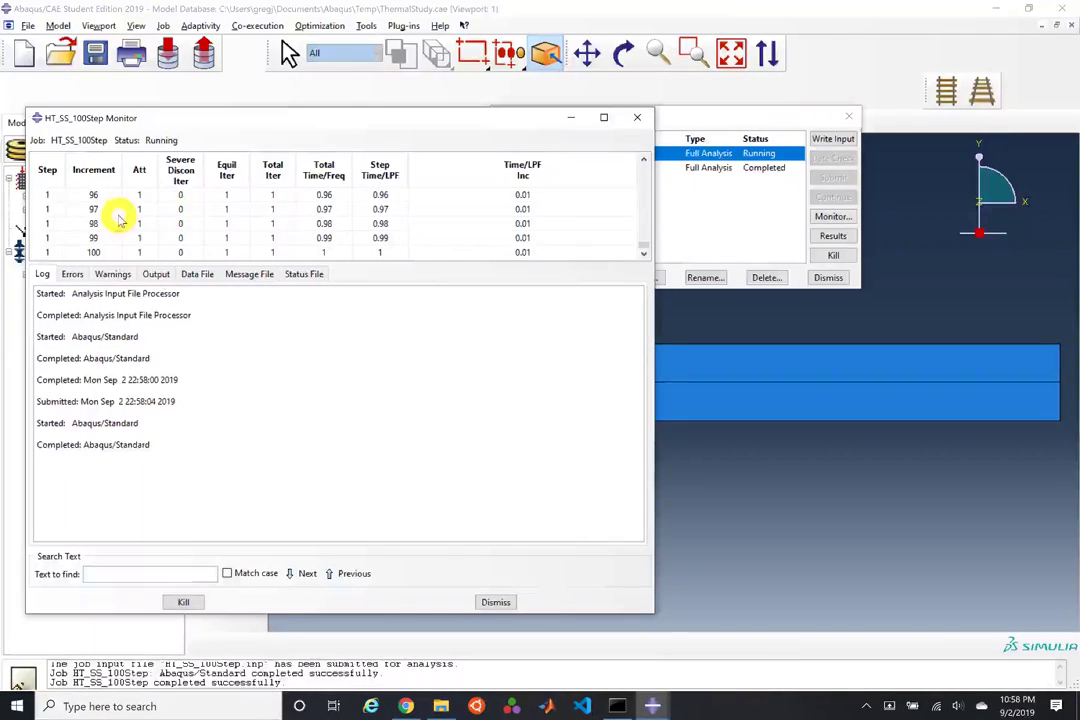
scroll(104, 220, up, 20)
scroll(321, 211, up, 11)
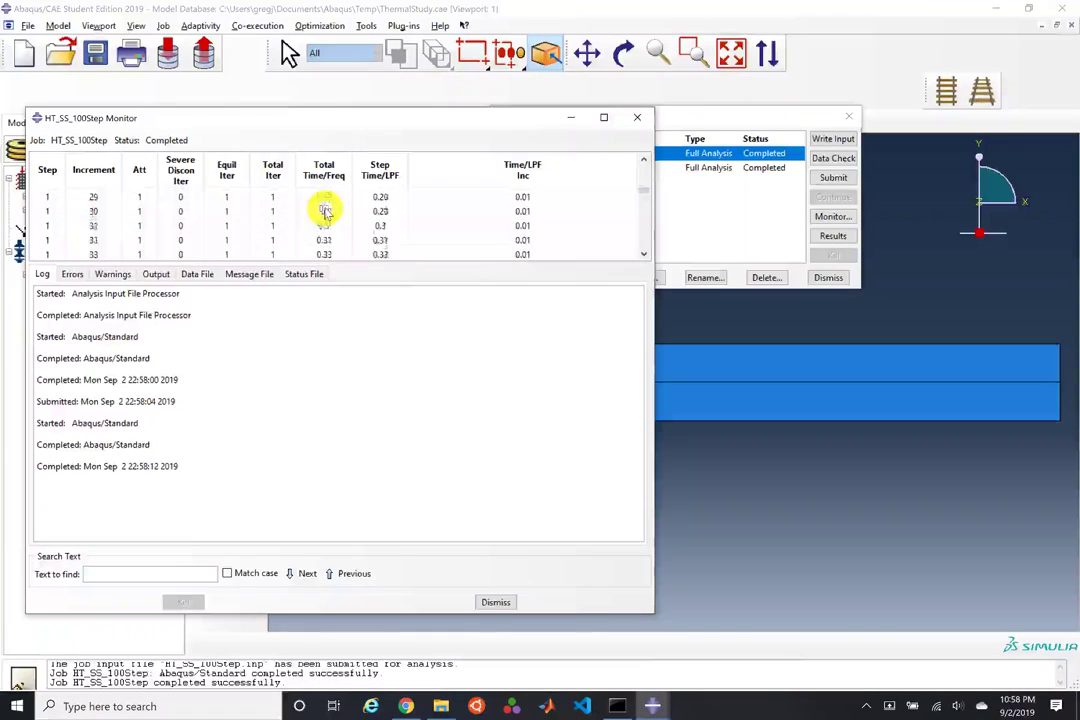
scroll(338, 202, up, 1)
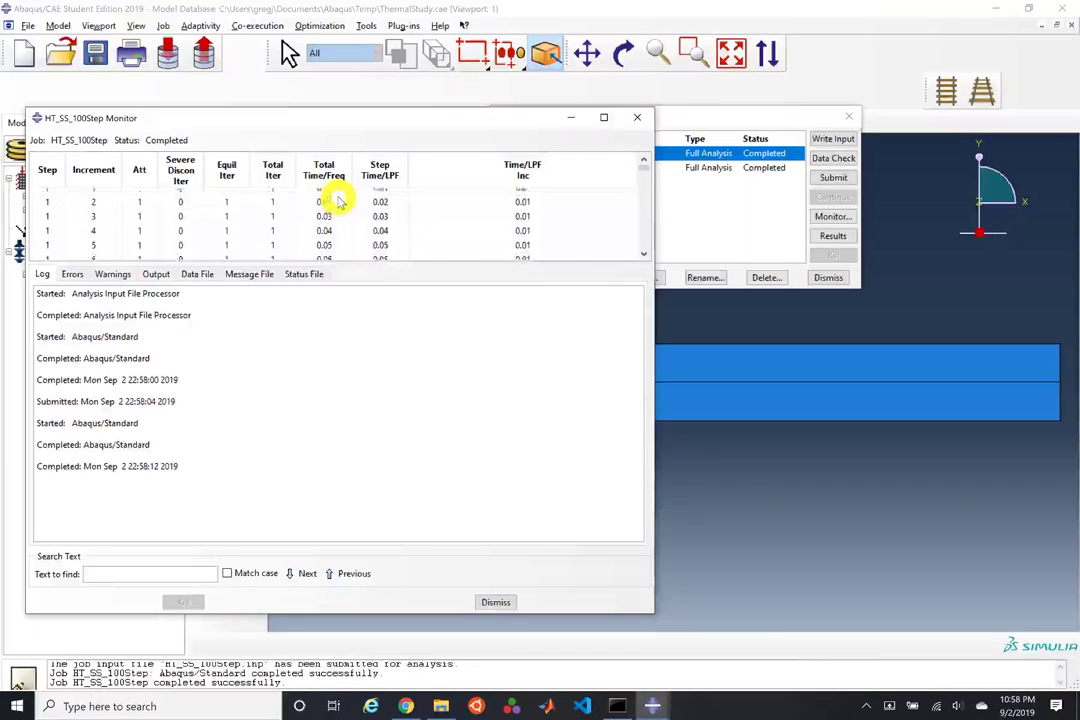
scroll(353, 237, down, 13)
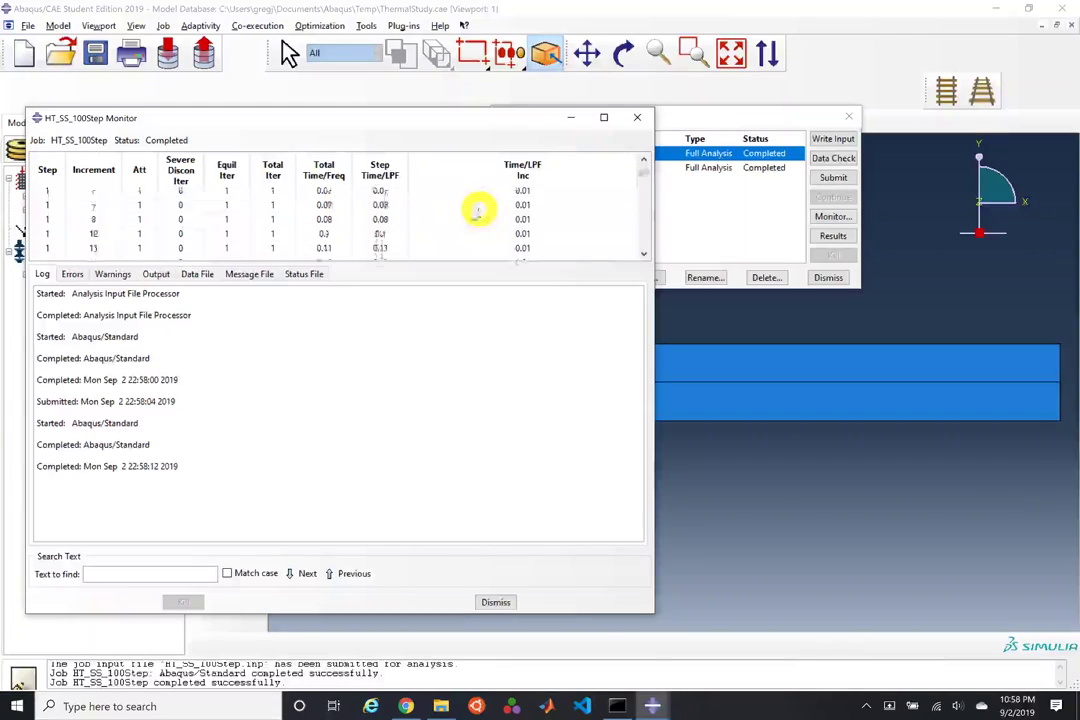
scroll(340, 240, down, 19)
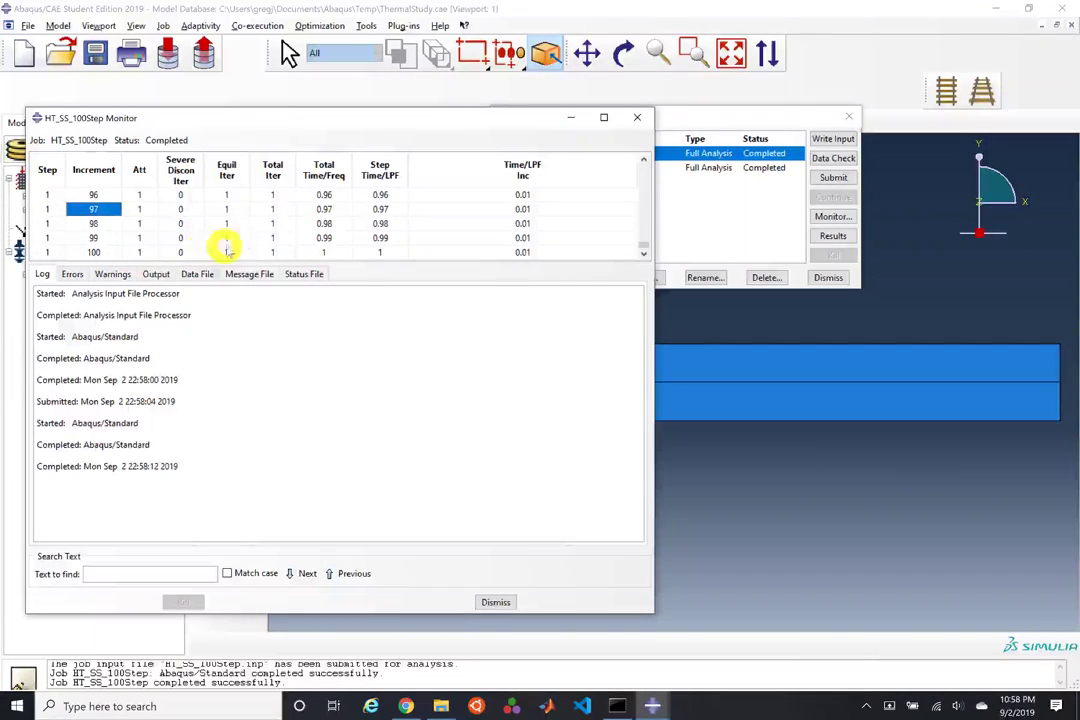
click(496, 602)
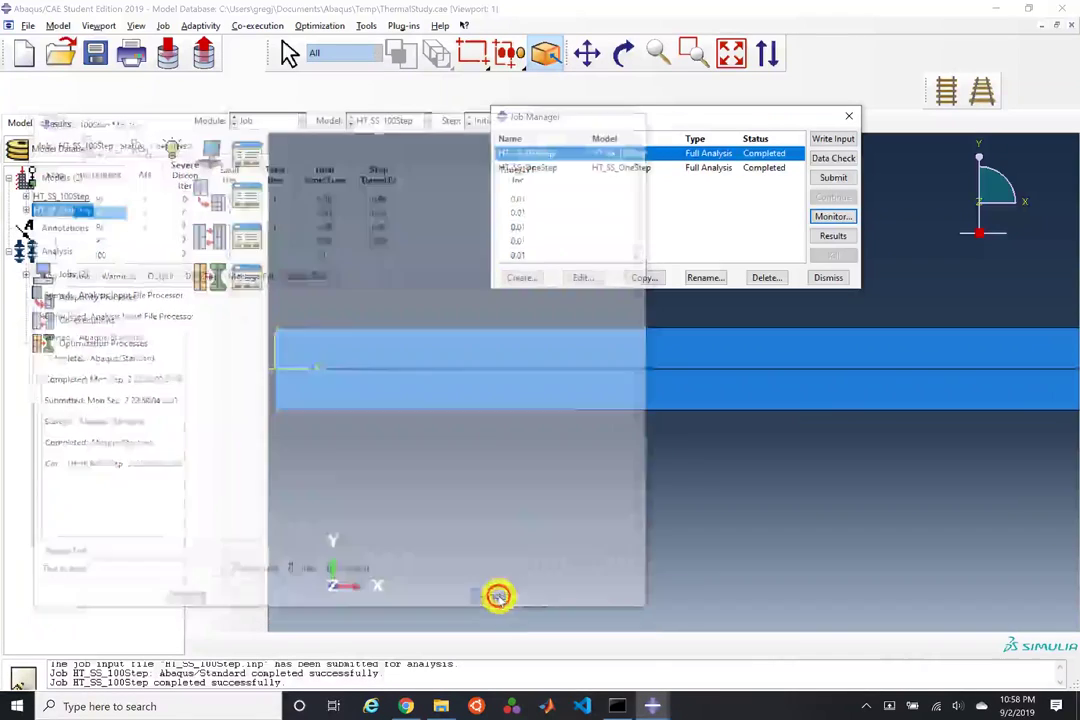
Step: Open the HT_SS_100Step job's results and contour the nodal temperature NT11 on the slab
click(830, 237)
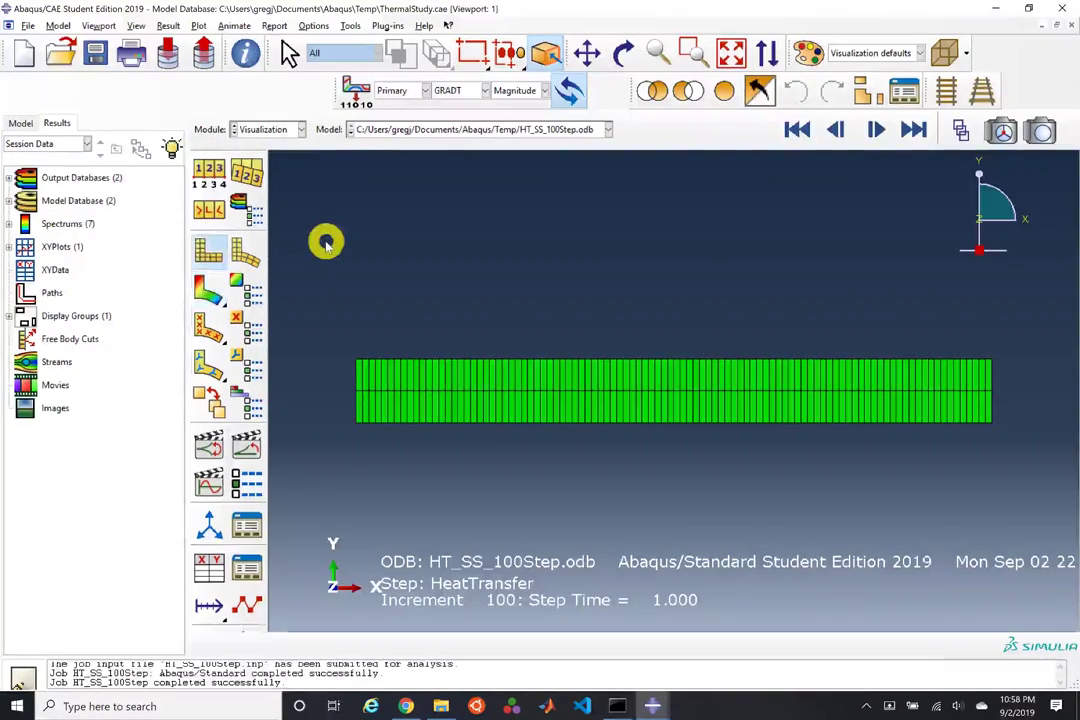
click(206, 289)
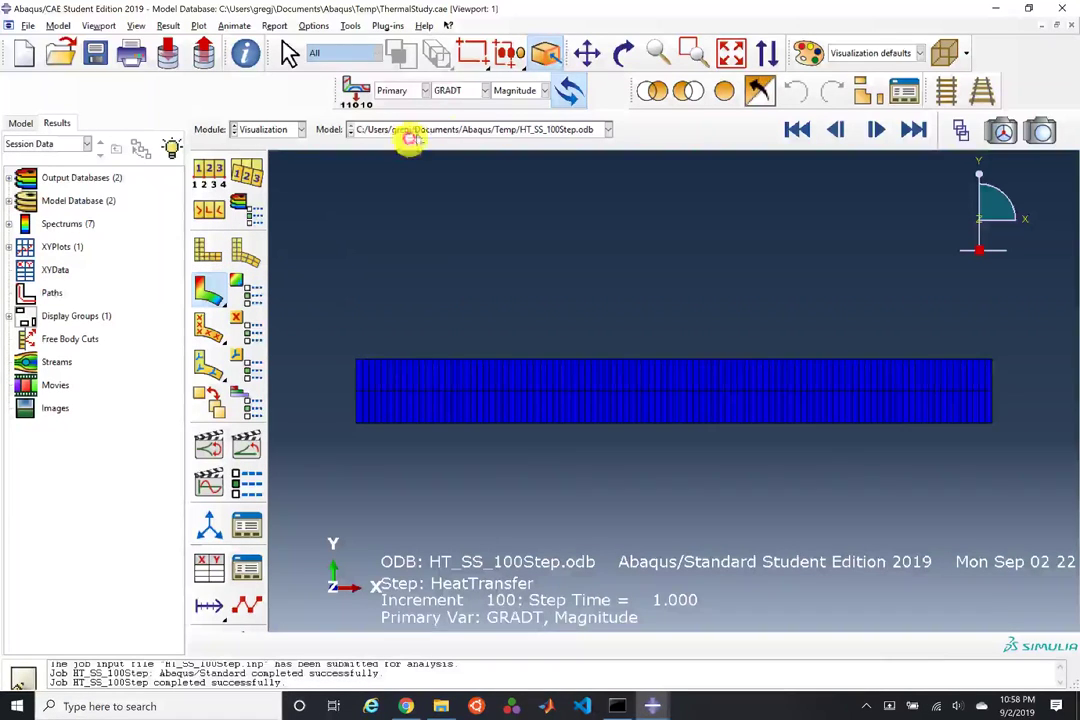
click(443, 90)
click(450, 133)
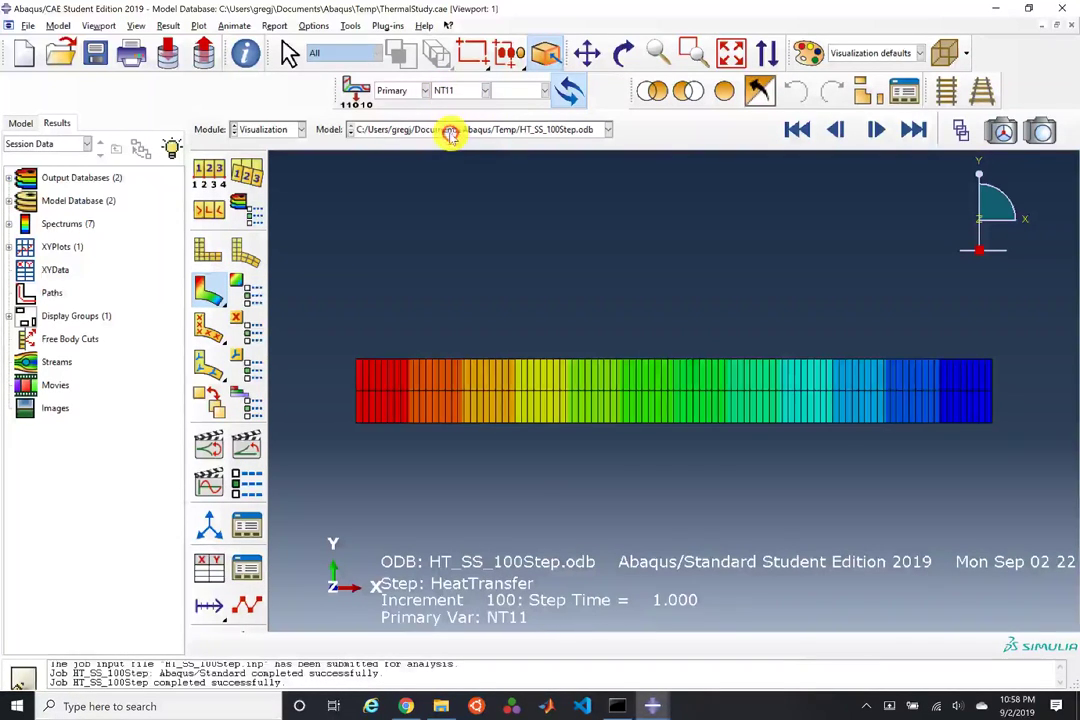
Step: Turn on the contour legend in the viewport annotation options
click(142, 28)
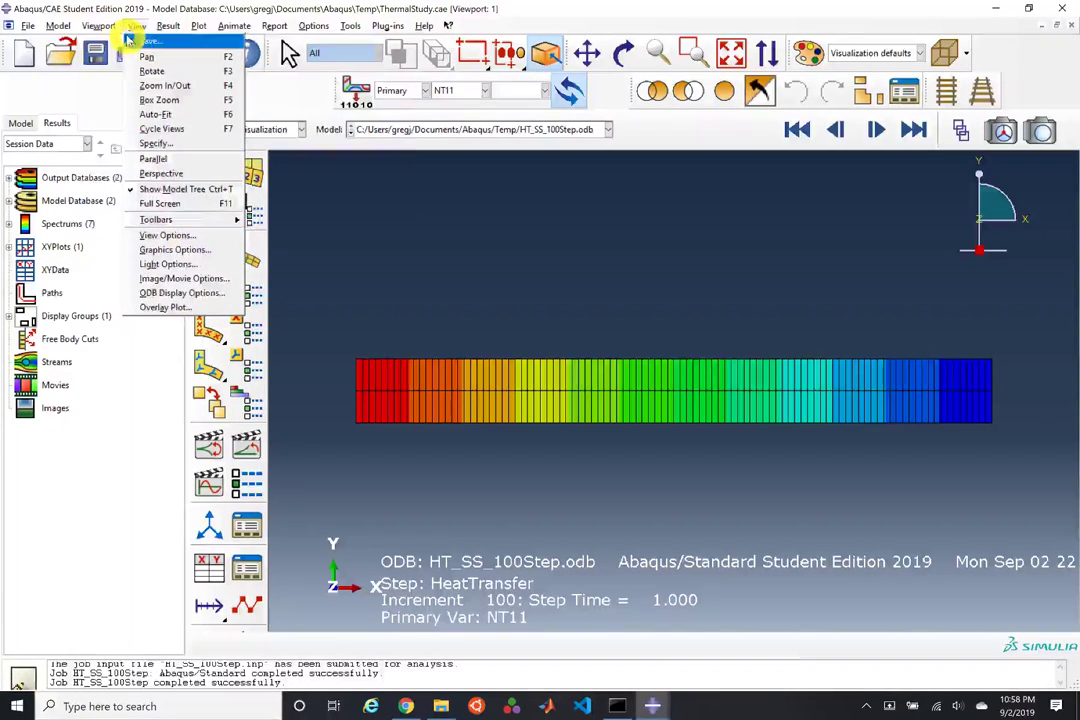
mouse_move(88, 38)
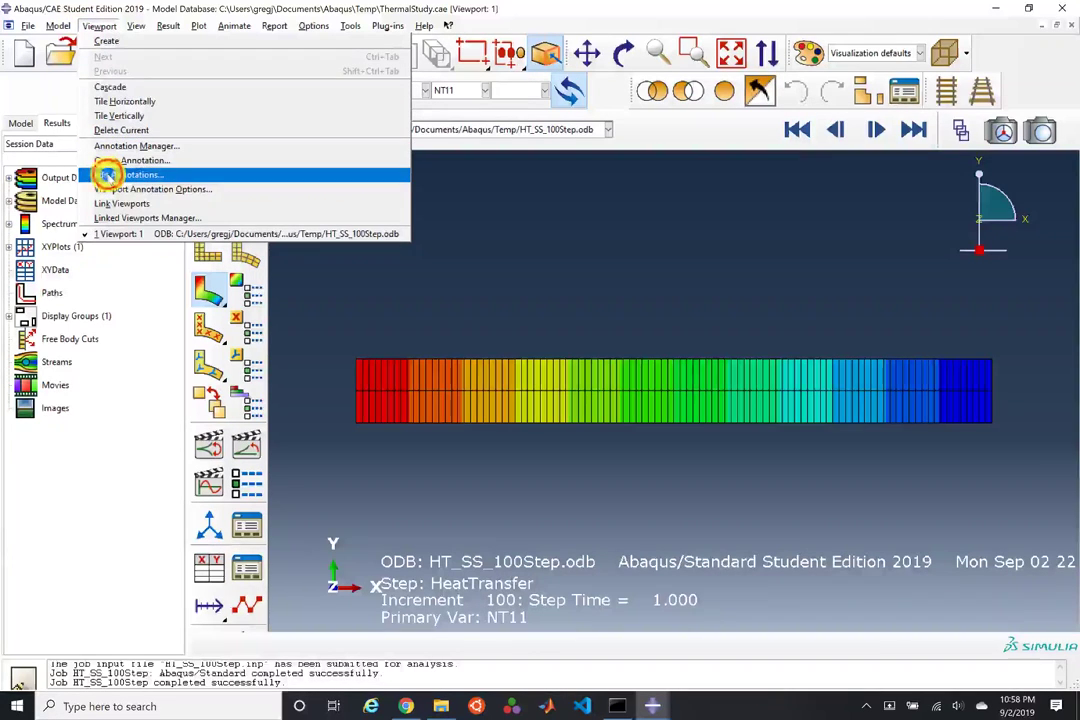
click(107, 189)
click(92, 248)
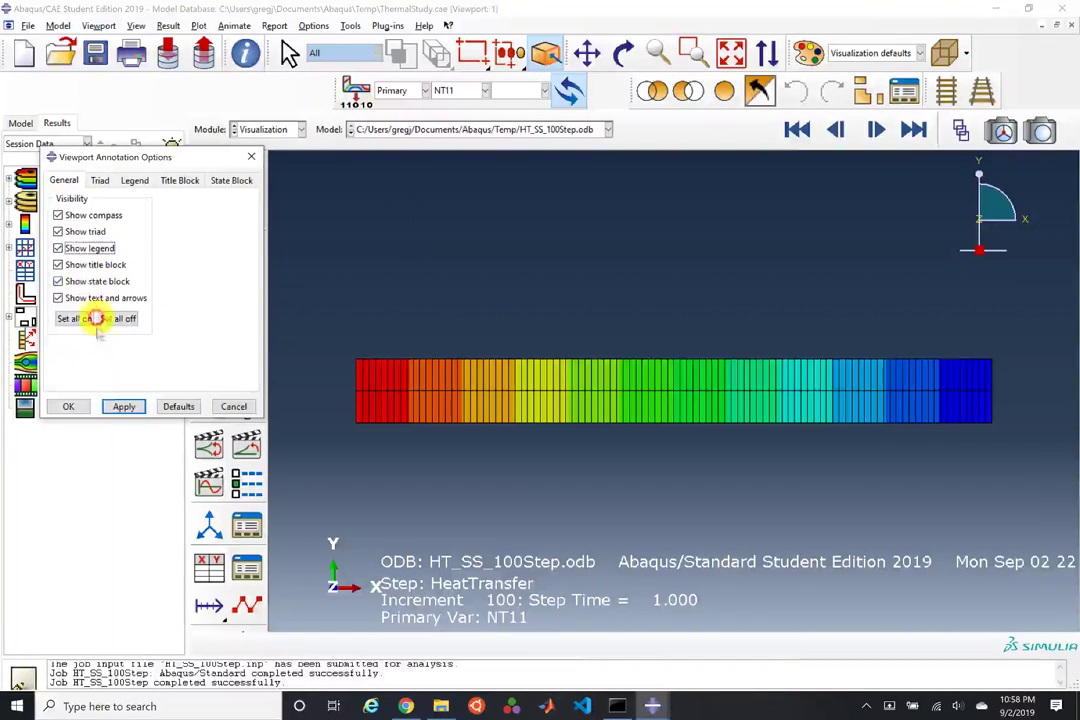
click(112, 406)
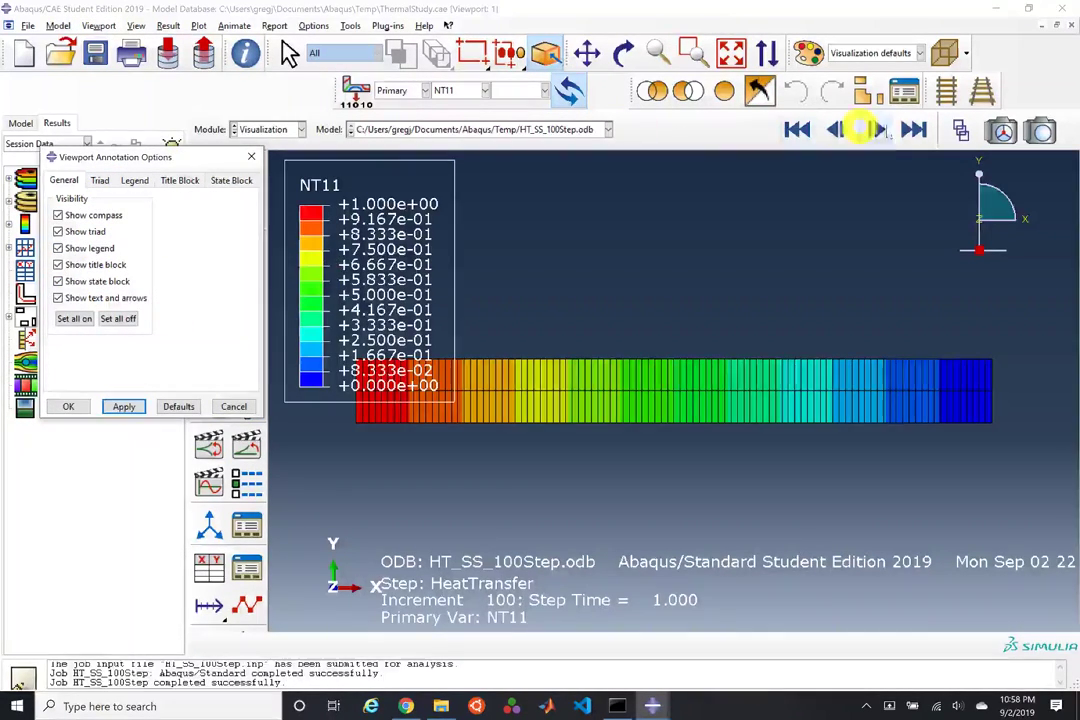
Step: Go to the initial frame of the HeatTransfer results and advance to increment 2 to examine the NT11 temperatures
click(803, 131)
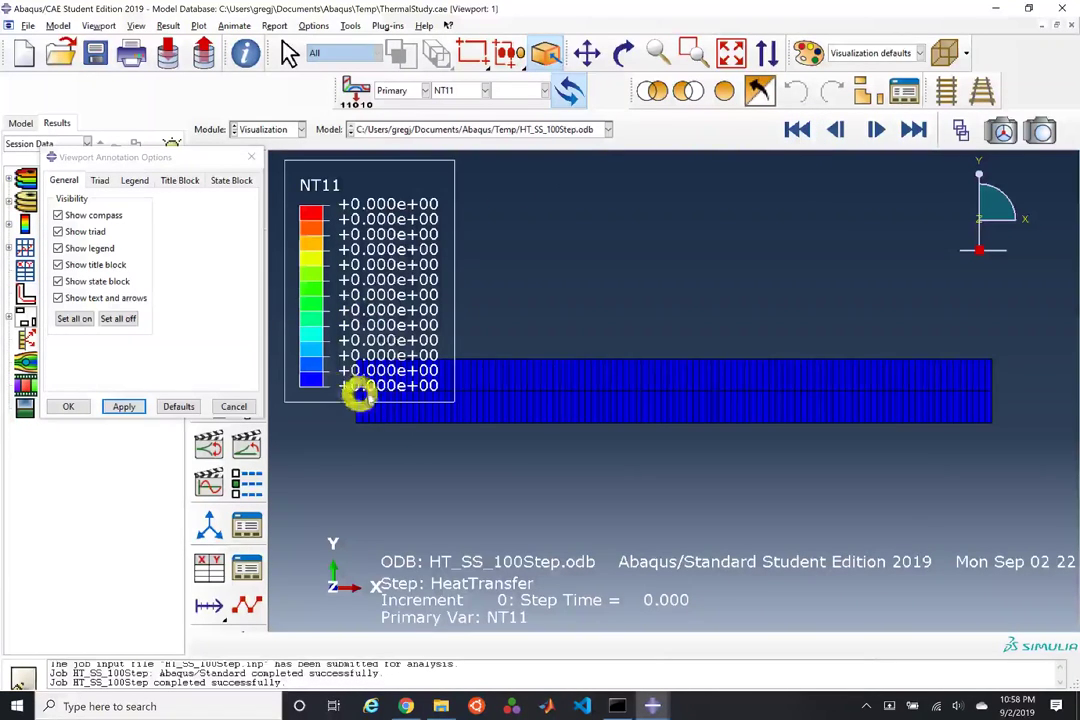
click(880, 133)
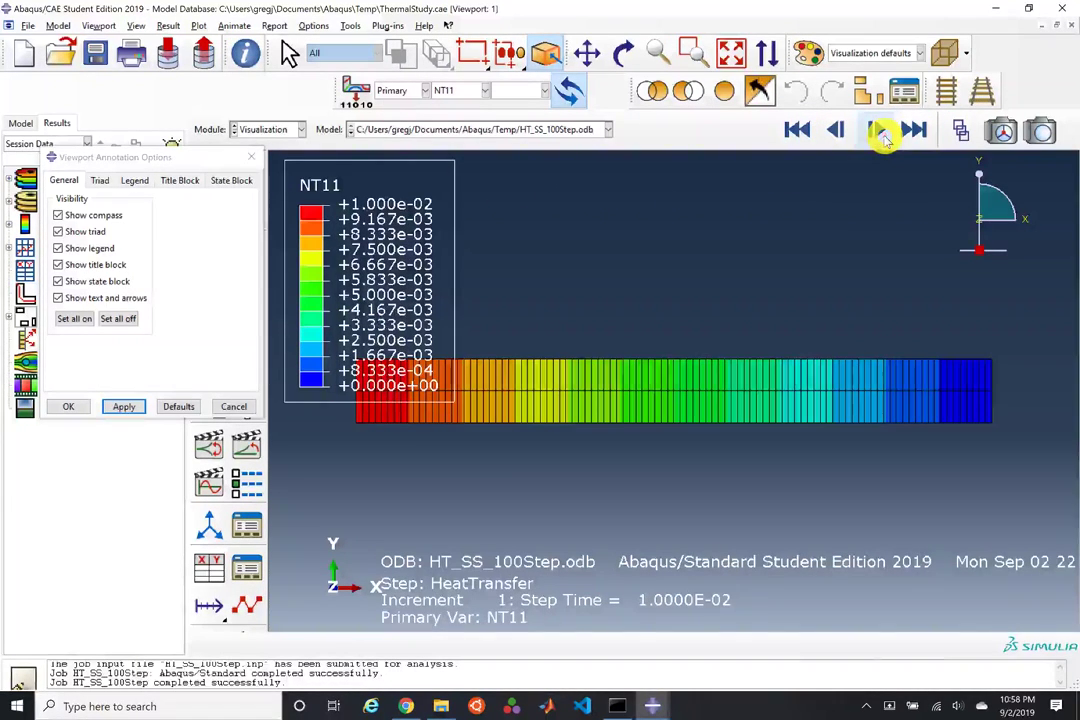
click(872, 135)
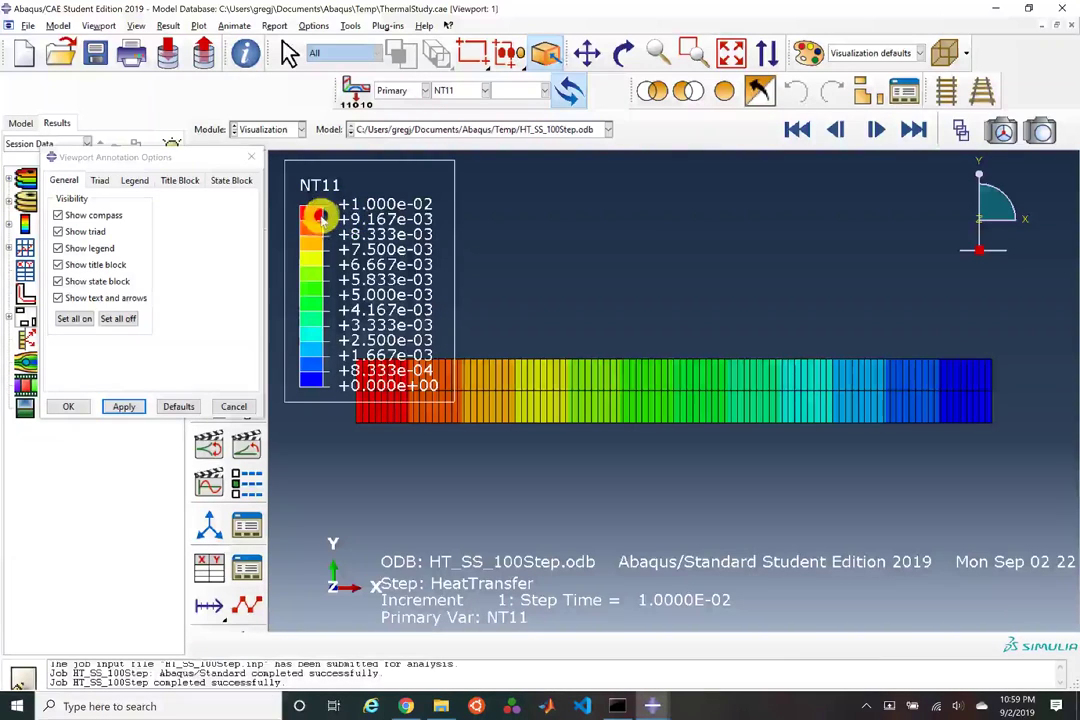
click(872, 132)
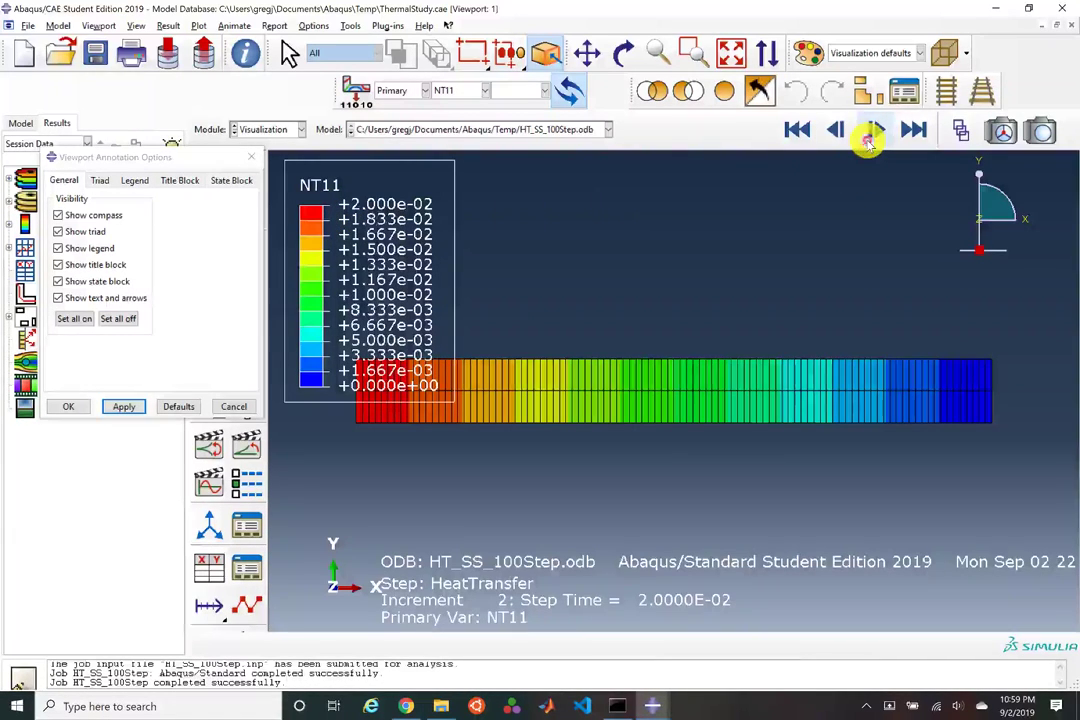
Step: Advance frame by frame to increment 10 of the HeatTransfer step to examine the NT11 contours
click(872, 132)
click(872, 132)
click(872, 132)
click(872, 132)
click(872, 132)
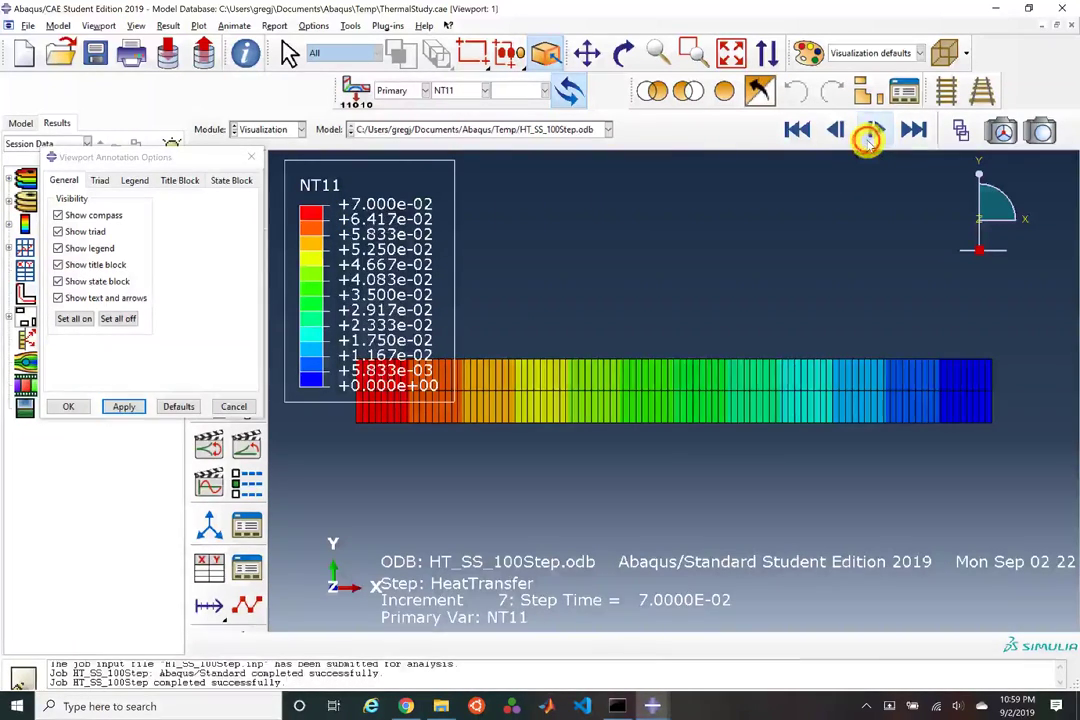
click(870, 134)
click(870, 134)
click(870, 134)
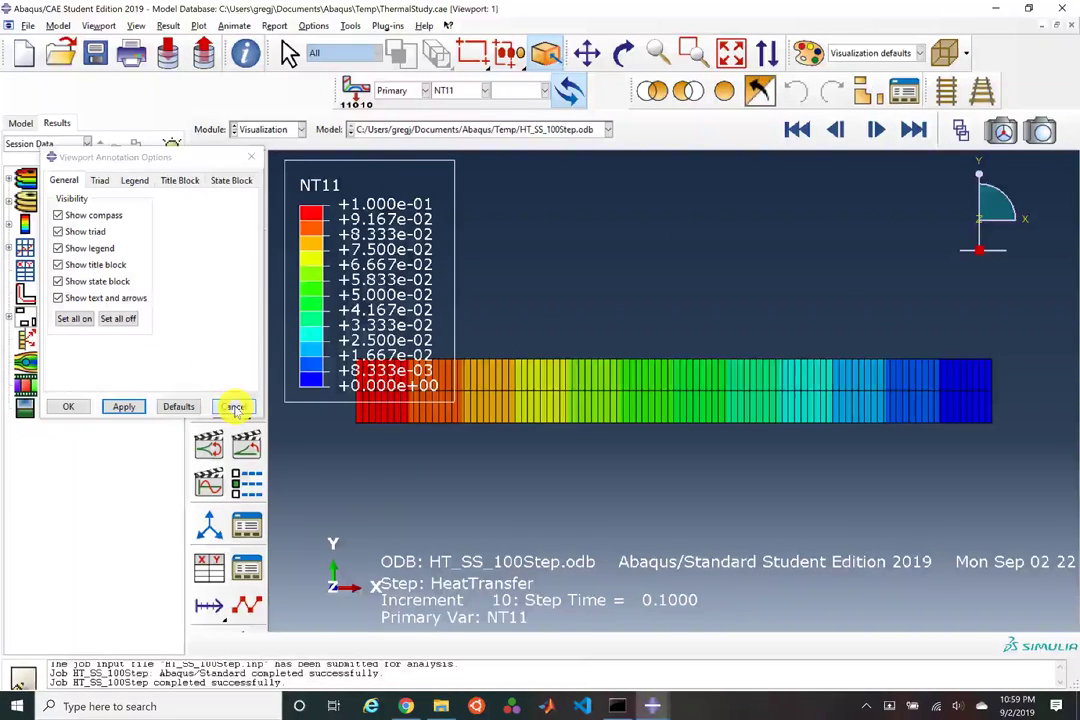
Step: Hide the contour legend in the viewport annotations, play the NT11 time-history animation and stop it
click(89, 248)
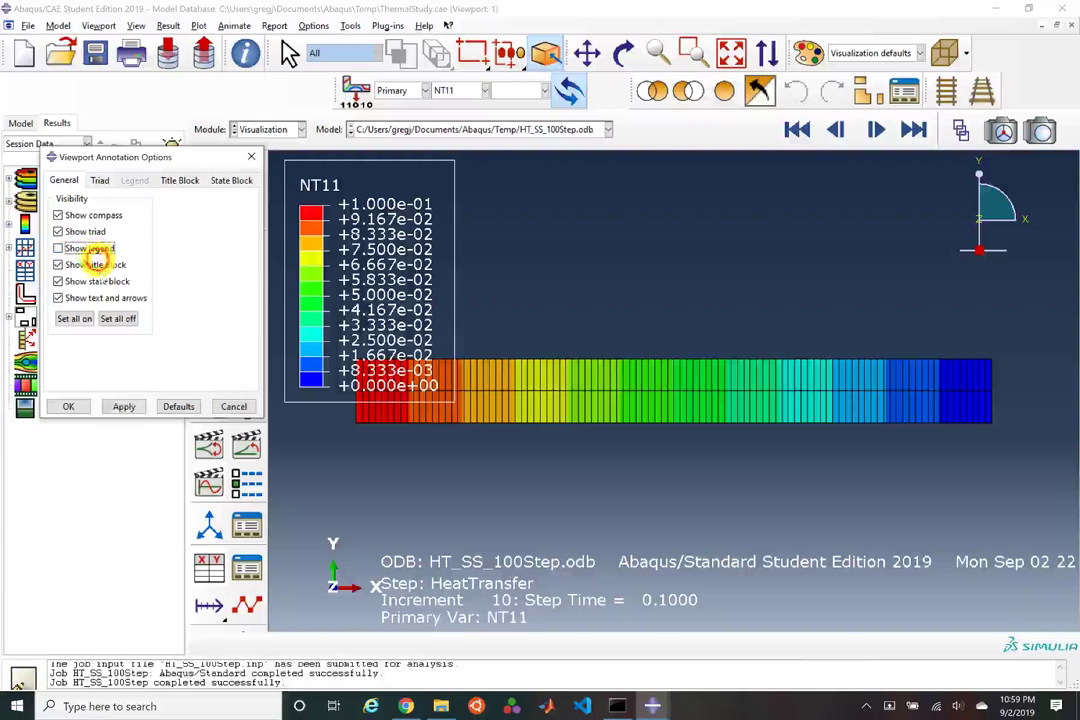
click(124, 406)
click(72, 406)
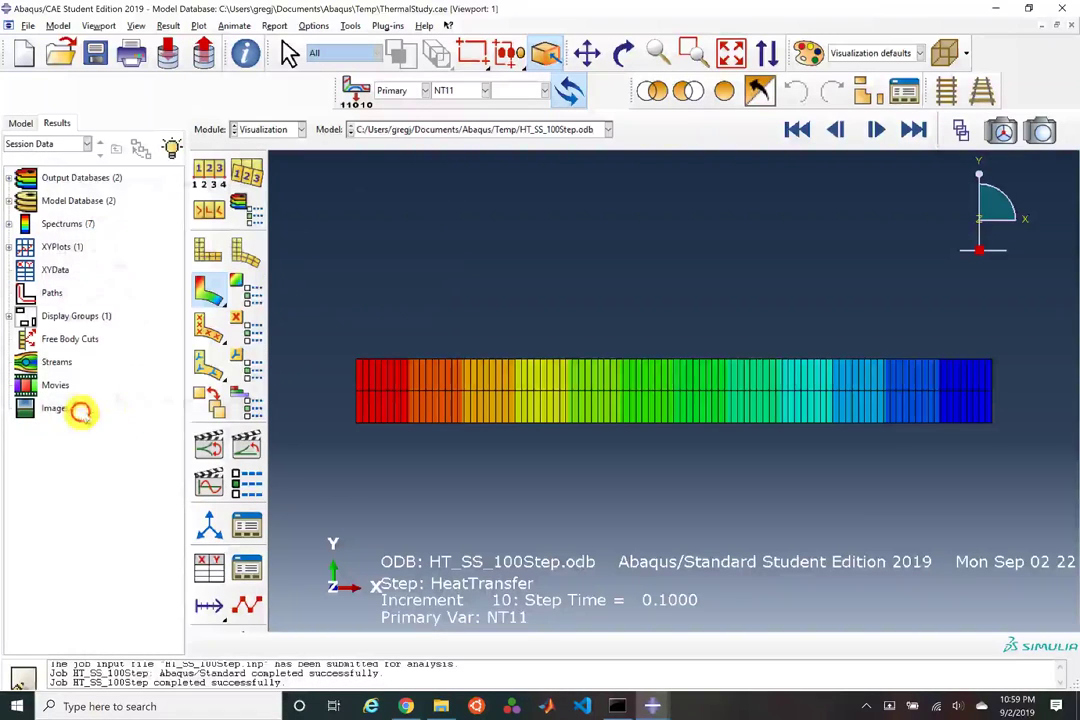
click(227, 444)
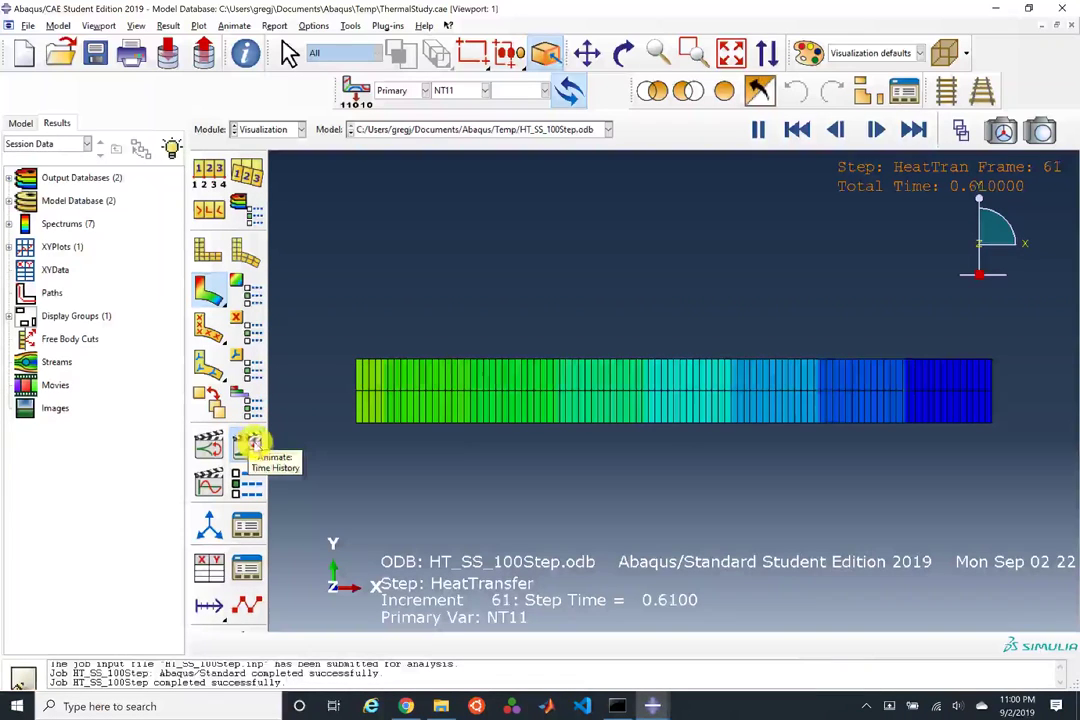
click(252, 445)
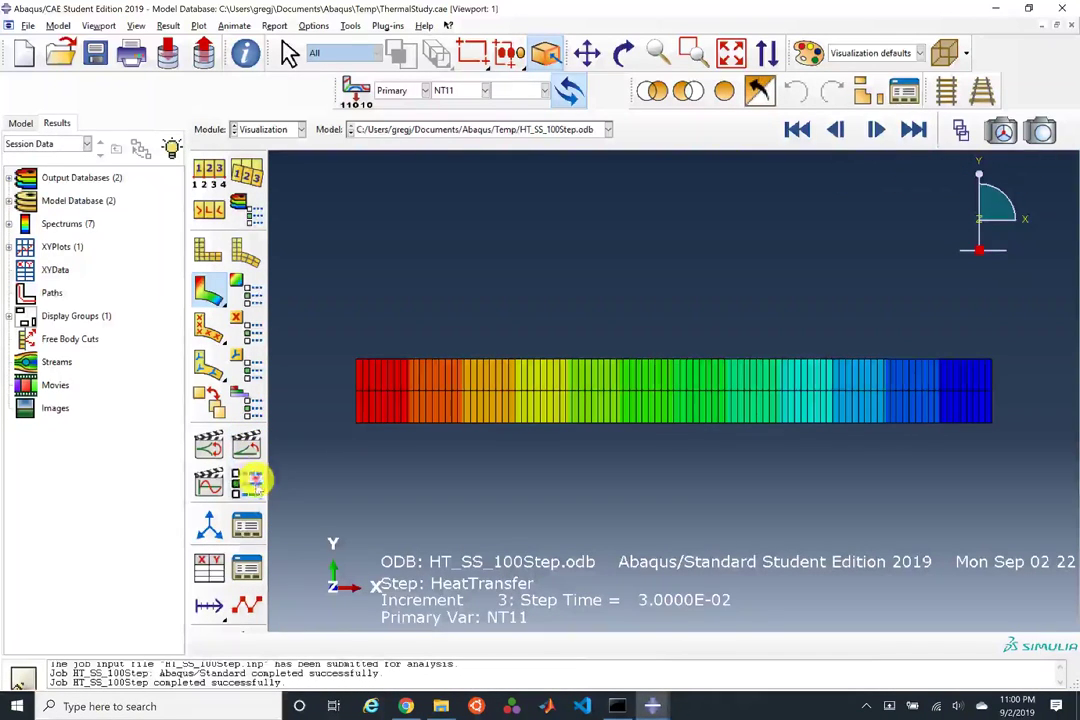
Step: Create XY data from ODB history output and plot nodal temperature NT11 at Node 5 in NSET X=0p50
click(210, 574)
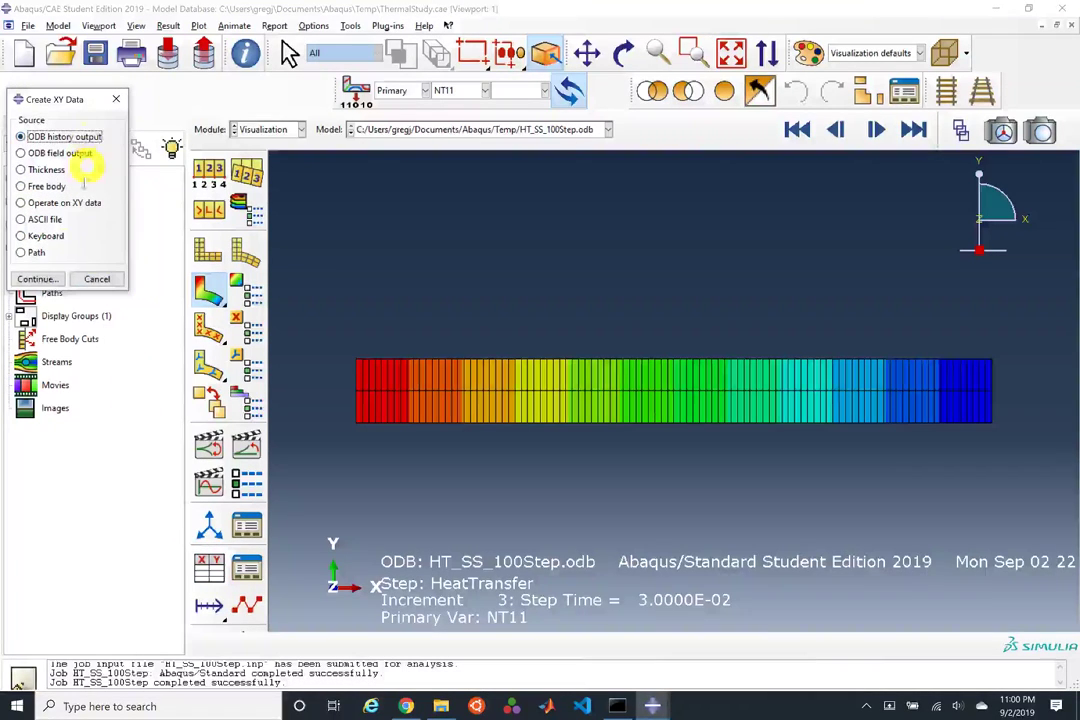
click(50, 279)
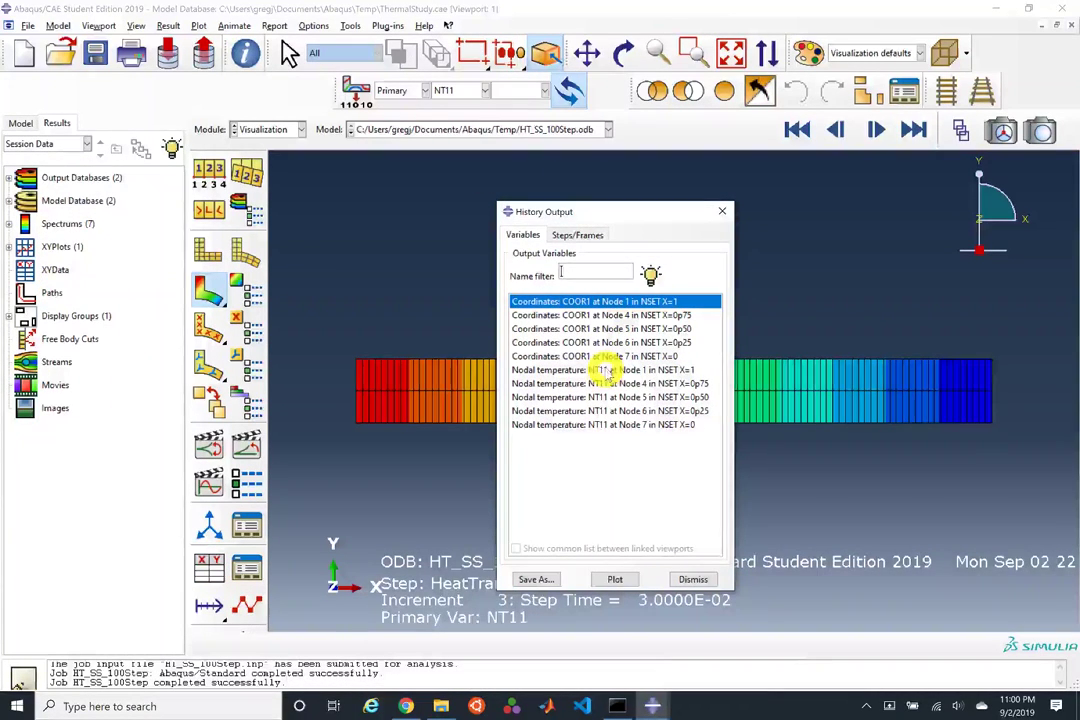
click(630, 397)
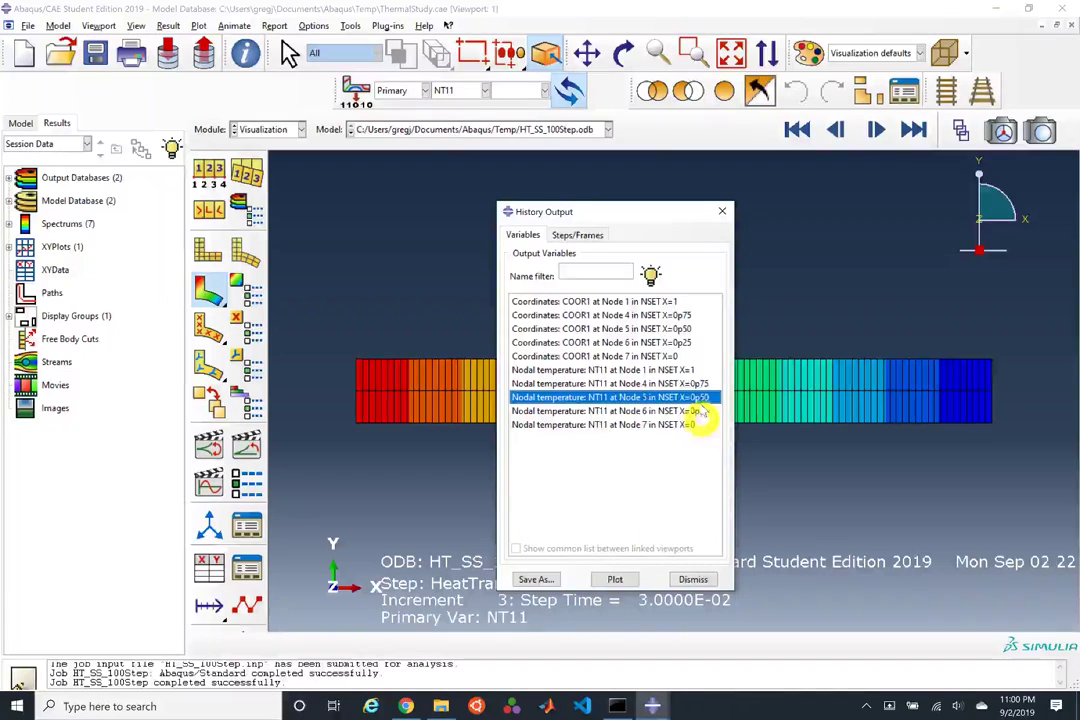
click(614, 580)
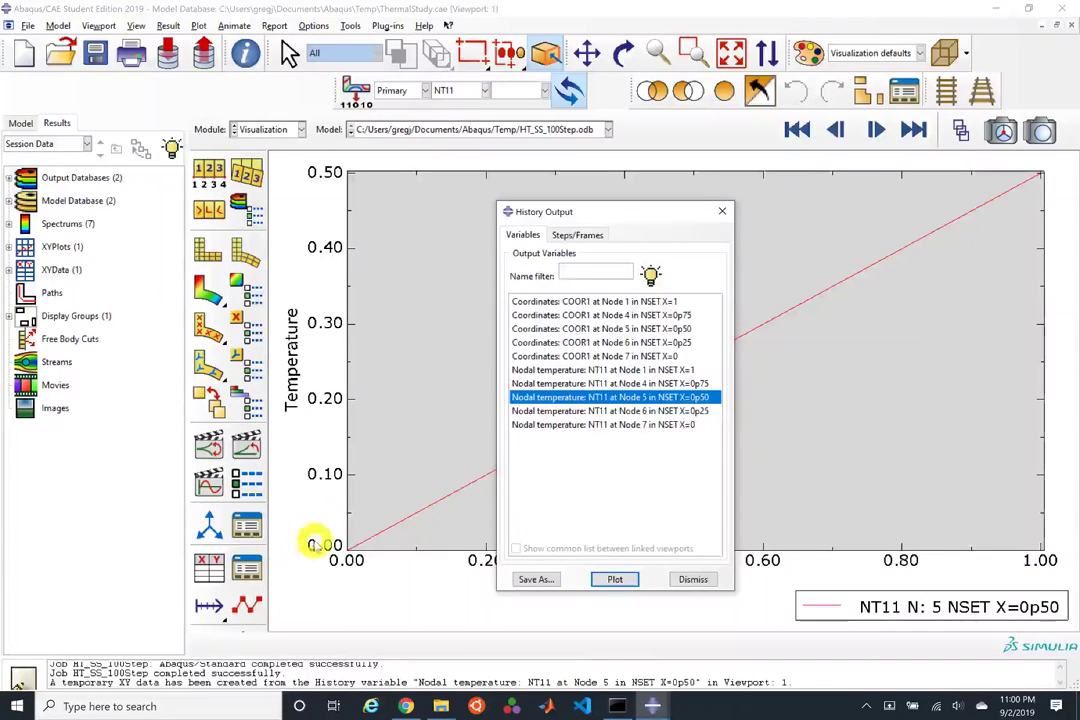
Step: Display the Node 5 temperature curve as symbols without a line and clear the view of the plot
click(250, 605)
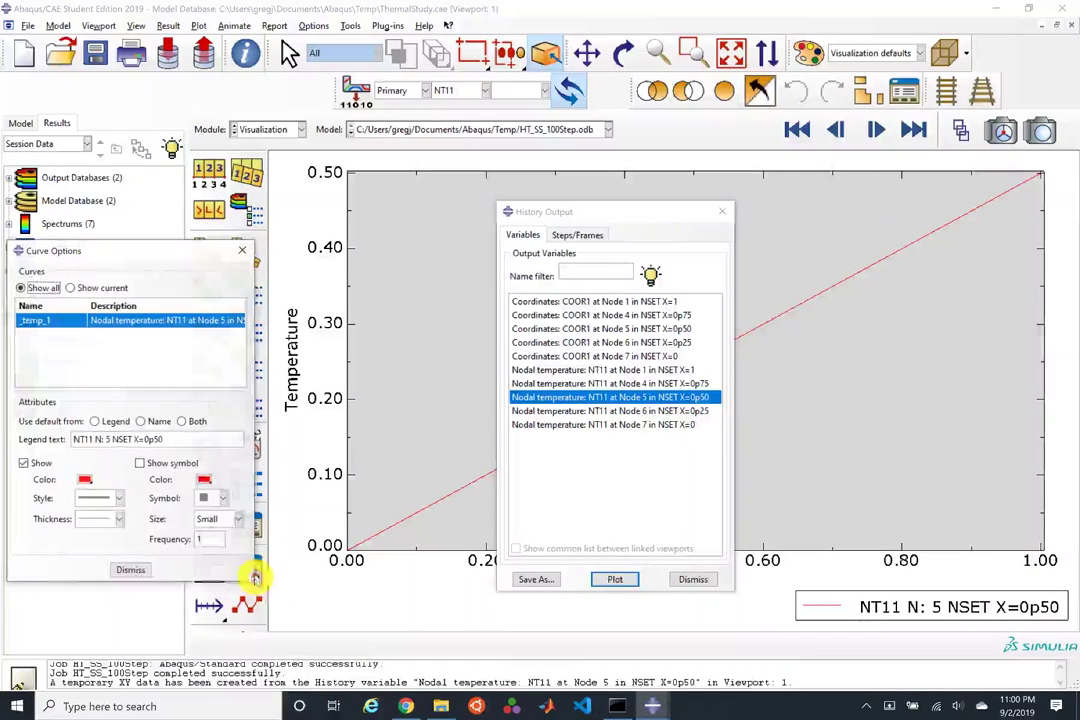
click(23, 463)
click(140, 464)
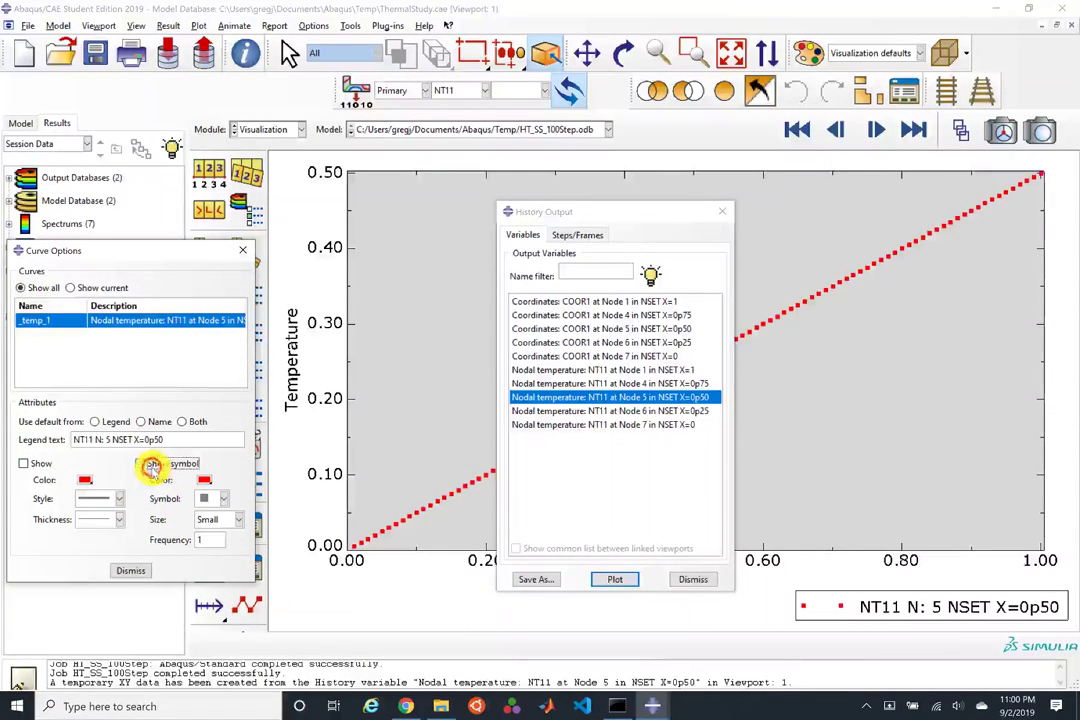
drag(632, 212, 835, 460)
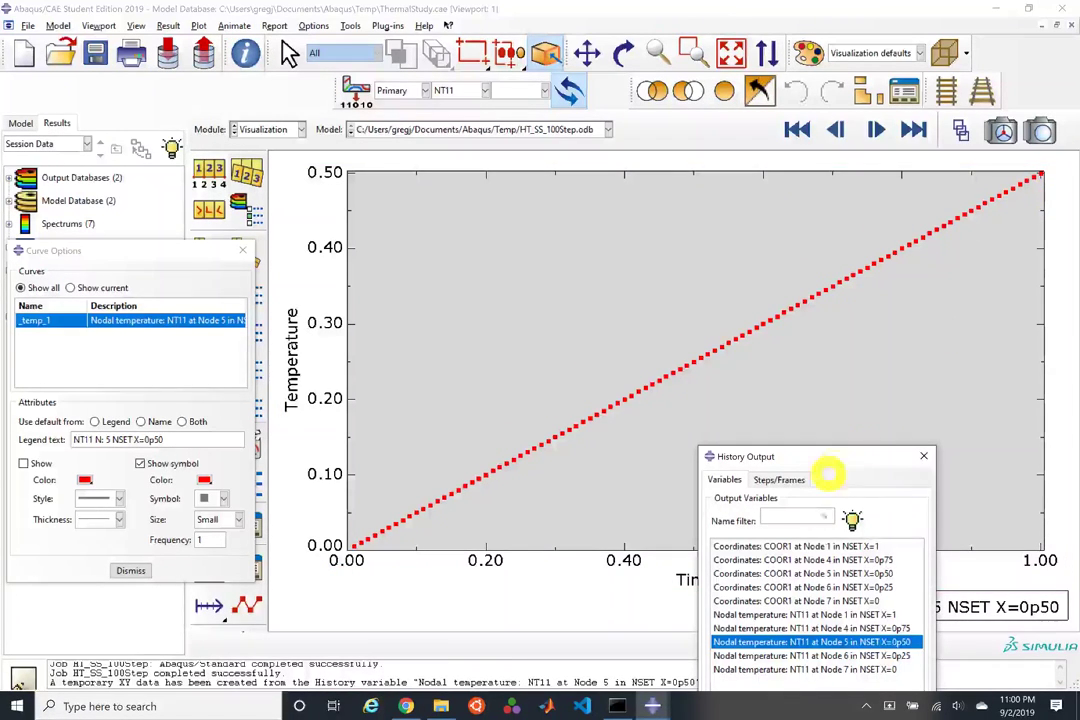
Step: Plot the NT11 history at Node 7 in NSET X=0 and display its curve as symbols only
click(820, 670)
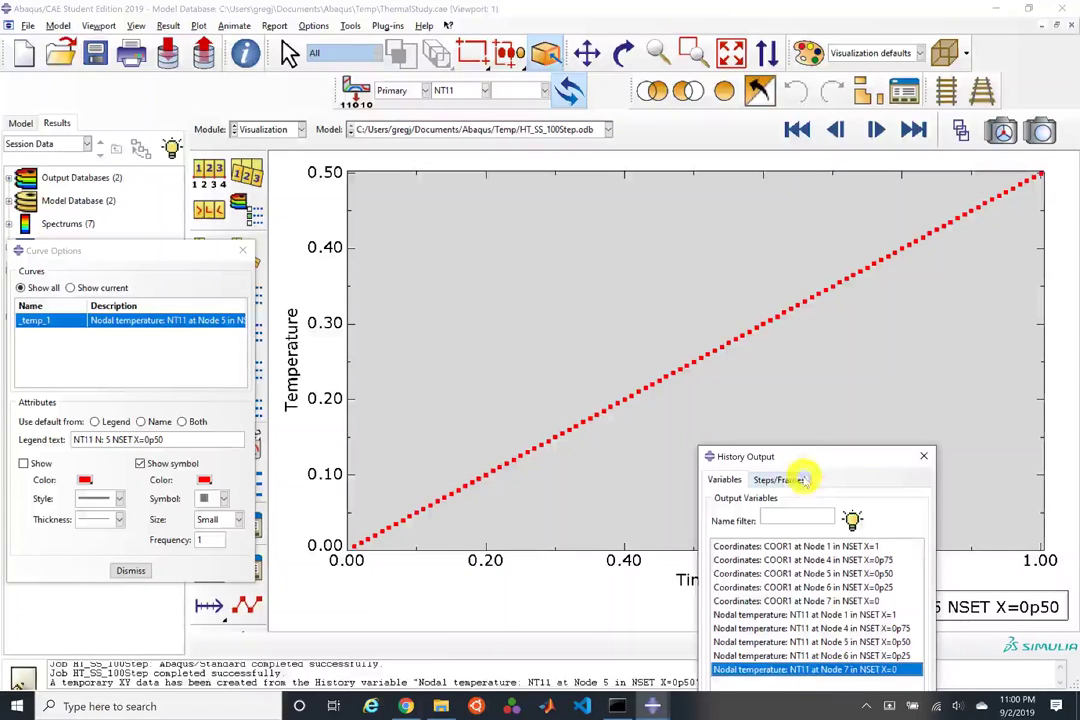
drag(806, 462, 810, 230)
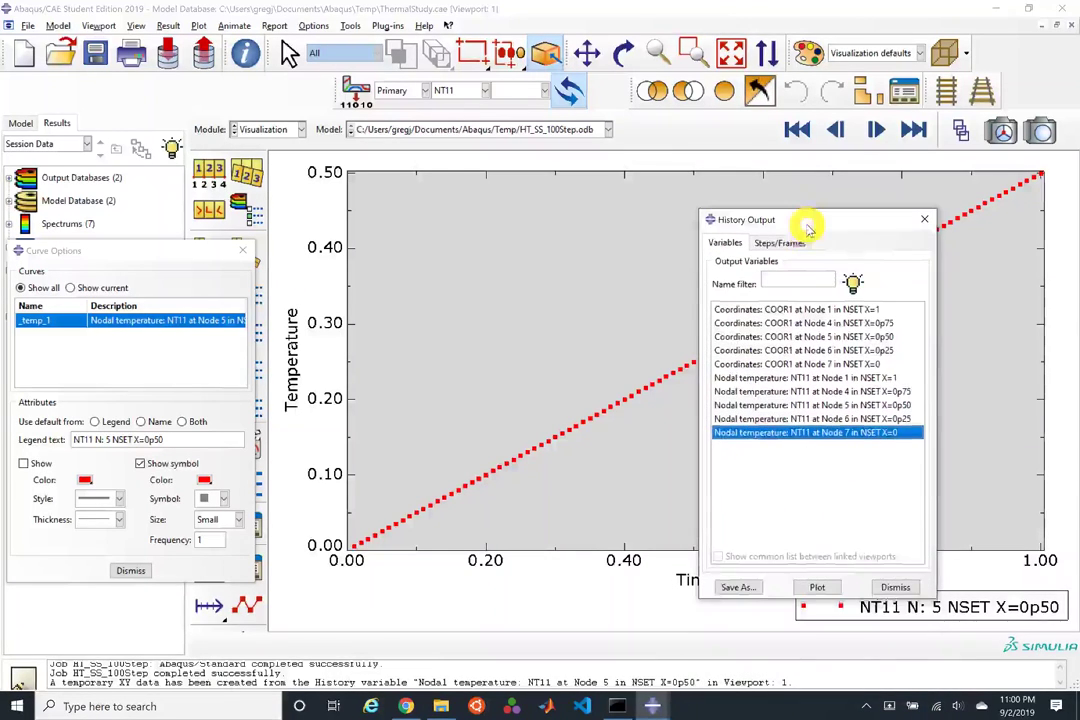
click(814, 587)
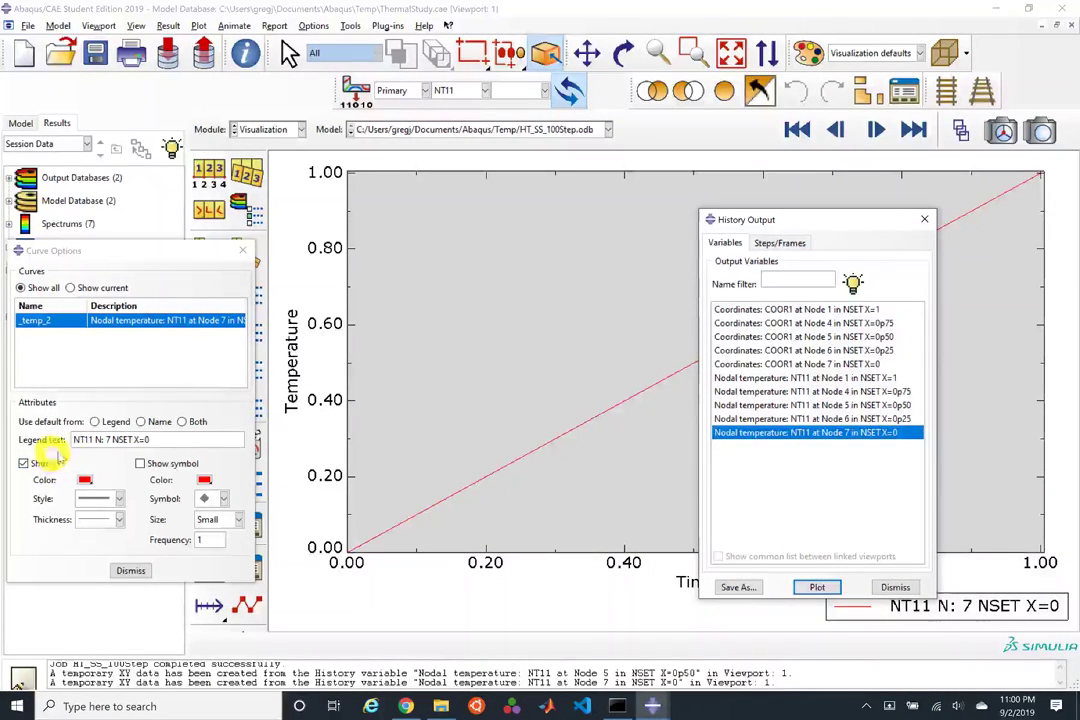
click(23, 463)
click(168, 466)
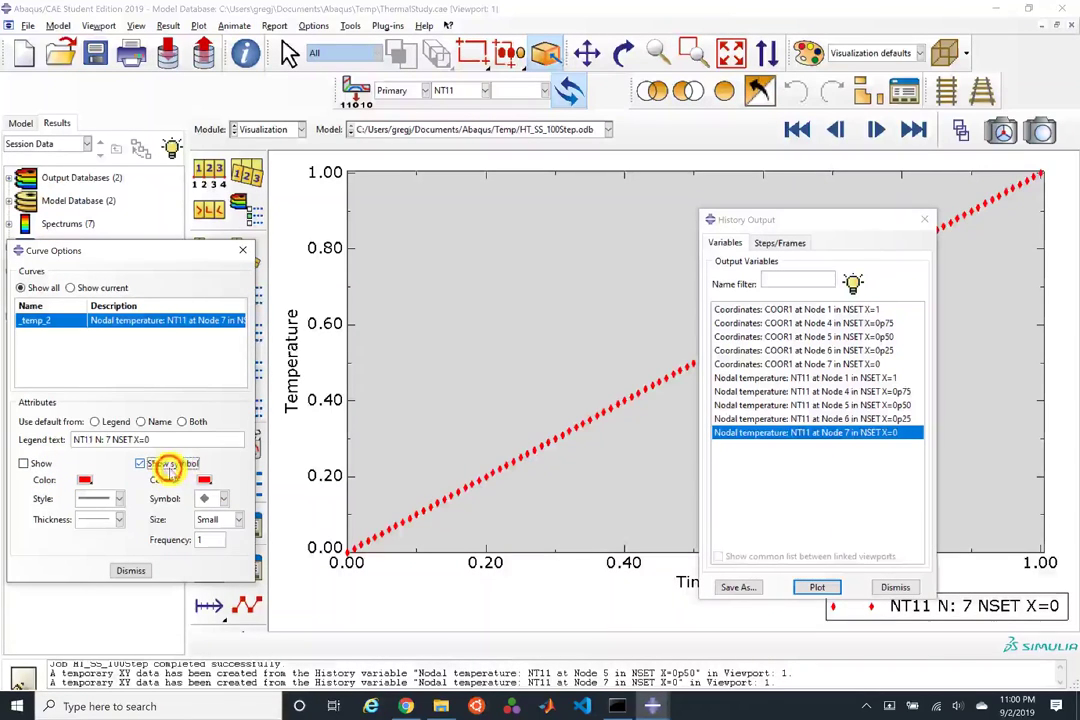
drag(855, 224, 639, 622)
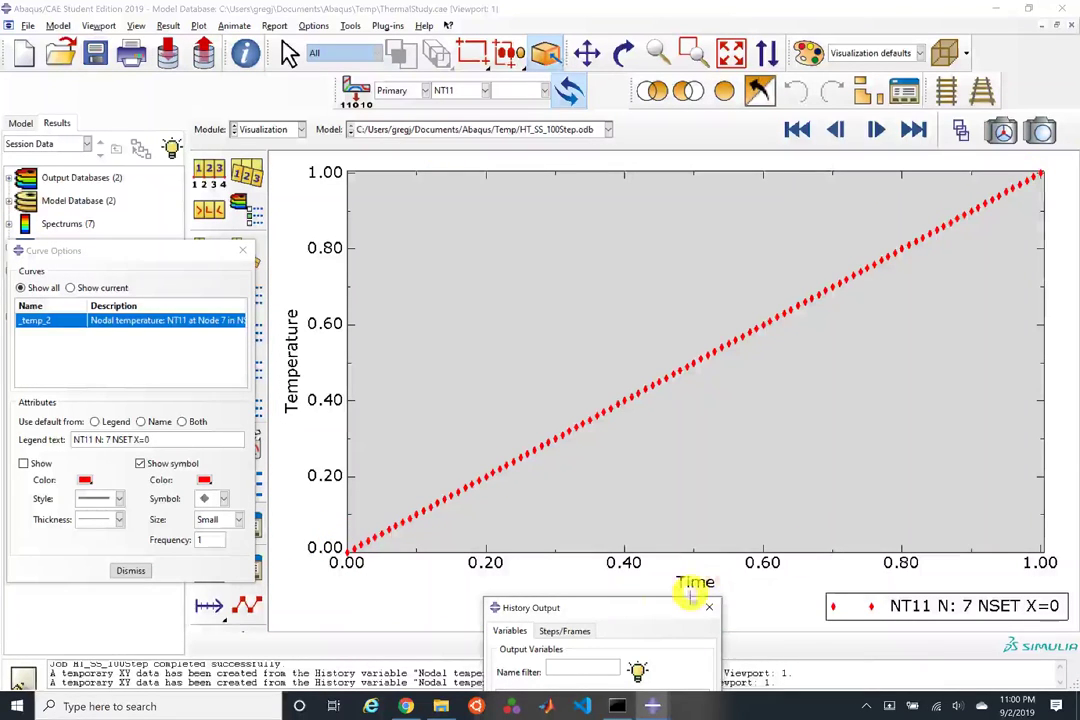
Step: Plot the NT11 histories of Nodes 1, 4, 5, 6 and 7 together in one graph
drag(595, 613, 665, 318)
click(630, 448)
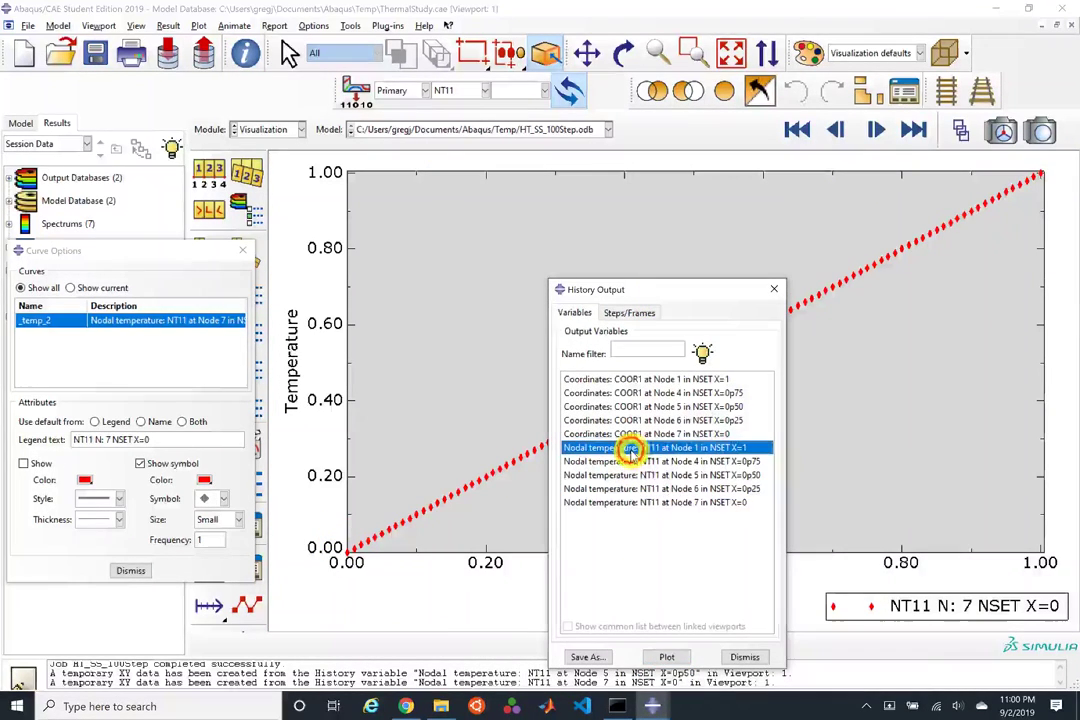
click(682, 501)
ctrl+click(684, 489)
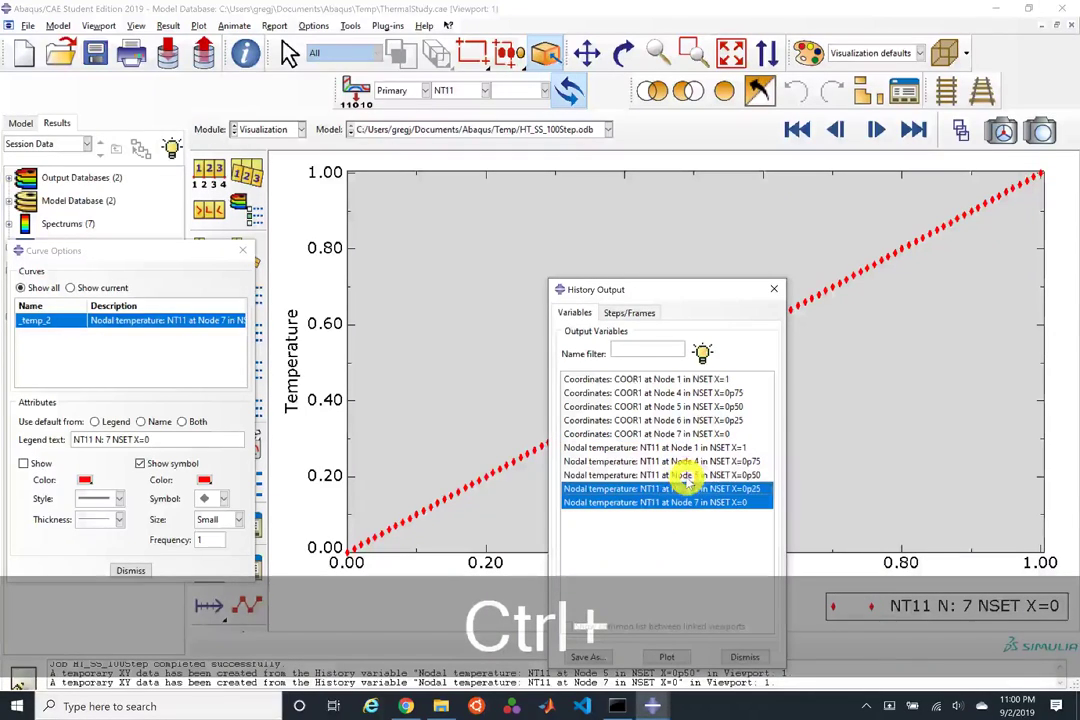
ctrl+click(687, 475)
ctrl+click(687, 461)
ctrl+click(689, 447)
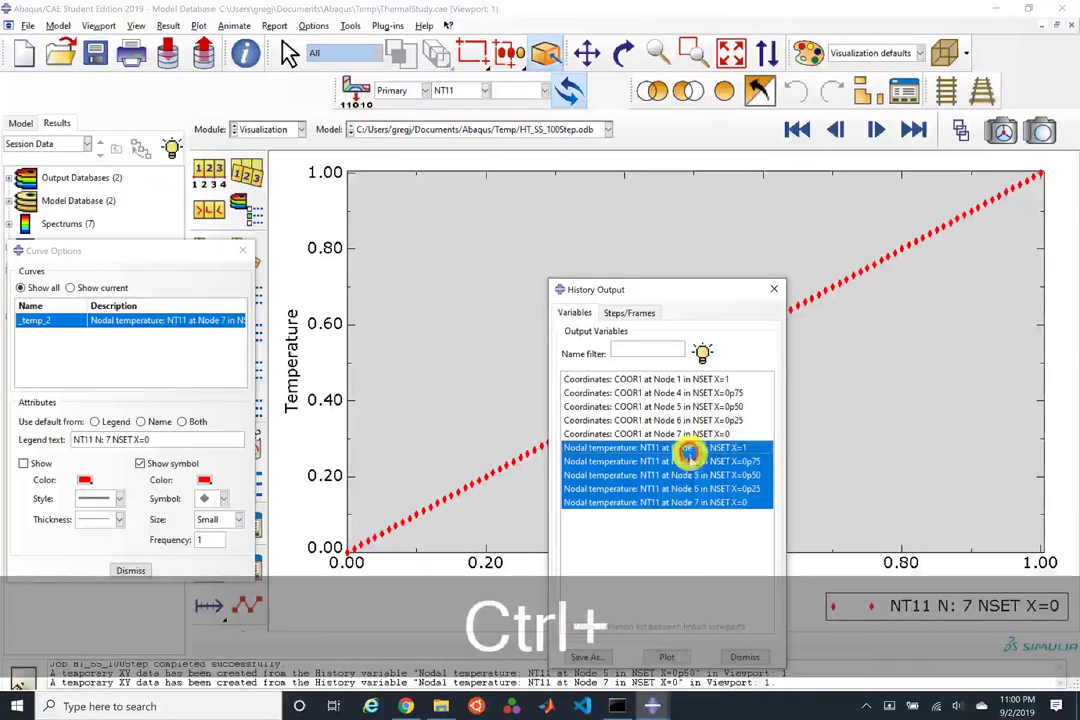
click(664, 666)
Step: Display the Node 1, Node 4 and Node 5 temperature curves as symbols without connecting lines
drag(644, 289, 541, 532)
click(143, 464)
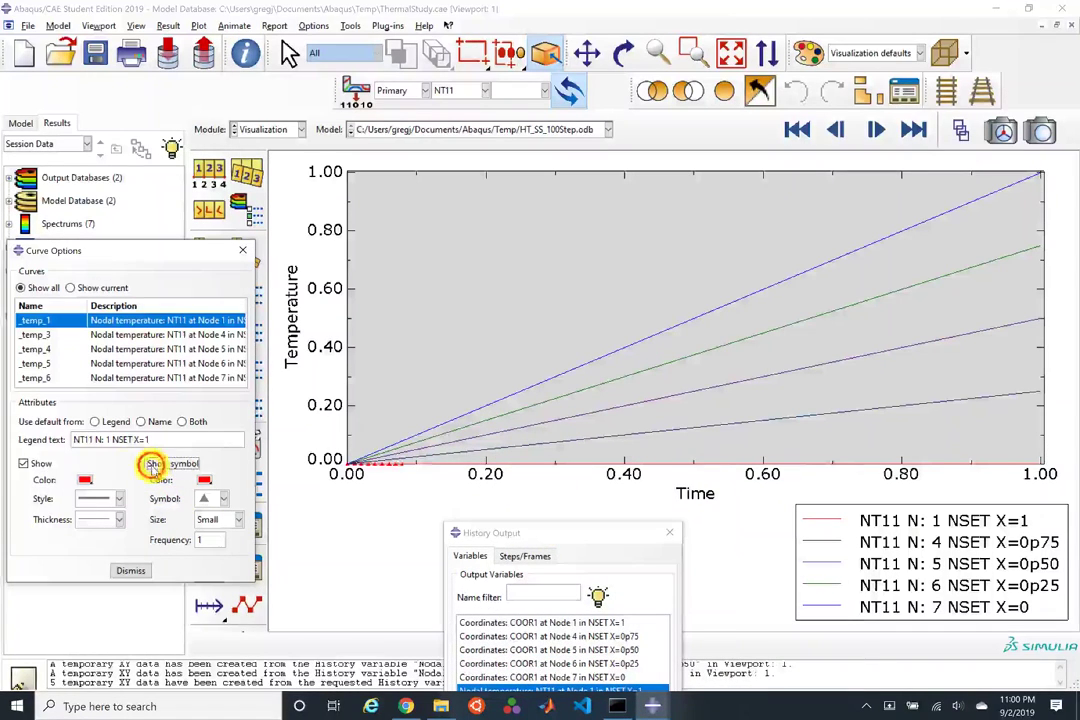
click(24, 463)
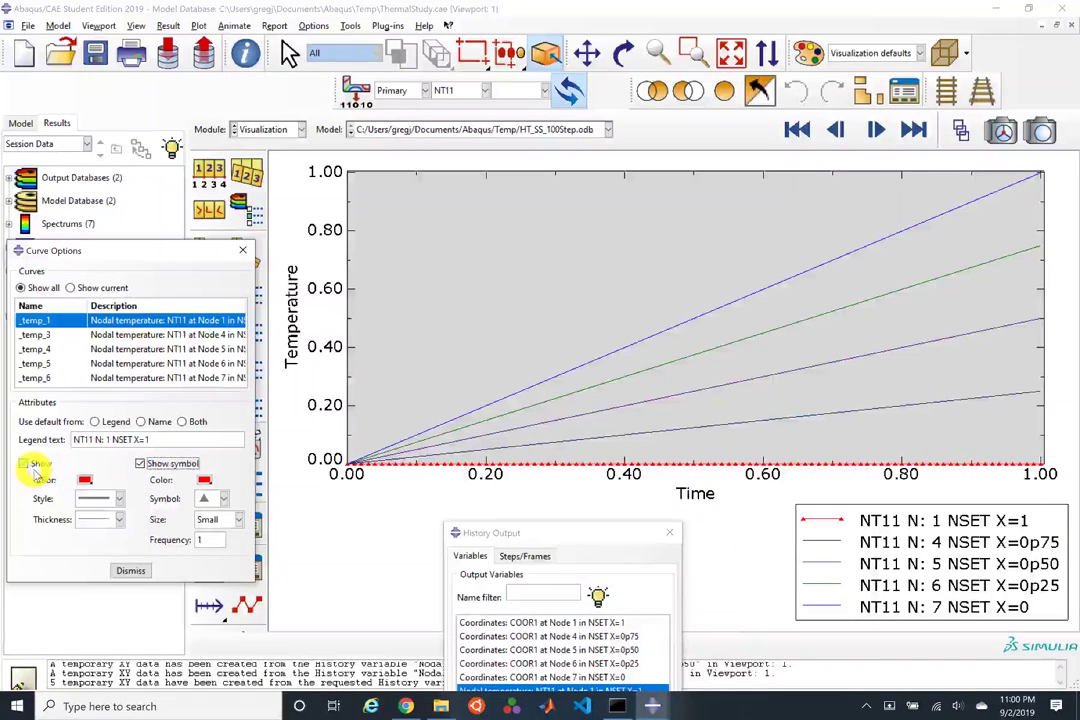
click(118, 336)
click(140, 464)
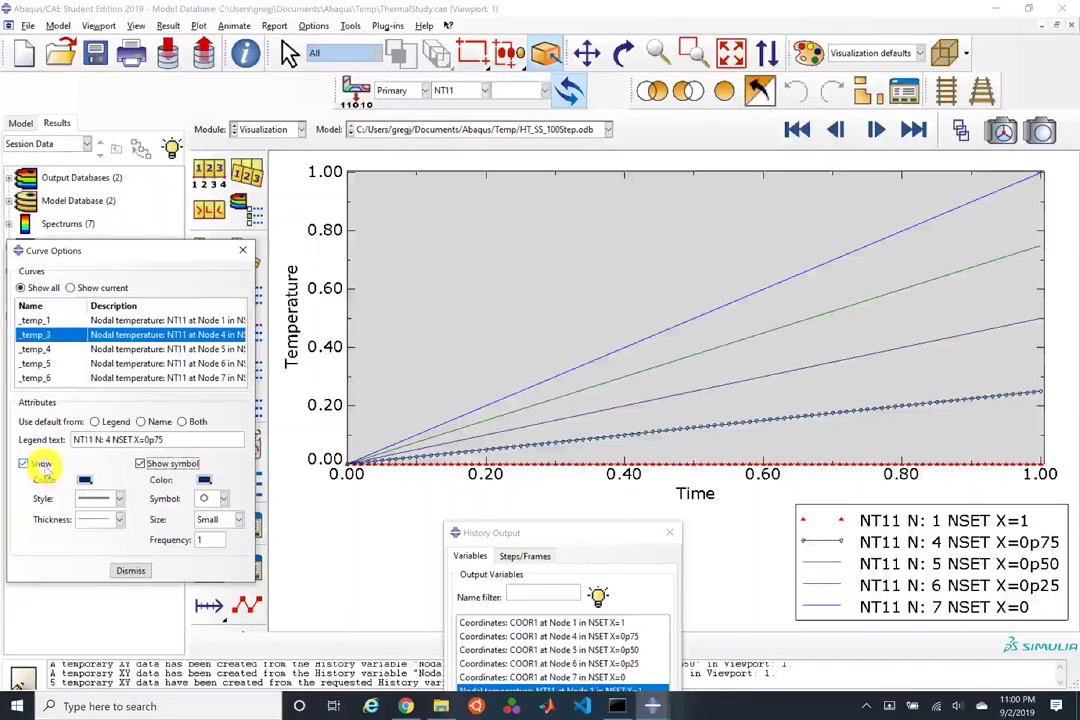
click(24, 463)
click(178, 350)
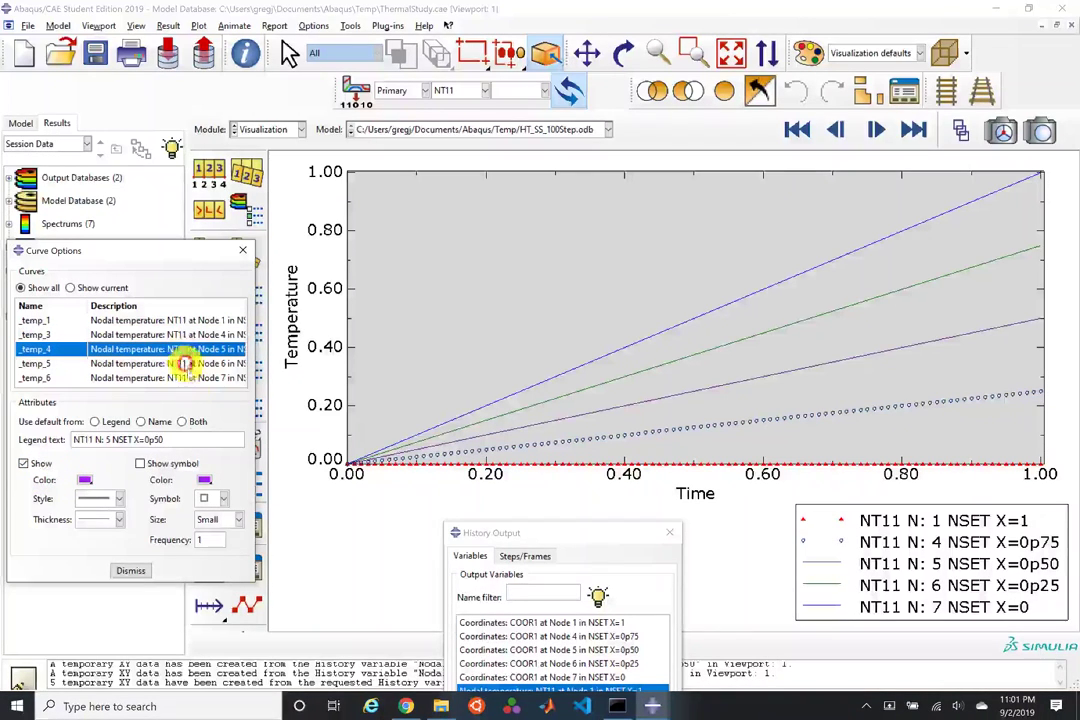
click(141, 464)
click(44, 465)
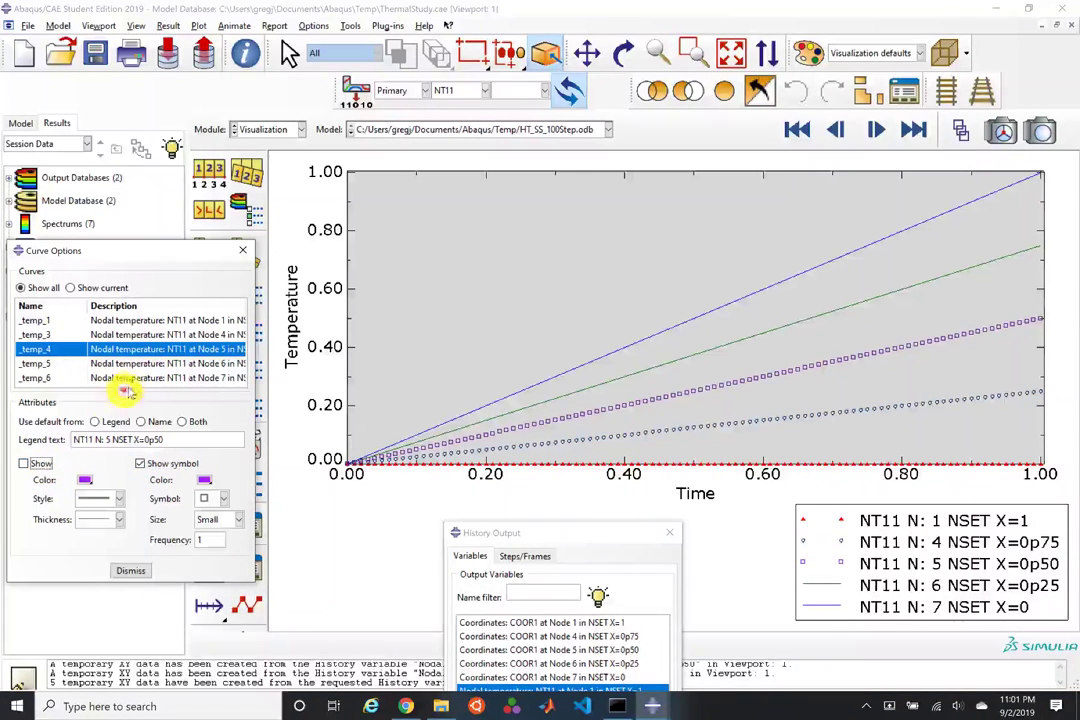
Step: Display the Node 6 and Node 7 temperature curves as symbols only and close the curve options and history output dialogs
click(132, 364)
click(30, 464)
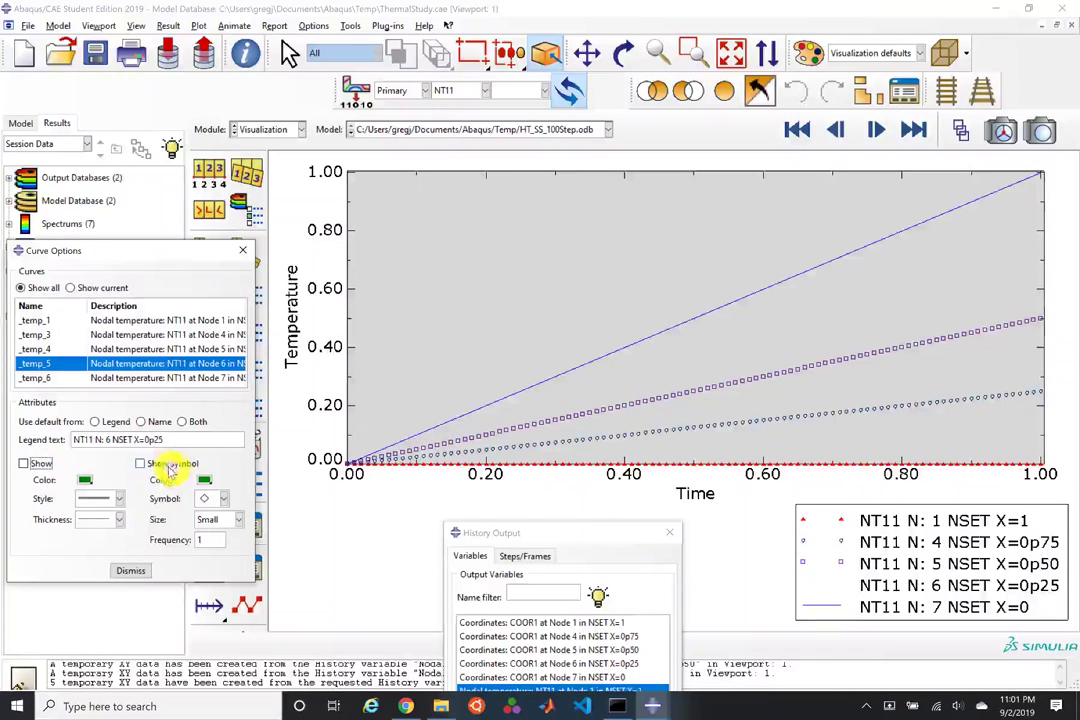
click(141, 464)
click(84, 378)
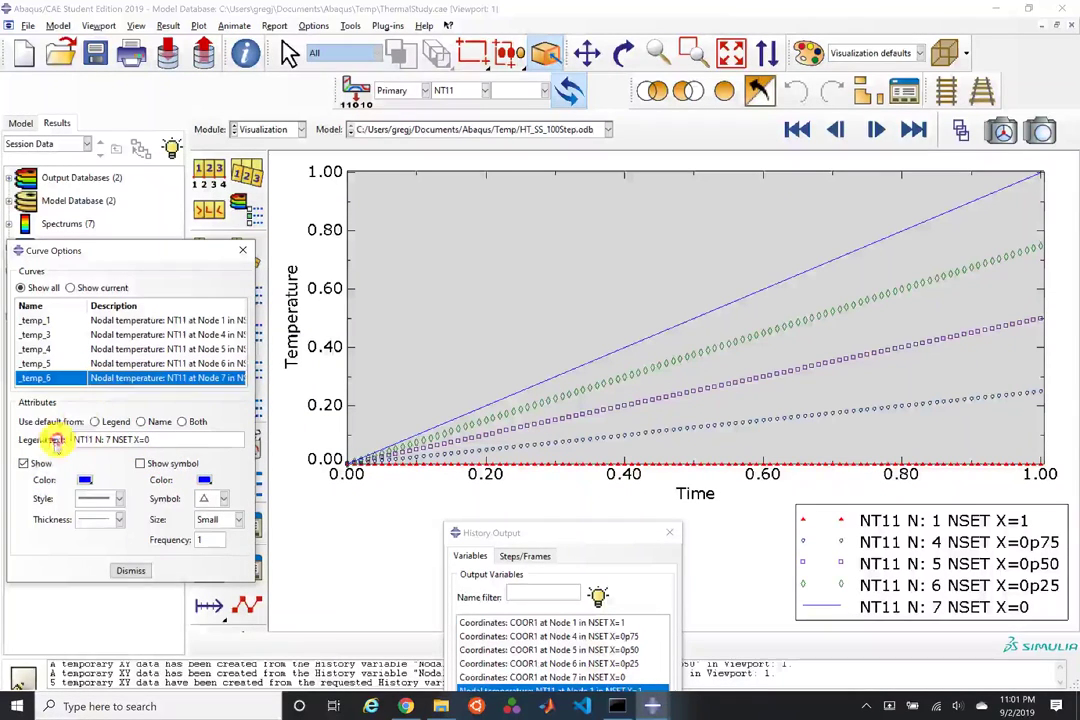
click(24, 464)
click(141, 464)
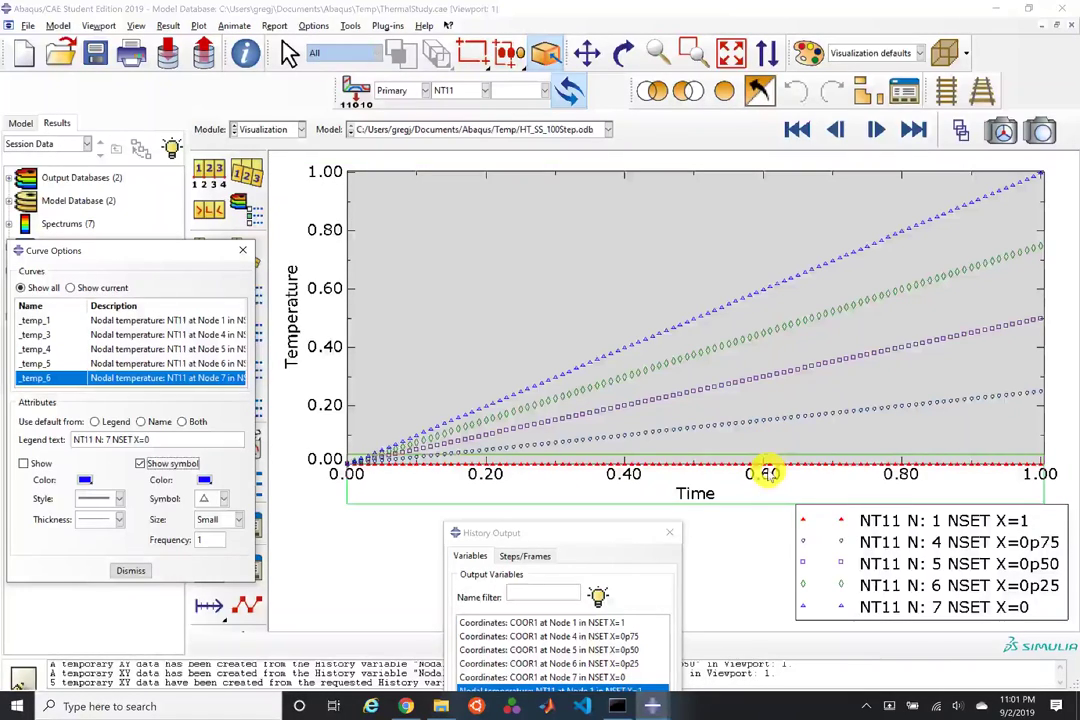
drag(629, 528, 574, 271)
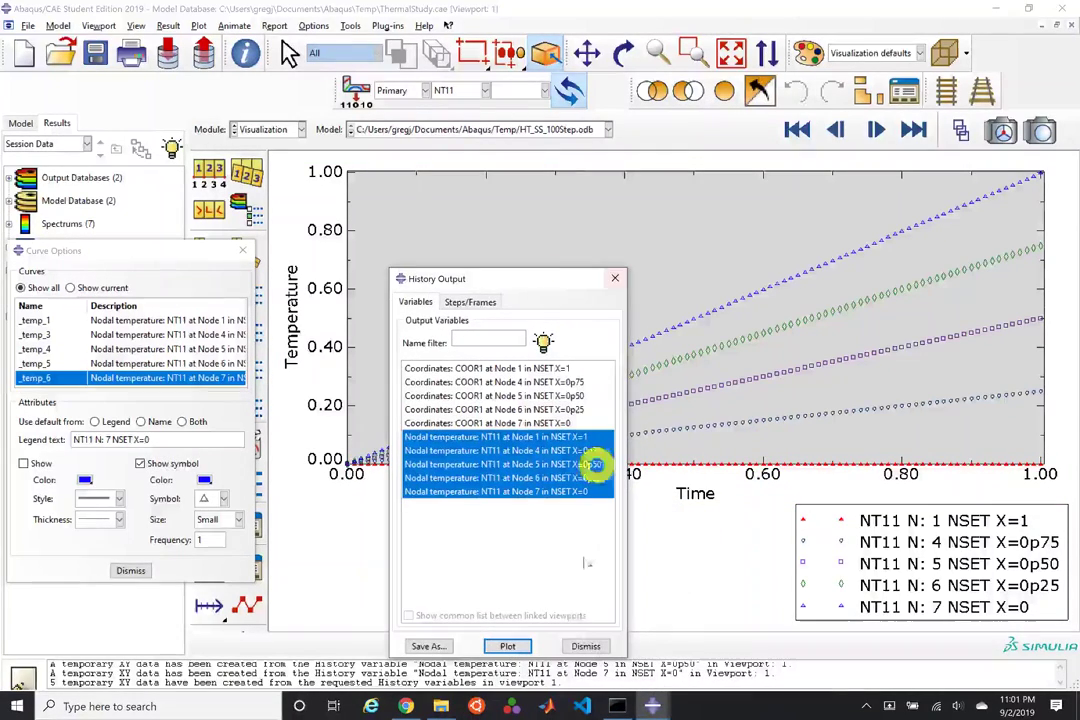
click(586, 646)
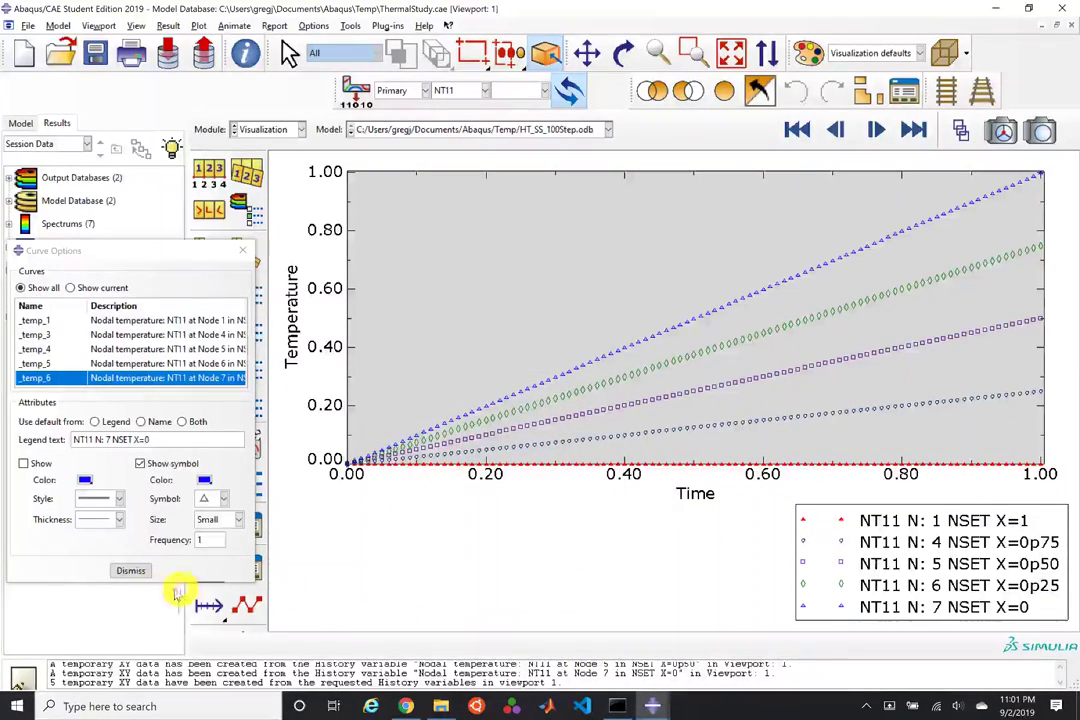
click(130, 570)
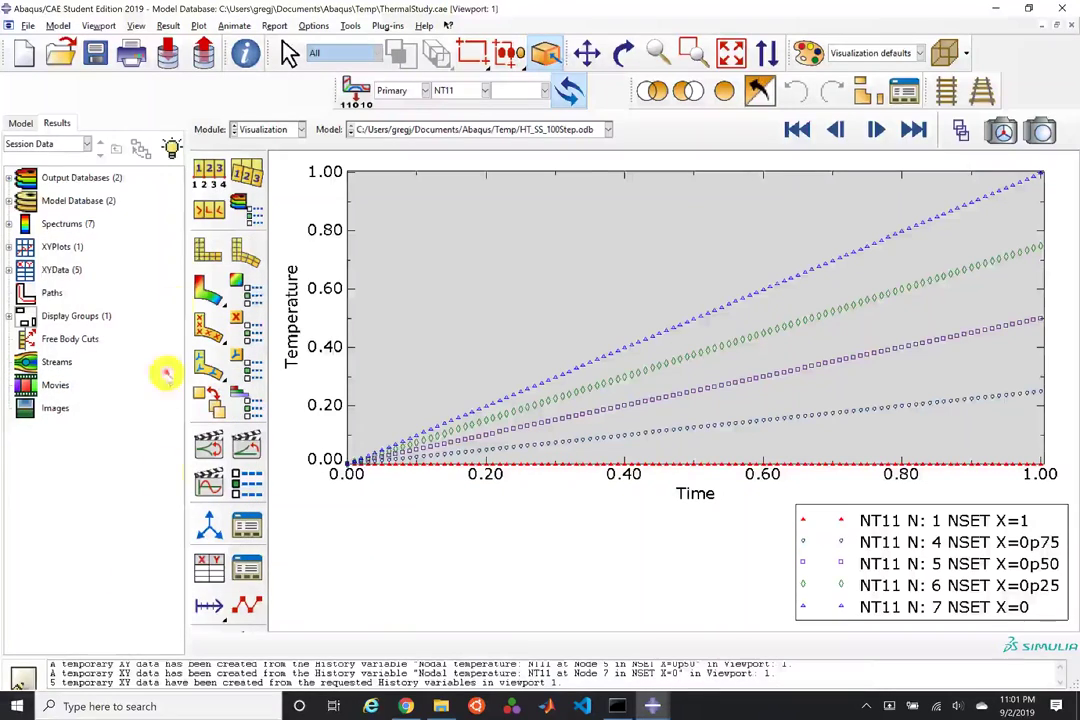
Step: Copy the HT_SS_OneStep model to a new model named HT_TR_OneStep
click(21, 123)
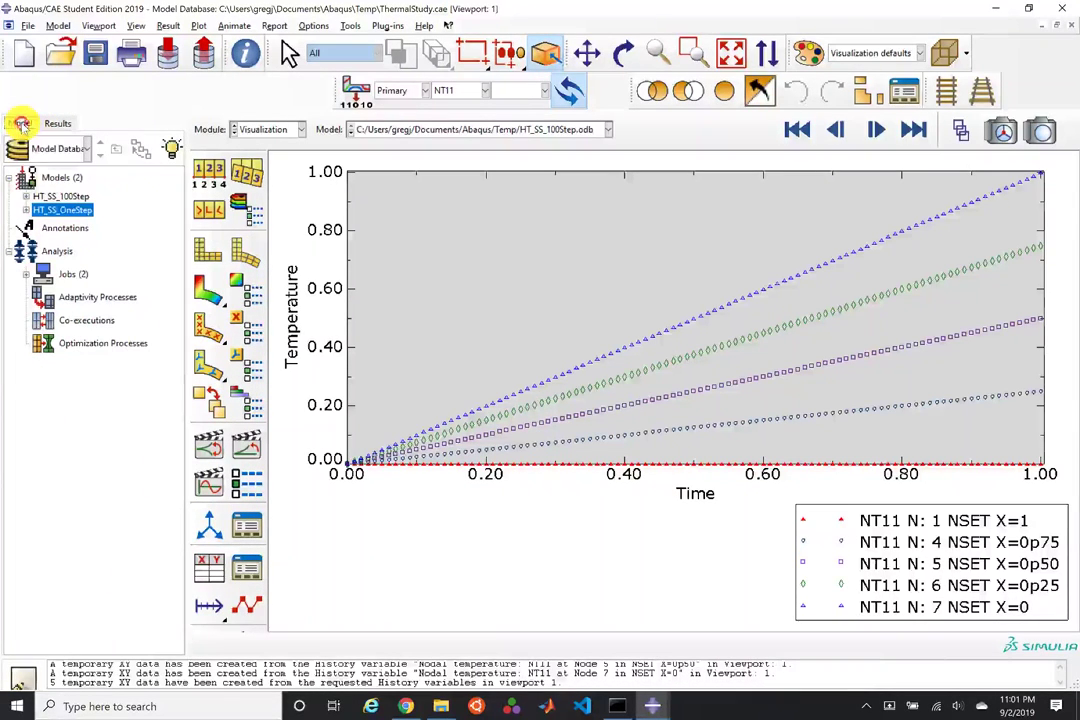
right_click(61, 211)
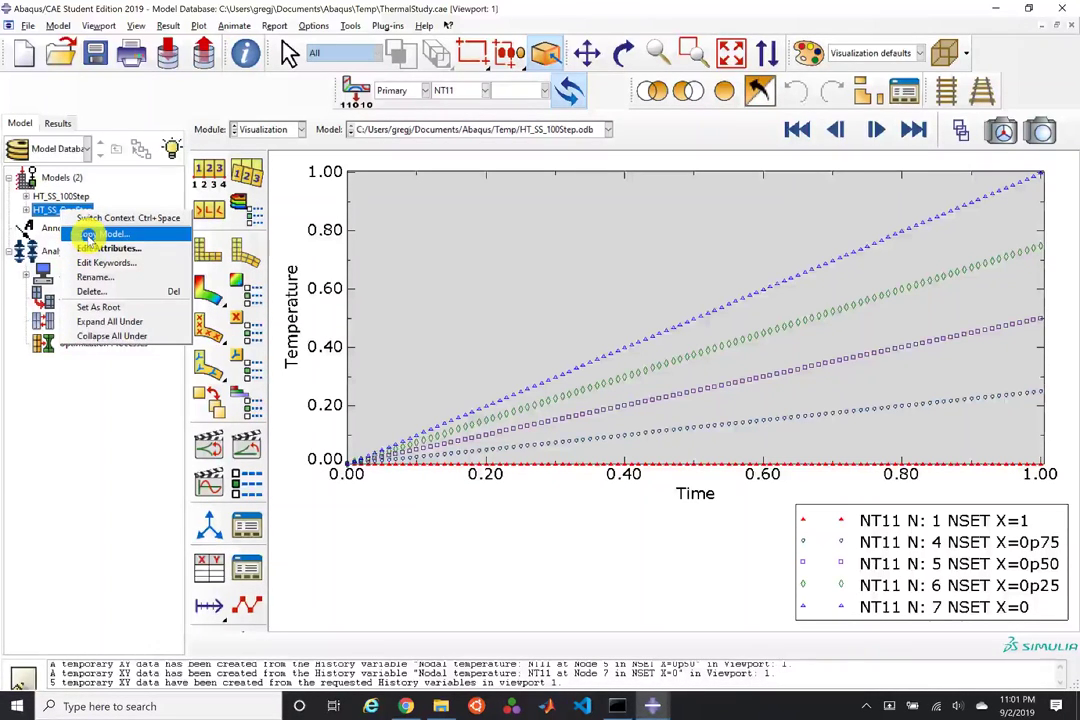
click(88, 234)
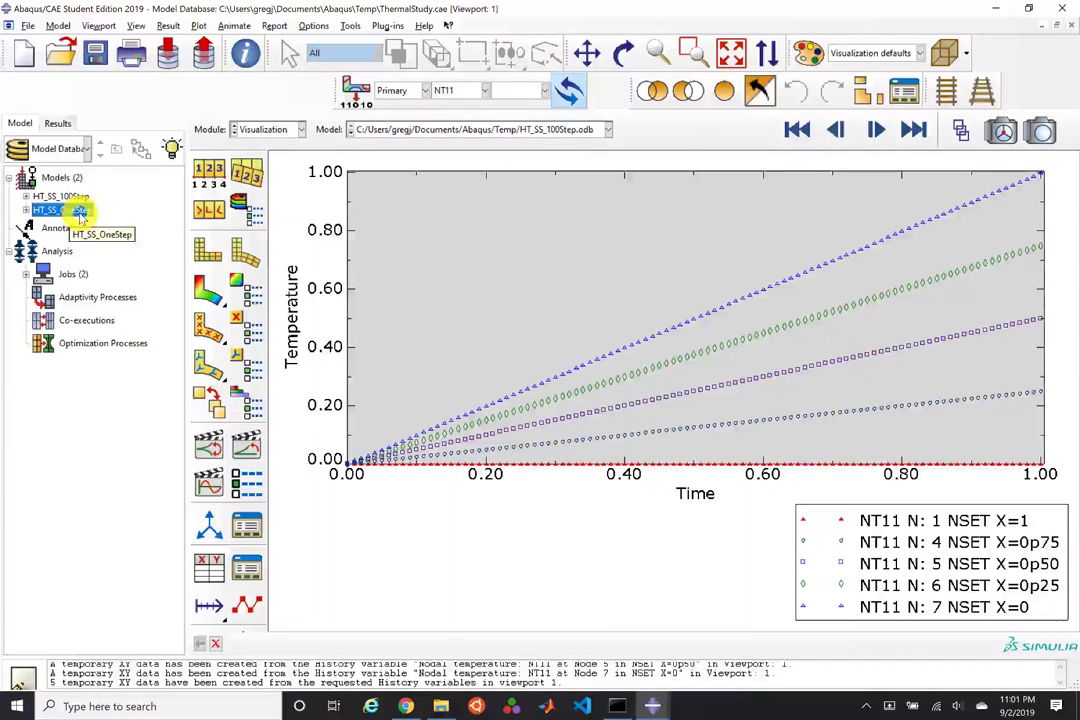
right_click(80, 214)
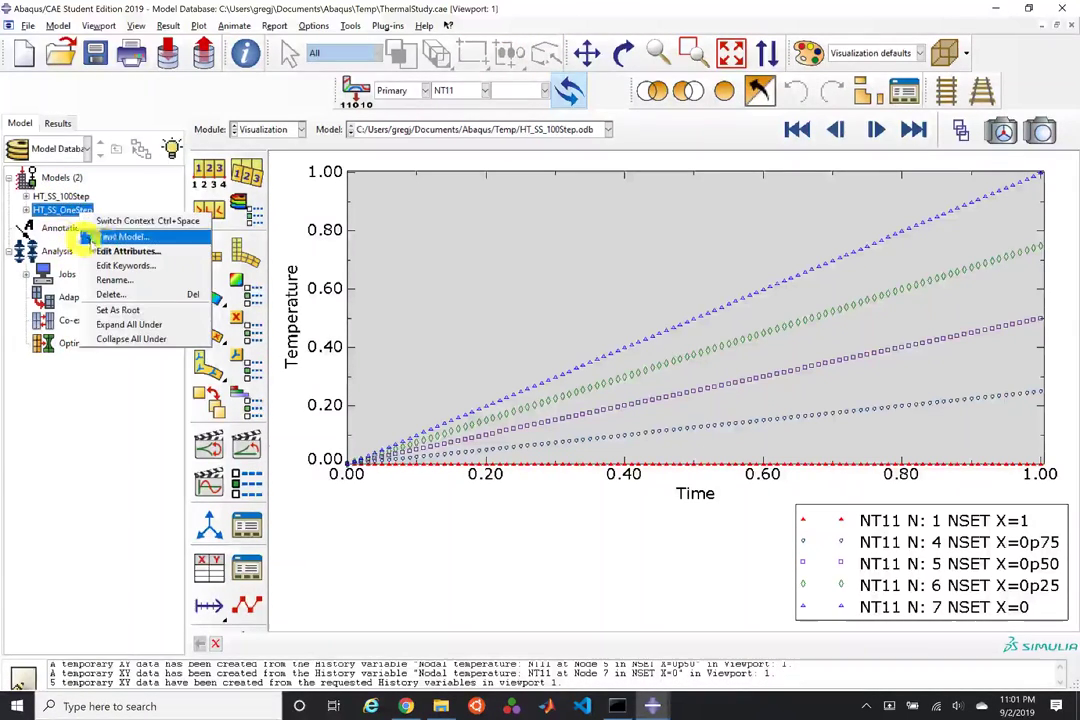
click(107, 237)
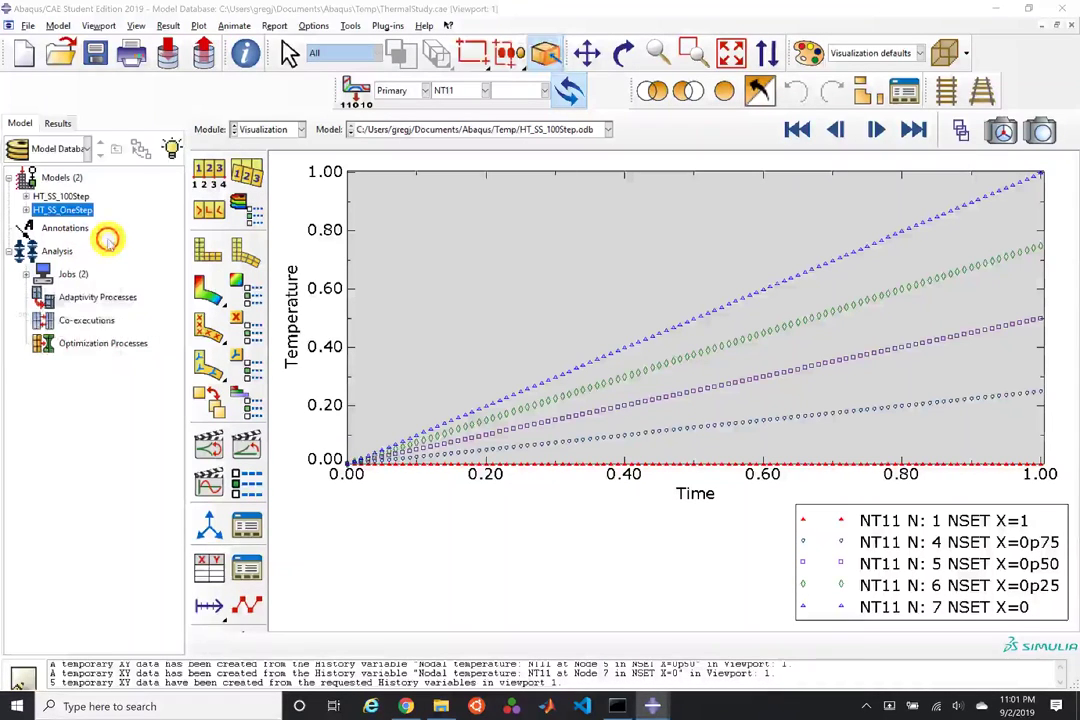
click(32, 333)
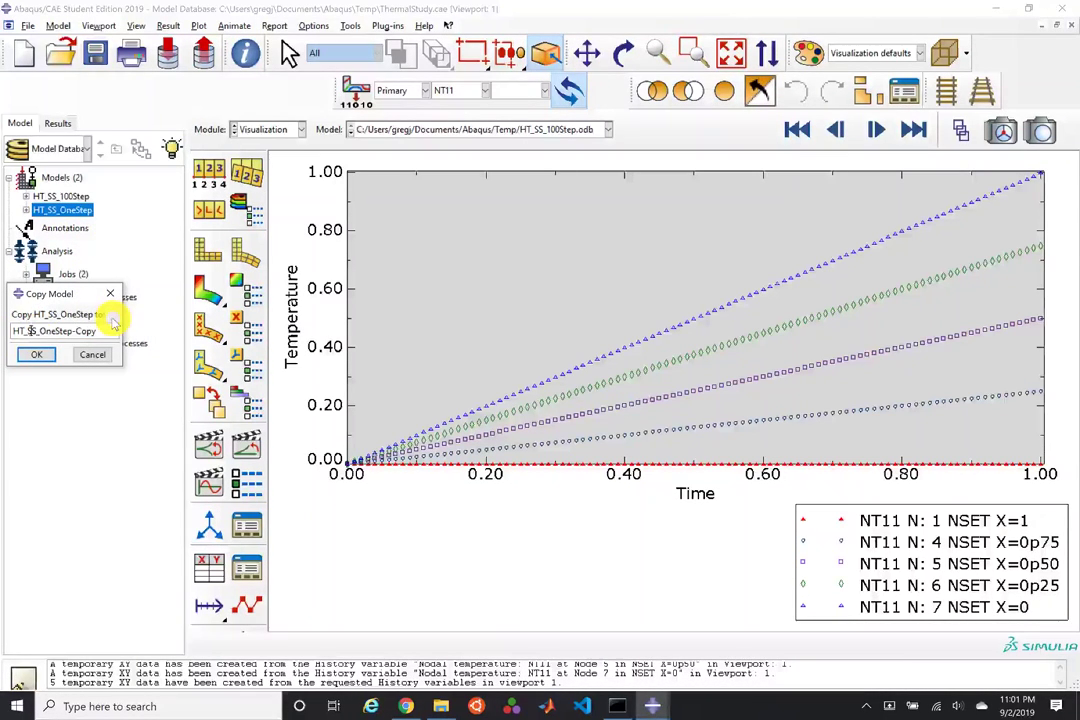
text(TR)
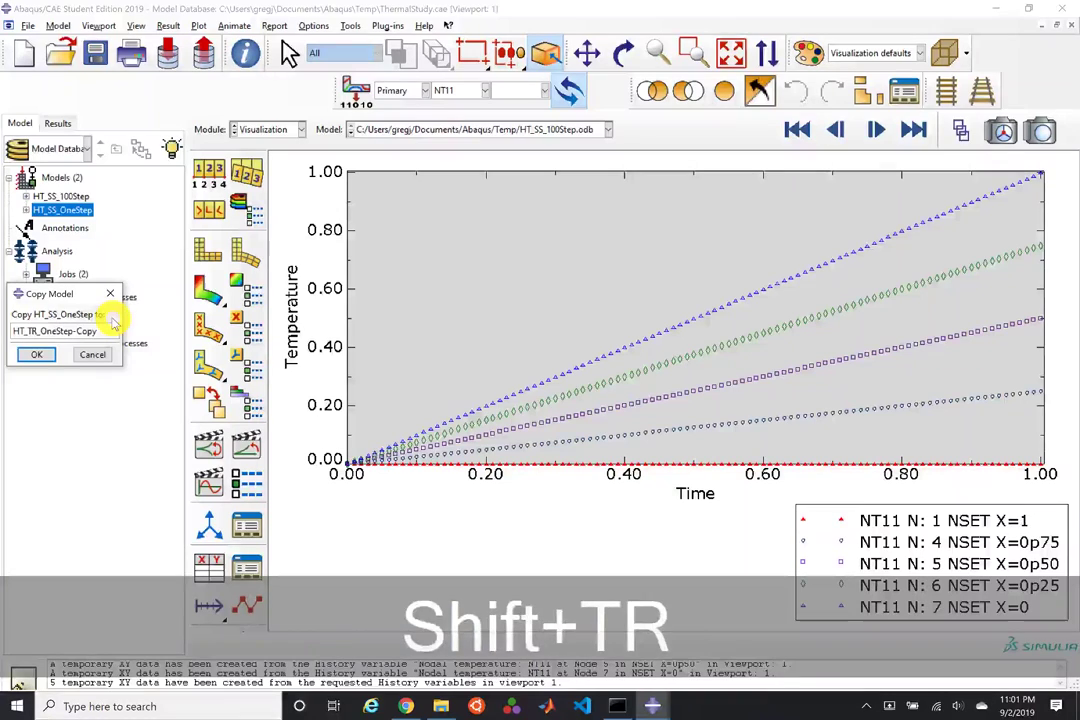
key(Right)
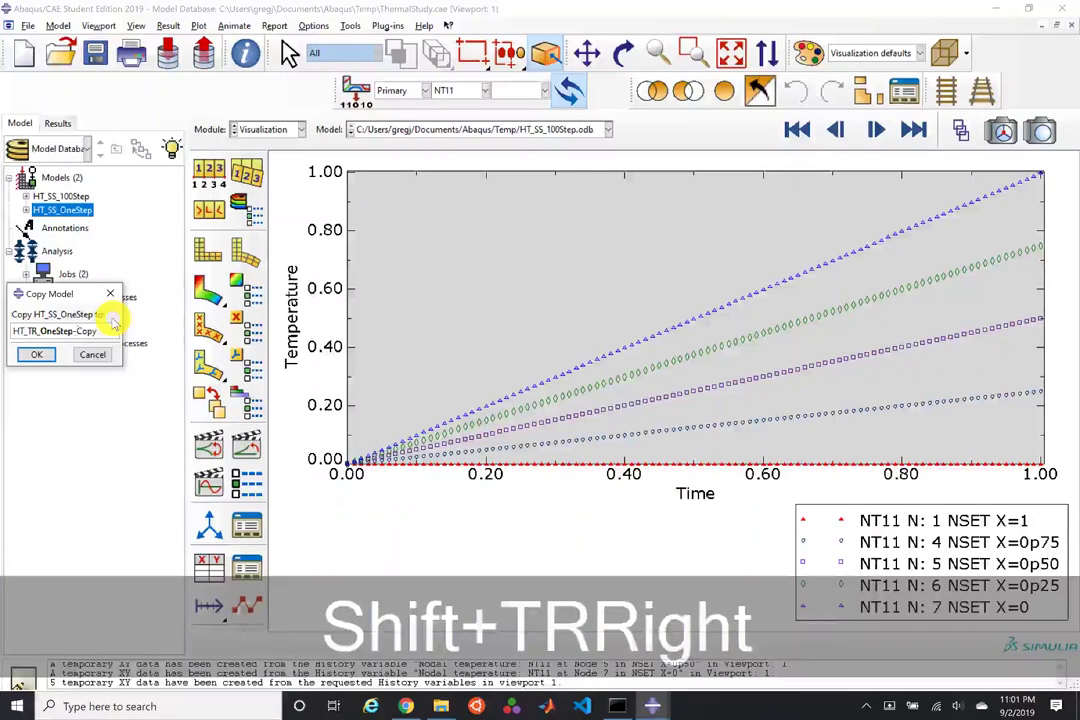
key(shift+BackSpace)
key(shift+End)
key(BackSpace)
key(Right)
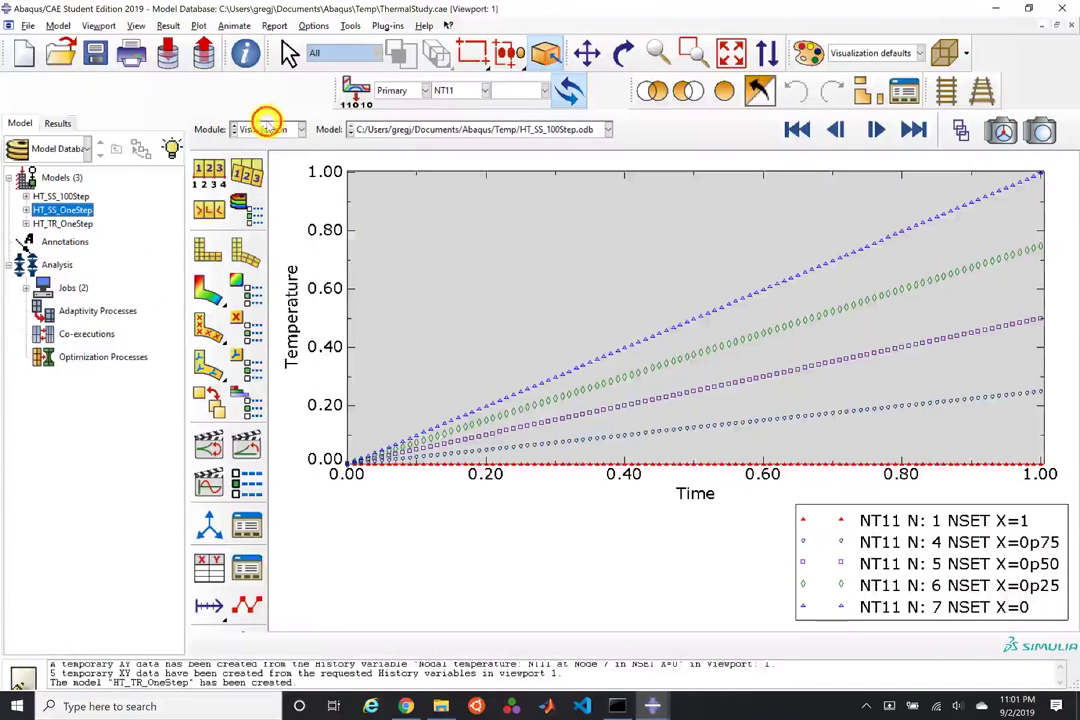
Step: In the HT_TR_OneStep model, change the HeatTransfer step's response to Transient and dismiss the load variation notice
click(267, 125)
click(257, 194)
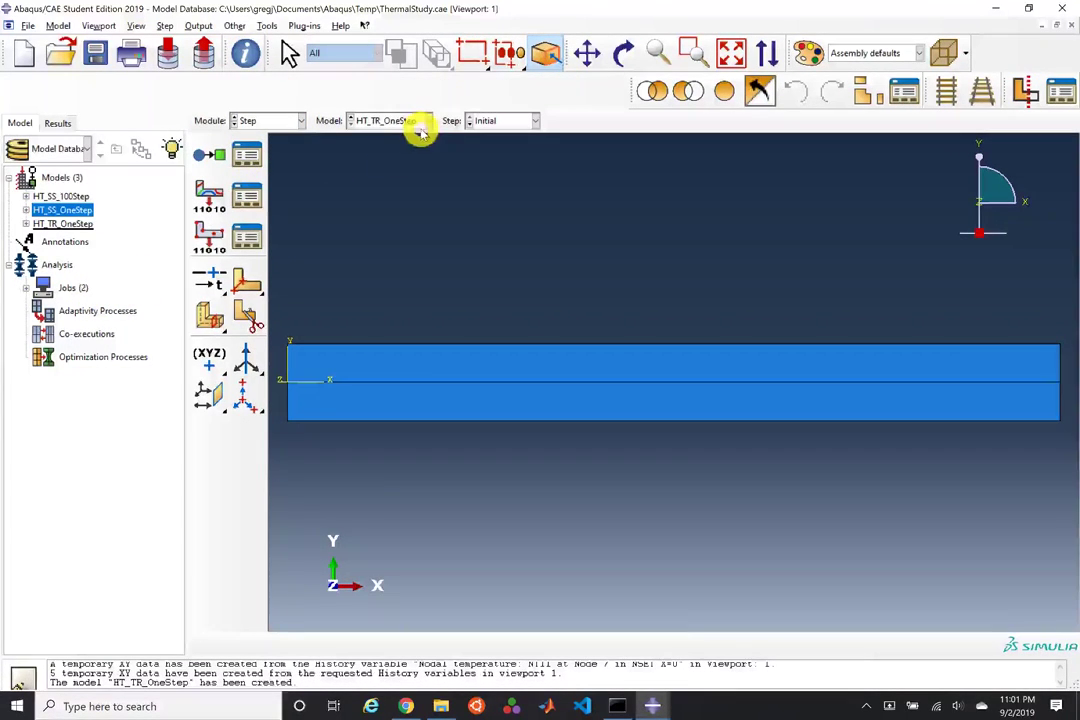
click(412, 122)
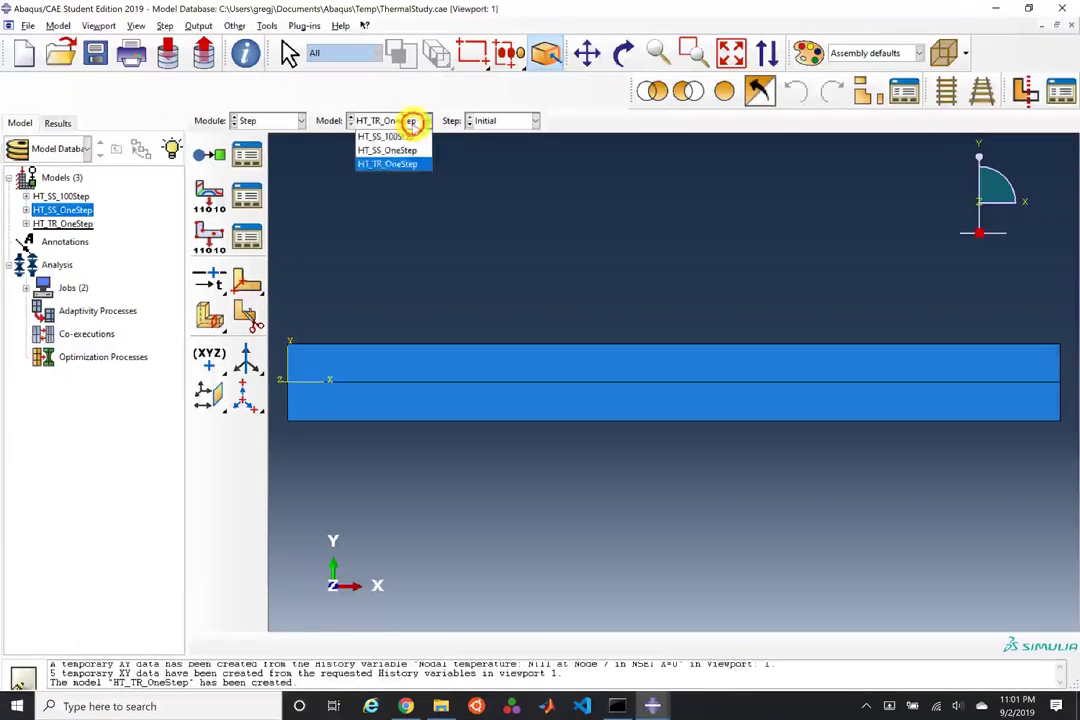
click(385, 165)
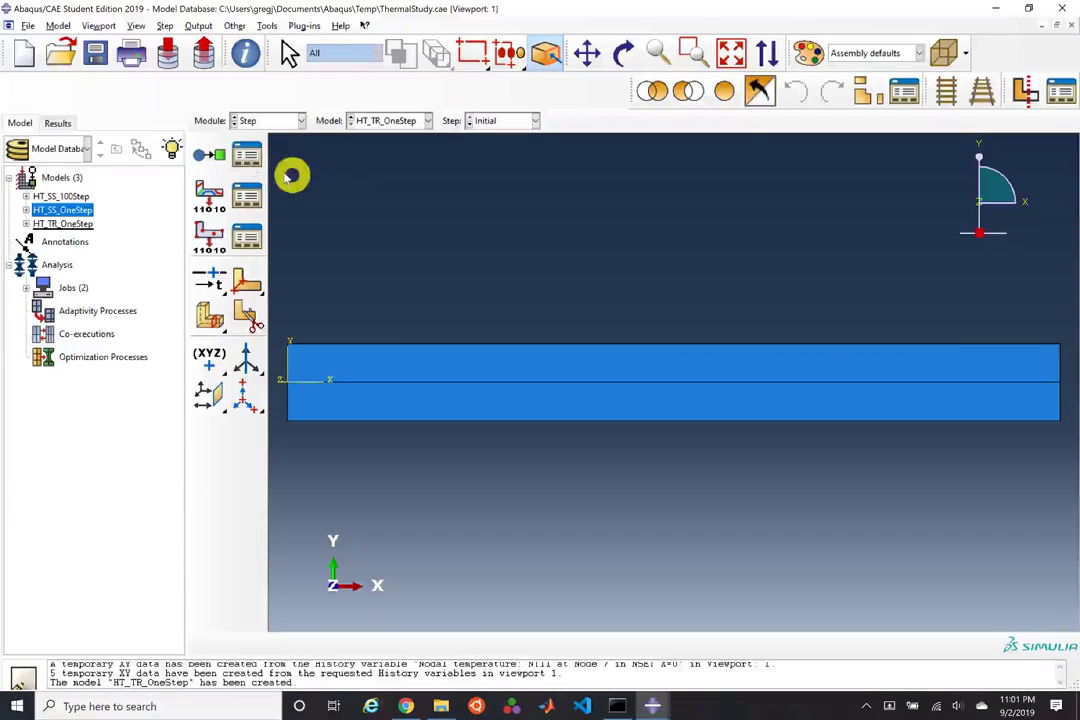
click(247, 155)
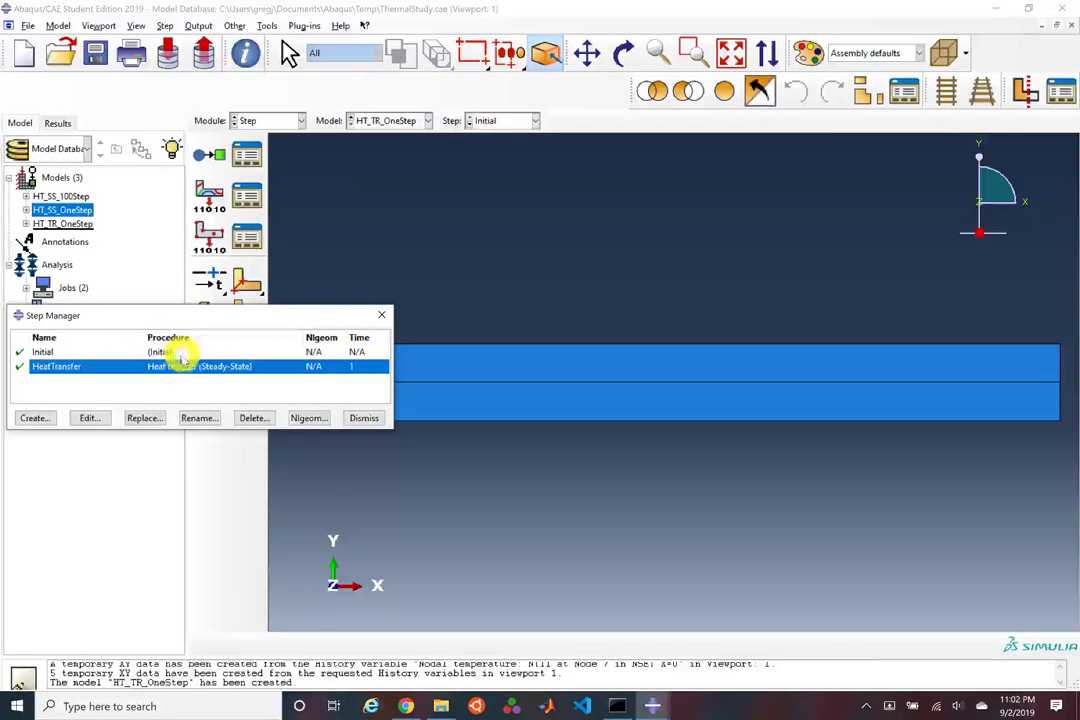
double_click(177, 366)
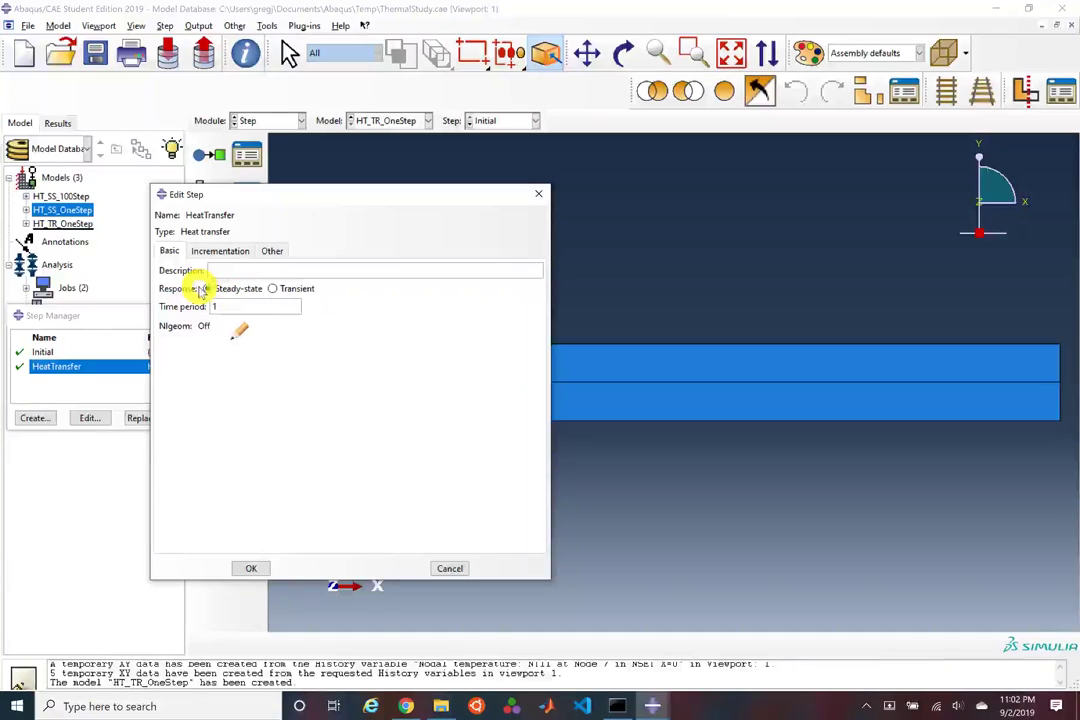
click(274, 289)
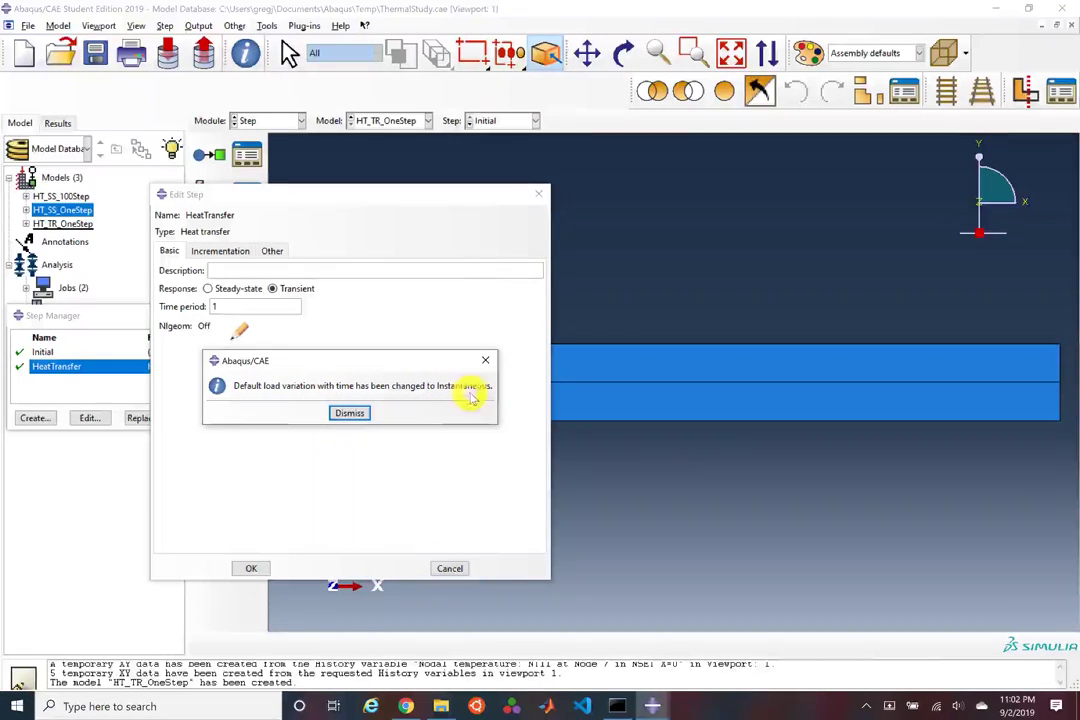
click(349, 414)
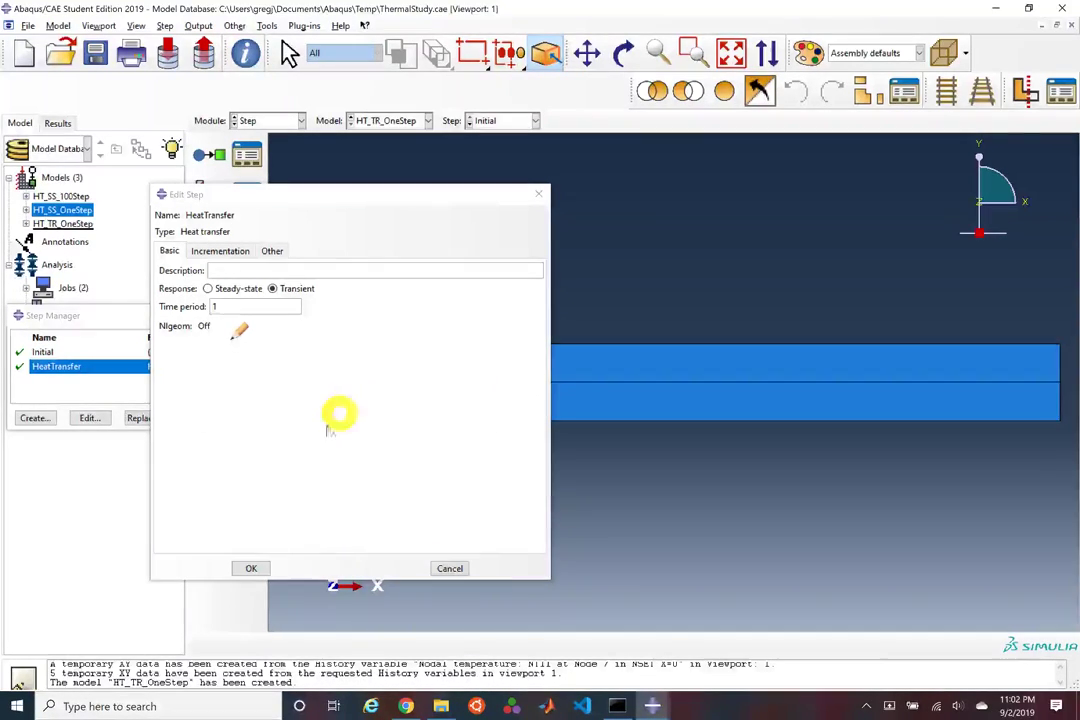
Step: Review the HeatTransfer step's incrementation settings, accept the step edit and close the step manager
click(237, 252)
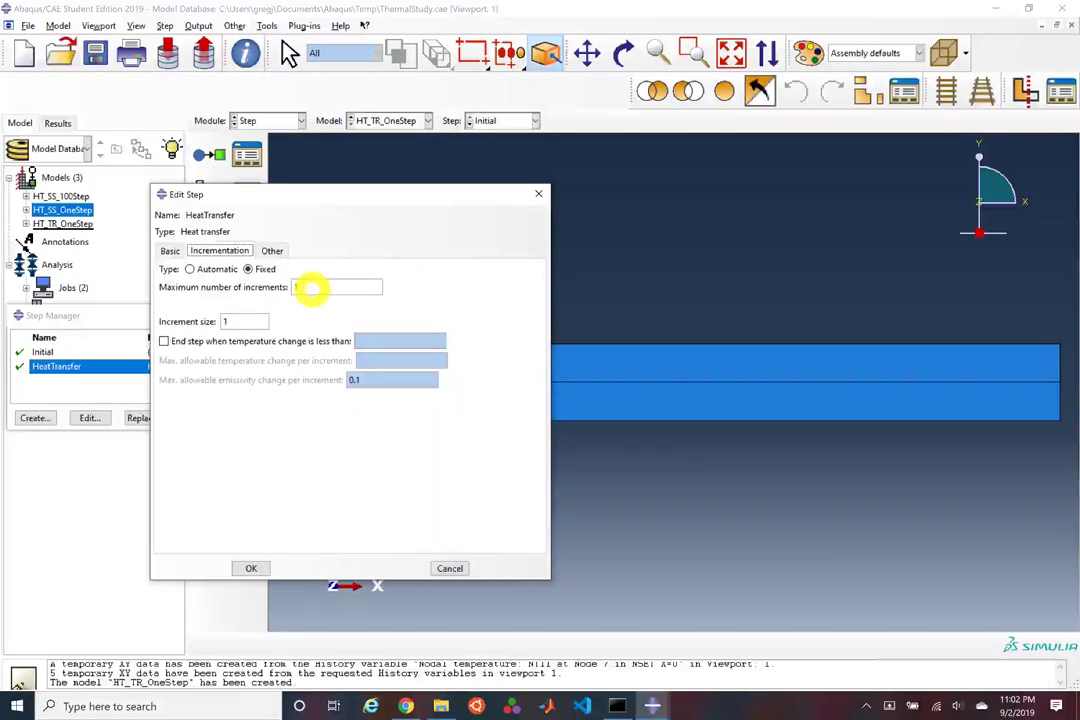
double_click(241, 320)
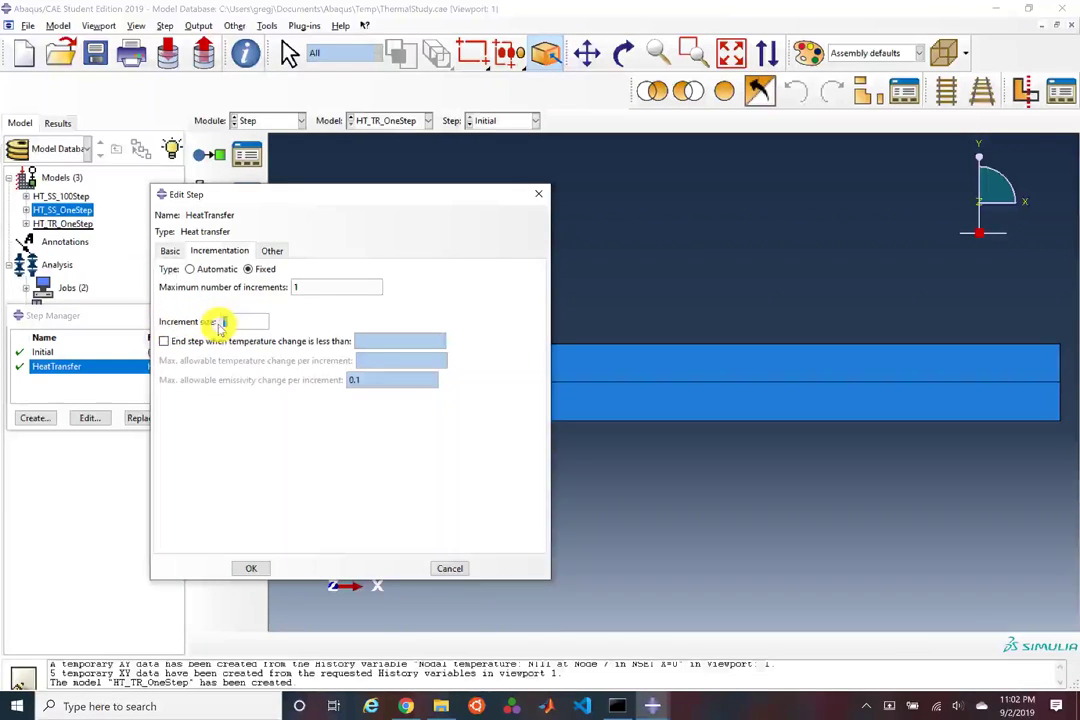
click(170, 250)
click(252, 569)
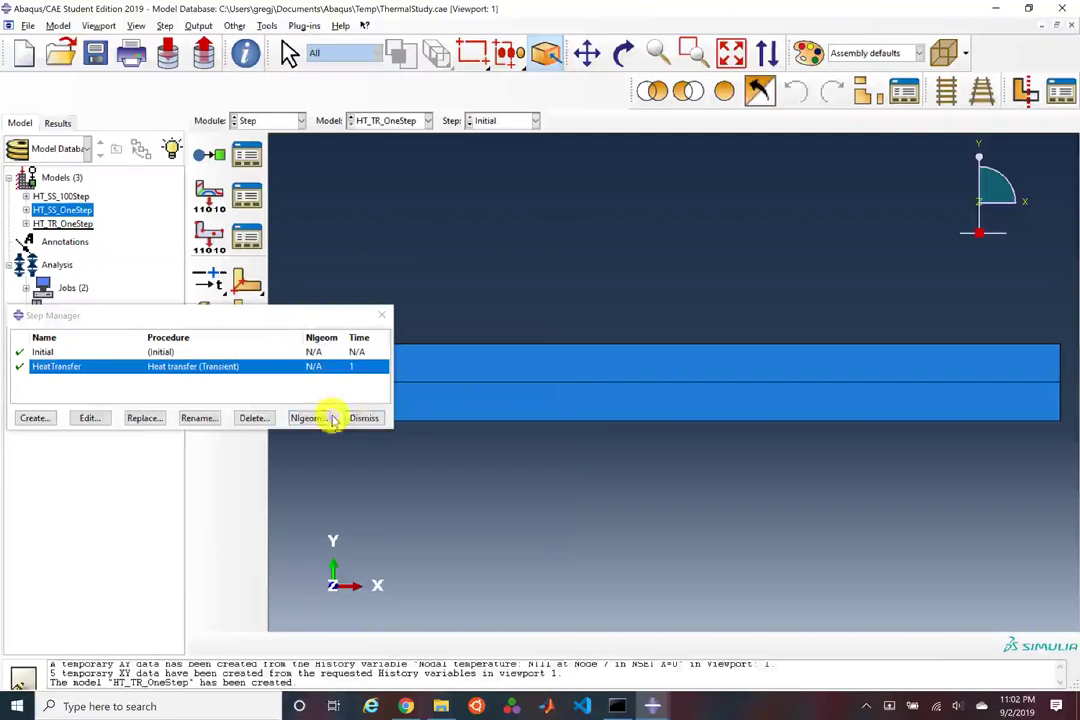
click(359, 417)
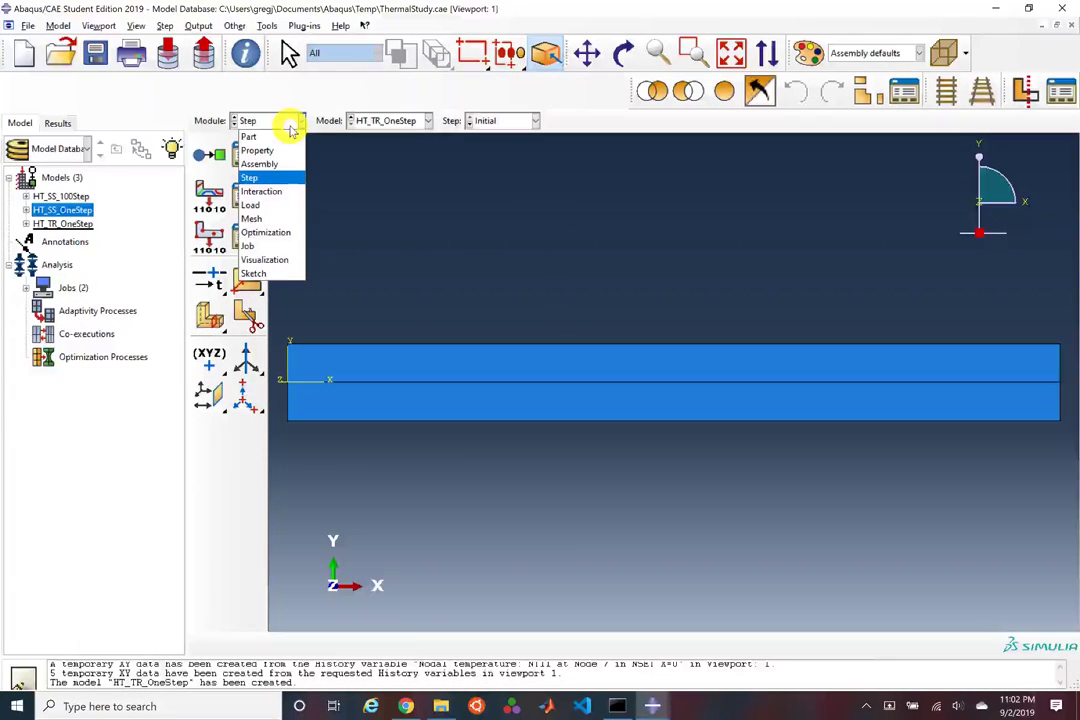
Step: Open the JumpTemperature boundary condition in the HeatTransfer step and check its amplitude options
click(251, 204)
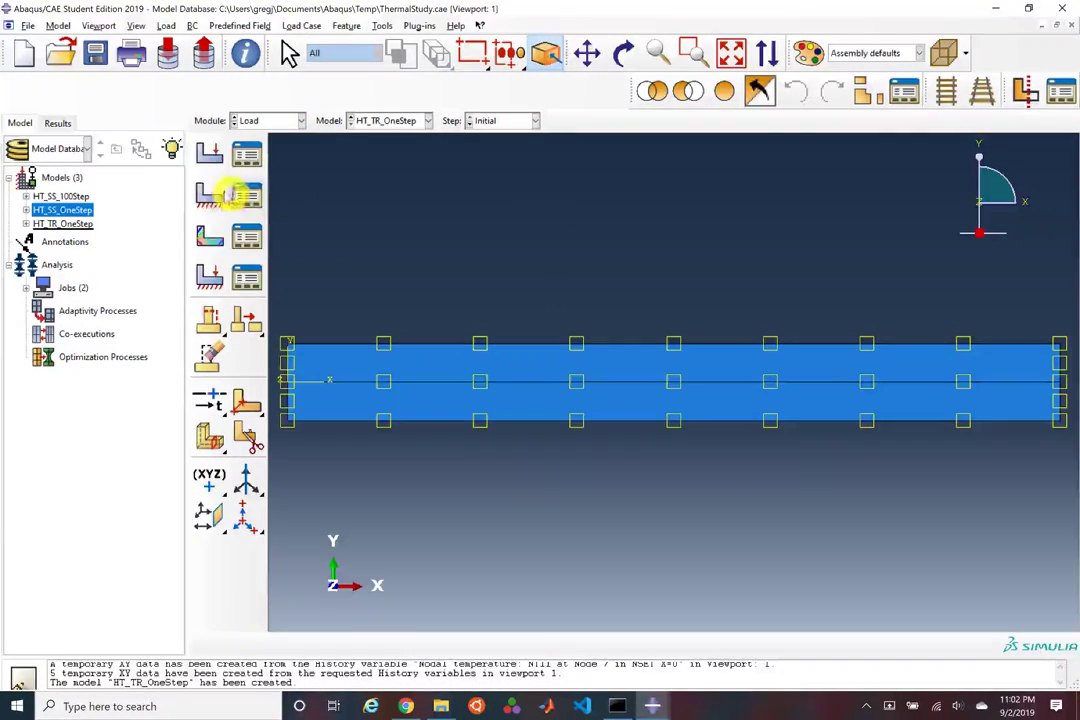
click(247, 194)
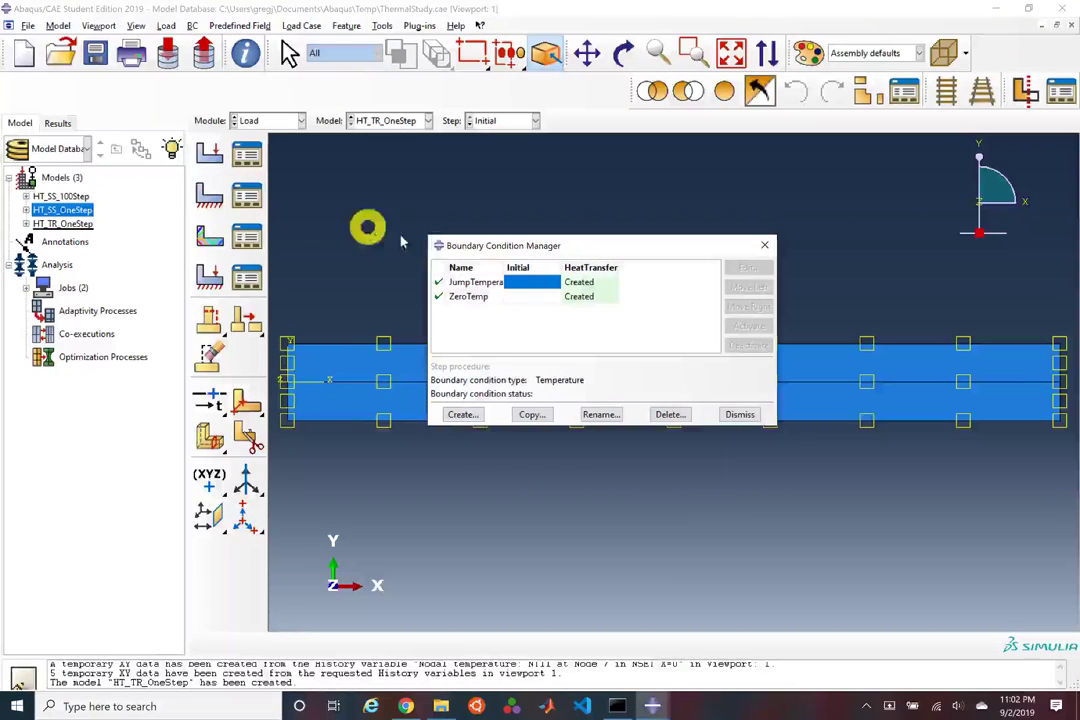
double_click(587, 284)
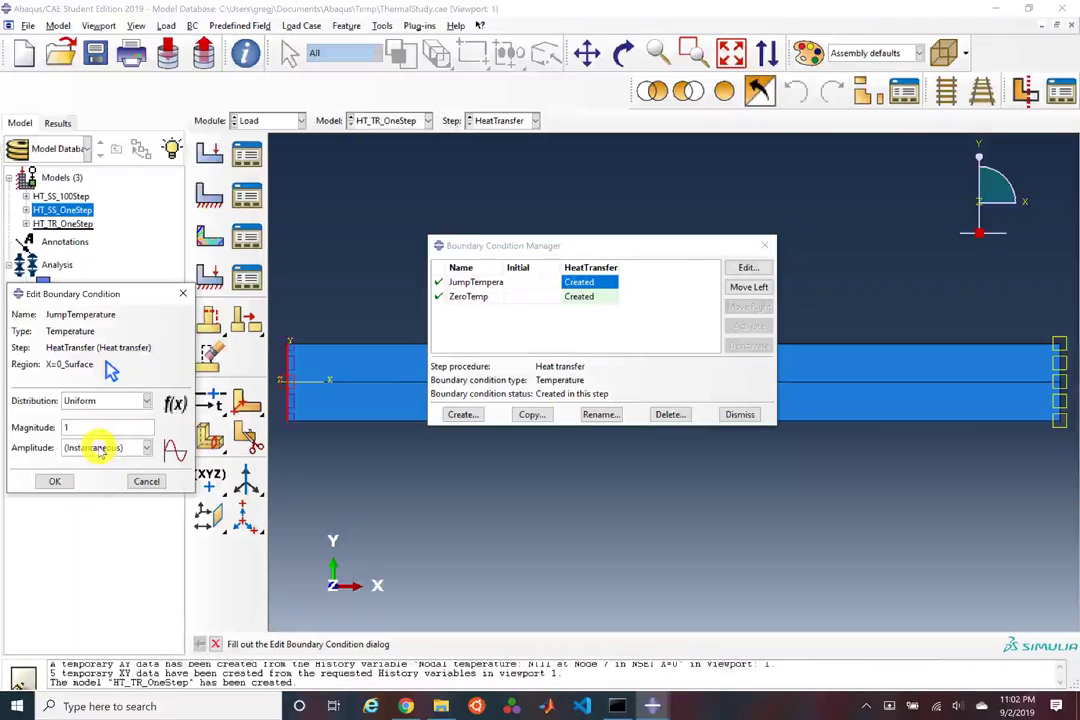
click(98, 450)
click(98, 450)
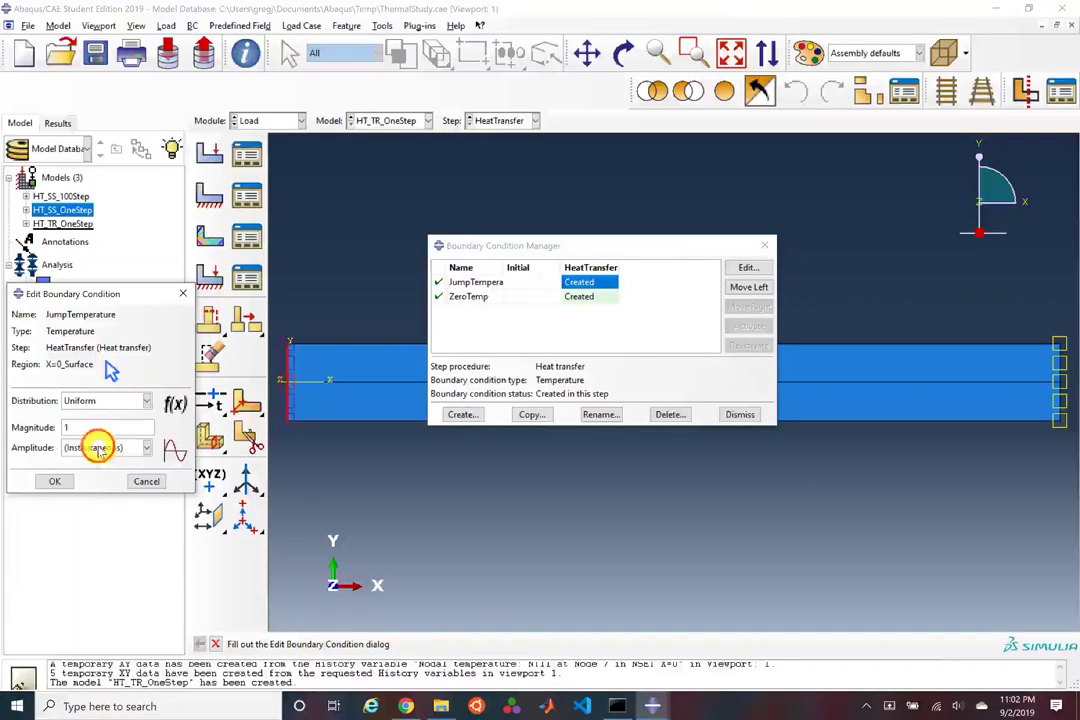
click(175, 450)
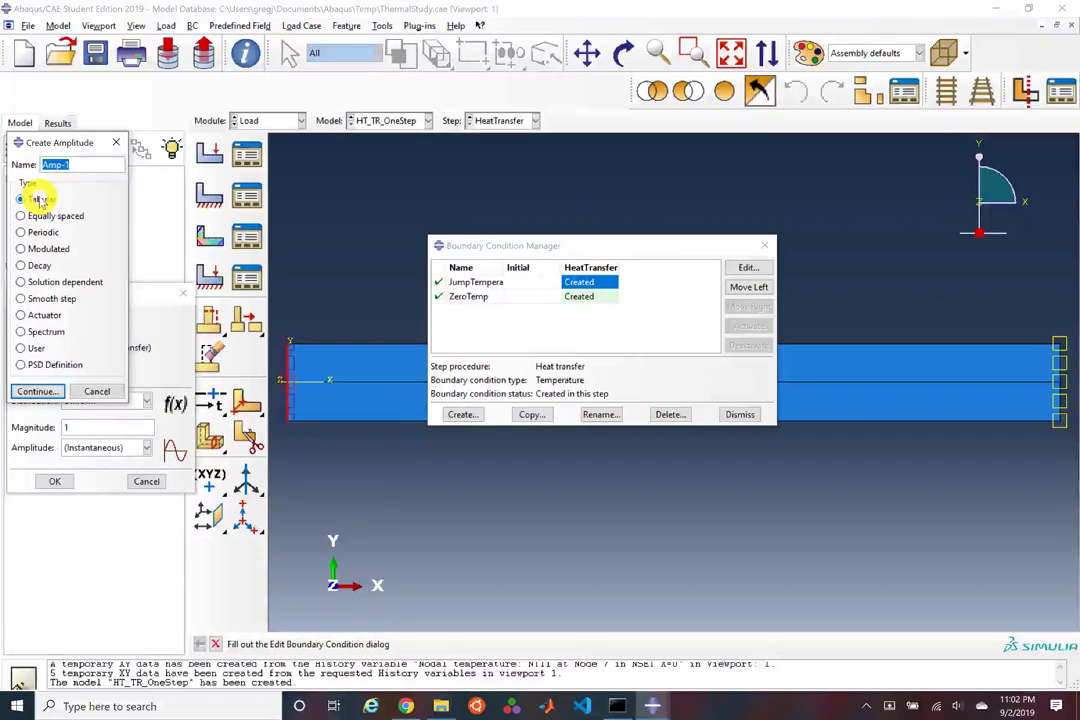
click(35, 392)
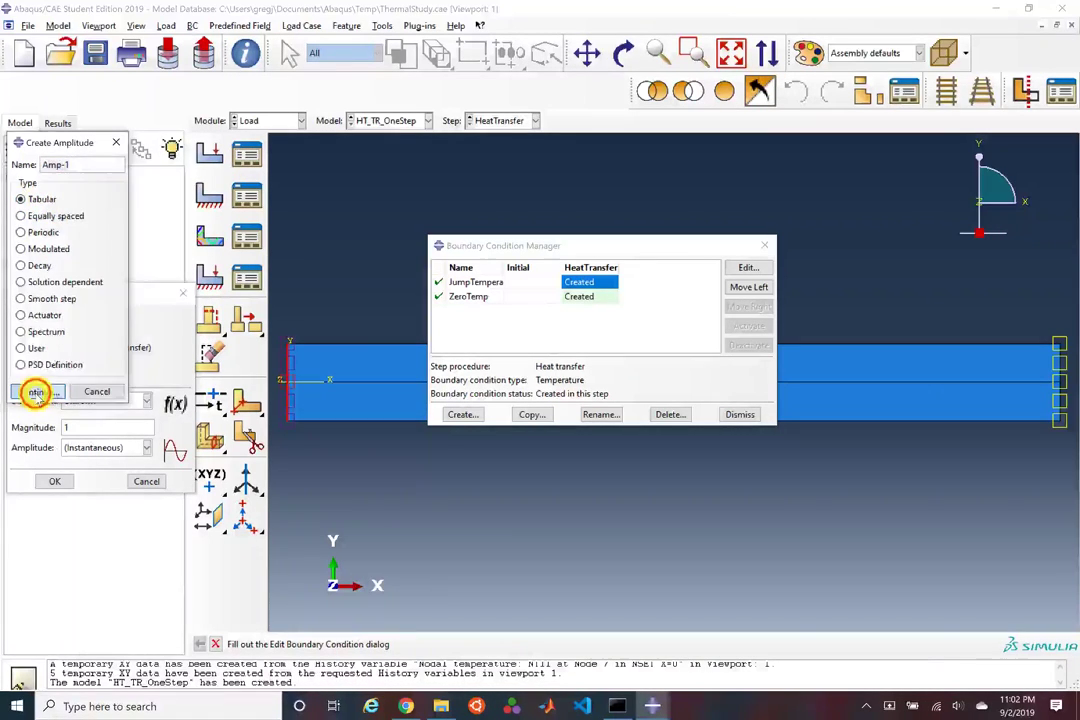
click(82, 318)
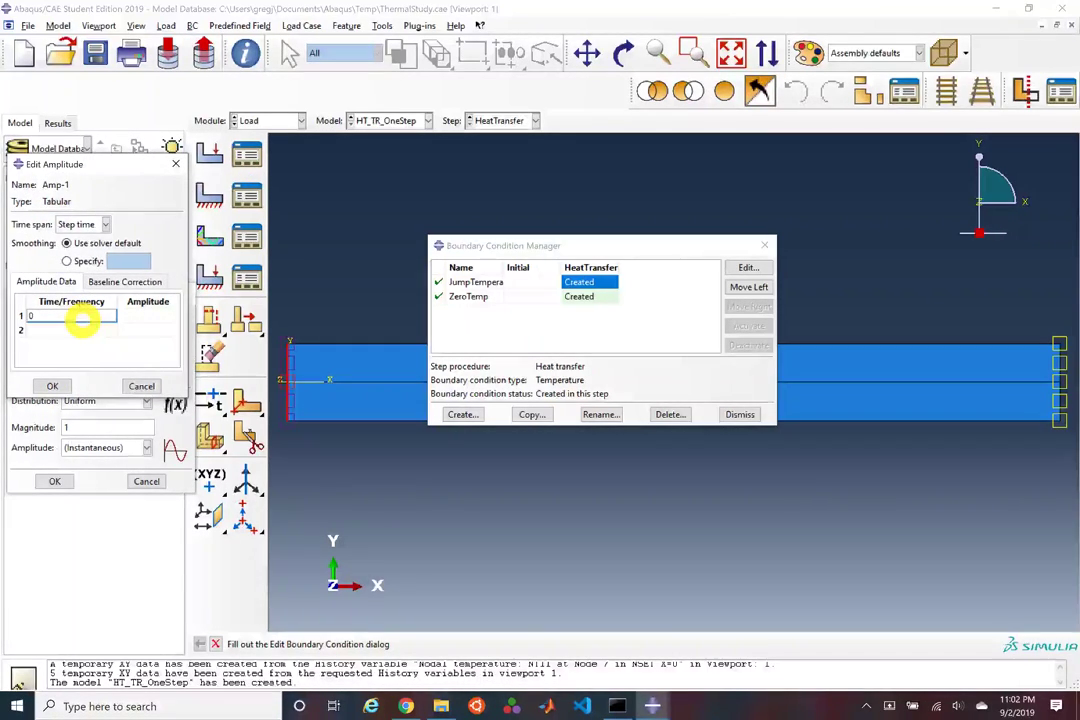
key(Tab)
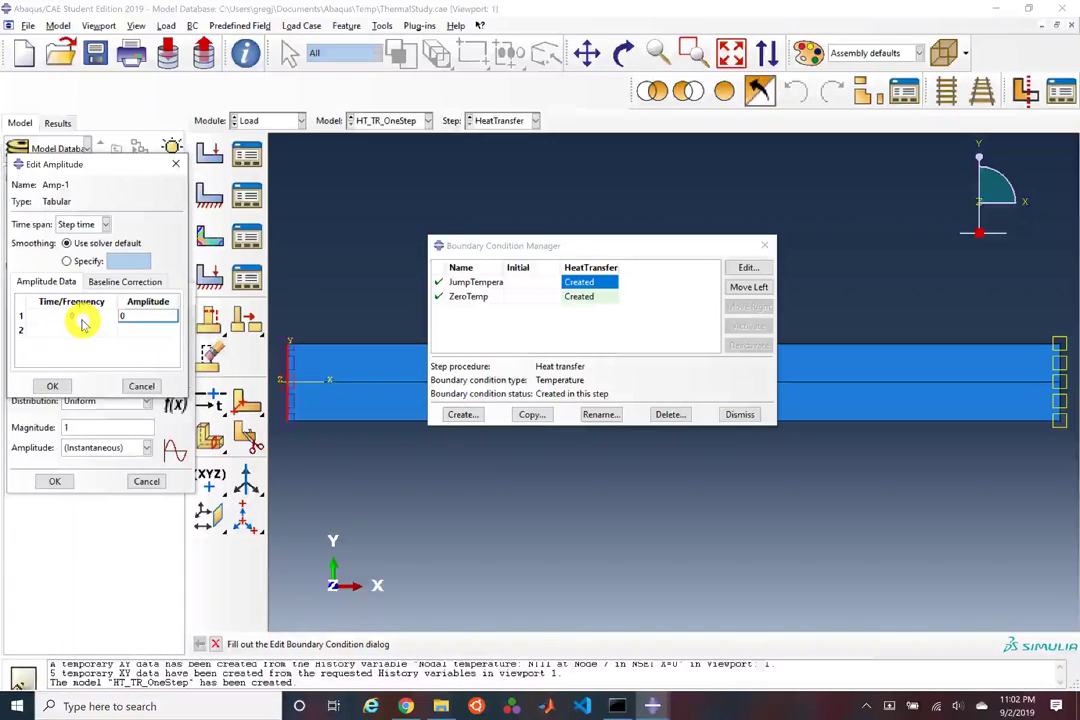
key(Tab)
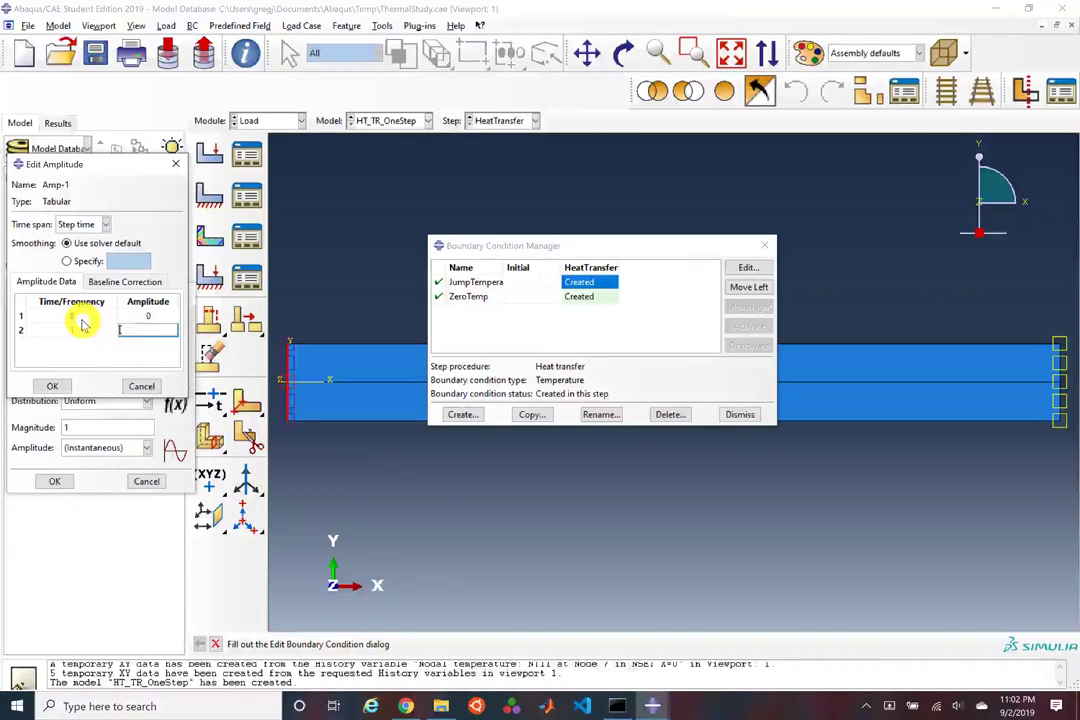
text(1)
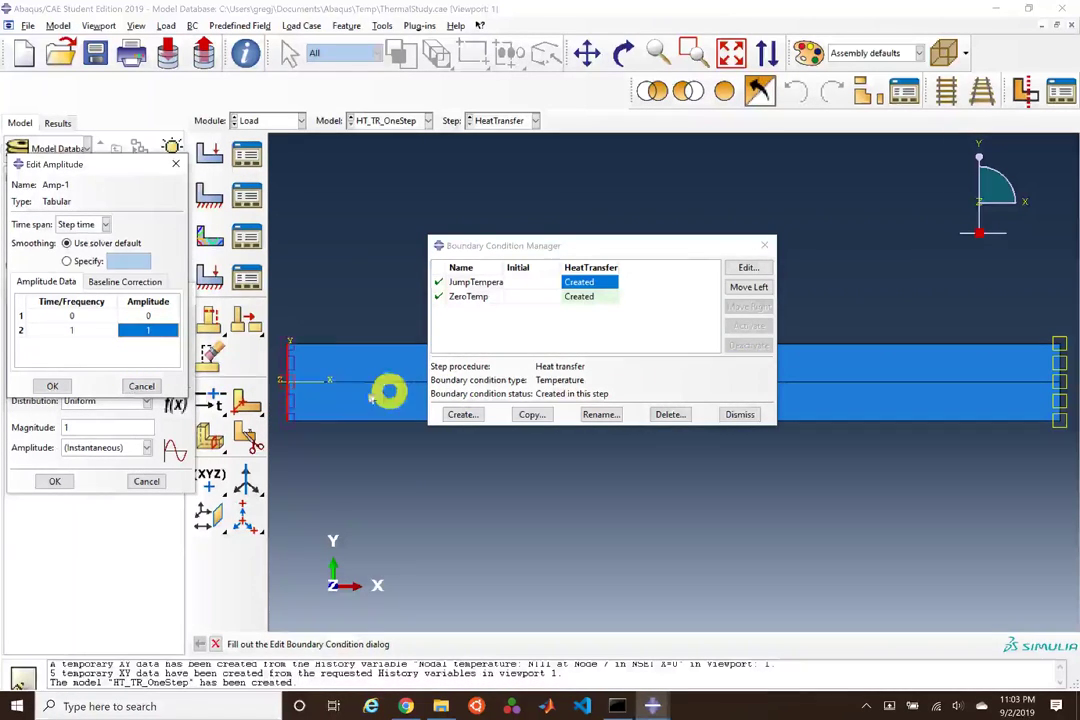
click(140, 386)
click(112, 300)
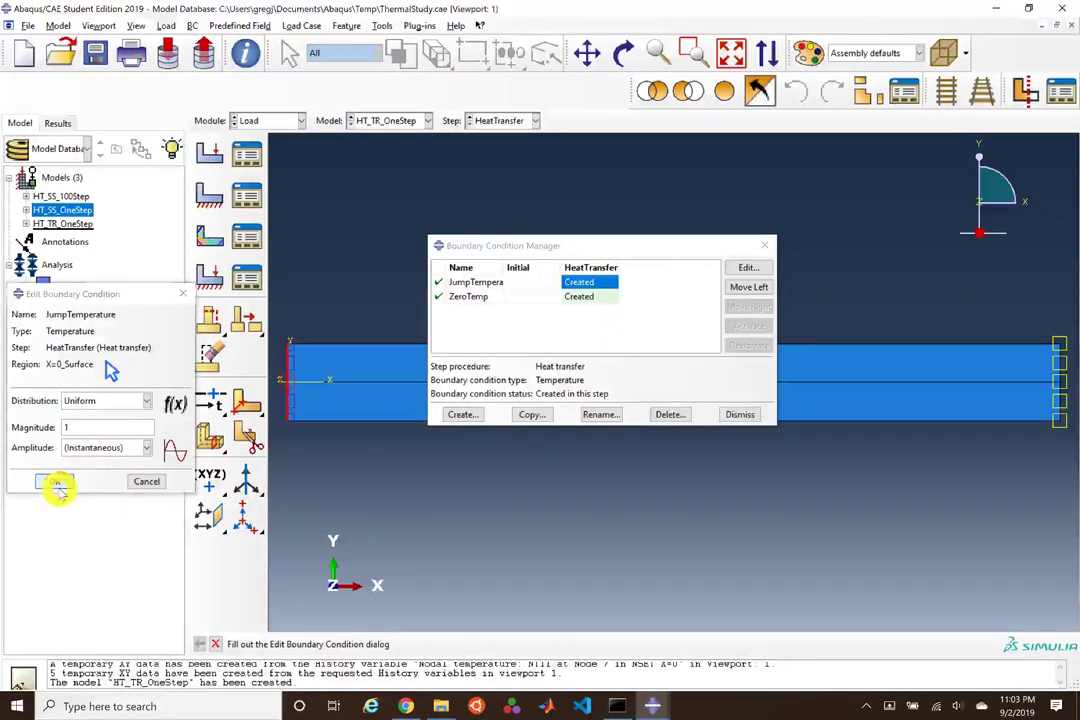
Step: Accept the JumpTemperature boundary condition with its instantaneous amplitude and create a full analysis job named HT_TR_OneStep for the HT_TR_OneStep model
click(48, 484)
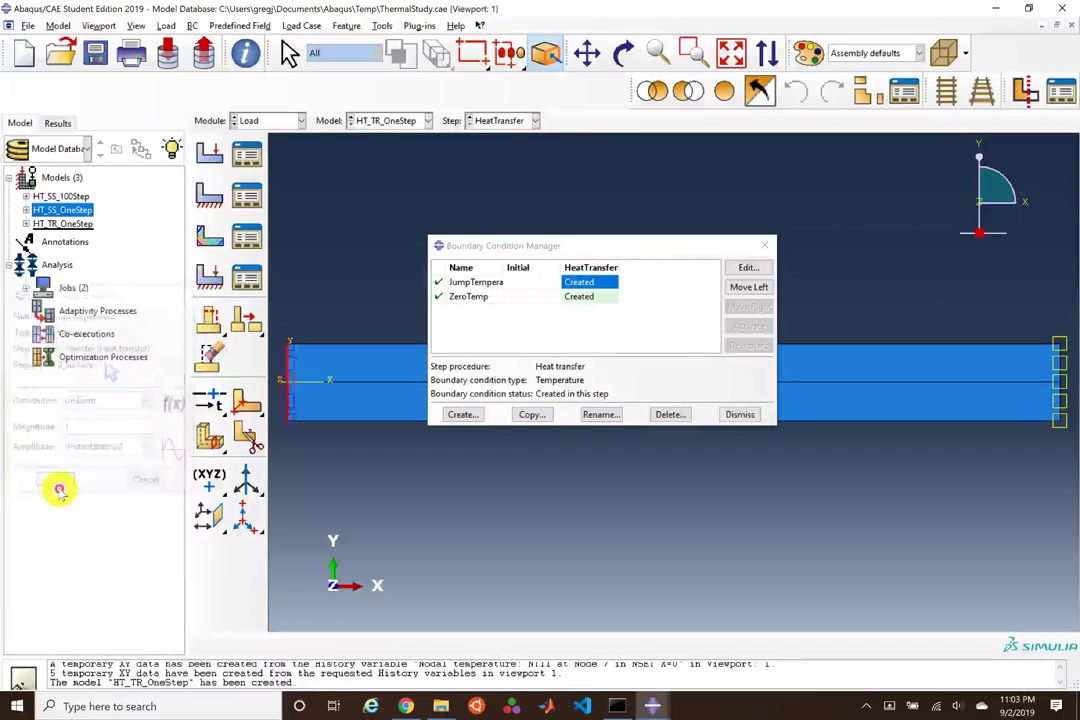
click(285, 120)
click(254, 247)
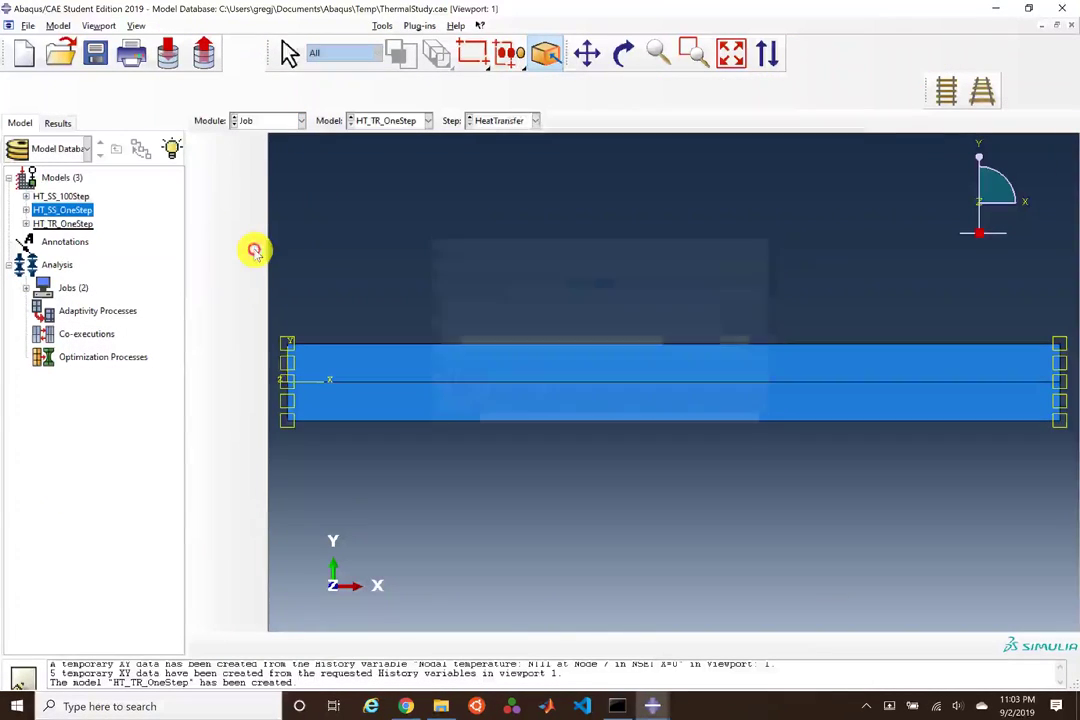
click(521, 279)
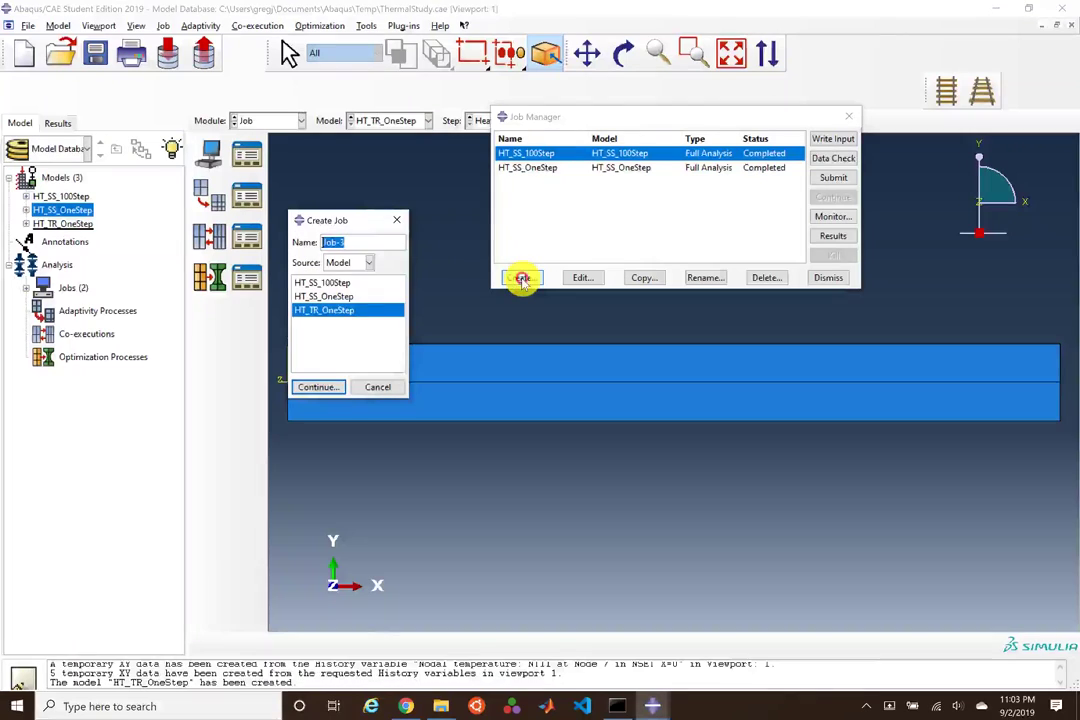
text(HT_TR)
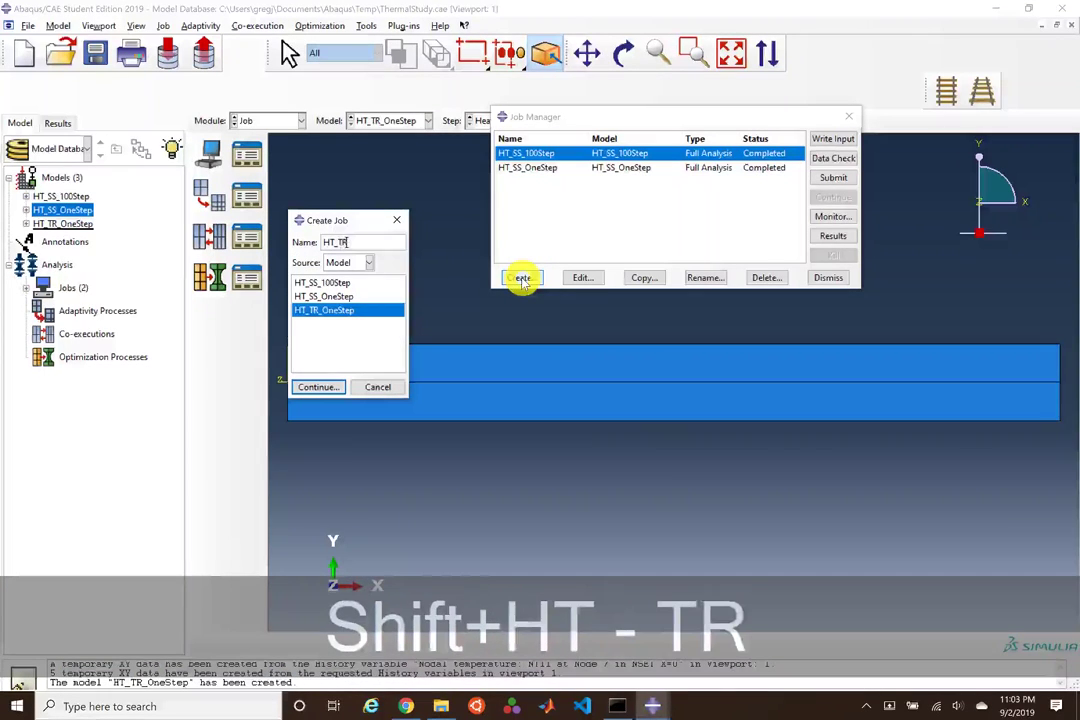
text(_OneStep)
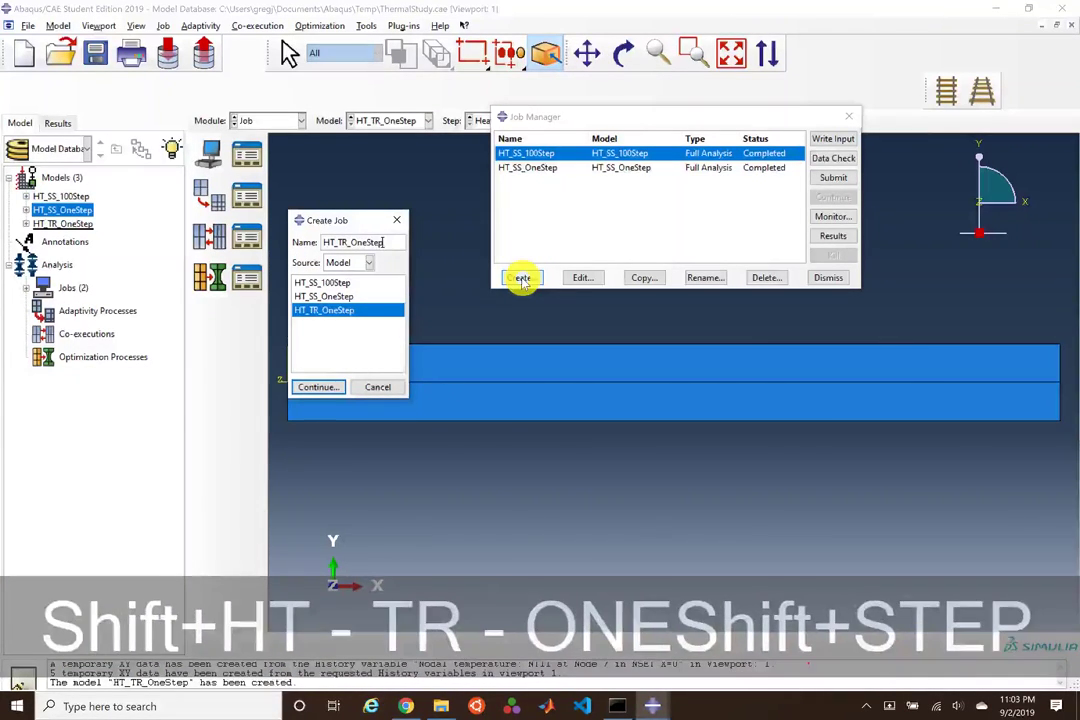
key(Return)
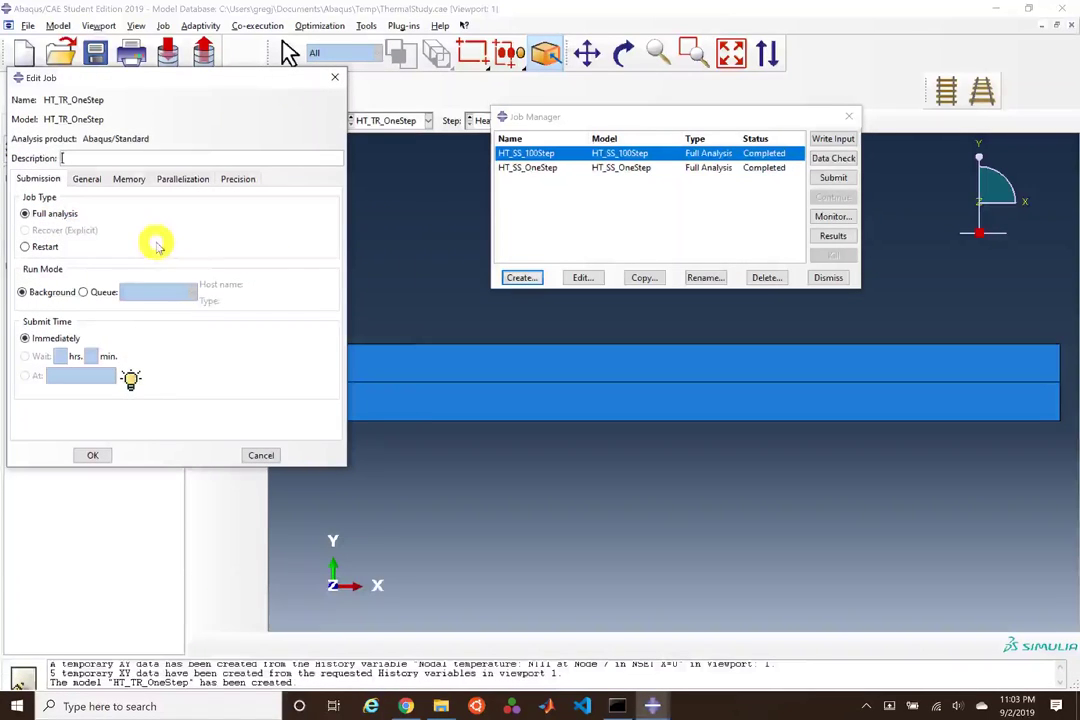
click(91, 455)
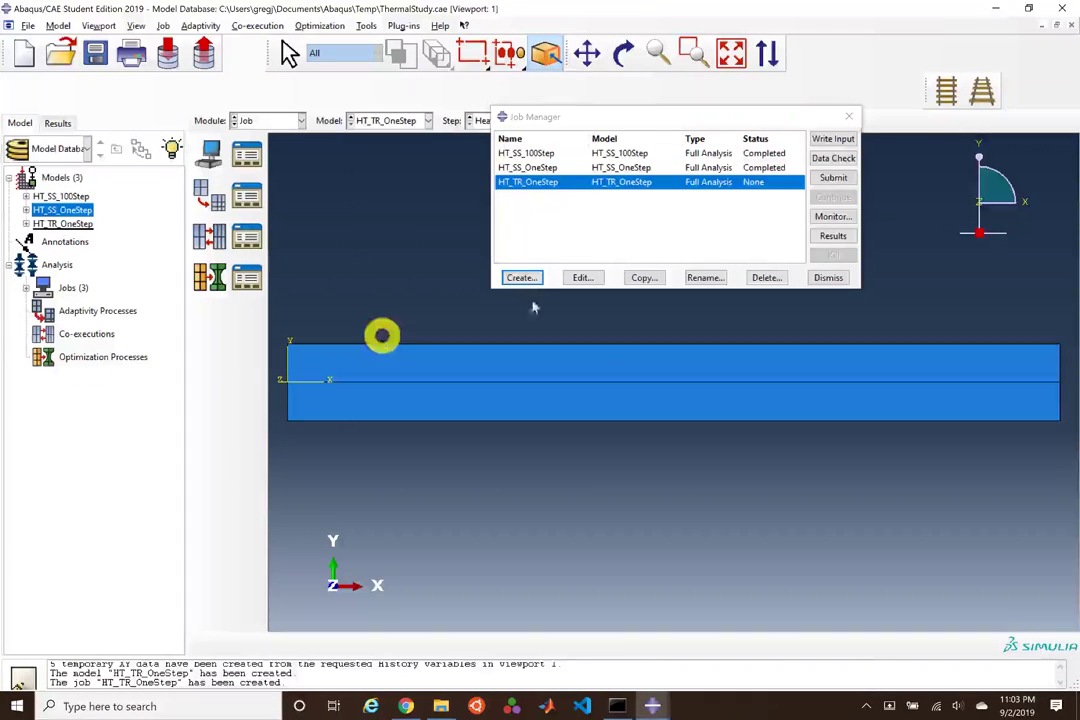
Step: Run a data check on the HT_TR_OneStep job and review its warnings and log in the job monitor
click(833, 158)
click(827, 215)
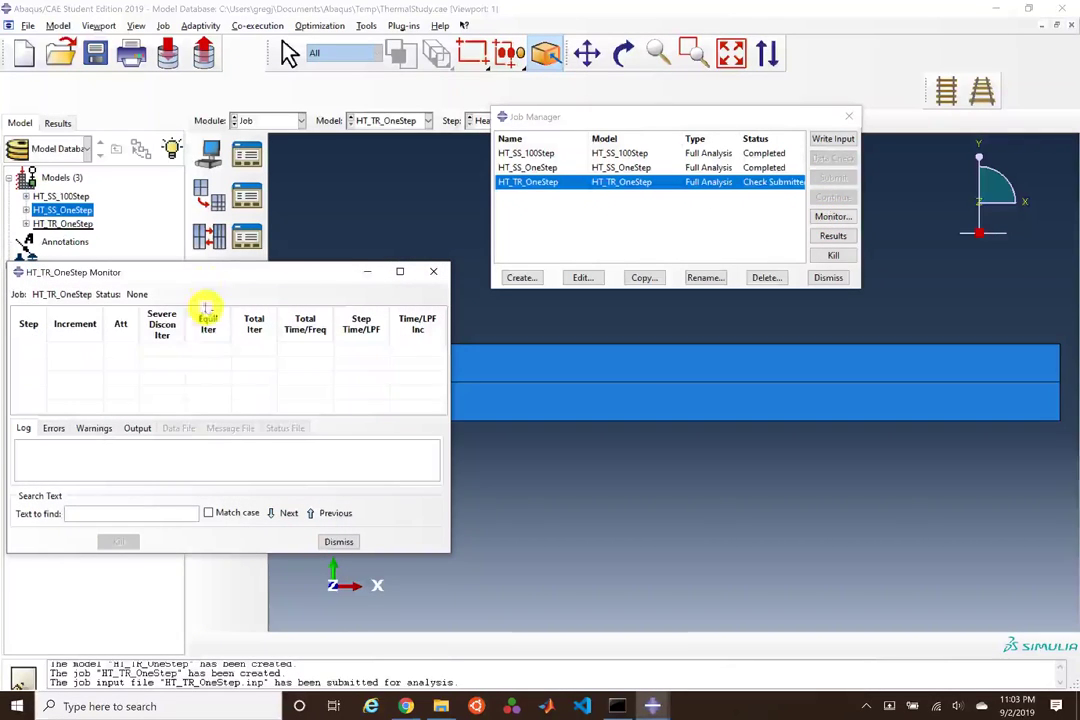
drag(206, 264, 186, 147)
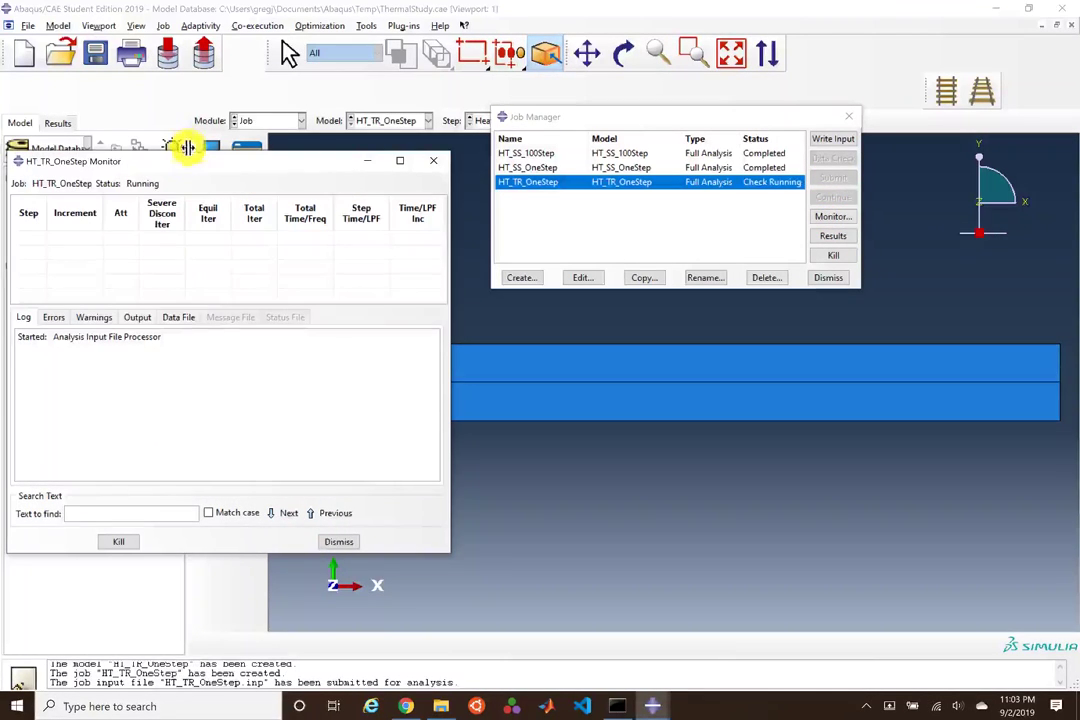
click(93, 318)
click(25, 318)
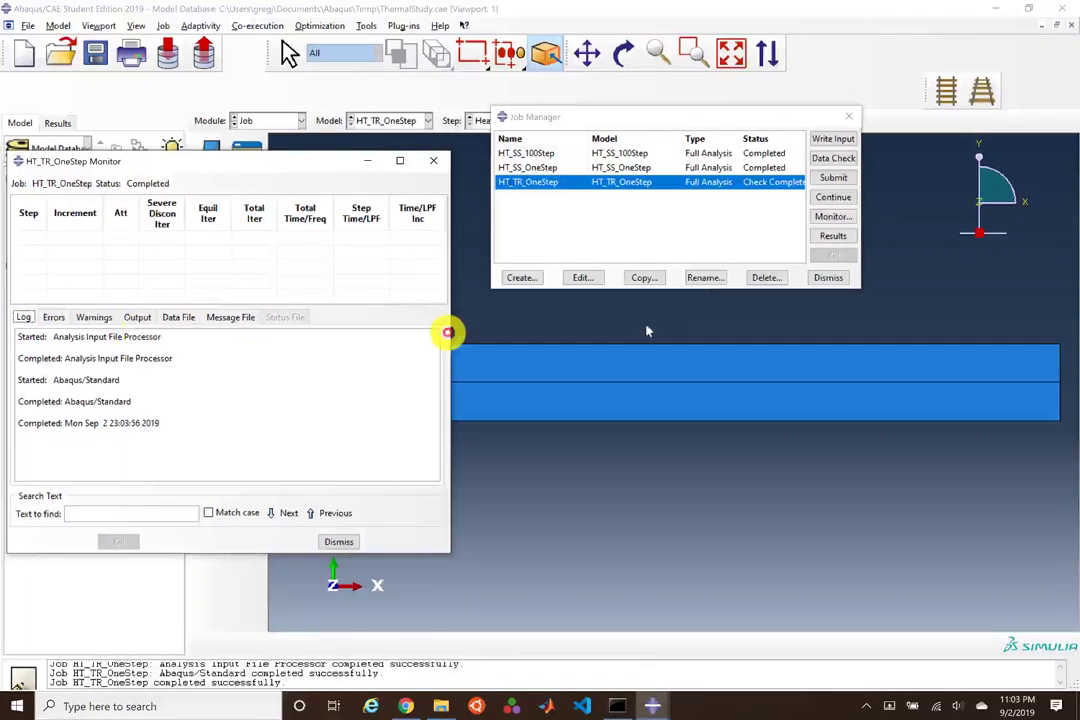
Step: Continue the checked HT_TR_OneStep job through the full analysis, monitor its progress, and open its results
click(843, 198)
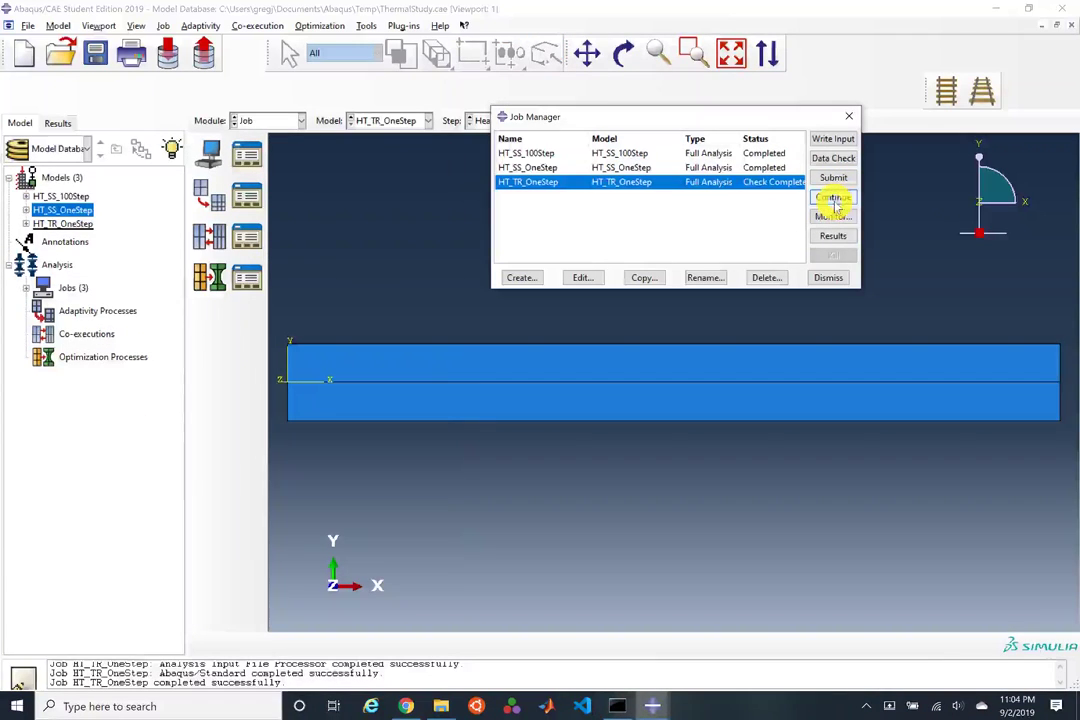
click(818, 216)
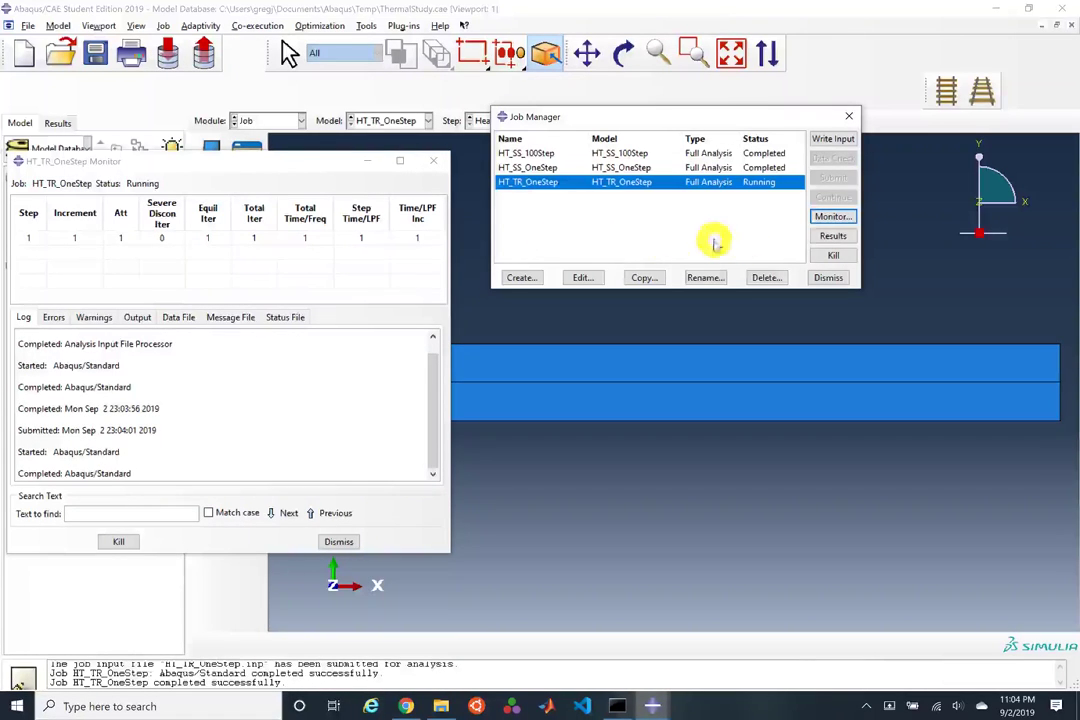
click(830, 238)
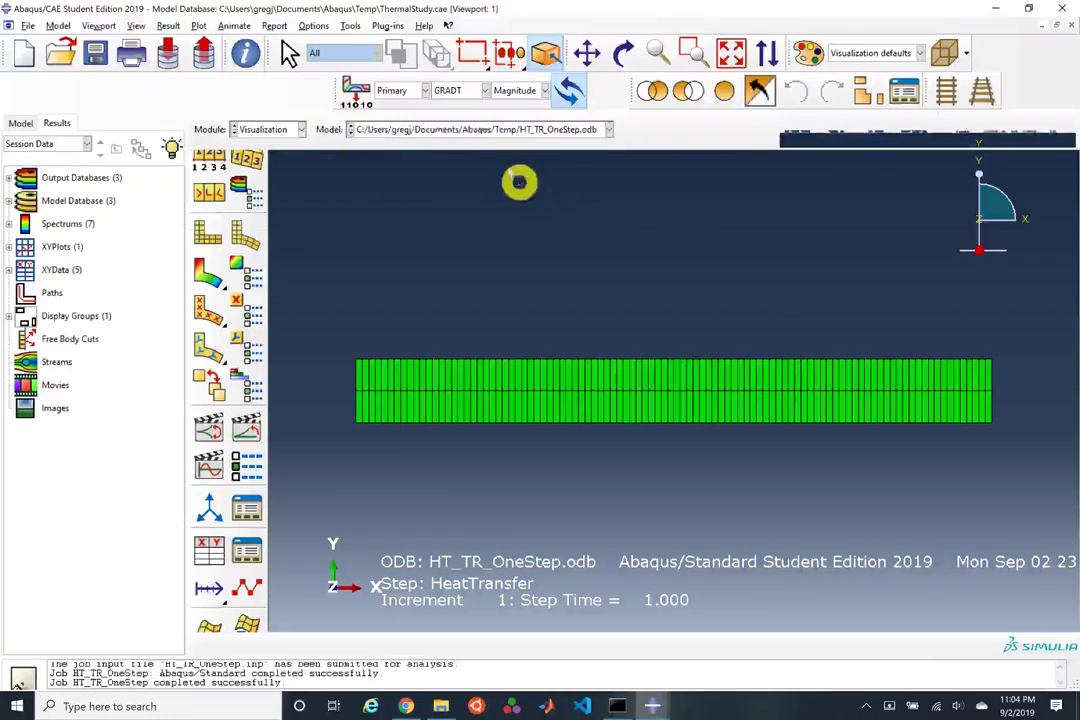
Step: Plot the nodal temperature NT11 contours on the bar and show the legend in the viewport annotations
click(472, 90)
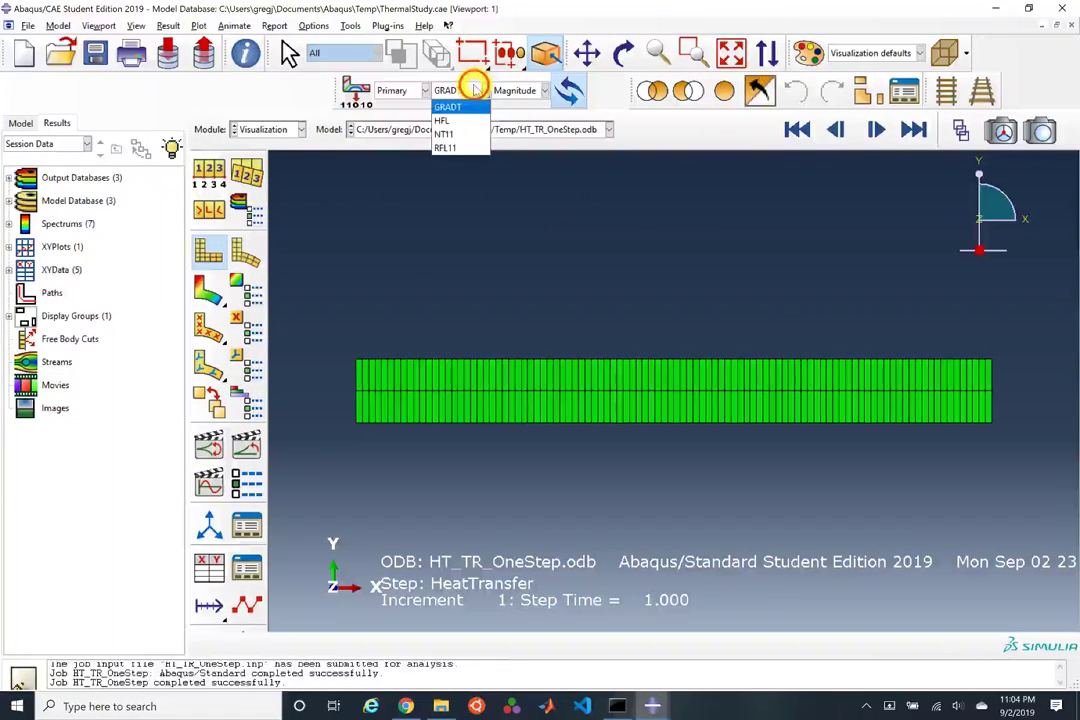
click(448, 133)
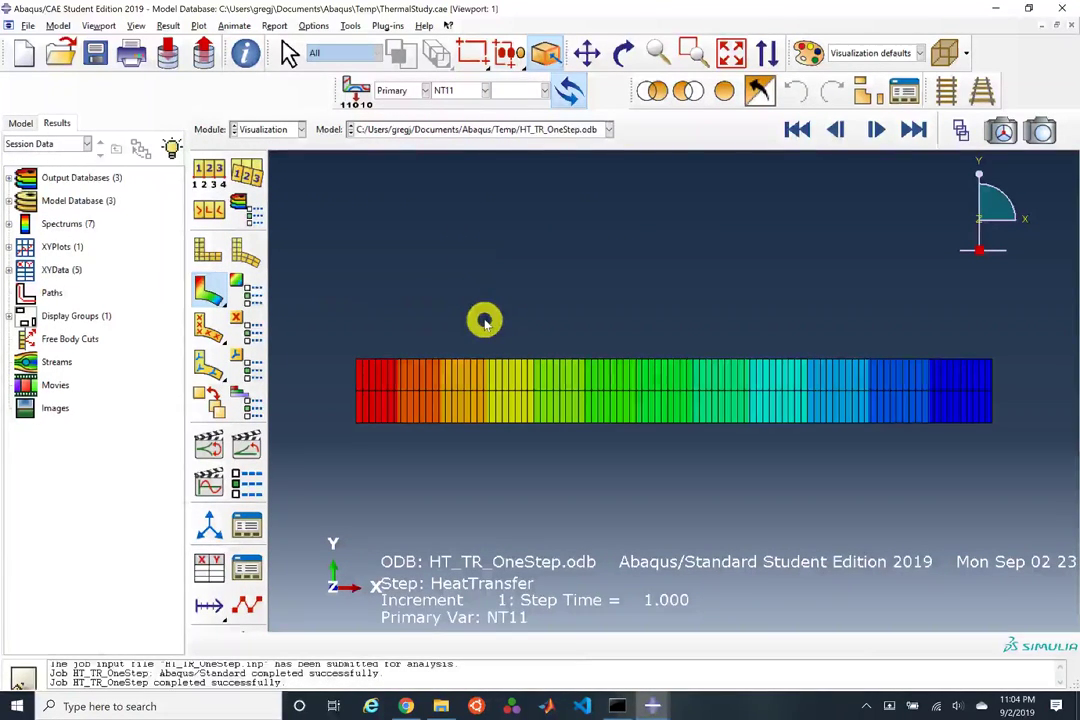
click(99, 26)
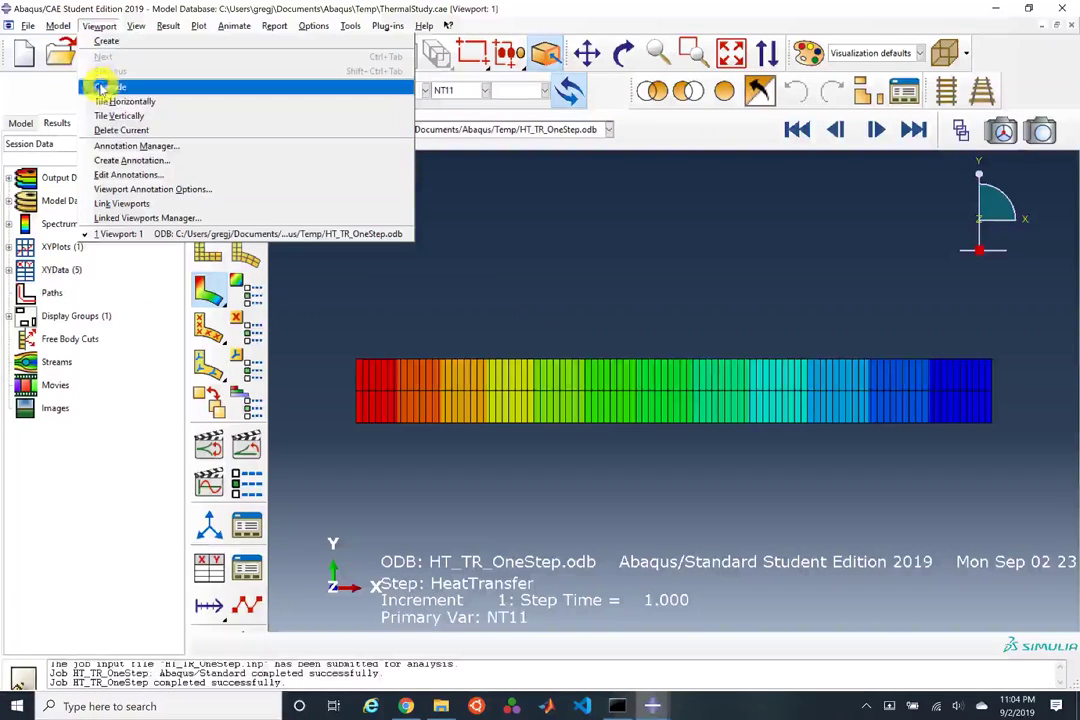
click(122, 189)
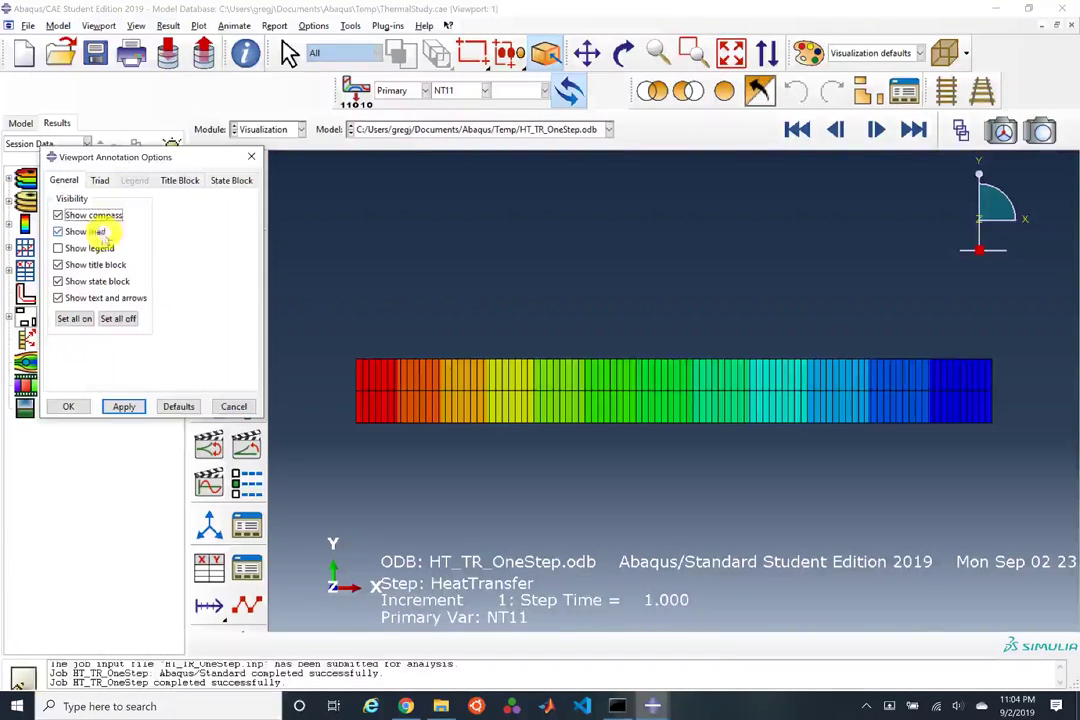
click(90, 248)
click(124, 406)
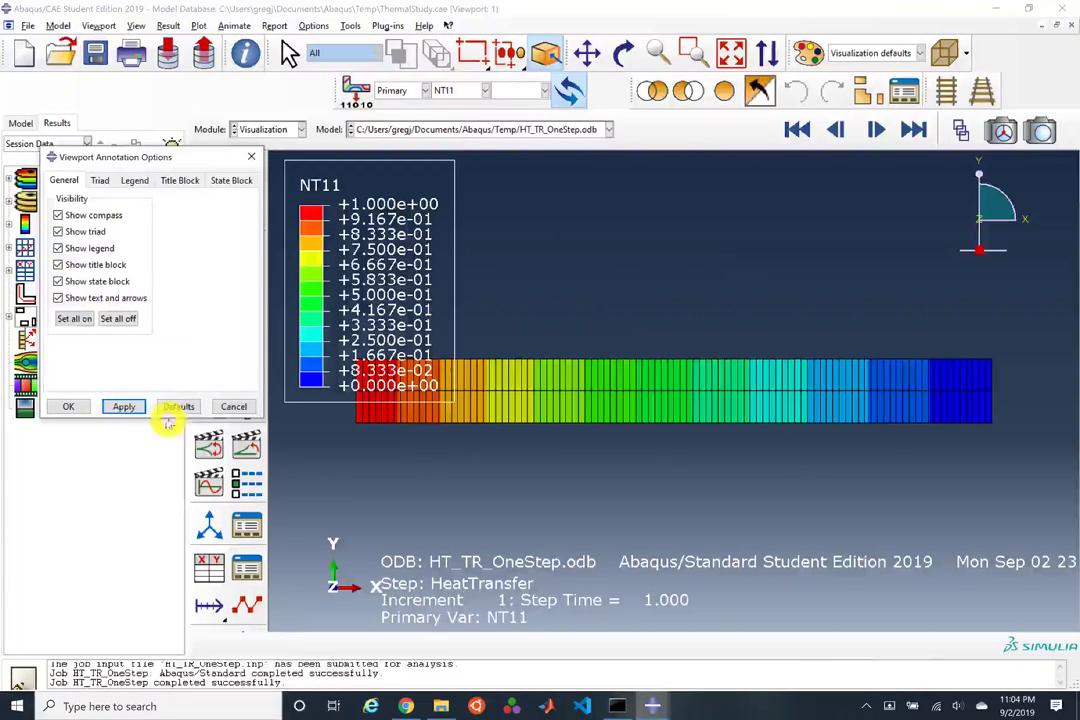
click(76, 406)
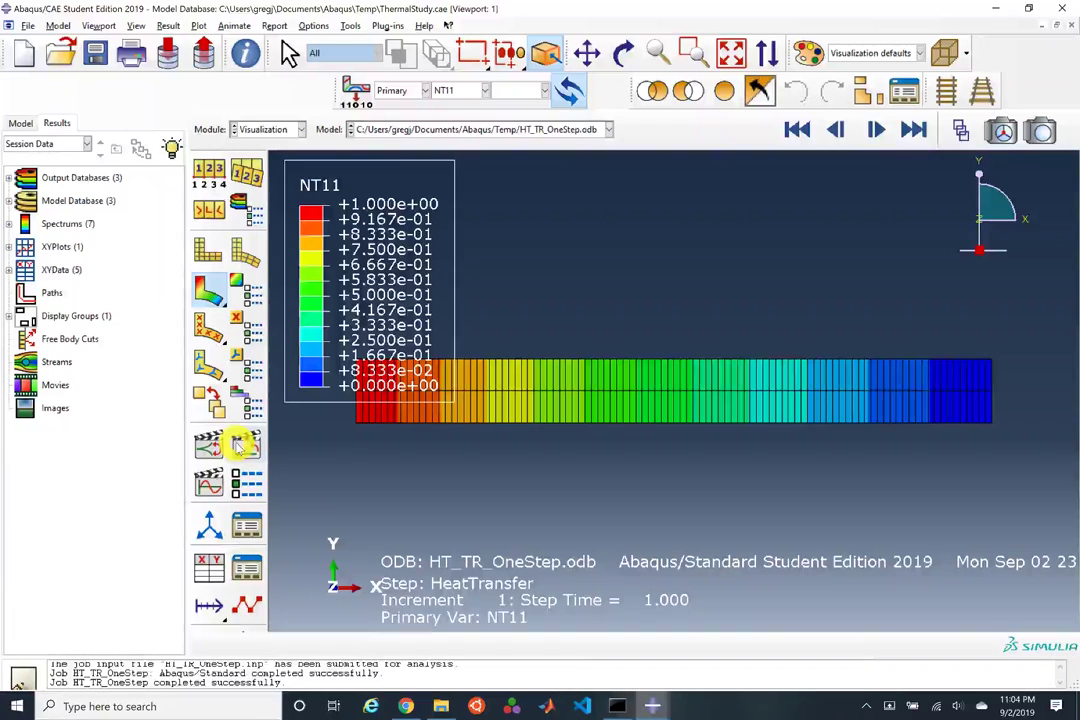
Step: Delete all the existing temporary nodal temperature XY data from the current session
click(212, 572)
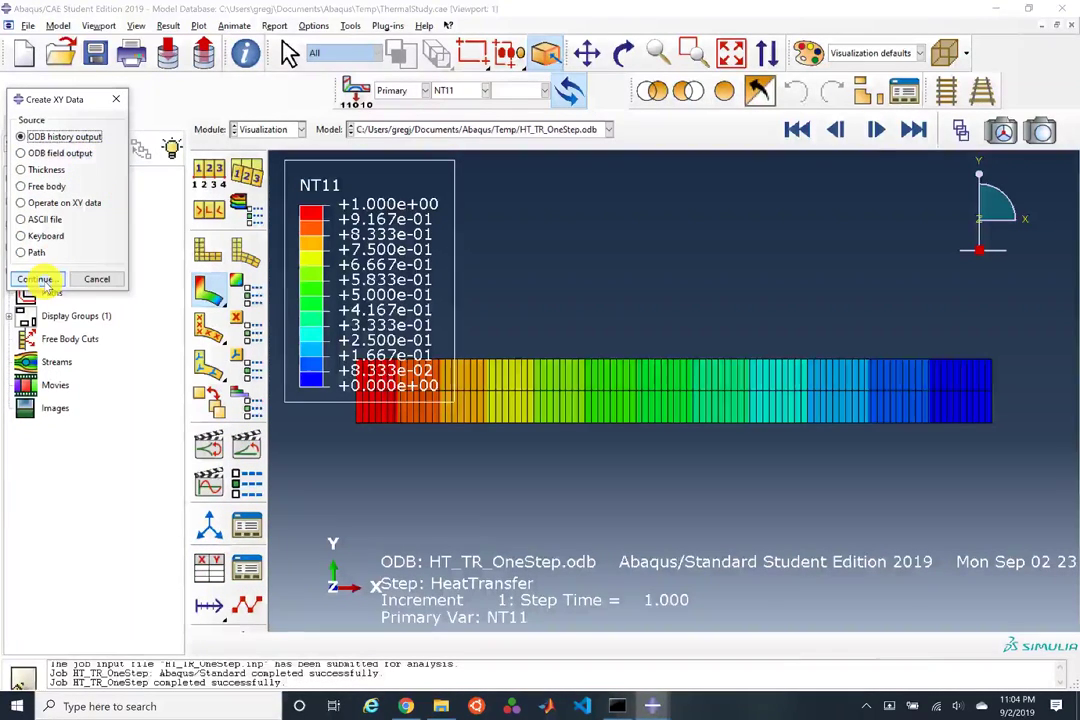
click(250, 570)
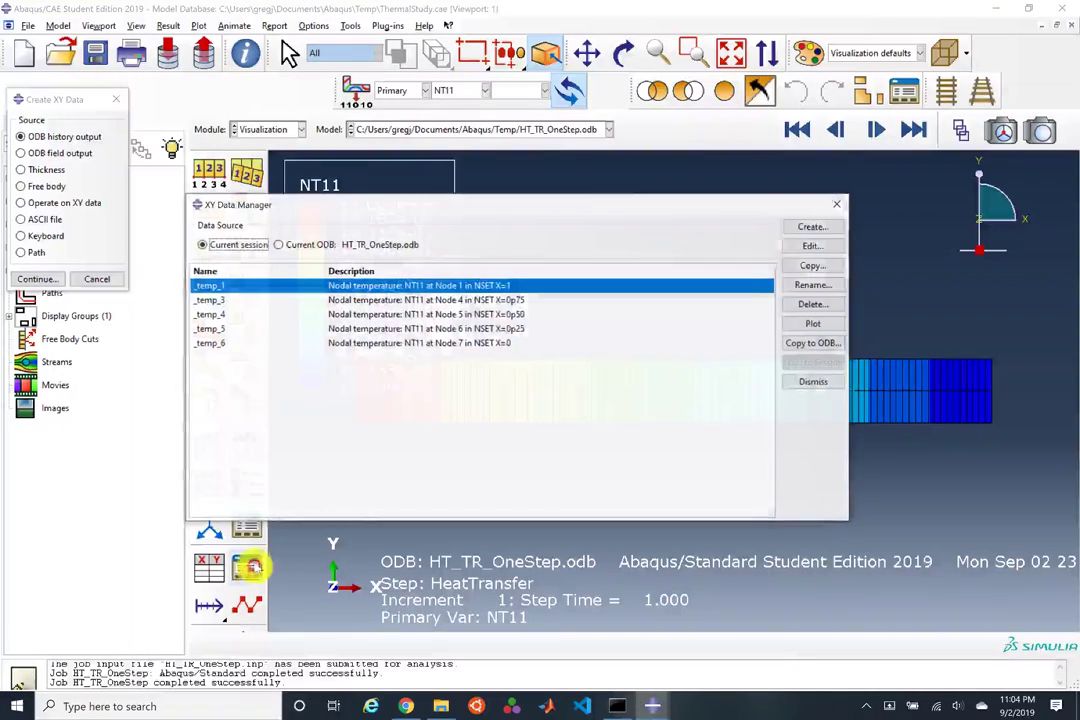
shift+click(458, 342)
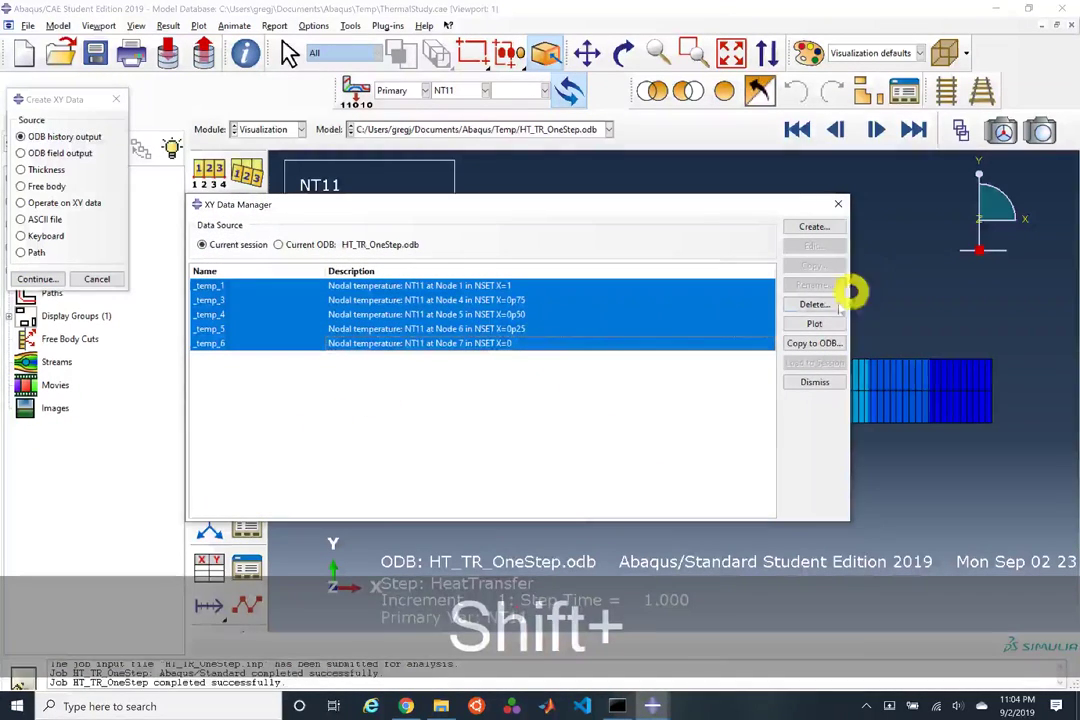
click(815, 303)
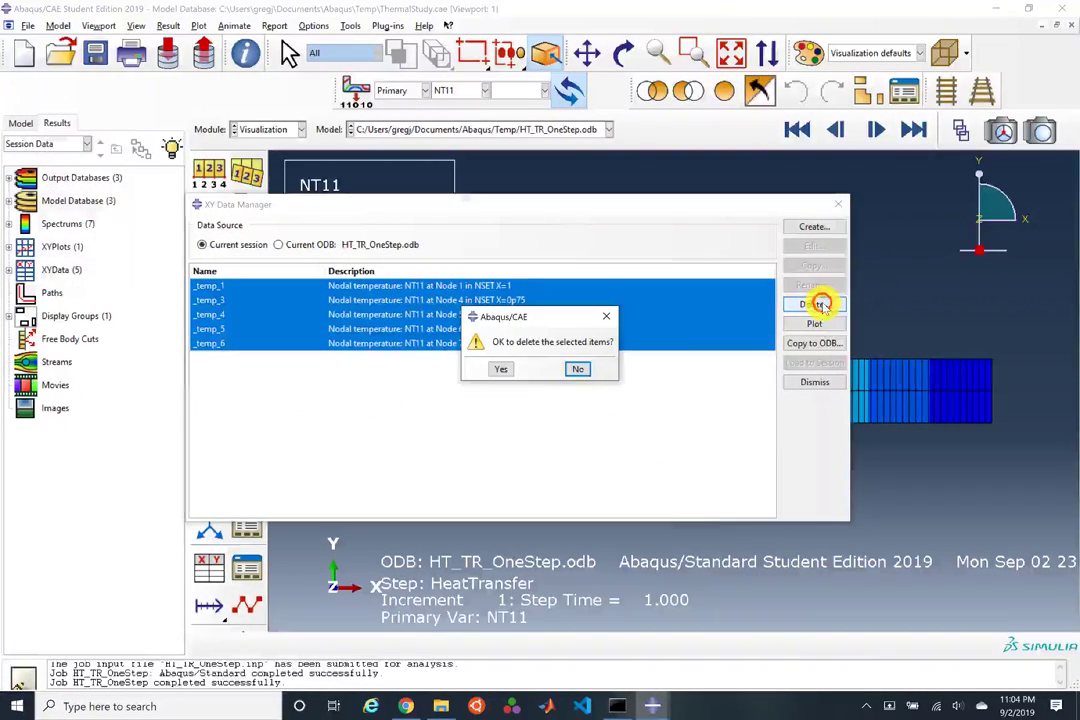
click(501, 366)
Step: Plot the NT11 nodal temperature histories at X=1, X=0p75, X=0p50, X=0p25 and X=0 from the ODB history output
click(812, 228)
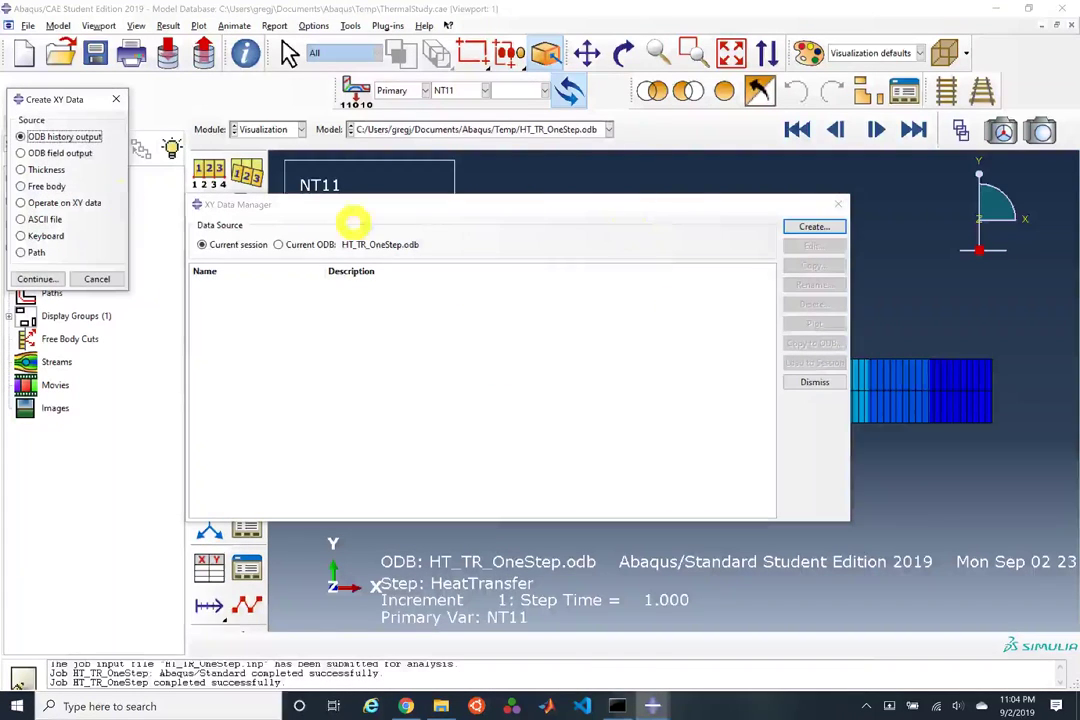
click(32, 279)
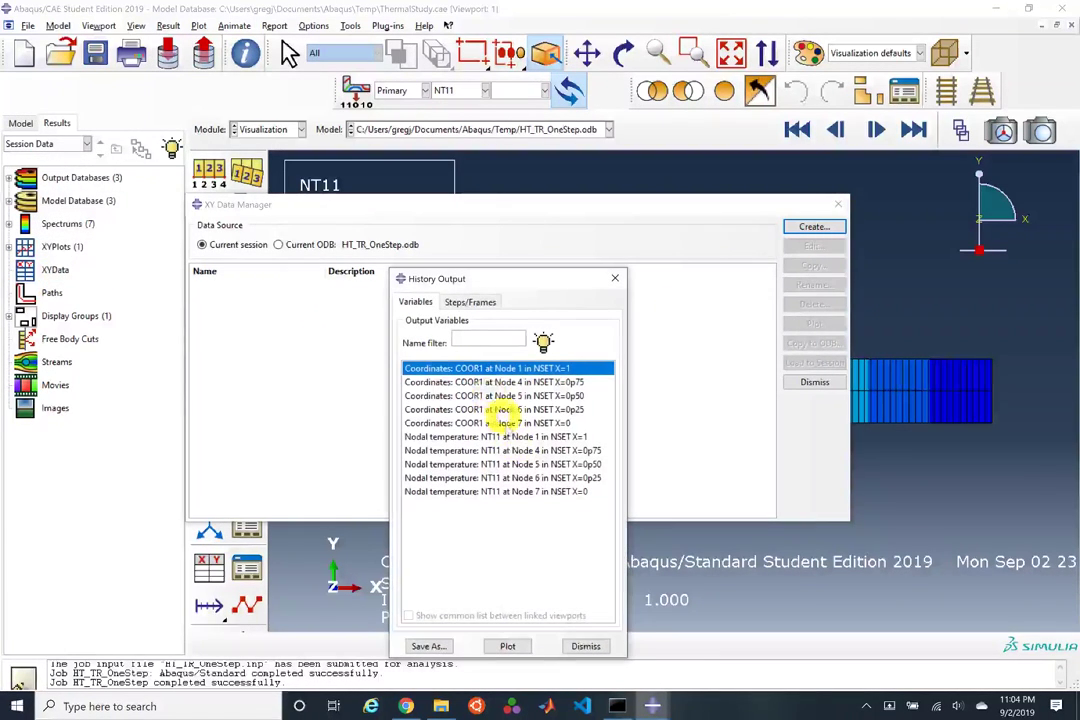
click(540, 492)
ctrl+drag(540, 480, 482, 441)
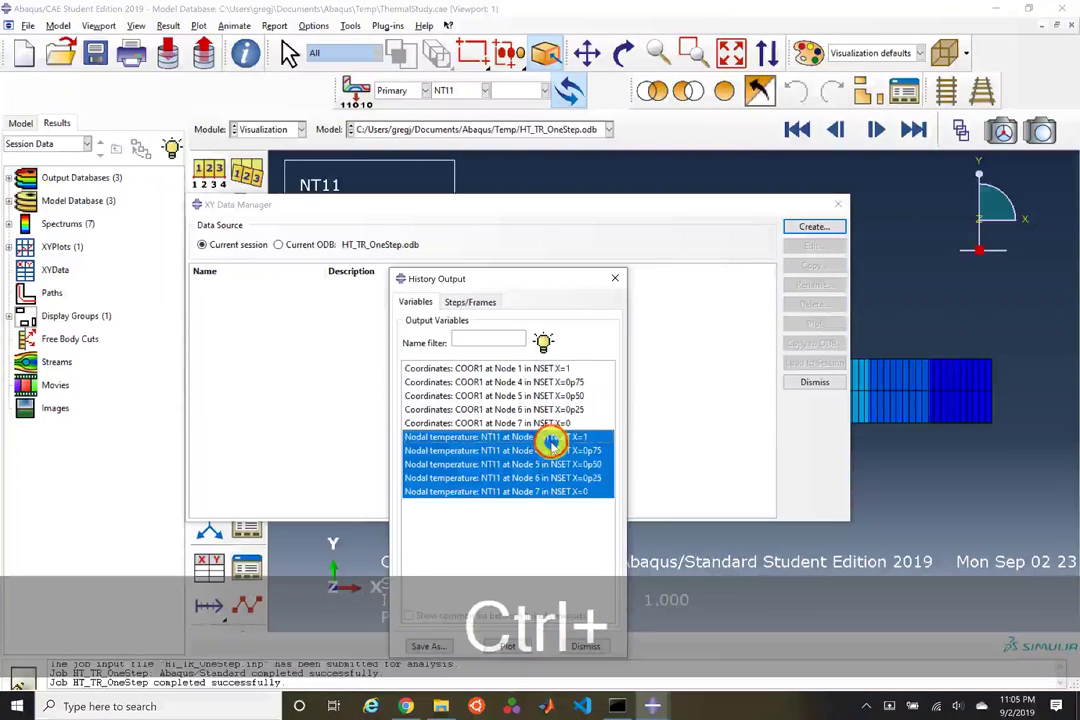
click(500, 647)
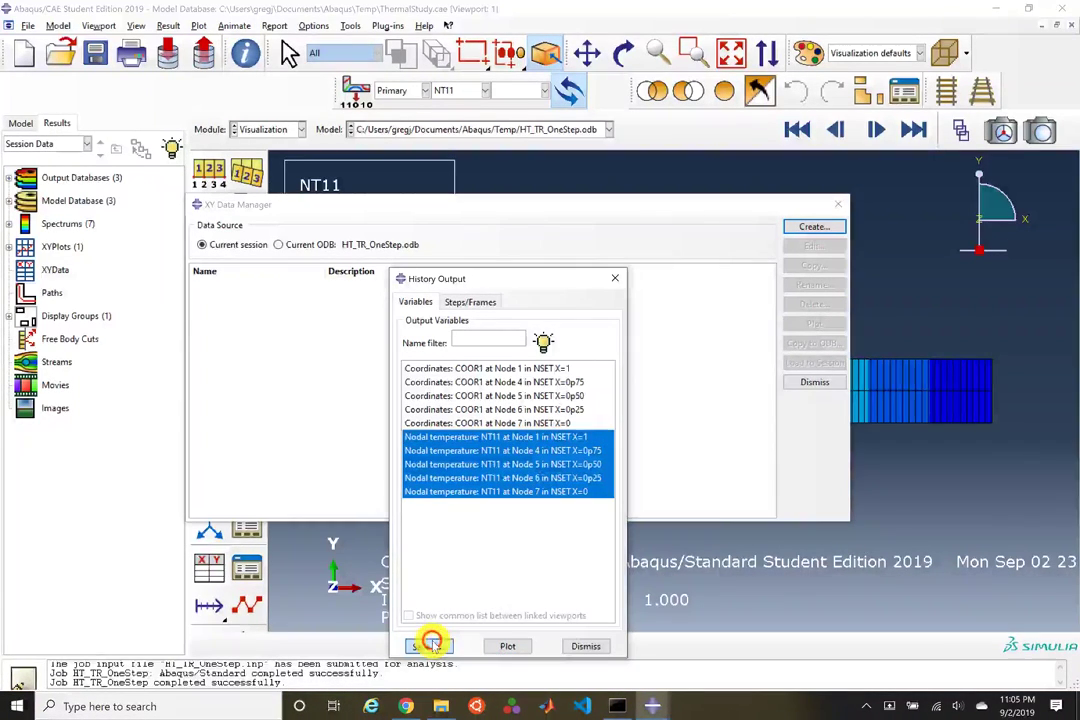
click(491, 646)
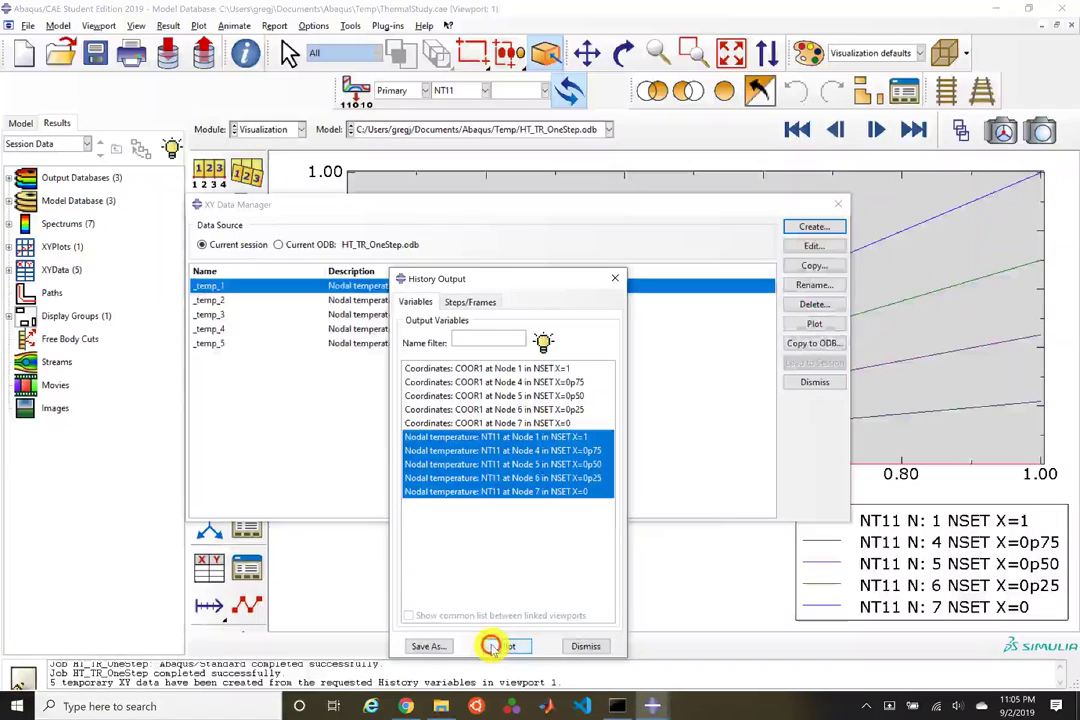
click(620, 287)
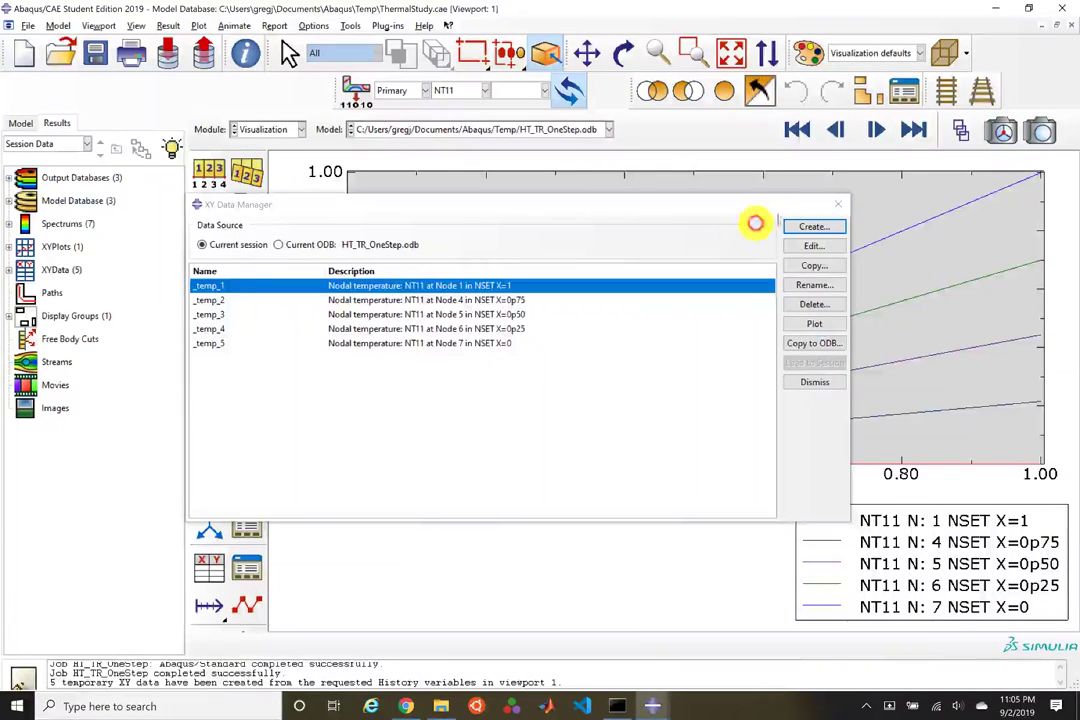
click(833, 204)
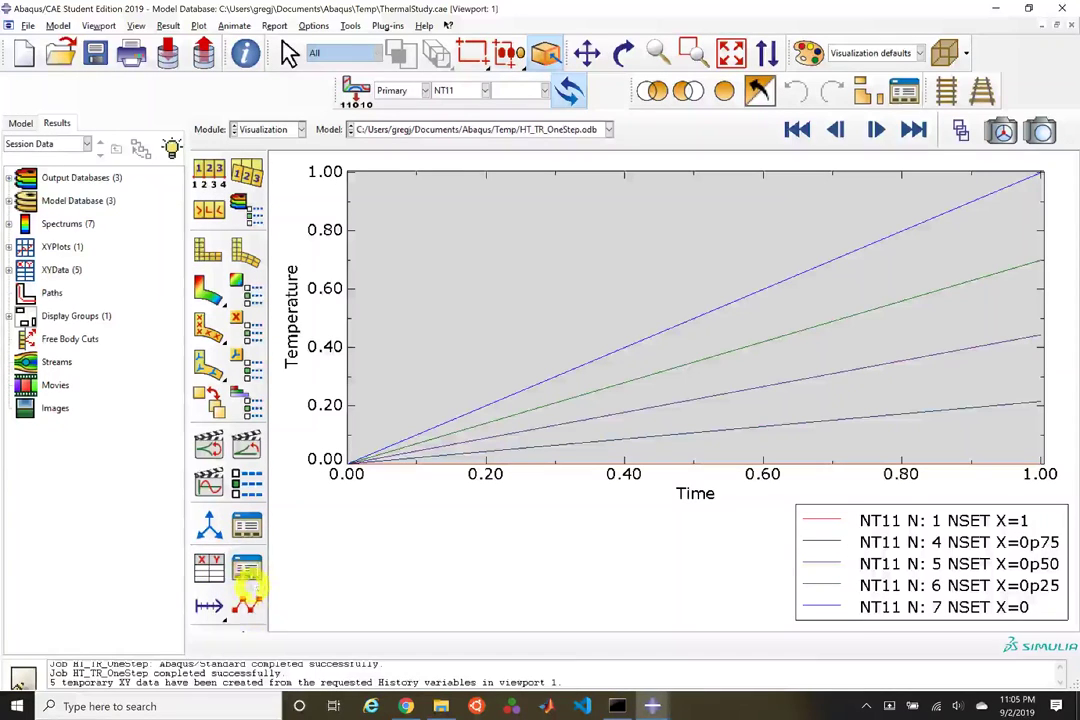
Step: Display the temperature curves for X=1 and X=0p75 as symbols only, with their lines hidden
click(247, 605)
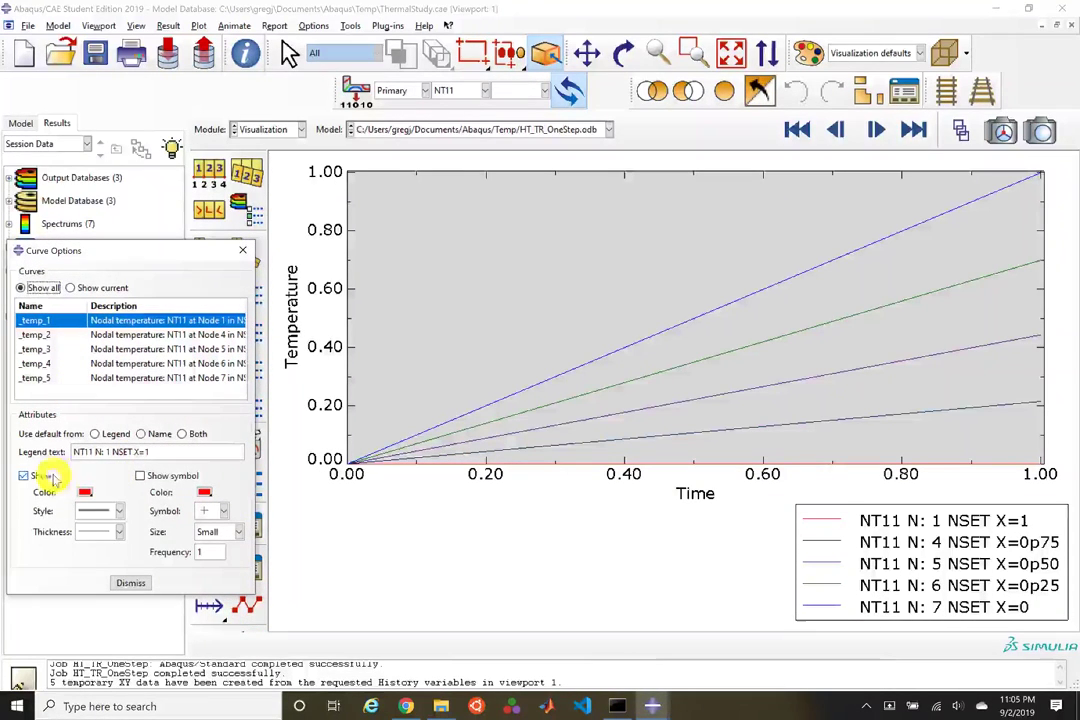
click(140, 475)
click(47, 474)
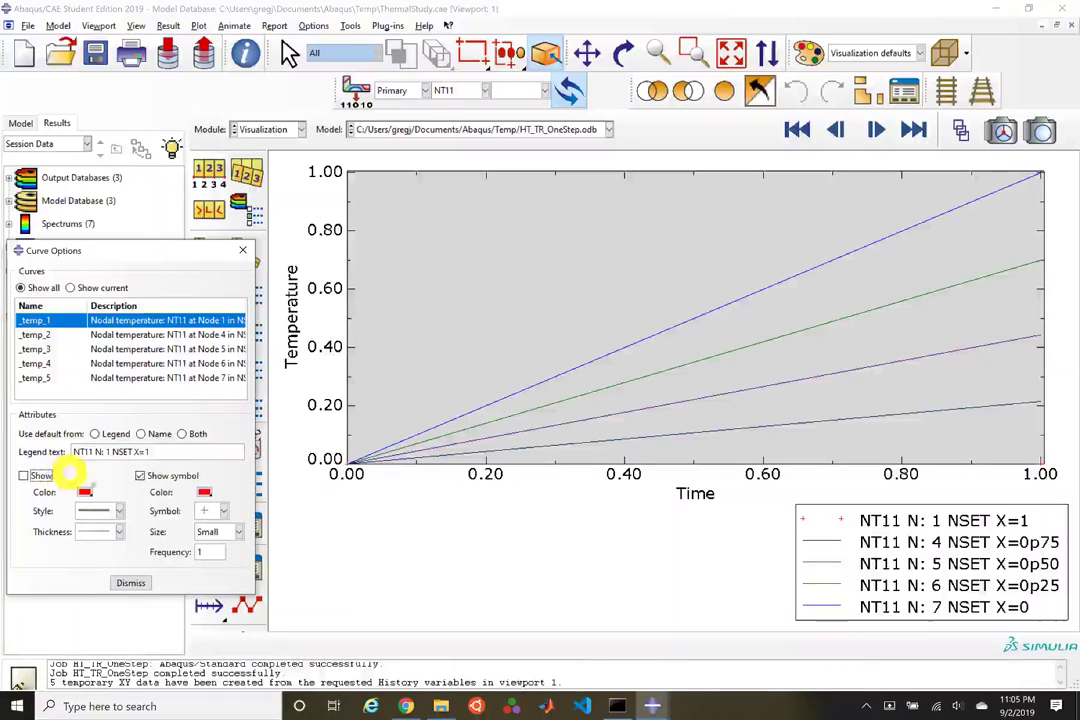
click(122, 335)
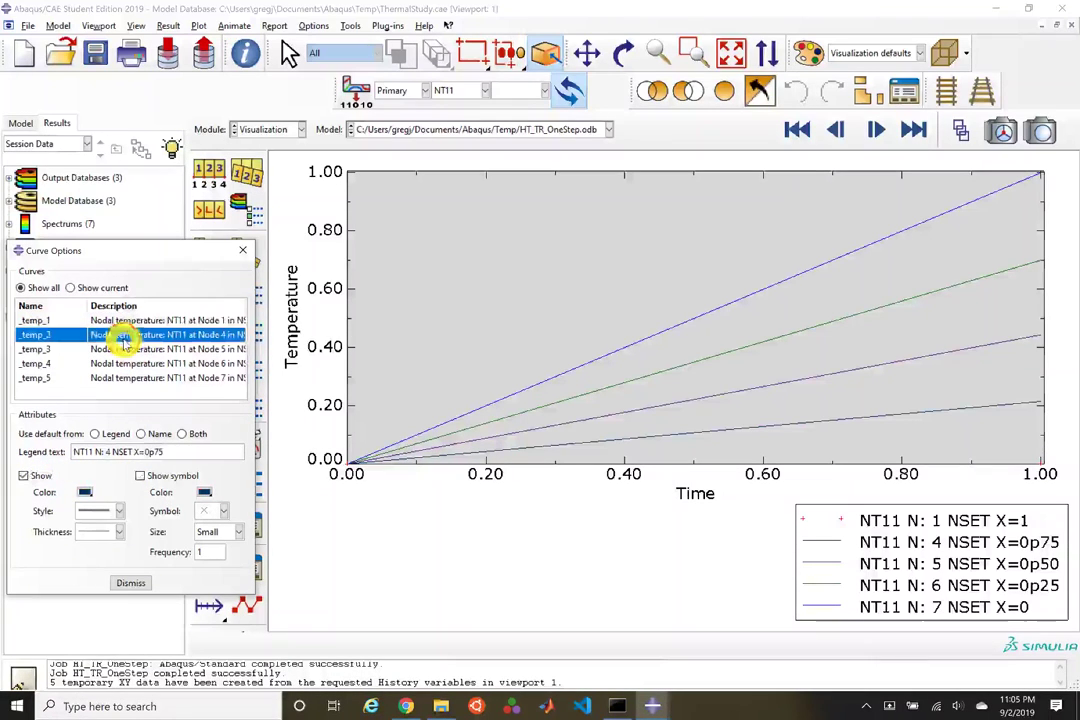
click(140, 475)
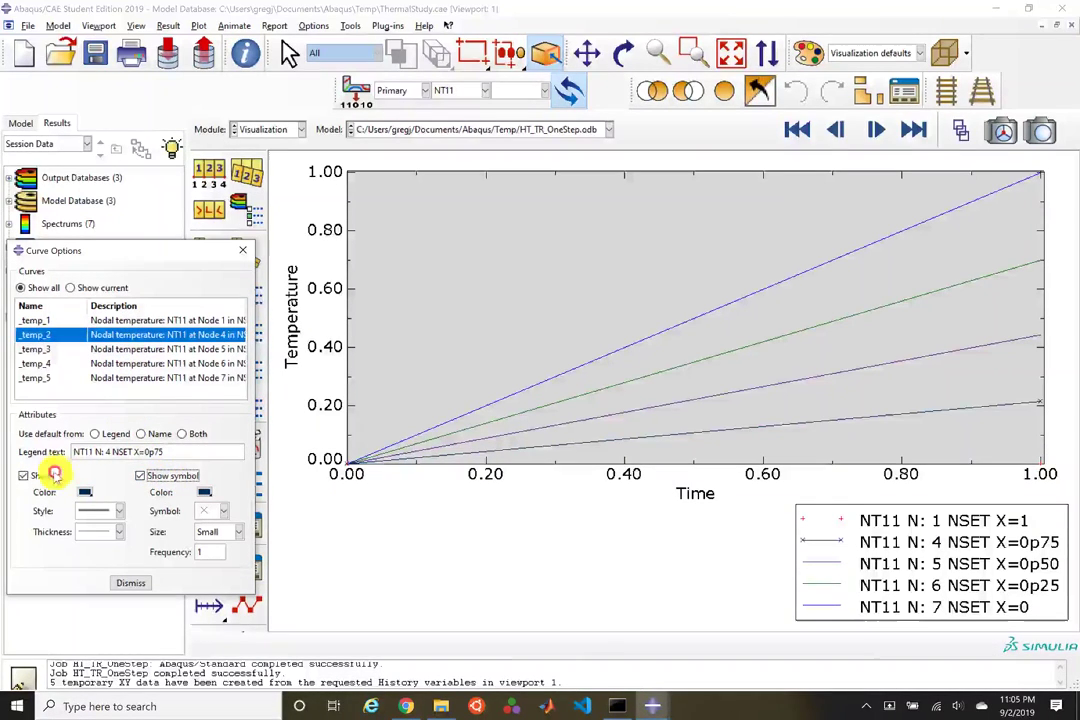
click(40, 475)
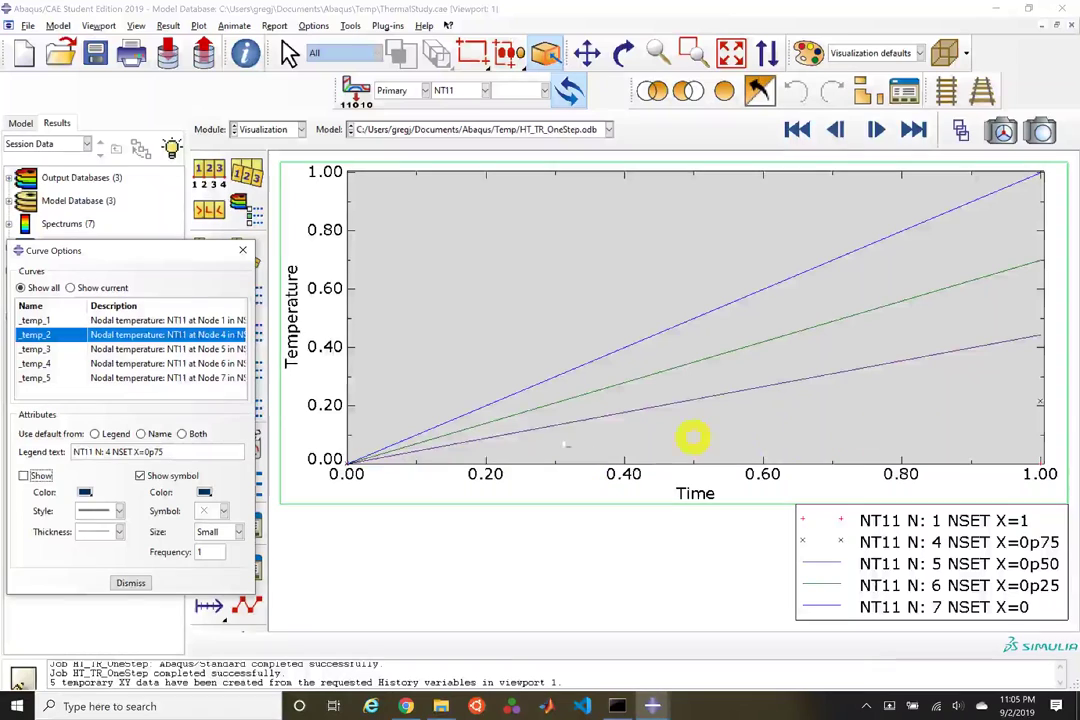
Step: Display the temperature curves for X=0p50, X=0p25 and X=0 as symbols only, with their lines hidden
click(50, 350)
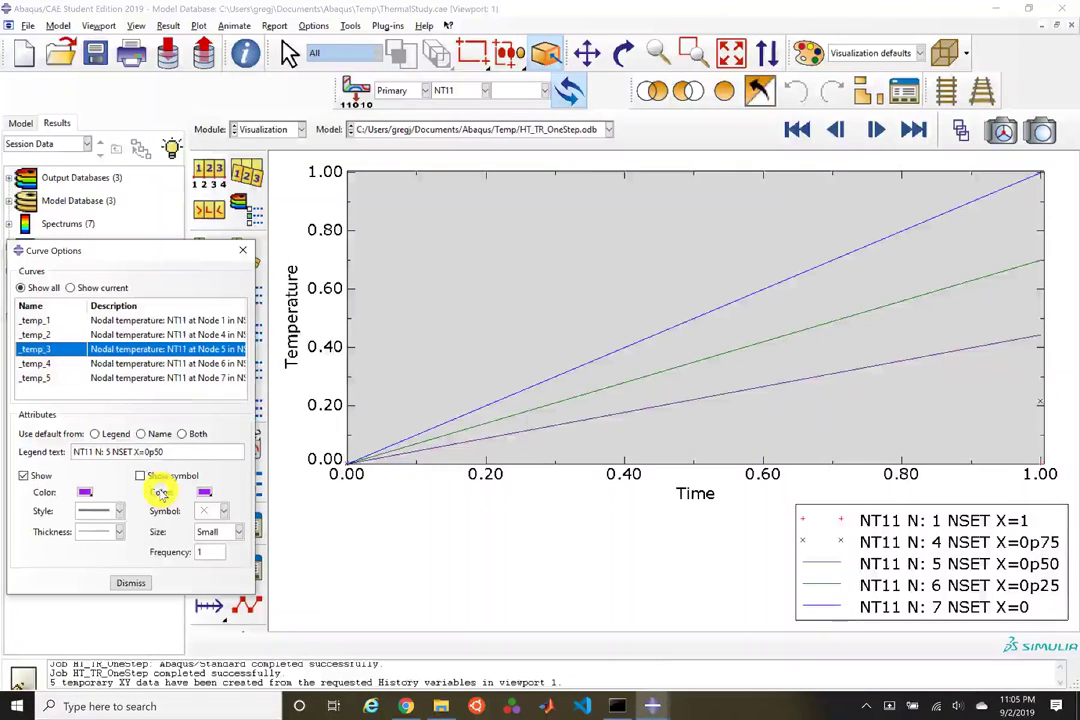
click(23, 476)
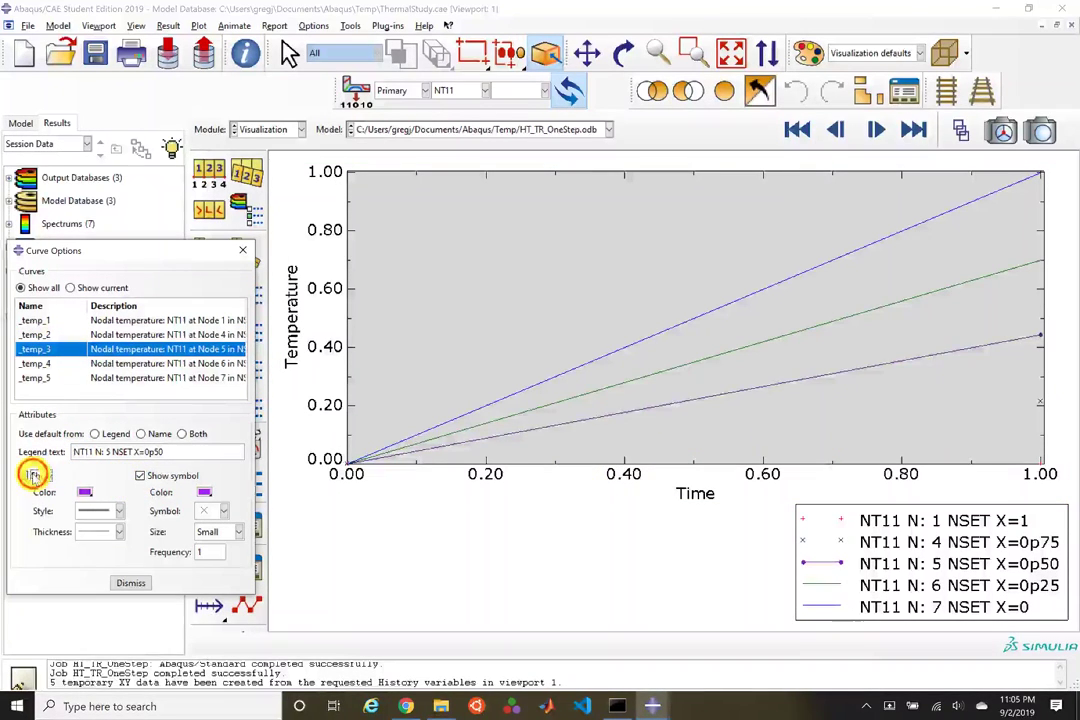
click(115, 365)
click(158, 478)
click(23, 476)
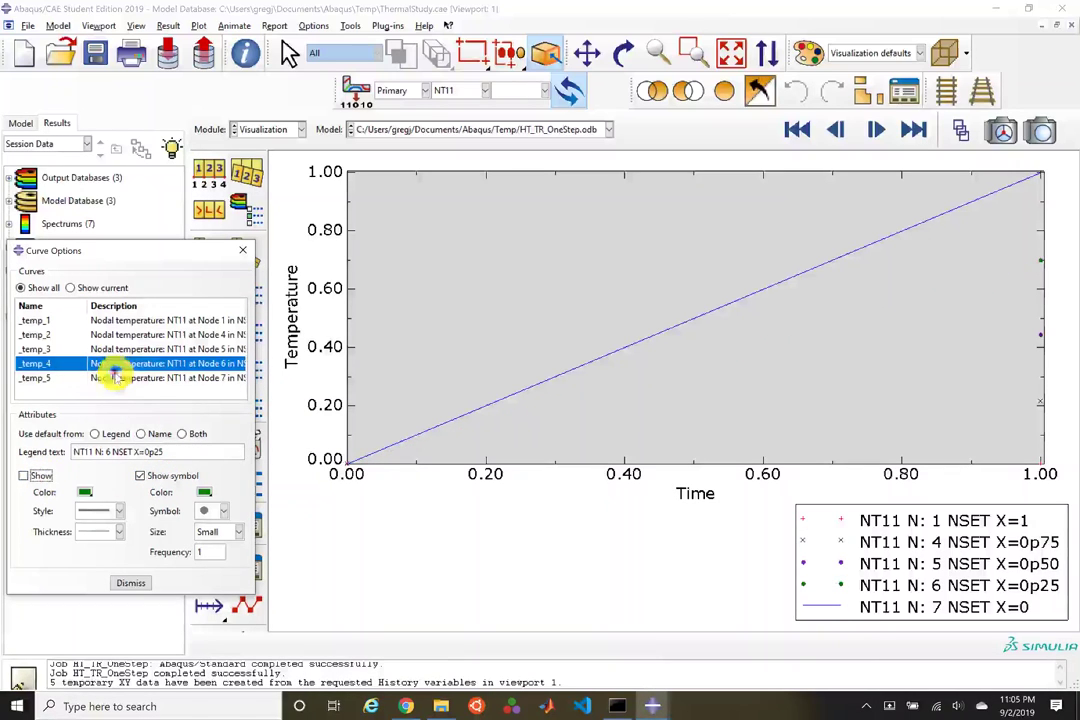
click(110, 380)
click(23, 476)
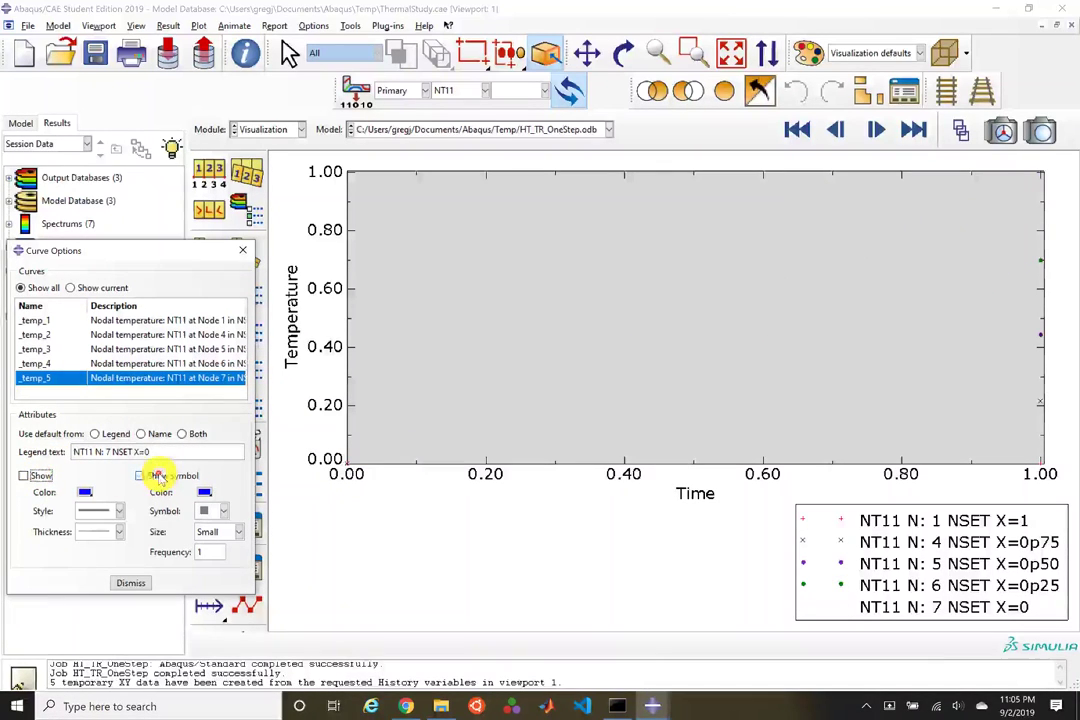
click(140, 476)
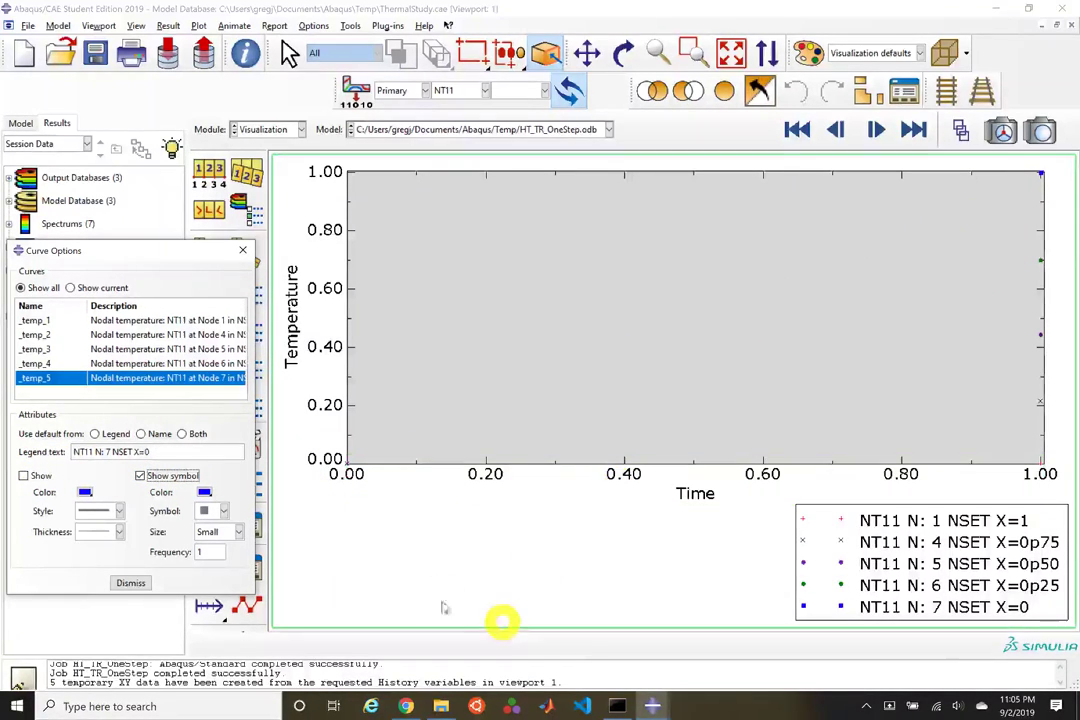
click(130, 582)
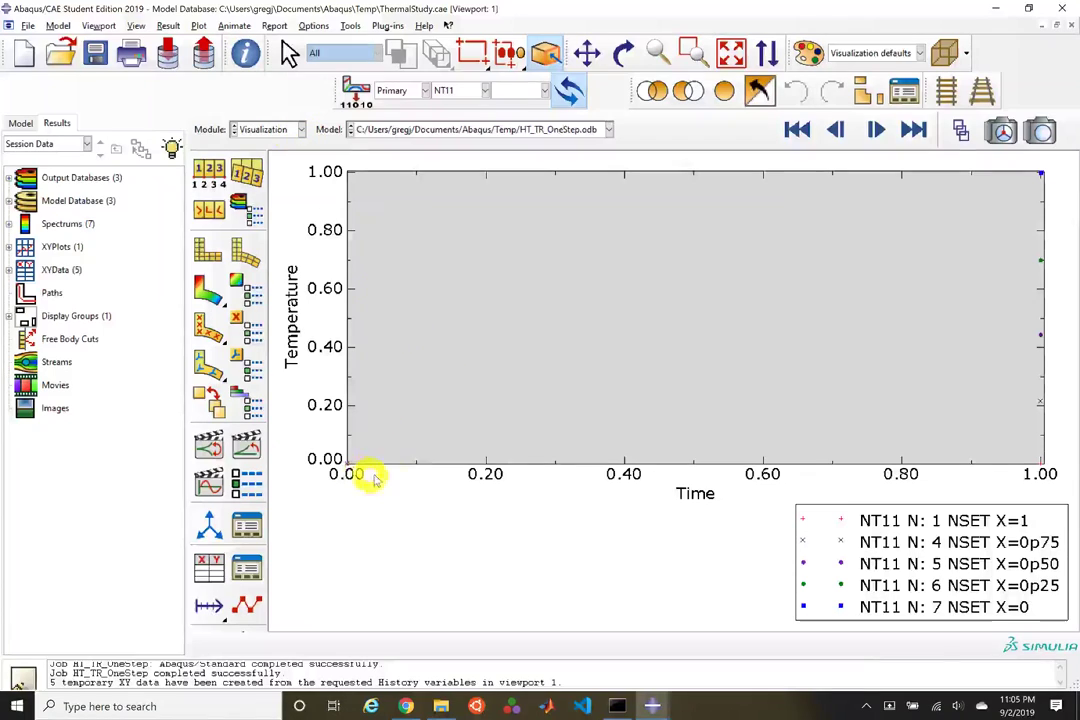
Step: Copy the model HT_TR_OneStep to a new model named HT_TR_100Step
click(279, 133)
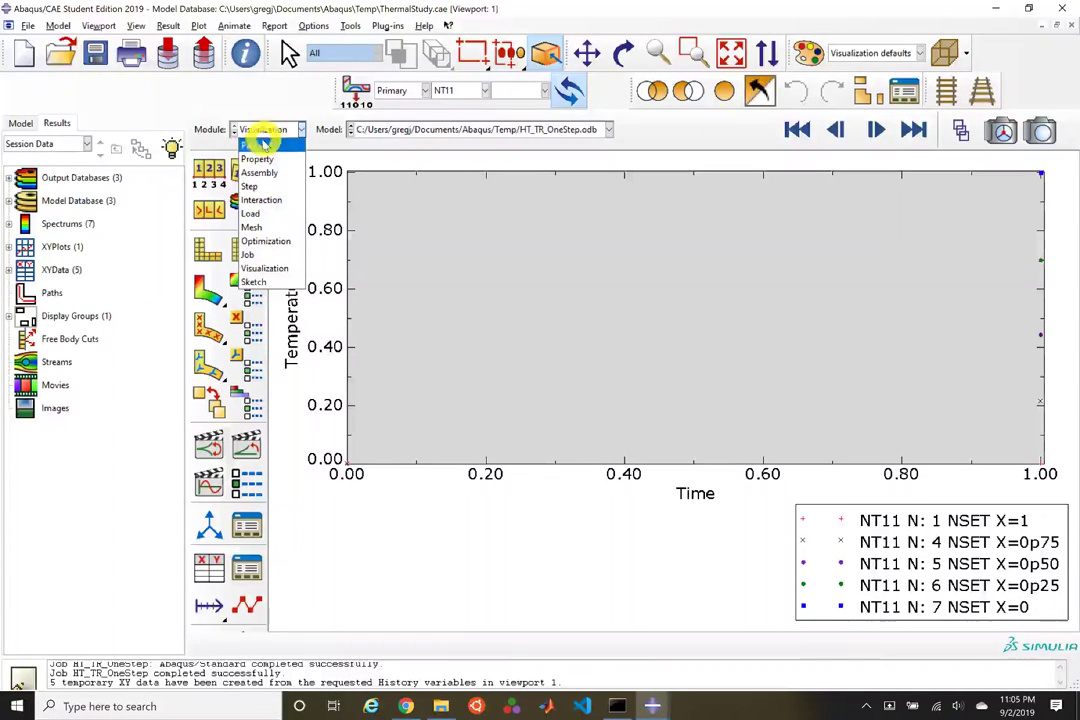
click(262, 145)
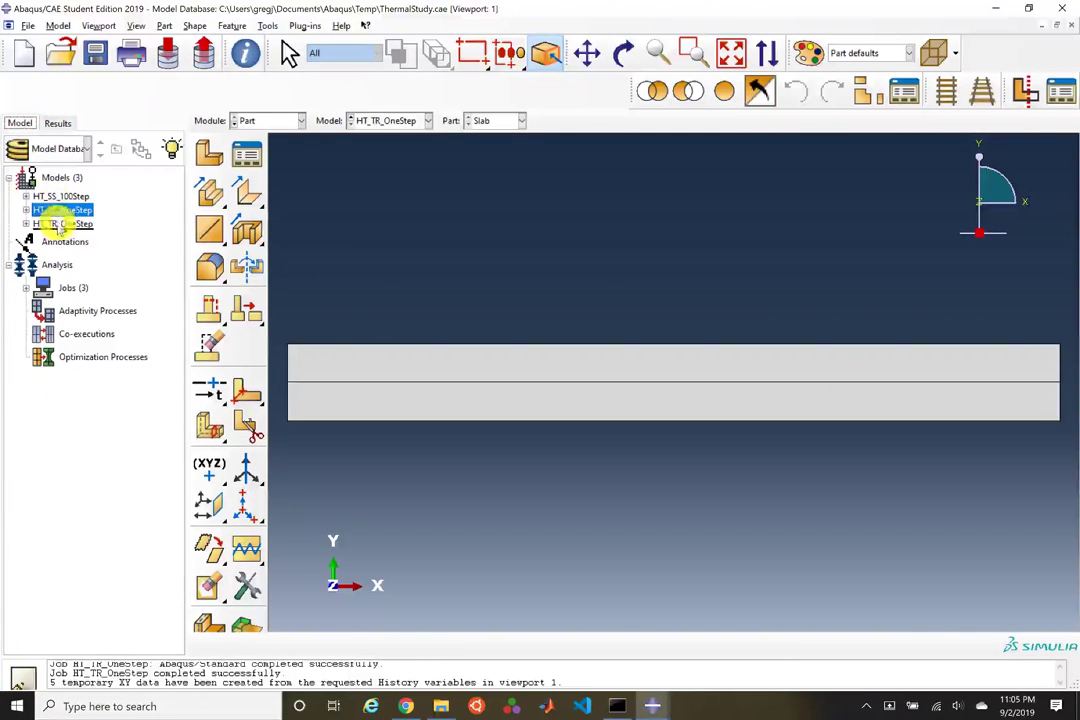
click(58, 223)
right_click(58, 226)
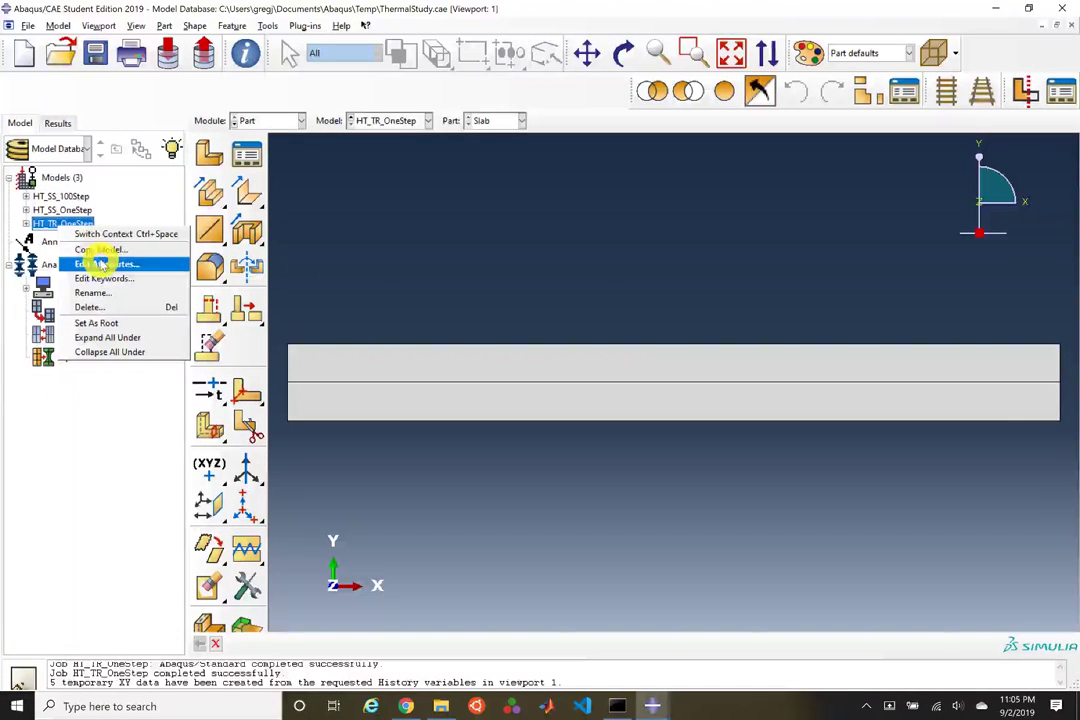
click(102, 250)
click(122, 322)
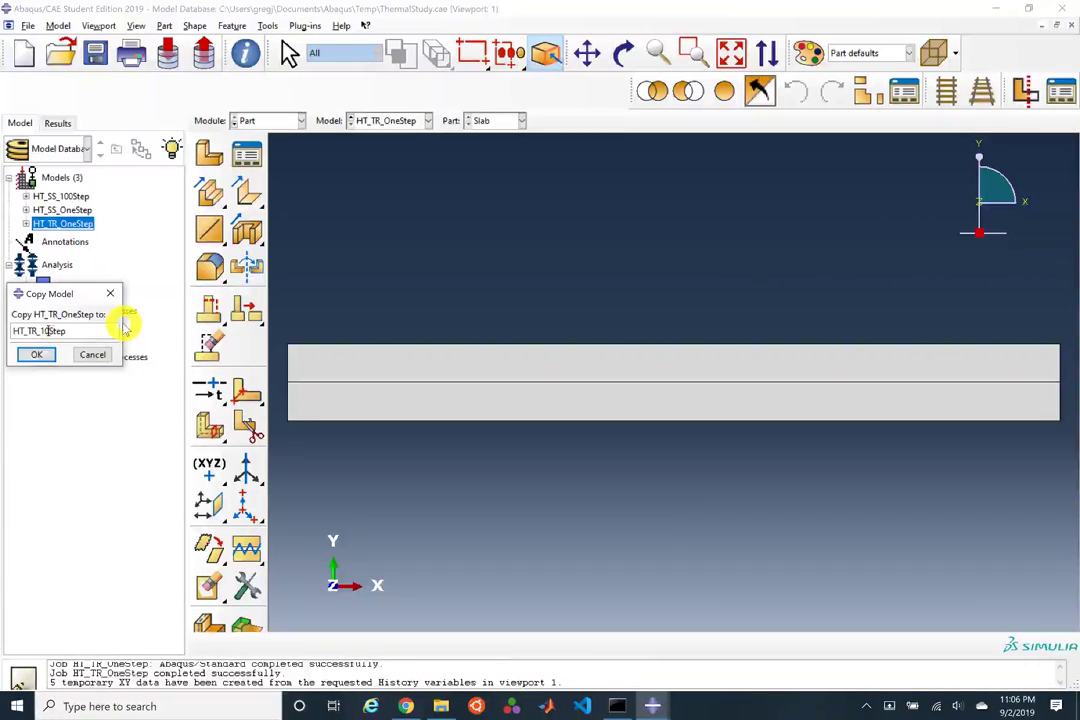
key(Return)
Step: Set the HeatTransfer step of HT_TR_100Step to a fixed increment size of 0.01 with a maximum of 100 increments
click(285, 124)
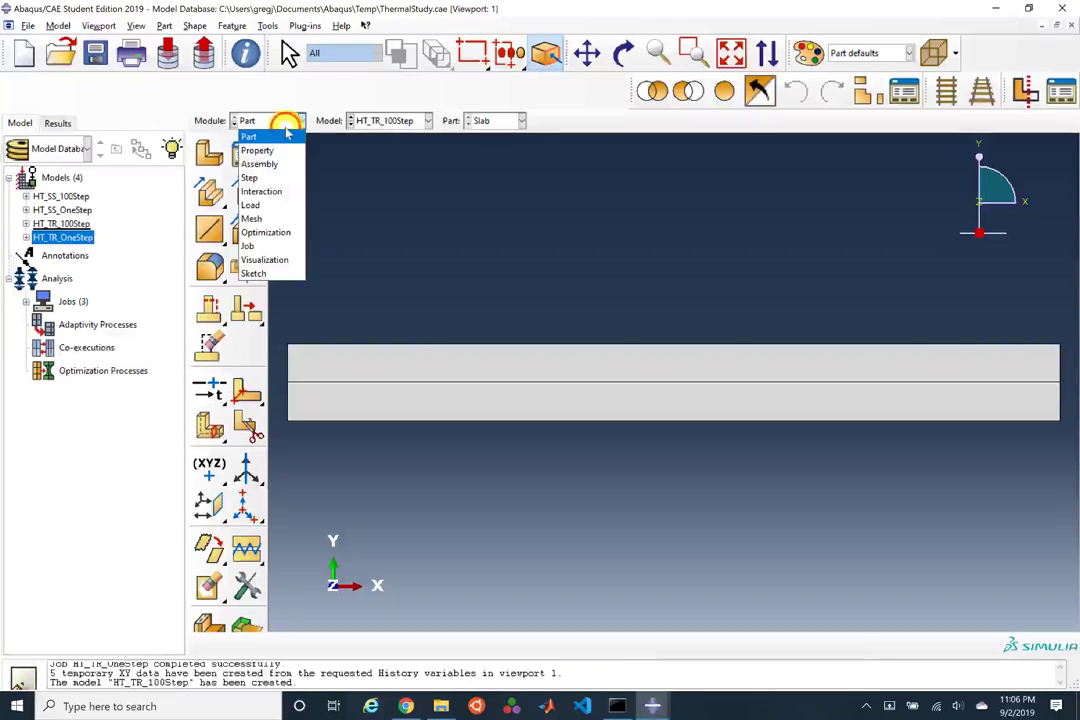
click(265, 177)
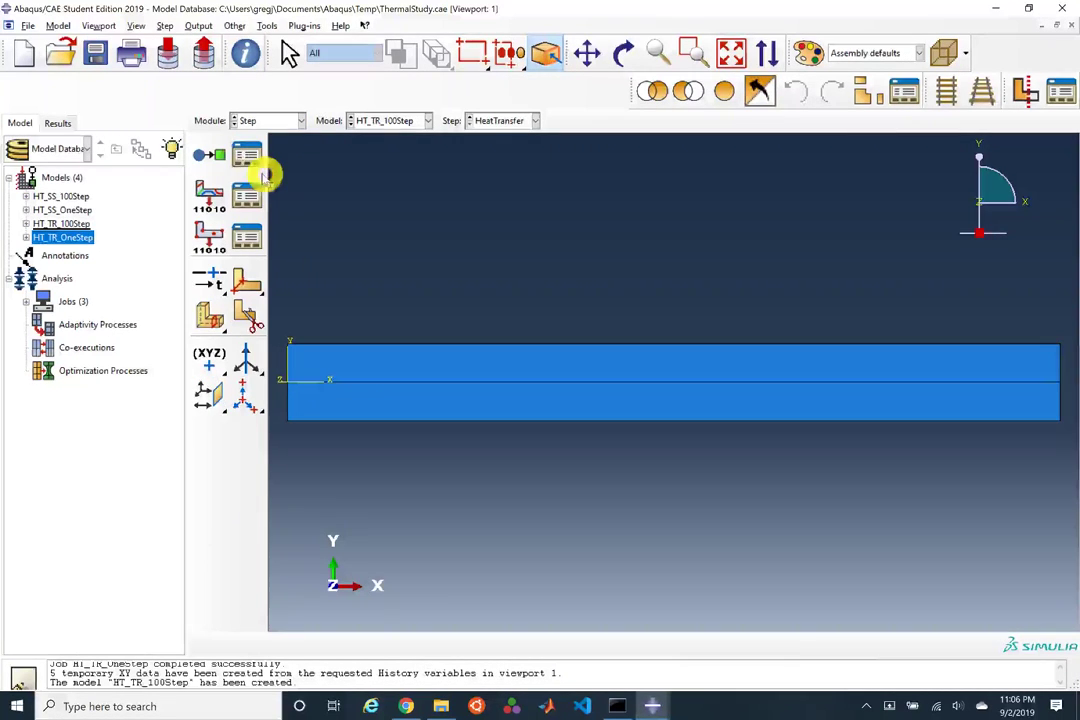
click(256, 163)
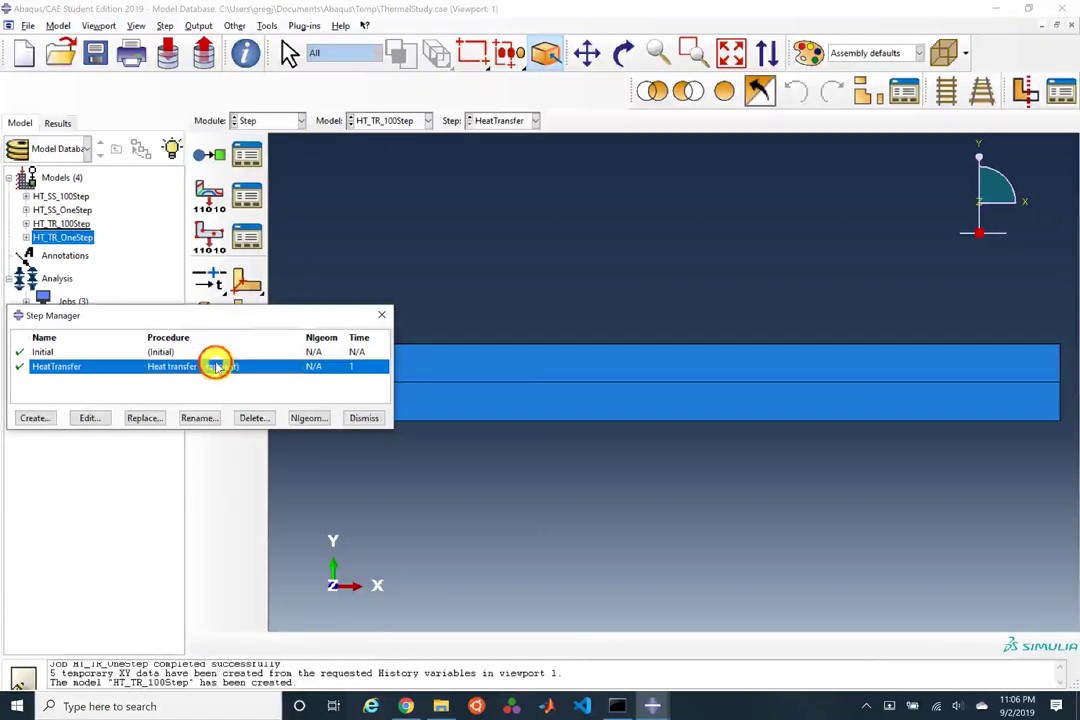
double_click(216, 365)
click(222, 250)
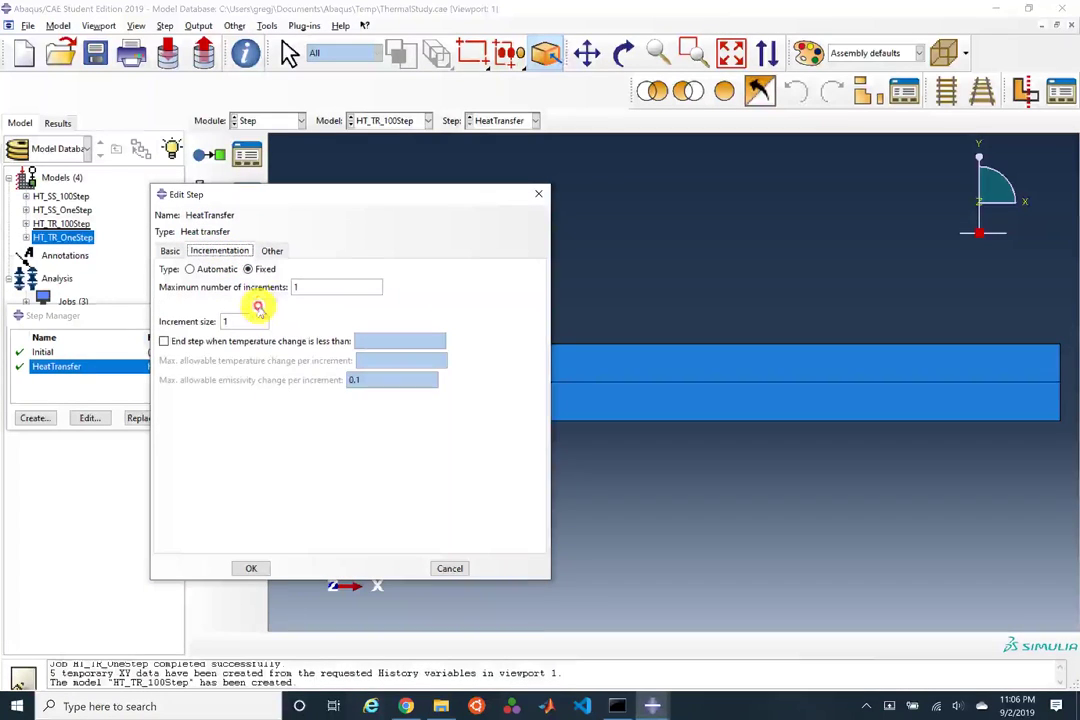
click(262, 319)
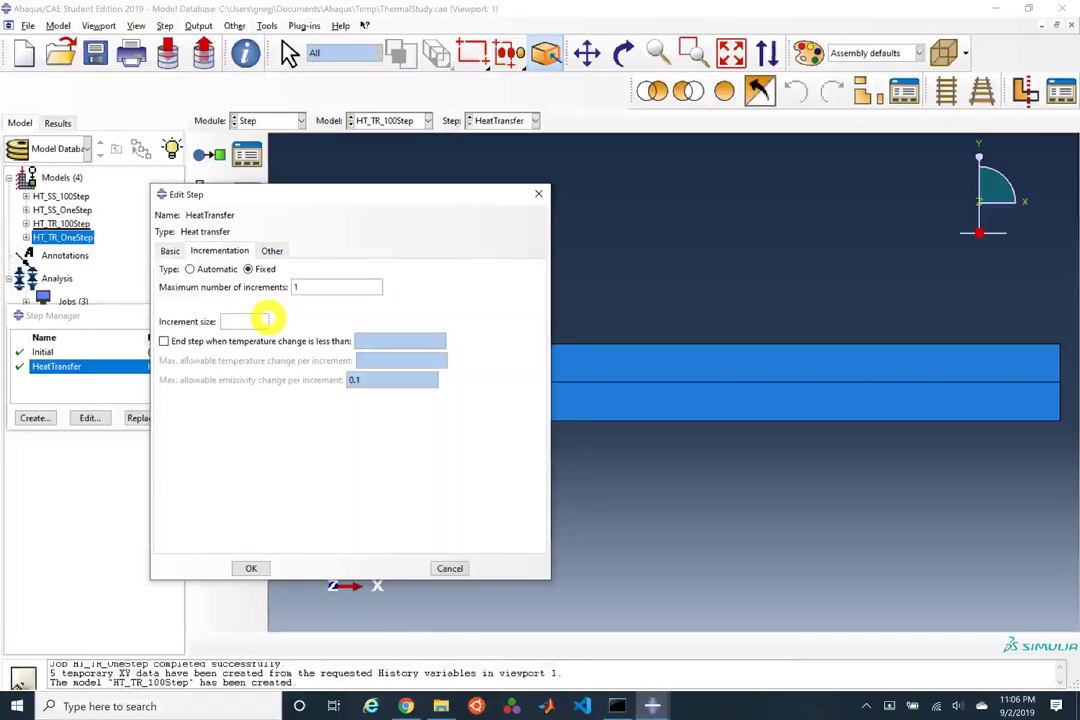
text(0.01)
key(shift+Tab)
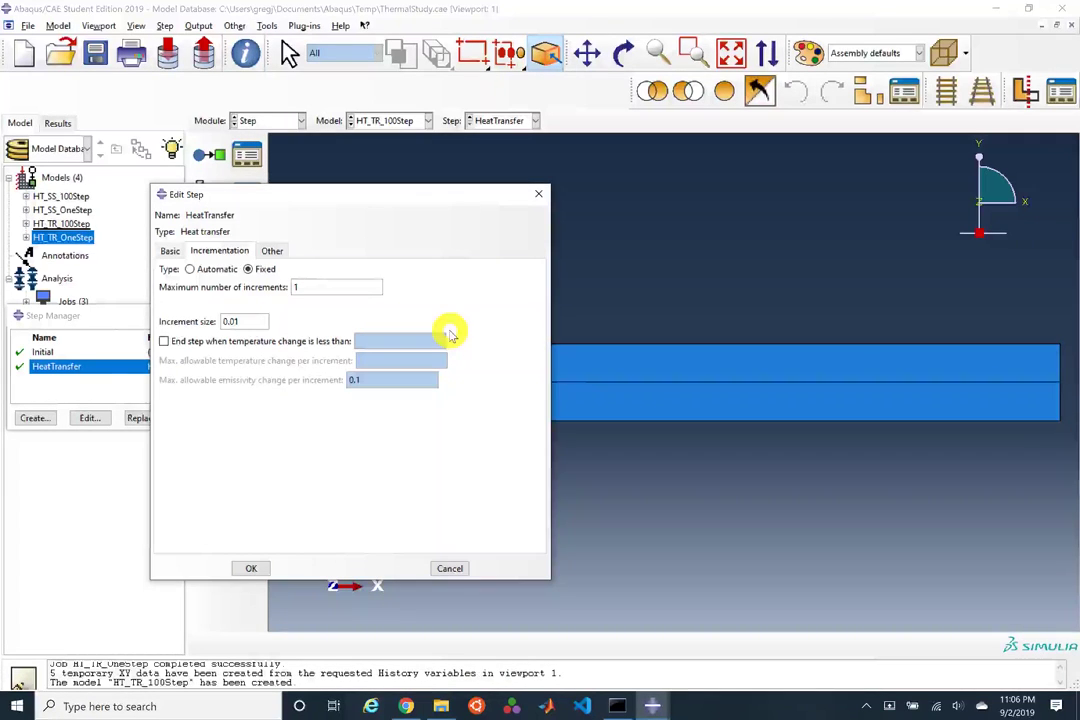
text(100)
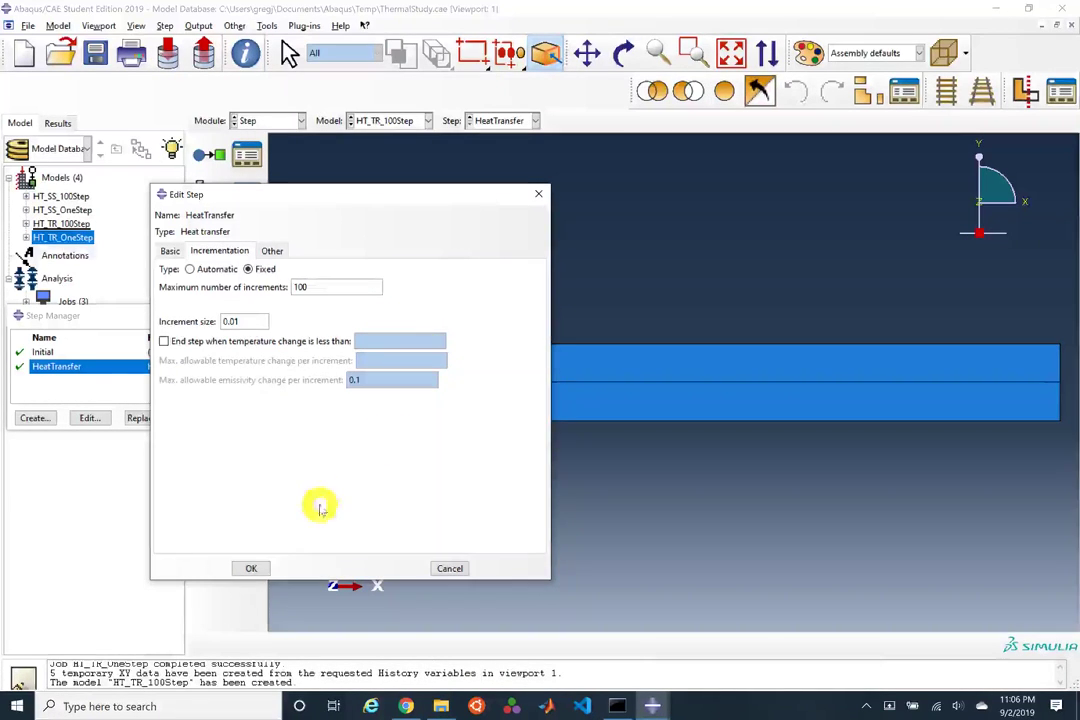
click(251, 568)
click(362, 417)
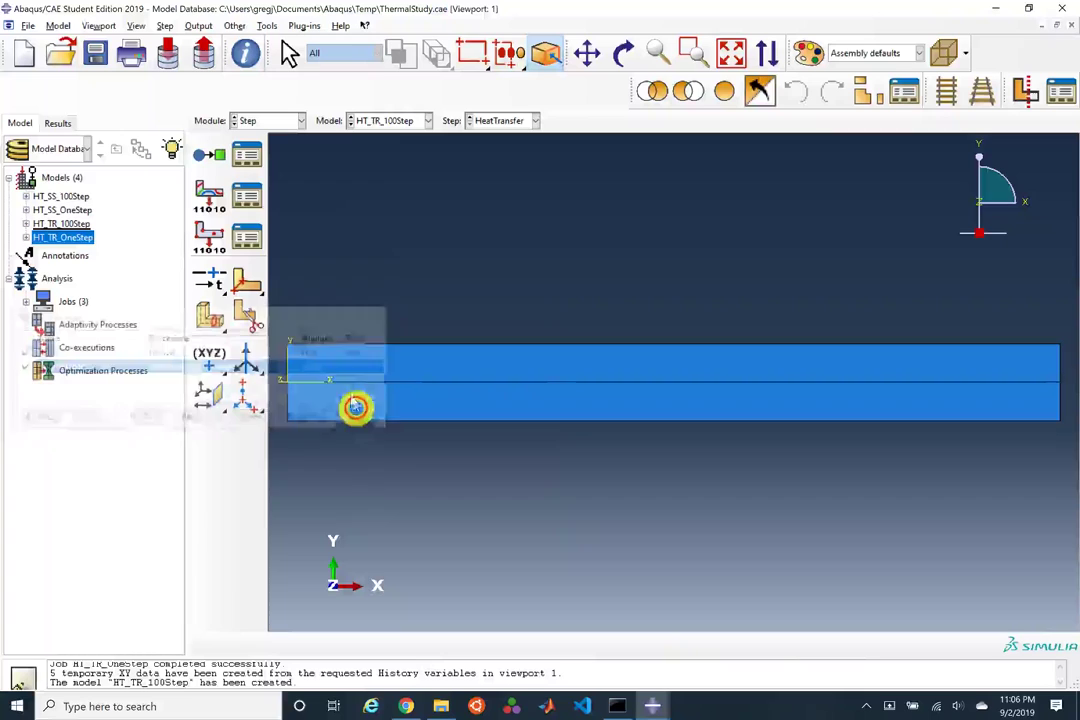
Step: Create a full analysis job named HT_TR_100Step from the HT_TR_100Step model with the default job settings
click(280, 120)
click(272, 247)
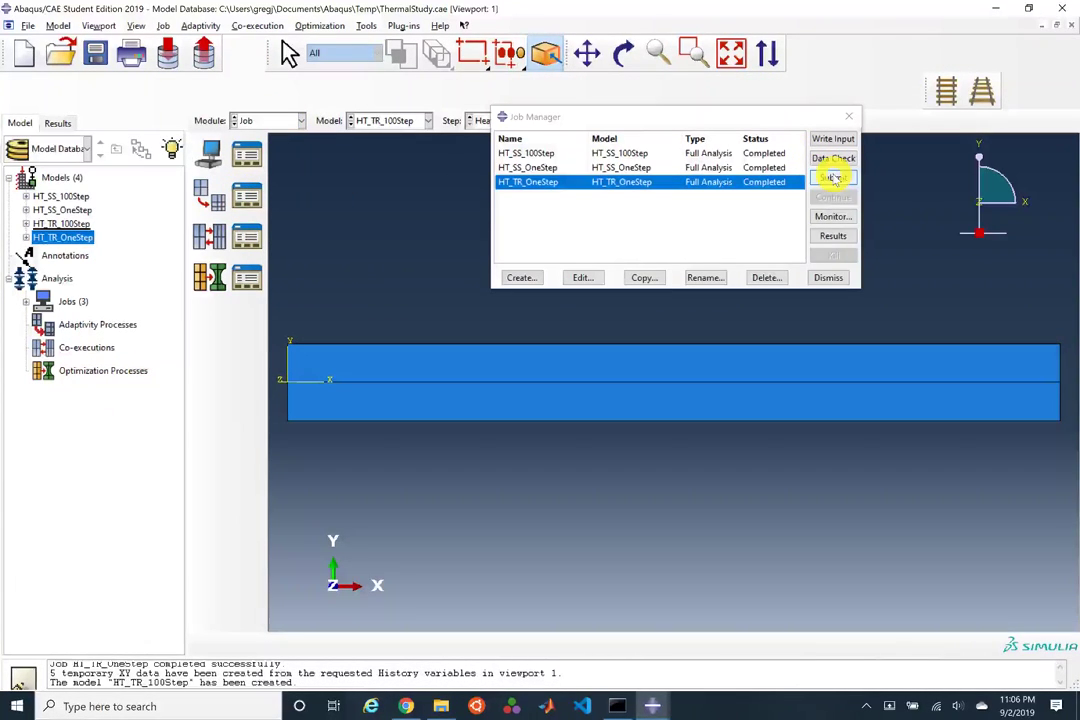
click(523, 277)
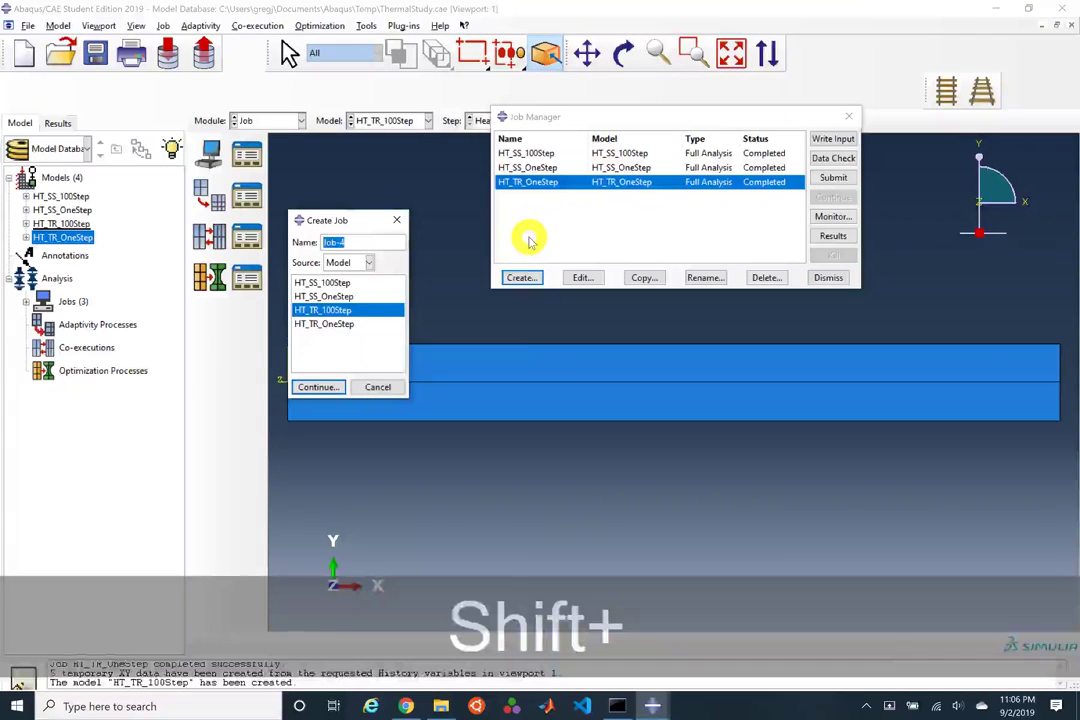
text(HT_TR)
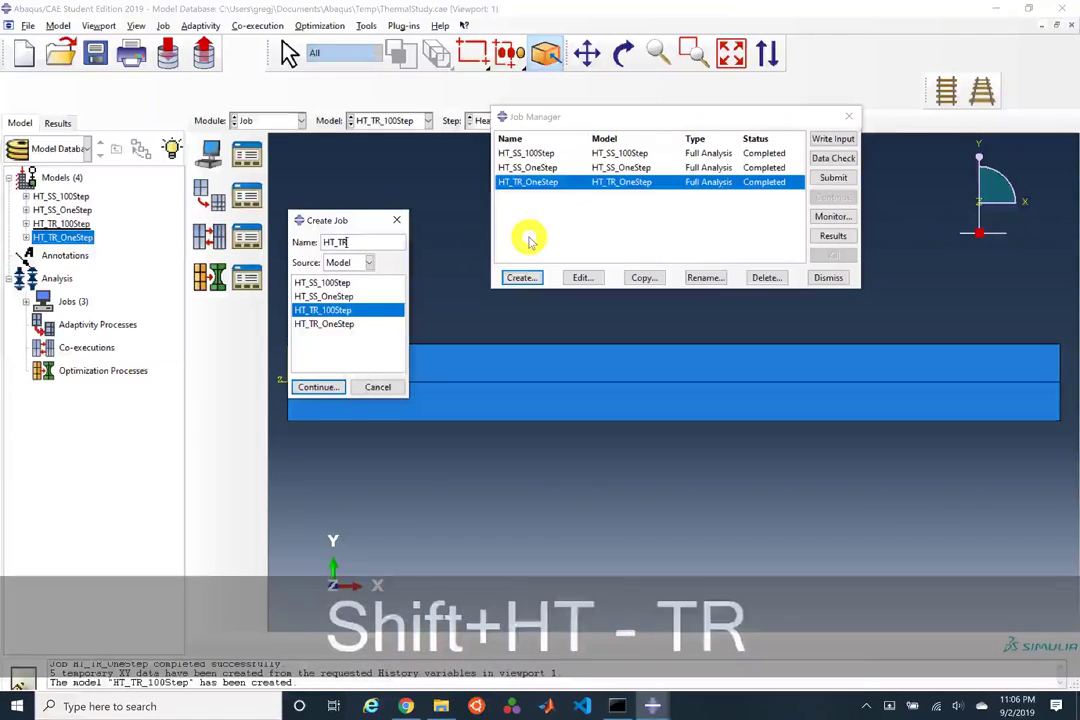
text(_100Step)
key(Return)
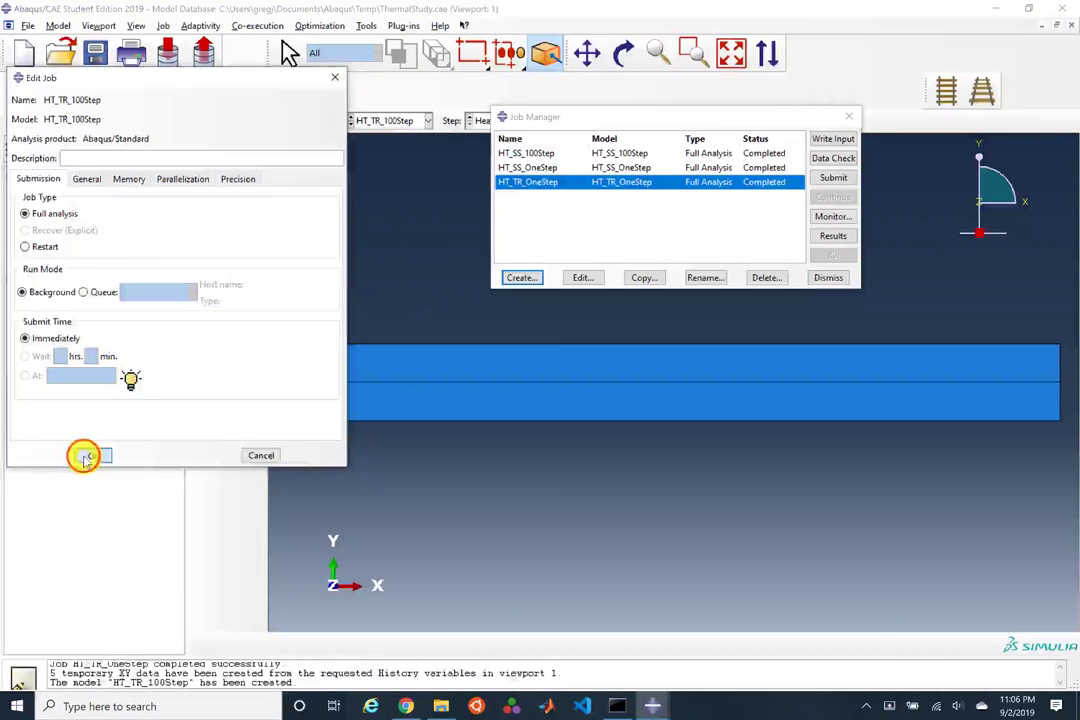
click(92, 455)
Step: Submit the job HT_TR_100Step and monitor its increments until the analysis finishes
click(832, 182)
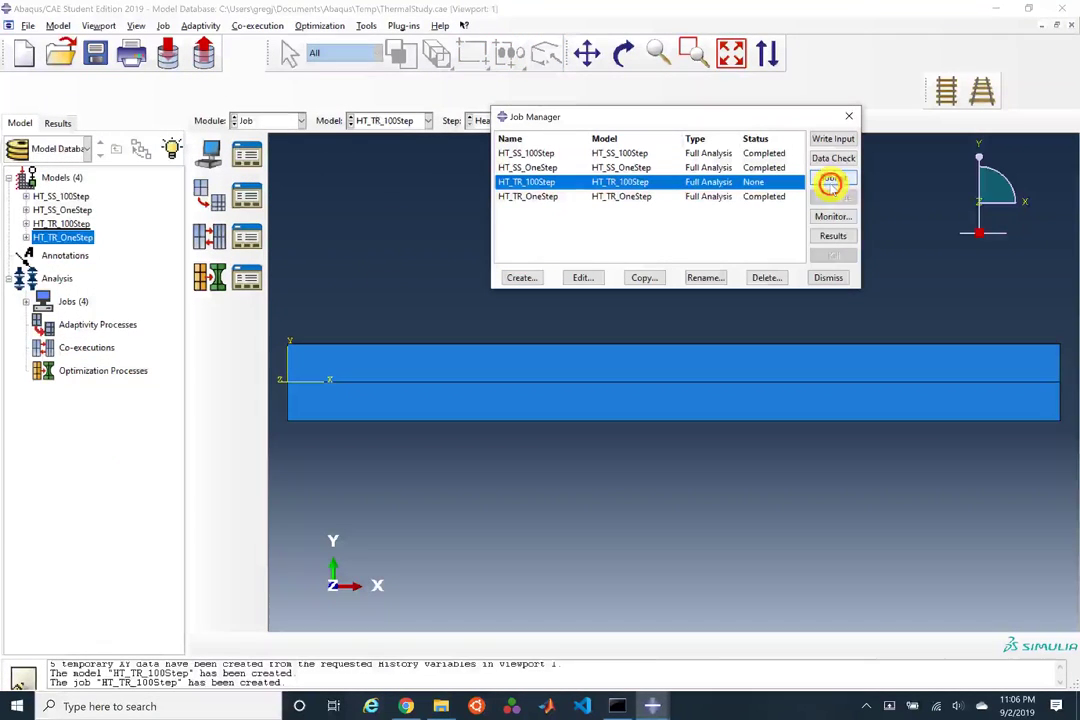
click(832, 216)
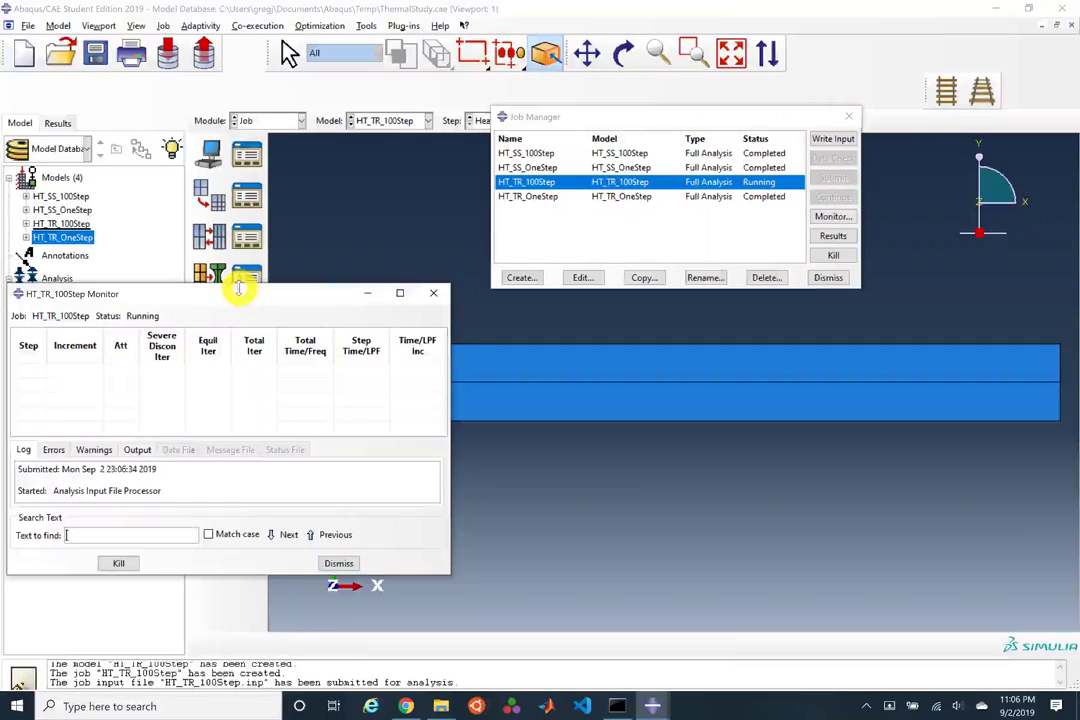
drag(239, 288, 268, 248)
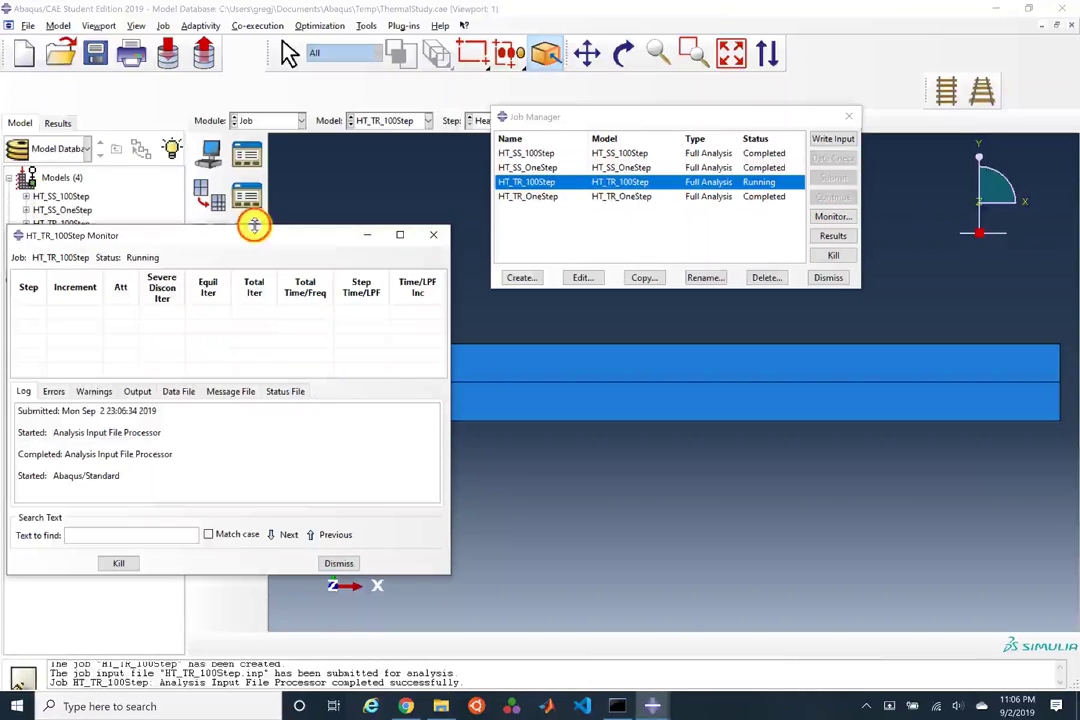
drag(254, 227, 260, 162)
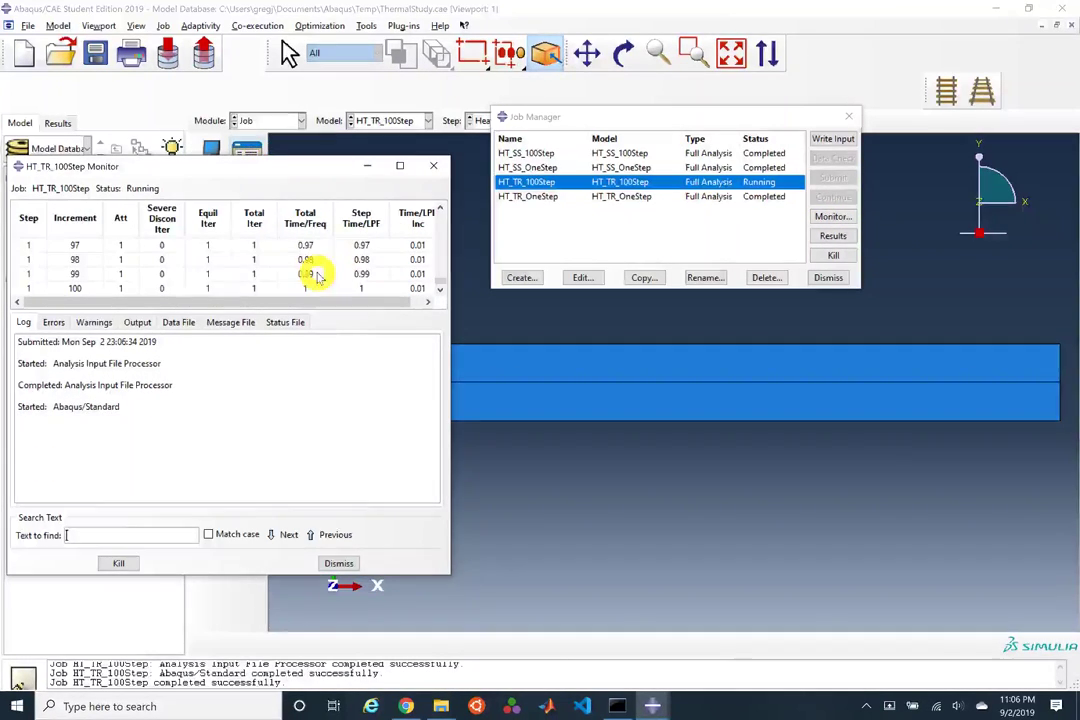
scroll(305, 275, up, 20)
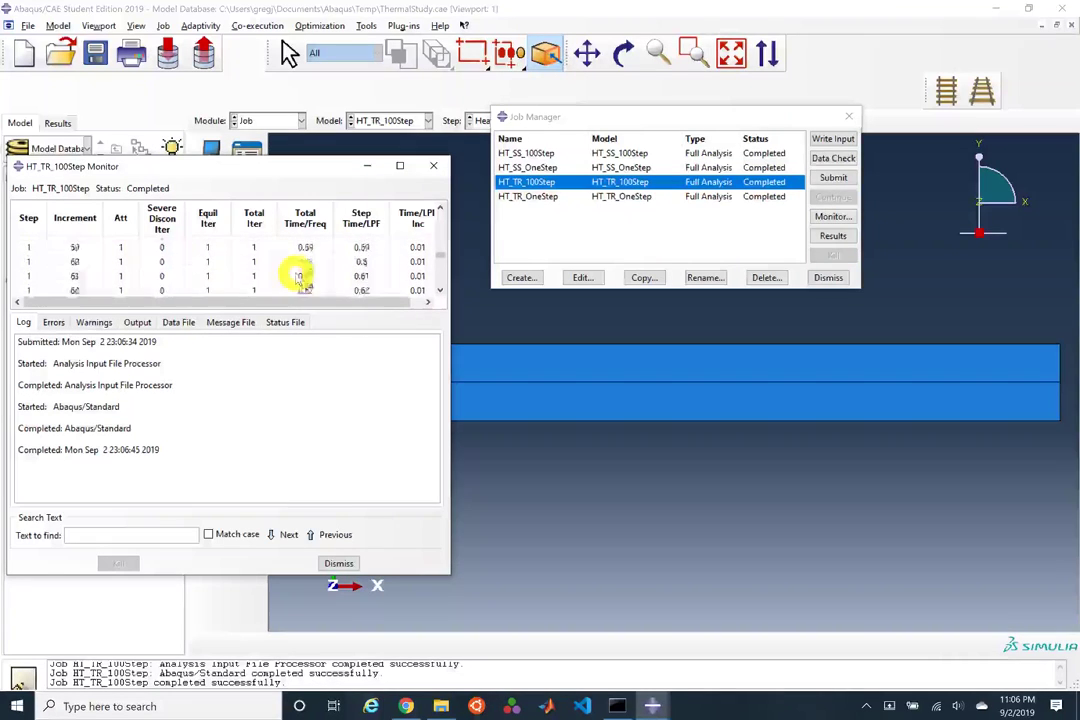
scroll(237, 287, up, 5)
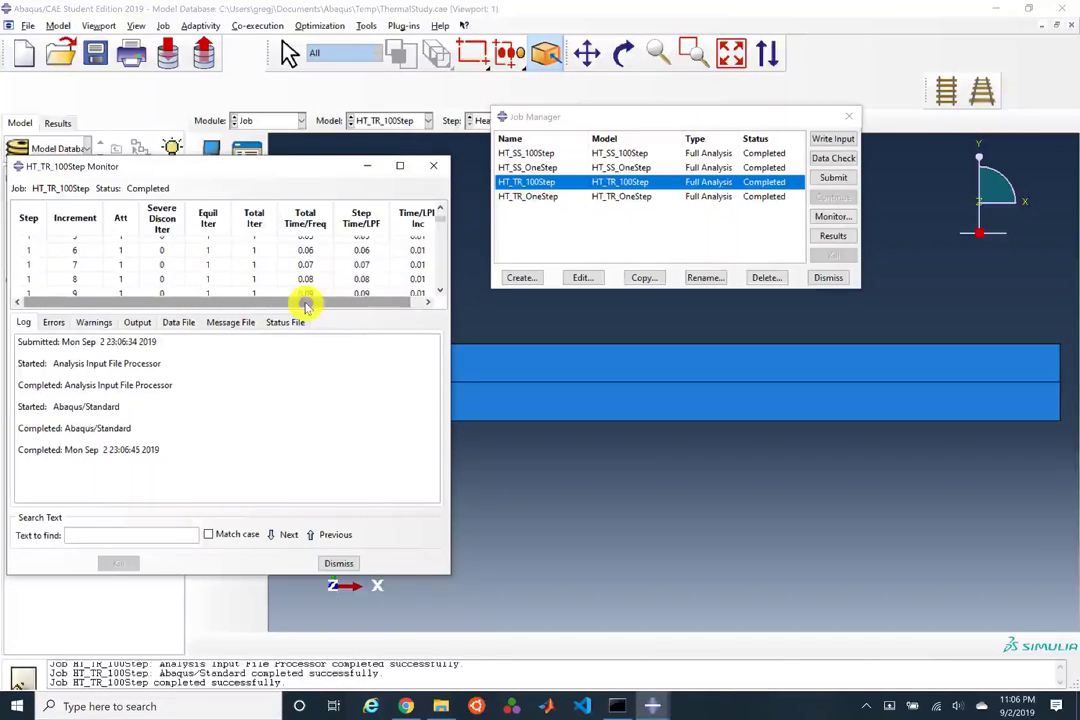
click(333, 563)
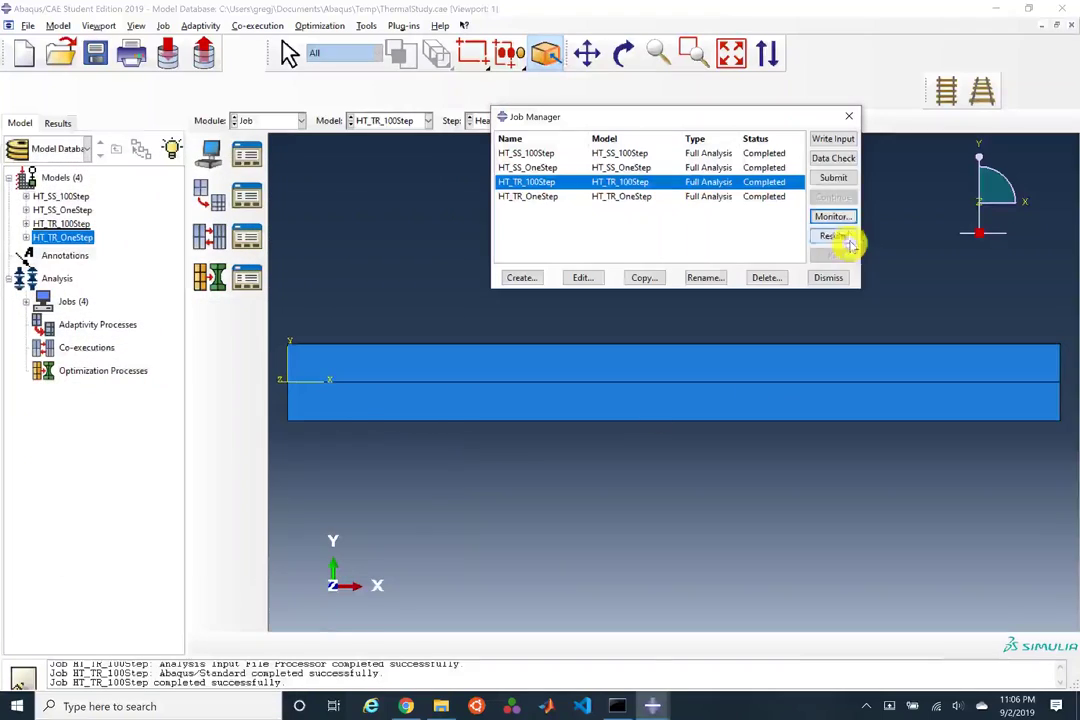
Step: Open the results of HT_TR_100Step and plot the nodal temperature NT11 as contours
click(834, 236)
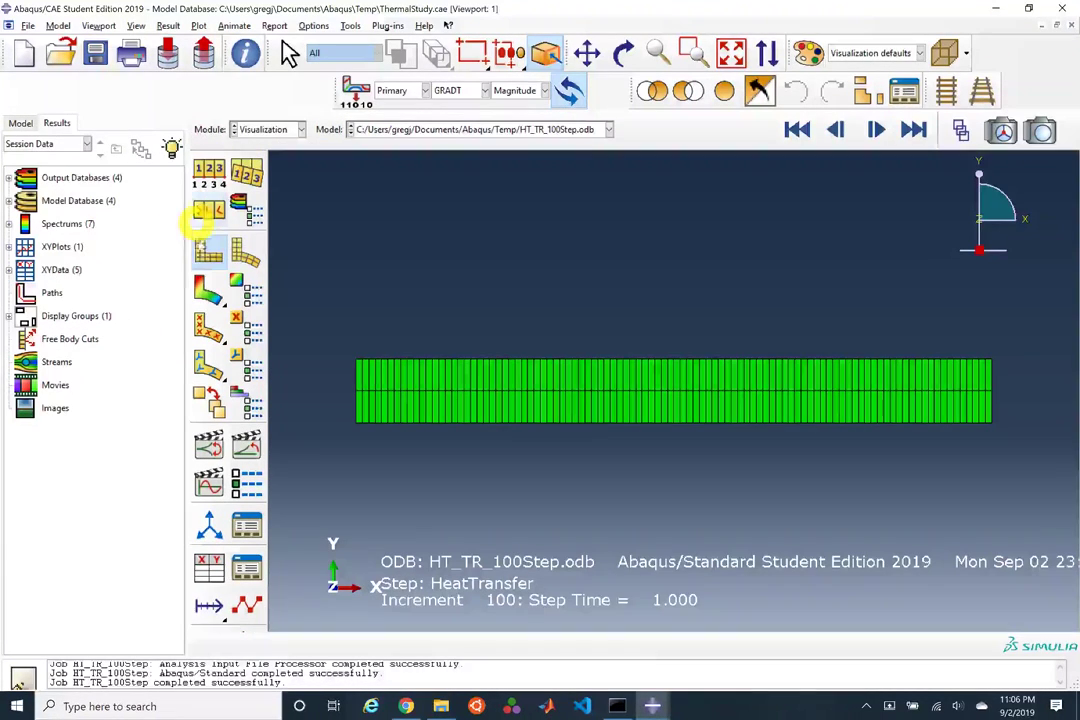
click(210, 288)
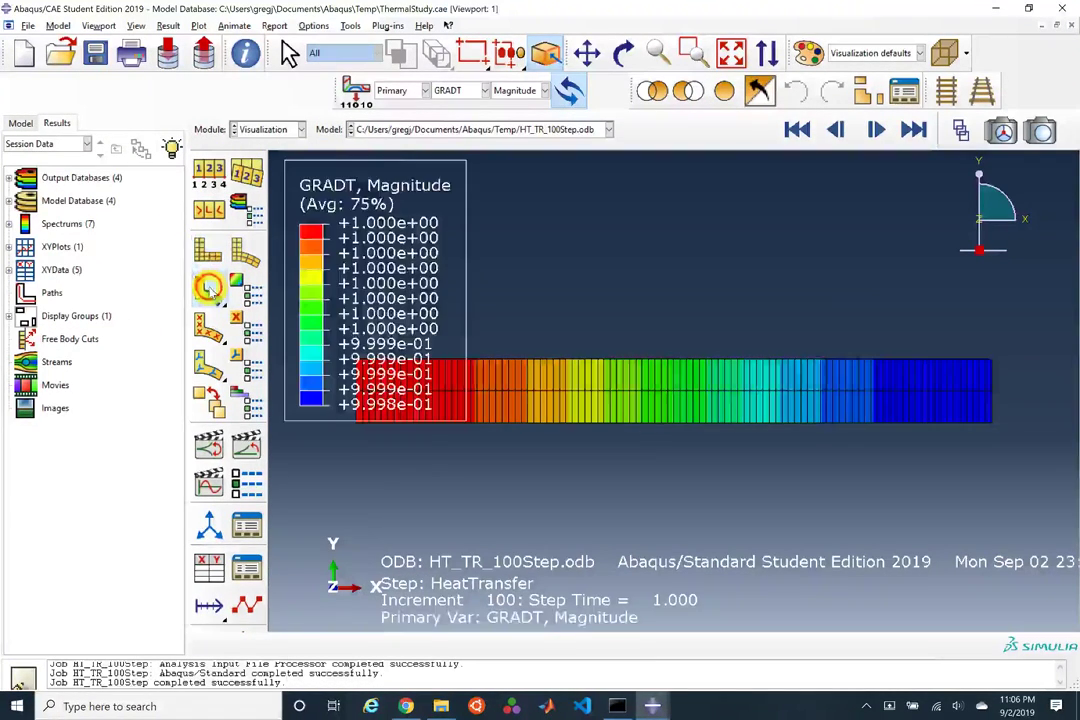
click(480, 91)
click(462, 133)
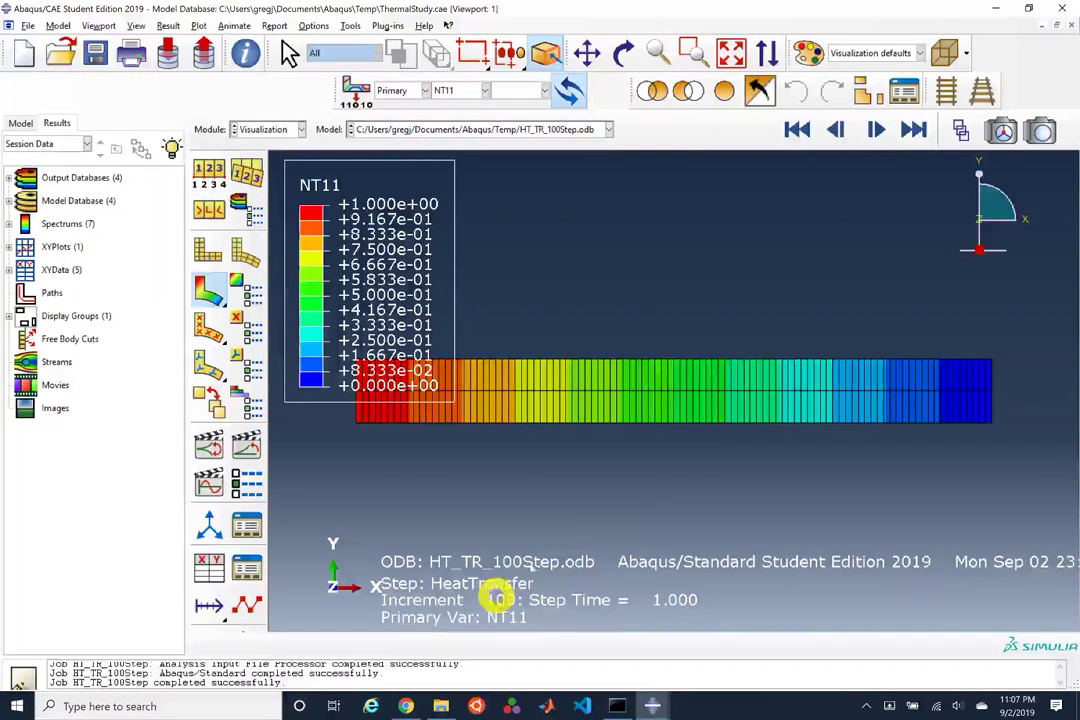
Step: Step through the temperature contours from the first frame and animate their time history
click(800, 128)
click(866, 131)
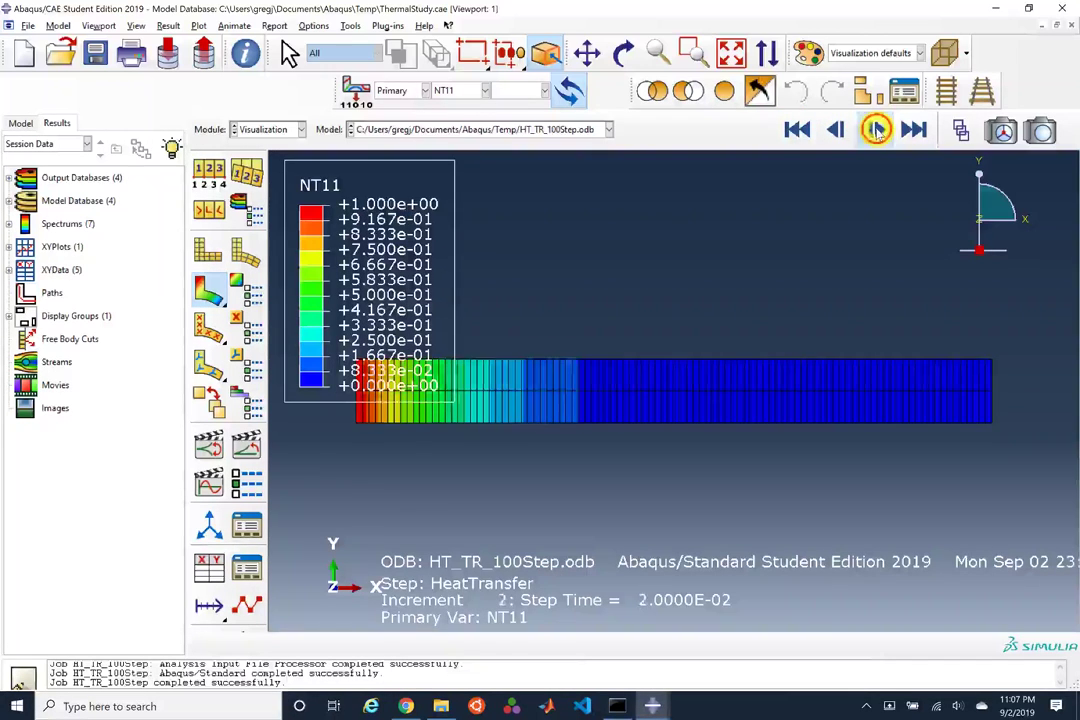
click(250, 448)
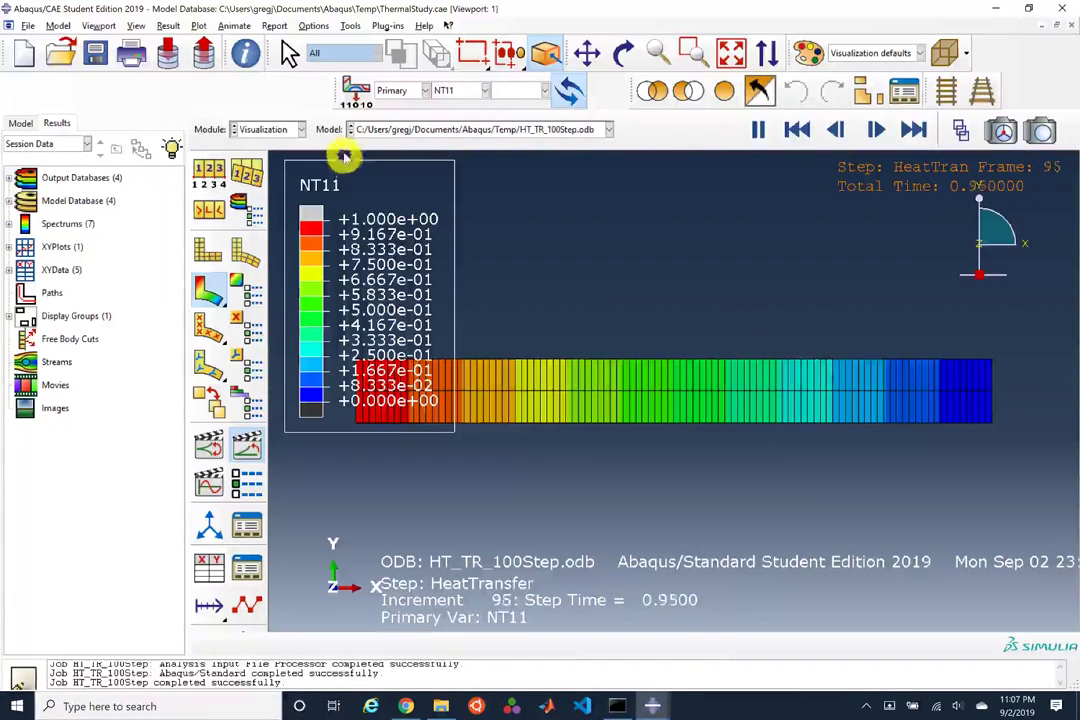
Step: Delete the five temporary nodal temperature XY data sets, _temp_1 to _temp_5, from the current session
click(244, 569)
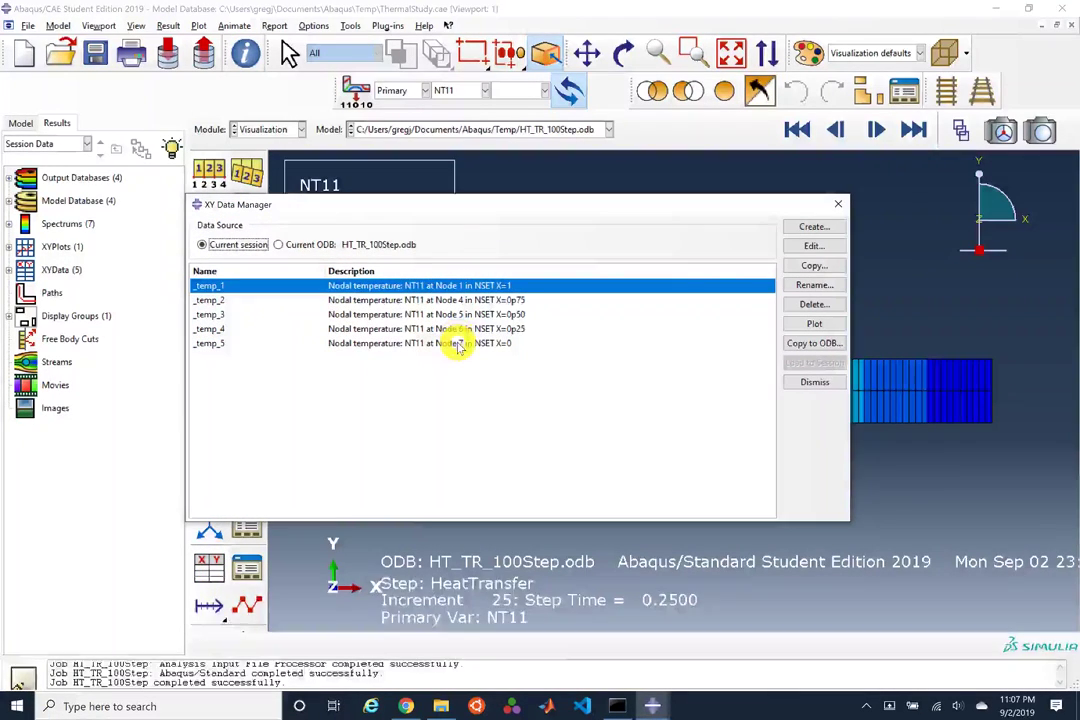
ctrl+shift+click(458, 344)
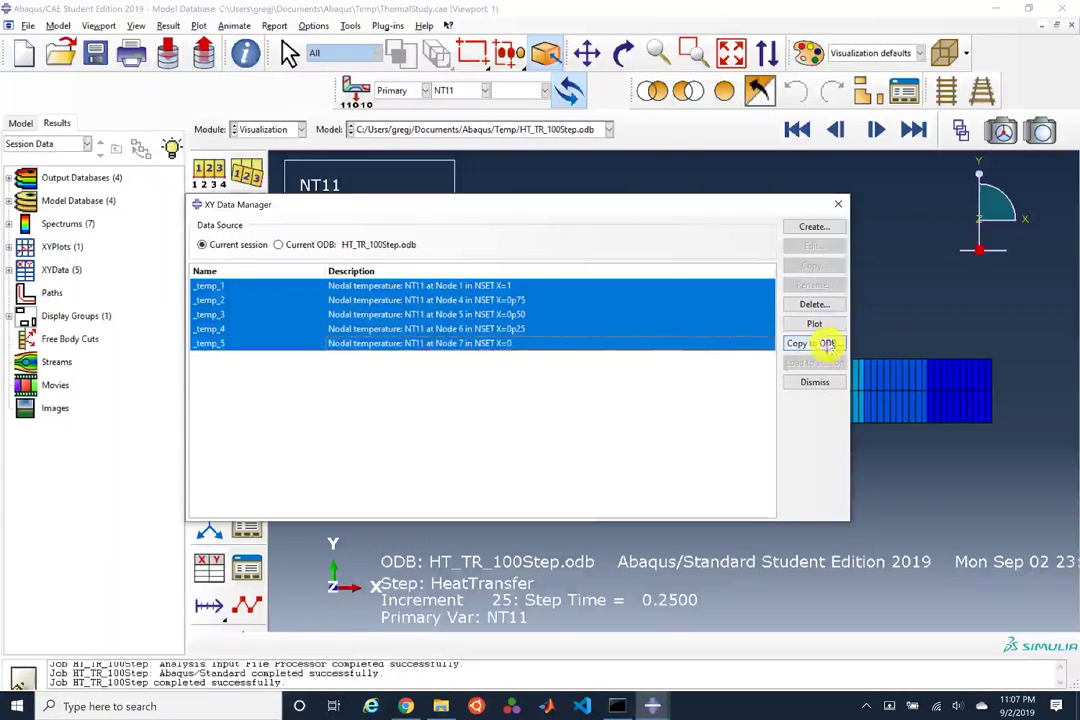
click(830, 306)
click(494, 370)
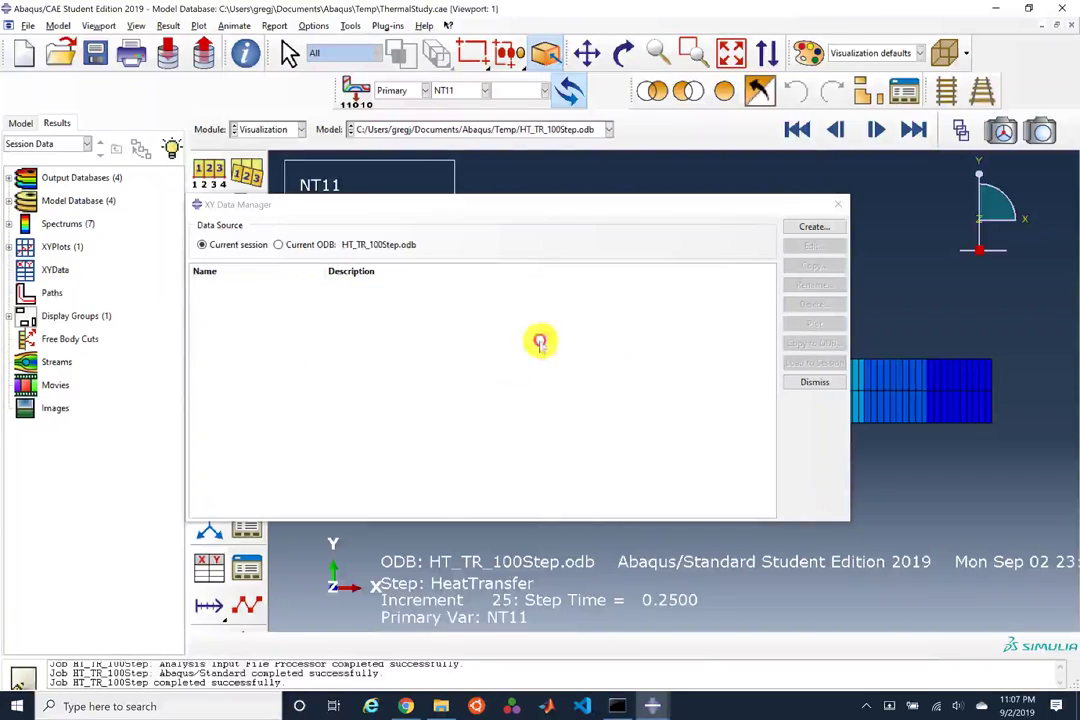
Step: Save the ODB history output NT11 at Node 5 in NSET X=0p50 as XY data named Transient_Temp_X=0p50 and plot it
click(814, 227)
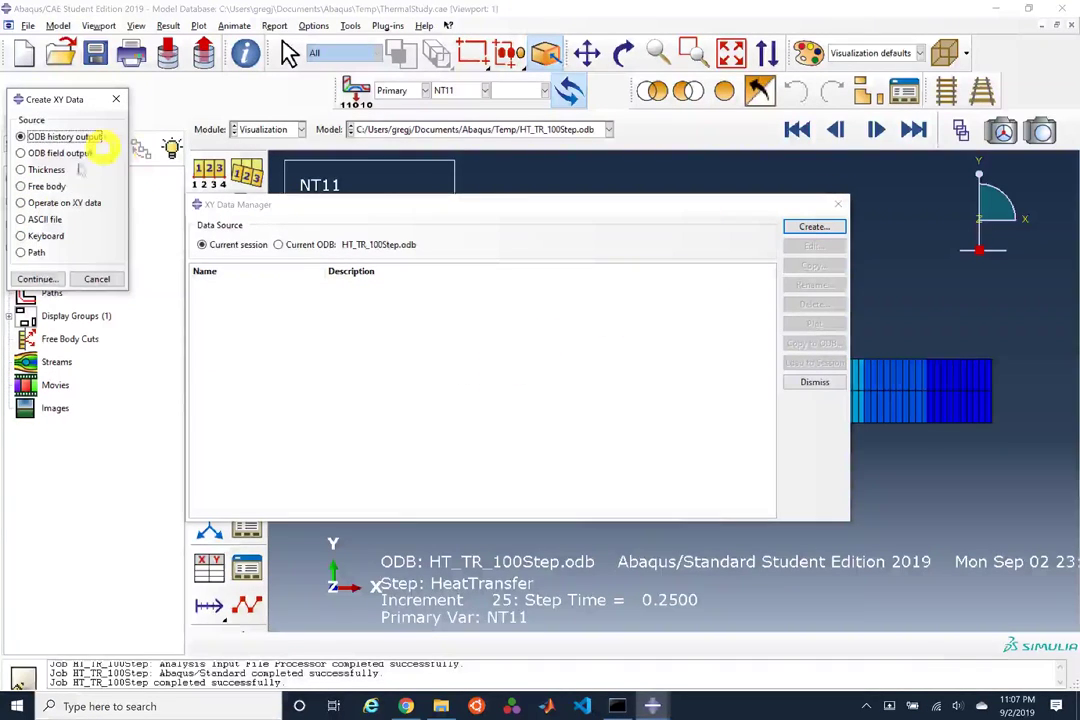
click(31, 279)
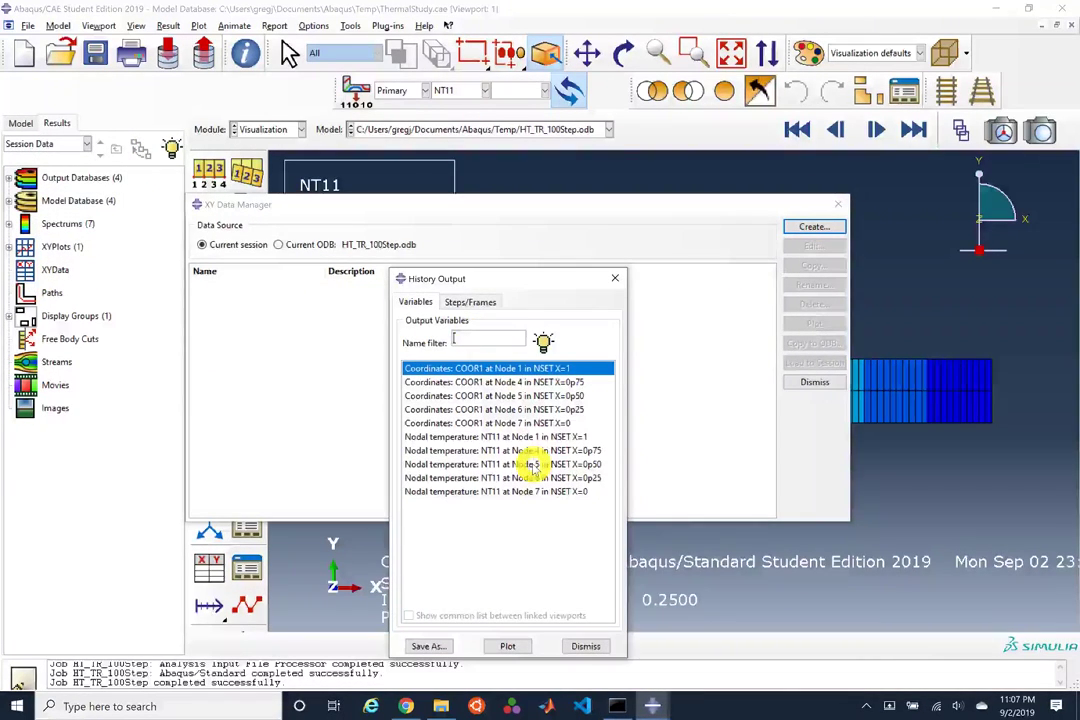
click(477, 464)
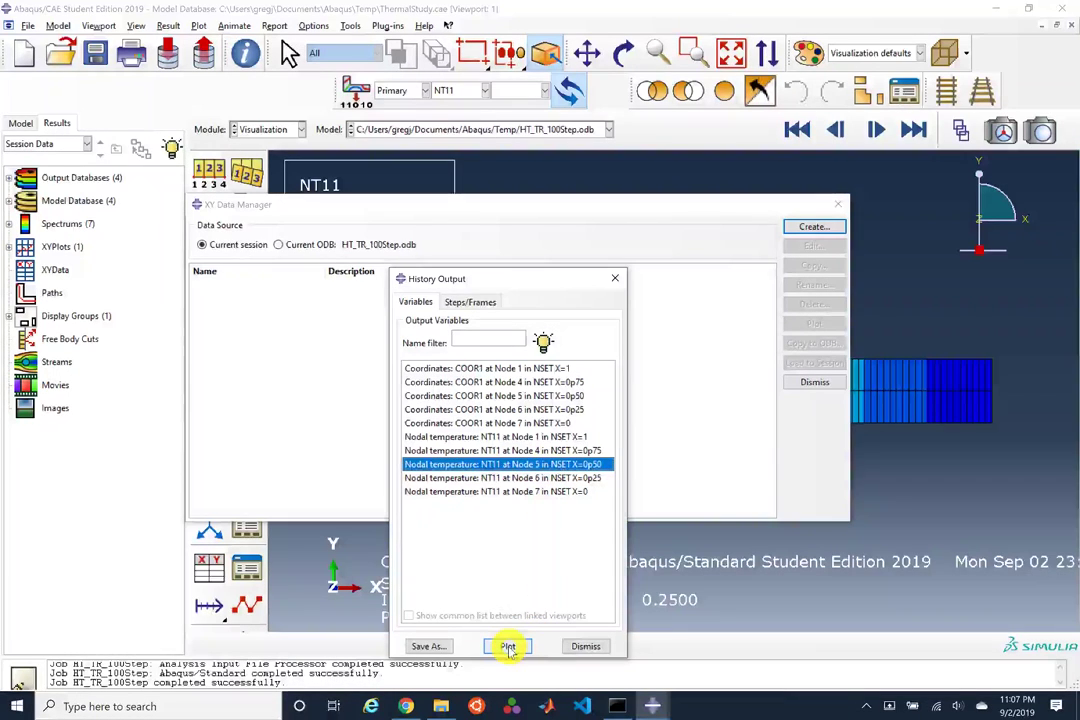
click(430, 646)
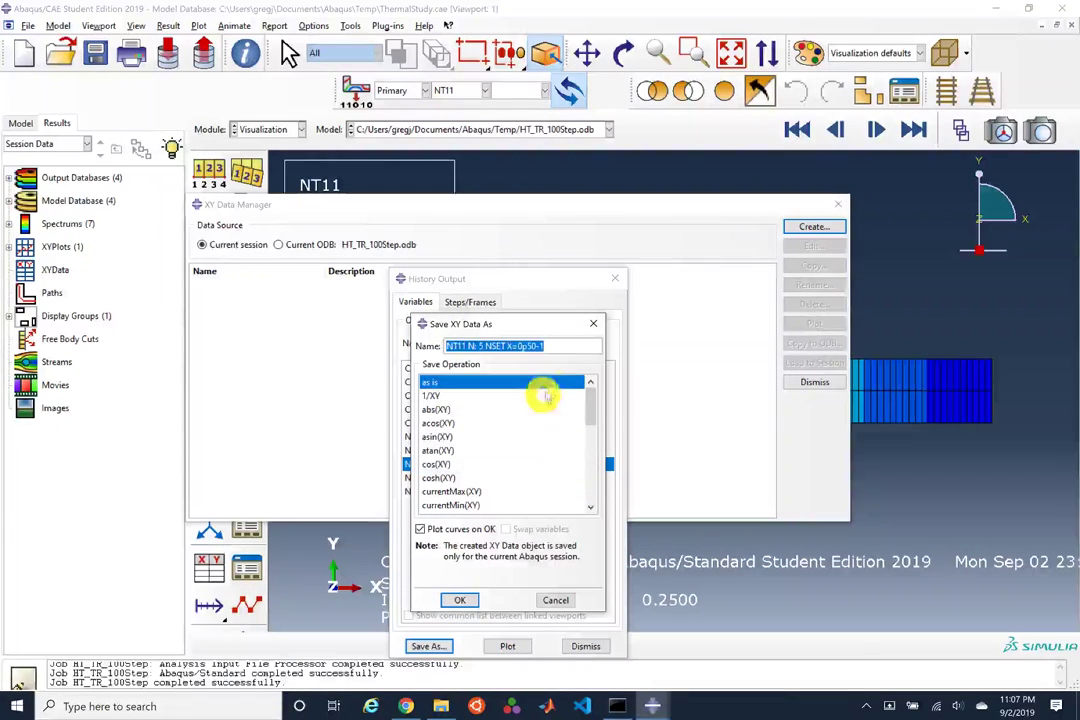
click(526, 344)
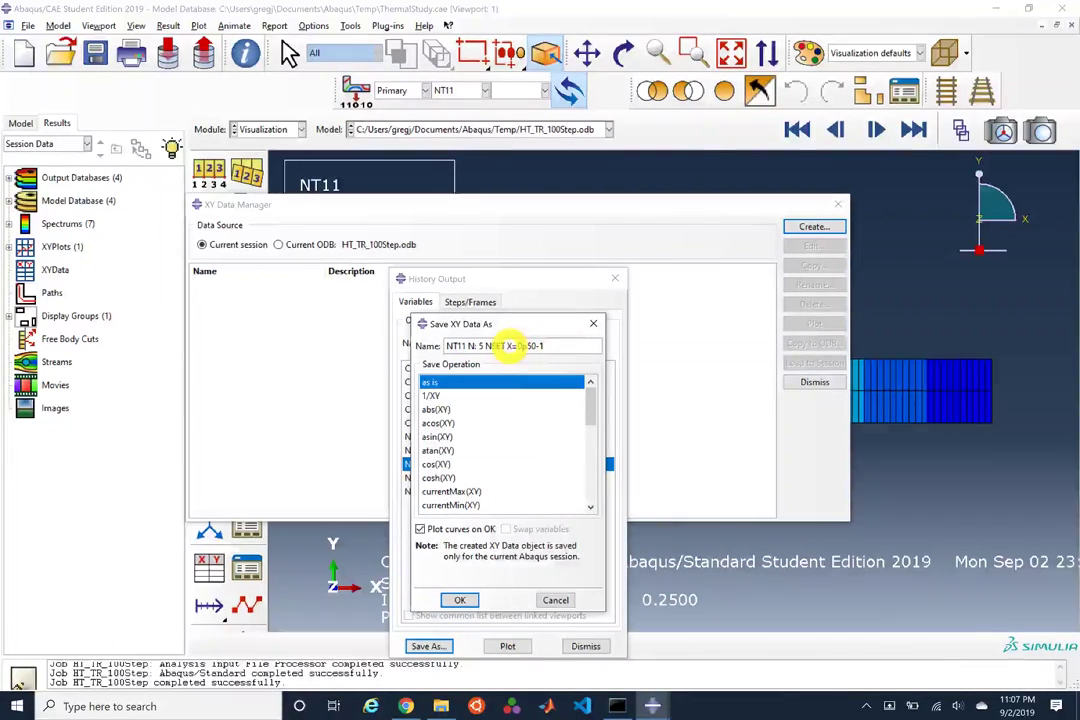
drag(507, 345, 405, 344)
text(Transient)
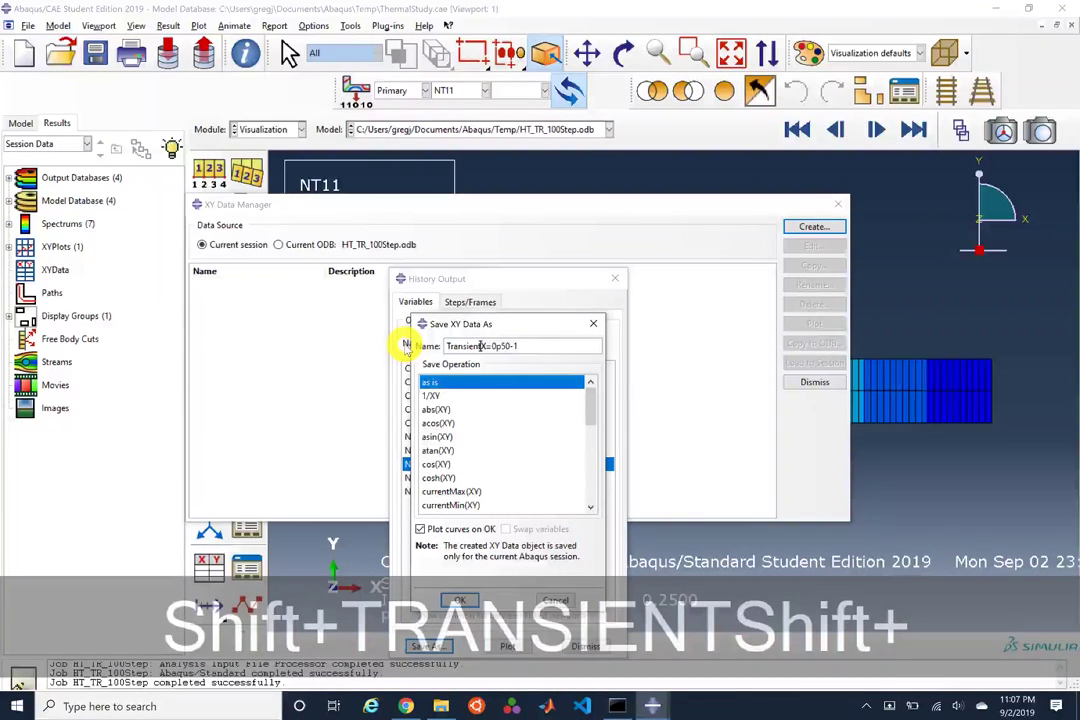
text(_Temp)
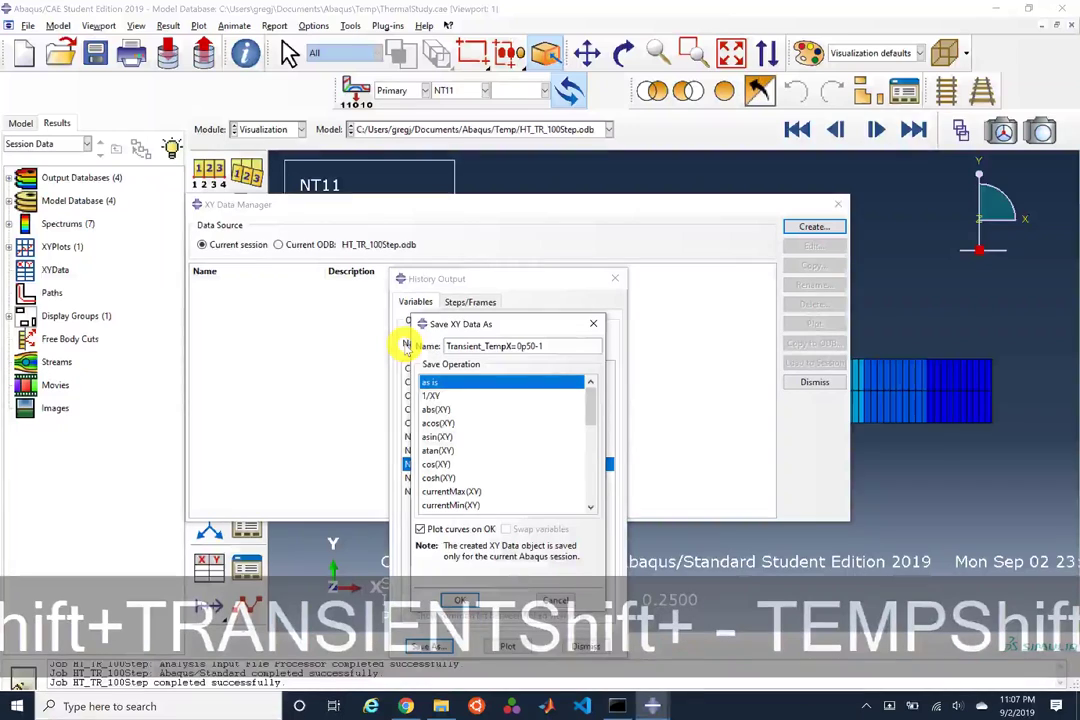
text(_)
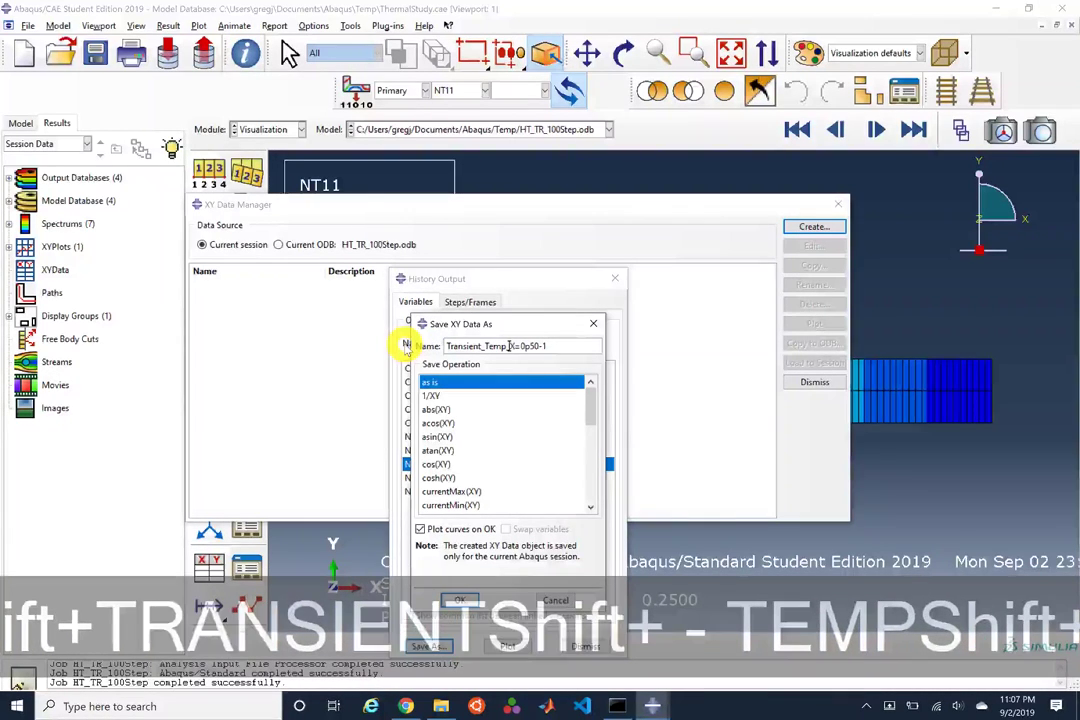
key(BackSpace)
key(BackSpace)
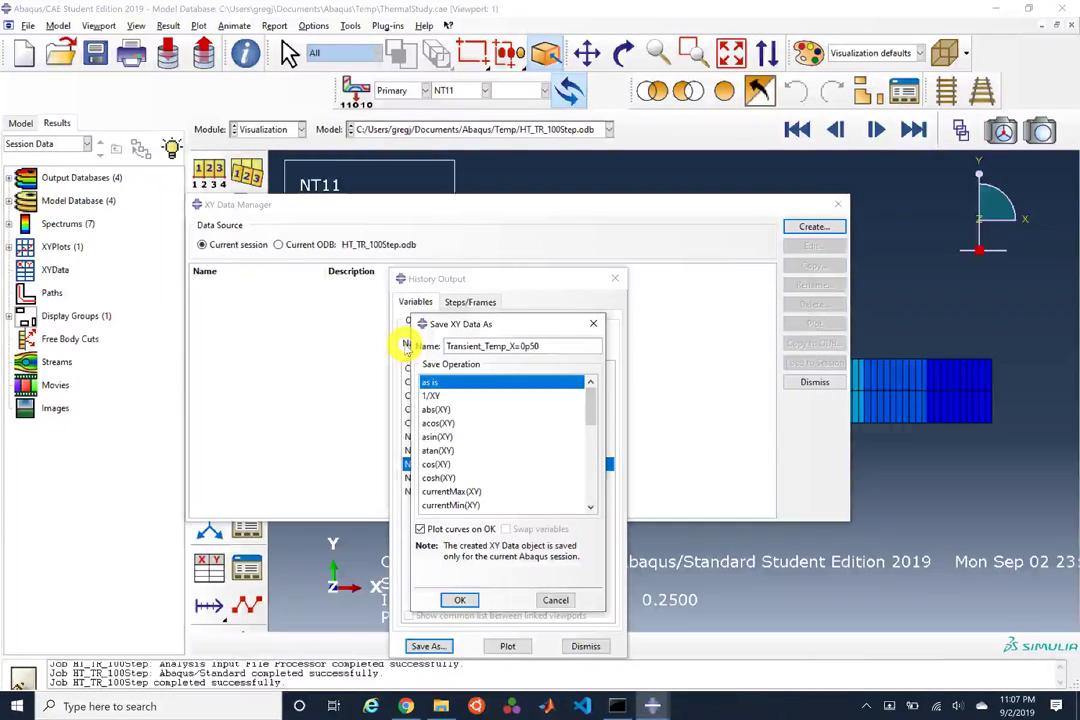
click(455, 600)
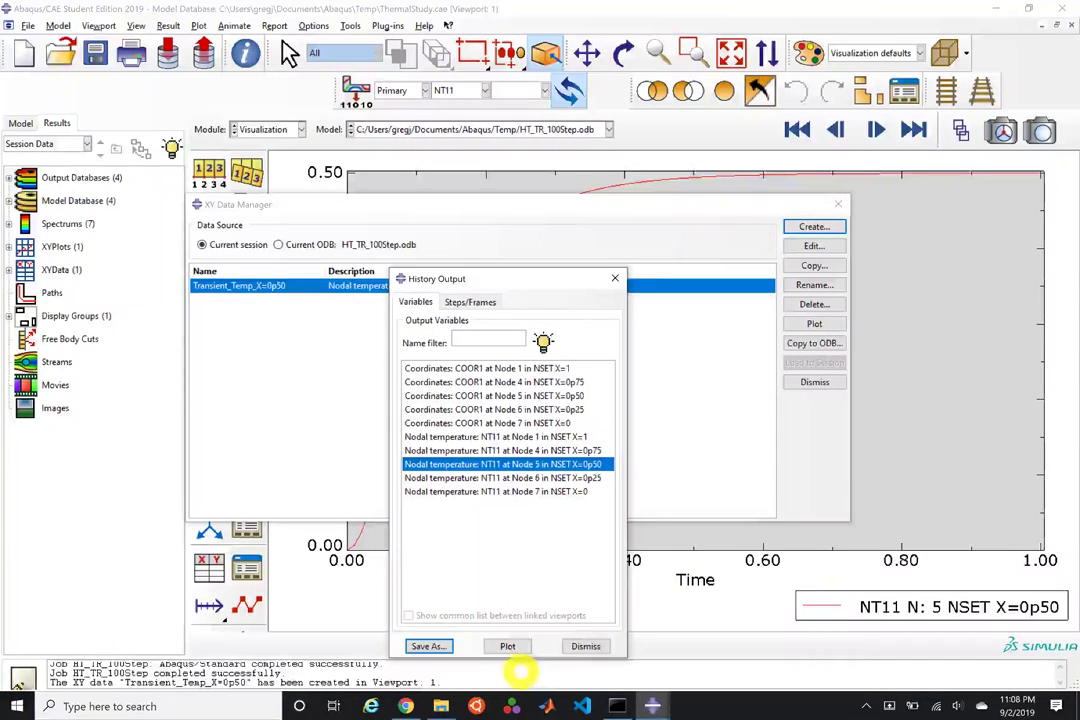
click(586, 646)
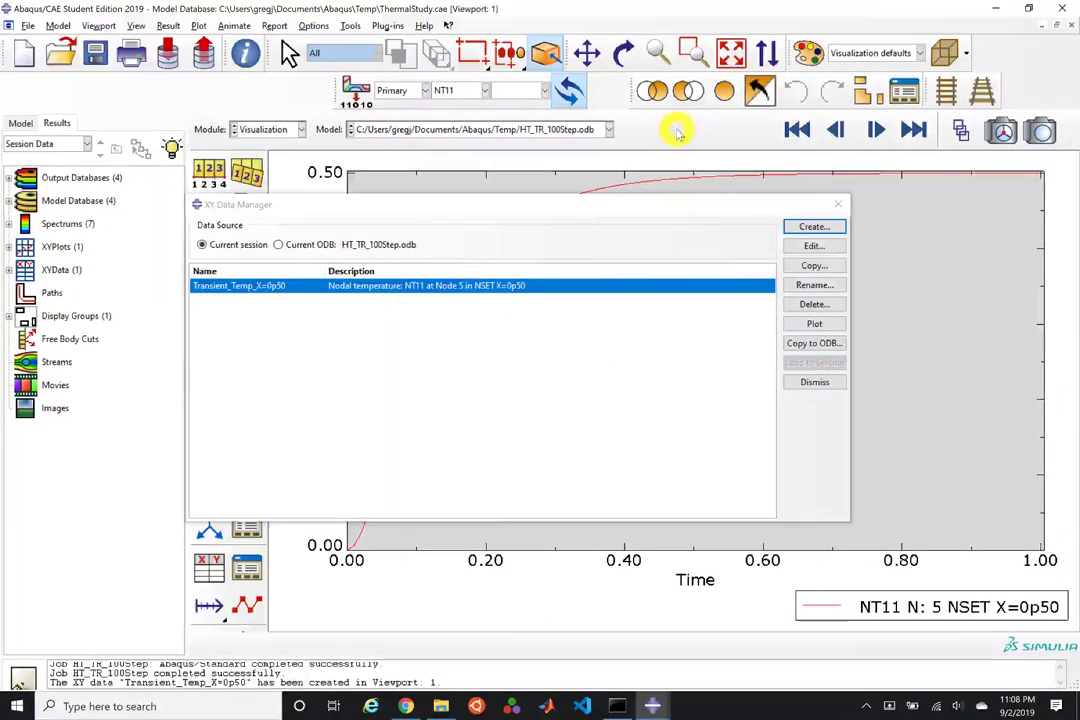
Step: Display symbols on the Transient_Temp_X=0p50 temperature curve
drag(651, 204, 648, 600)
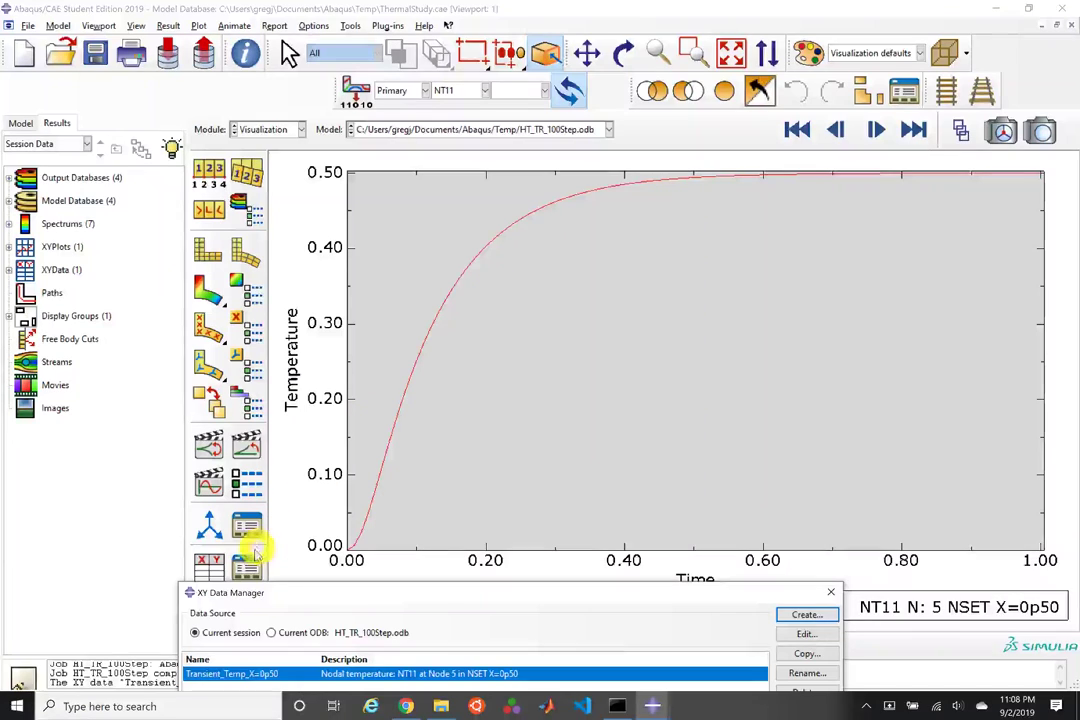
drag(270, 593, 465, 612)
click(248, 606)
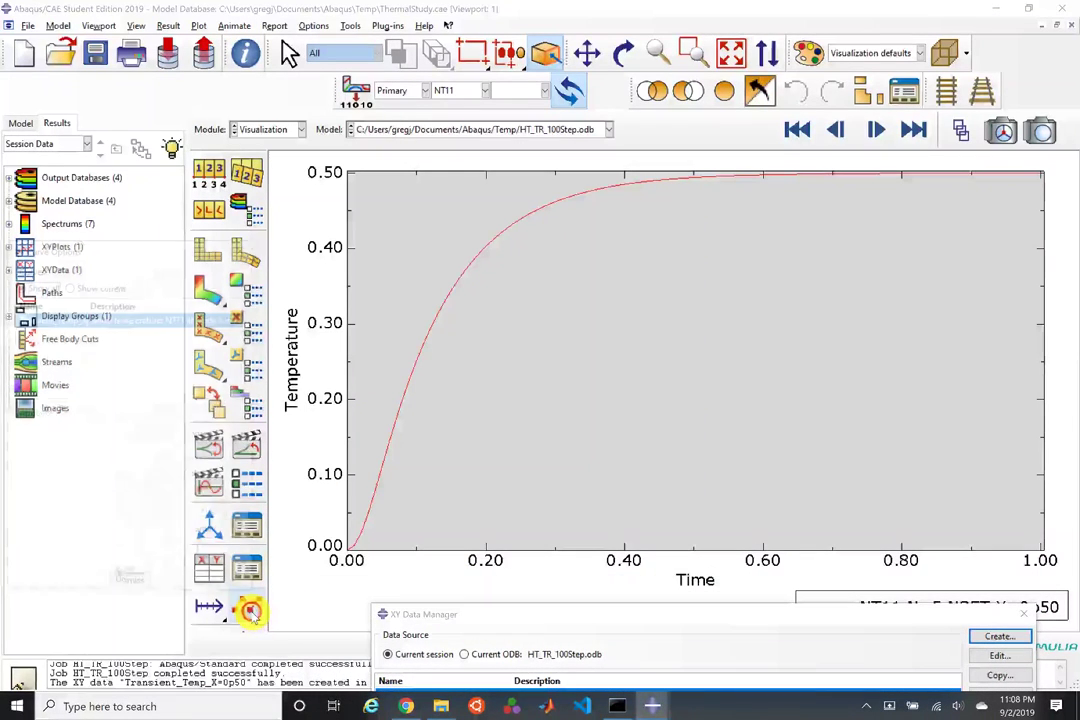
click(173, 477)
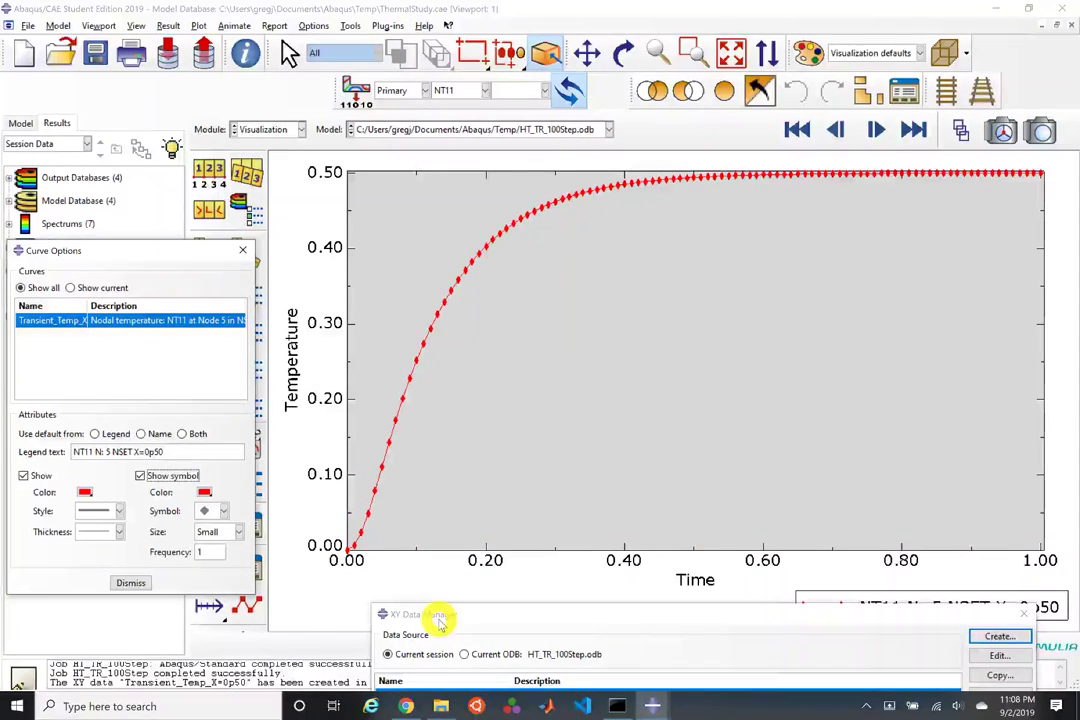
Step: Switch the displayed results to the steady-state output database HT_SS_100Step.odb
drag(441, 621, 393, 268)
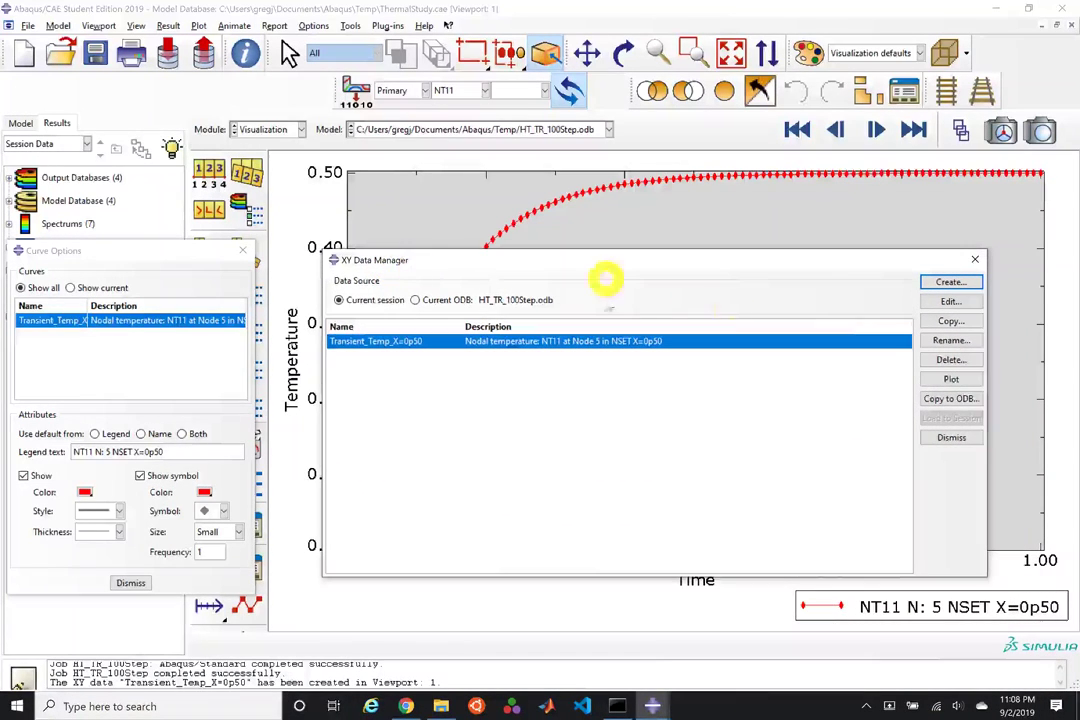
click(465, 137)
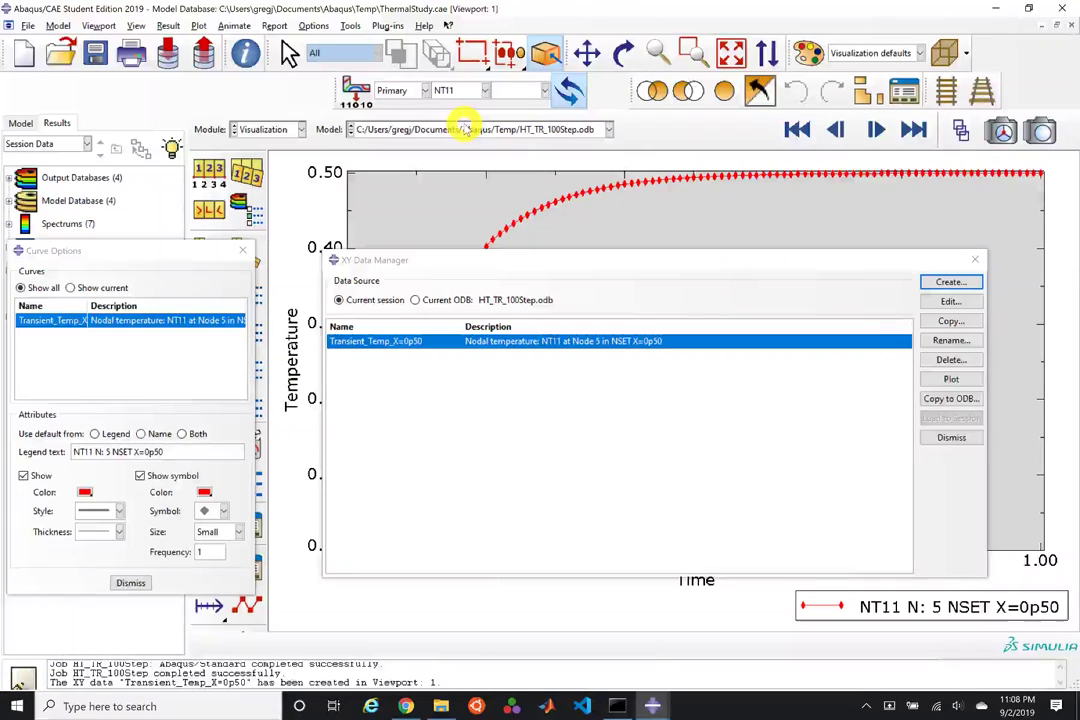
click(465, 129)
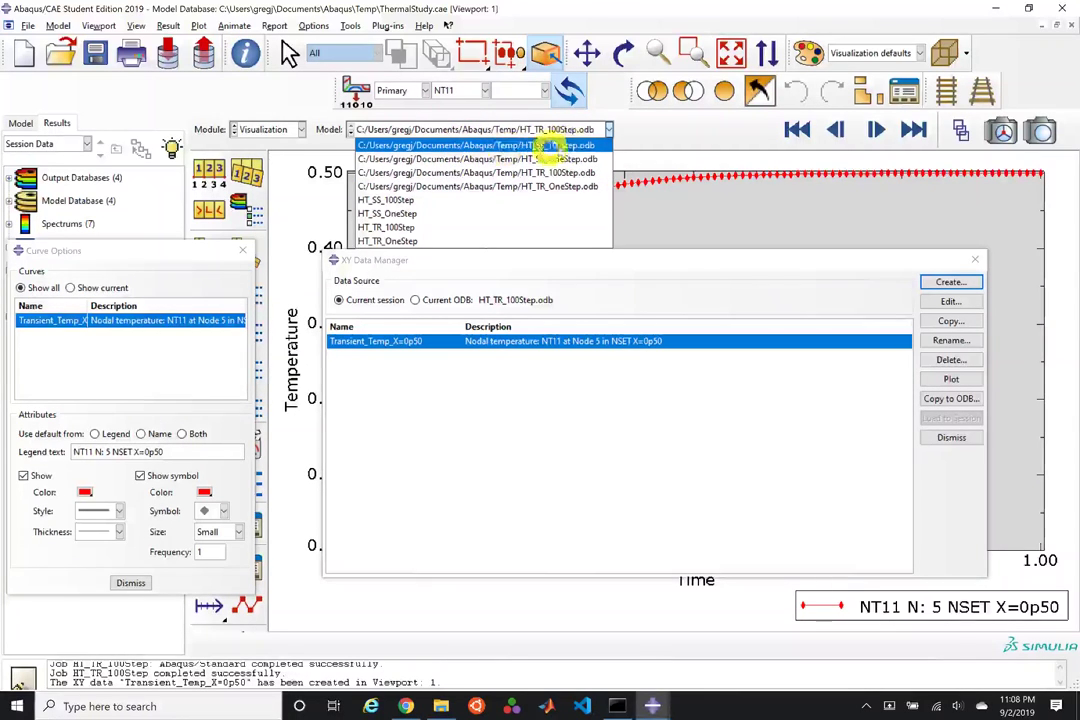
click(578, 145)
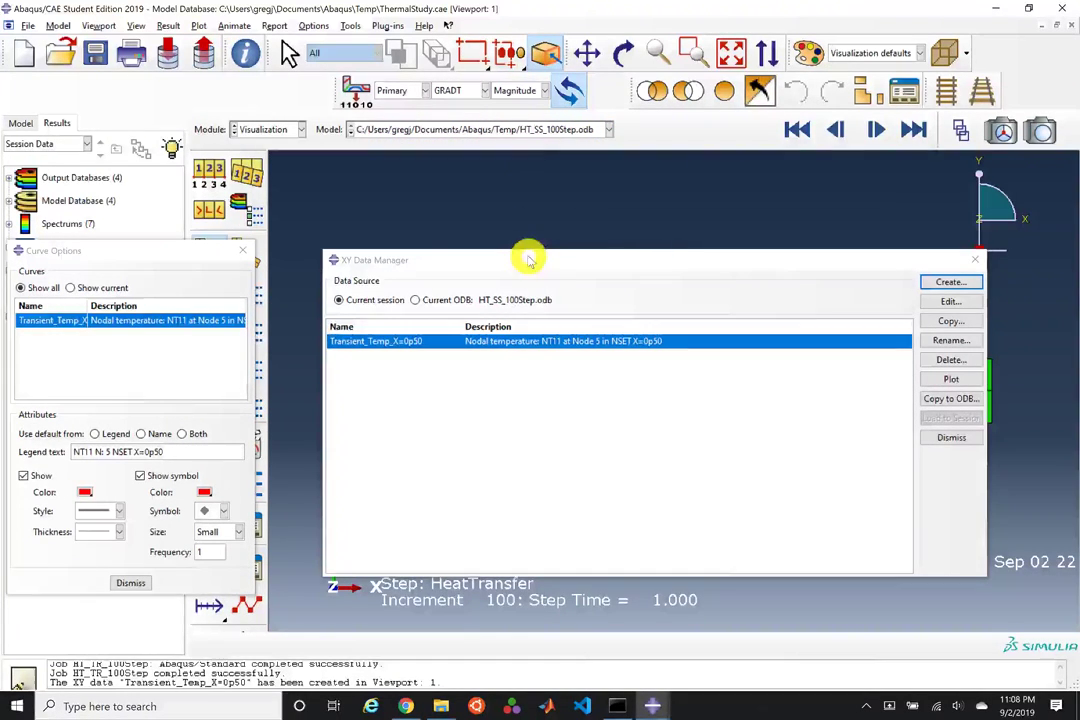
Step: Save the steady-state history output NT11 at Node 5 in NSET X=0p50 as XY data named SteadyState_Temp_X=0p50 and plot it
click(955, 283)
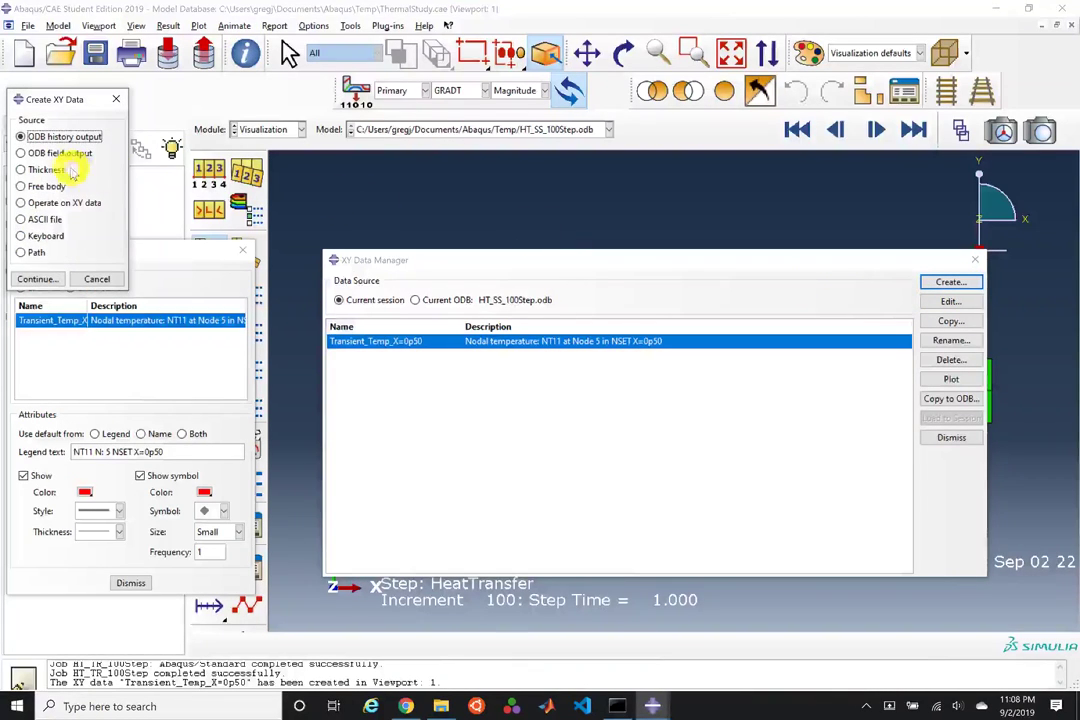
click(40, 278)
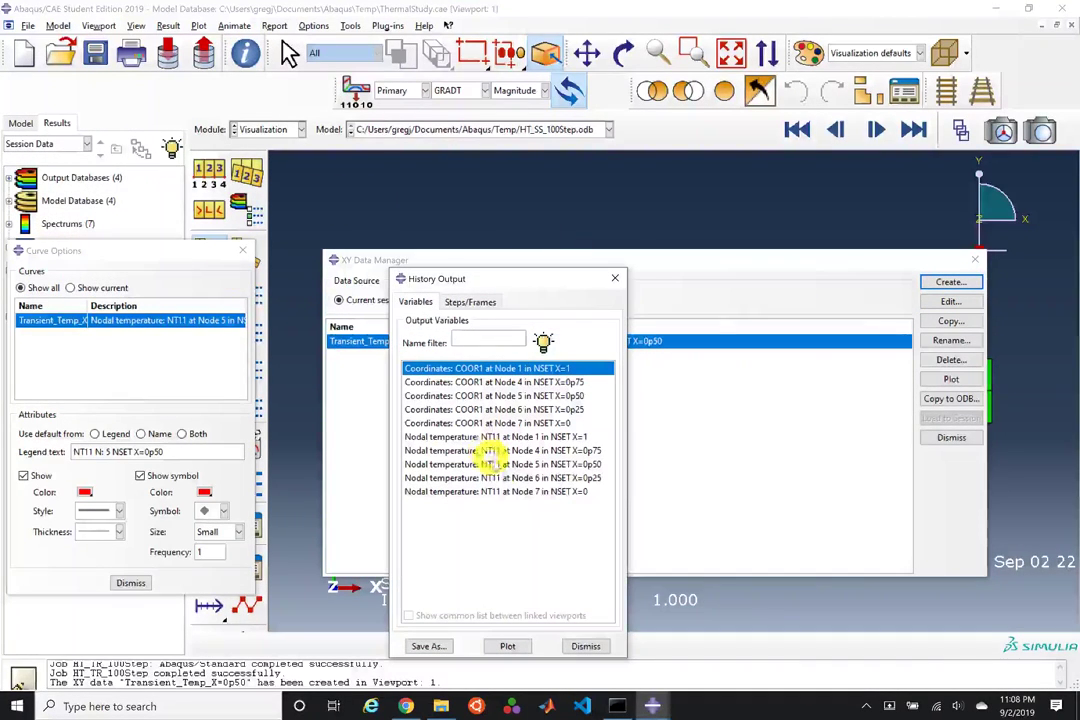
click(550, 464)
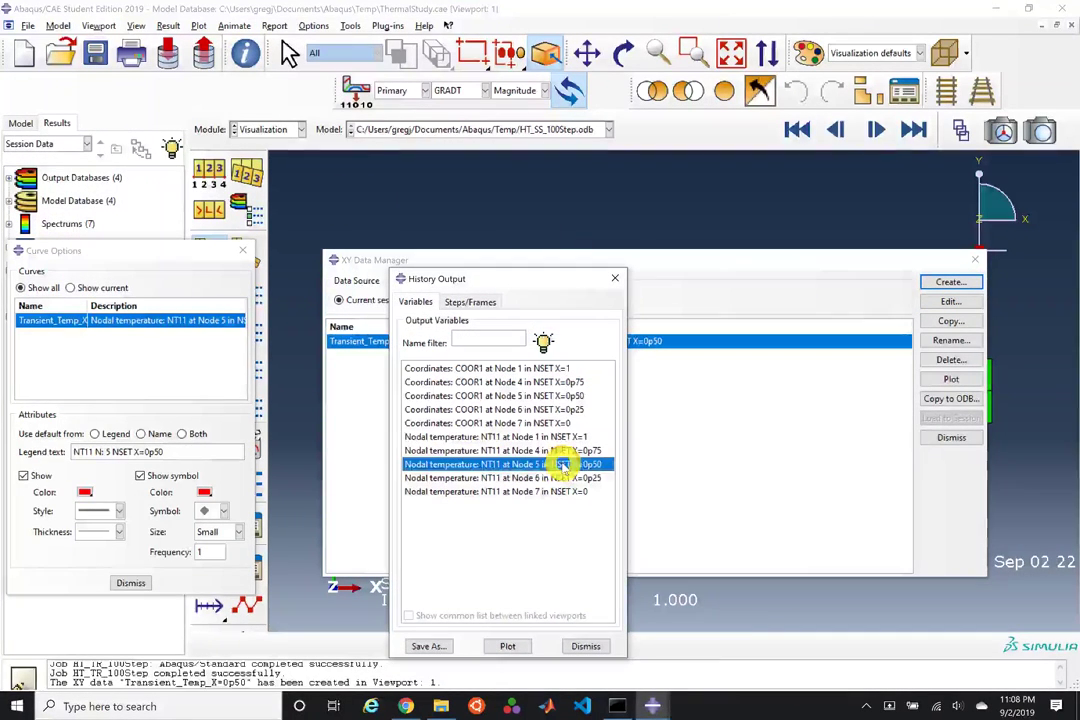
click(424, 646)
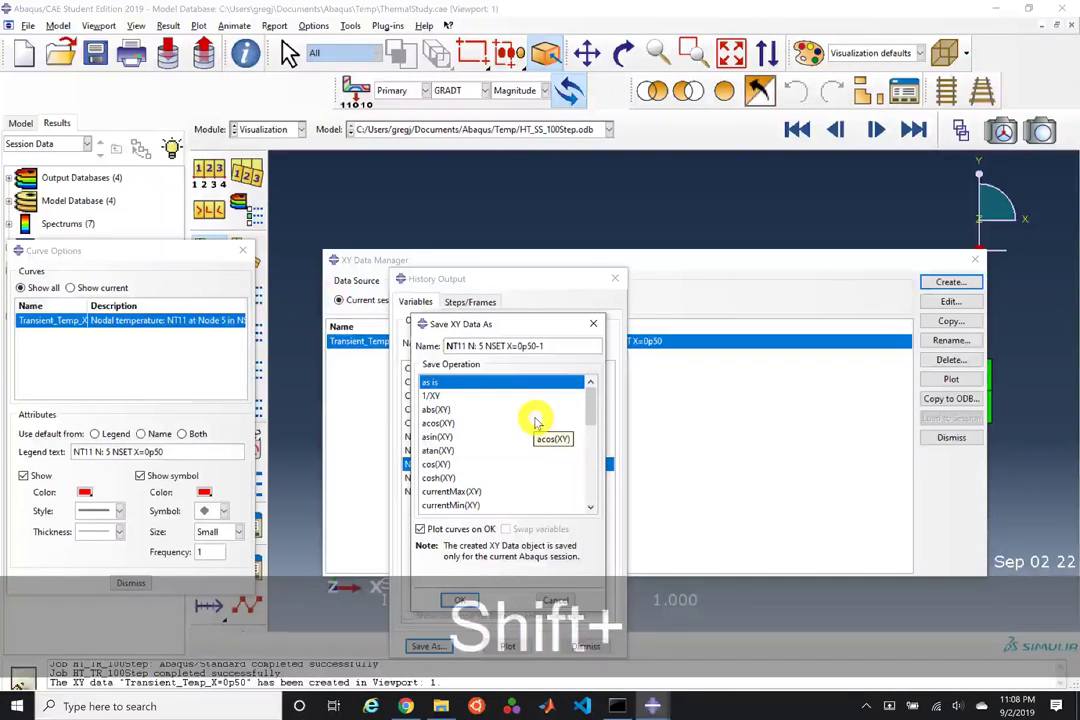
text(Stead)
text(yState)
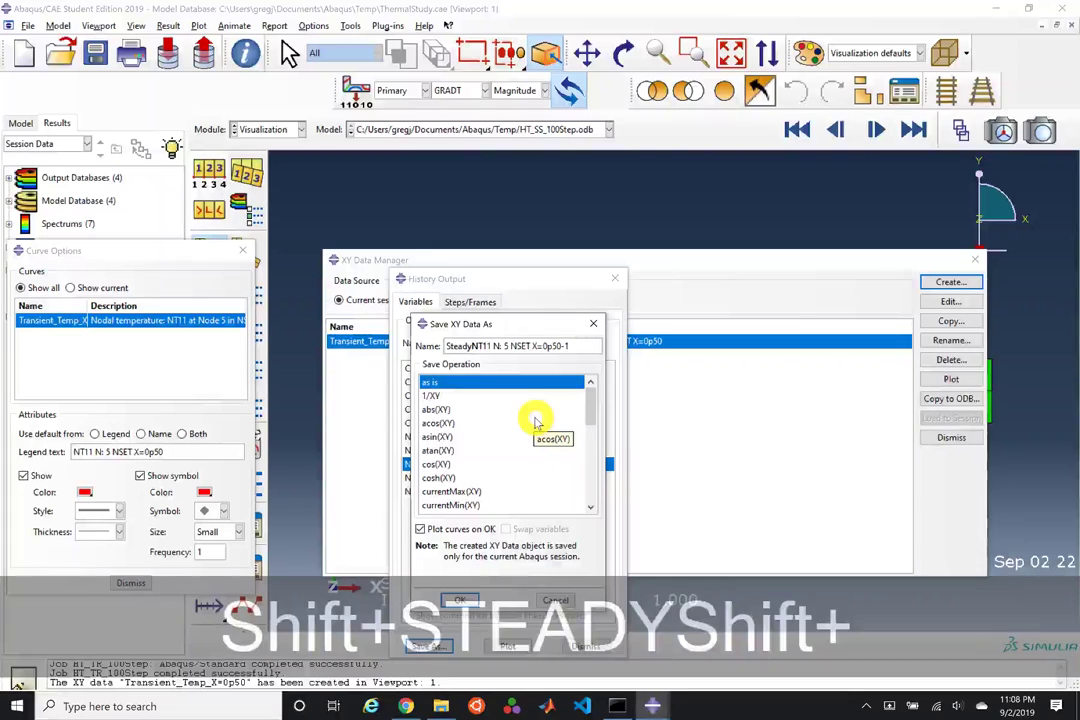
text(_Temp)
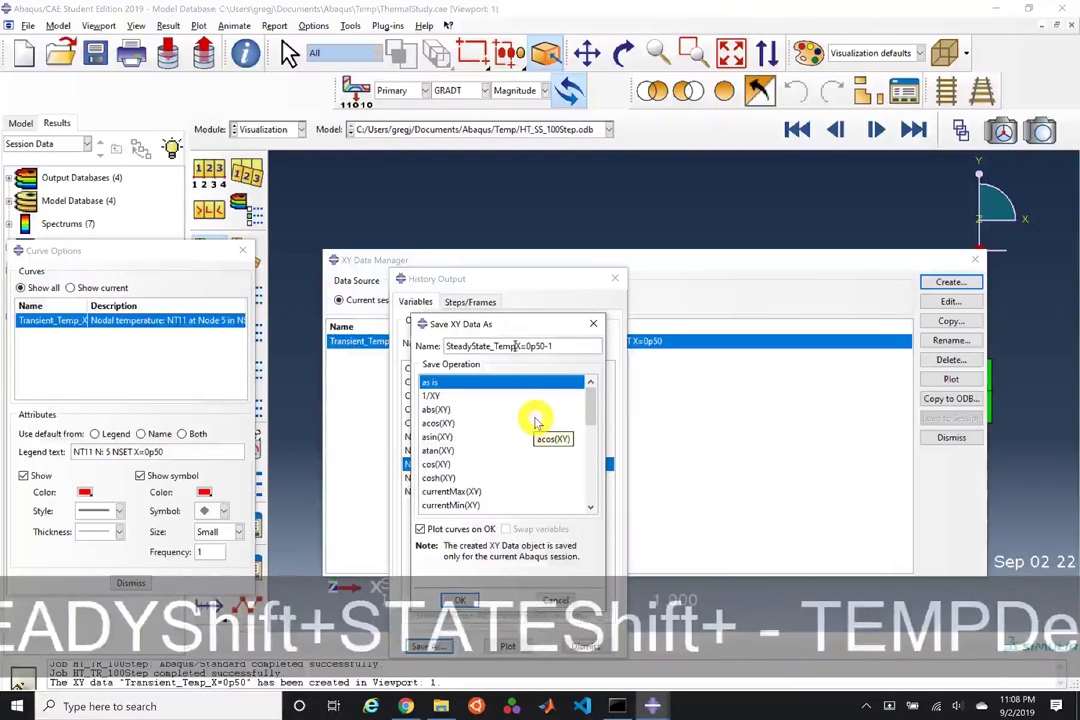
key(End)
key(BackSpace)
key(BackSpace)
key(Return)
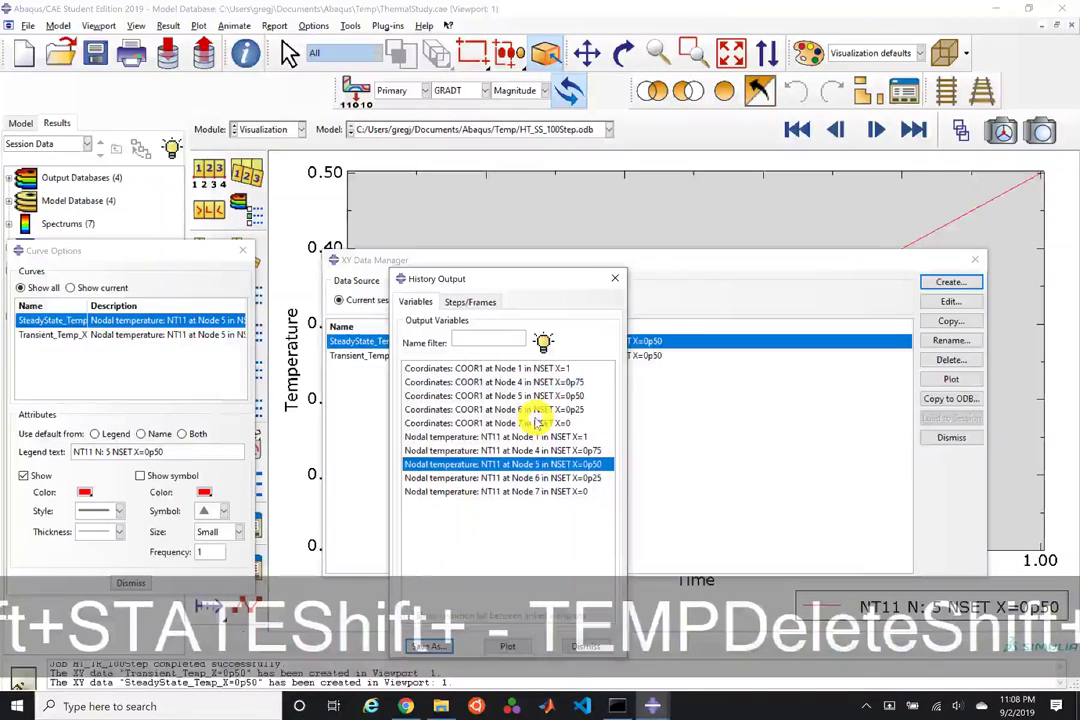
click(588, 647)
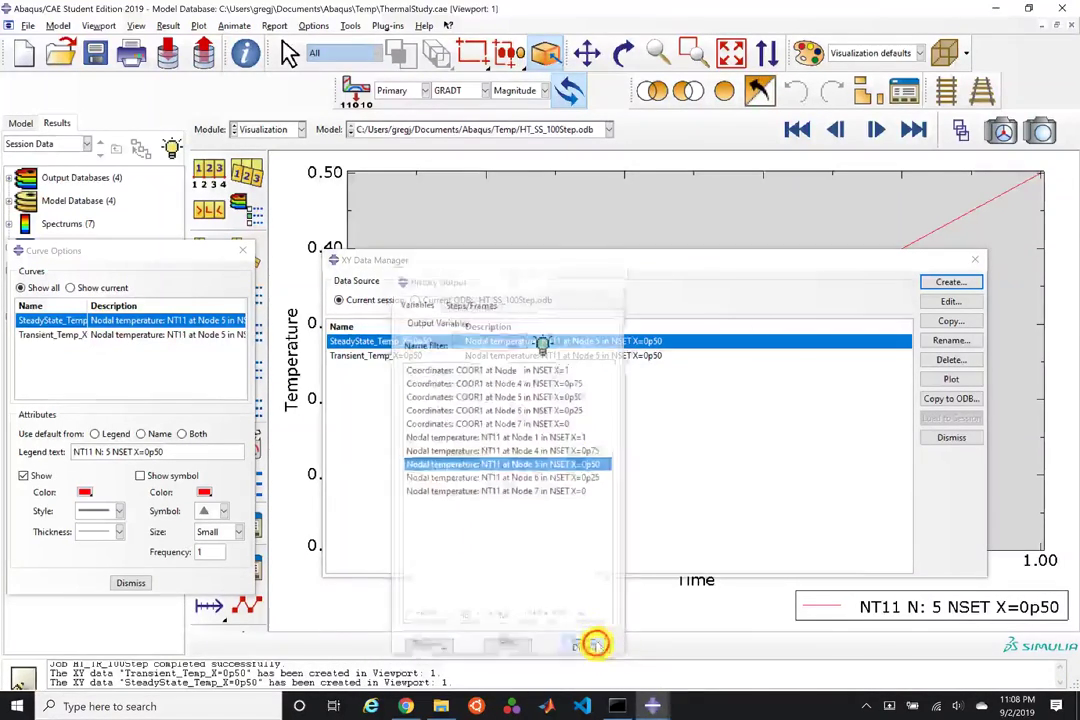
Step: Plot the SteadyState_Temp_X=0p50 and Transient_Temp_X=0p50 data sets together and uncover the graph
ctrl+click(590, 356)
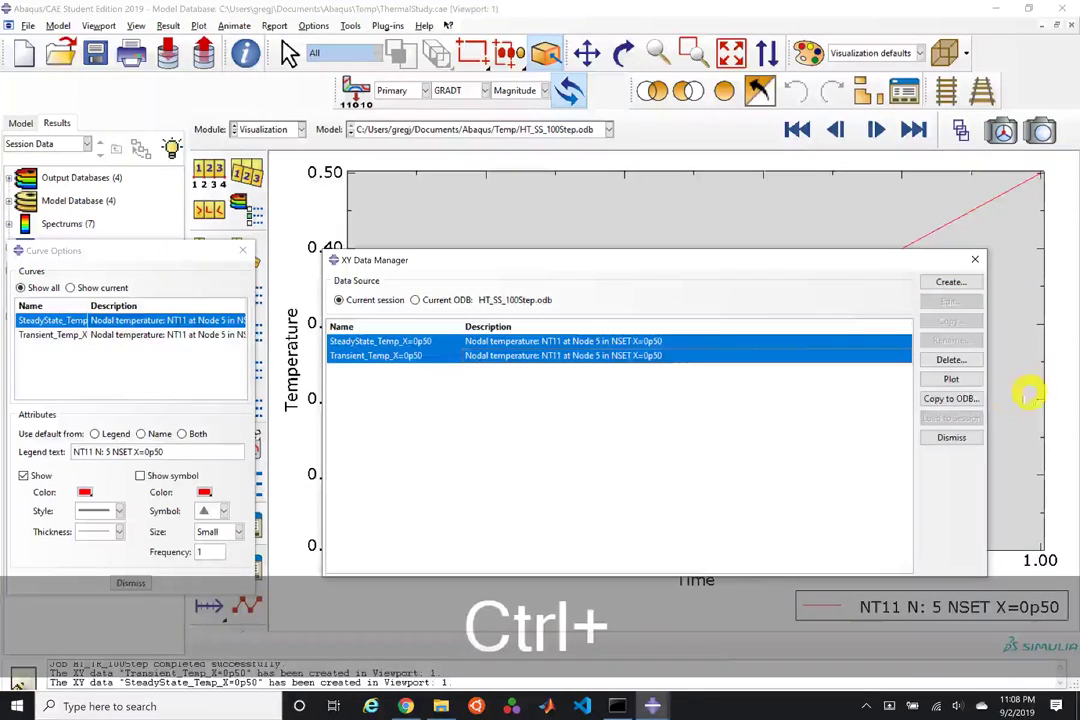
click(951, 380)
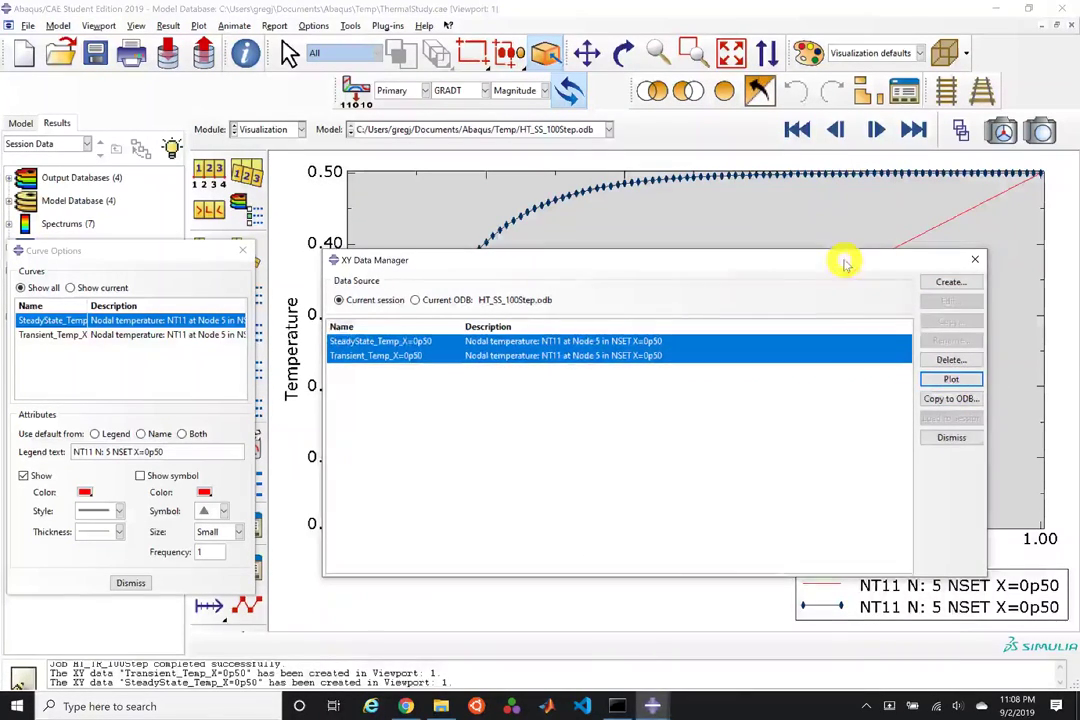
drag(845, 262, 869, 529)
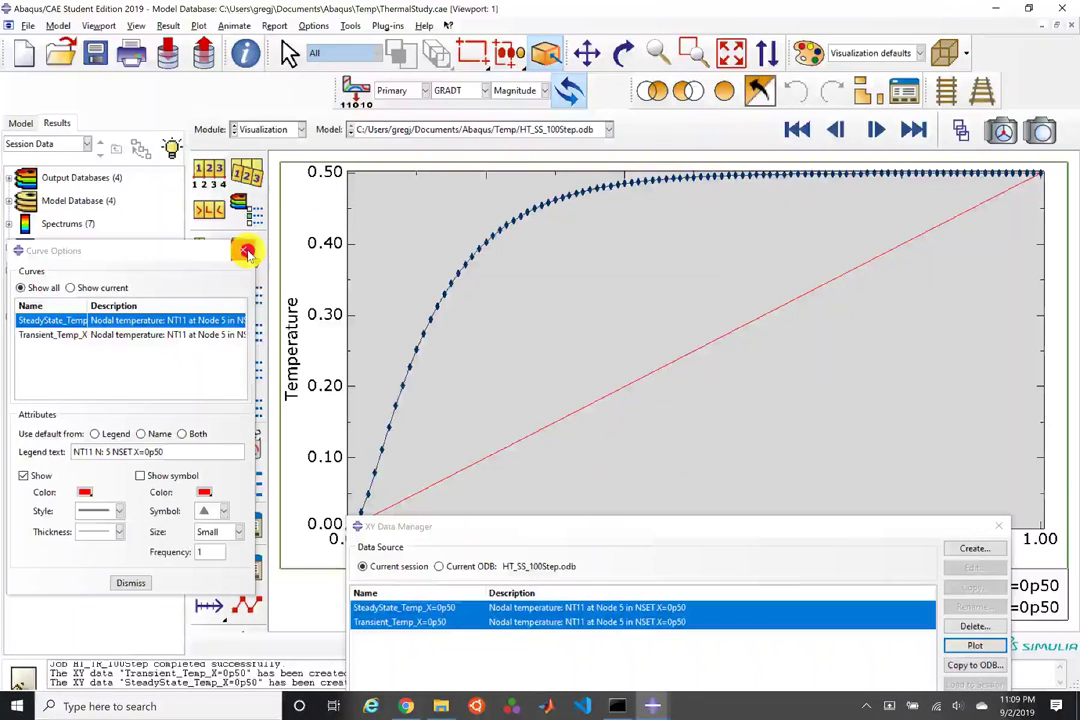
Step: Show the SteadyState_Temp_X=0p50 curve as symbols without its line, and close the curve options and XY data manager
click(140, 475)
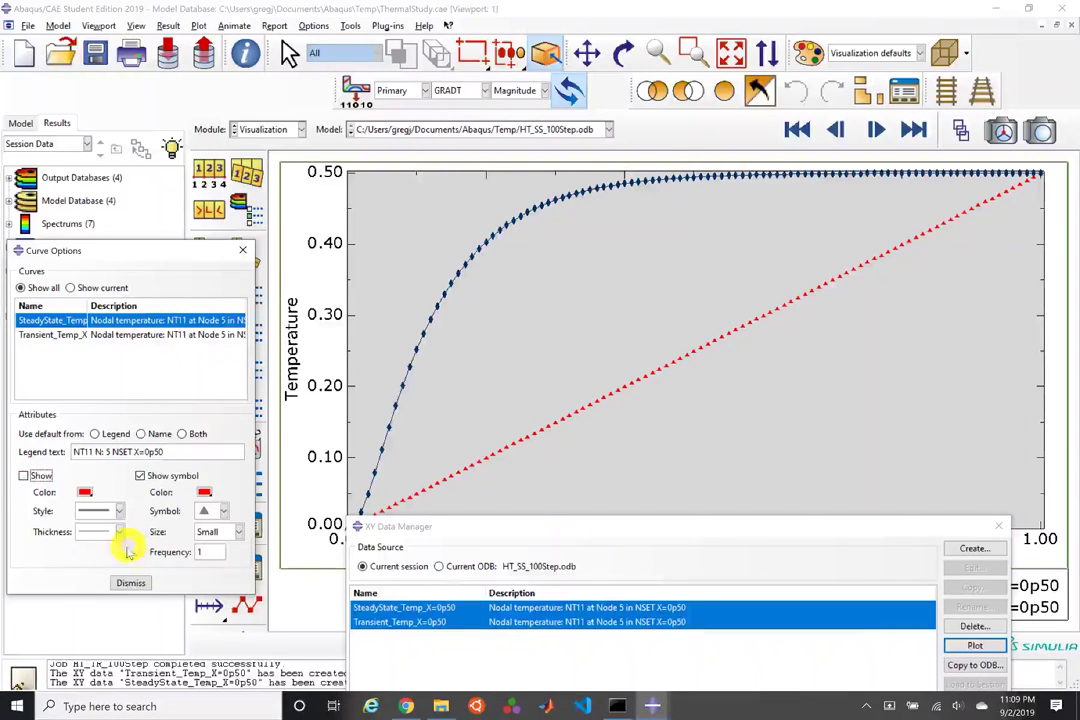
click(131, 582)
drag(432, 527, 388, 582)
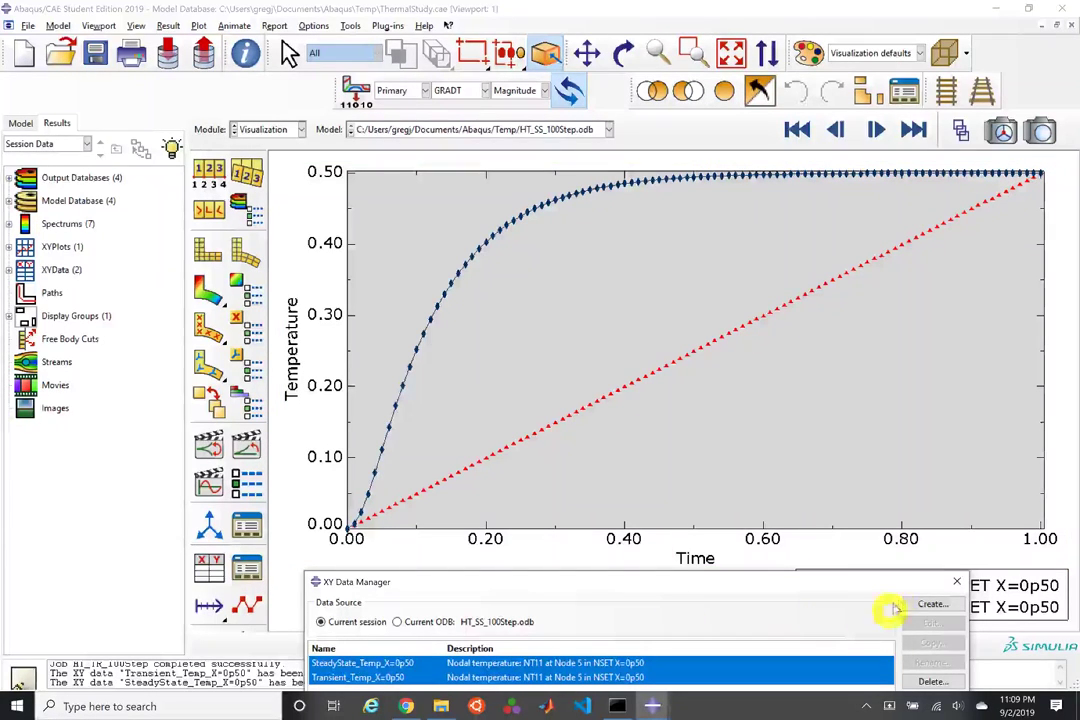
click(962, 582)
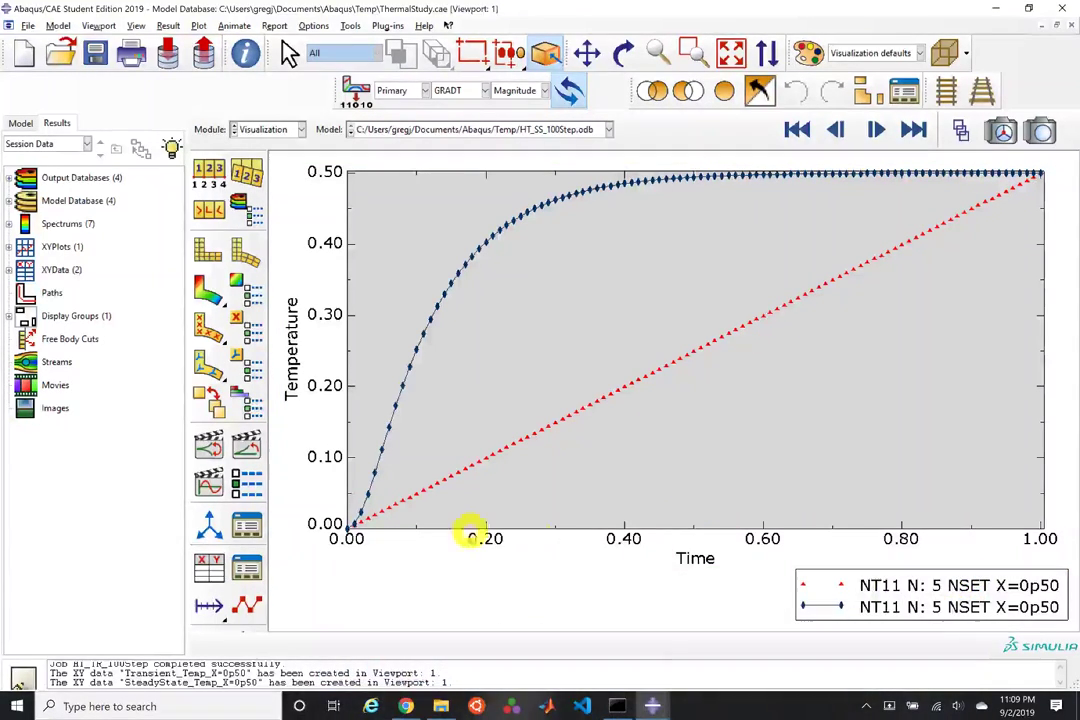
Step: Plot the nodal temperature NT11 of HT_SS_100Step as contours
click(197, 282)
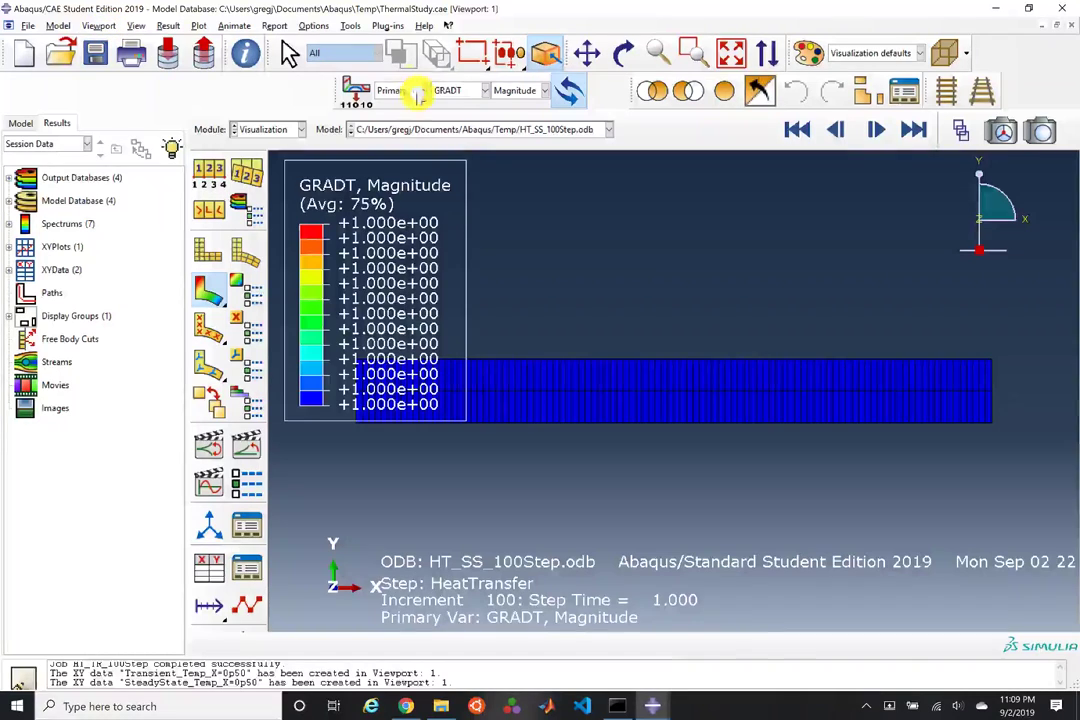
click(455, 90)
click(443, 133)
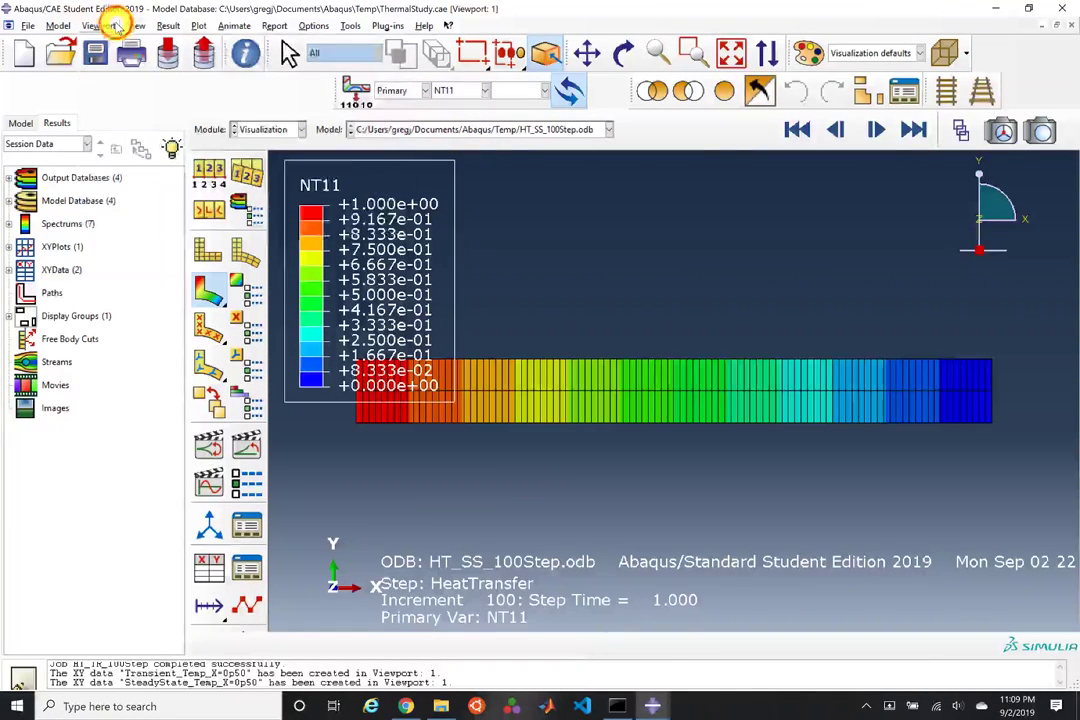
Step: Create a second viewport and tile both viewports horizontally
click(100, 25)
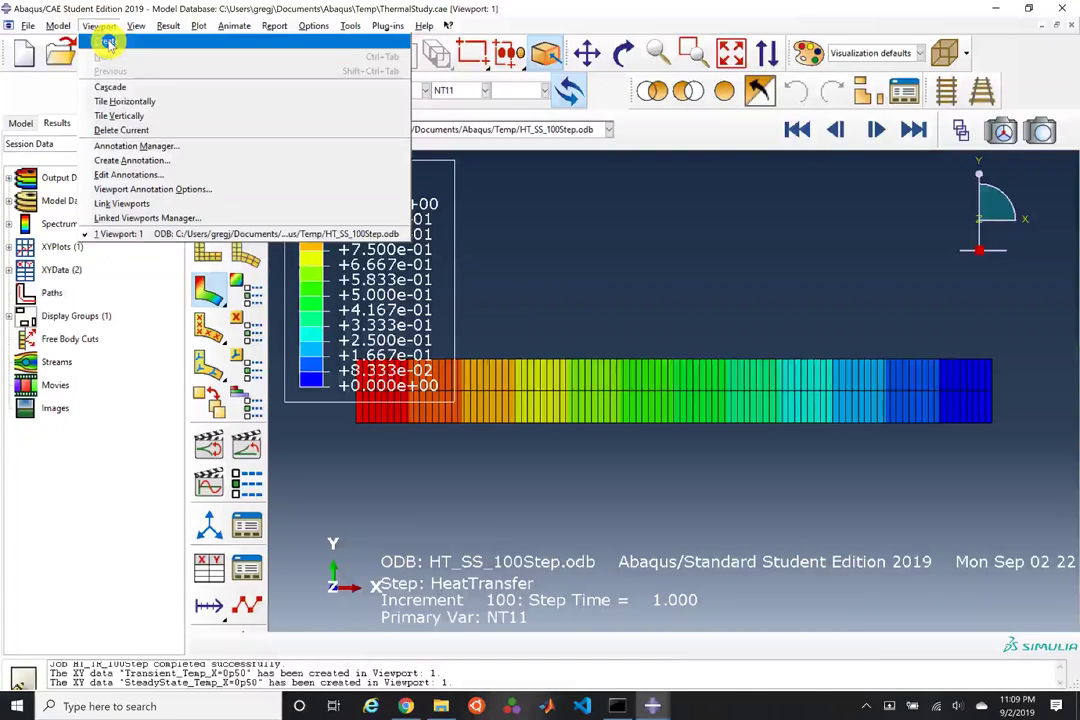
click(108, 41)
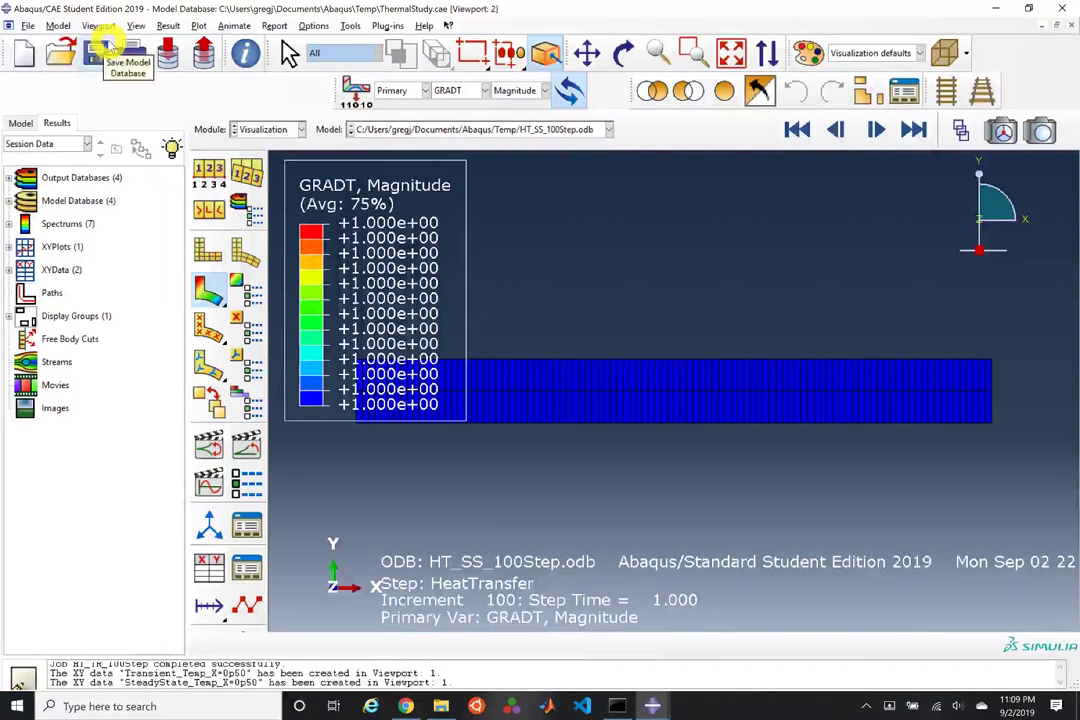
click(104, 26)
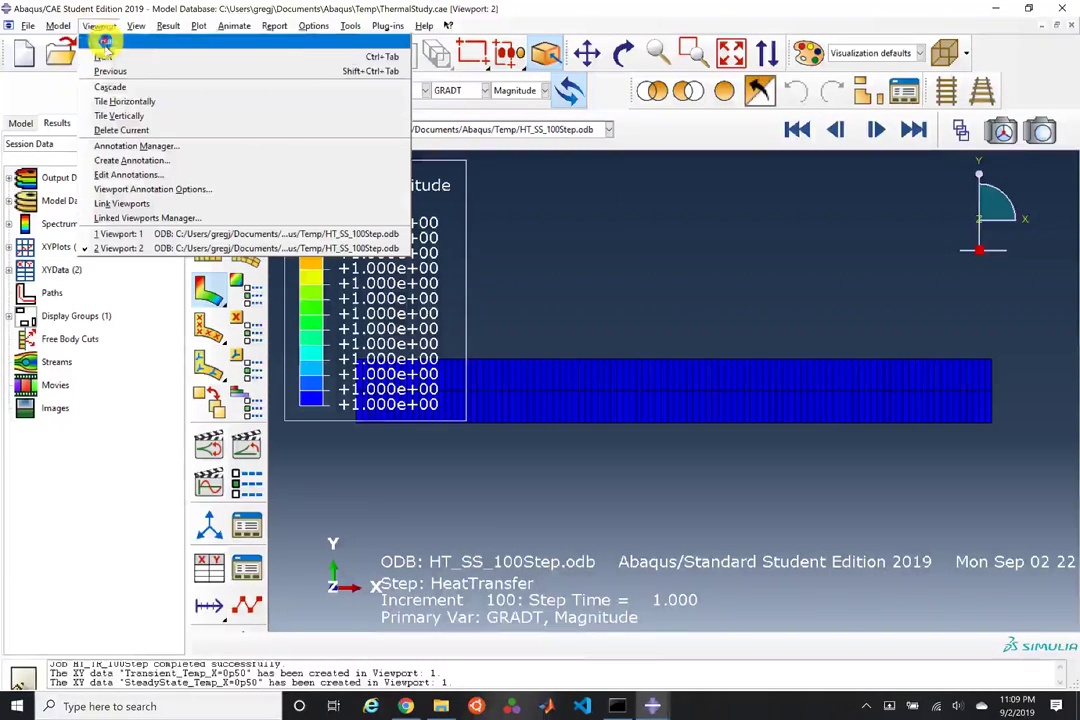
click(110, 102)
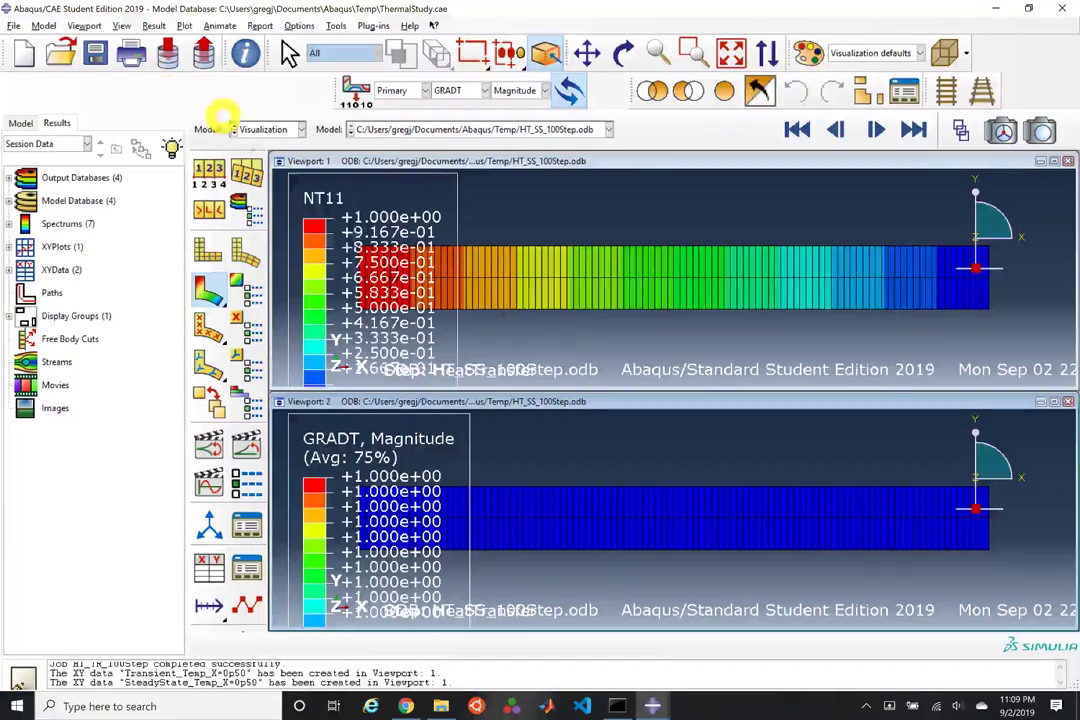
Step: Display the HT_TR_100Step output database in Viewport: 2 and plot its nodal temperature NT11 as contours
click(575, 168)
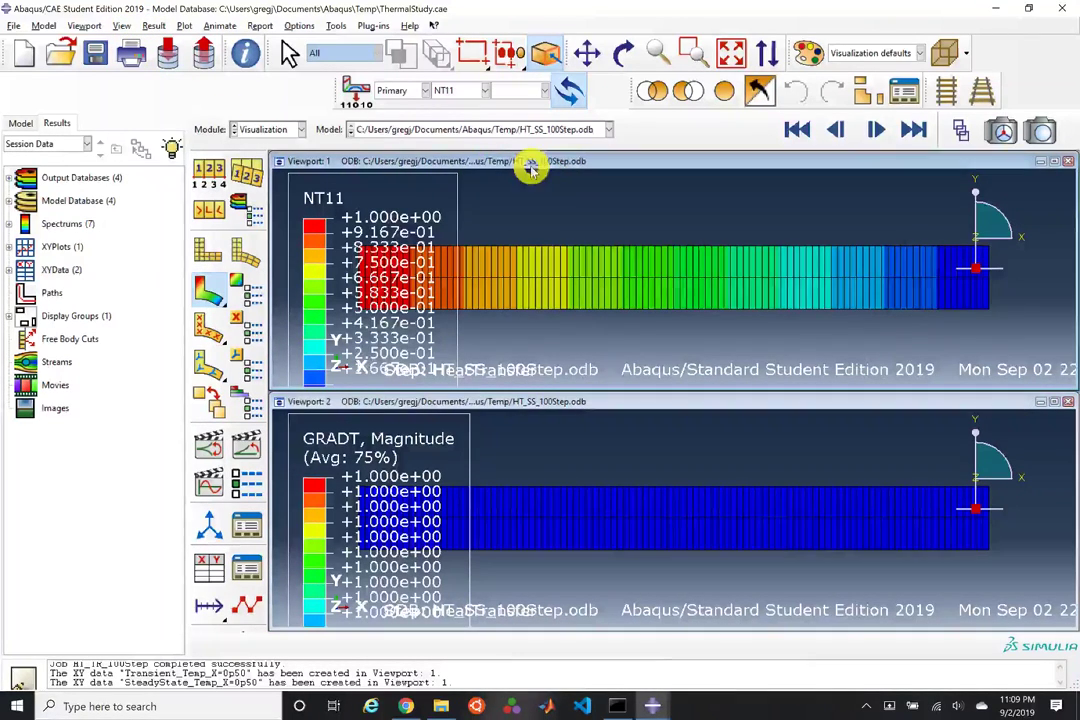
click(562, 401)
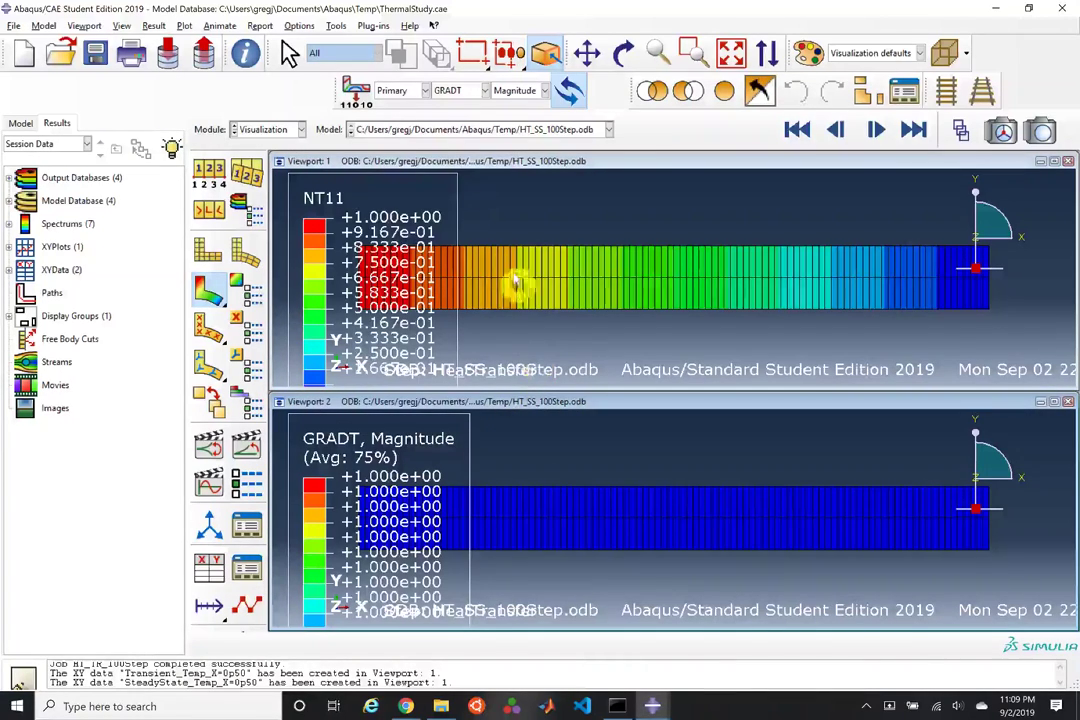
click(463, 130)
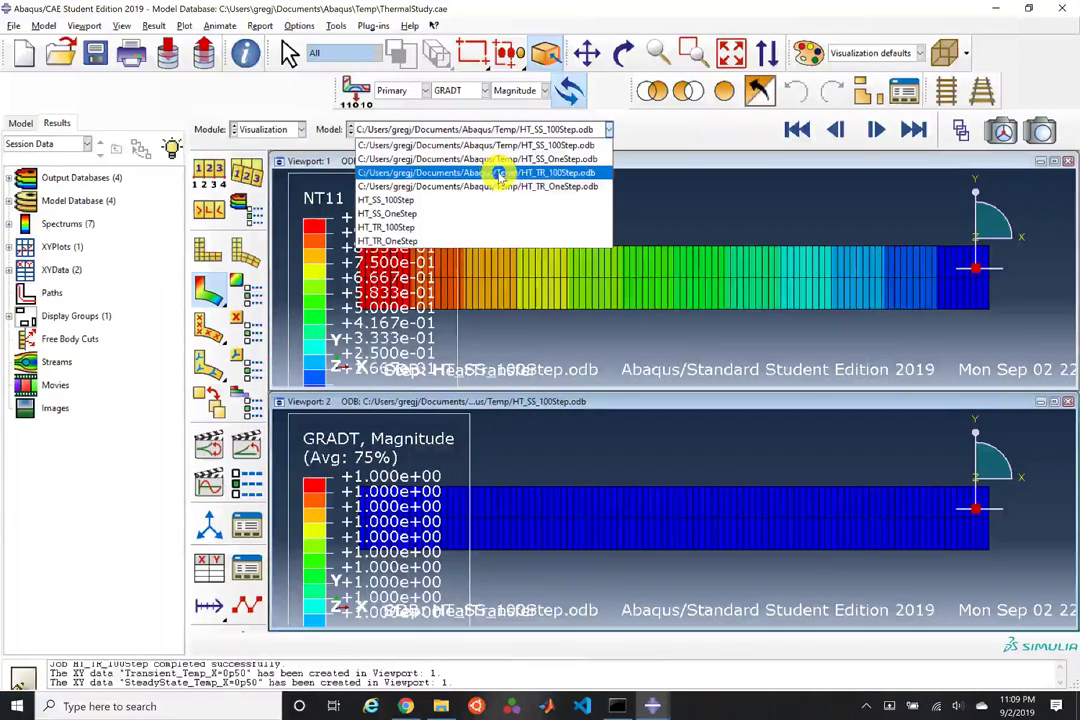
click(550, 174)
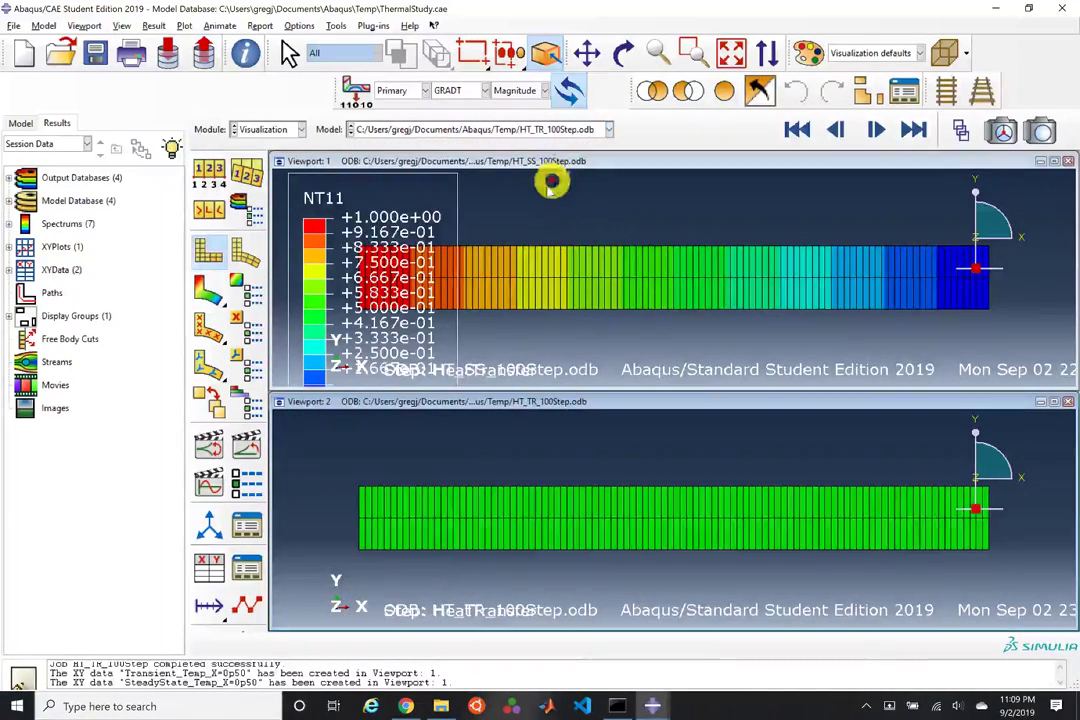
click(452, 91)
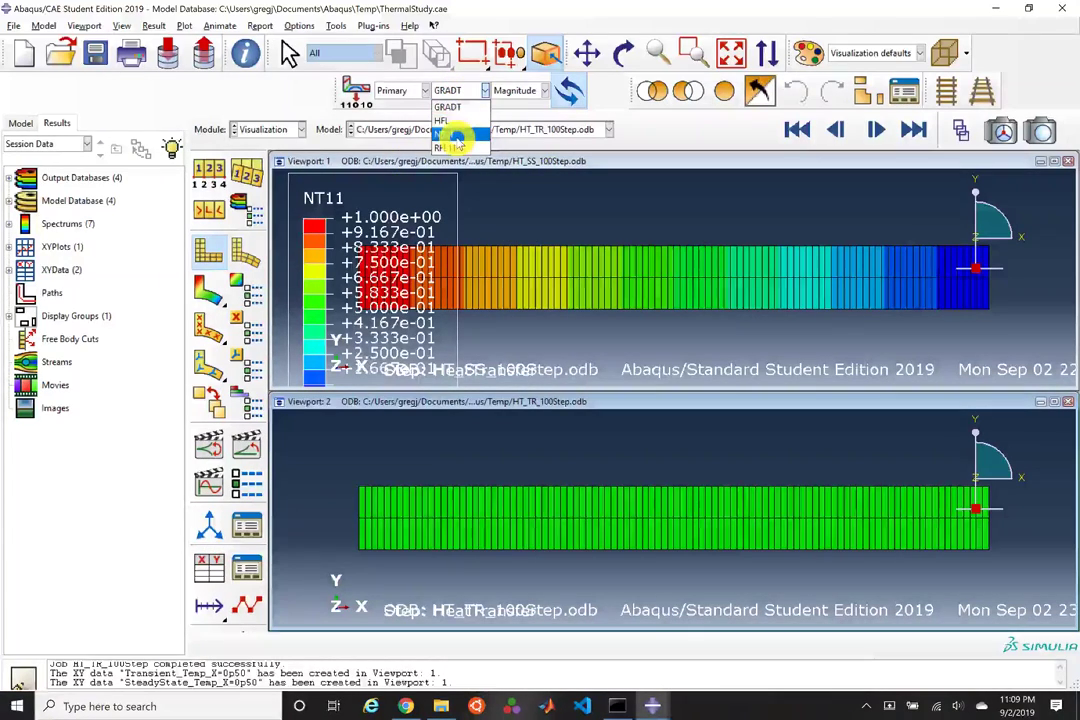
click(445, 138)
Step: Link Viewport: 1 and Viewport: 2 and accept the linked viewport options with Frame Navigation
click(79, 24)
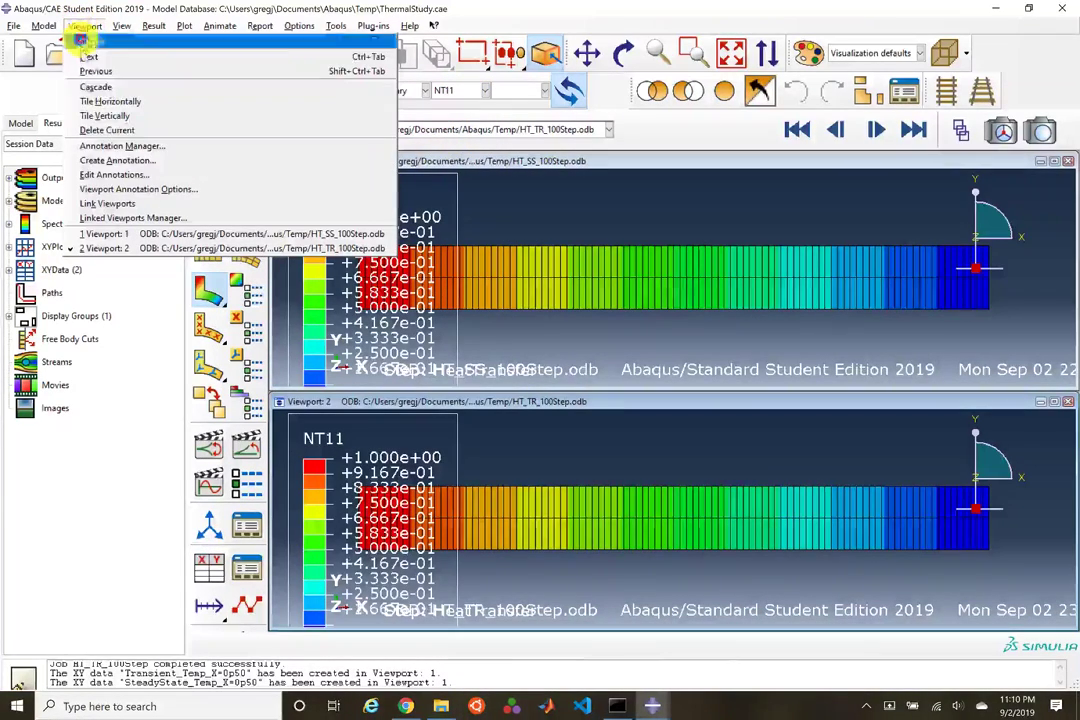
click(107, 203)
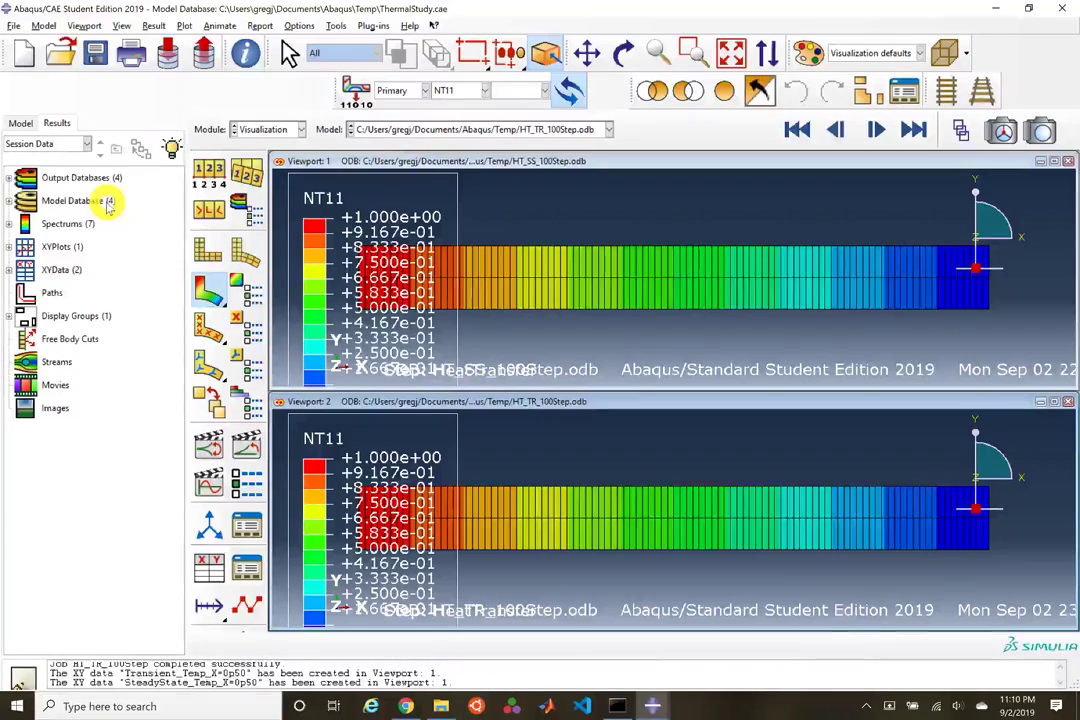
click(86, 27)
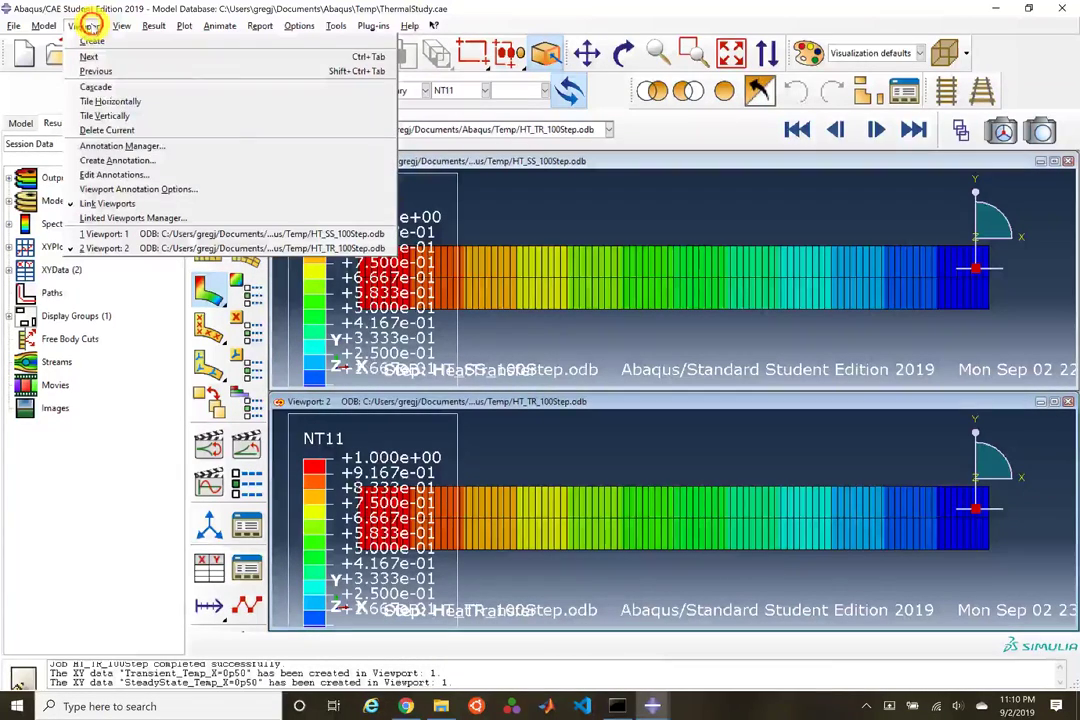
click(107, 217)
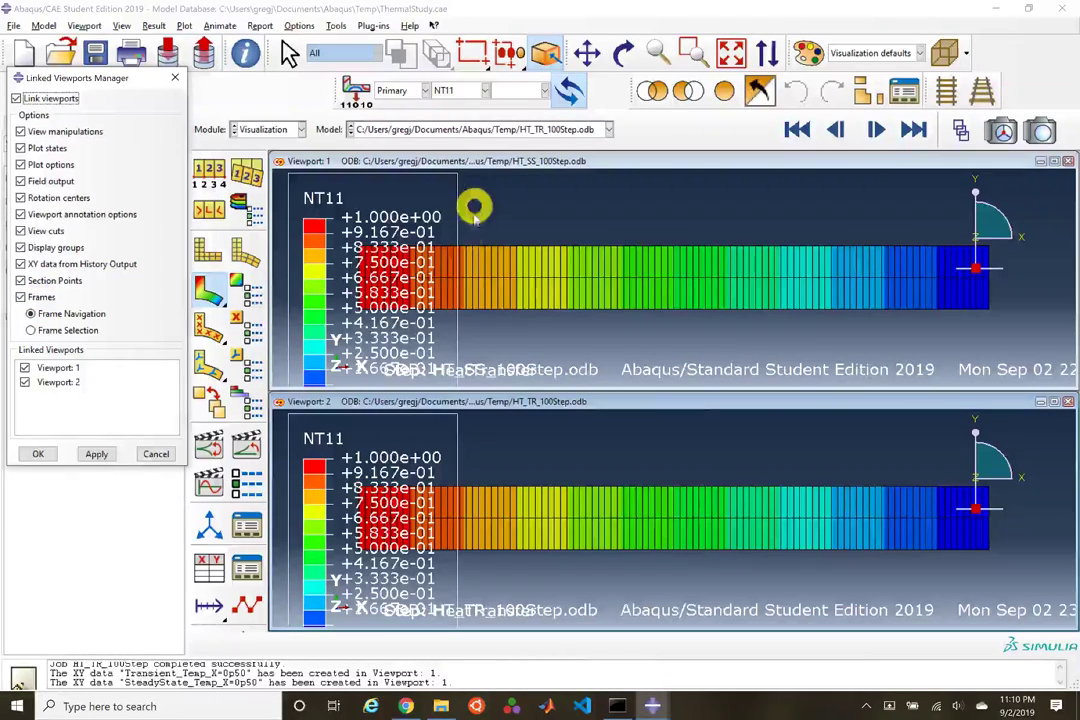
click(40, 452)
Step: Return both linked contour plots to the first frame and advance them to the first increment for comparison
click(794, 127)
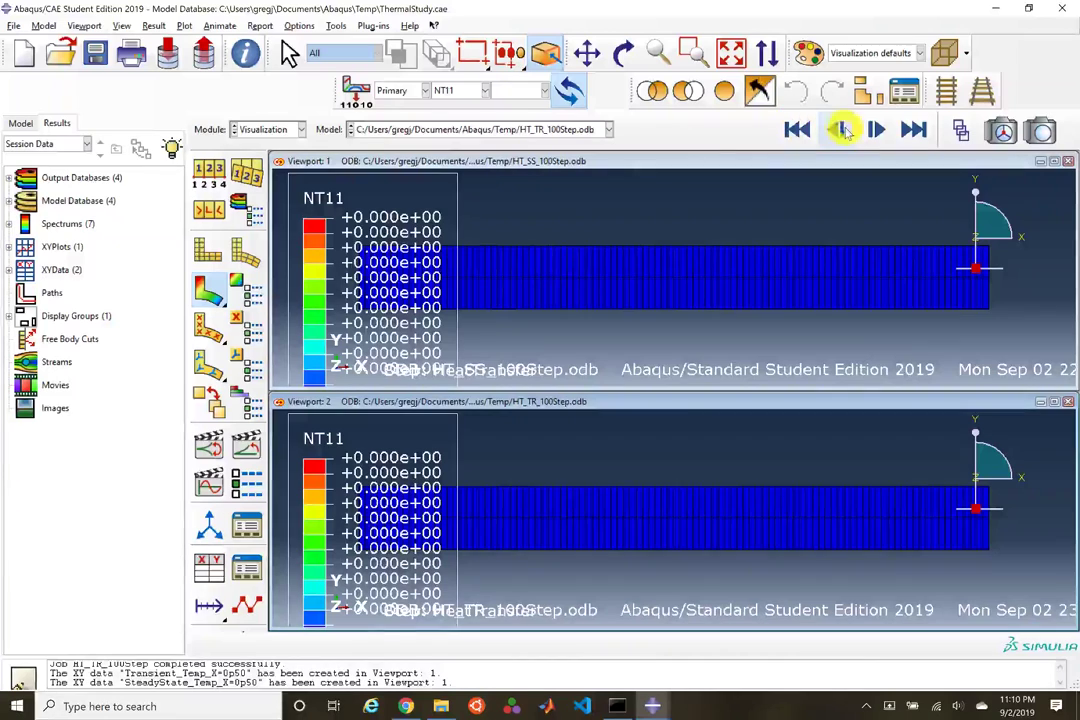
click(873, 129)
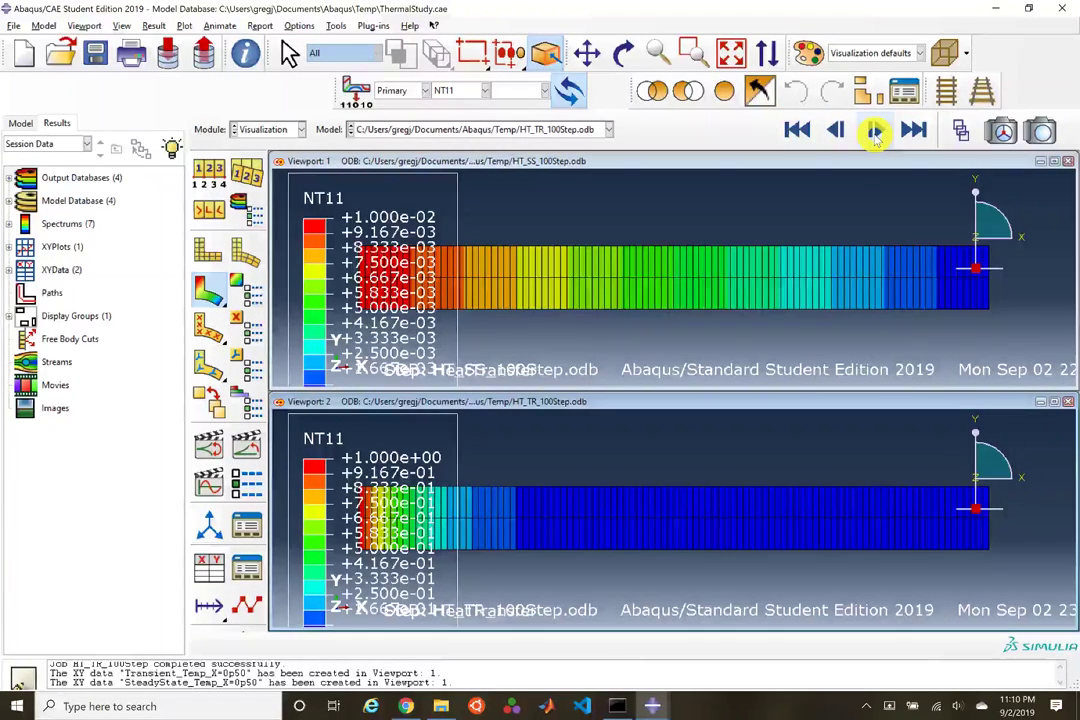
click(875, 131)
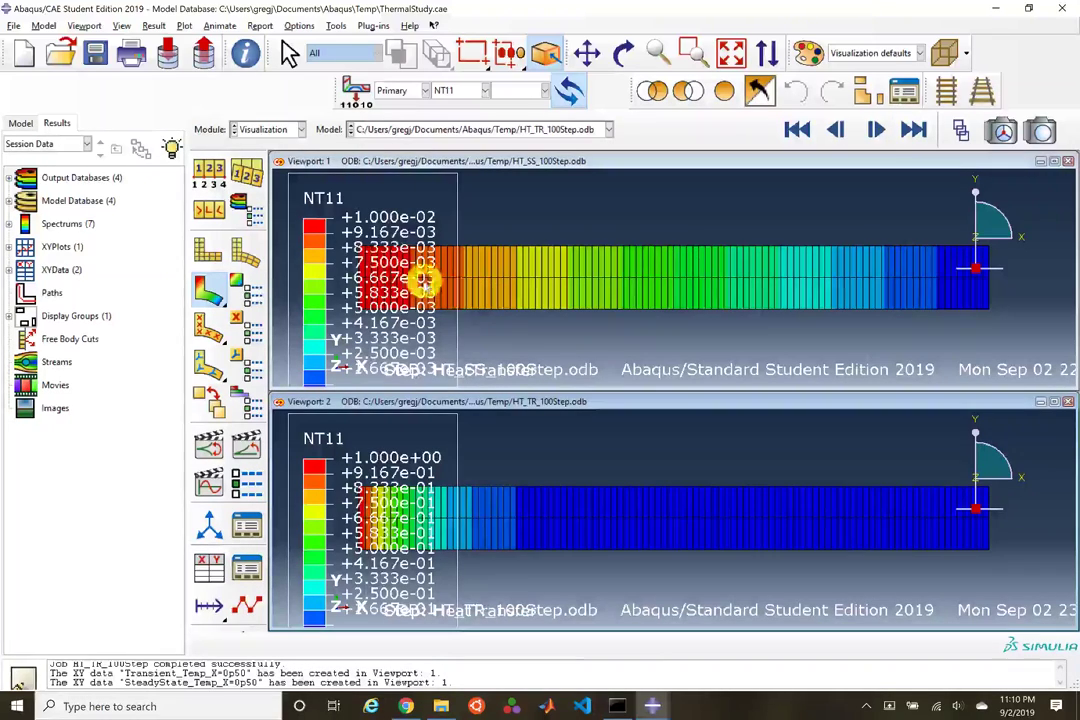
Step: Hide all viewport annotations except the legend
click(88, 26)
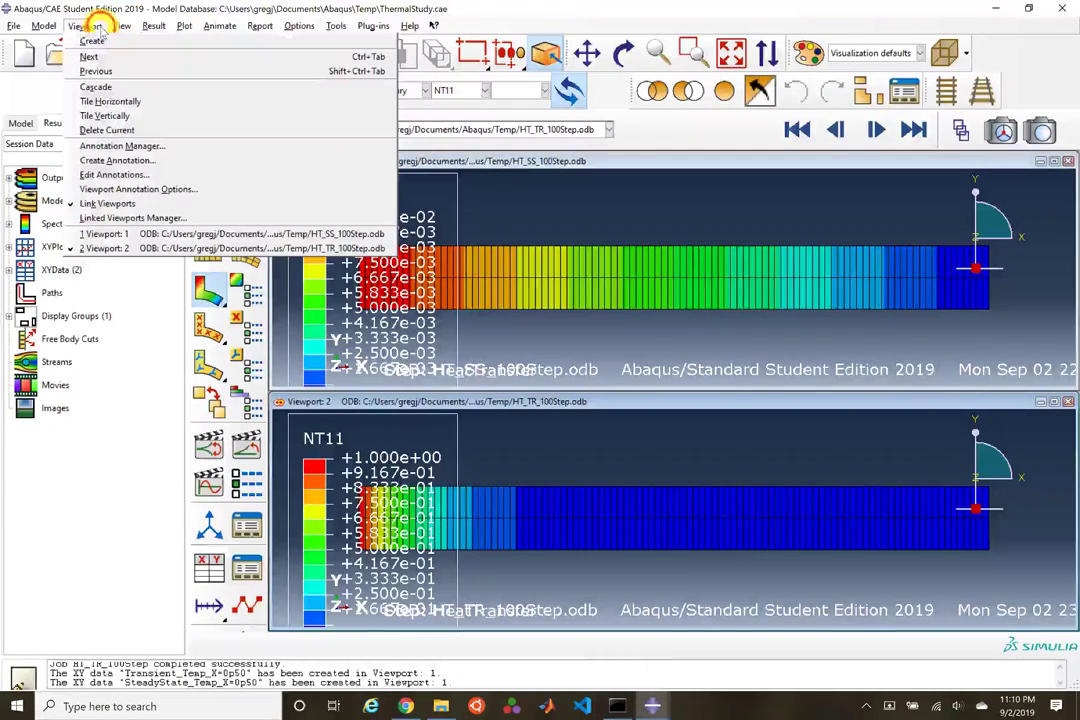
click(86, 189)
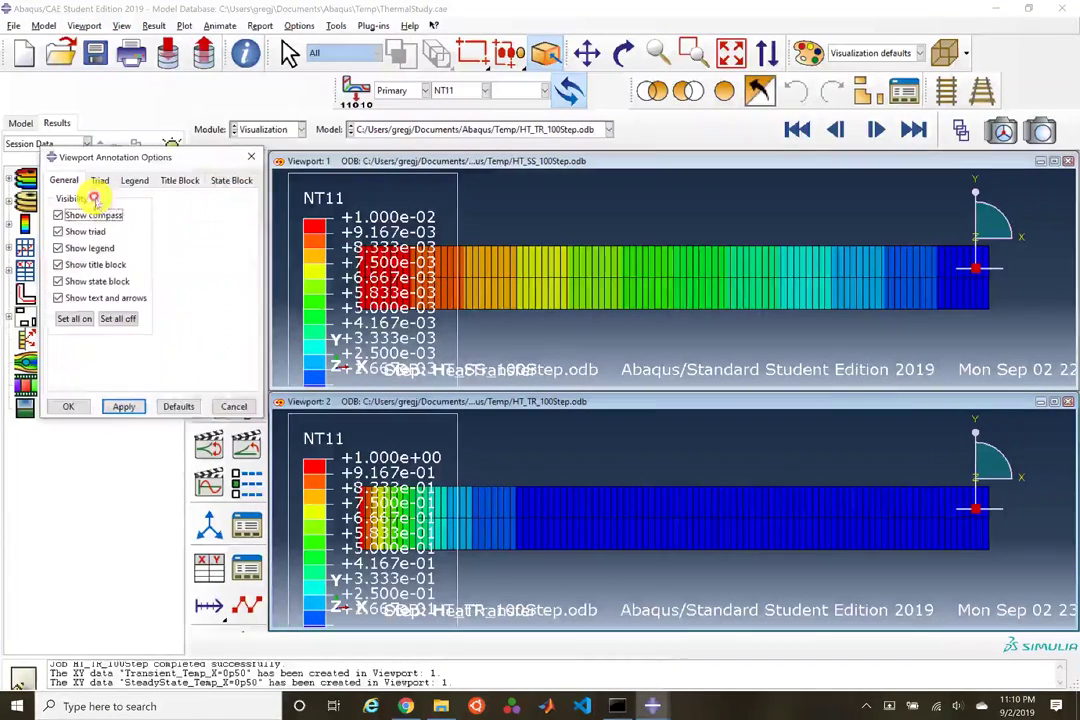
click(112, 318)
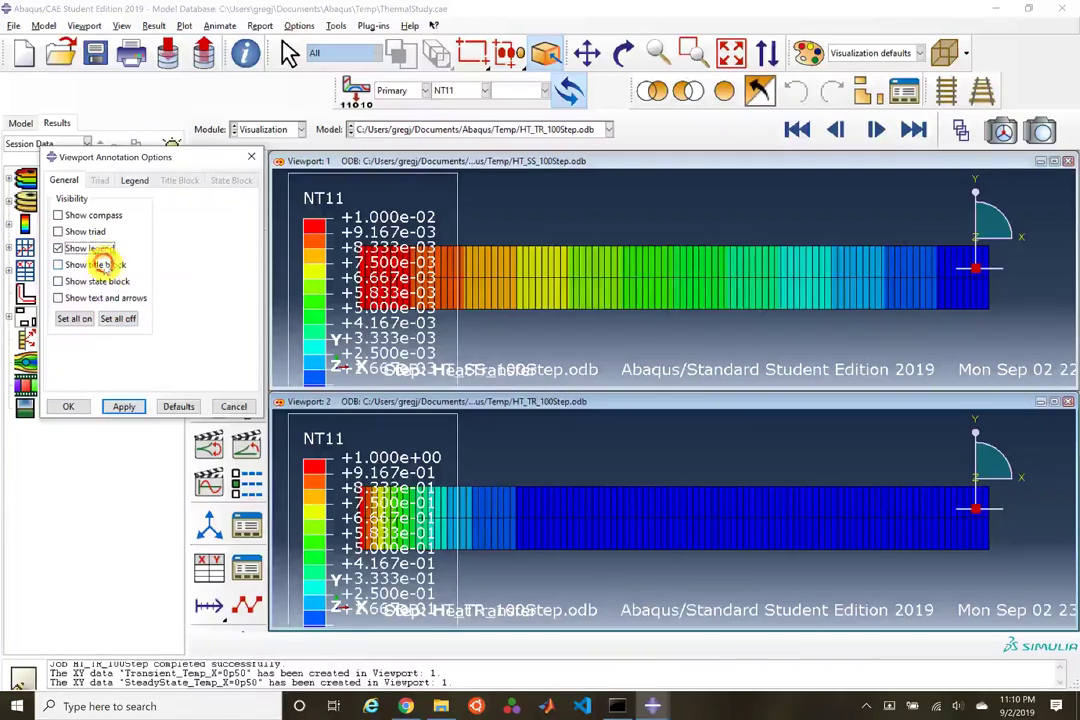
Step: Set the legend numbers to Fixed format with 3 decimal places in both viewports
click(136, 181)
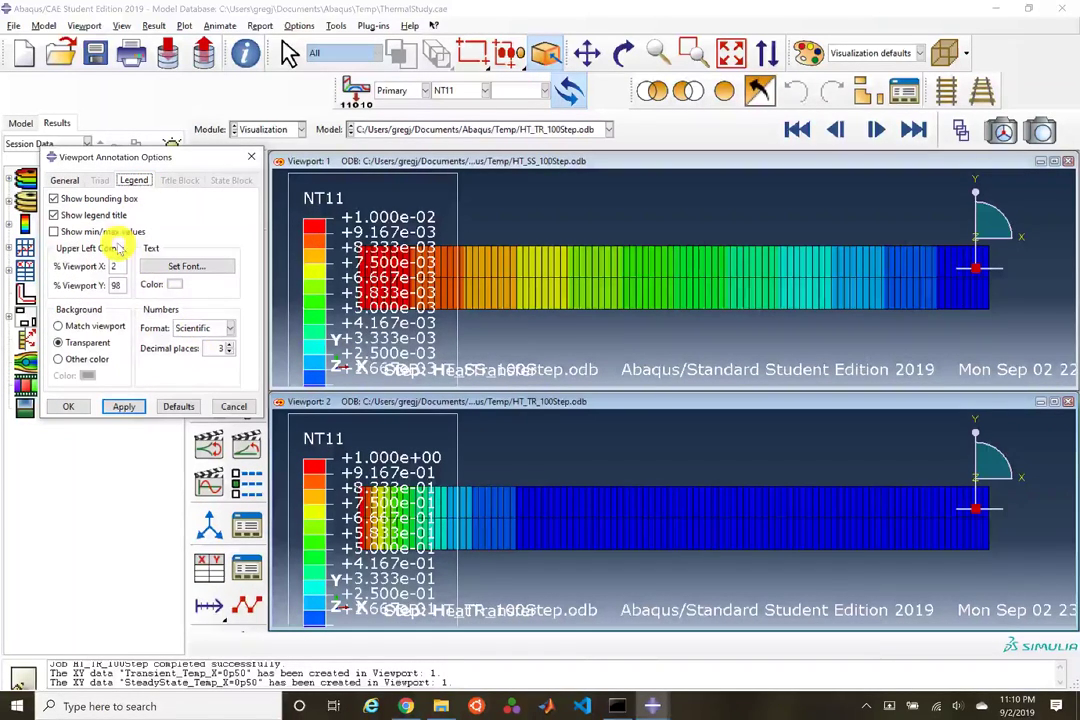
click(205, 329)
click(200, 356)
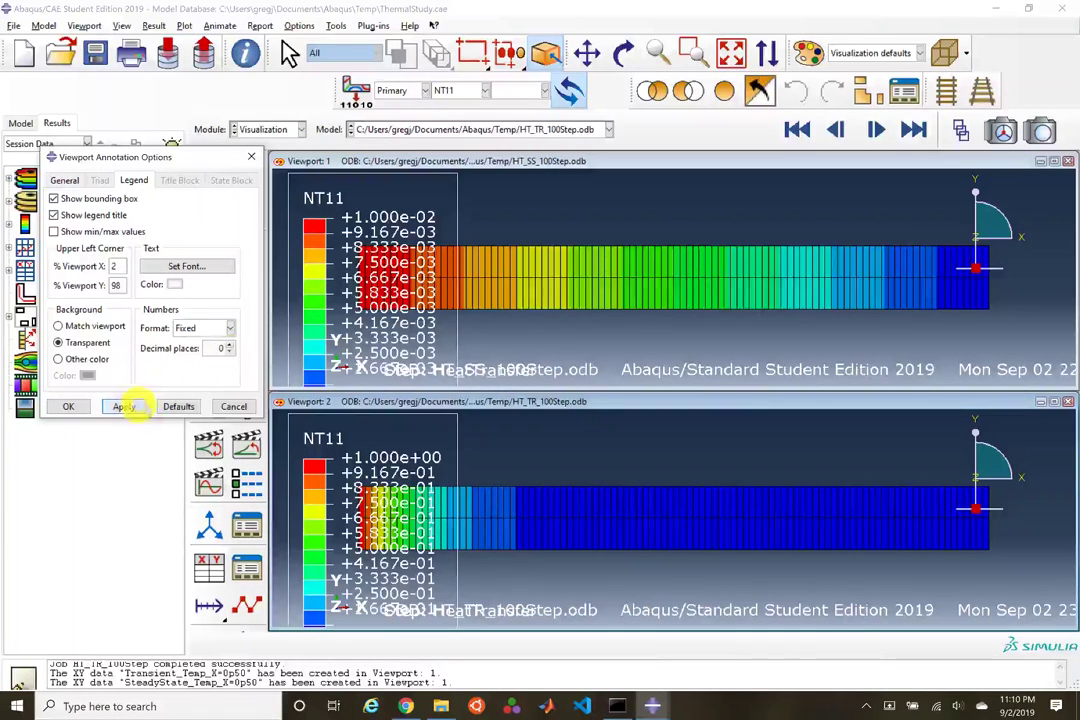
click(229, 344)
click(229, 344)
click(125, 406)
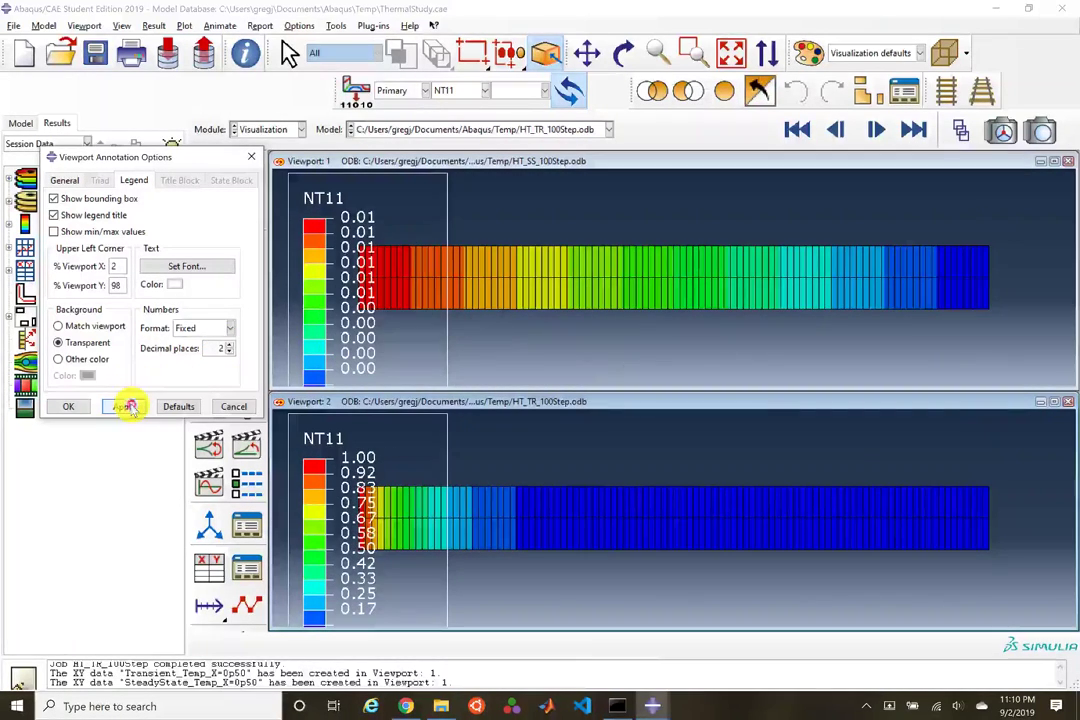
click(229, 344)
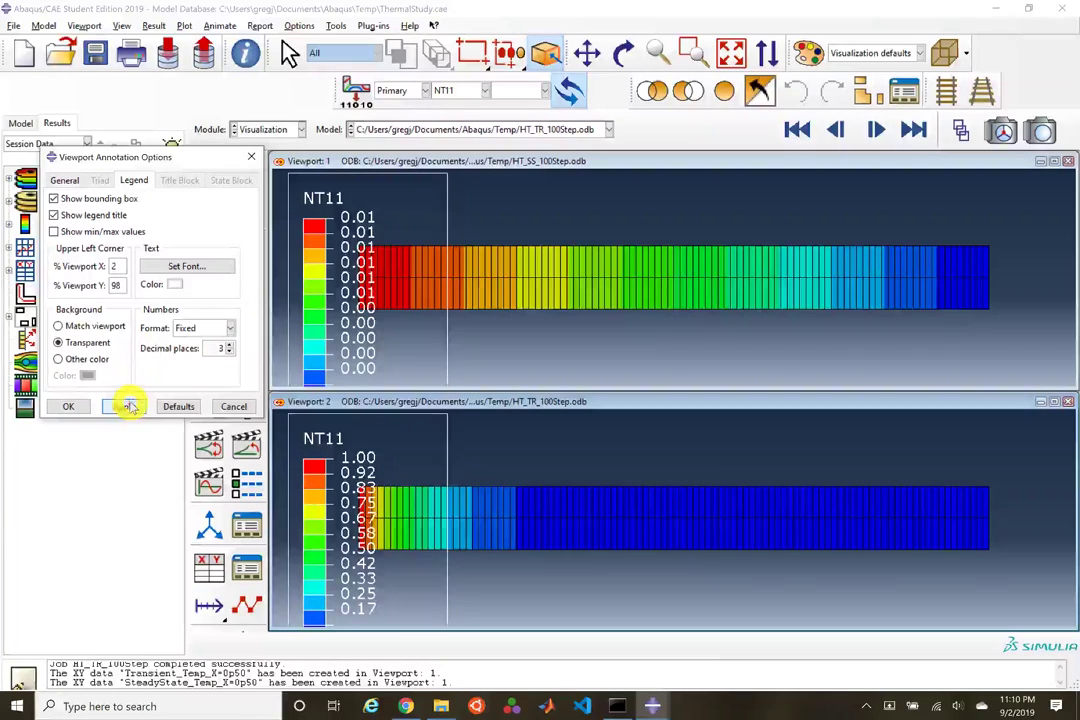
click(128, 406)
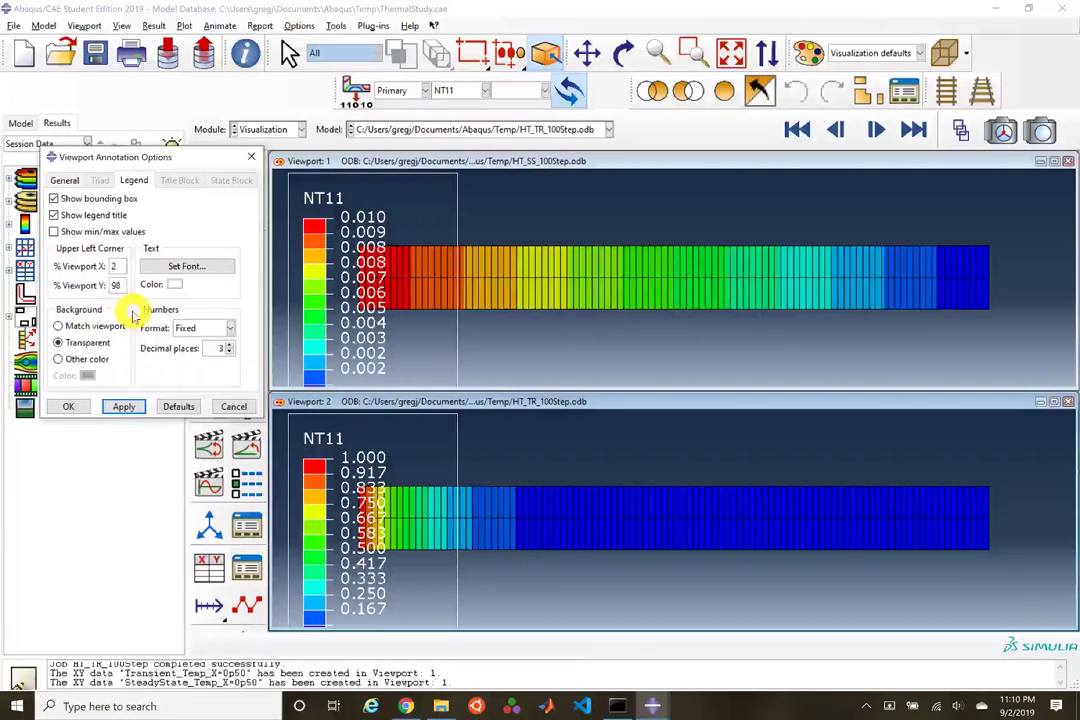
Step: Set the legend font size to 8 points
click(176, 264)
click(489, 283)
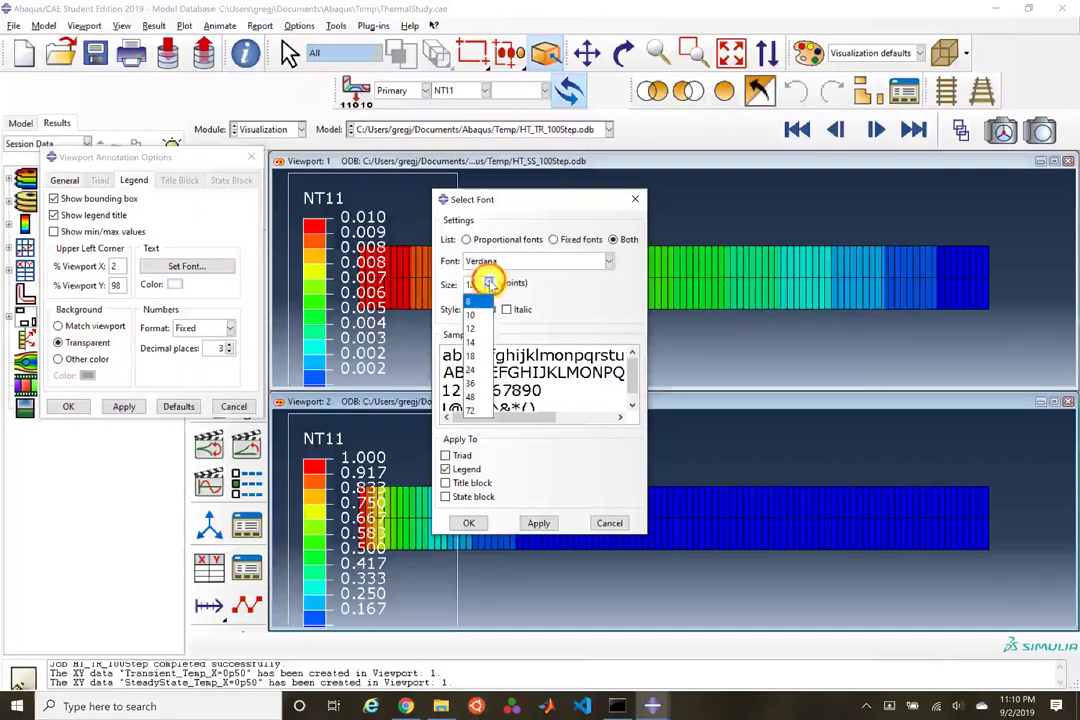
click(470, 301)
click(532, 523)
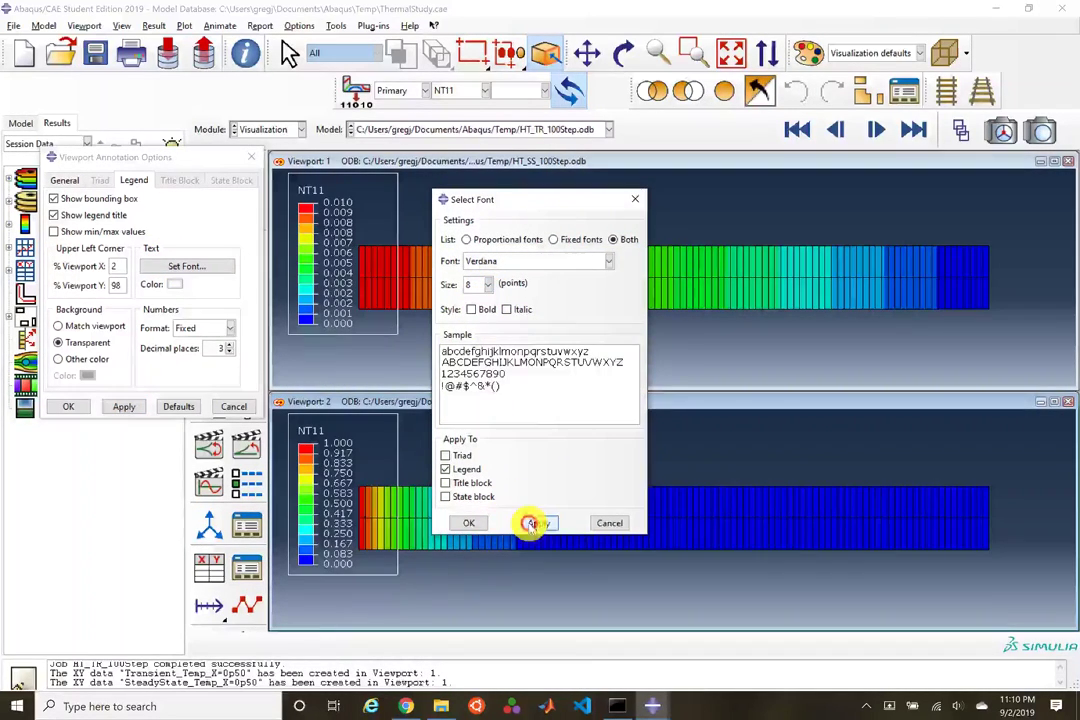
click(468, 523)
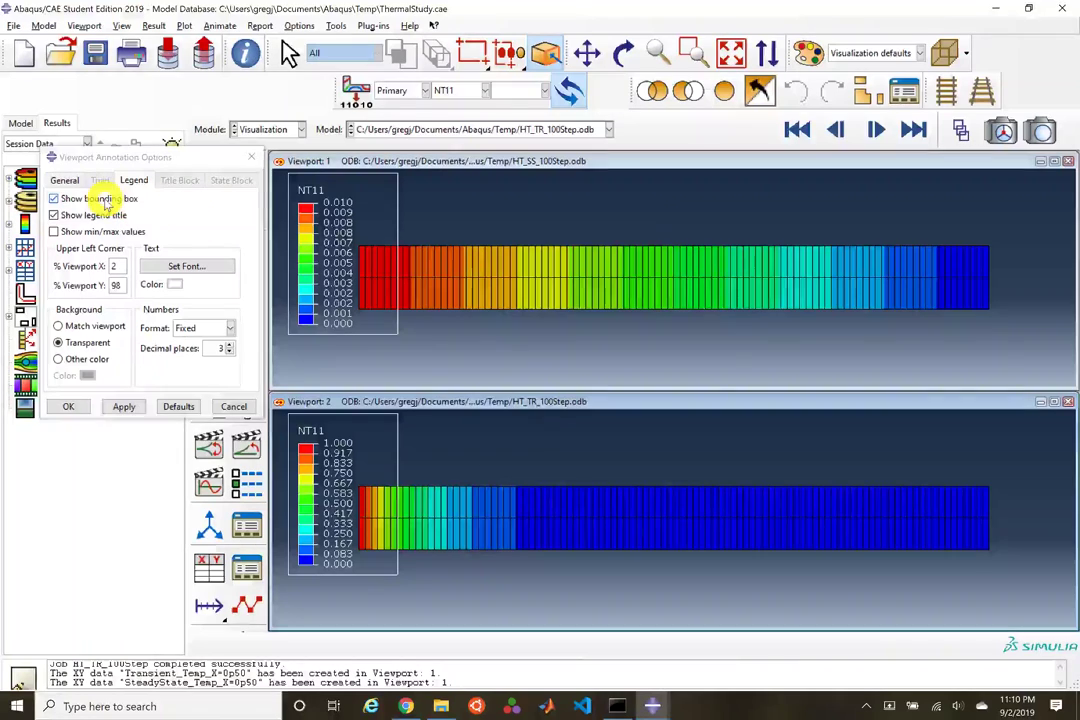
Step: Hide the legend's bounding box and close the viewport annotation options
click(100, 199)
click(125, 406)
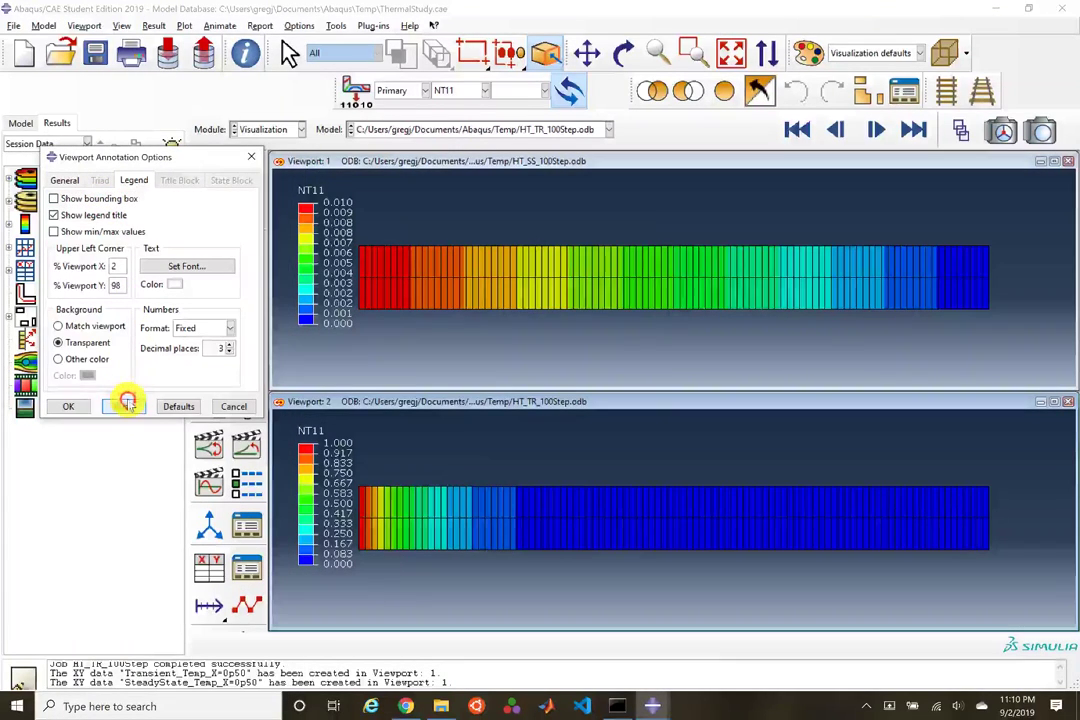
click(68, 406)
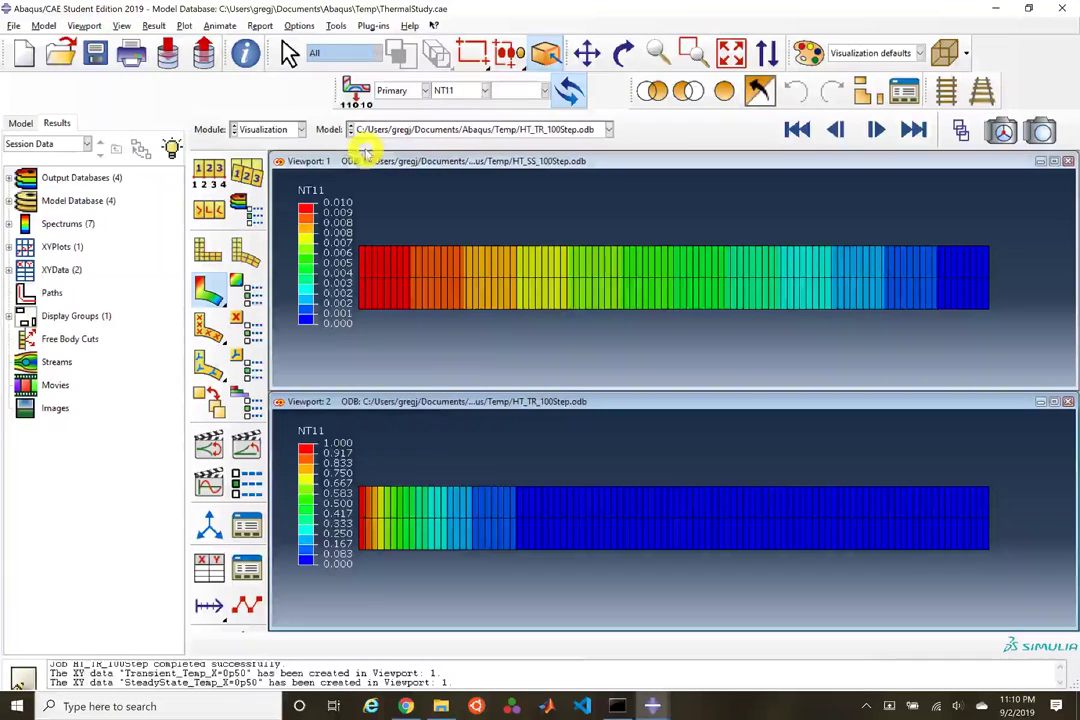
Step: Create a text annotation reading "Steady State Solver" on the anchor in the steady-state viewport
click(82, 26)
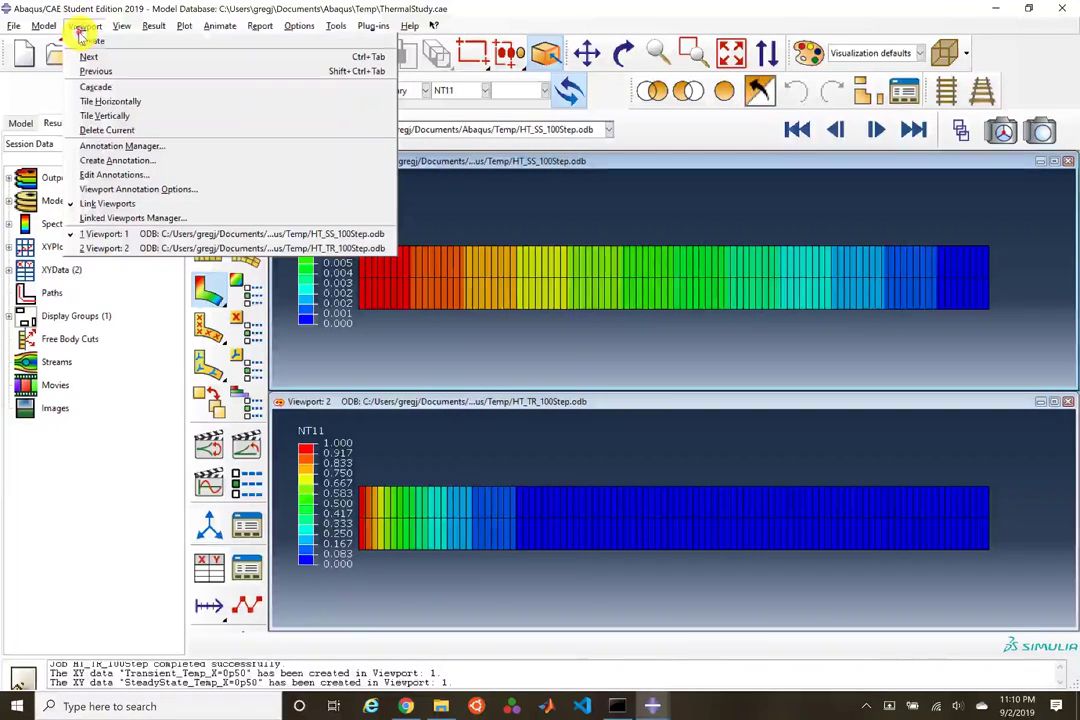
click(112, 160)
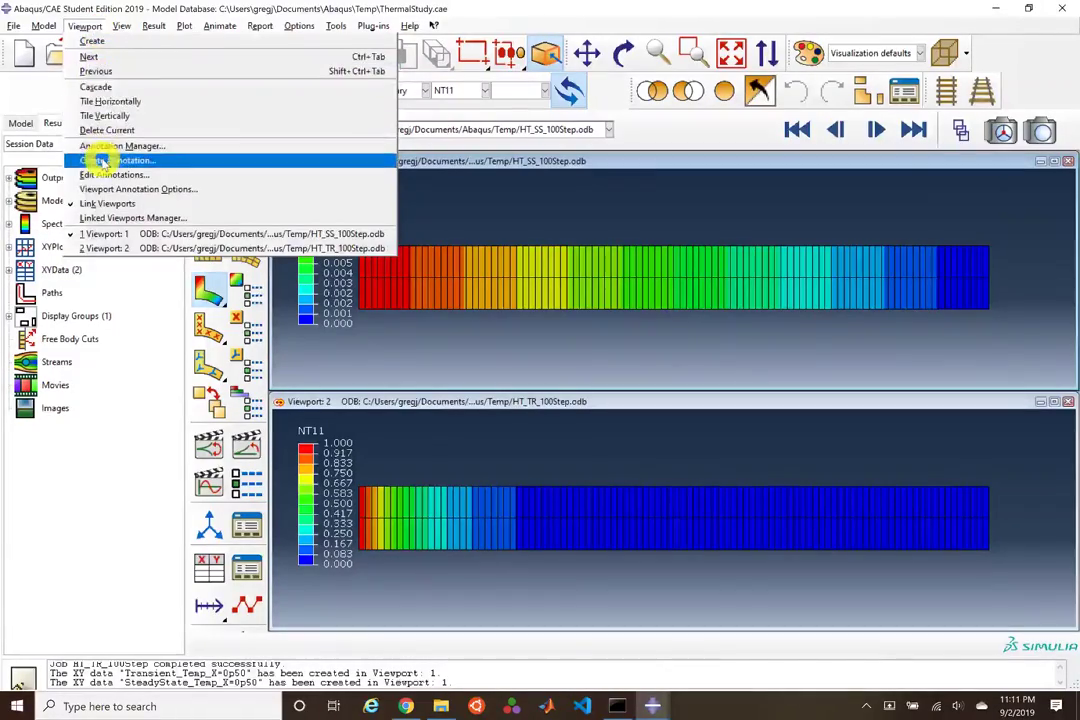
click(114, 161)
click(43, 212)
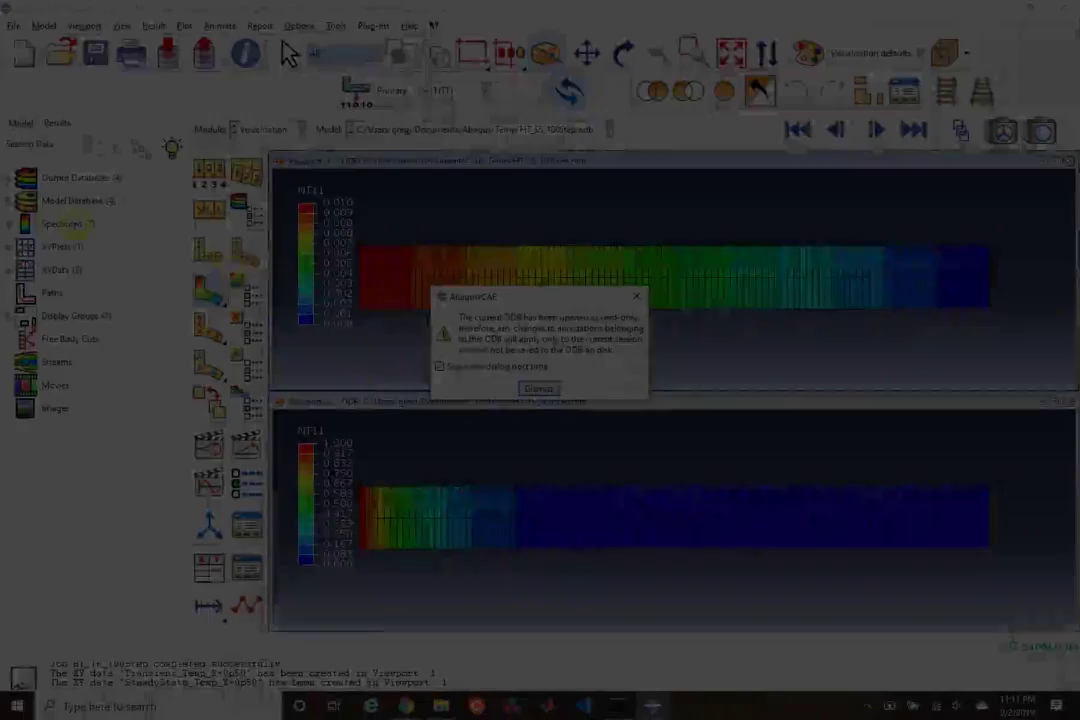
key(Return)
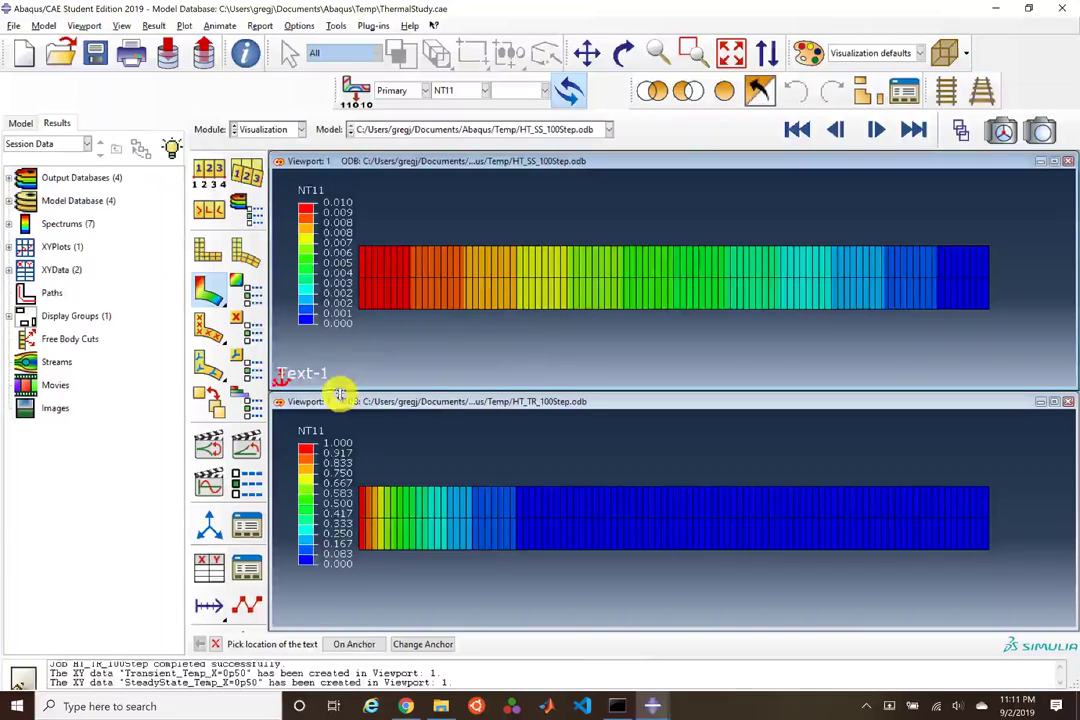
click(355, 643)
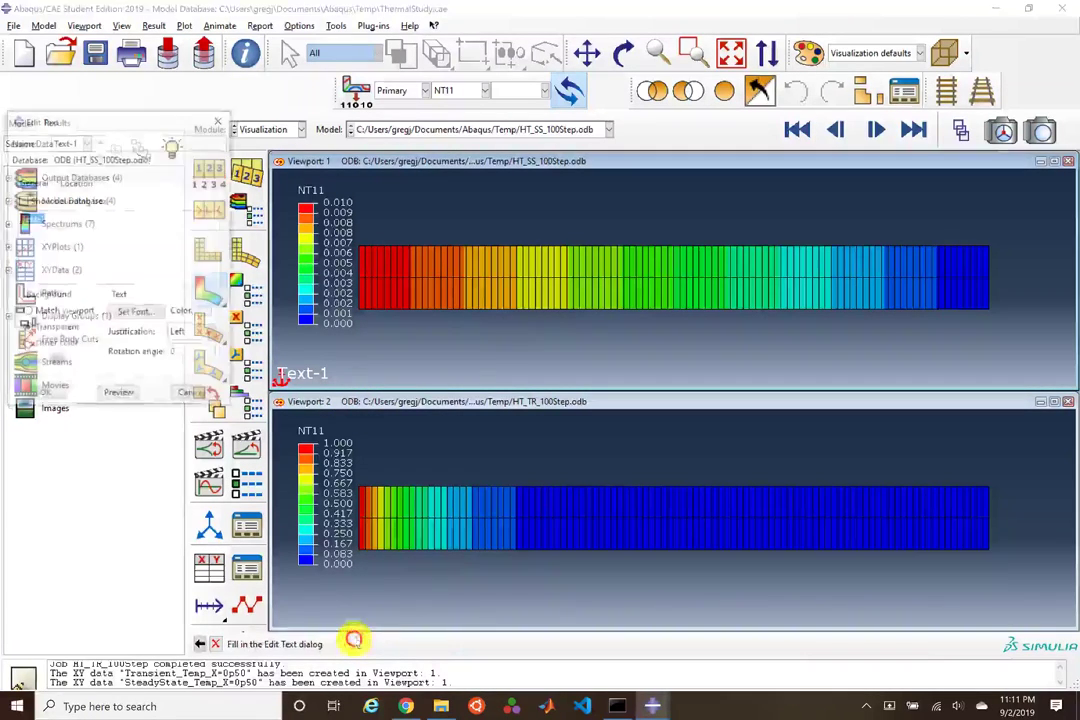
text(S)
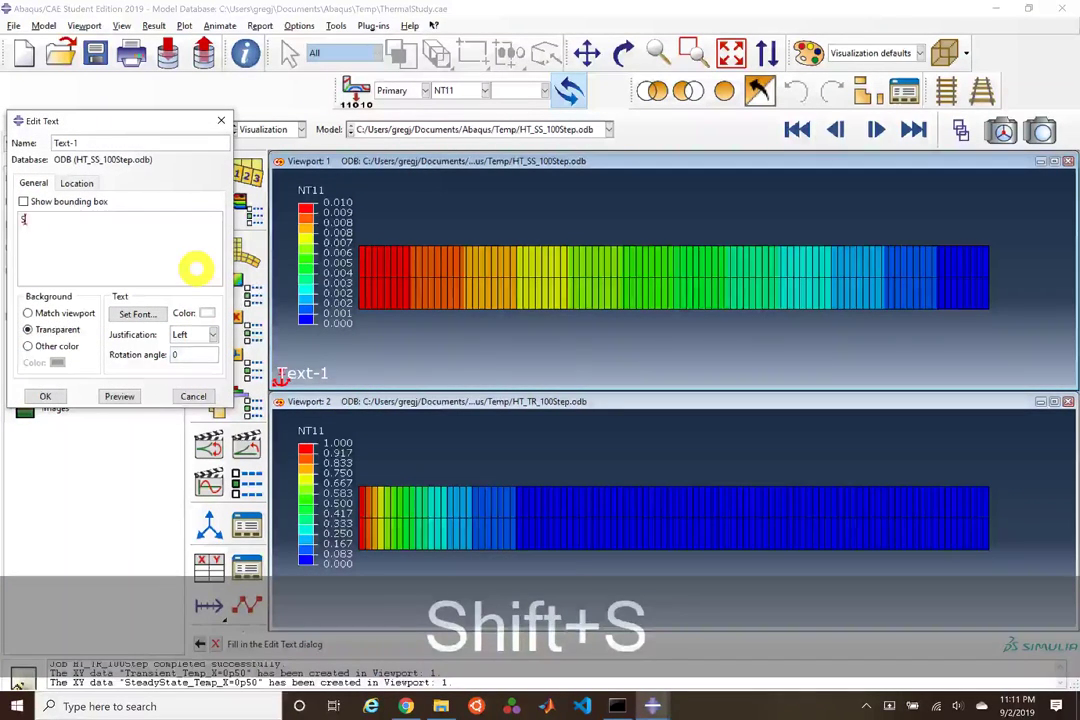
text(teady Sta)
key(BackSpace)
text(t)
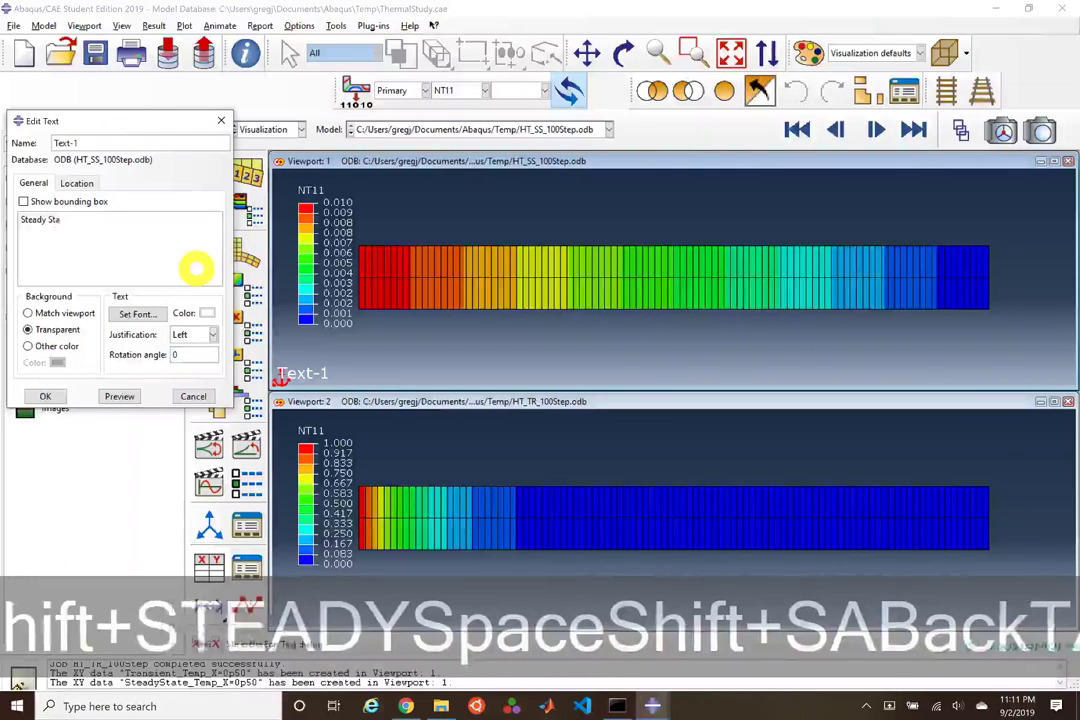
text(ate Solve)
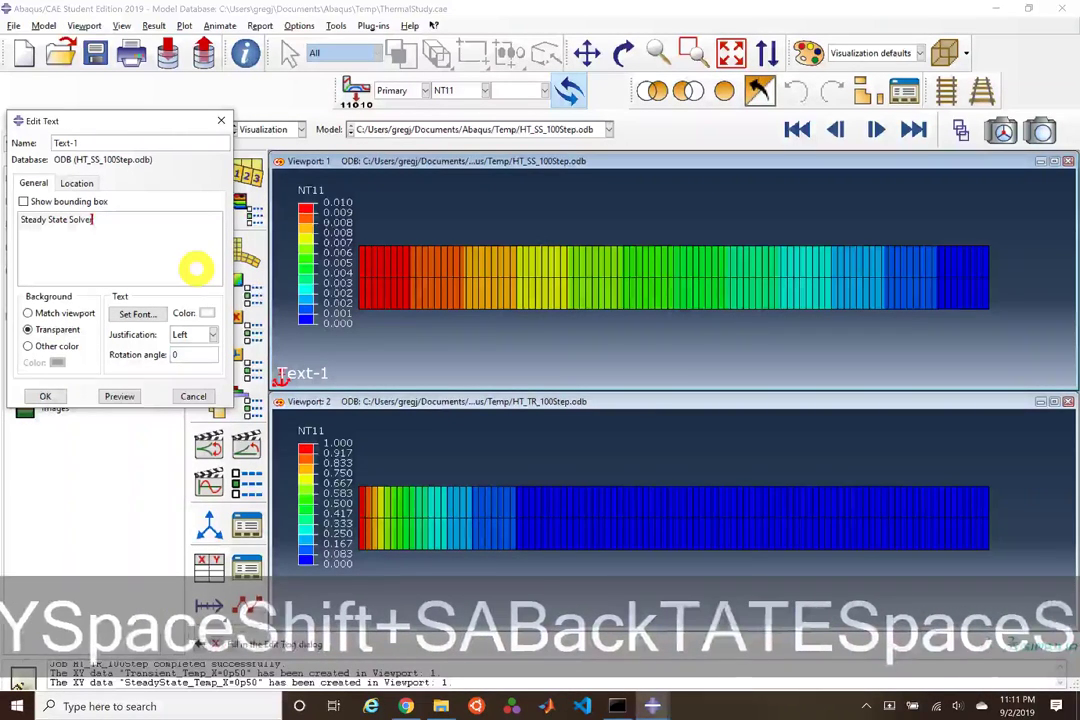
Step: Position the "Steady State Solver" label with its top-centre reference point at the viewport's top-centre anchor, trying the bottom-centre reference point as well
click(95, 183)
click(150, 220)
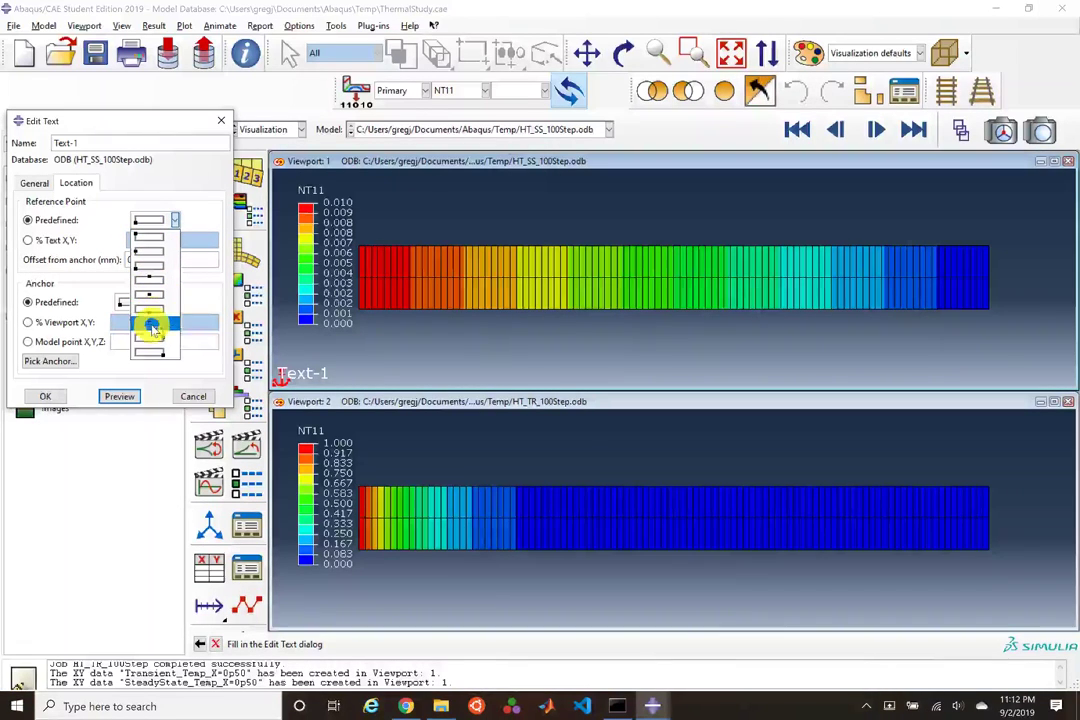
click(150, 281)
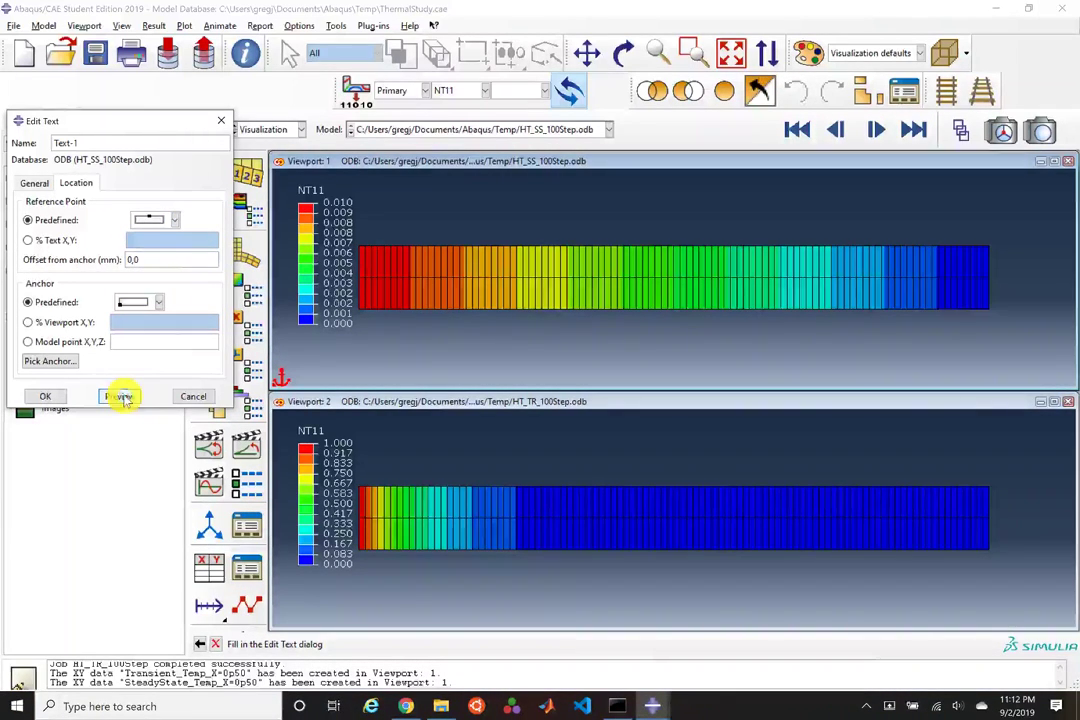
click(145, 302)
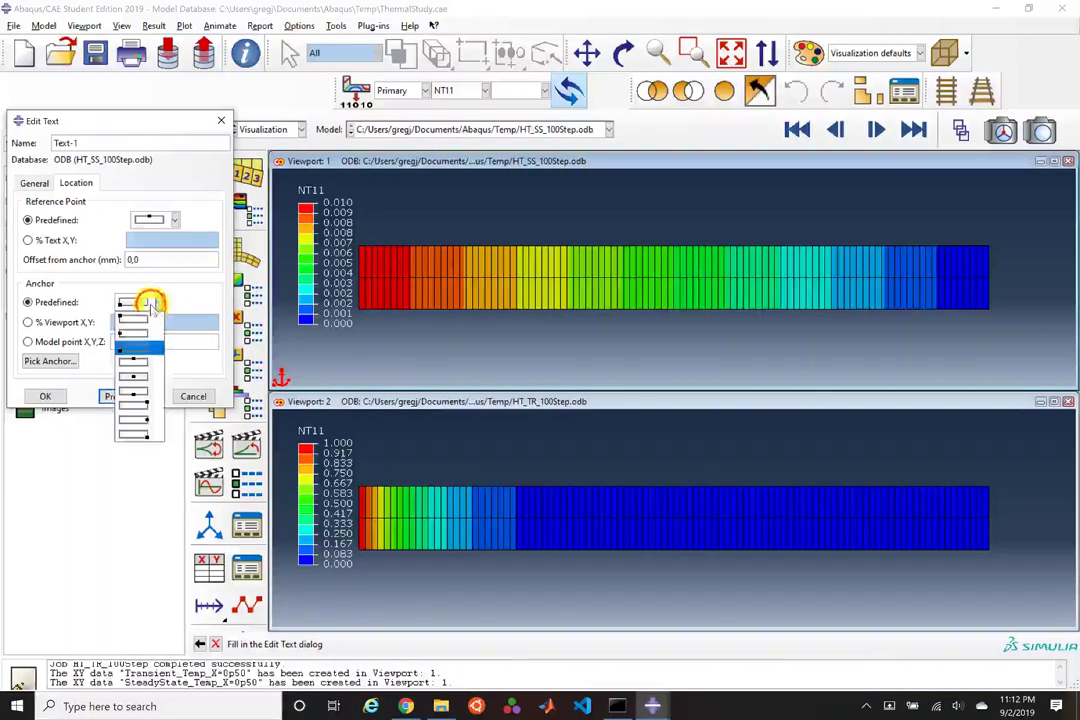
click(138, 364)
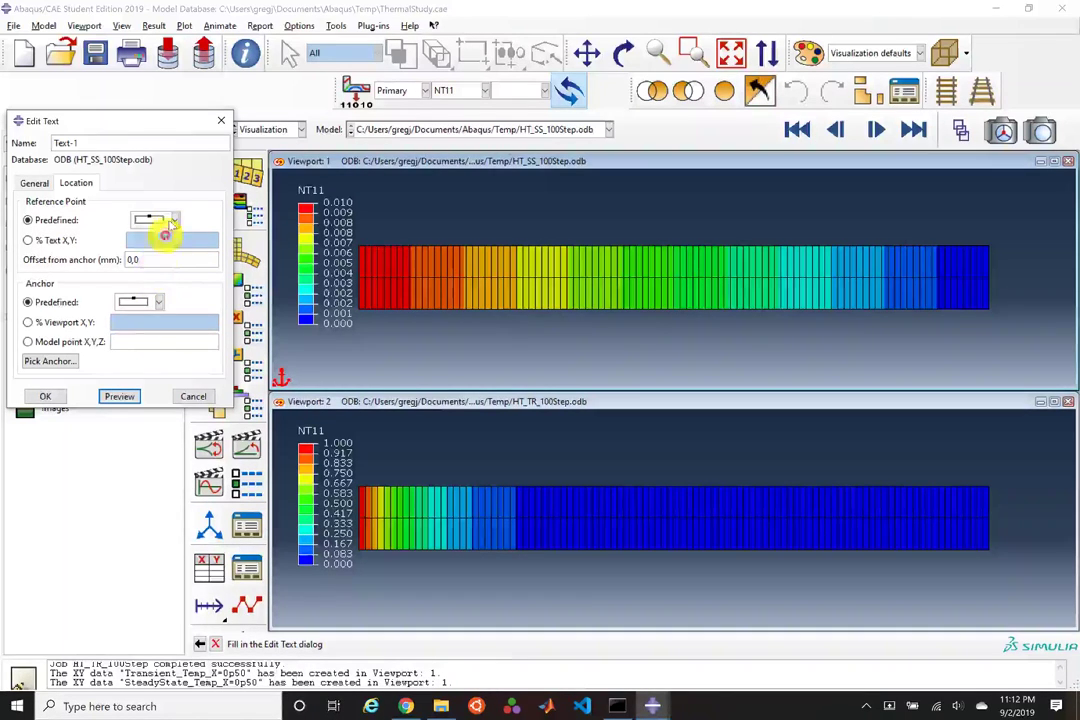
click(172, 222)
click(157, 306)
click(119, 397)
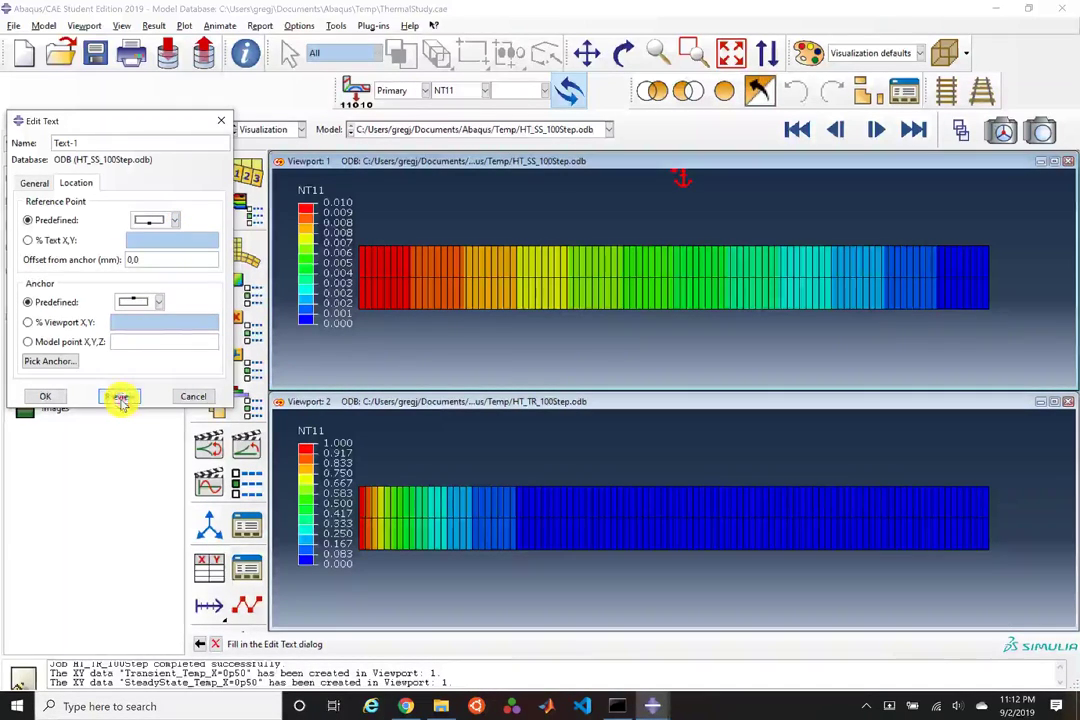
click(165, 219)
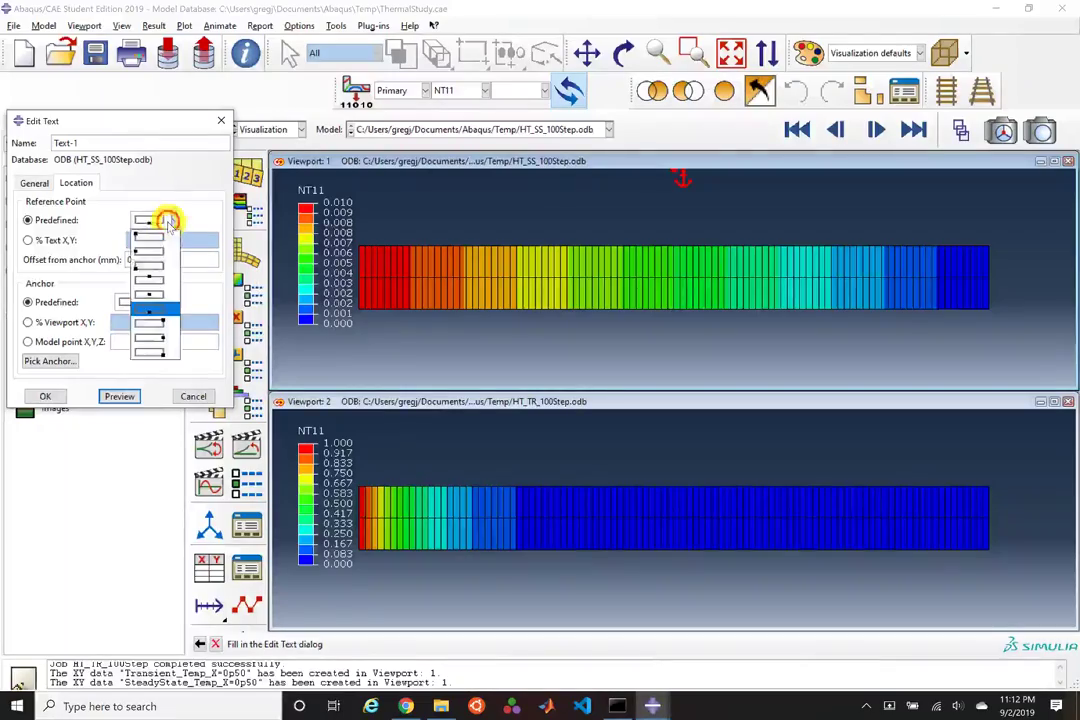
click(155, 287)
click(121, 398)
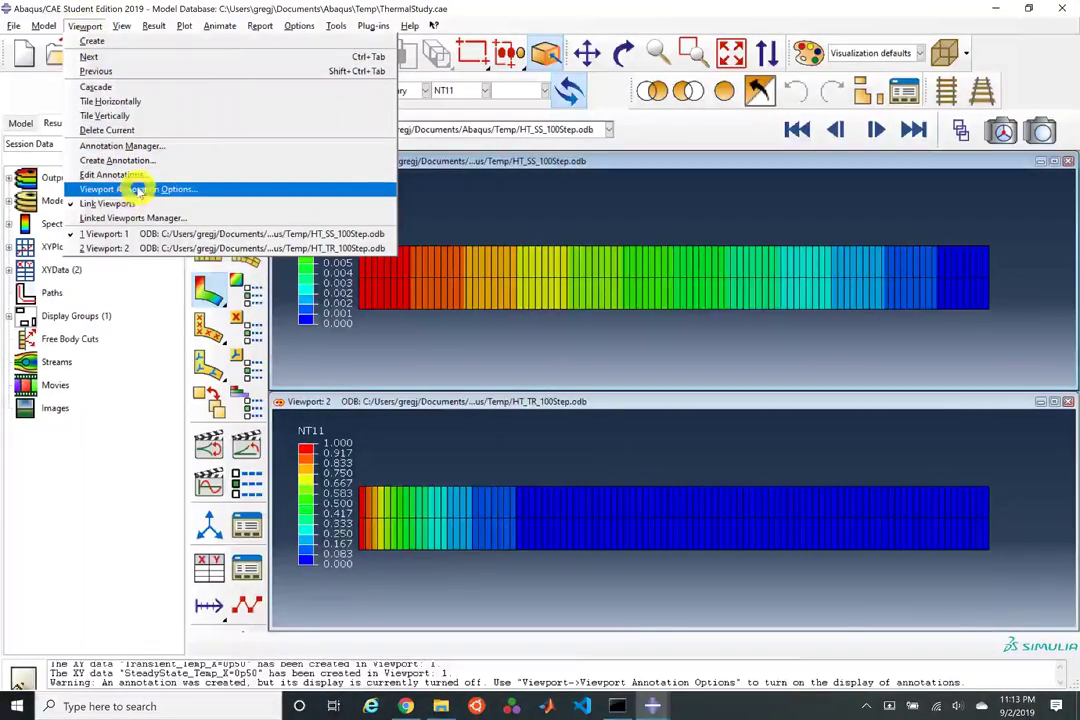
Step: Enable the display of text and arrows in the viewport annotation options
click(137, 188)
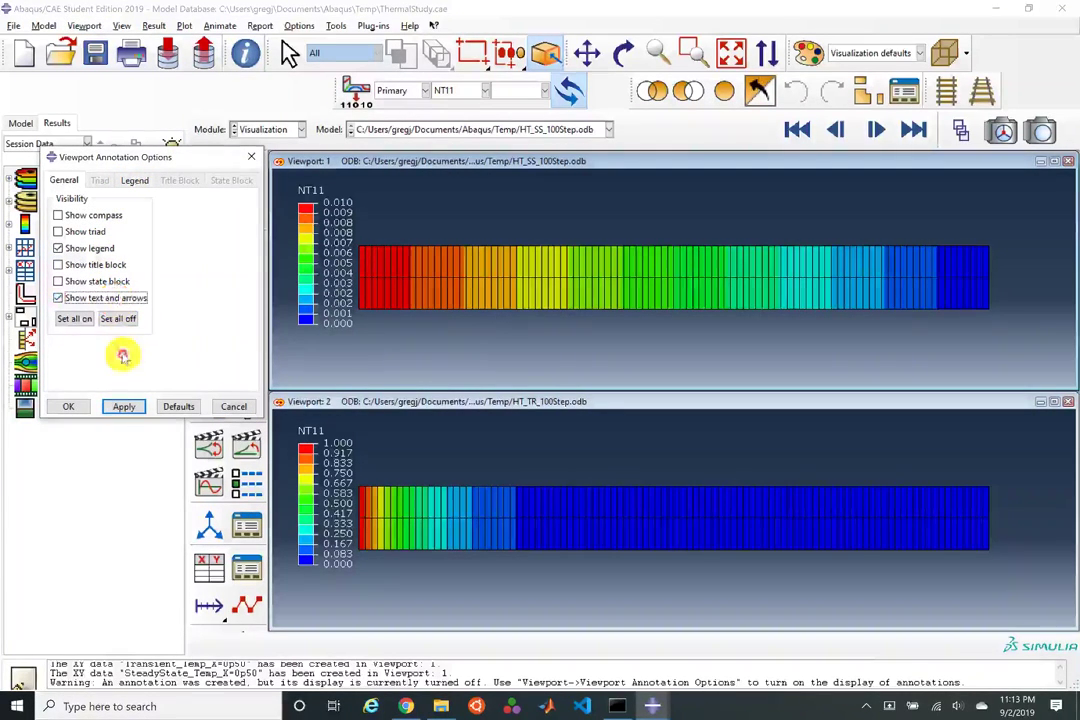
click(120, 405)
click(74, 406)
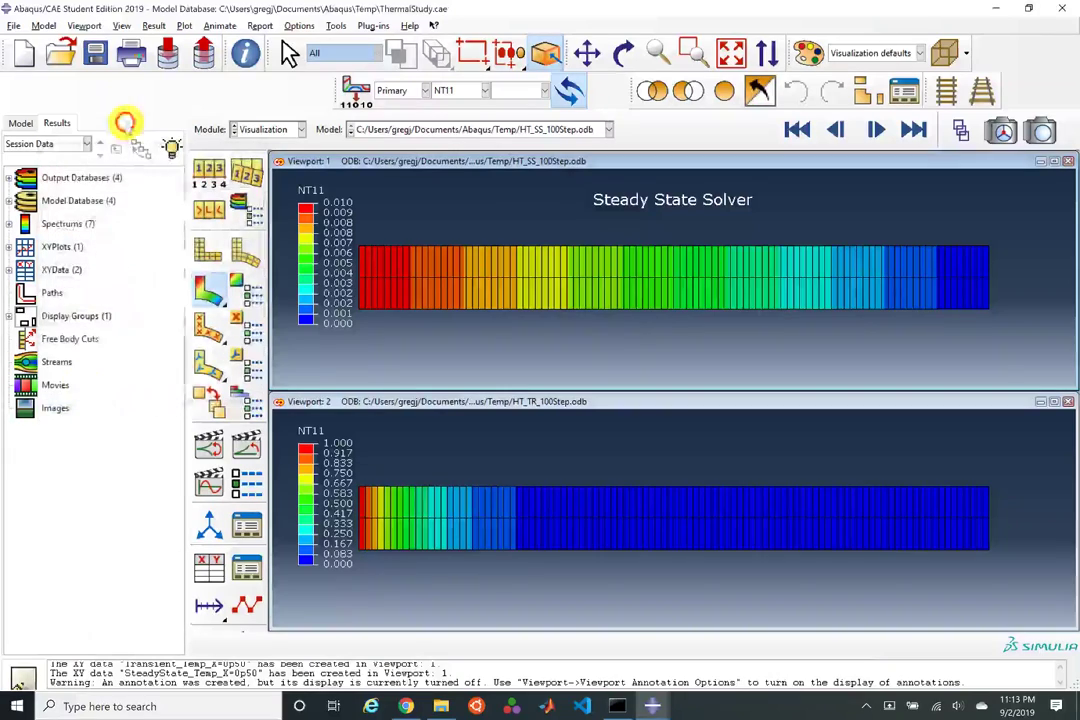
Step: Create a text annotation reading "Transient Solver" on the anchor in the transient viewport
click(87, 25)
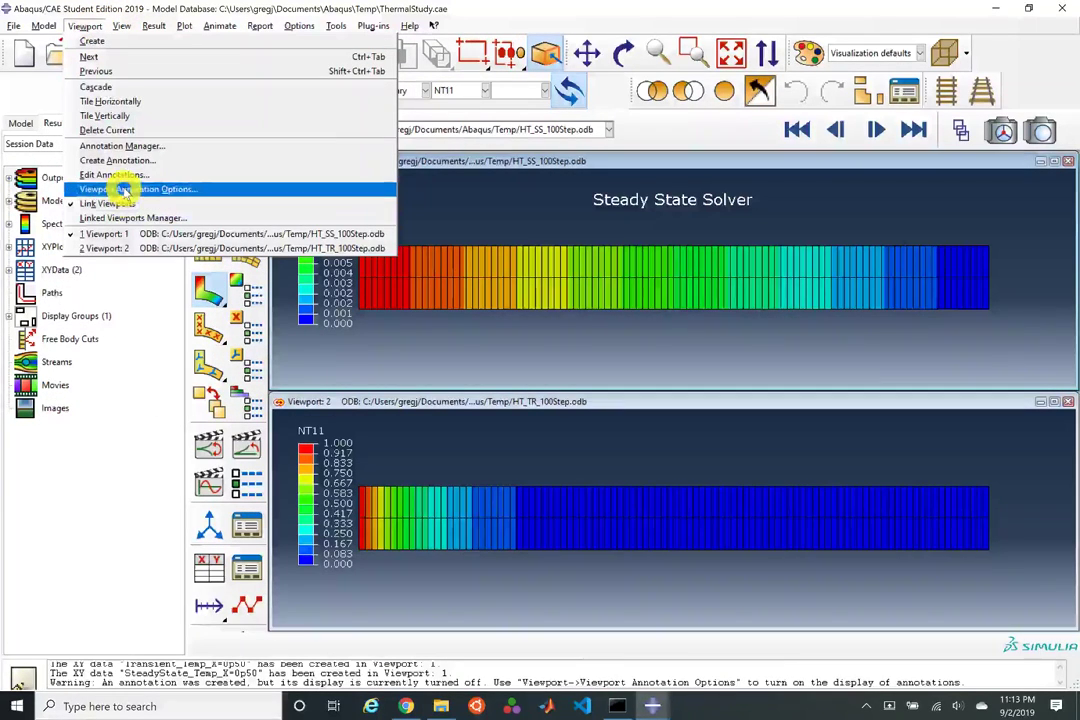
click(418, 388)
click(85, 25)
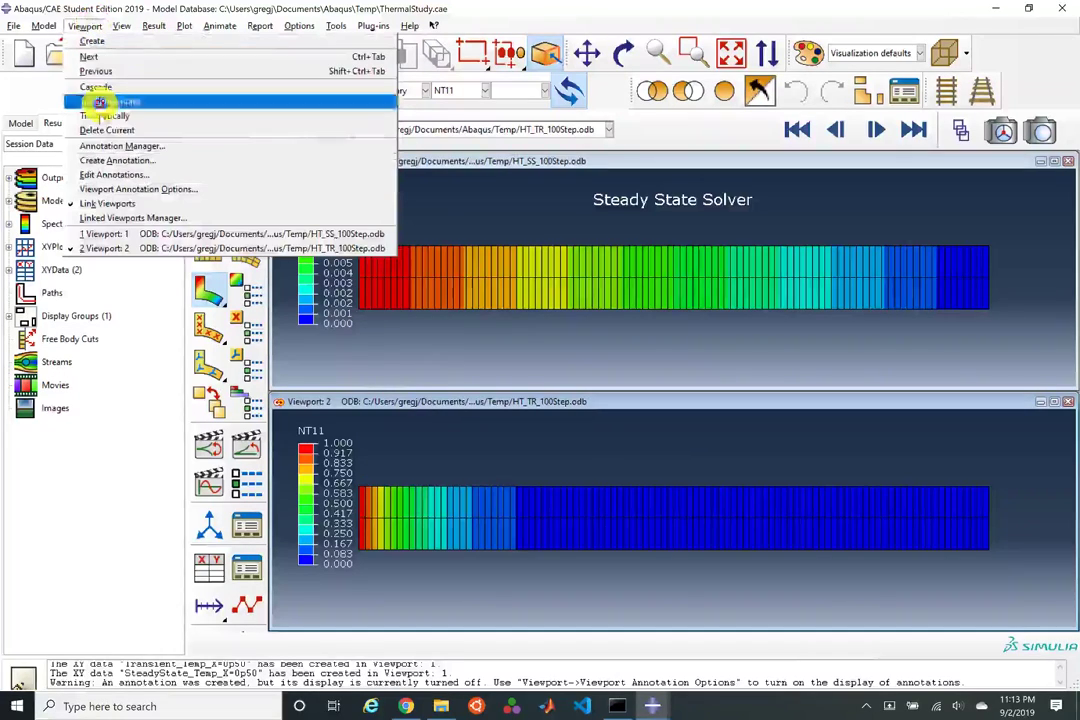
click(93, 160)
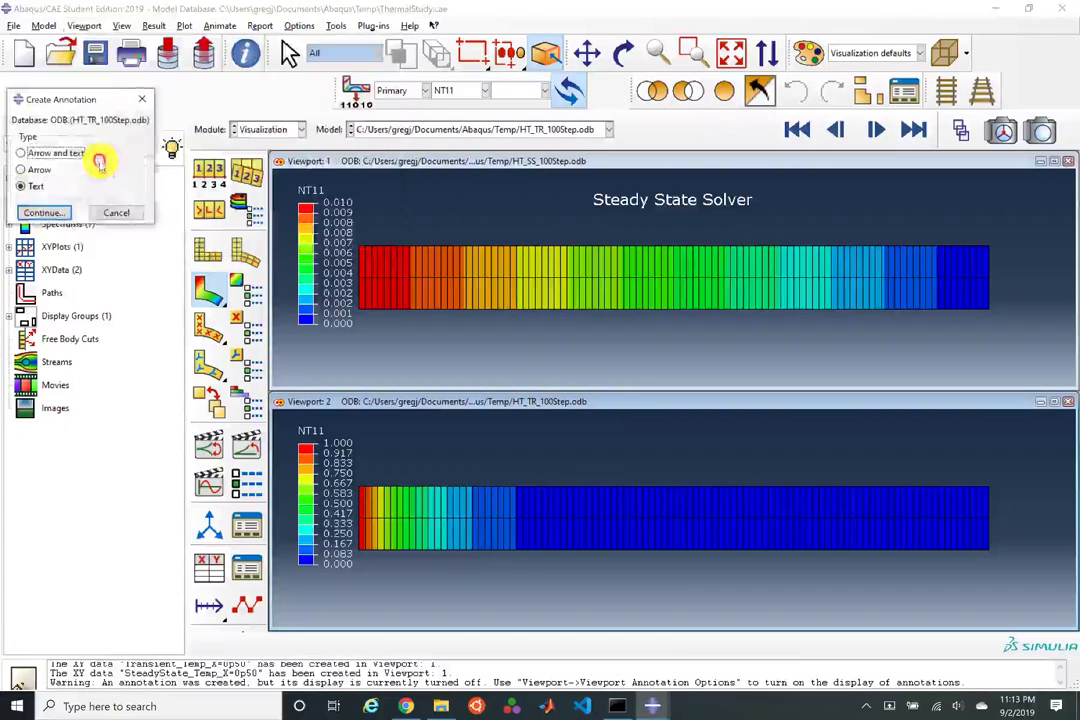
click(48, 212)
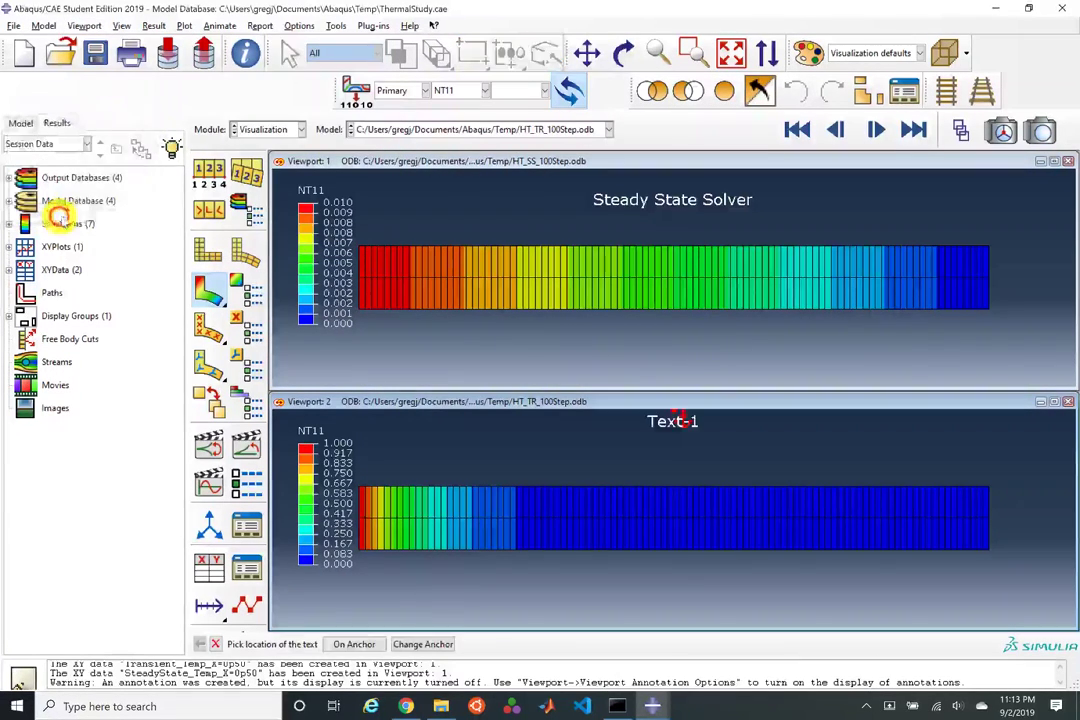
click(355, 645)
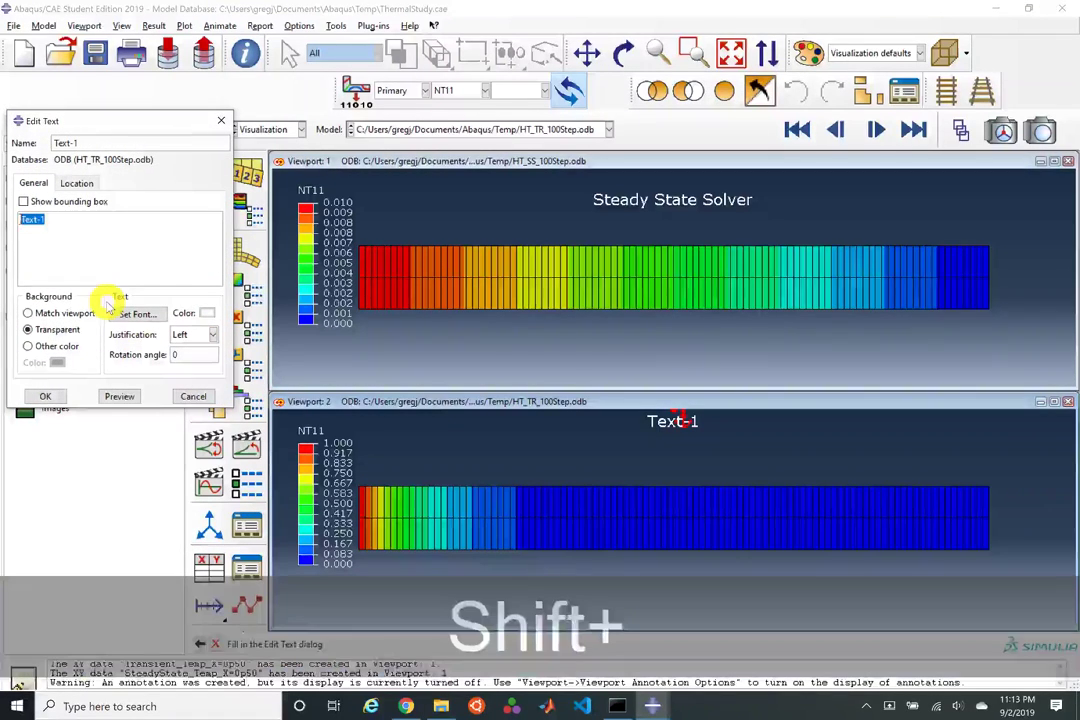
text(Transite)
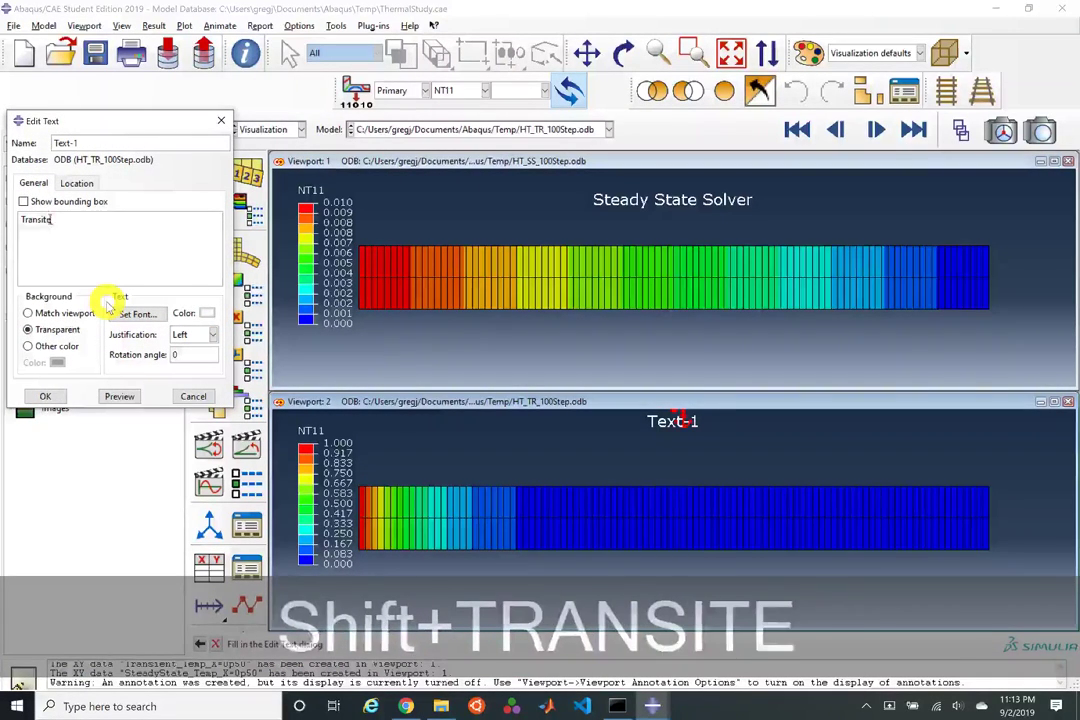
key(BackSpace)
key(BackSpace)
text(ent Solver)
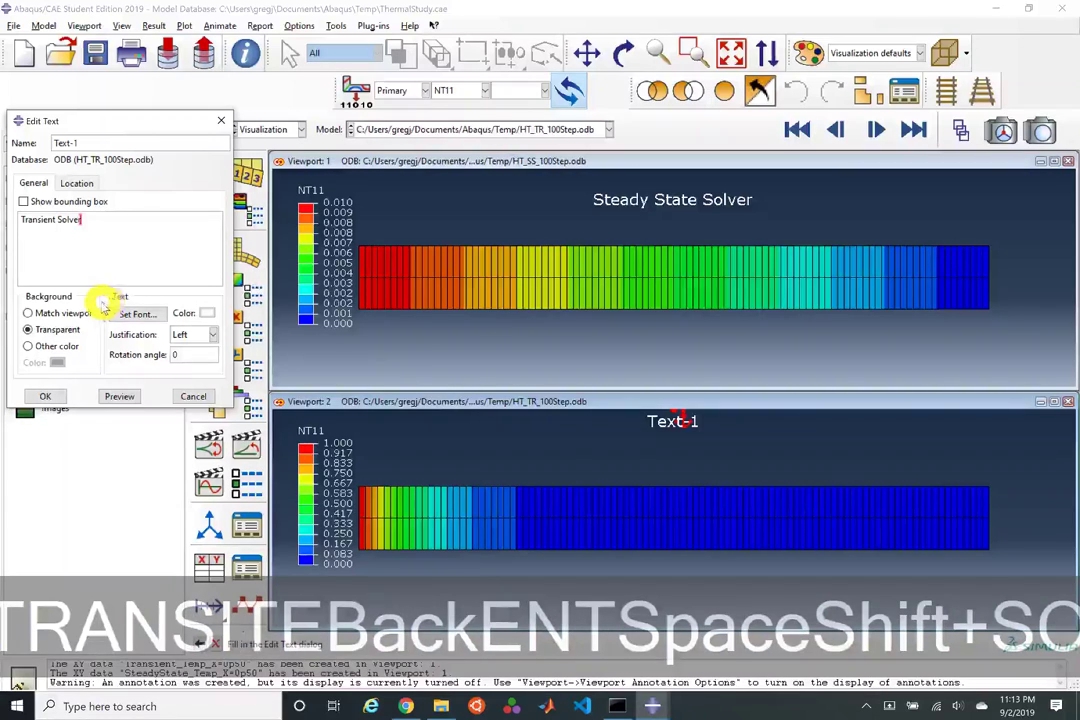
Step: Set the "Transient Solver" label's offset from the anchor to 0,05 mm and finish creating annotations
click(78, 183)
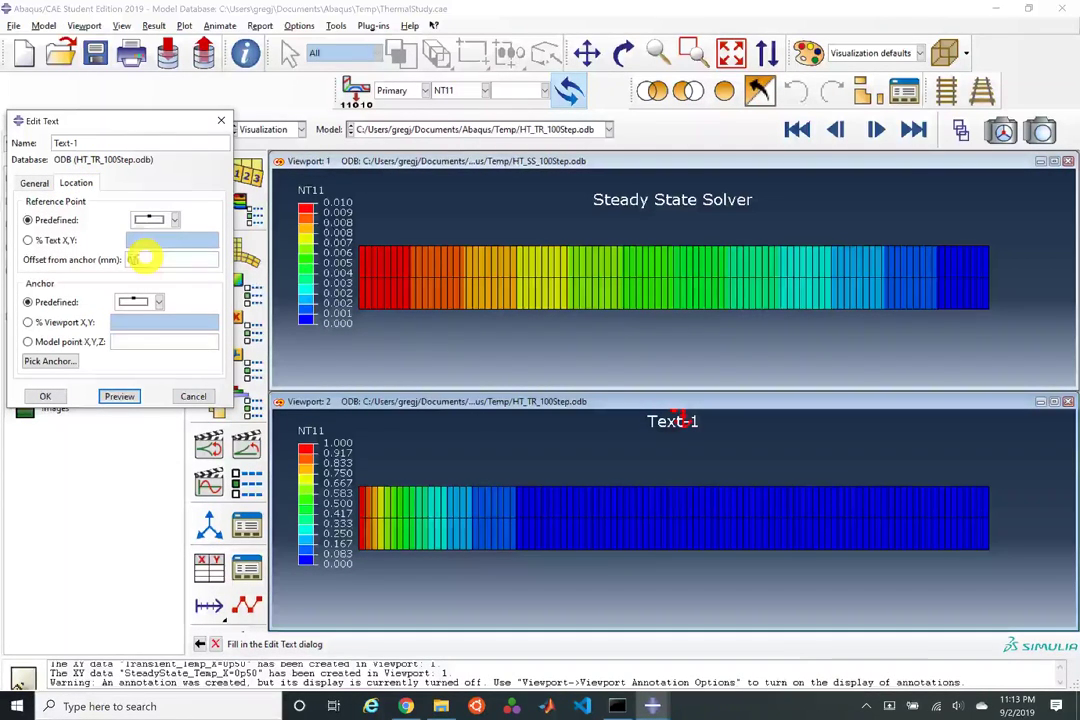
click(122, 396)
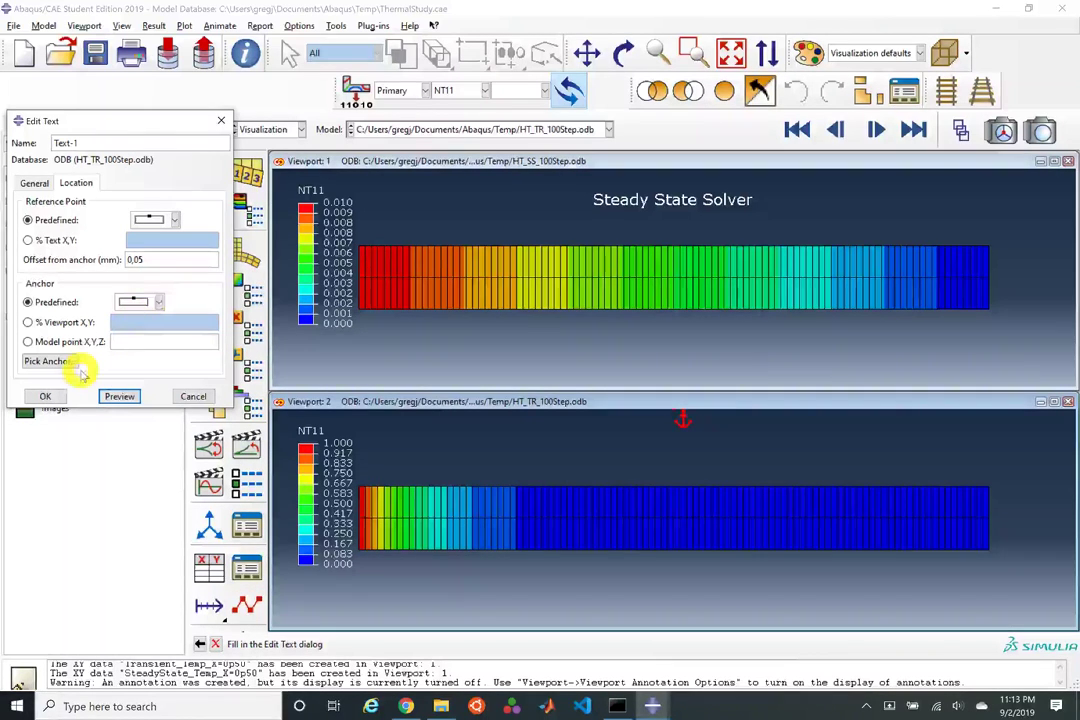
click(45, 396)
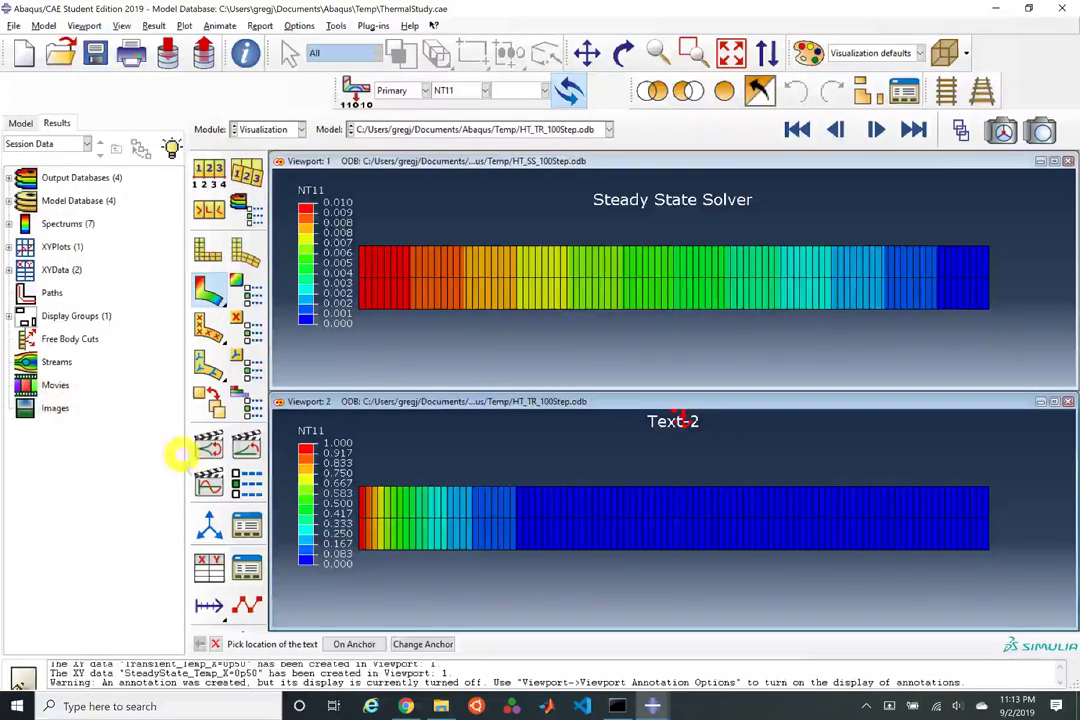
click(216, 643)
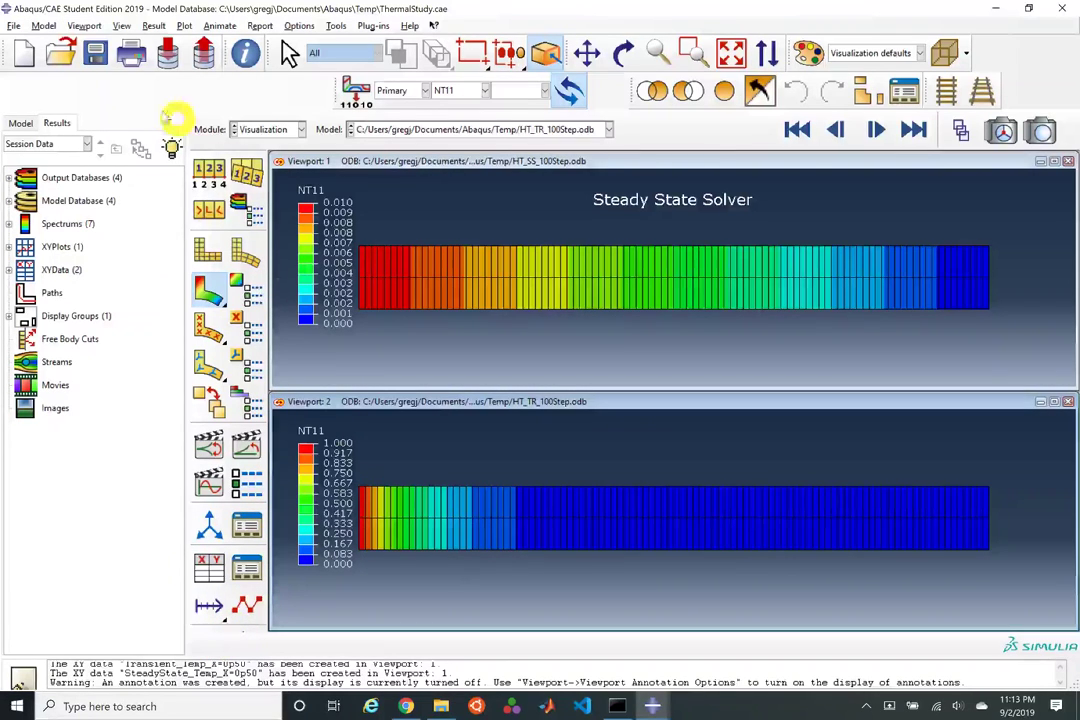
Step: Edit the existing "Transient Solver" annotation to an anchor offset of 0,-5 mm and close the annotation manager
click(95, 26)
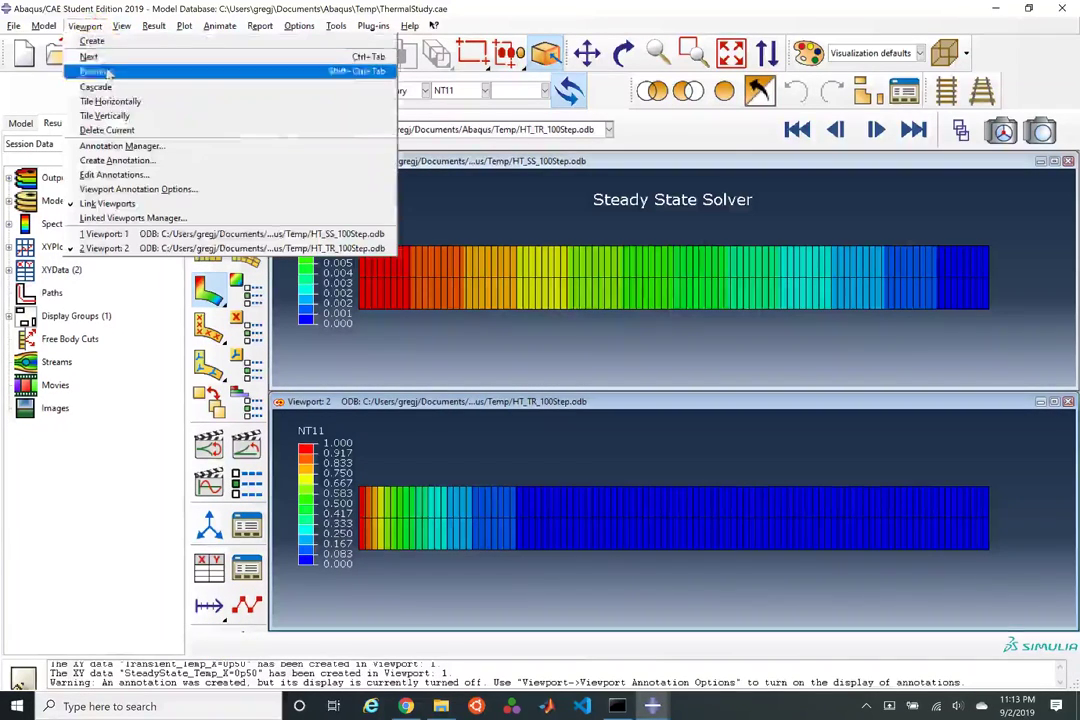
click(118, 149)
double_click(106, 216)
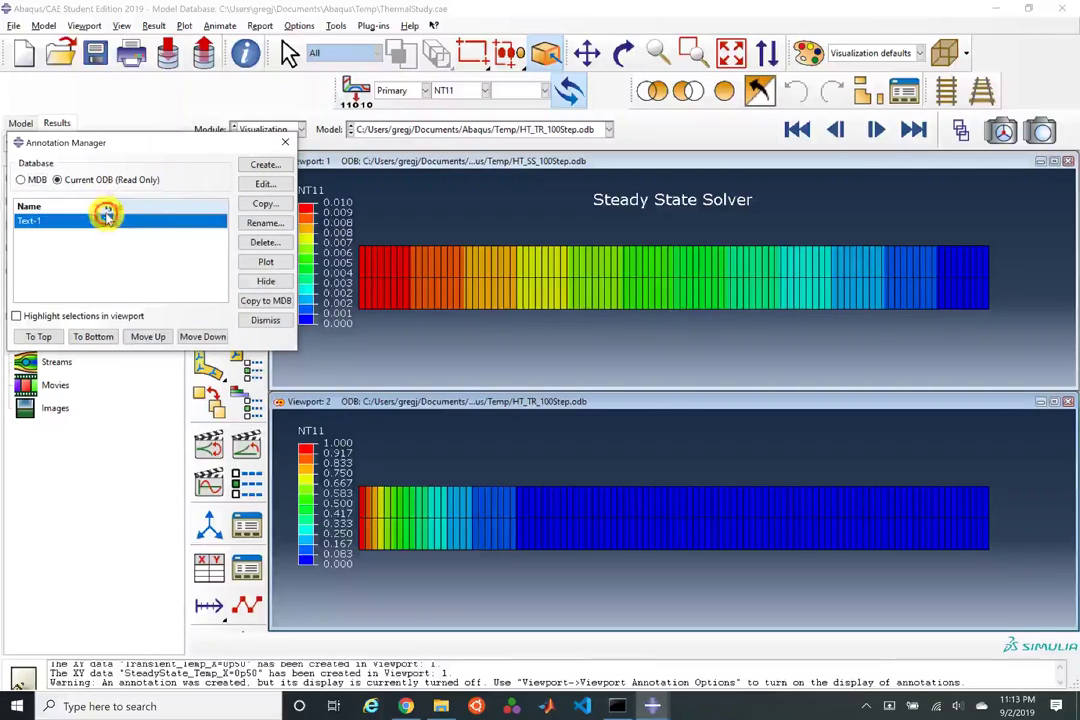
click(80, 183)
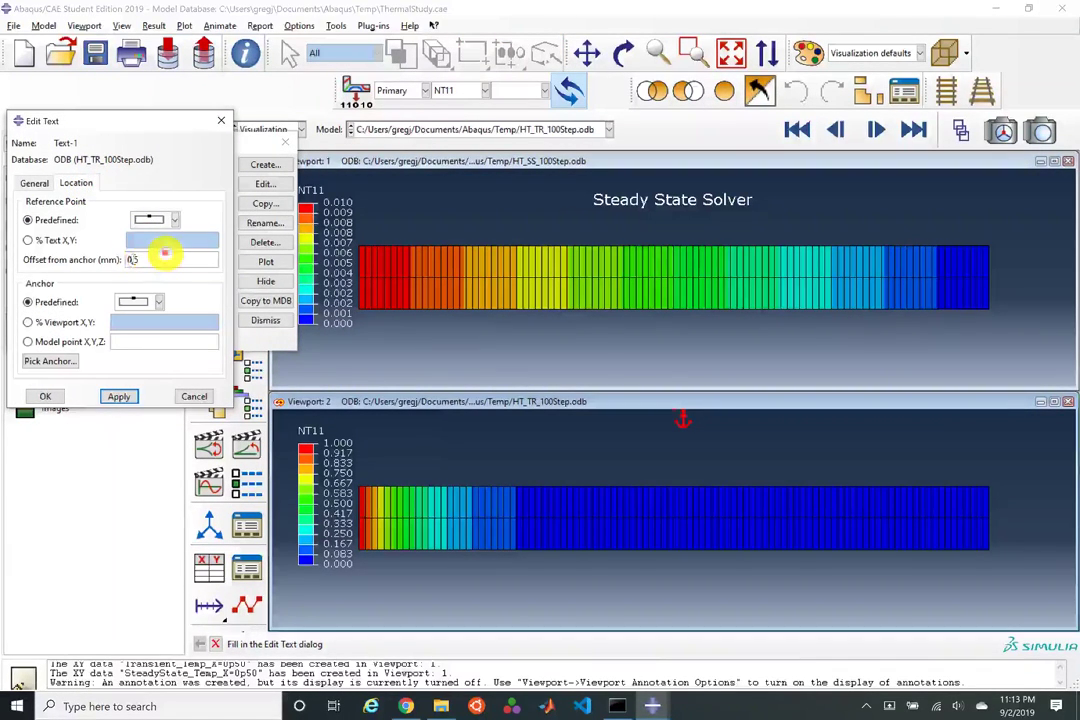
key(Return)
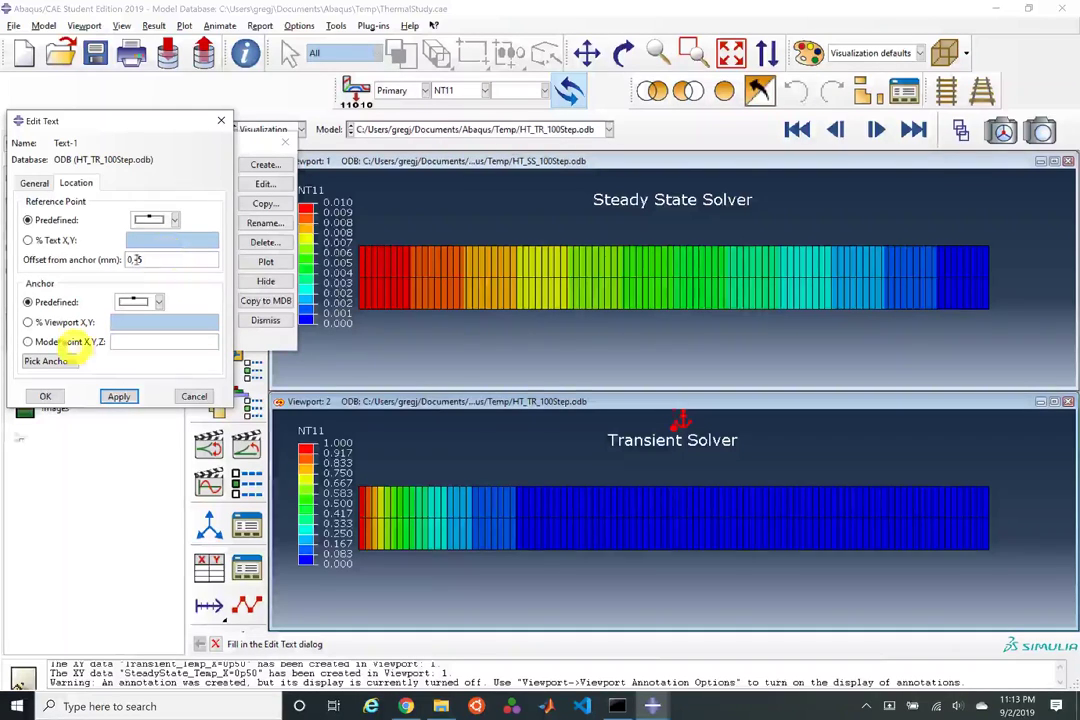
click(45, 396)
click(266, 320)
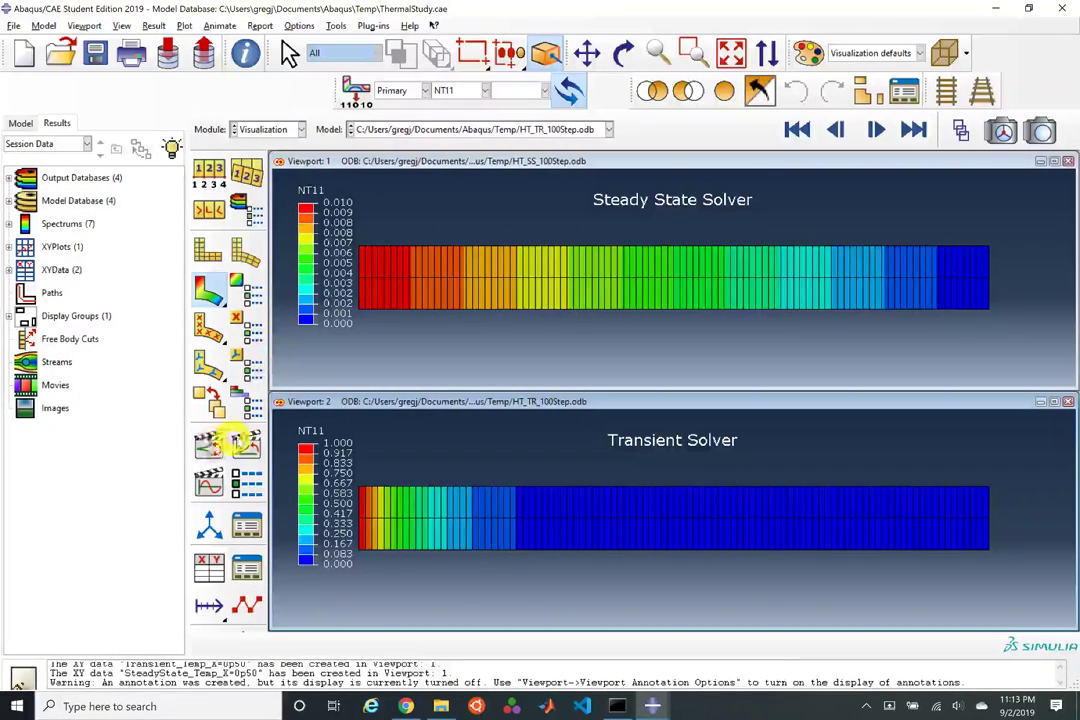
Step: Animate the time history of the temperature contours in the transient and steady-state viewports
click(245, 447)
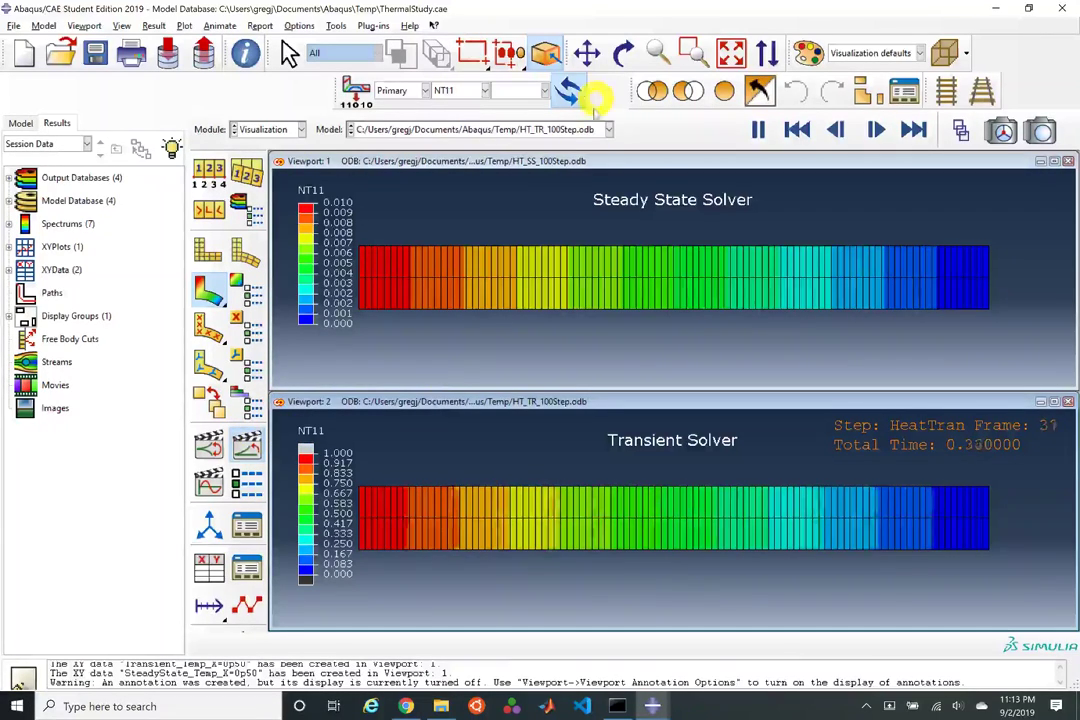
click(354, 281)
click(245, 447)
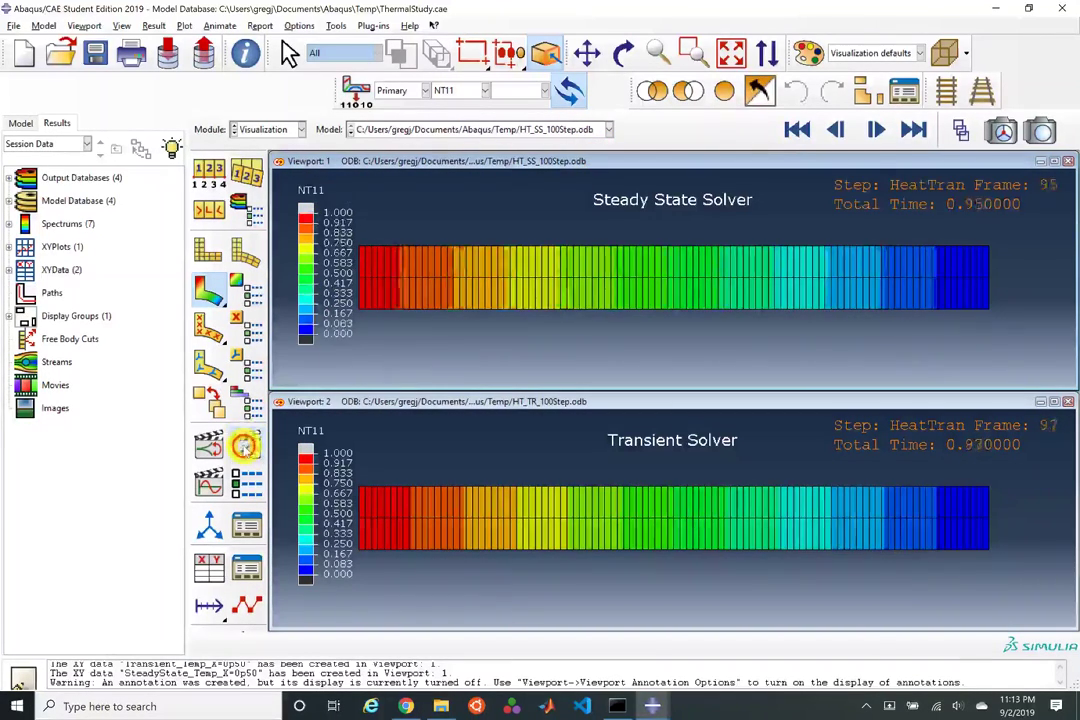
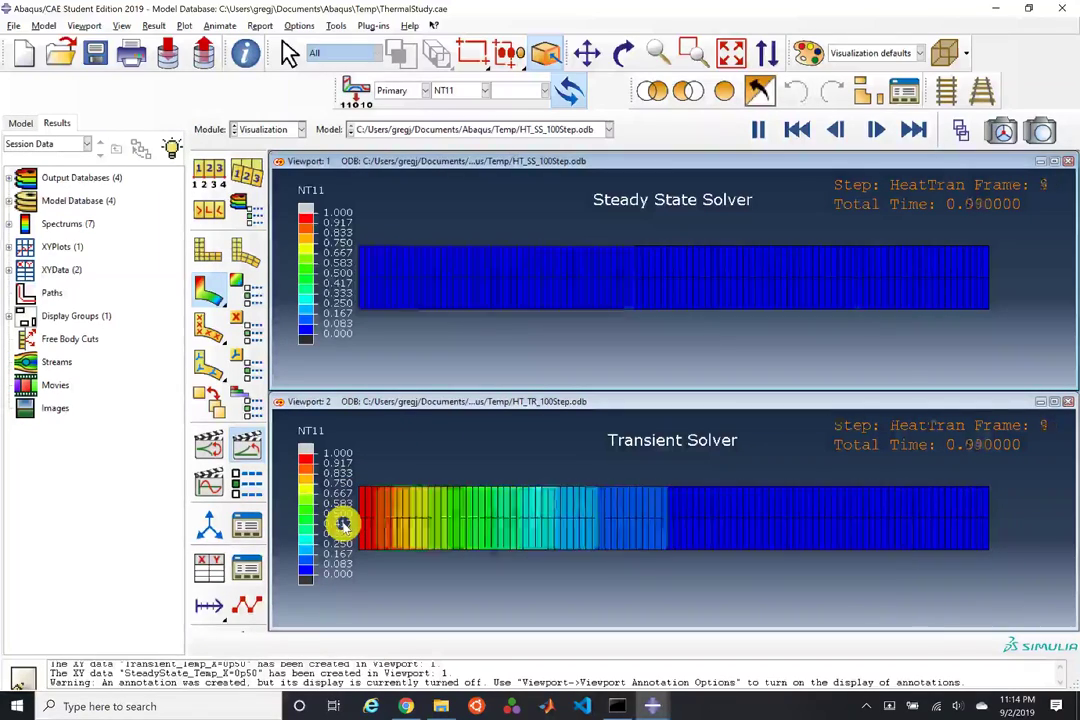
Step: Start saving the animation of all viewports in AVI format under the file name Compare_SS_Transient
click(13, 25)
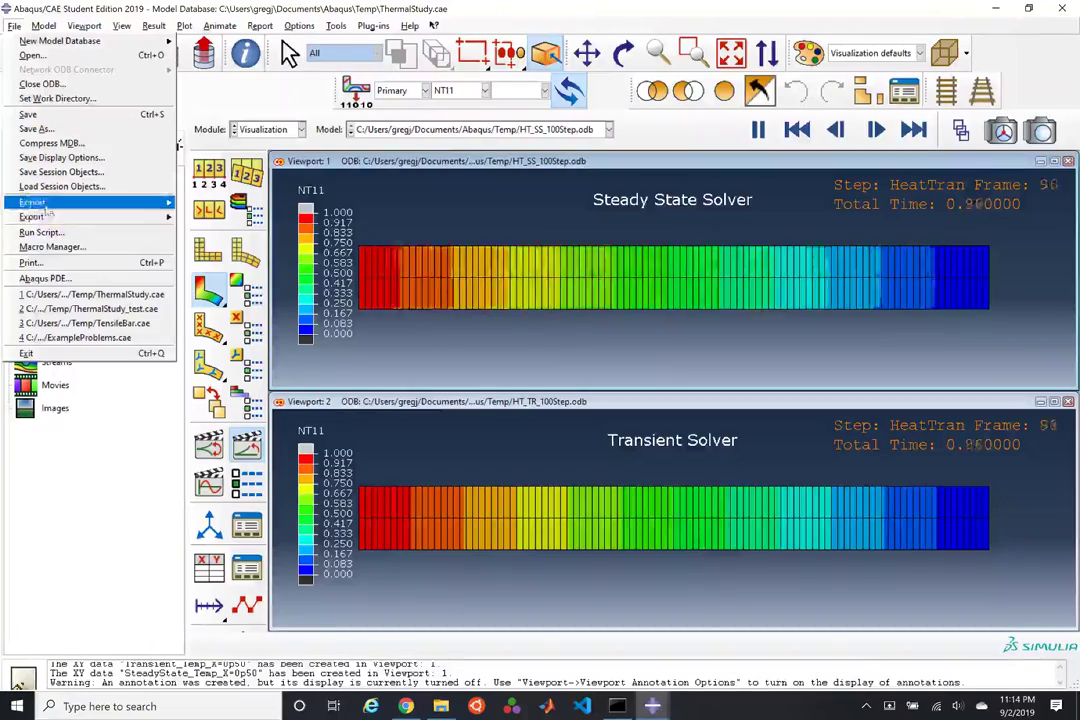
mouse_move(45, 22)
mouse_move(222, 19)
click(224, 86)
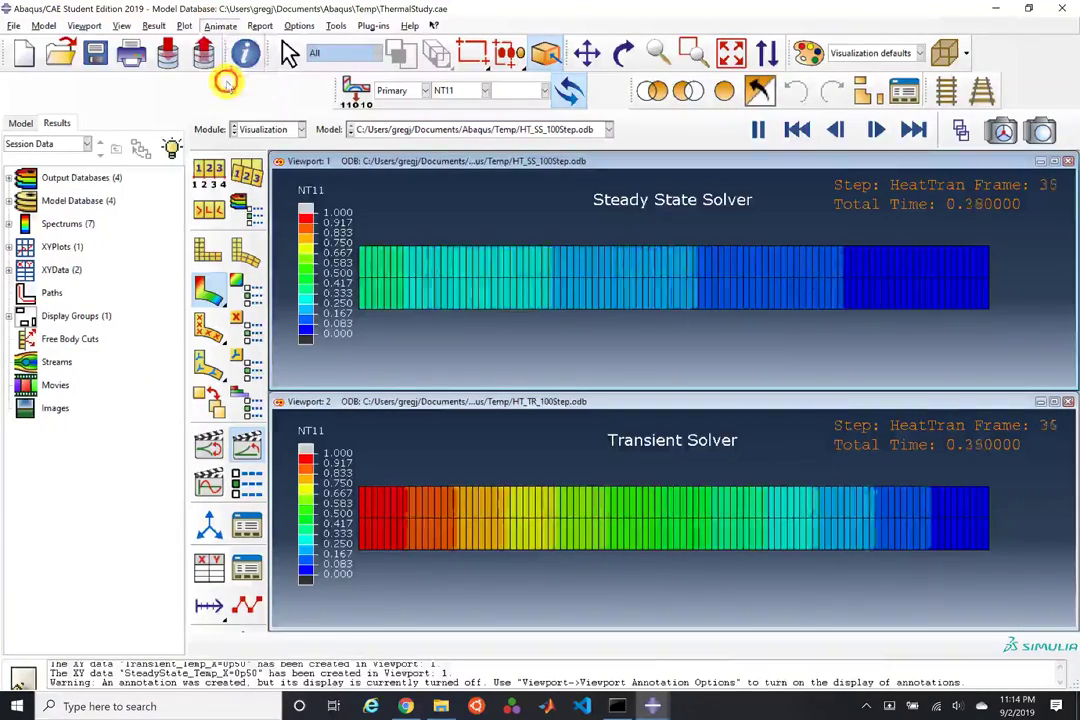
drag(131, 360, 183, 323)
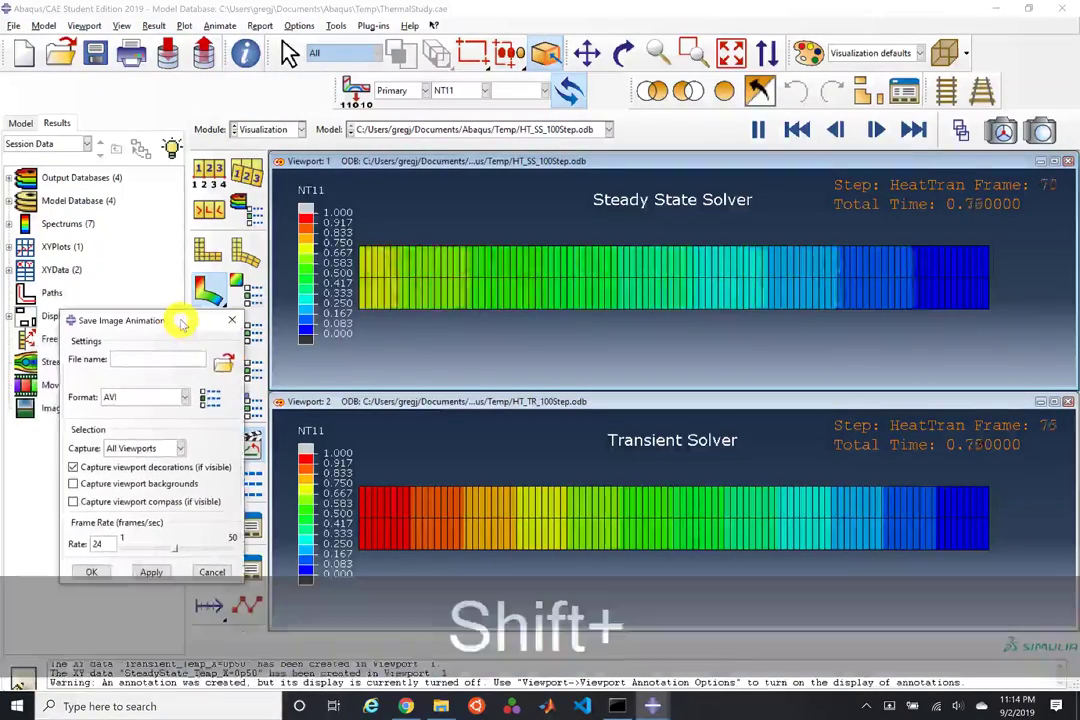
text(Compare_SS)
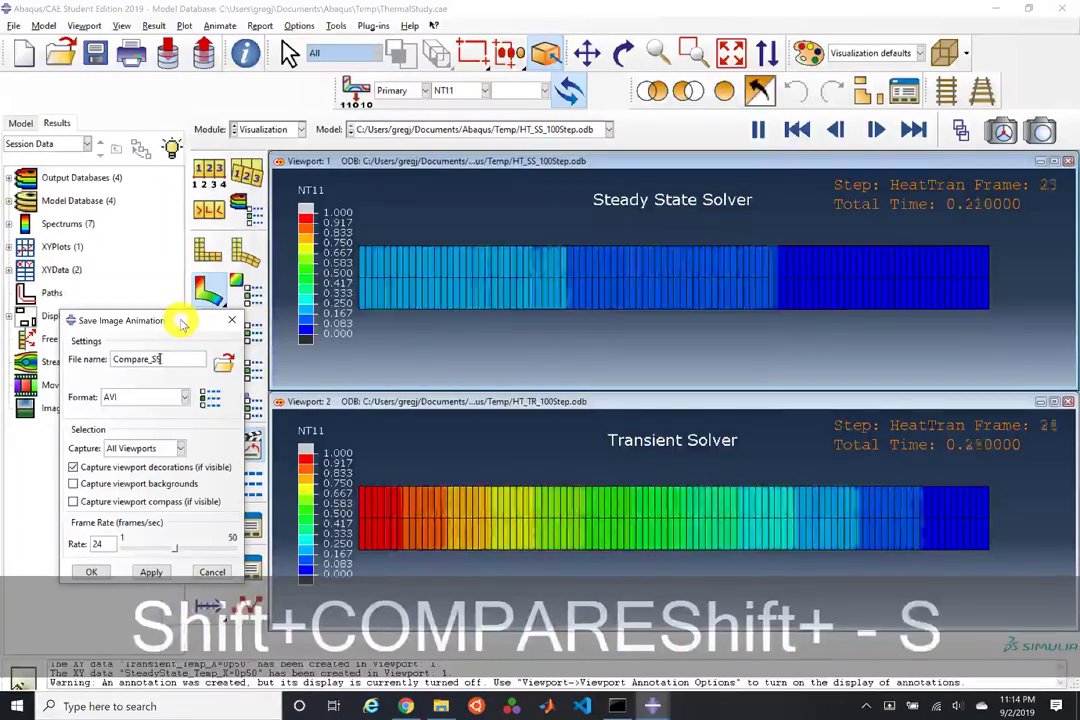
text(_Transient)
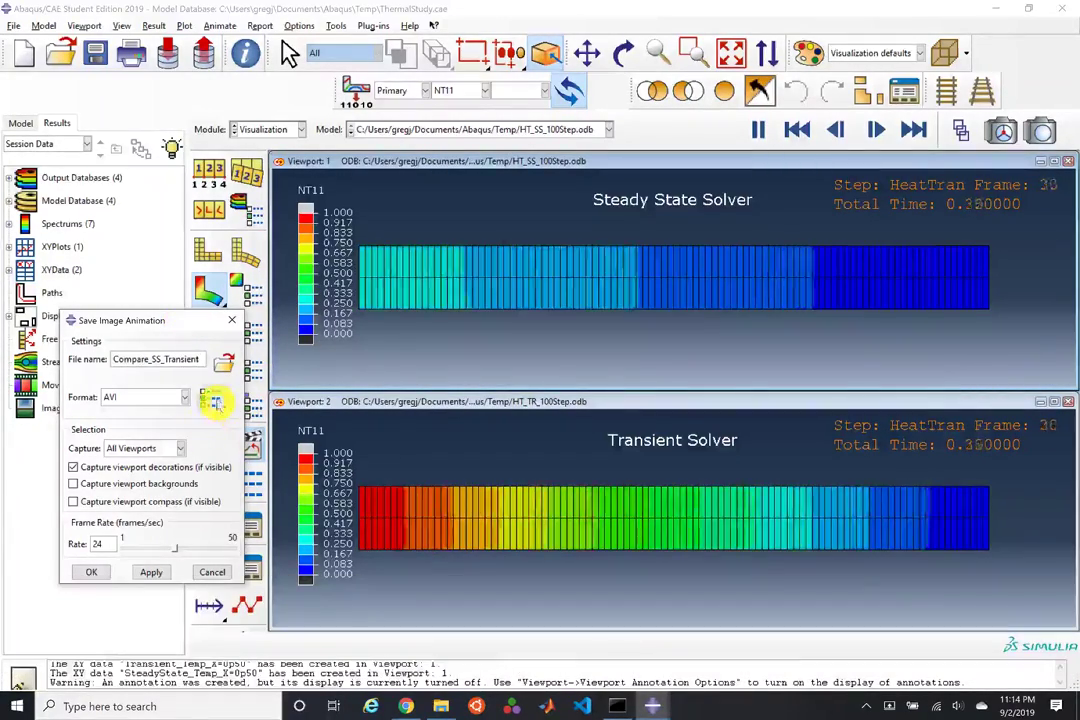
Step: Configure the AVI options to use the Microsoft Video 1 codec at quality 100, keeping the on-screen image size
click(216, 397)
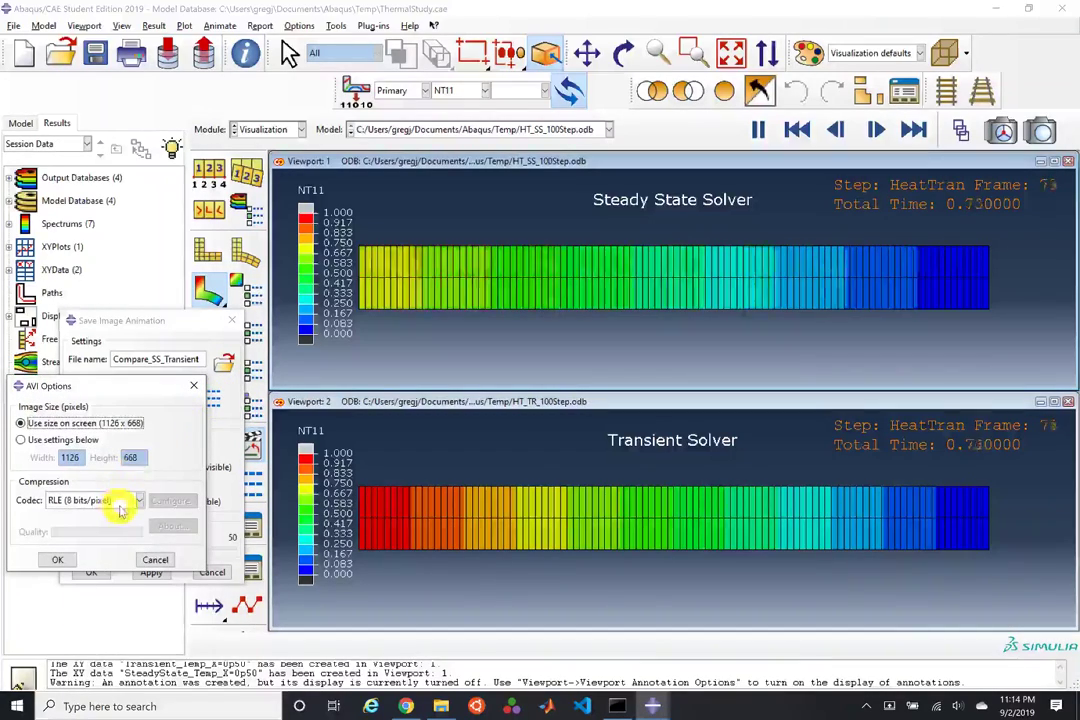
click(120, 501)
click(96, 571)
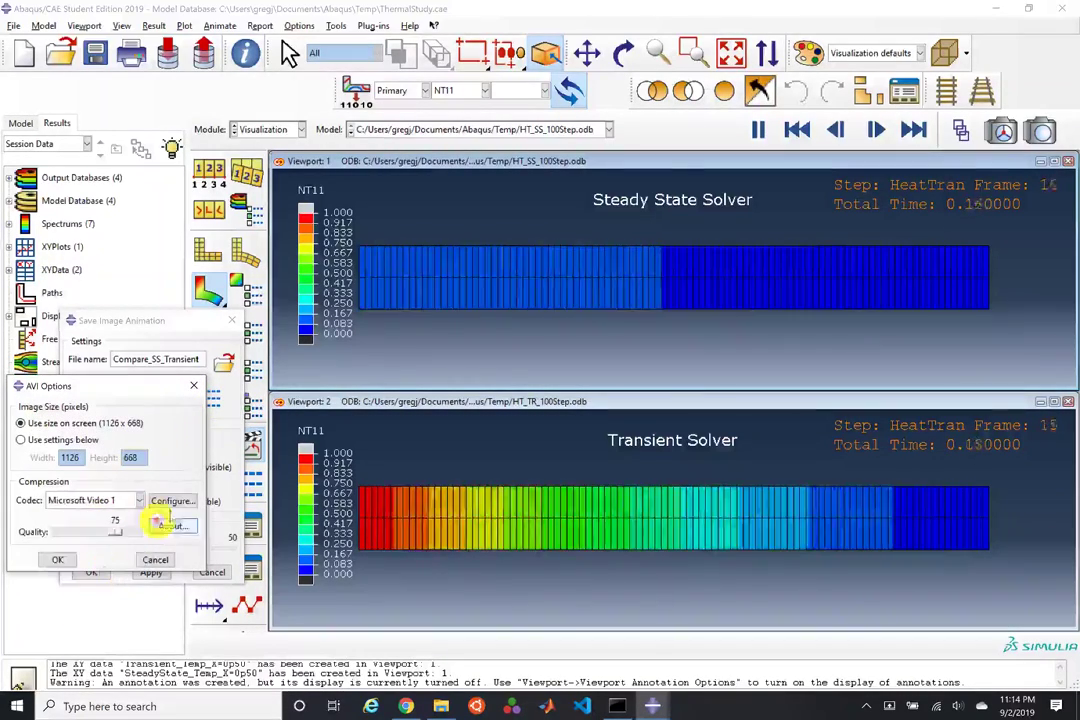
click(163, 501)
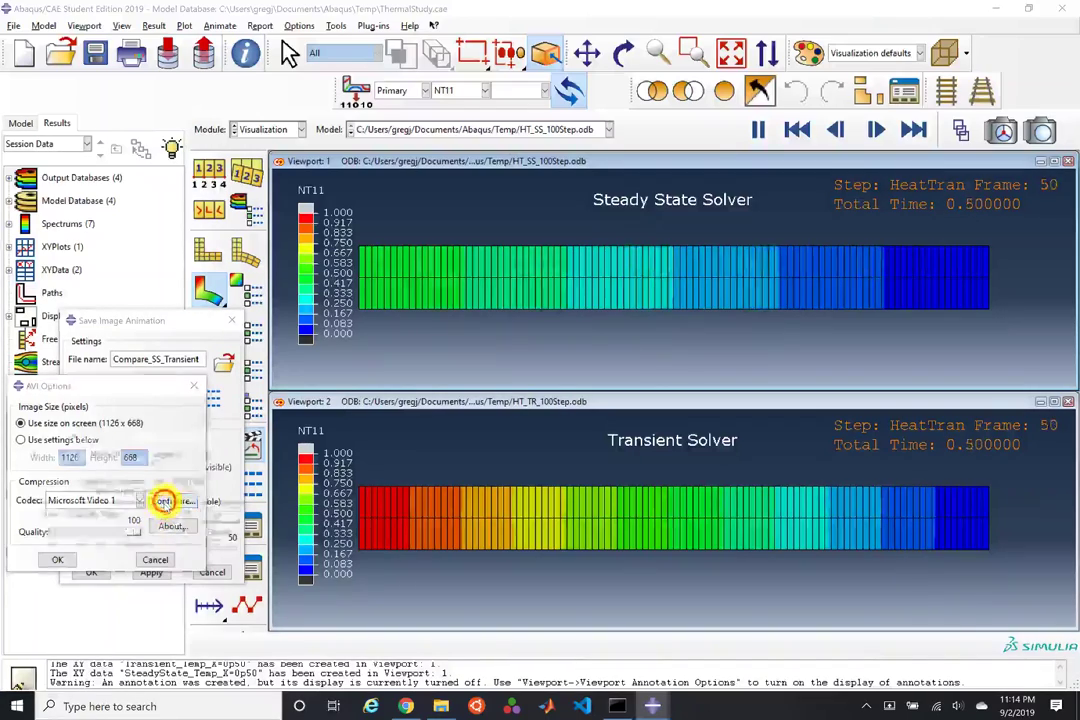
click(220, 517)
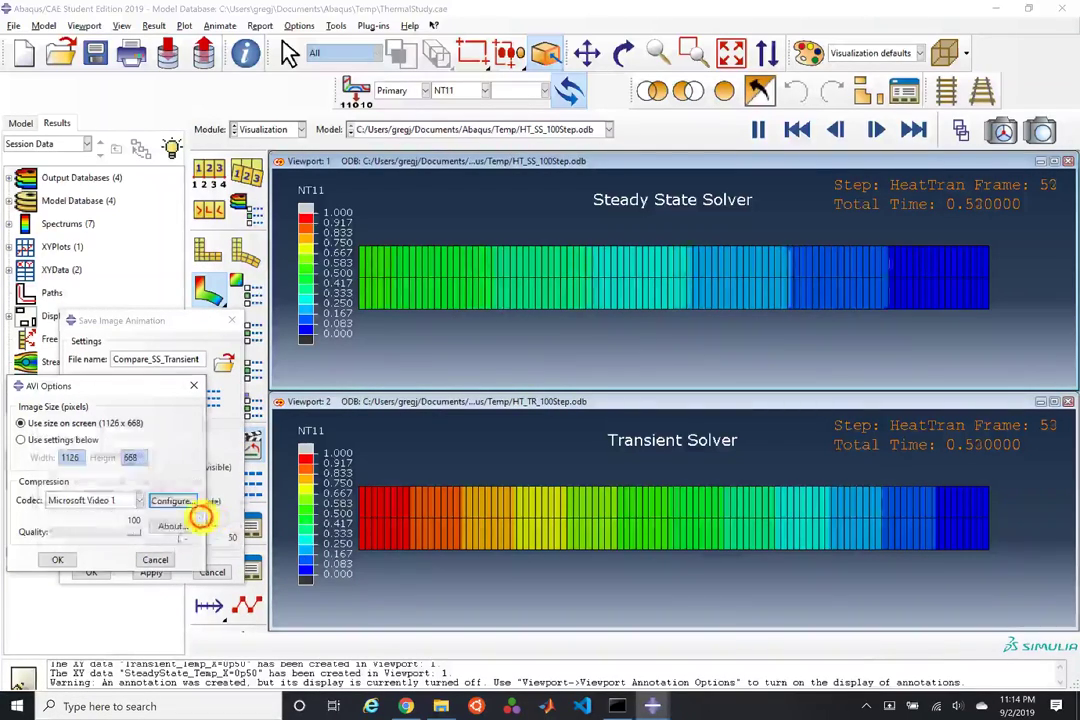
click(73, 563)
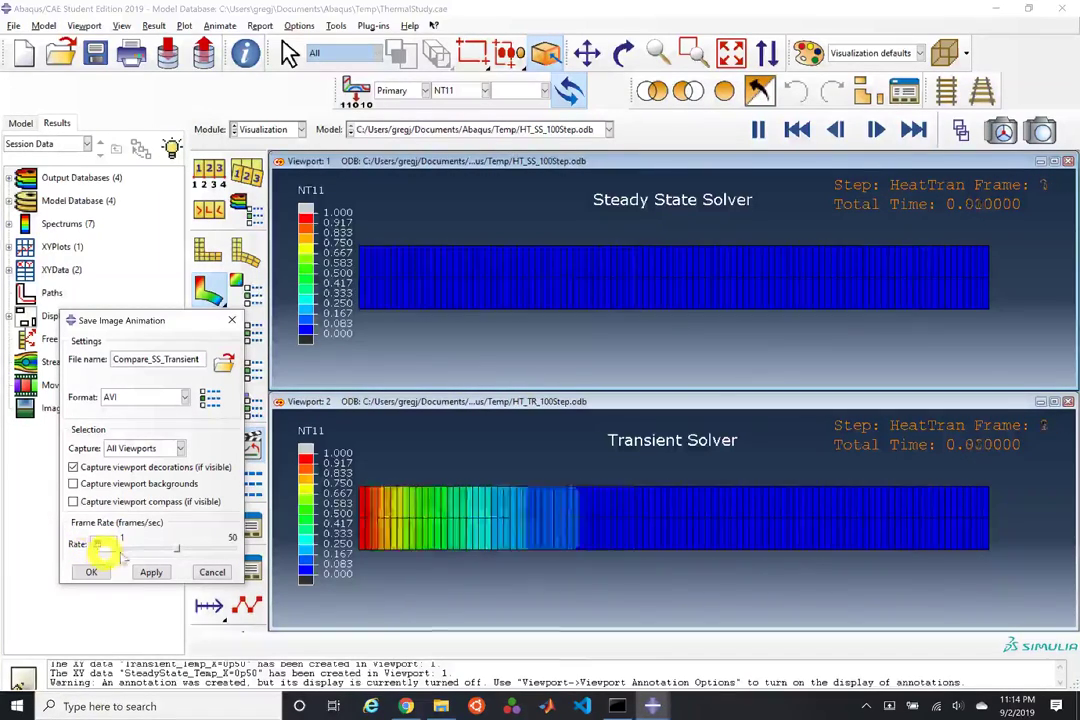
Step: Save the animation at 25 frames/sec and stop the time-history playback in both viewports
click(142, 573)
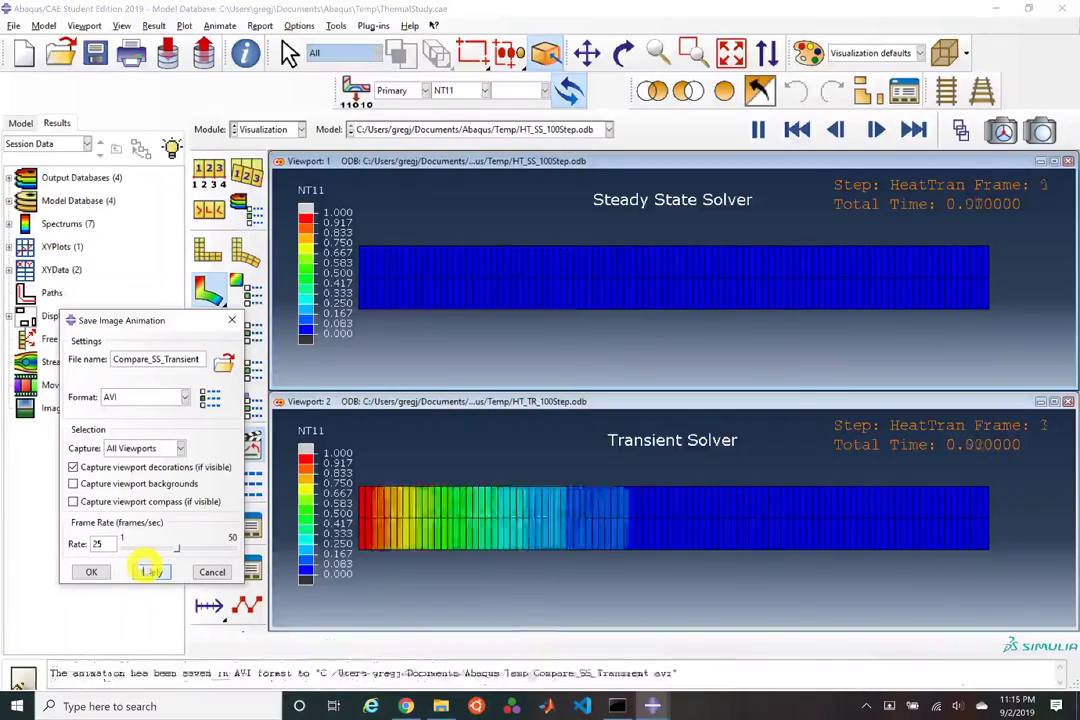
click(215, 572)
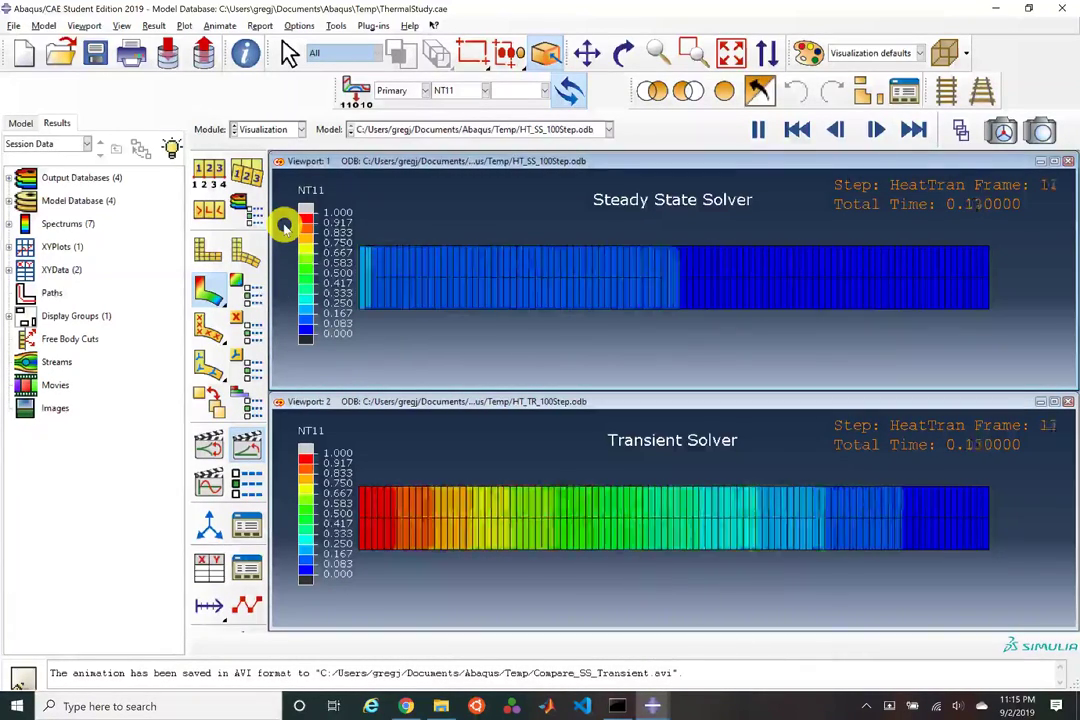
click(248, 445)
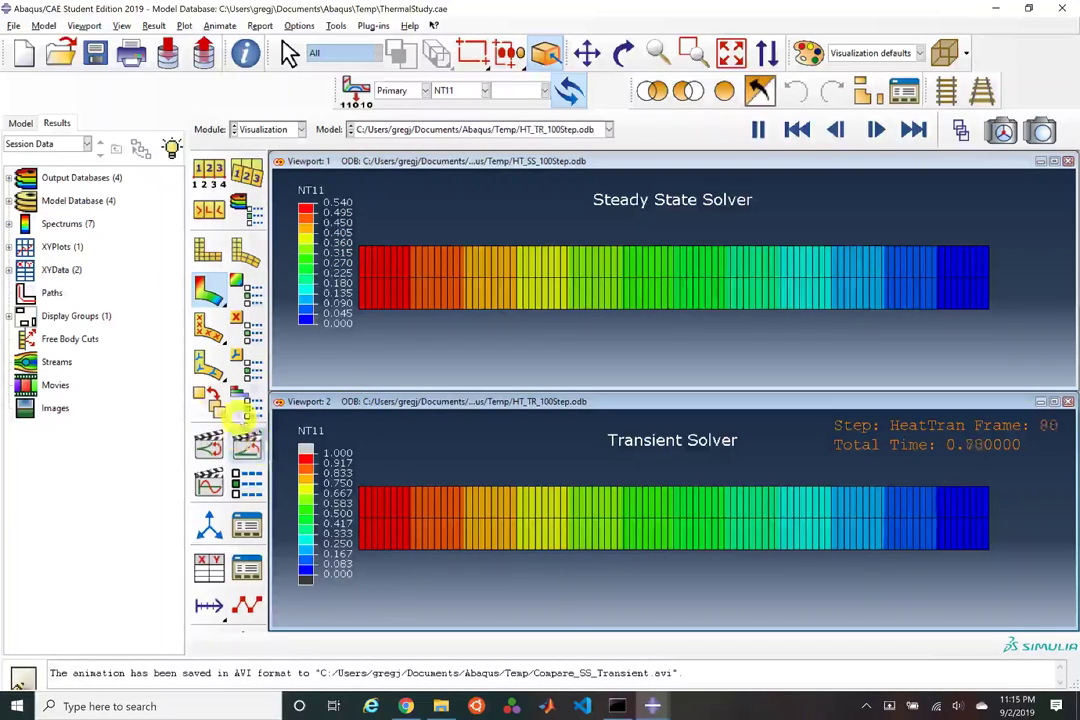
click(246, 446)
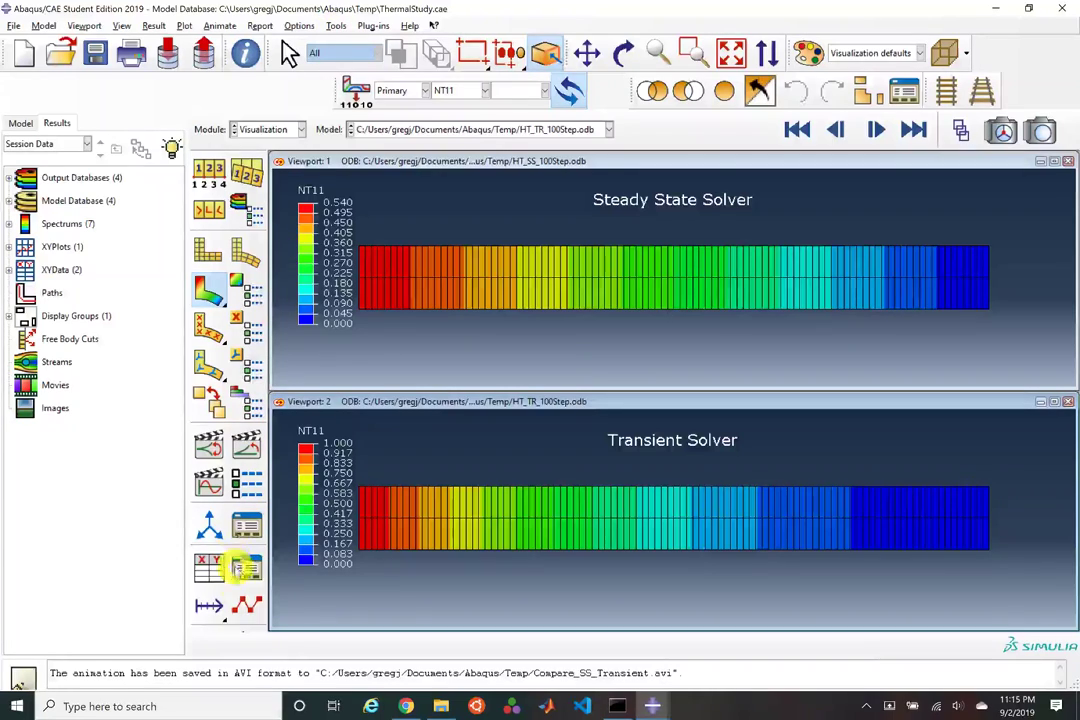
Step: Open the XY data manager and show the command line interface in an enlarged message area
click(246, 568)
drag(519, 584, 506, 300)
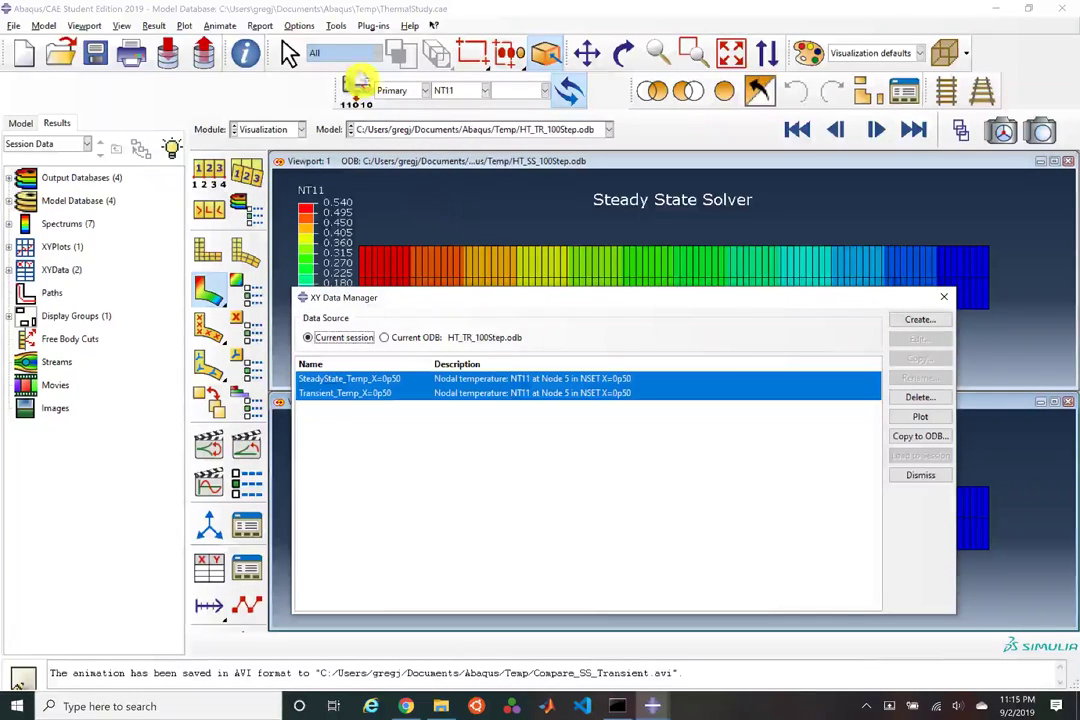
click(363, 28)
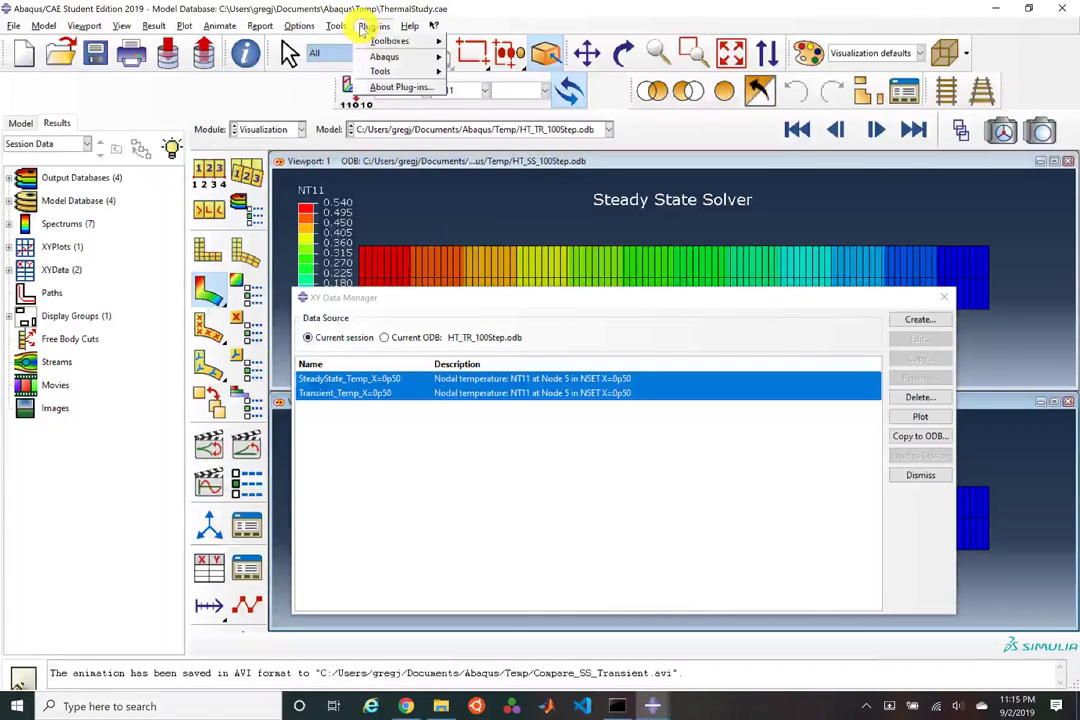
click(363, 28)
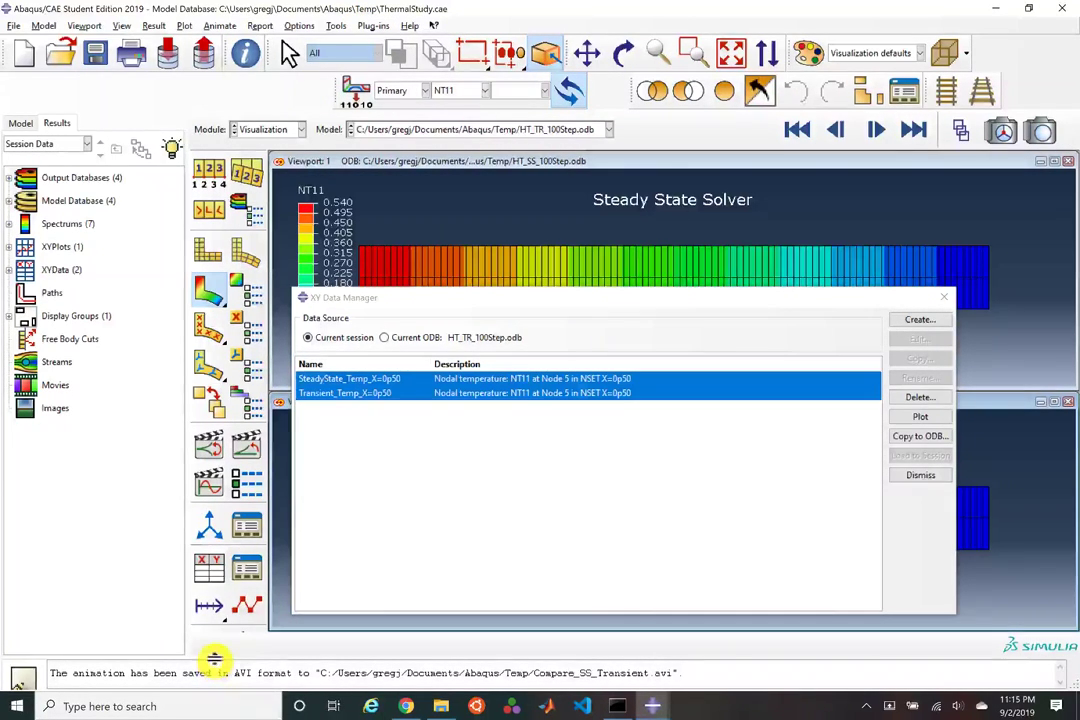
drag(214, 658, 212, 520)
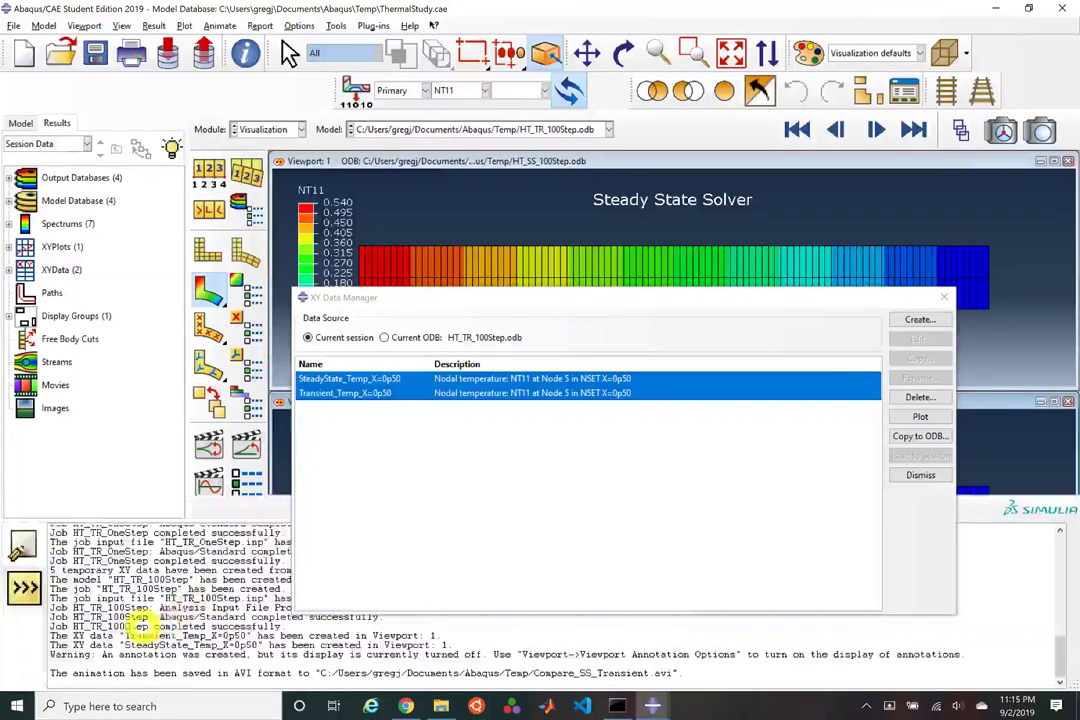
click(22, 587)
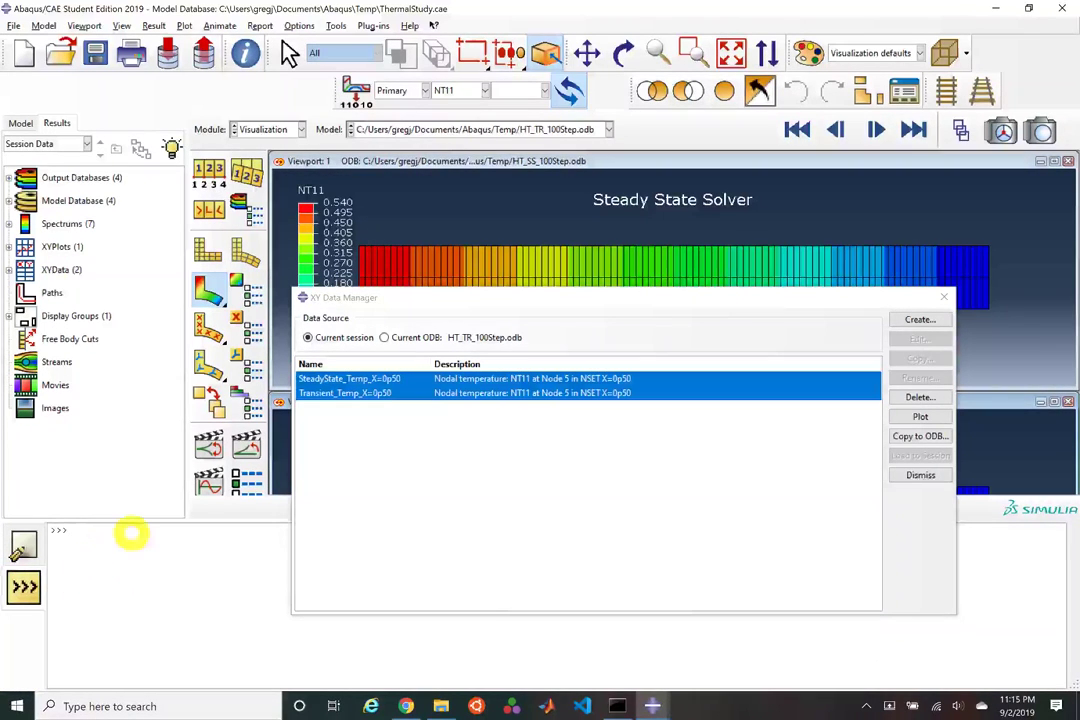
Step: Export the SteadyState_Temp_X=0p50 and Transient_Temp_X=0p50 XY data to Excel with the Excel Utilities plug-in
click(370, 27)
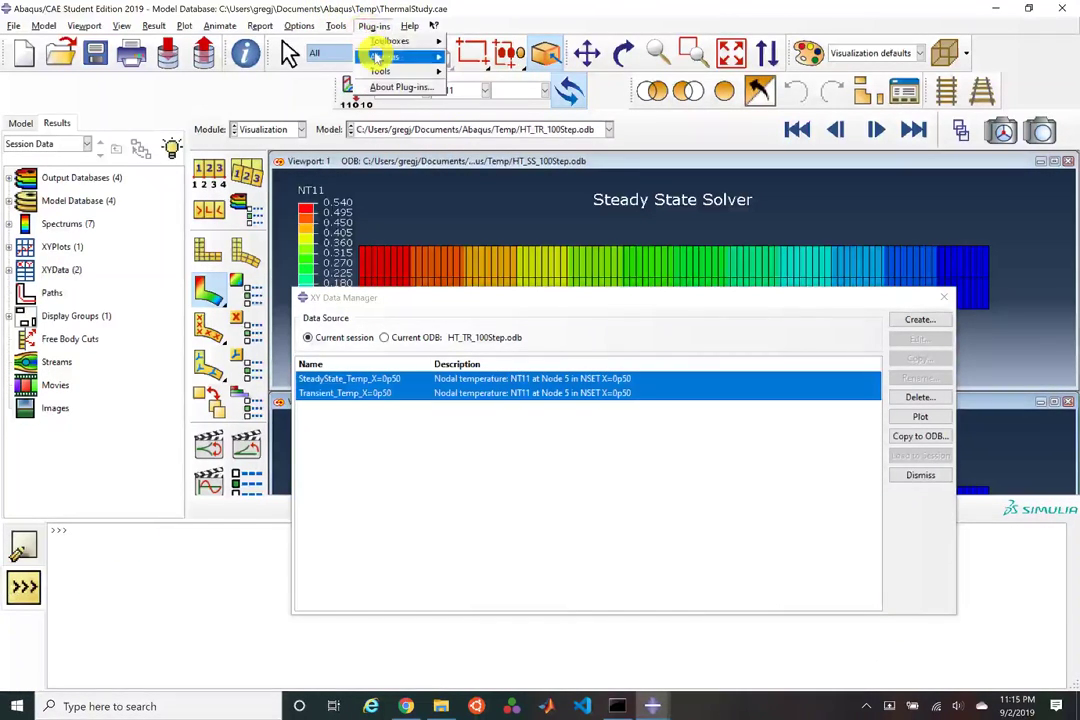
mouse_move(388, 58)
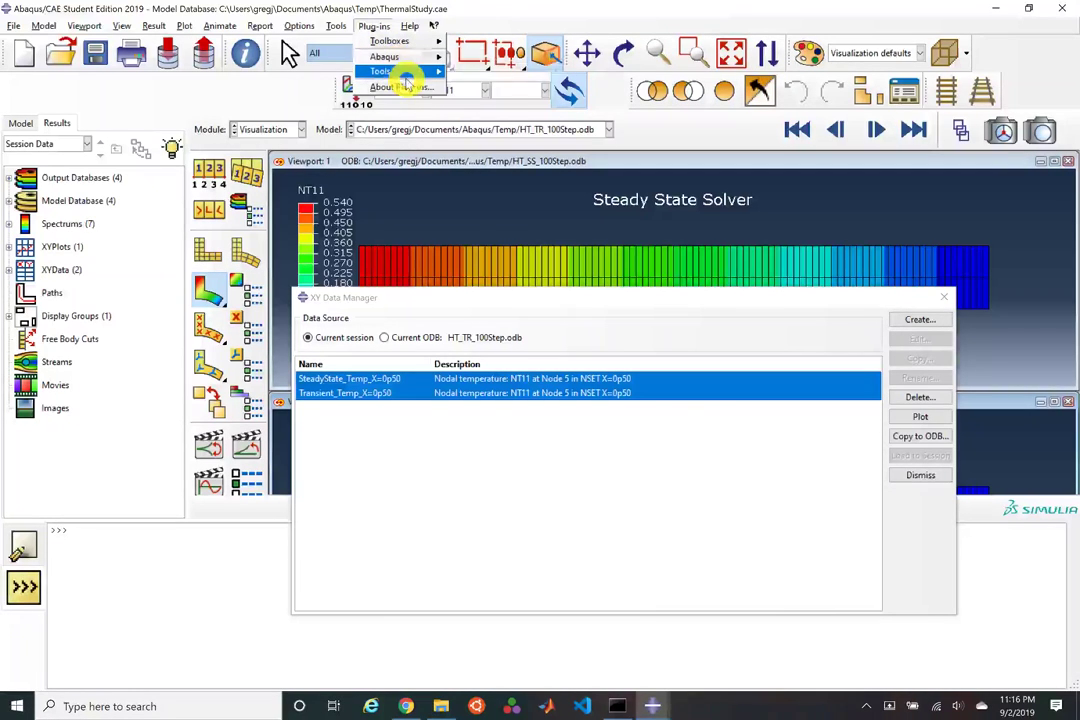
click(412, 75)
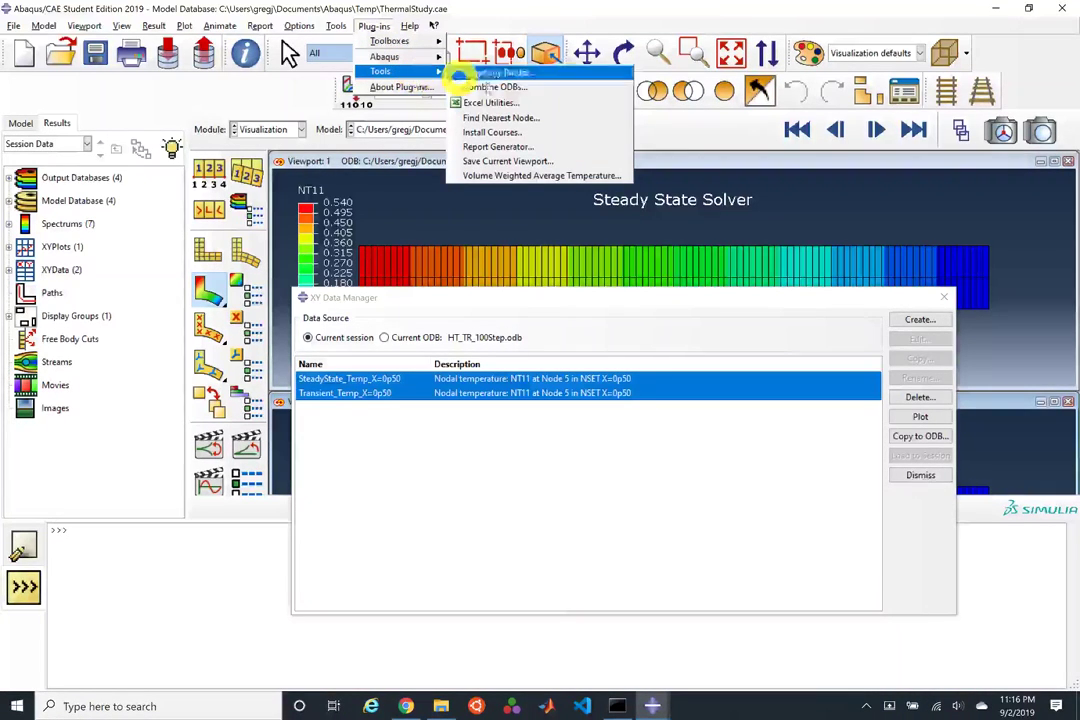
click(513, 103)
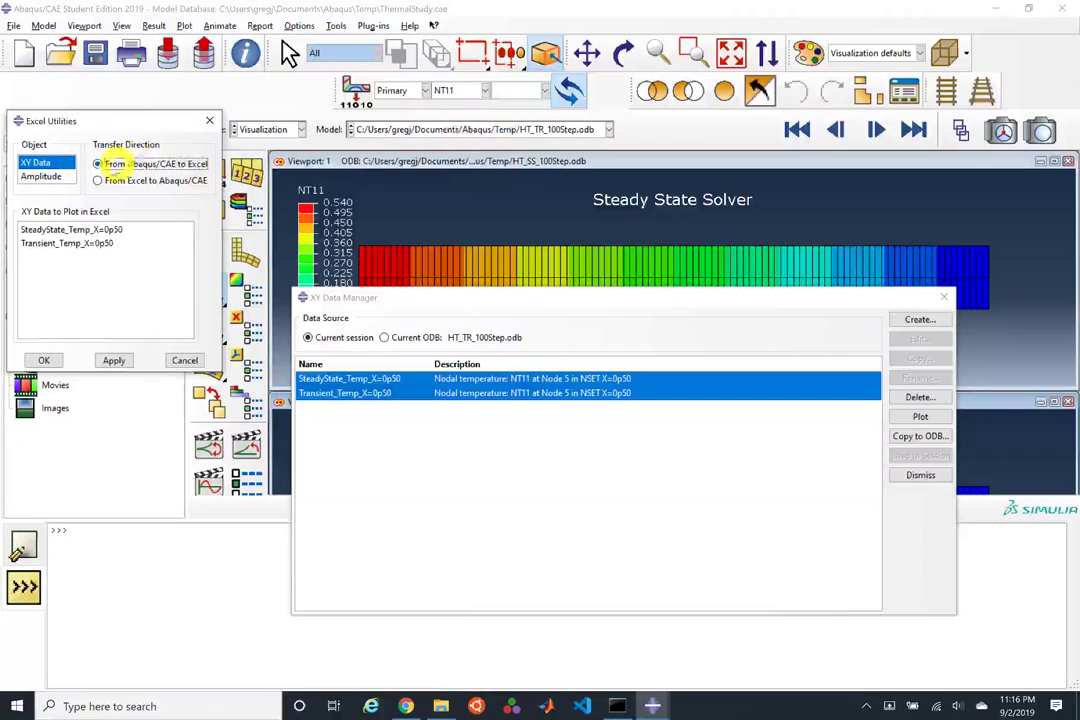
drag(84, 120, 208, 122)
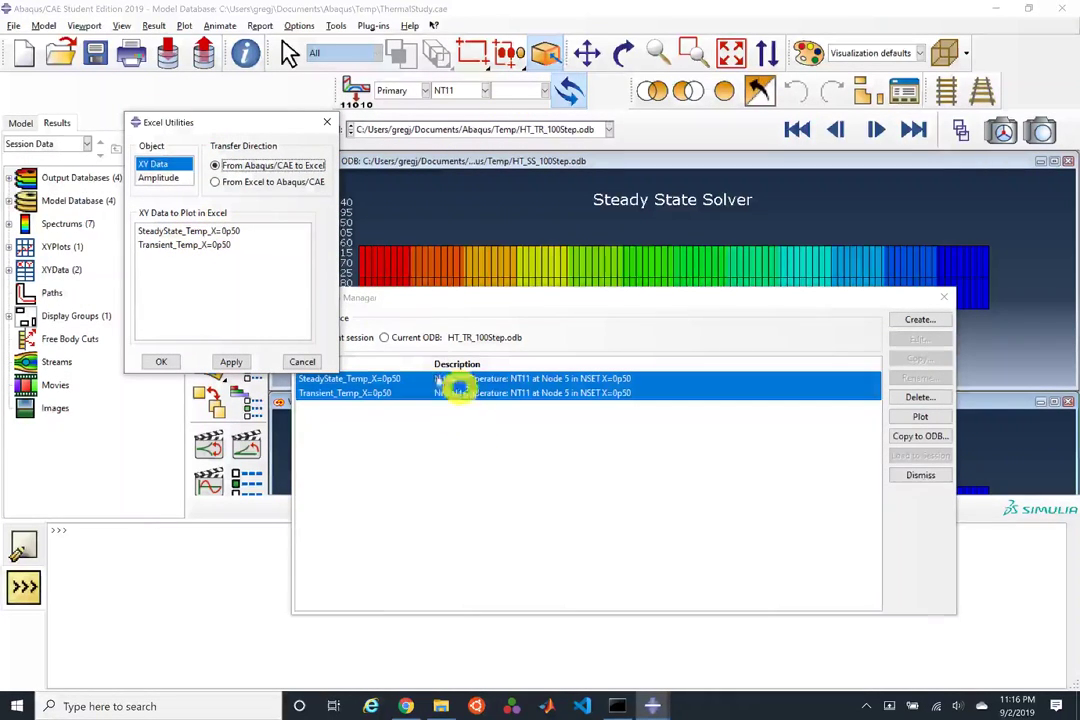
drag(205, 231, 217, 244)
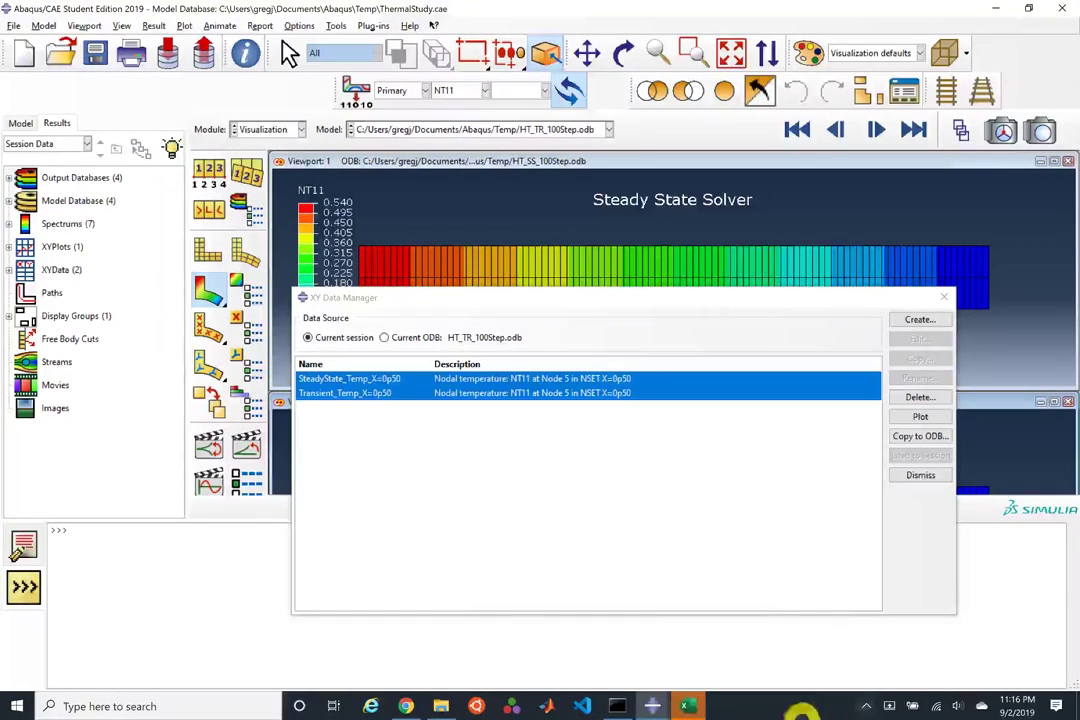
Step: Switch to the exported Excel workbook, maximize it and insert a blank row above the first data row
click(692, 706)
drag(367, 68, 378, 5)
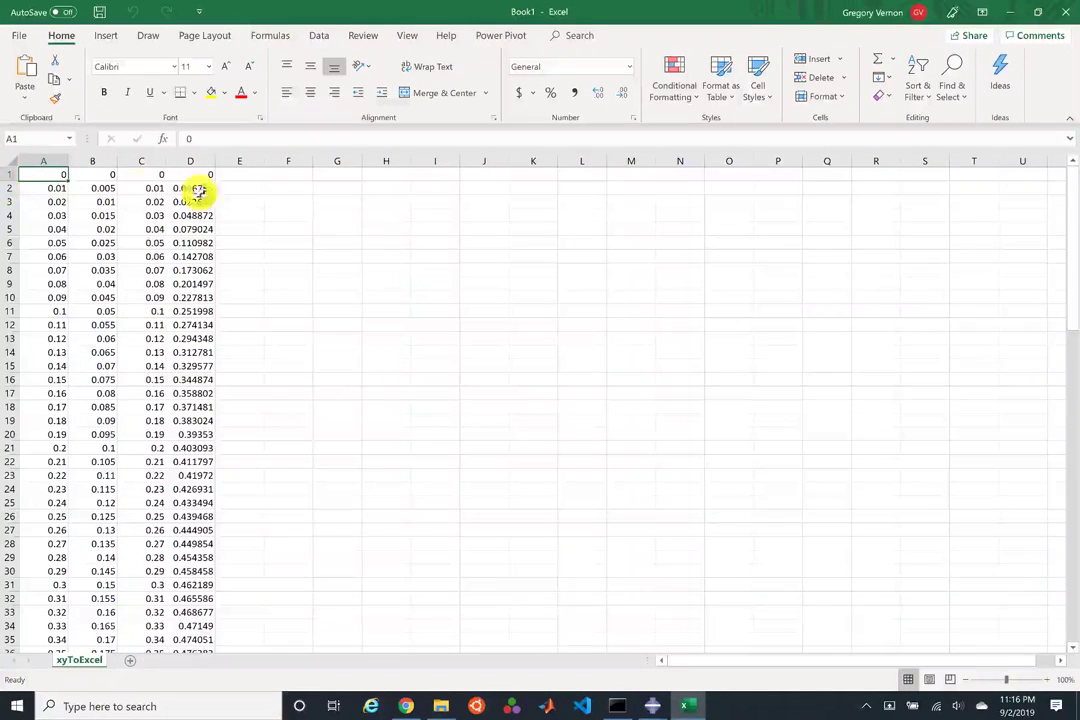
click(6, 174)
right_click(8, 174)
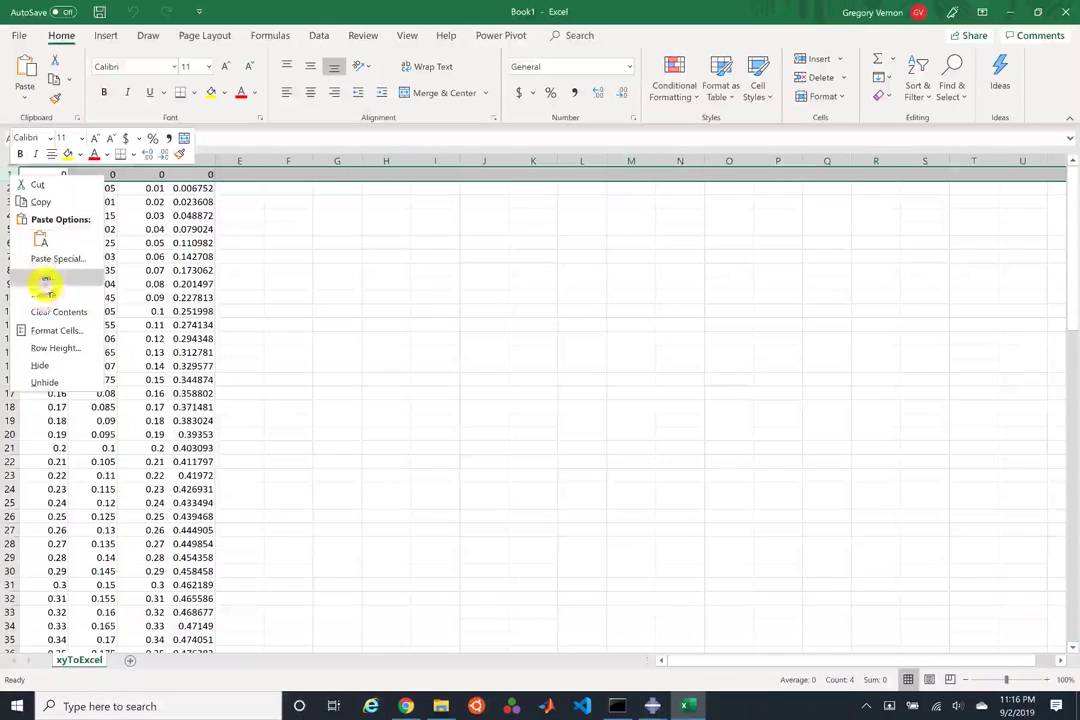
click(43, 274)
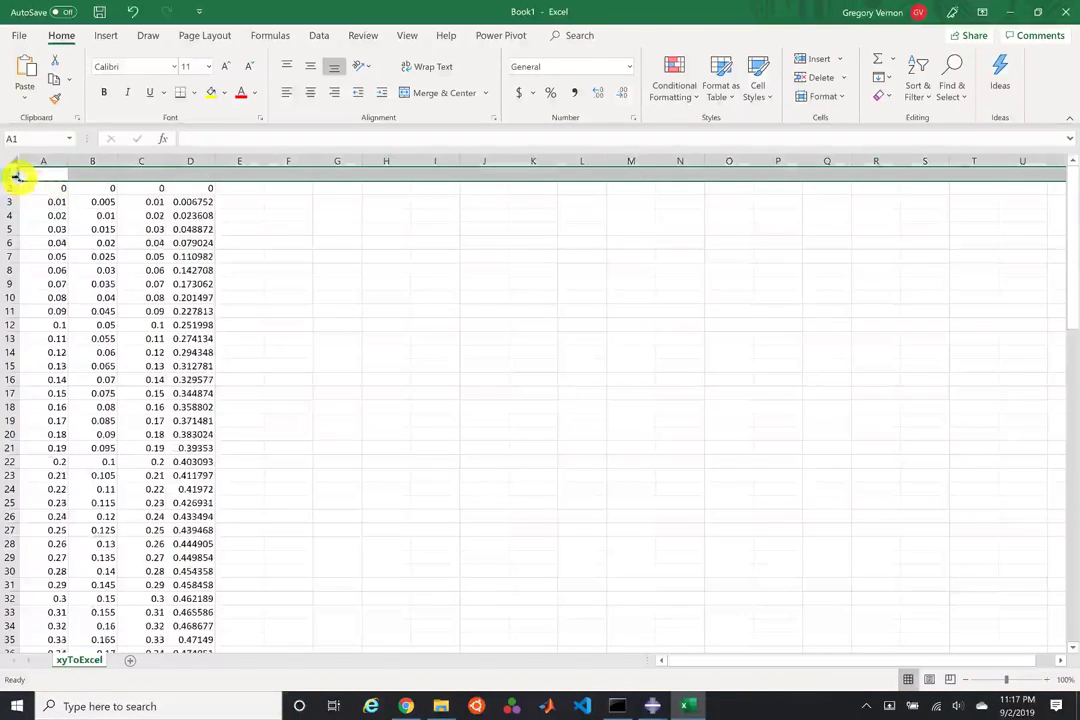
Step: Enter the header "Time" in cells A1 and C1 above the two time columns
click(26, 174)
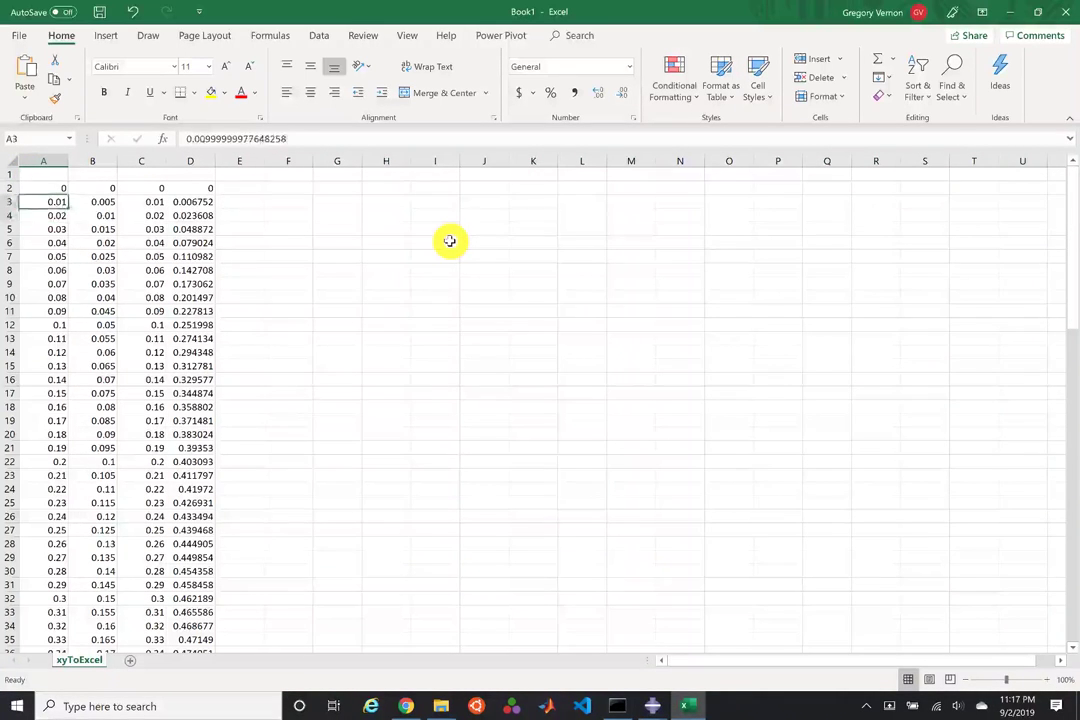
text(Time)
key(Tab)
key(Tab)
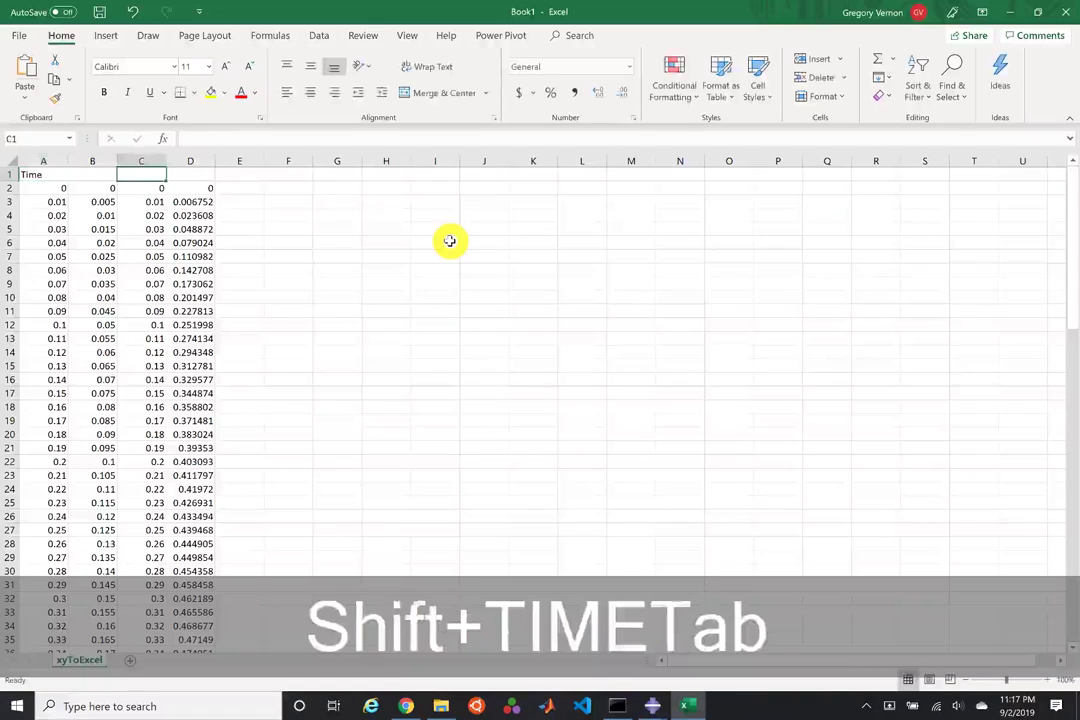
text(Time)
key(Left)
key(Right)
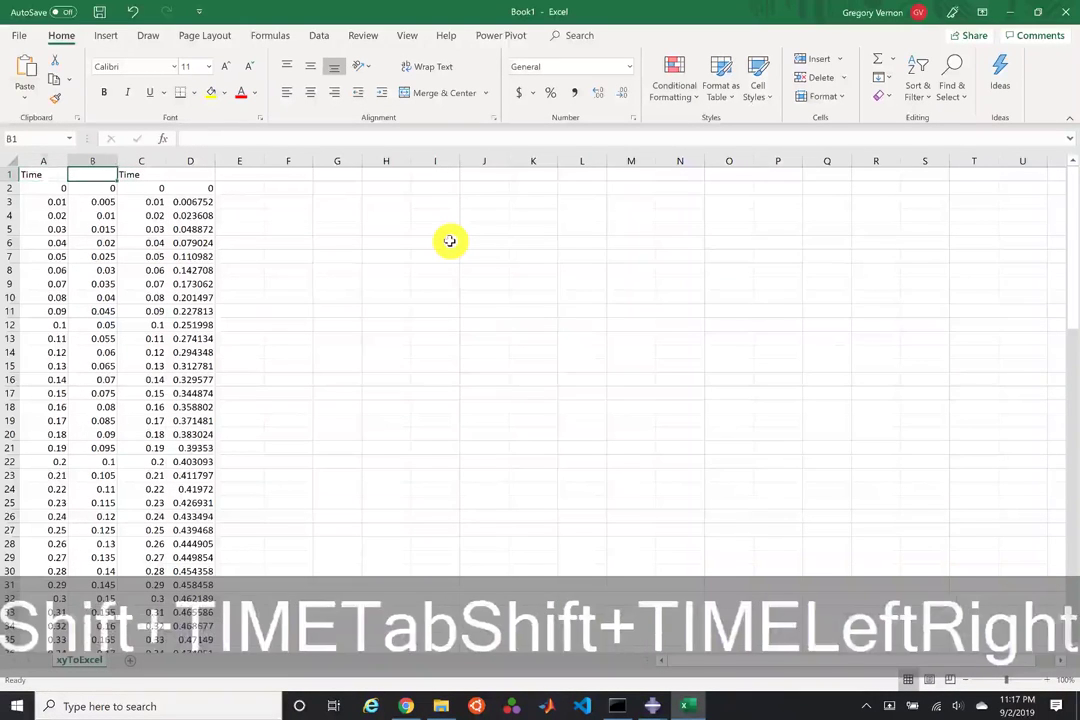
key(Left)
key(Right)
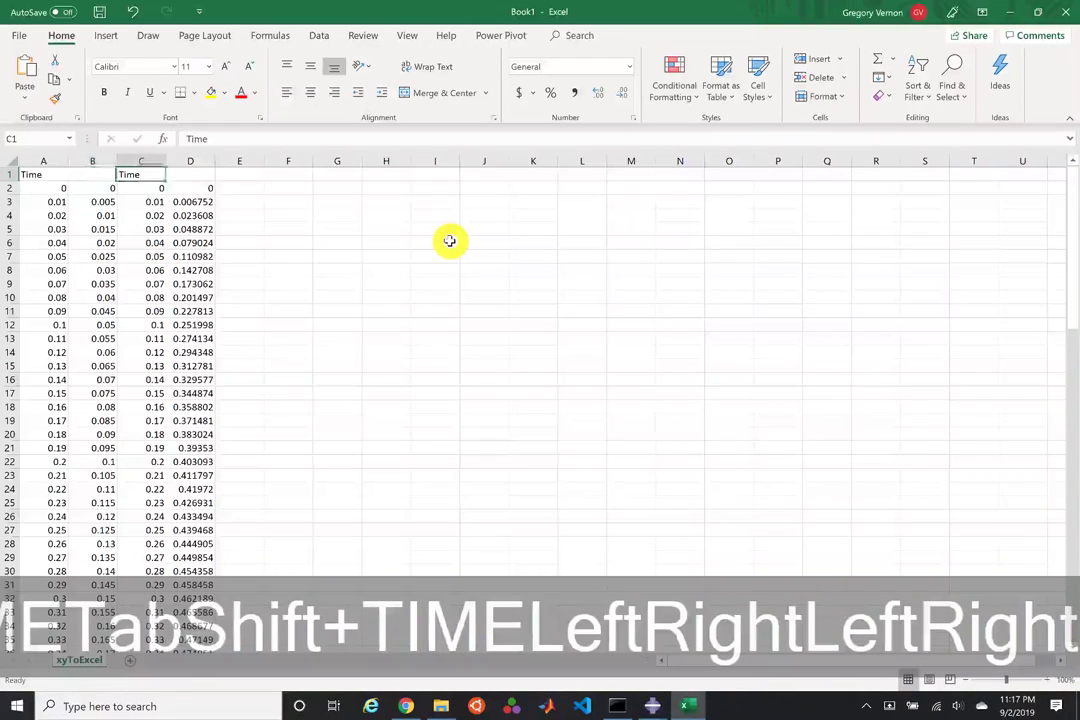
key(Left)
key(Right)
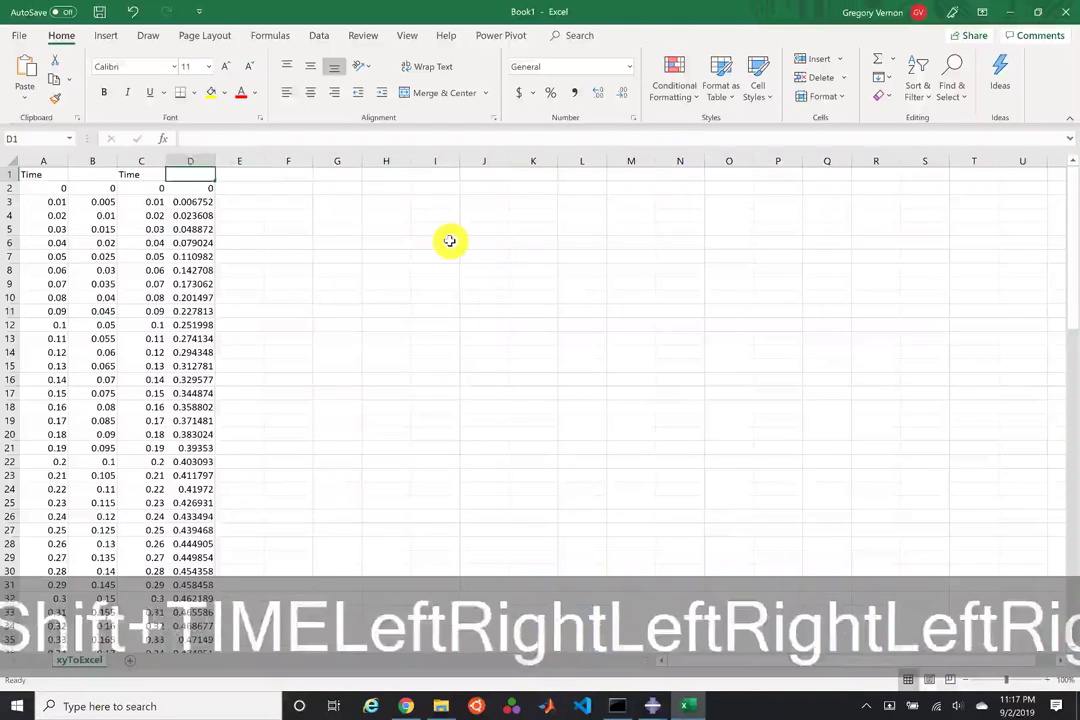
key(Left)
key(Left)
key(Right)
key(Right)
key(Right)
key(Right)
key(Right)
key(Right)
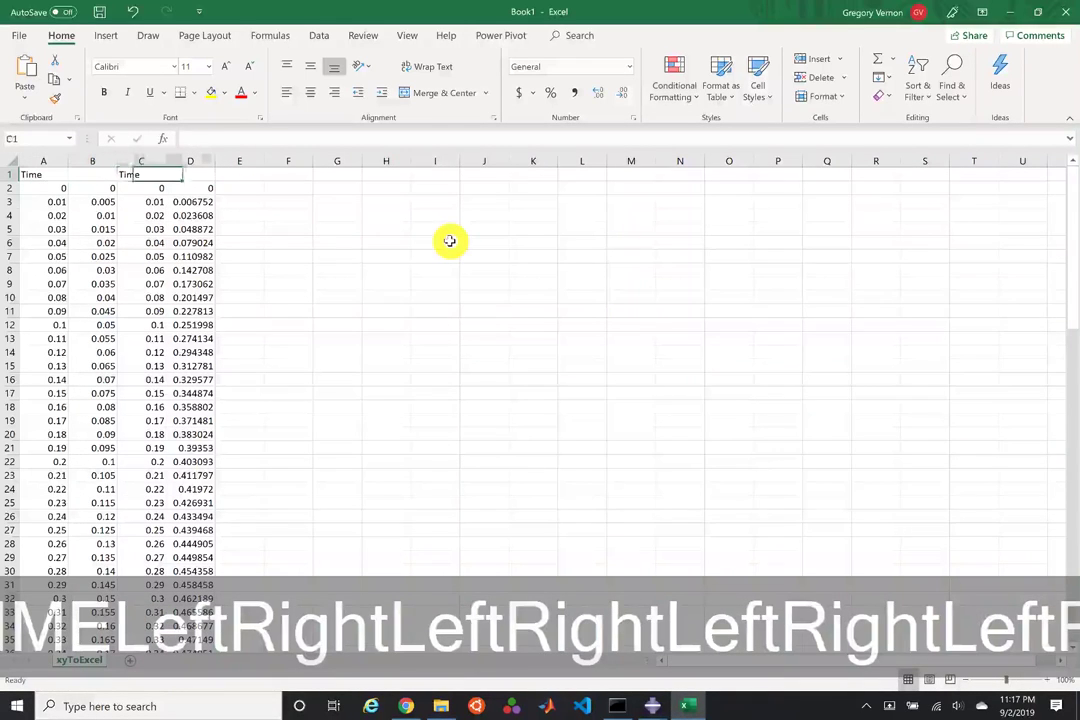
Step: Enter the header "Temperature" in cells B1 and D1 above the two temperature columns, keeping "Time" in C1
key(Left)
key(Left)
key(Left)
key(Left)
key(Left)
key(Left)
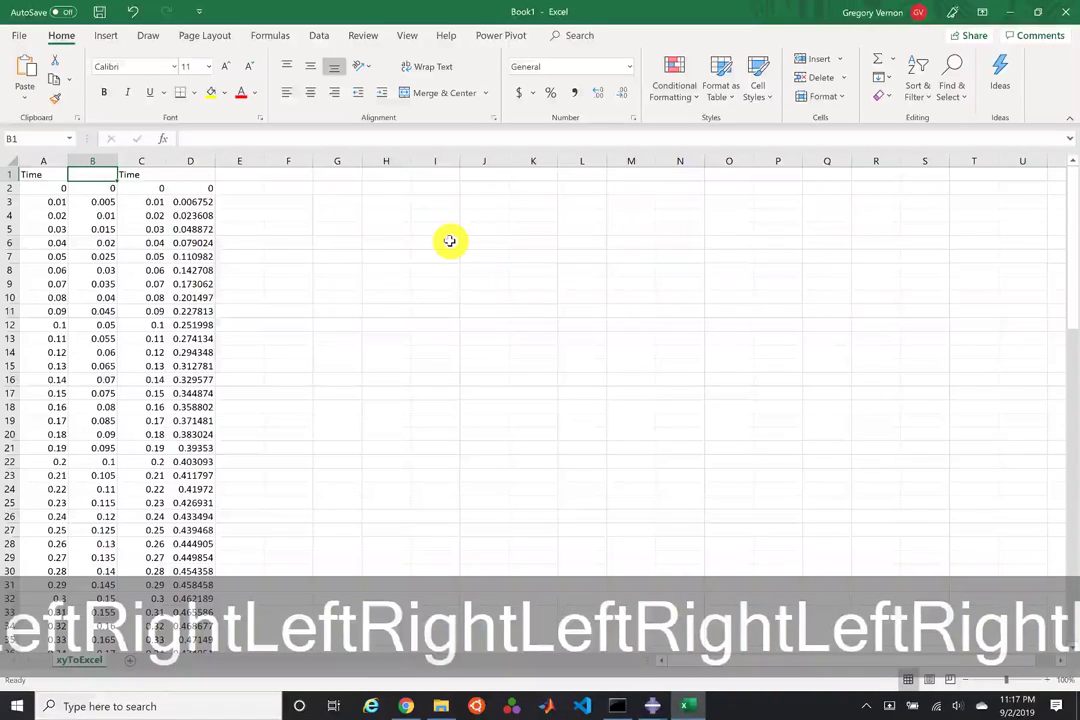
text(Temper)
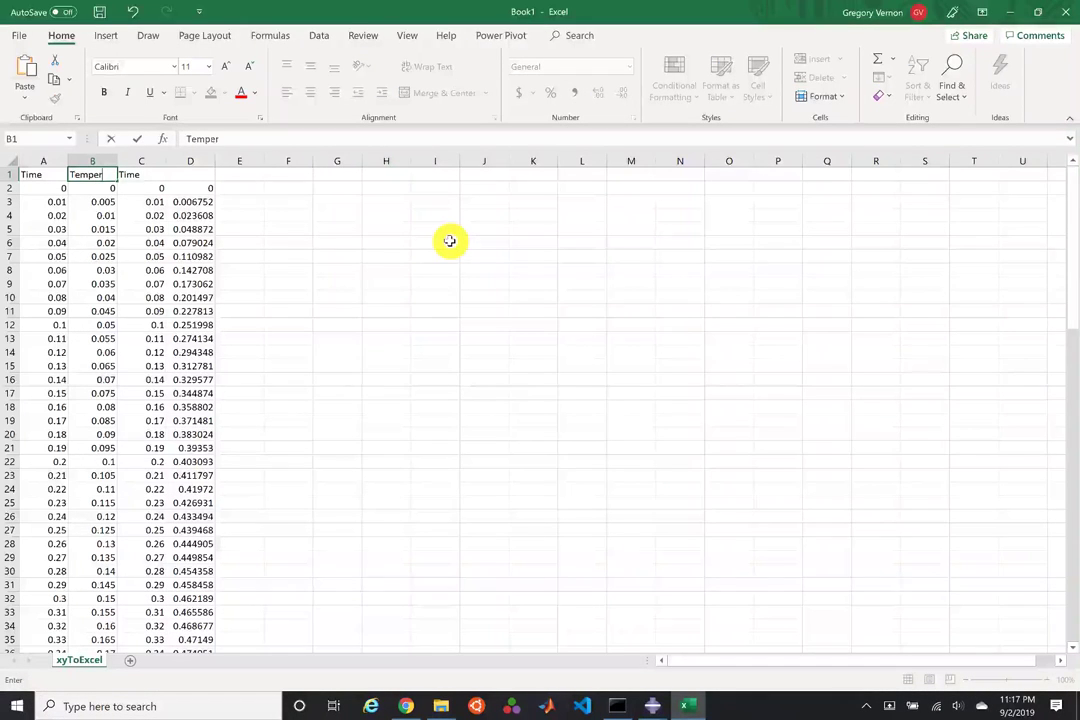
text(ature)
key(Tab)
text(Time)
key(Tab)
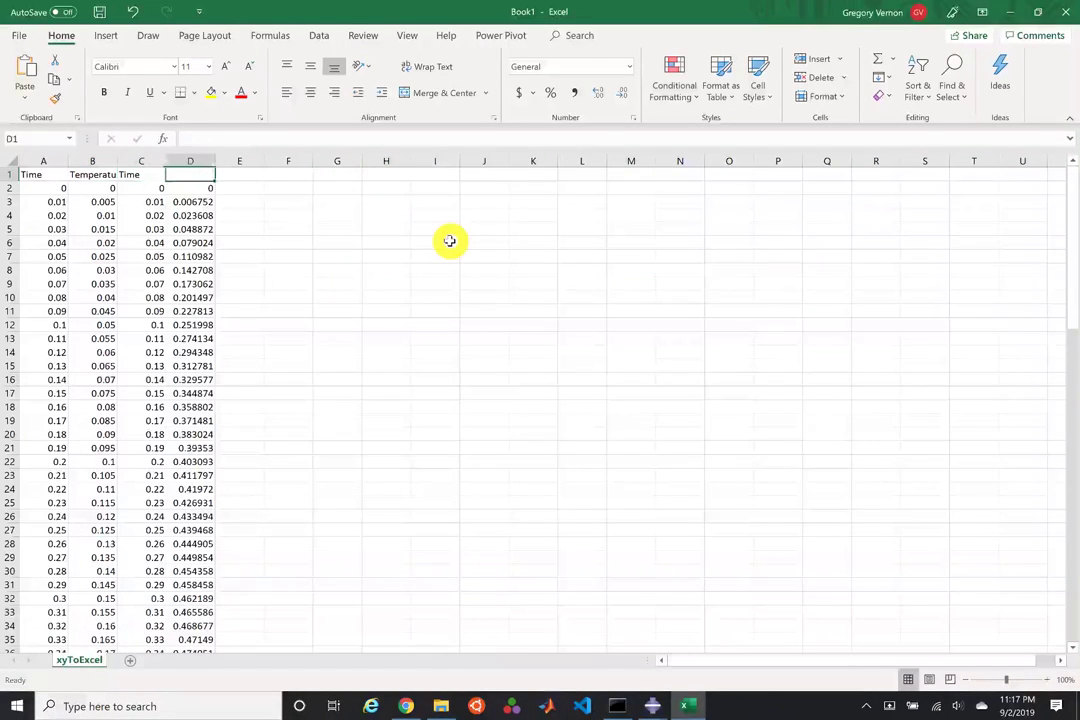
text(Temperature)
key(Return)
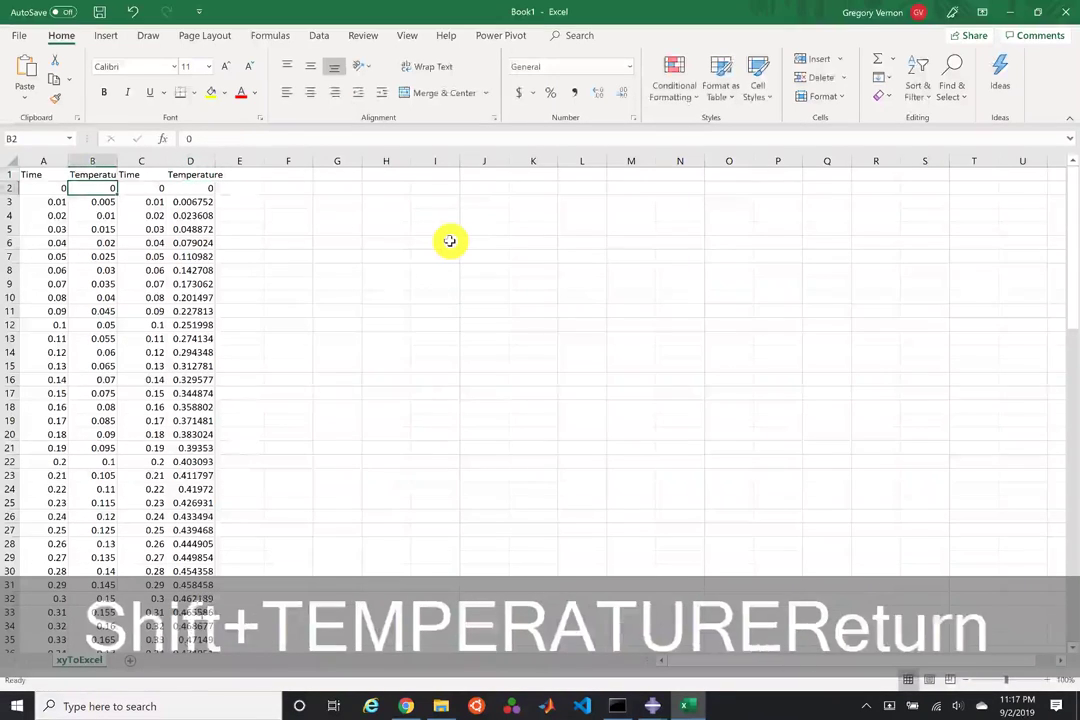
Step: Insert a blank row above the header row and auto-fit the widths of columns B and D
click(9, 174)
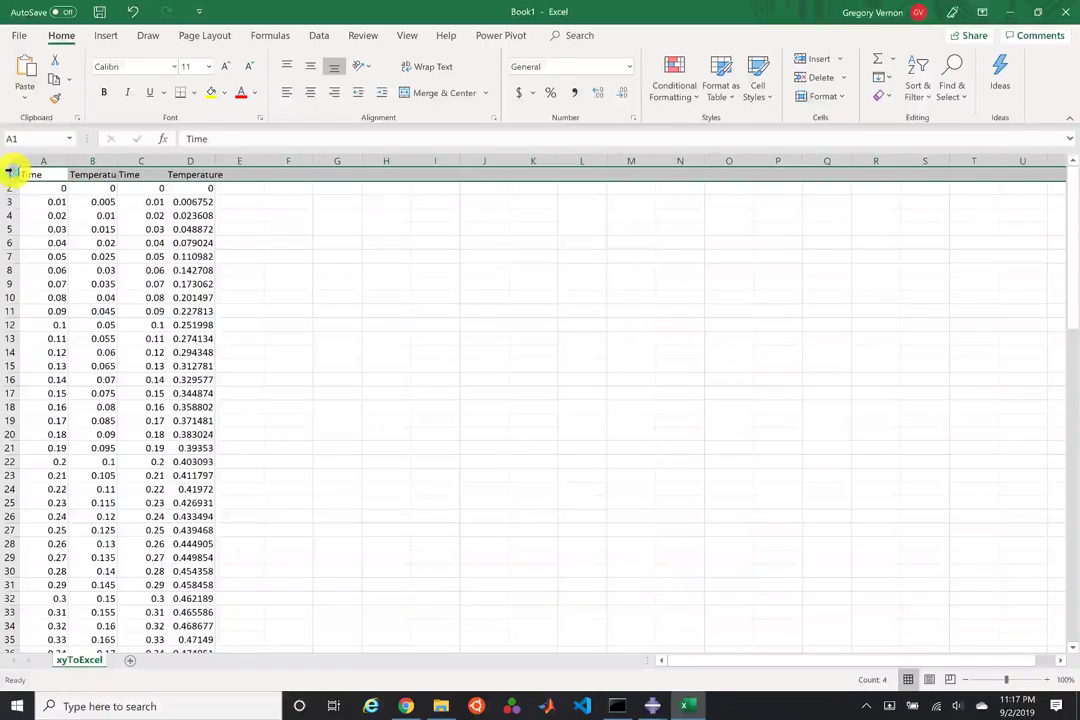
right_click(9, 174)
click(50, 273)
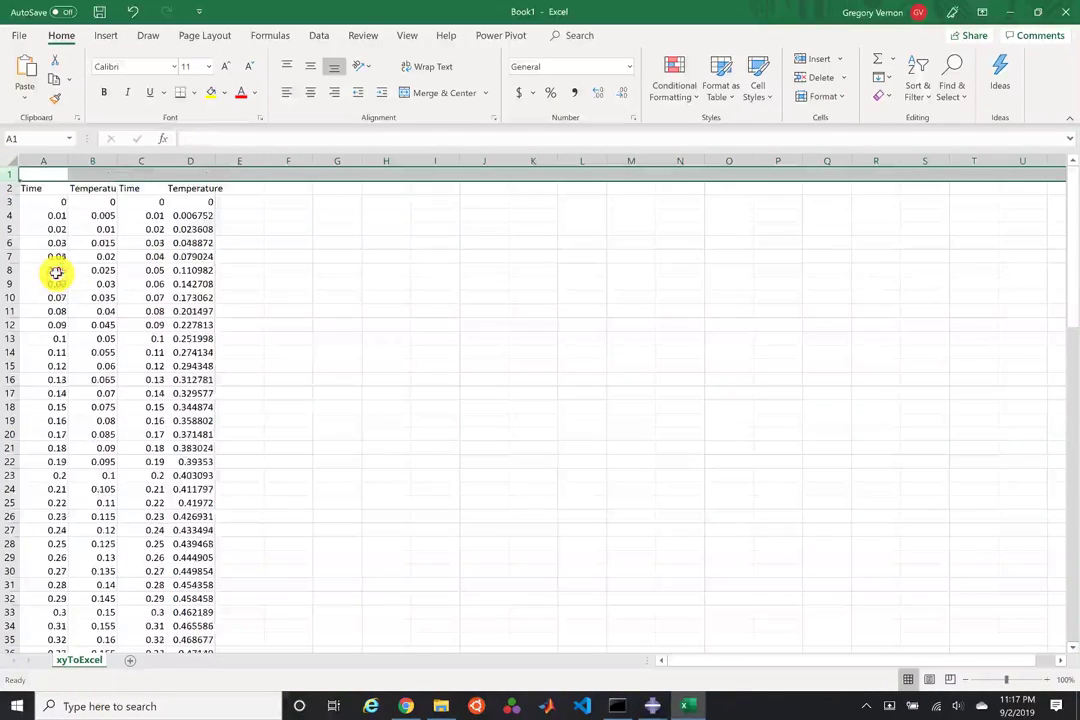
click(382, 244)
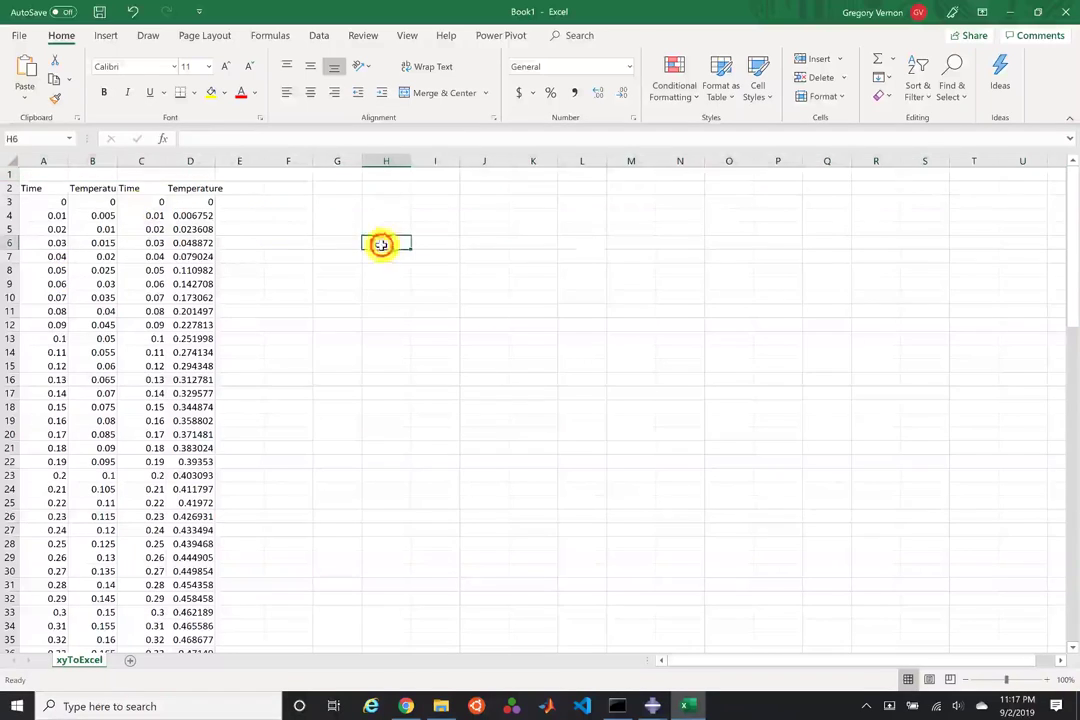
double_click(117, 160)
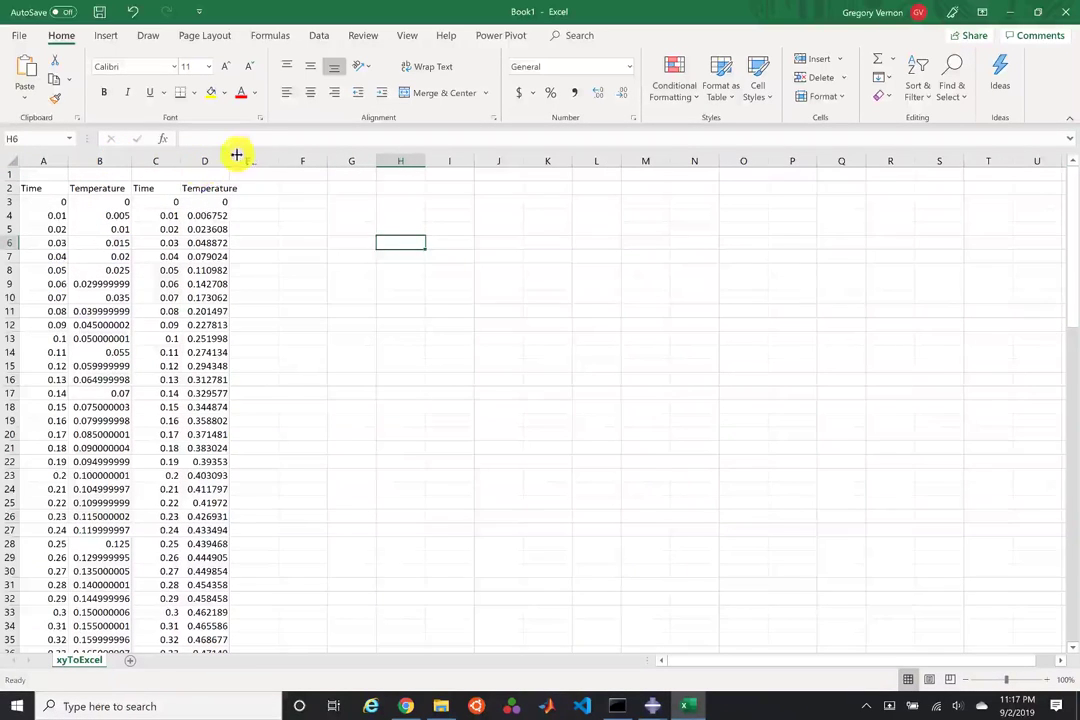
double_click(233, 160)
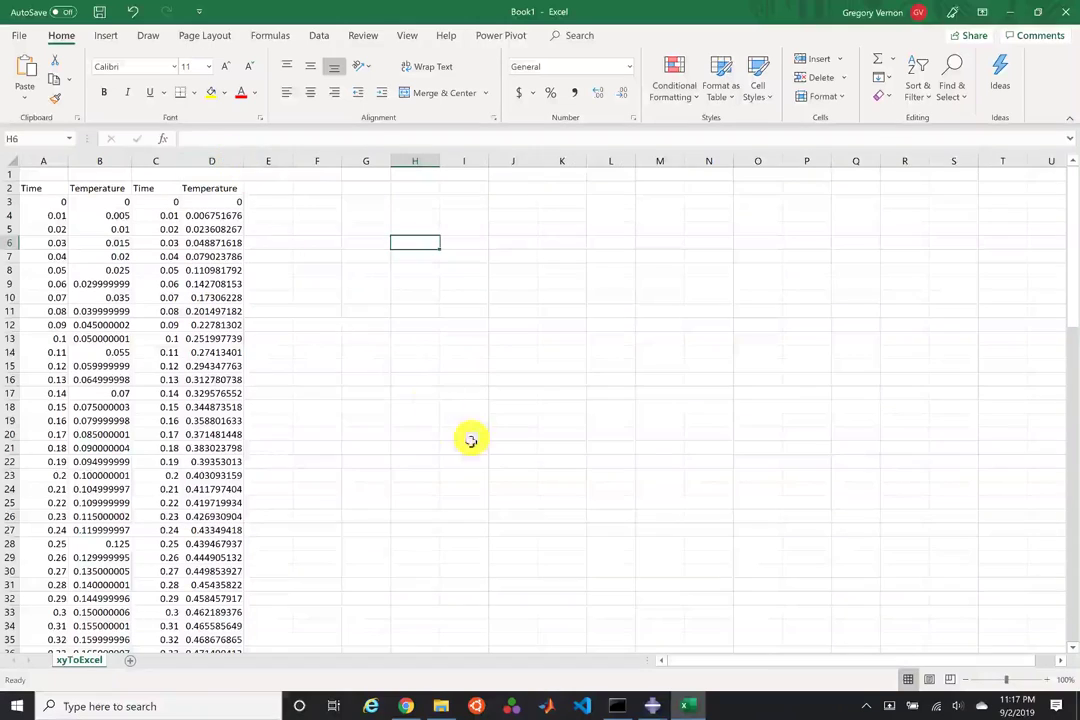
Step: Switch to Abaqus/CAE to check the order of the exported curves in the XY Data Manager, and return to the Excel workbook
mouse_move(656, 697)
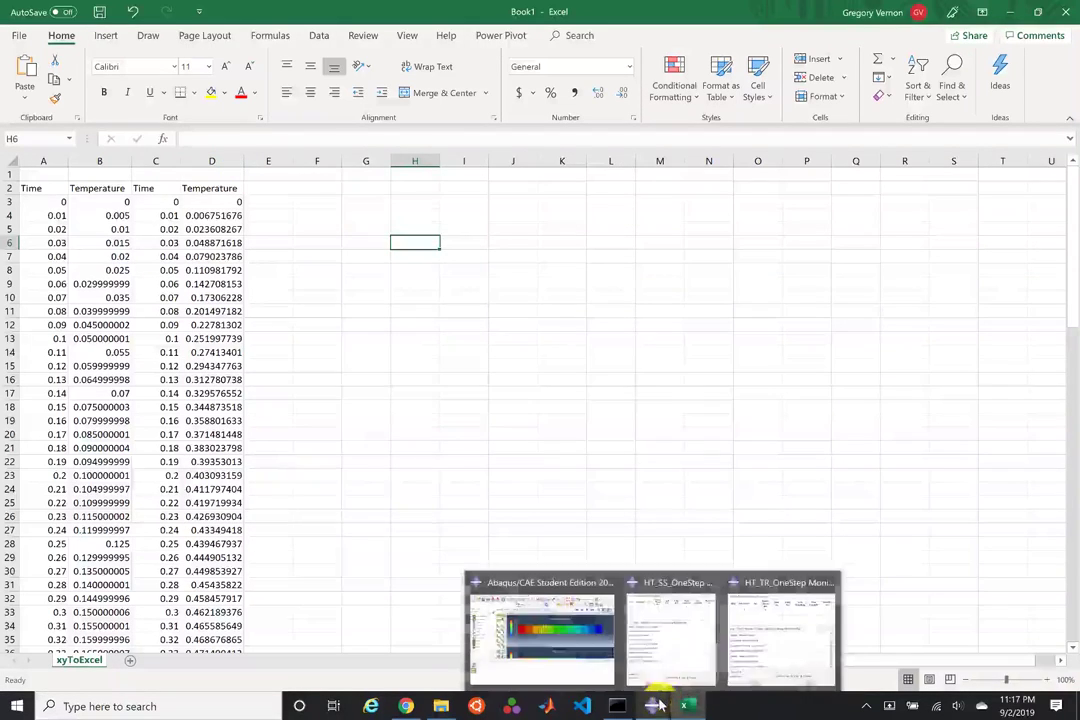
click(540, 620)
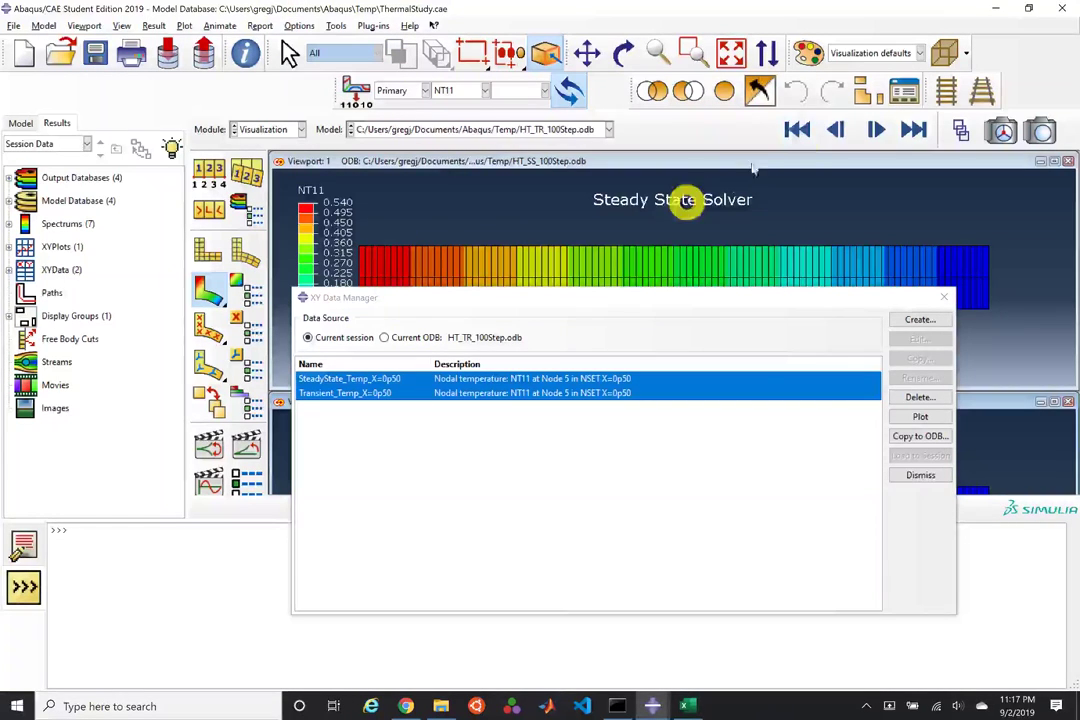
click(684, 705)
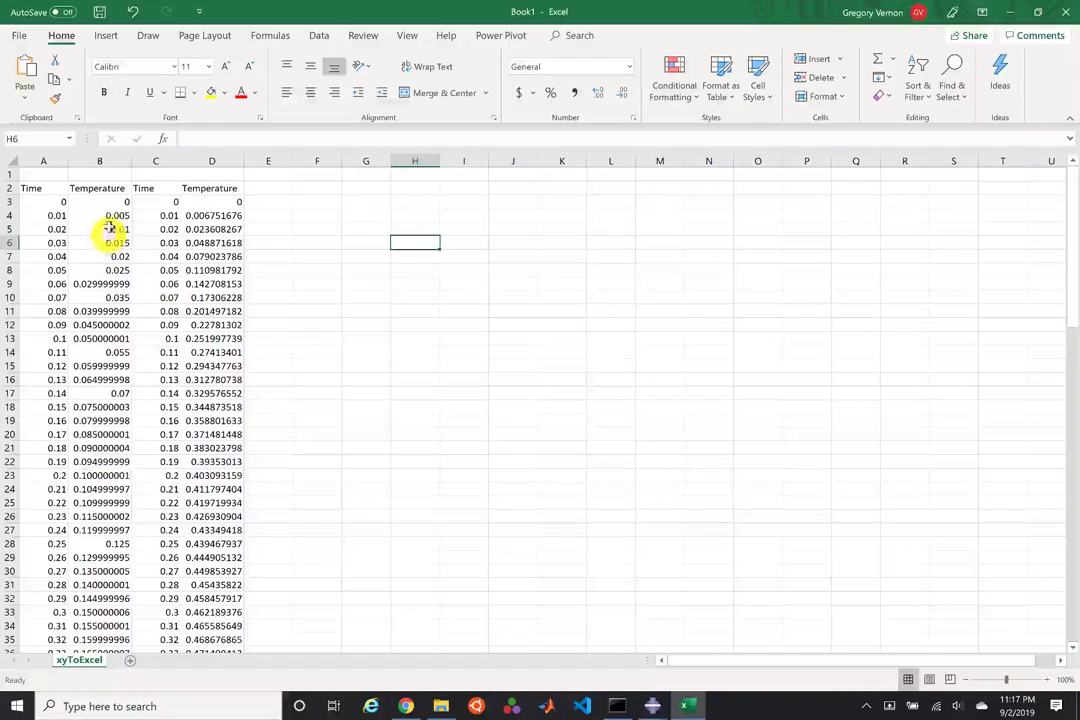
Step: Enter the group labels "SteadyState" in A1 and "Transient" in C1 above their column pairs
click(55, 174)
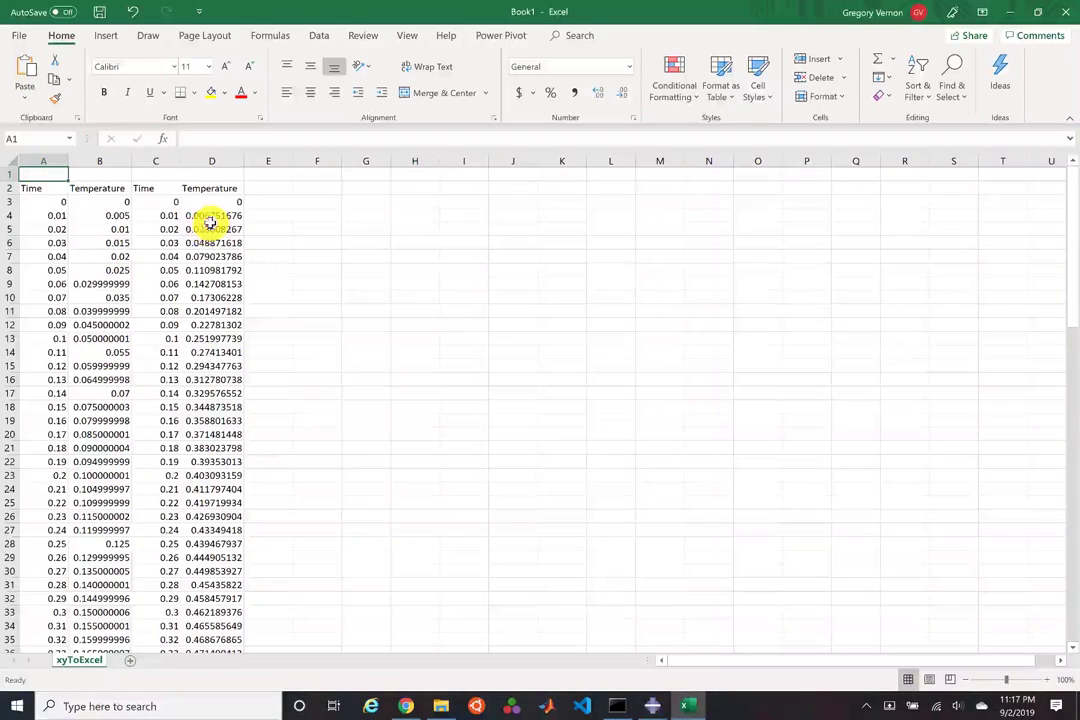
text(Steady)
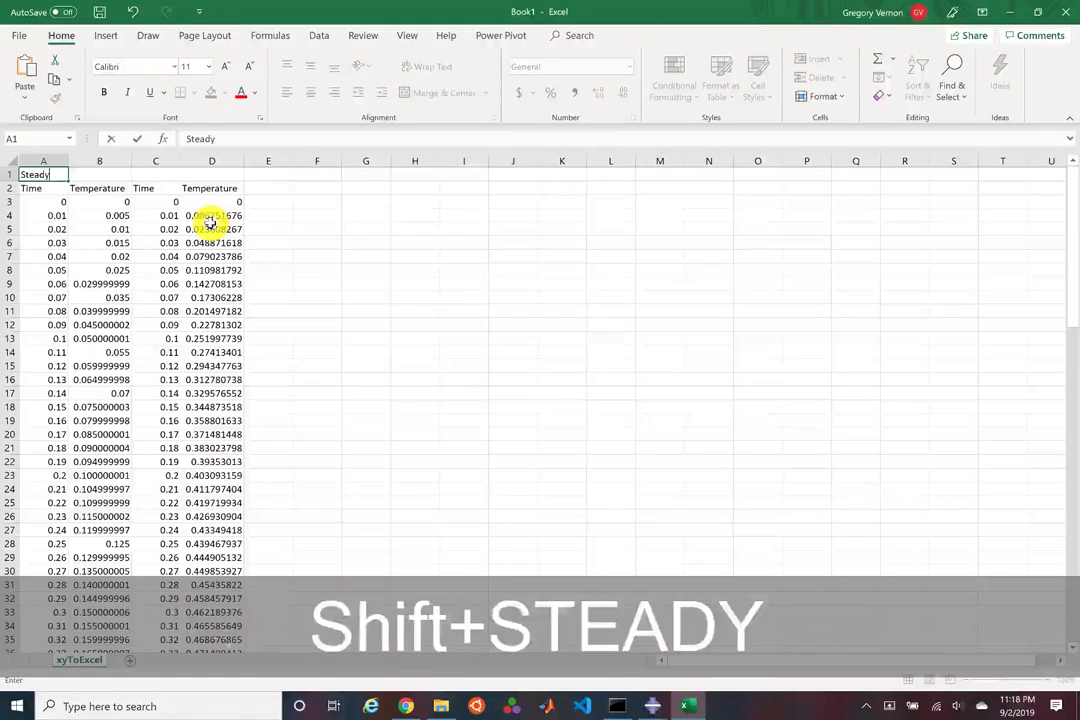
text(State)
key(BackSpace)
text(te)
key(Tab)
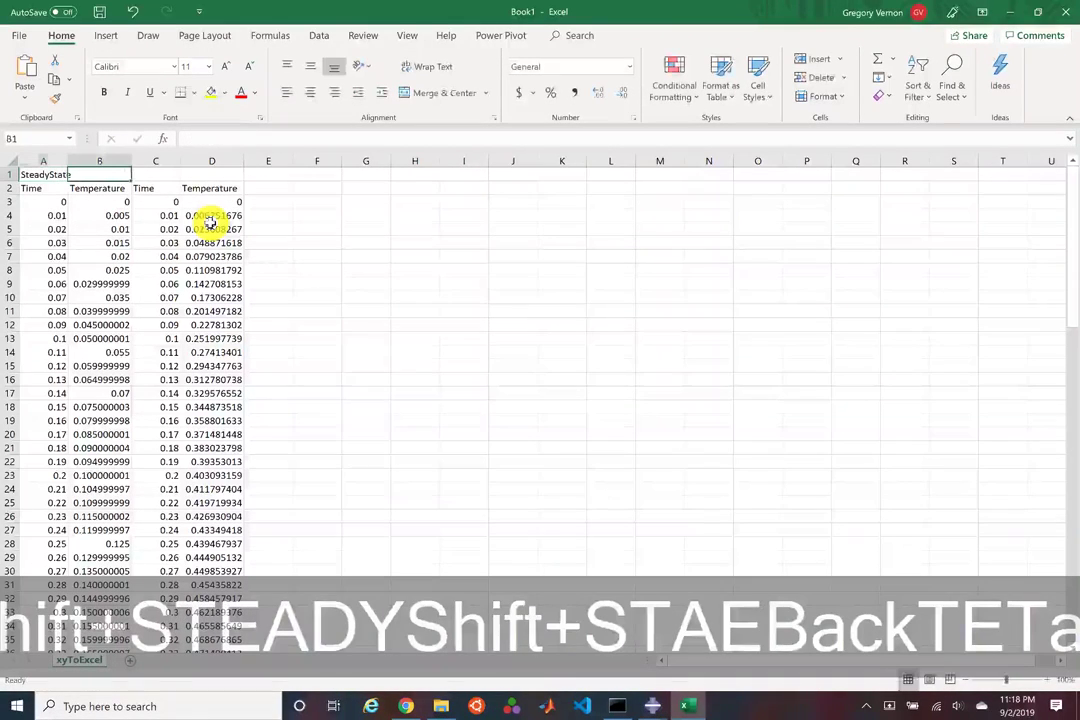
key(Tab)
text(Trai)
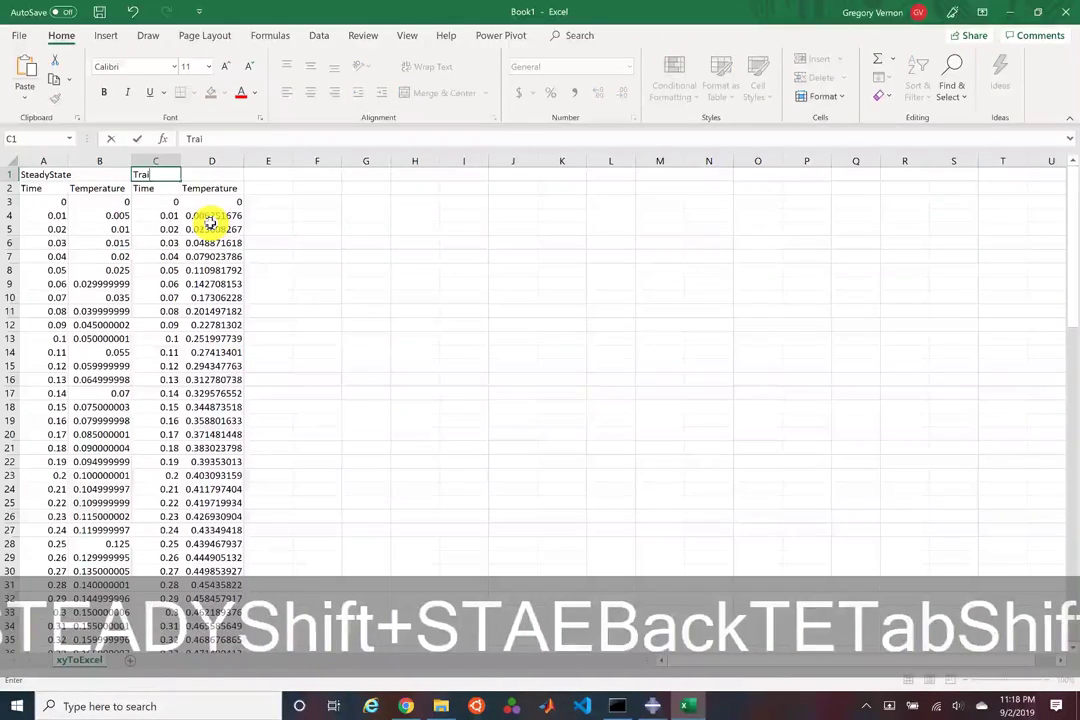
key(BackSpace)
text(nsient)
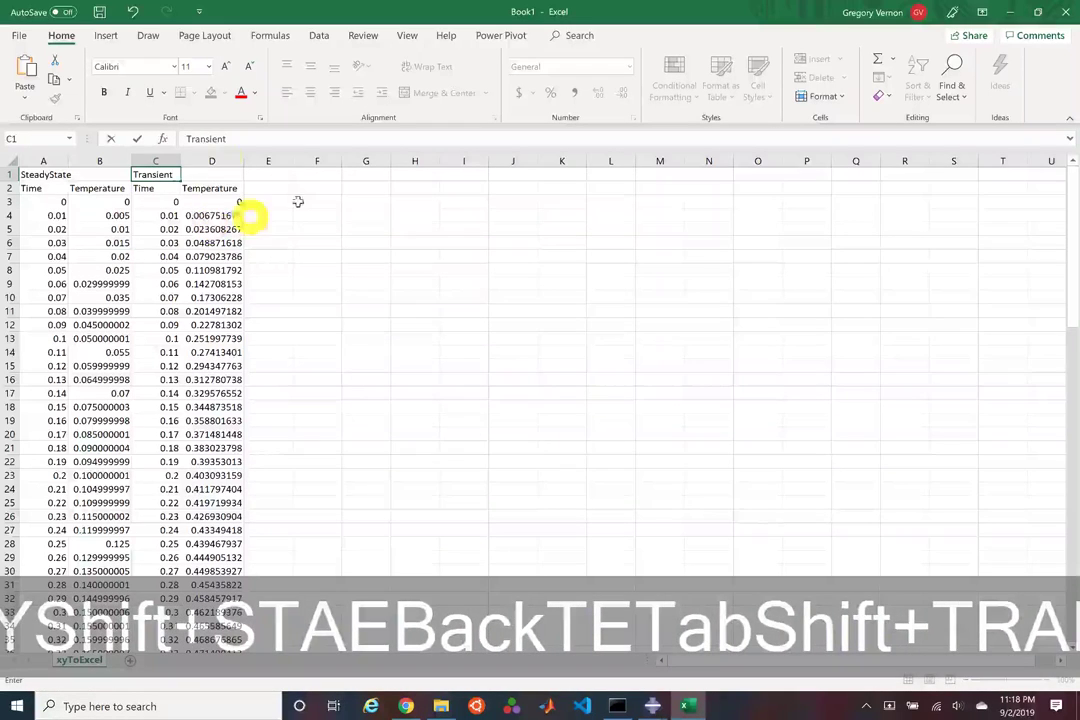
Step: Merge and center the SteadyState and Transient labels over their column pairs, and make both header rows bold
drag(62, 173, 212, 177)
click(411, 91)
click(422, 92)
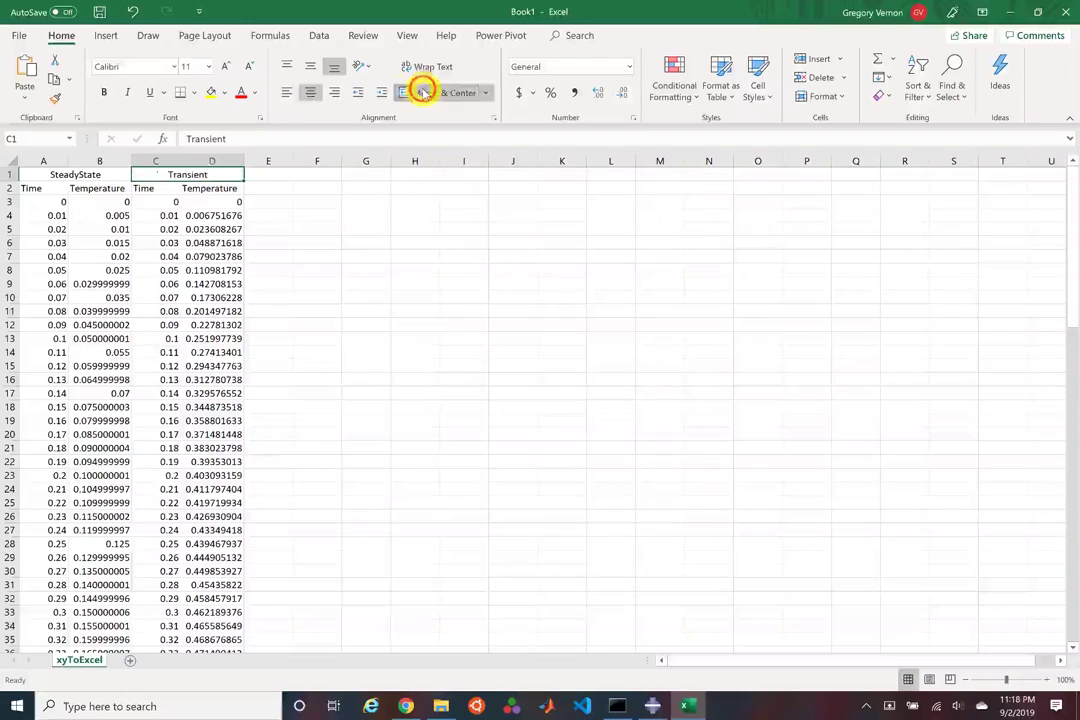
drag(100, 173, 183, 186)
key(ctrl+b)
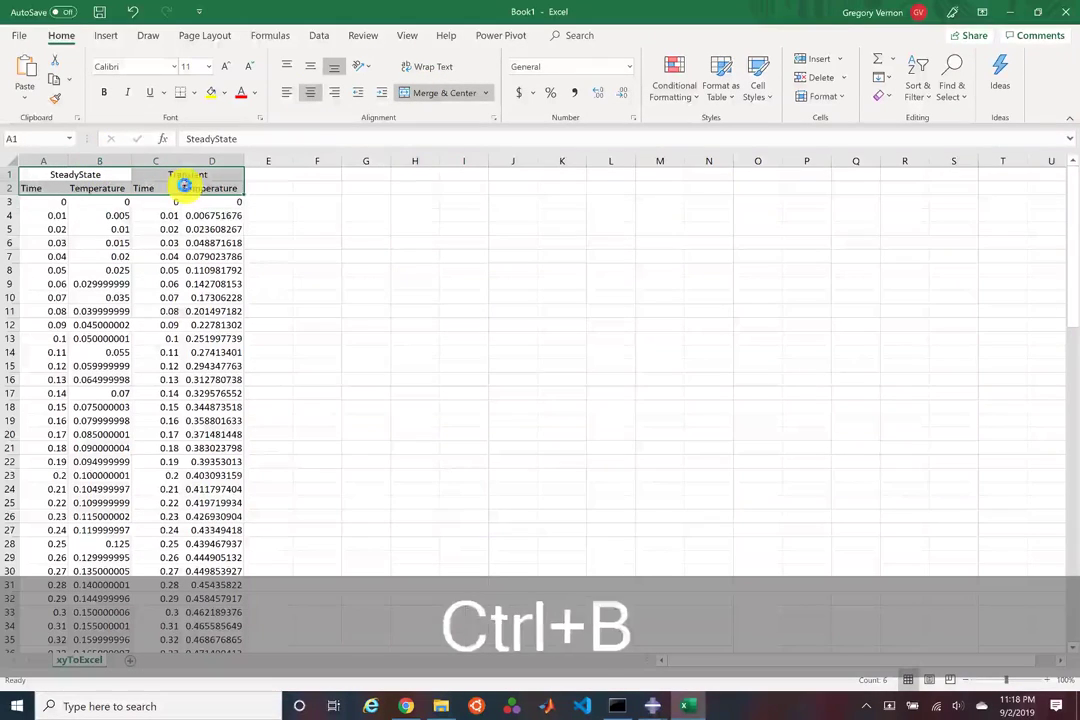
click(270, 229)
scroll(369, 202, down, 2)
scroll(428, 232, up, 2)
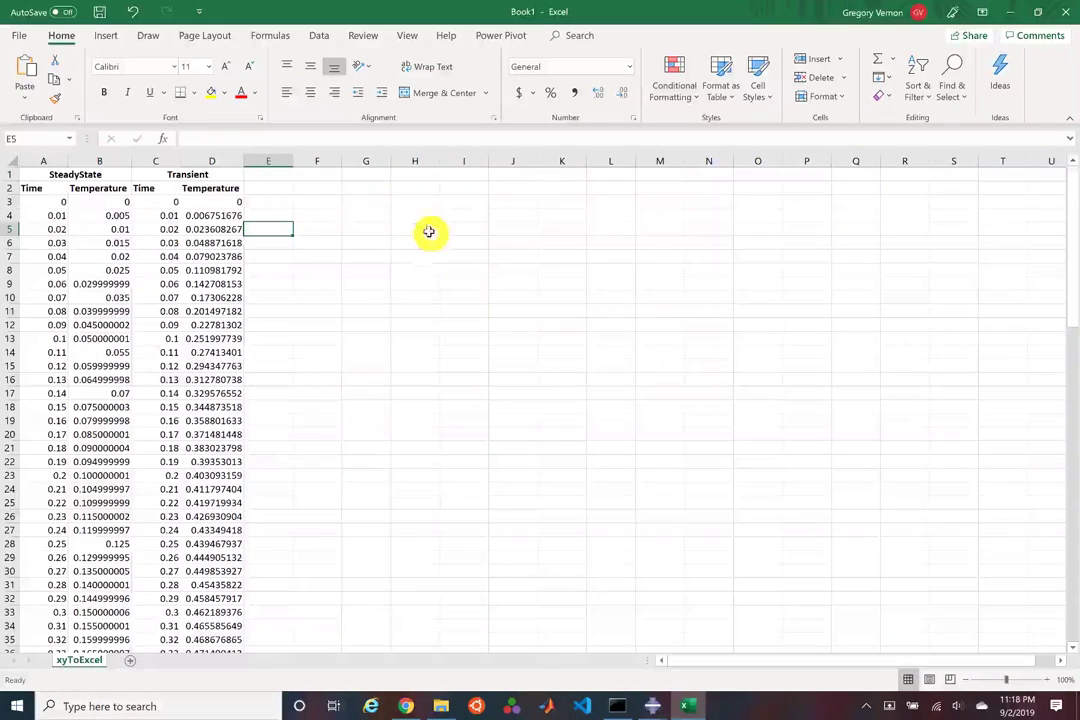
Step: Enter the header "Error" in cell F1
click(320, 174)
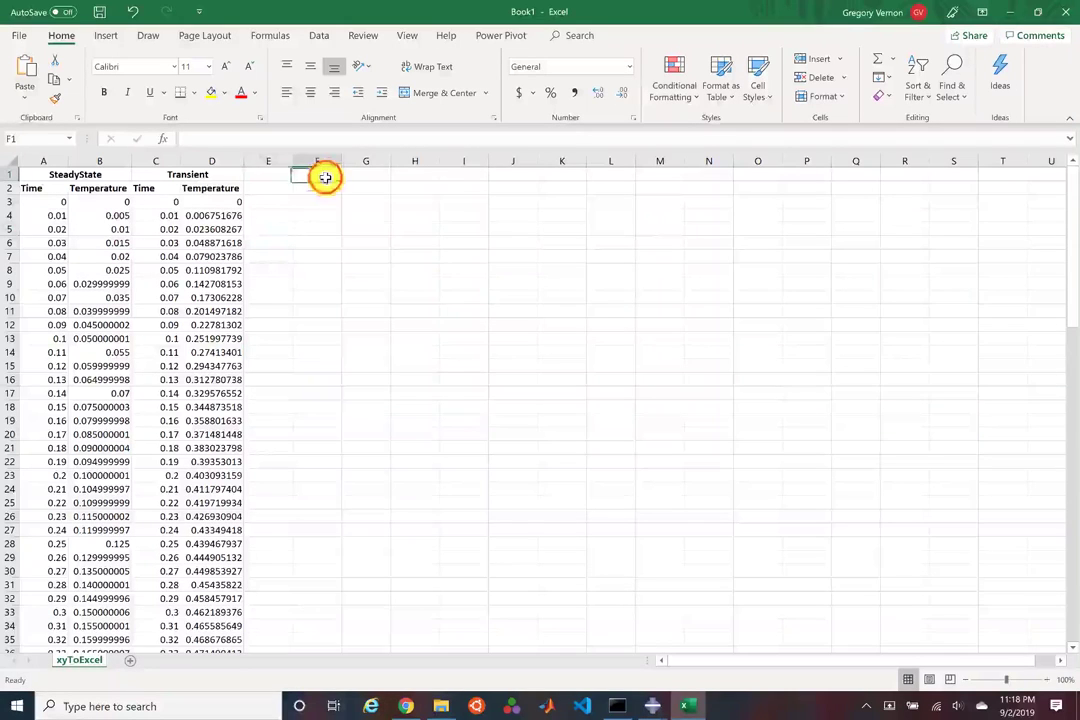
text(Variation)
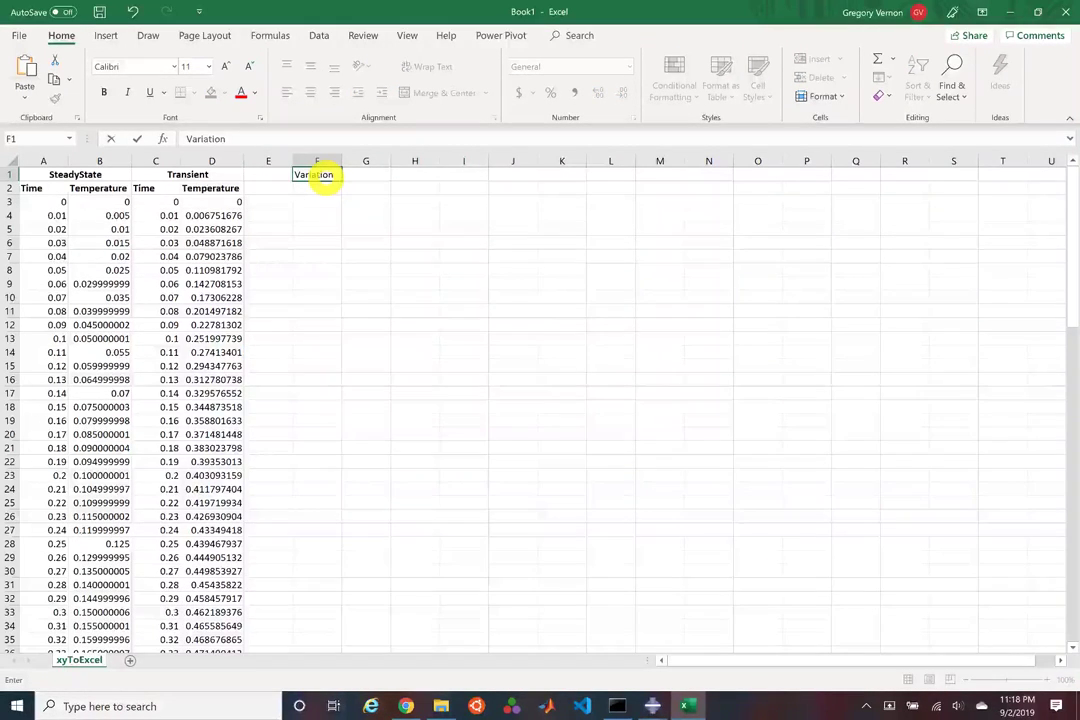
key(BackSpace)
key(BackSpace)
key(BackSpace)
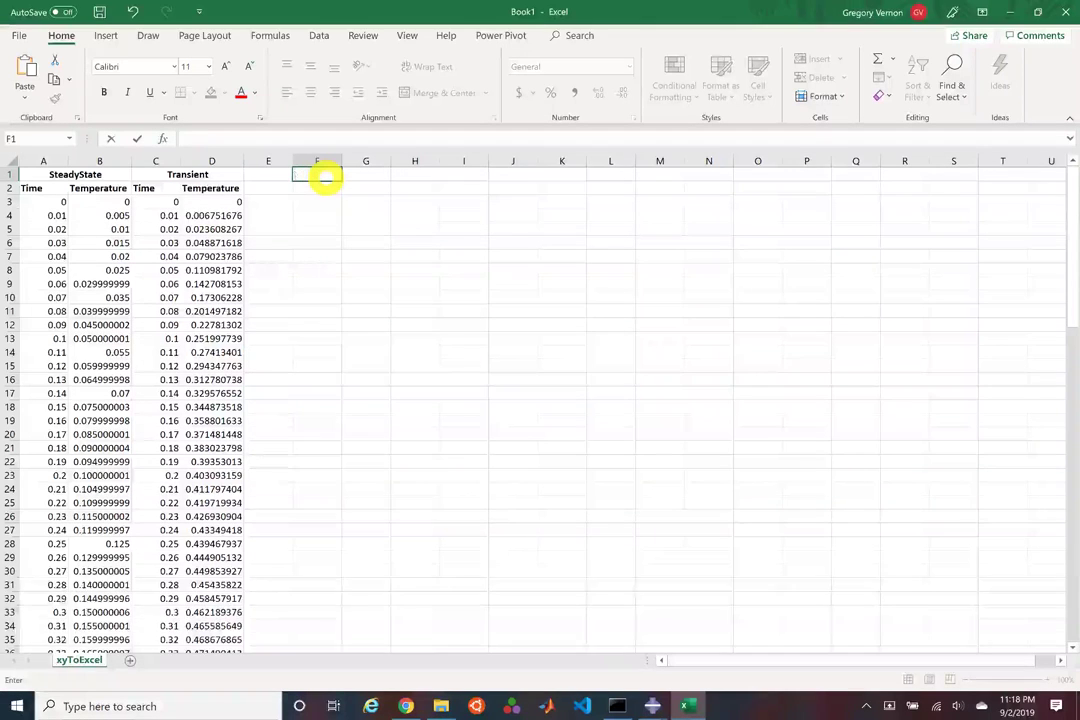
text(Error)
key(Return)
key(Return)
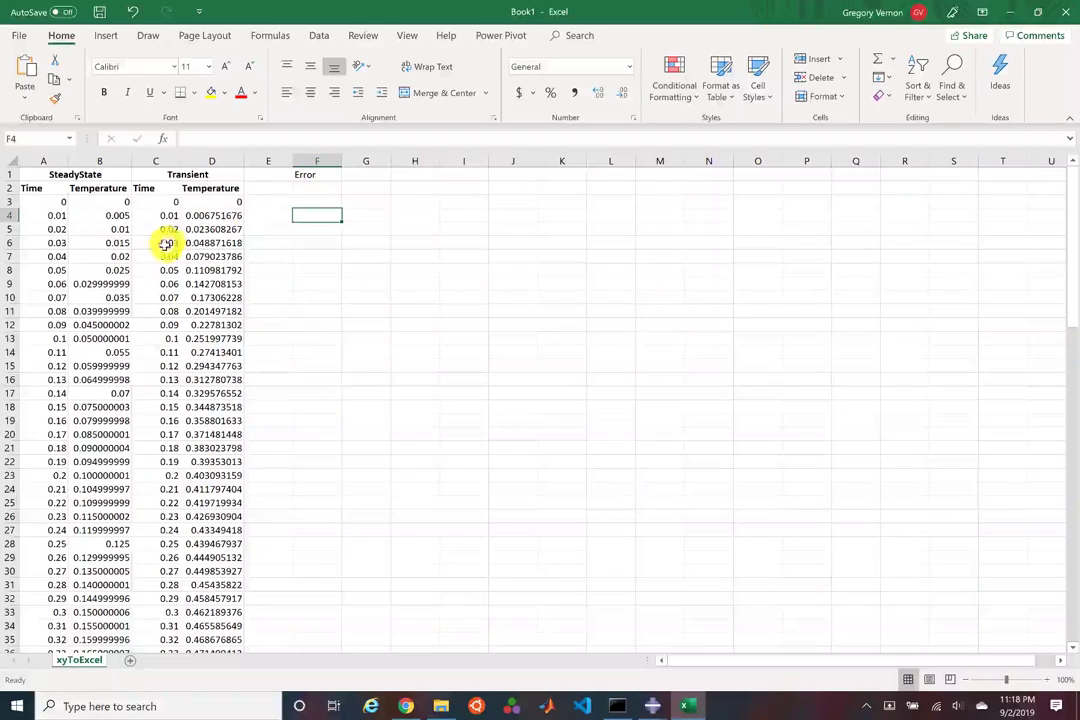
Step: Compare the transient and steady-state temperatures from the first increments down to the last data row
click(197, 214)
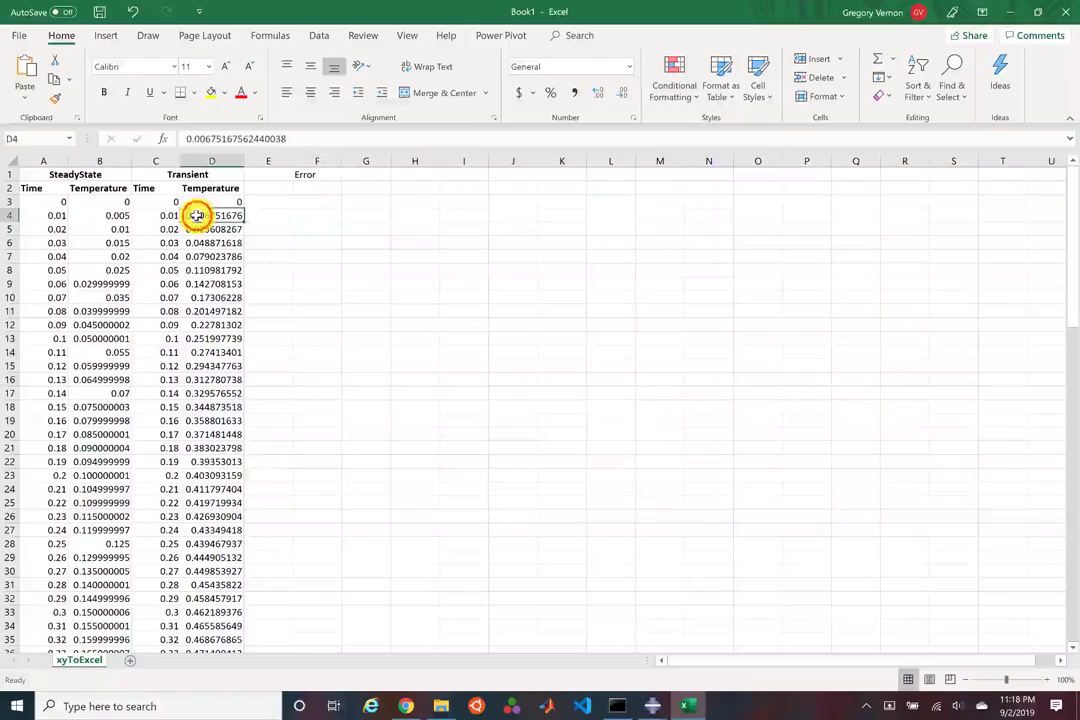
ctrl+click(99, 216)
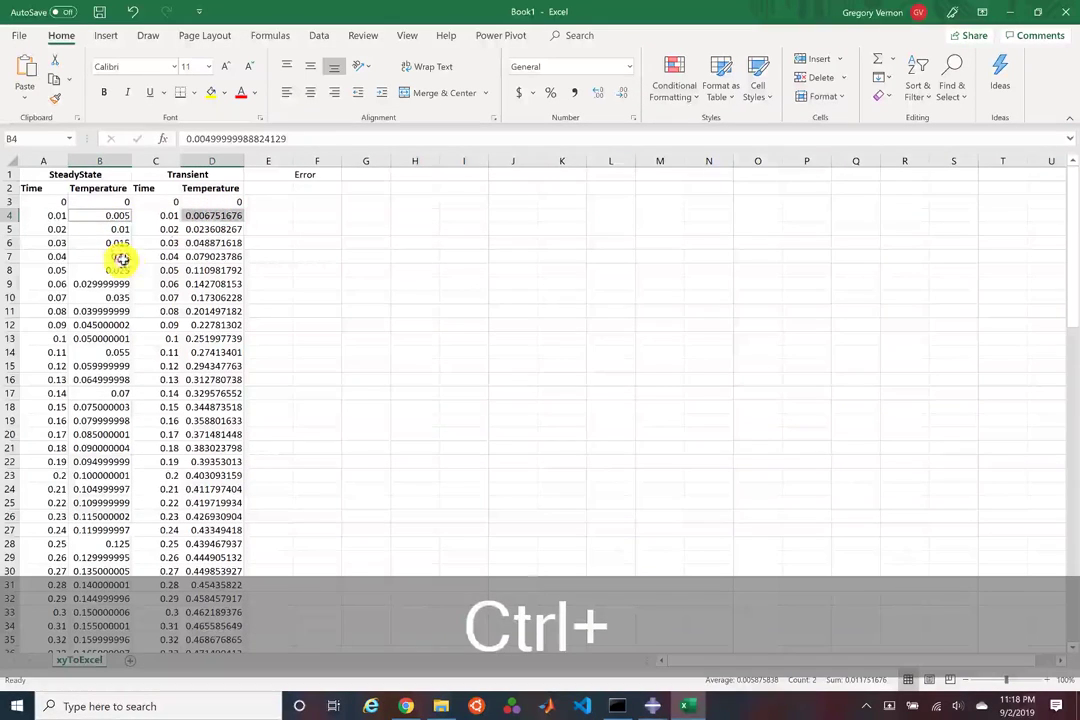
click(210, 215)
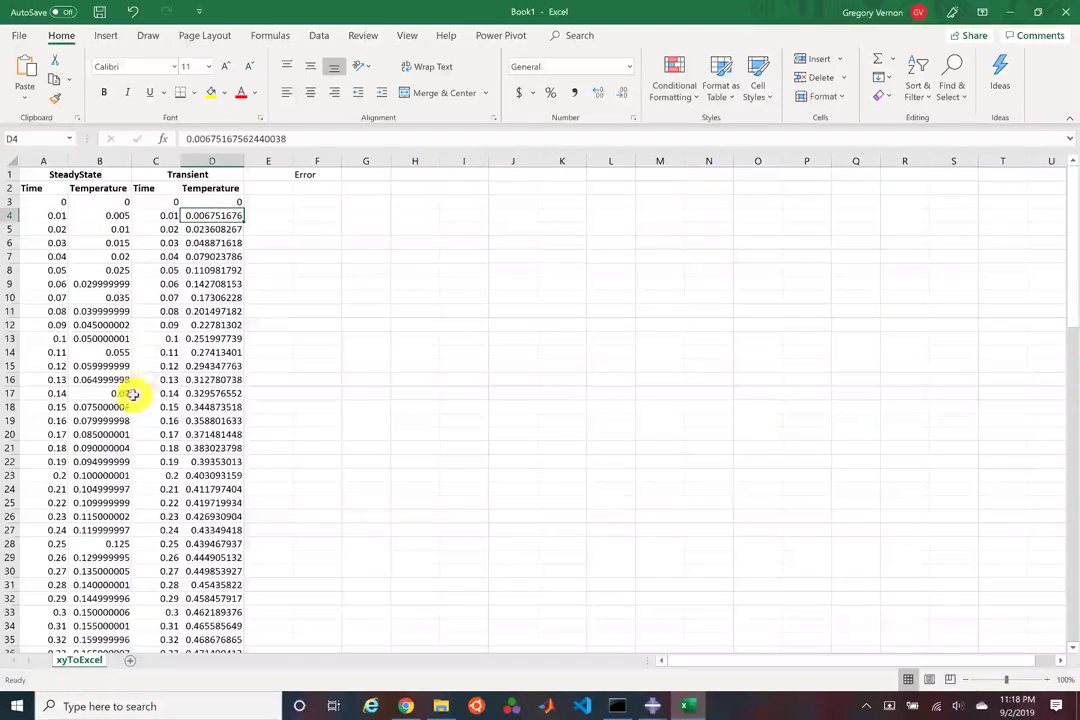
scroll(137, 393, down, 19)
click(105, 434)
scroll(110, 550, down, 20)
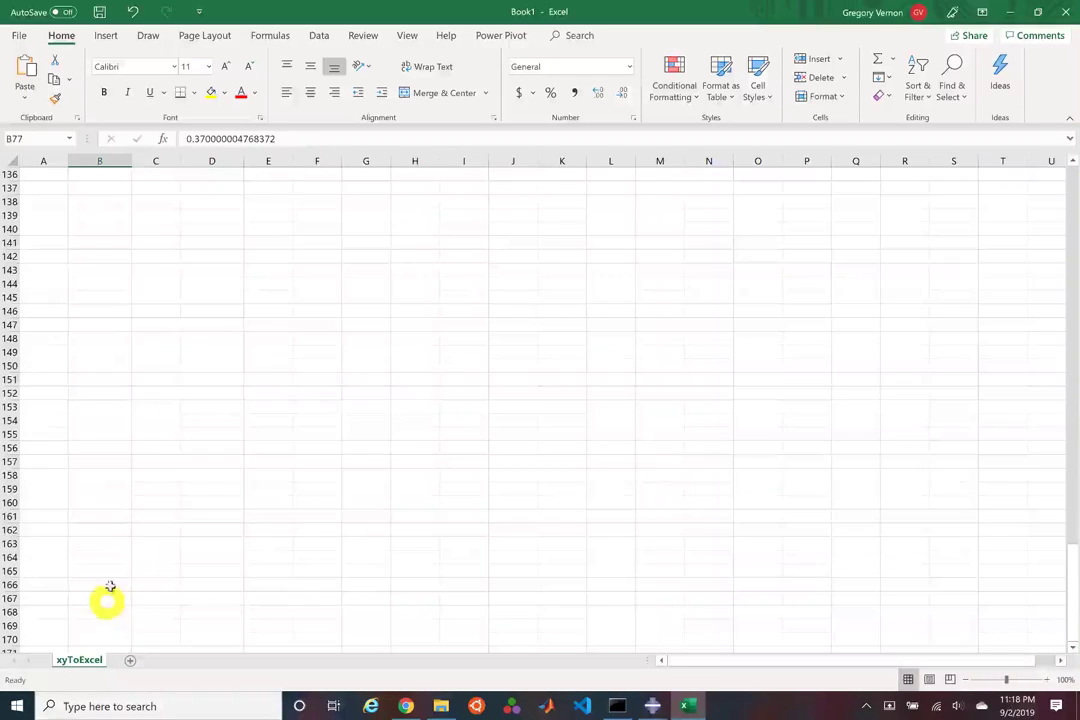
scroll(130, 514, up, 15)
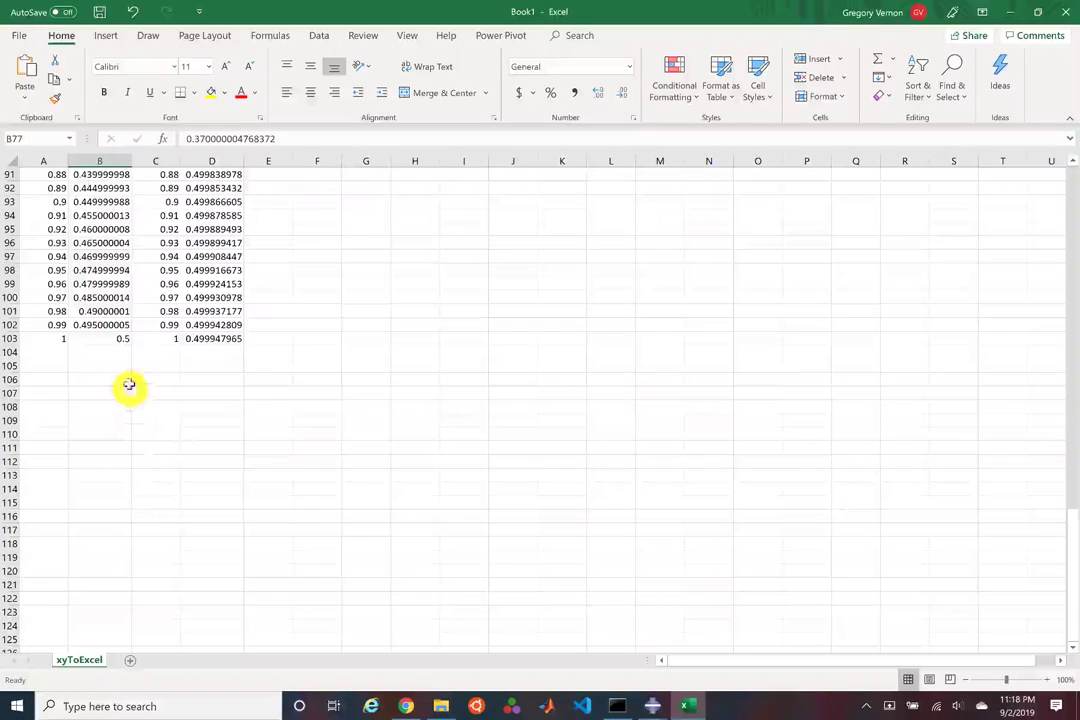
click(112, 340)
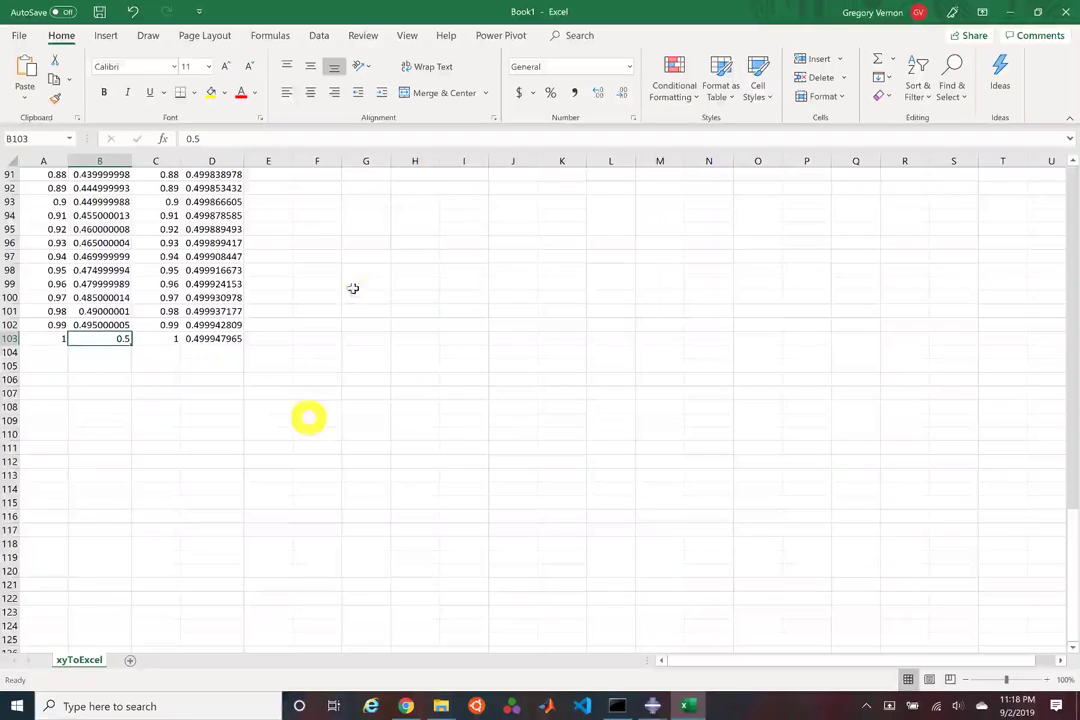
scroll(341, 247, up, 19)
click(341, 247)
scroll(341, 247, up, 10)
scroll(341, 247, up, 1)
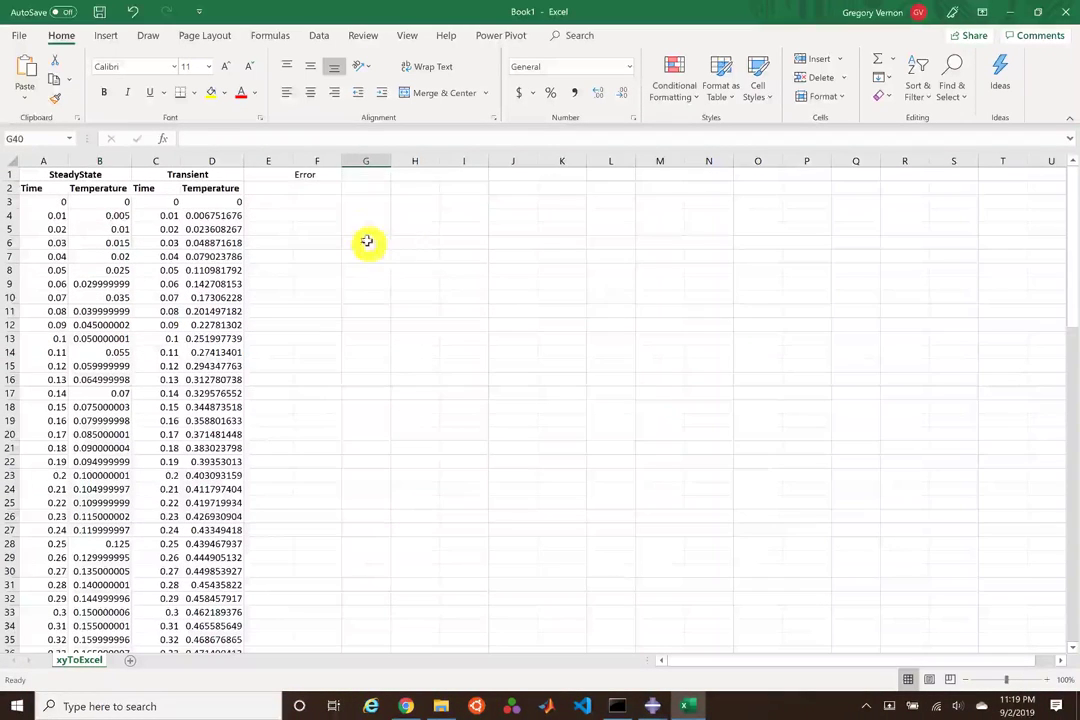
Step: Build the error formula =(B103-D3)/(B103) in cell F3 from the final steady-state and first transient temperatures
click(313, 202)
text(=)
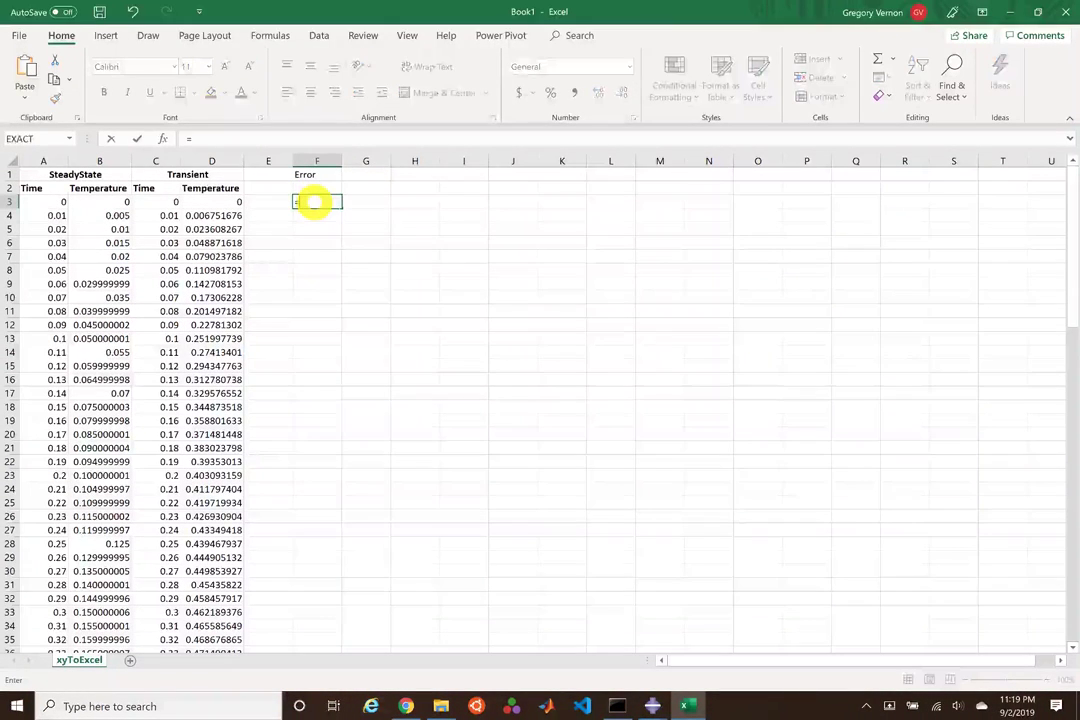
text(()/())
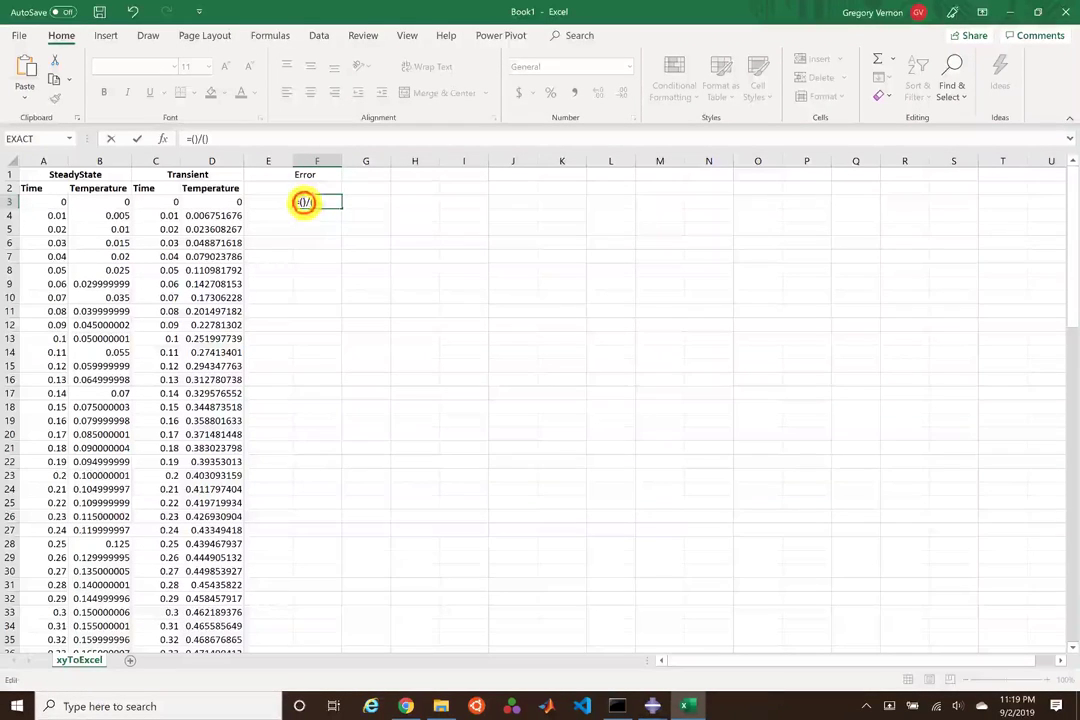
scroll(224, 290, down, 15)
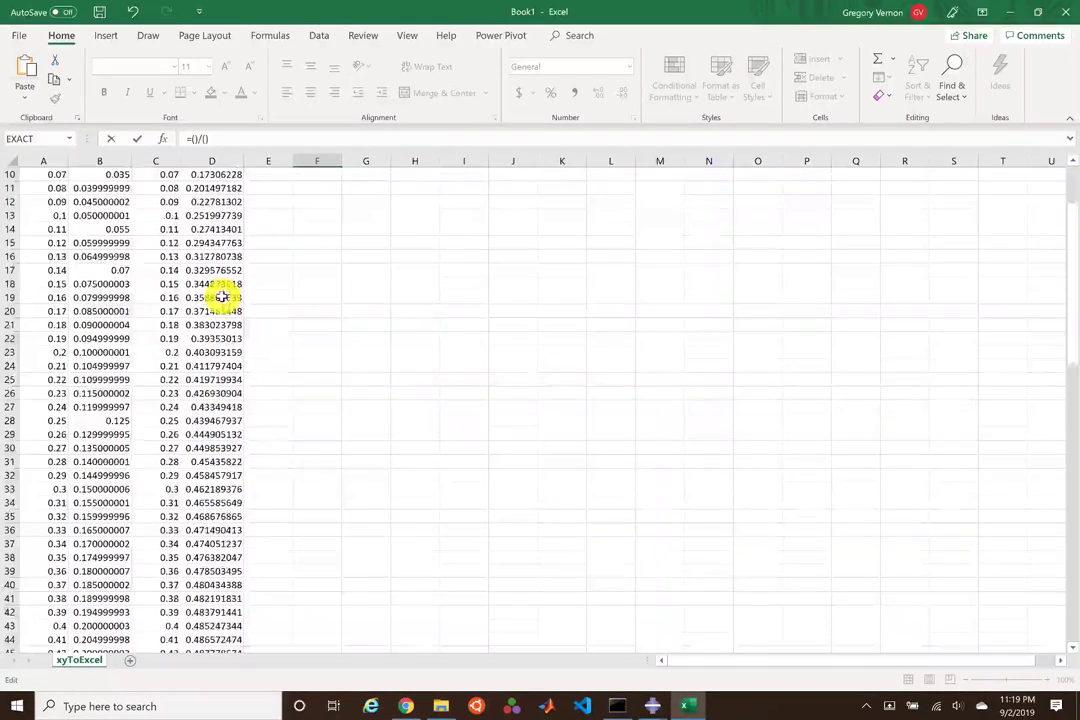
scroll(155, 515, down, 5)
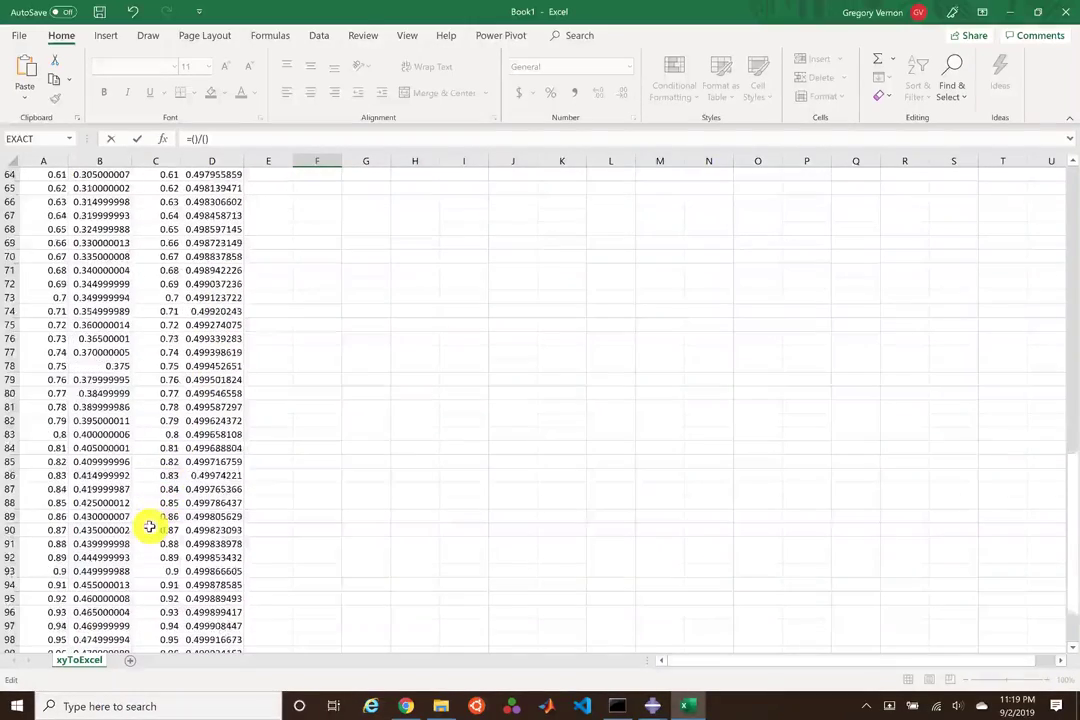
scroll(130, 555, down, 3)
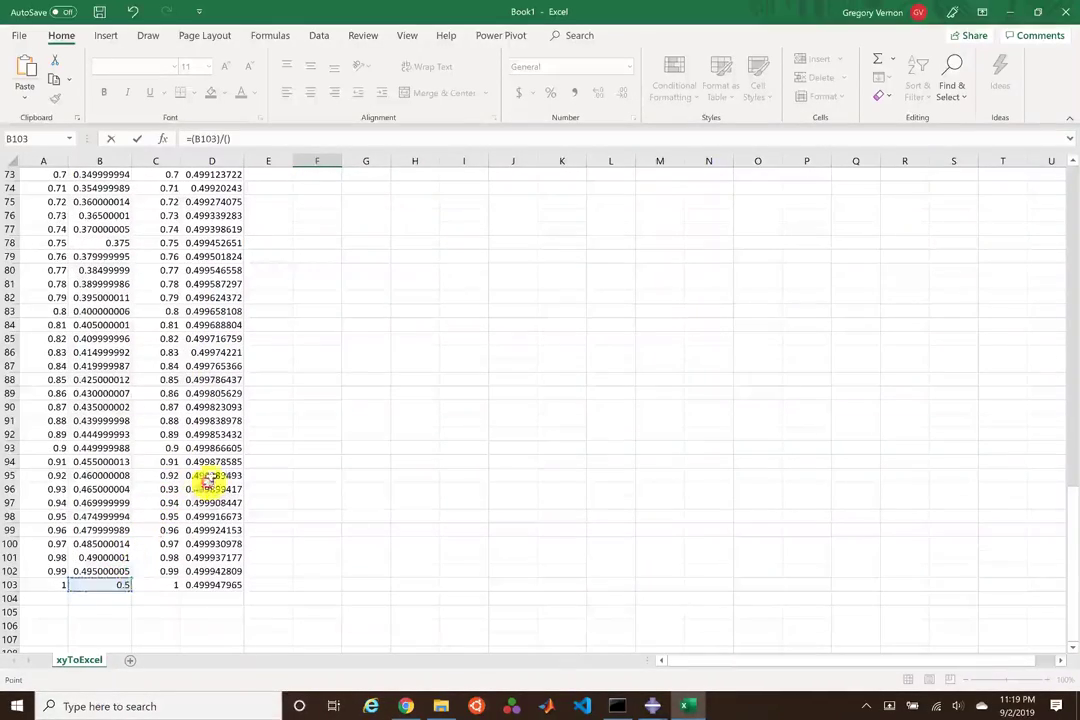
scroll(235, 432, up, 20)
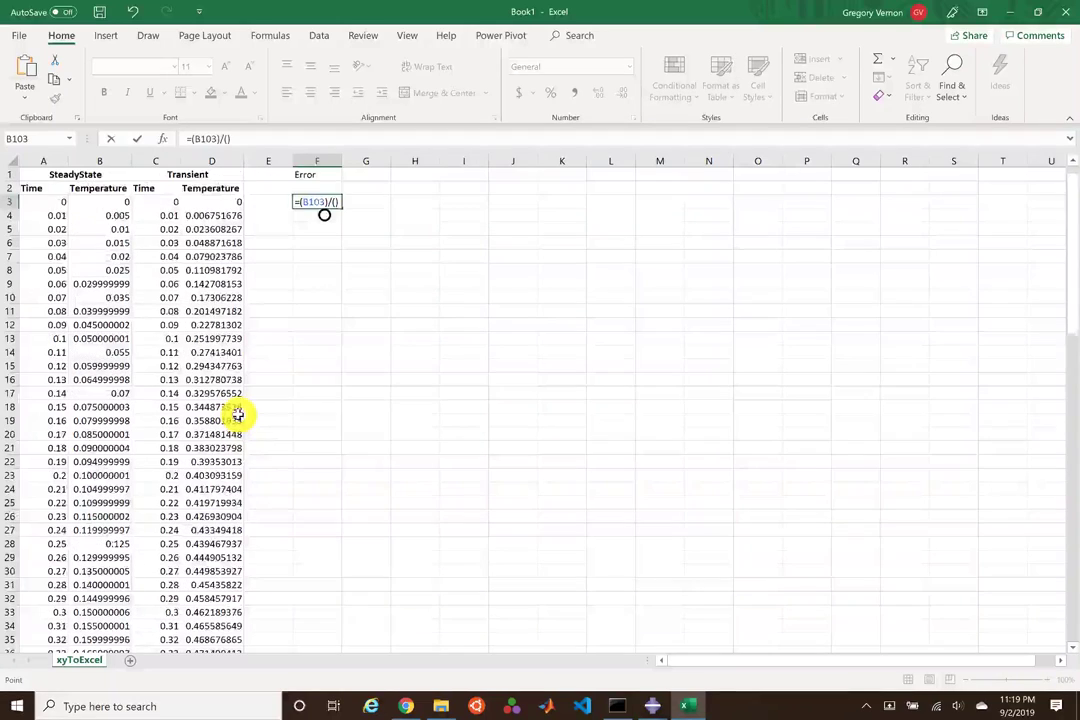
text(-)
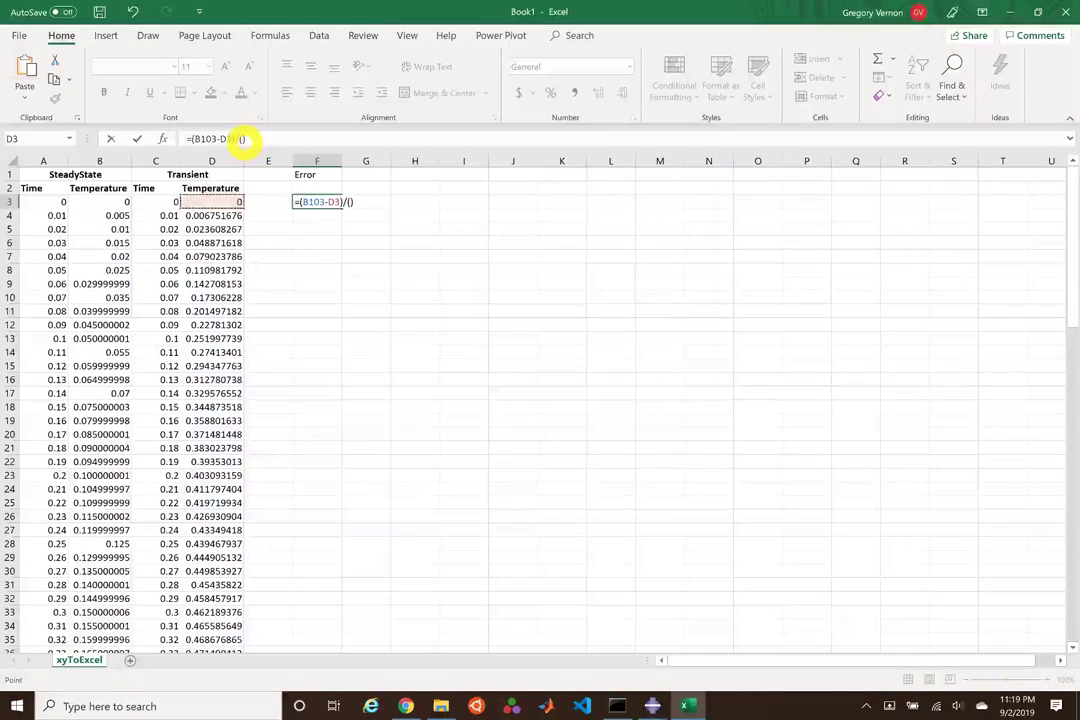
click(241, 139)
scroll(188, 352, down, 6)
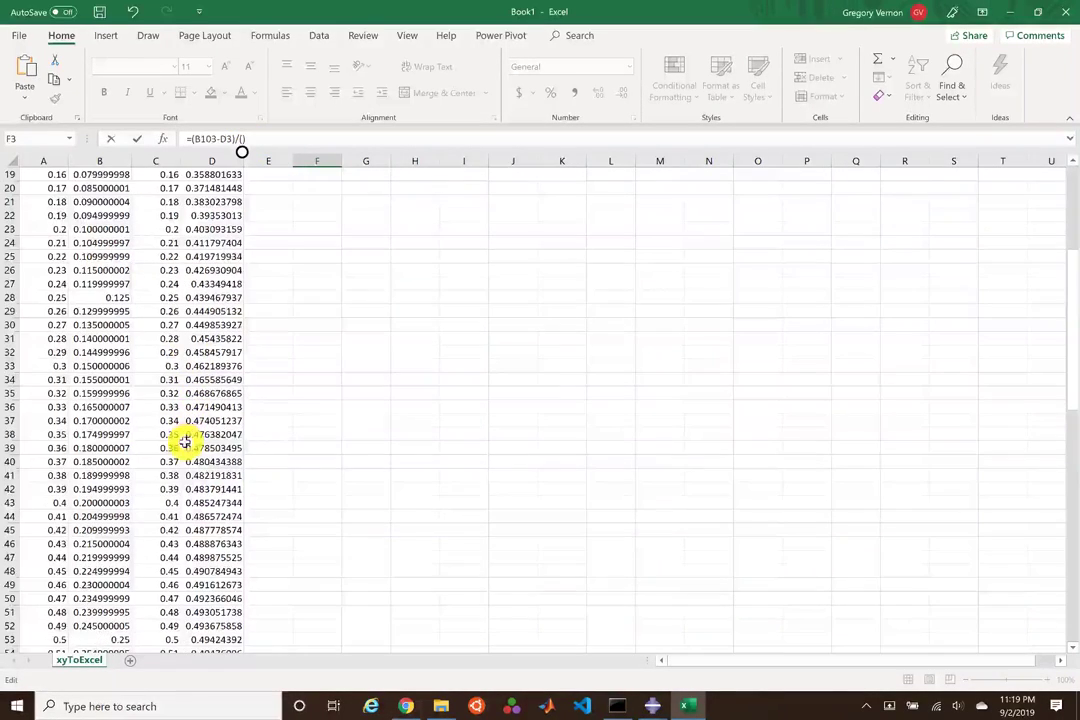
scroll(185, 440, down, 20)
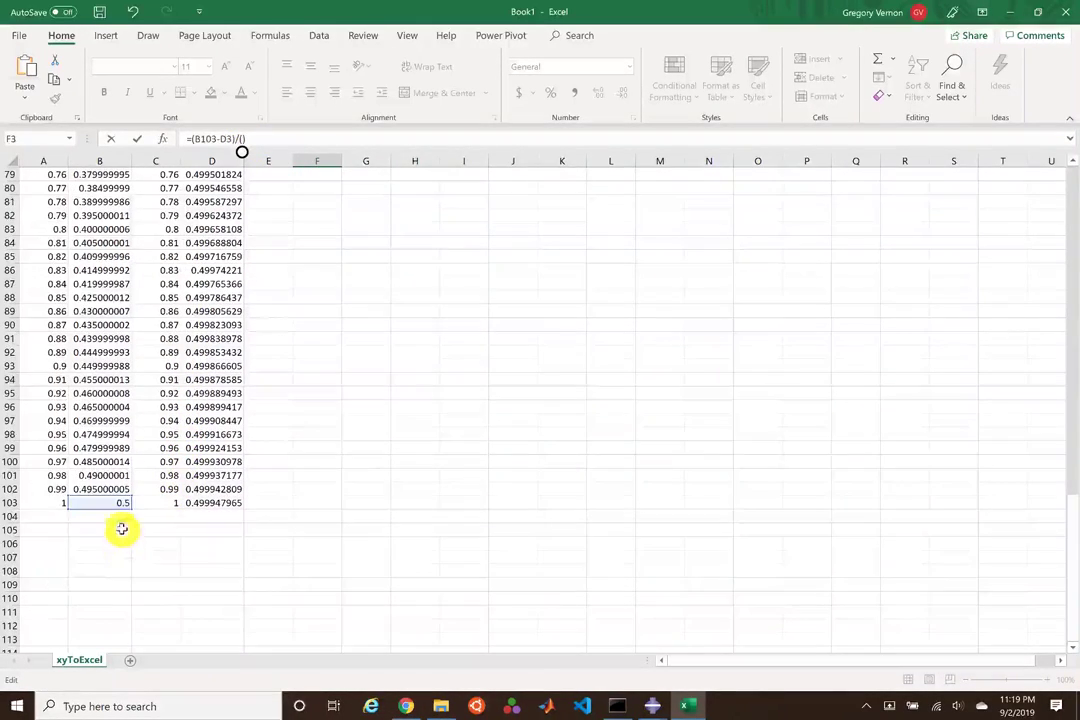
scroll(278, 430, up, 20)
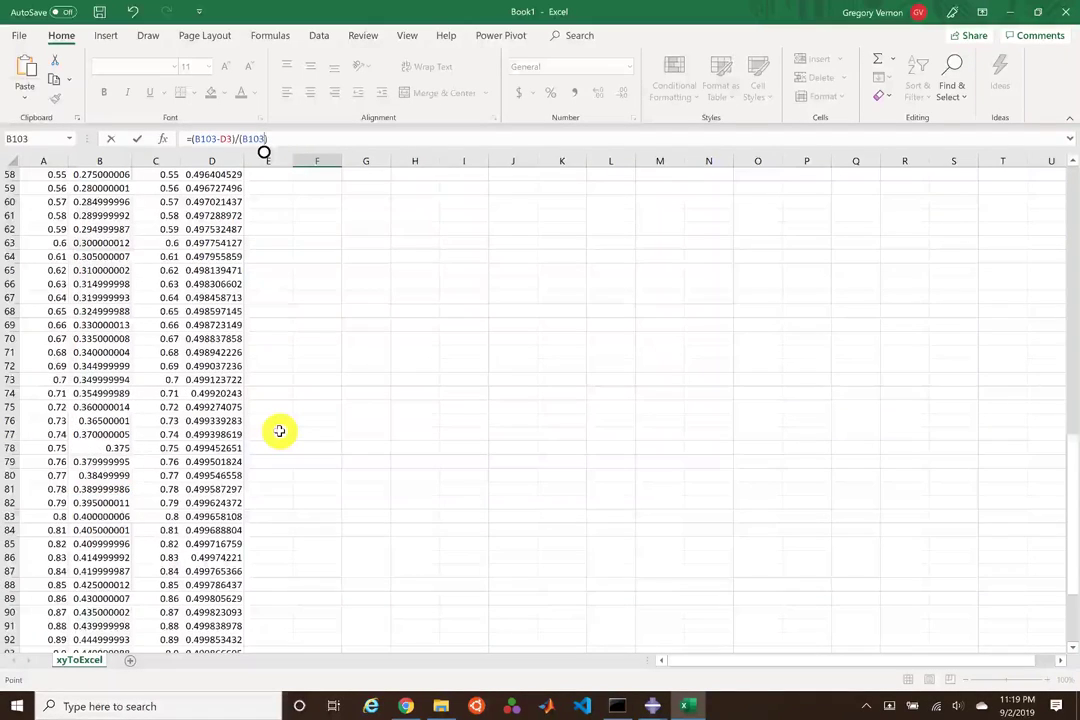
Step: Make both B103 references in the F3 formula absolute, giving =($B$103-D3)/($B$103), and enter it
click(198, 138)
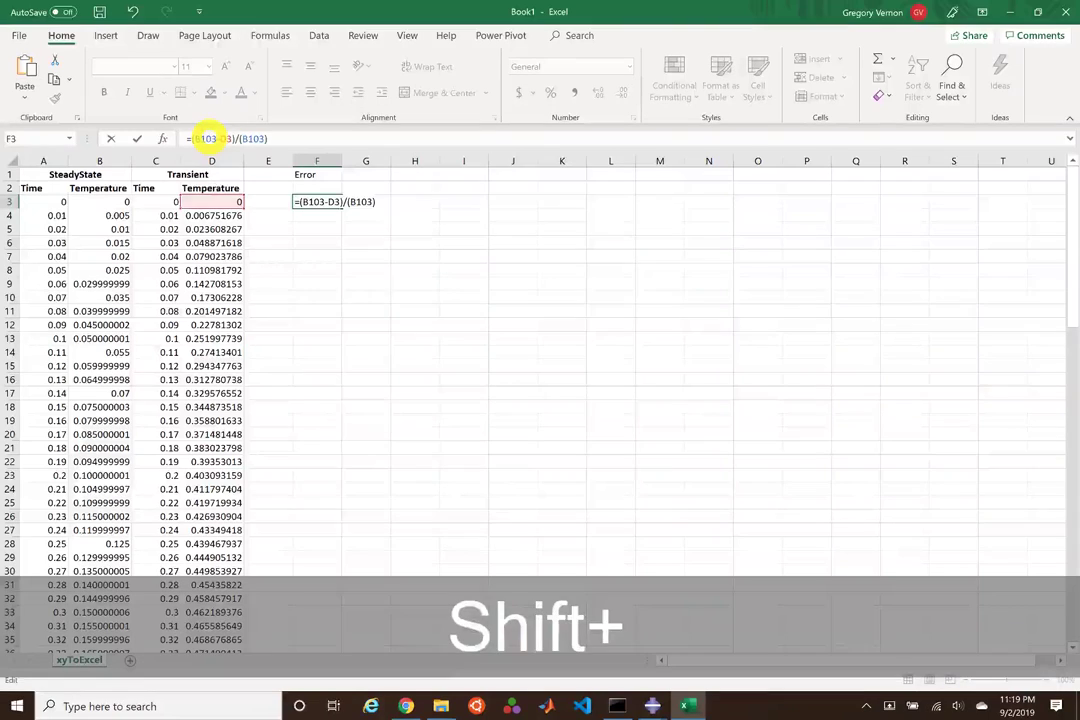
text($)
key(Right)
text($)
key(Right)
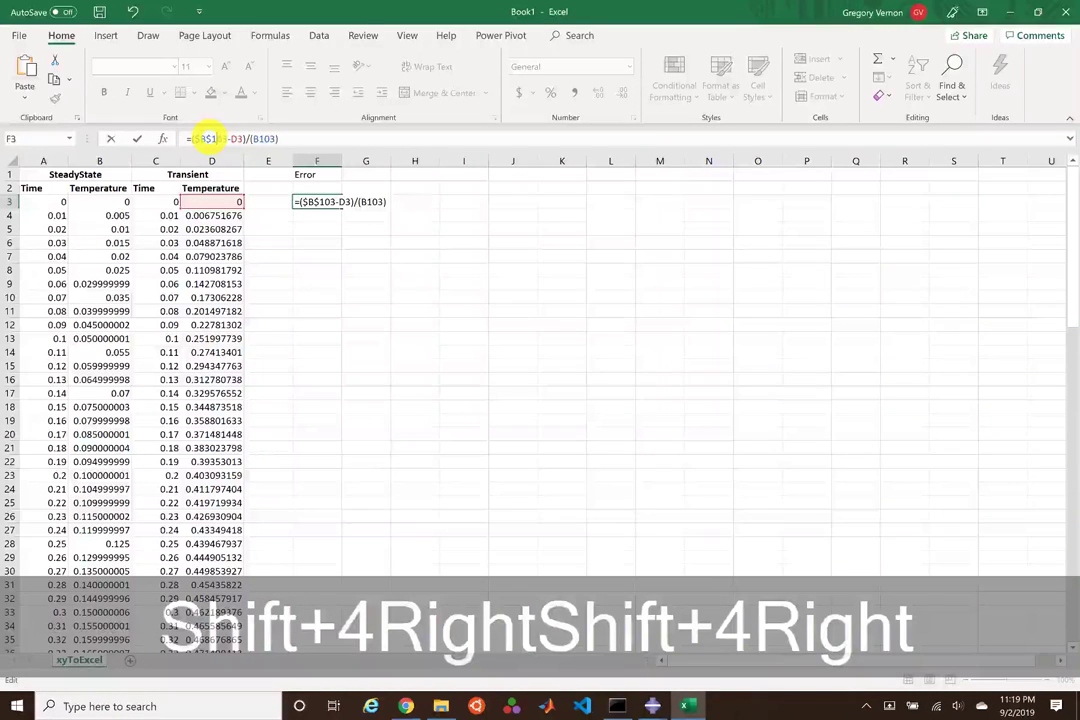
key(Left)
text($)
key(Right)
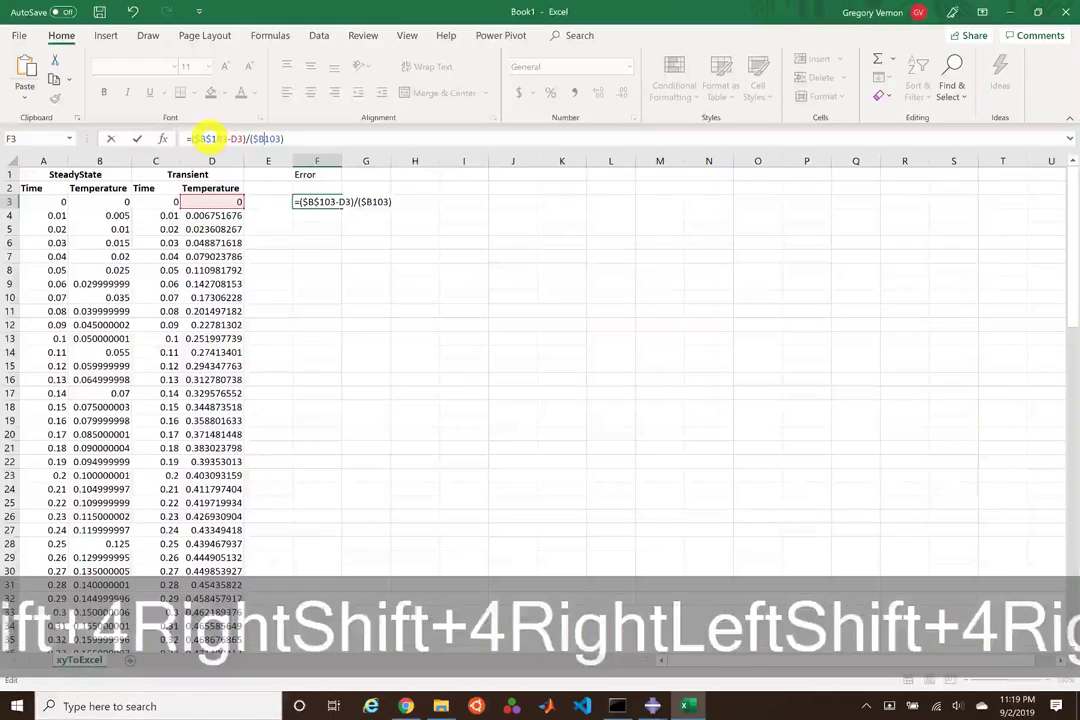
text($)
key(Return)
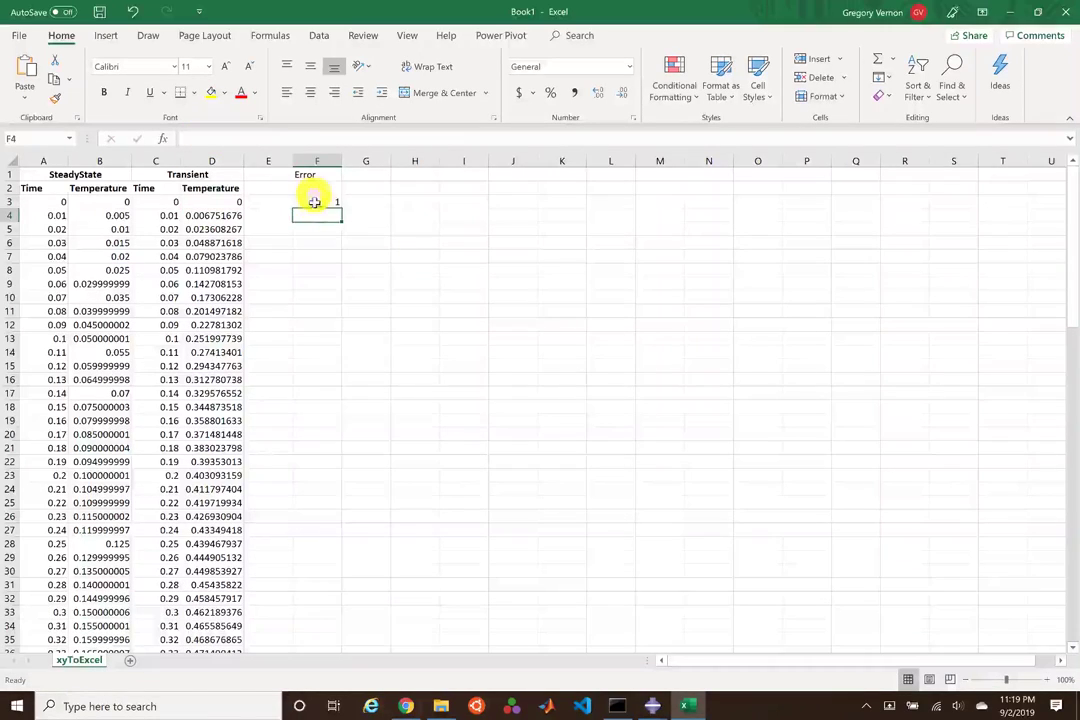
Step: Fill the F3 error formula down through row 103 and format the values as percentages
click(313, 202)
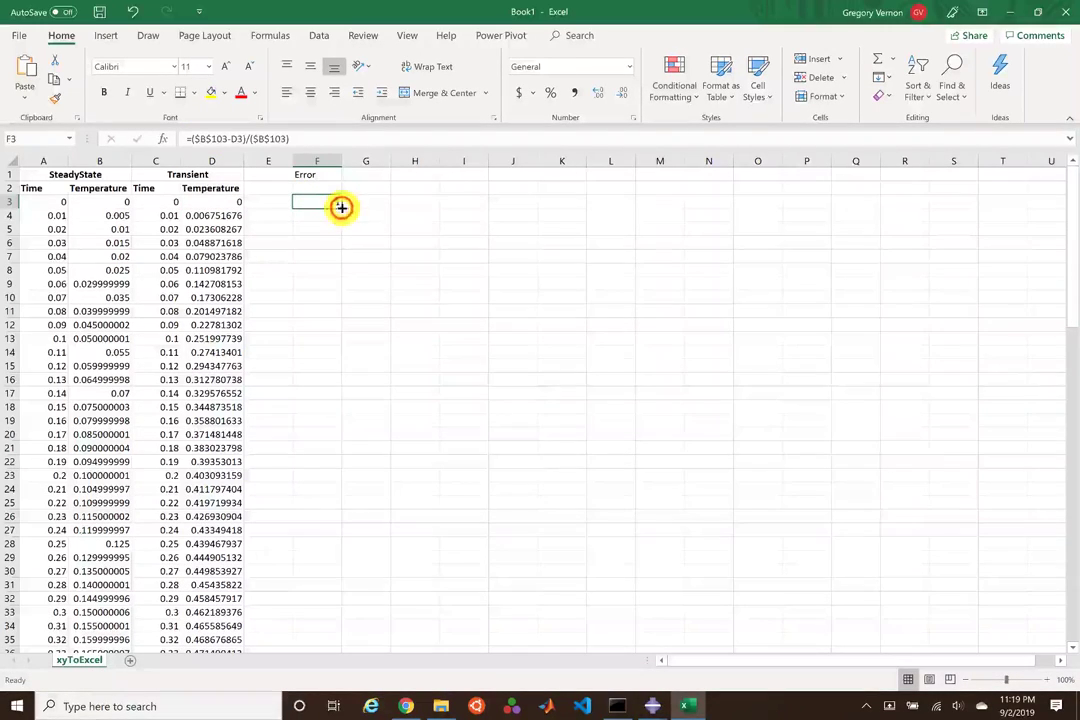
drag(343, 207, 311, 638)
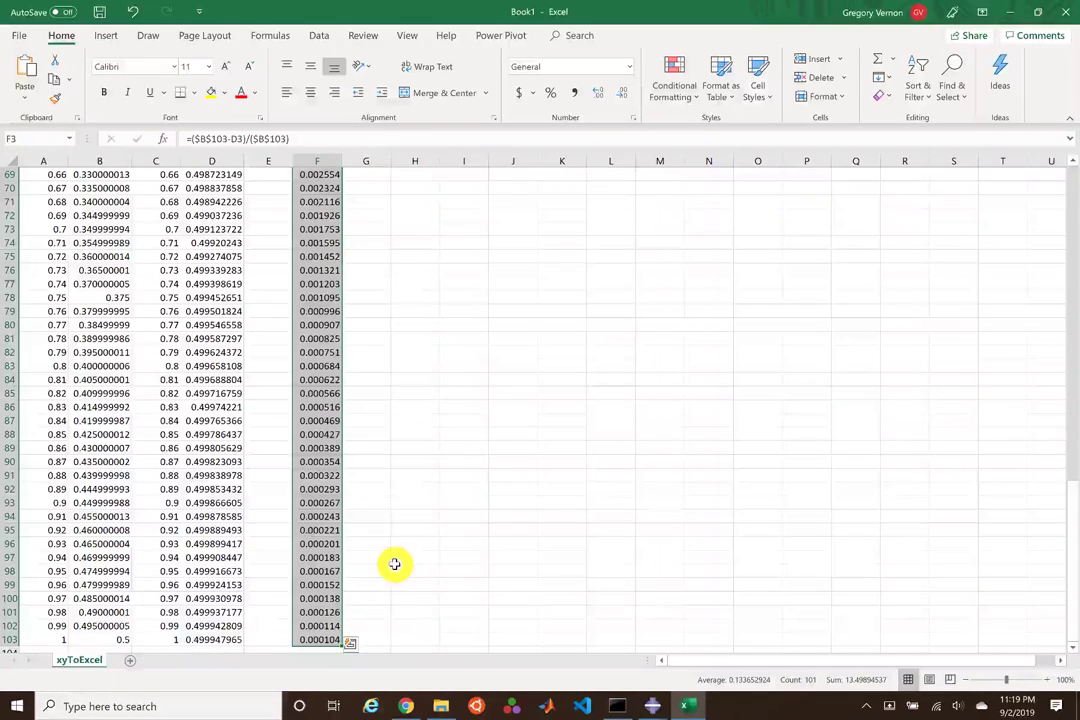
click(549, 92)
scroll(443, 328, down, 3)
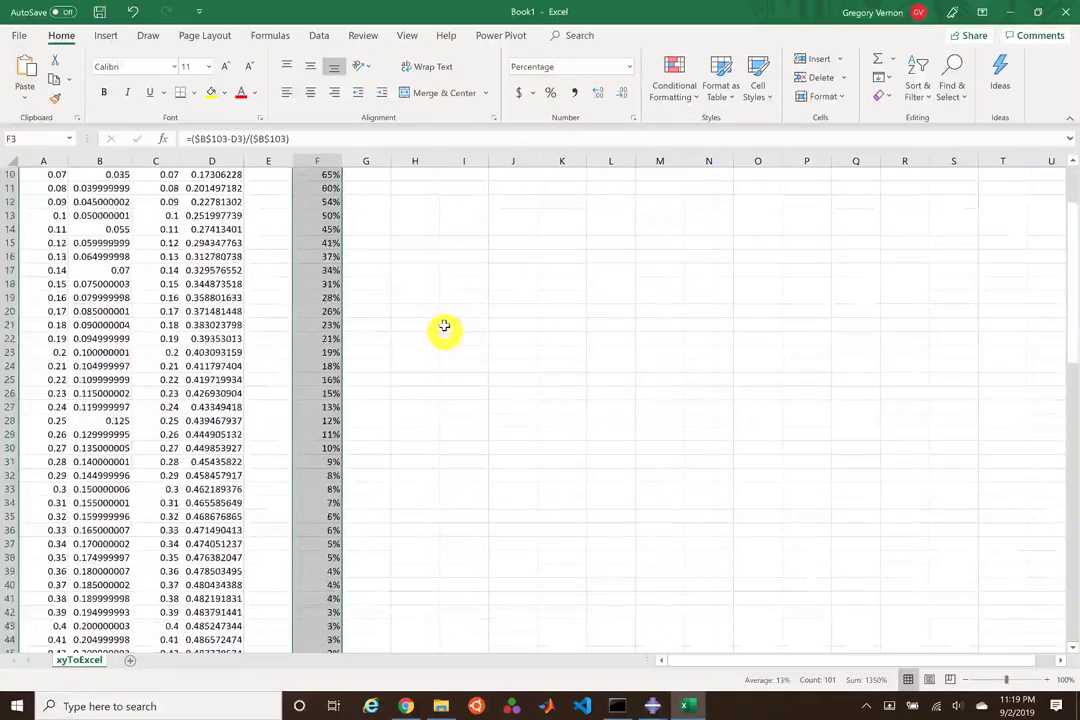
scroll(441, 323, up, 3)
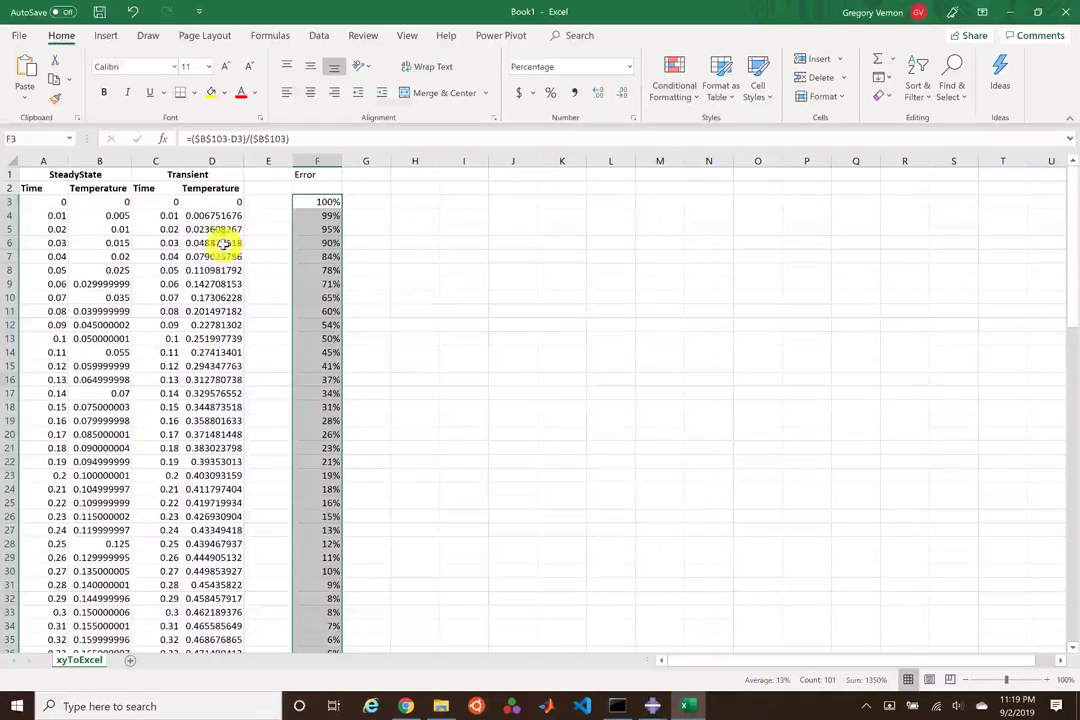
Step: Show the Error column's percentages with three decimal places
scroll(212, 245, down, 5)
scroll(215, 312, down, 7)
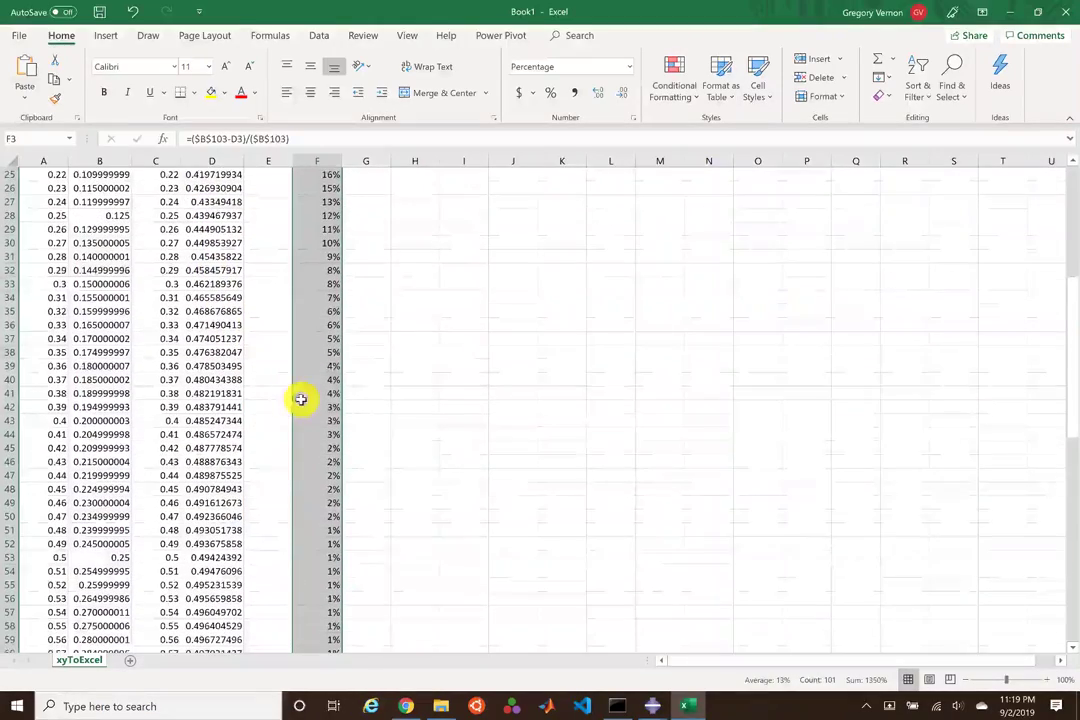
scroll(312, 417, down, 10)
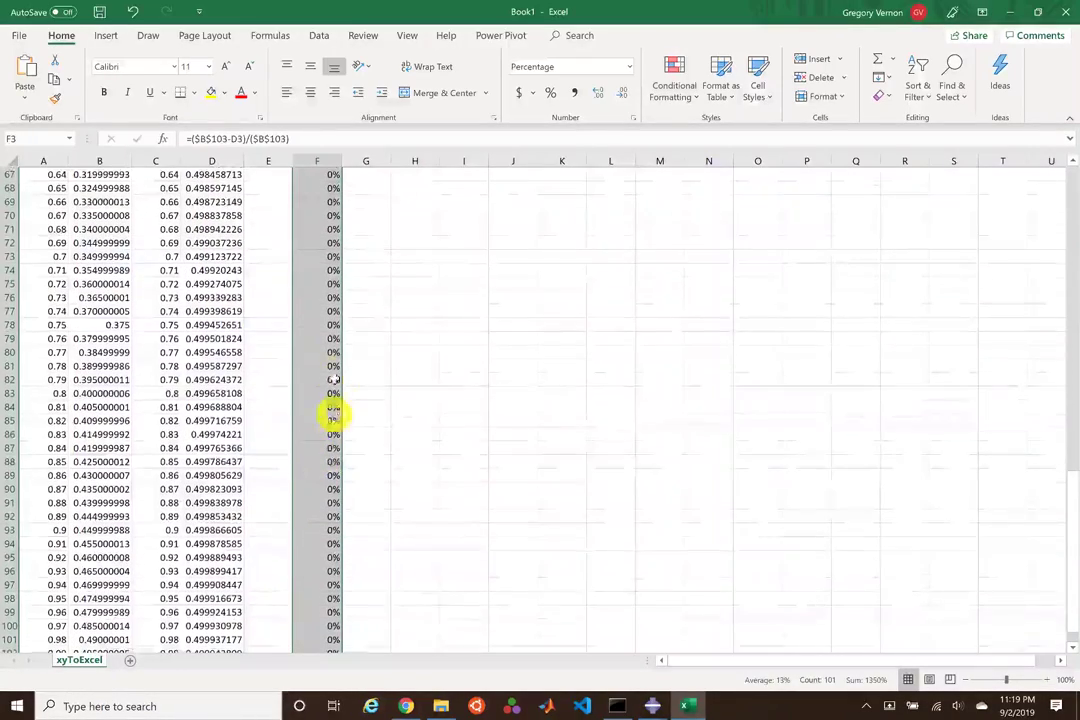
click(607, 92)
click(607, 92)
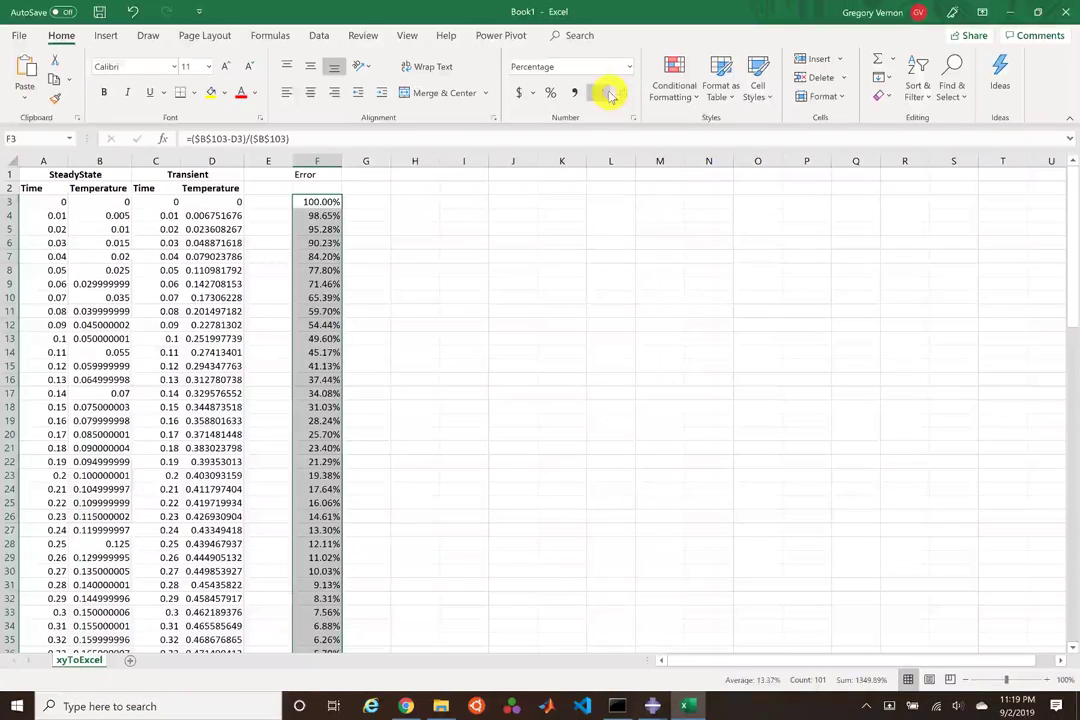
click(607, 92)
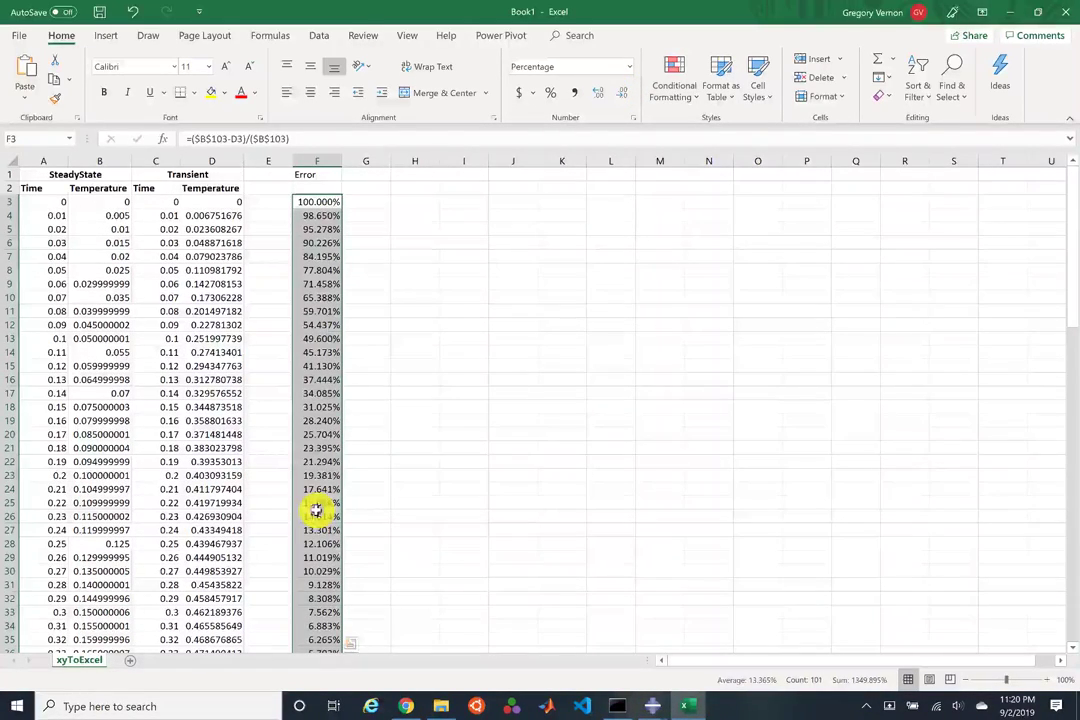
Step: Review the error percentages down the column to the final increment in cell F103
scroll(410, 615, down, 15)
click(405, 600)
scroll(380, 615, down, 7)
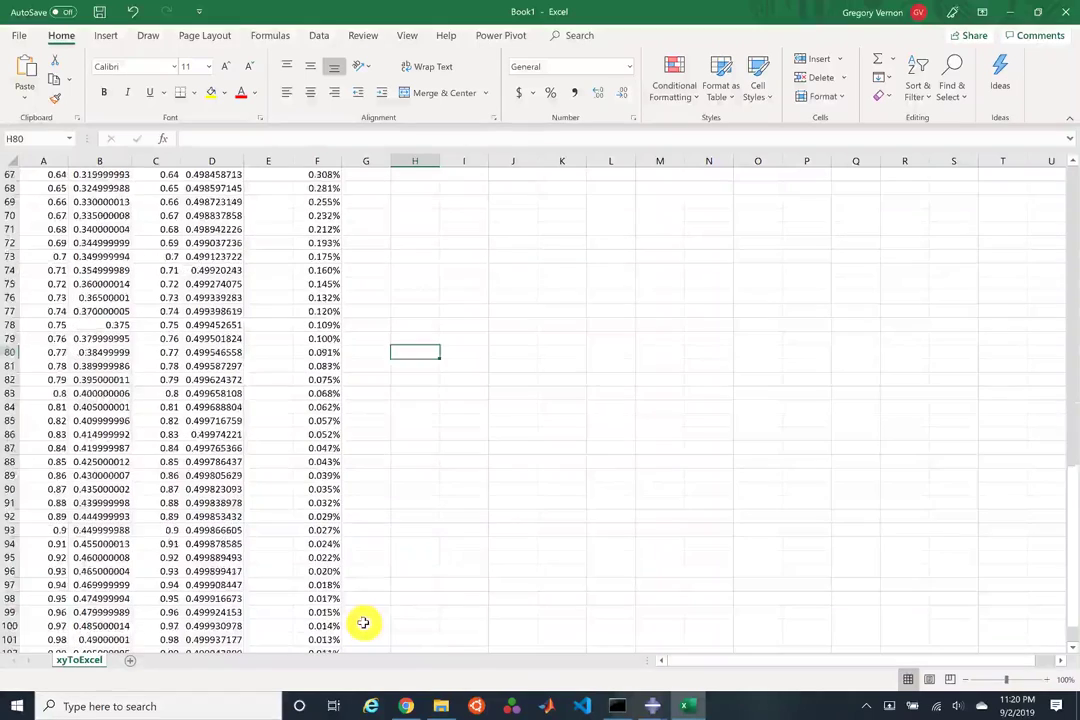
scroll(360, 610, down, 2)
click(324, 584)
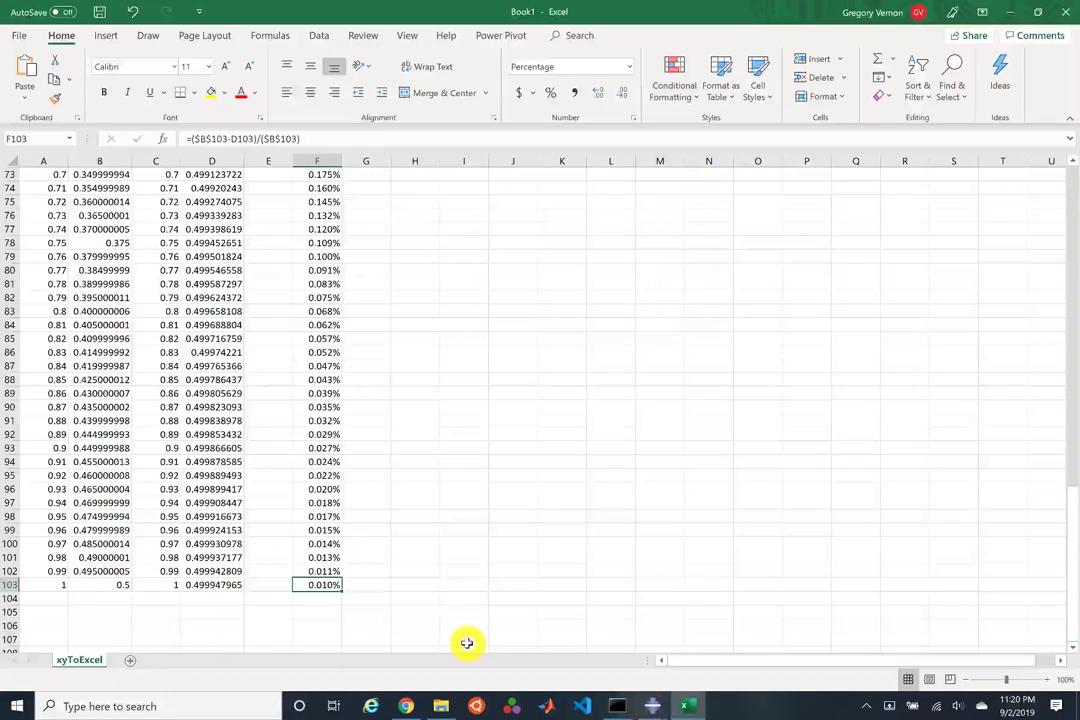
Step: Return to Abaqus/CAE, close the XY Data Manager and shrink the command area so both solver viewports have more room
click(1017, 12)
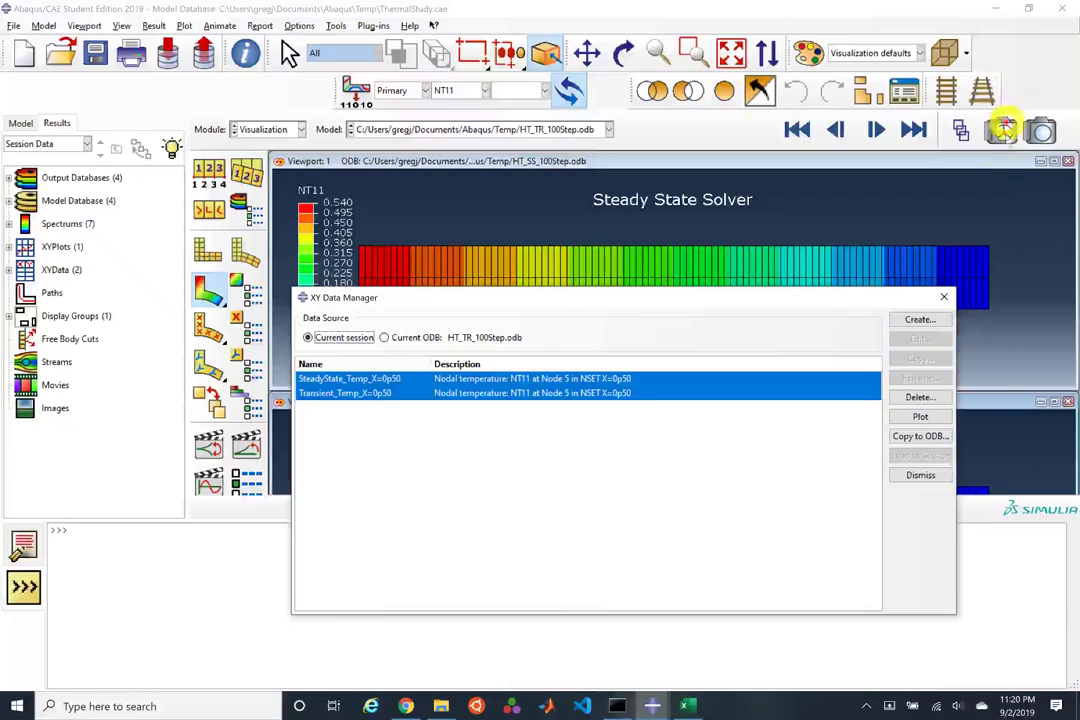
click(943, 297)
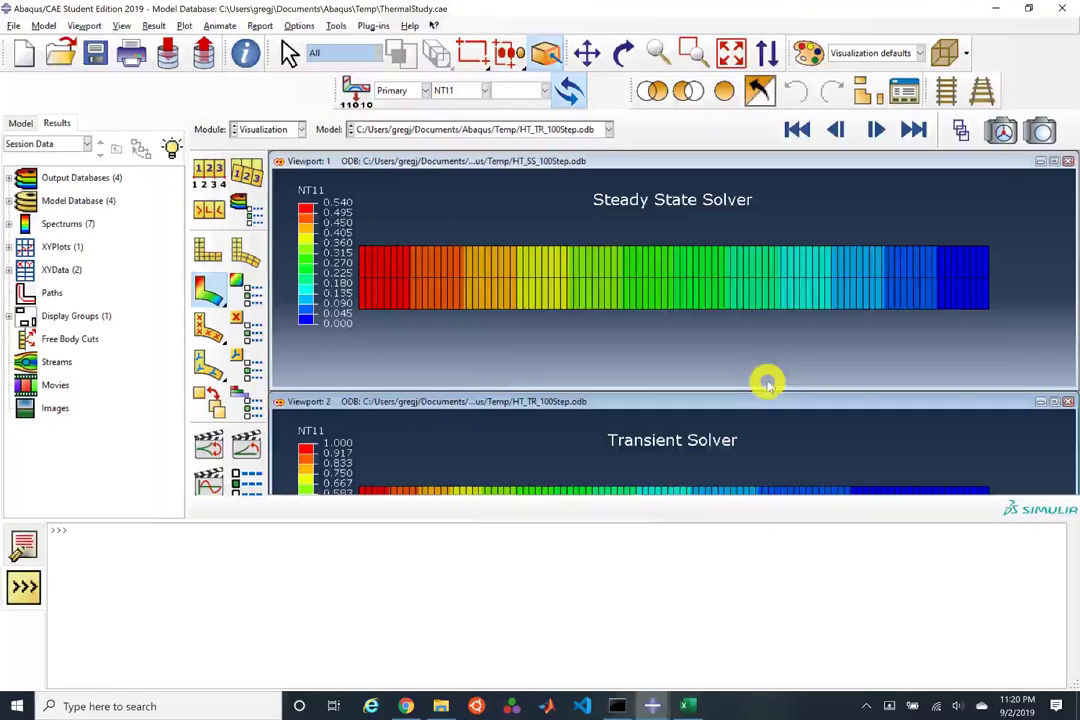
drag(451, 521, 439, 585)
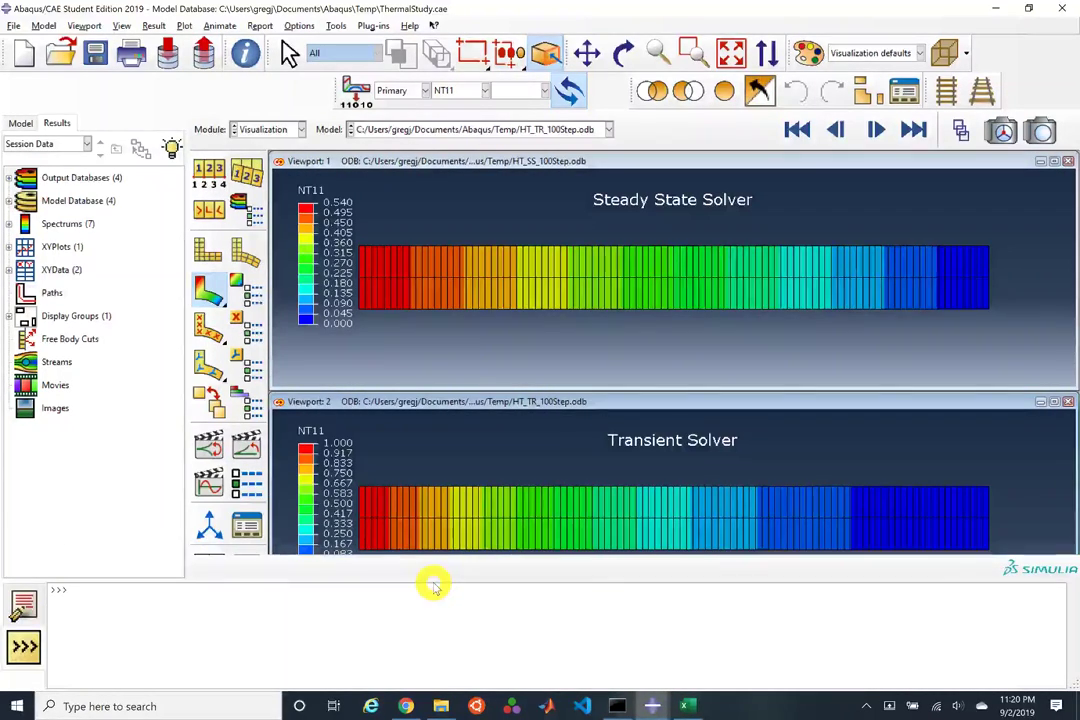
drag(431, 581, 427, 605)
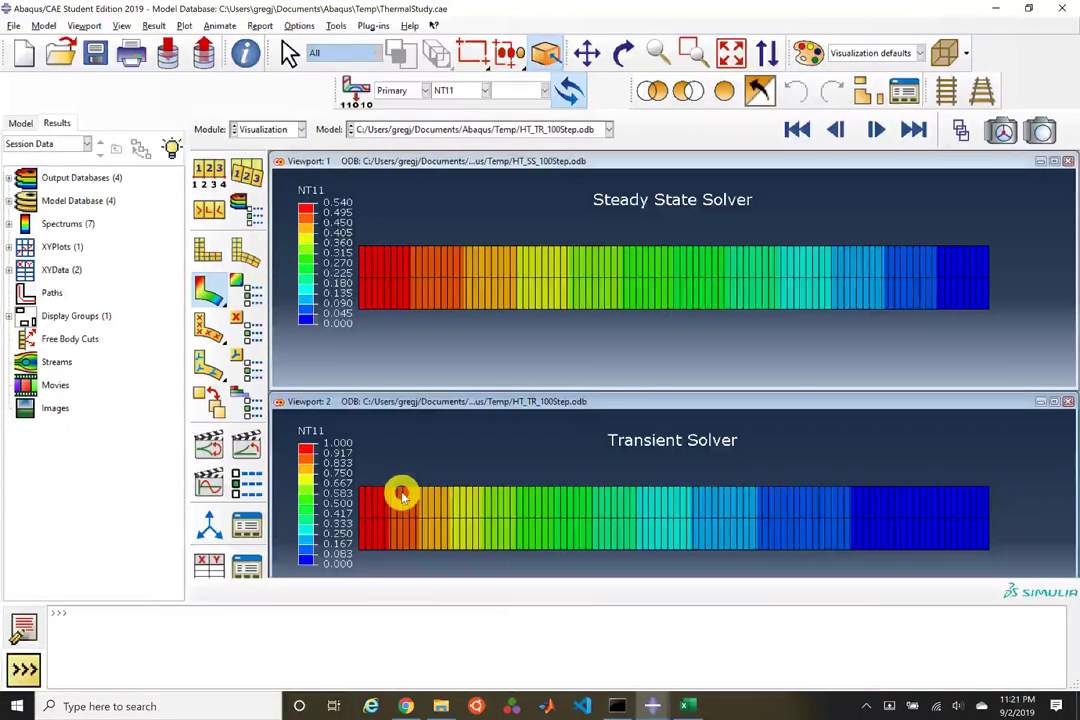
Step: Switch to Chrome, open the EXACT toolbox contents page and expand the Heat Equation, Cartesian, Three Dimensional category
click(405, 705)
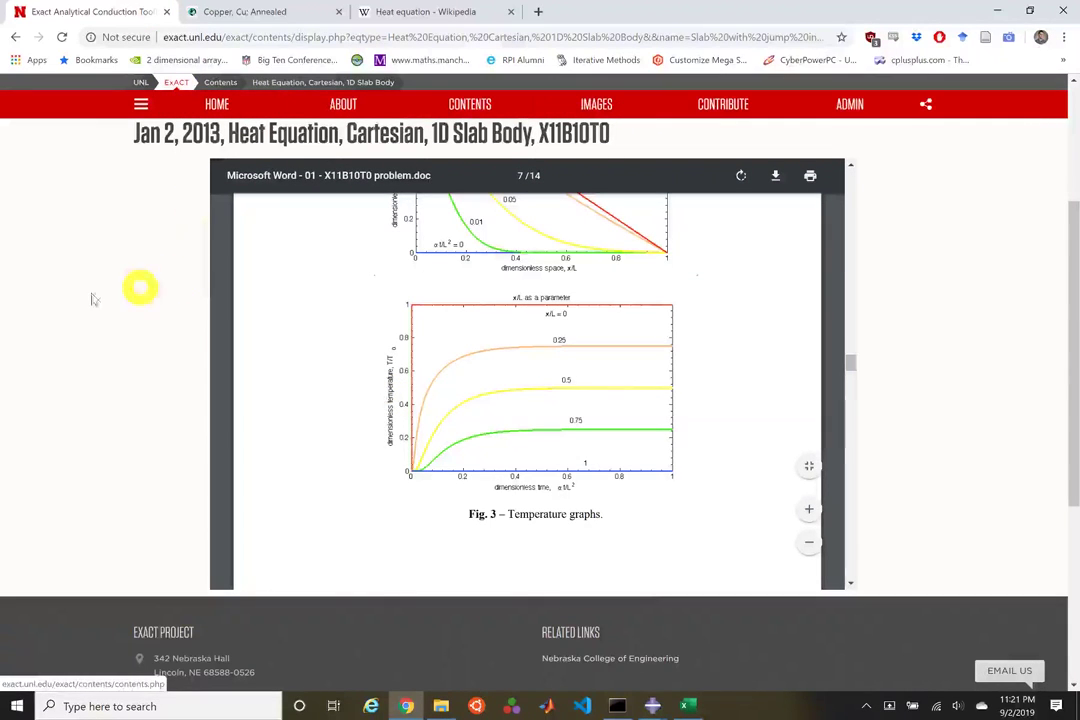
scroll(170, 215, up, 2)
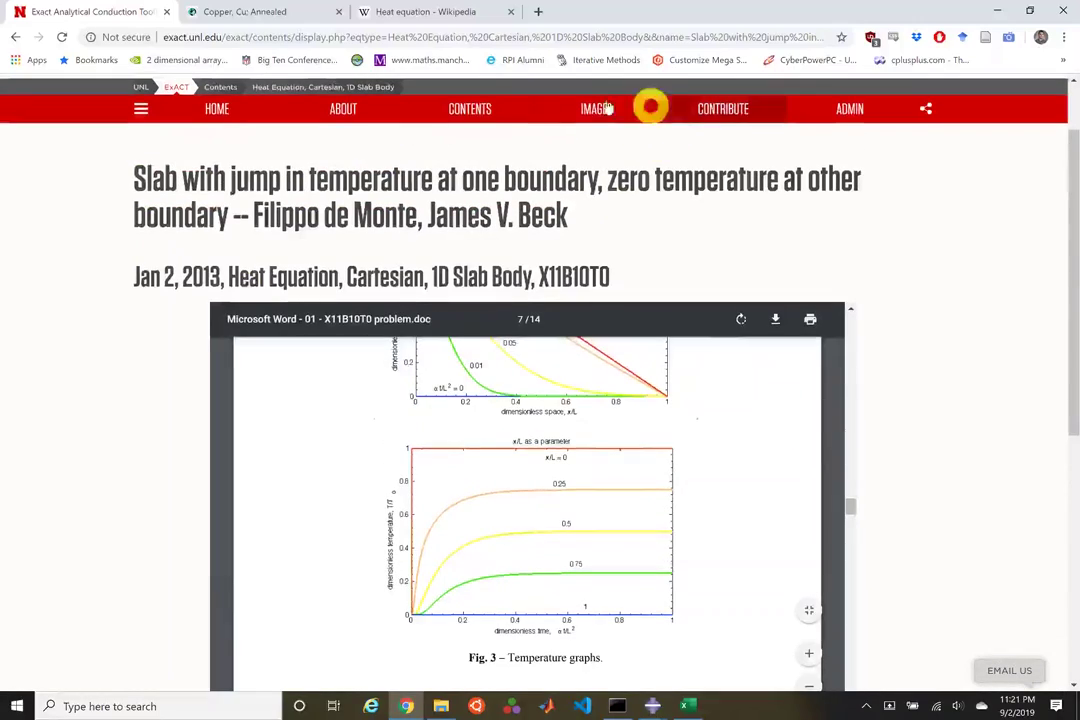
click(425, 135)
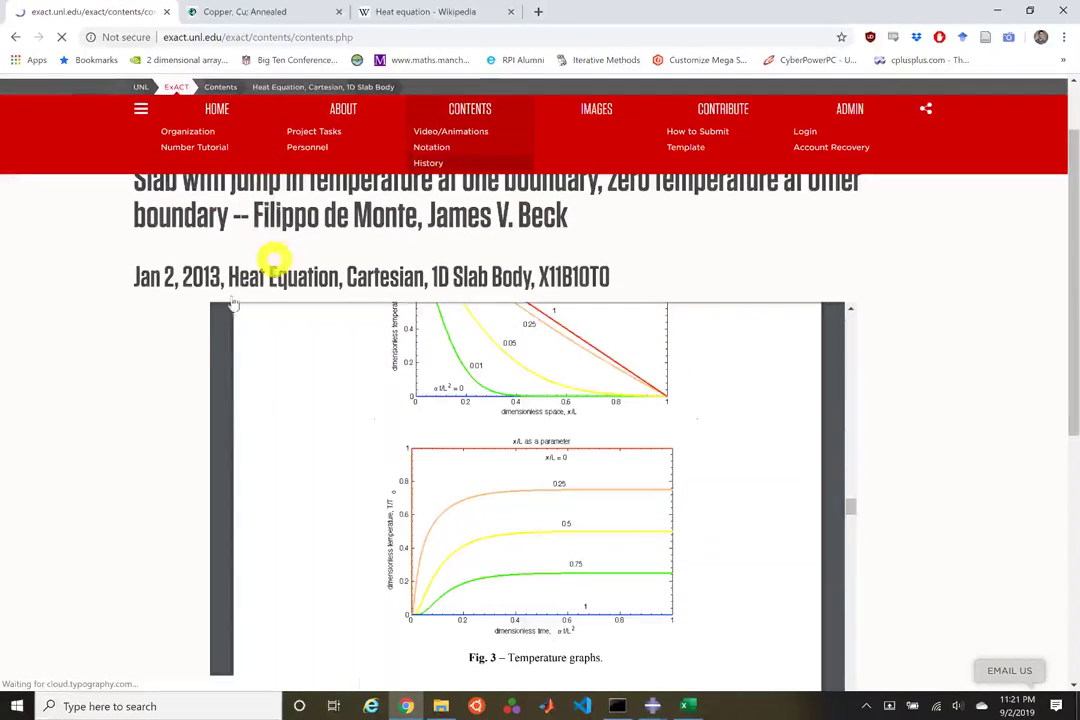
scroll(109, 379, down, 15)
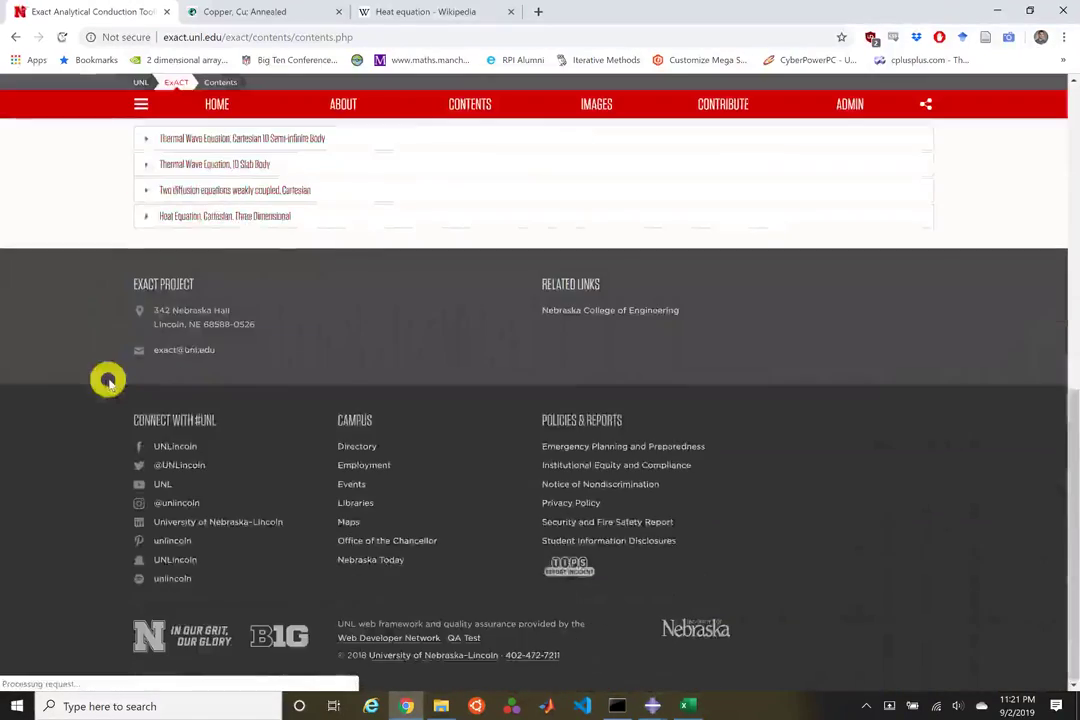
scroll(205, 260, up, 1)
scroll(189, 290, up, 2)
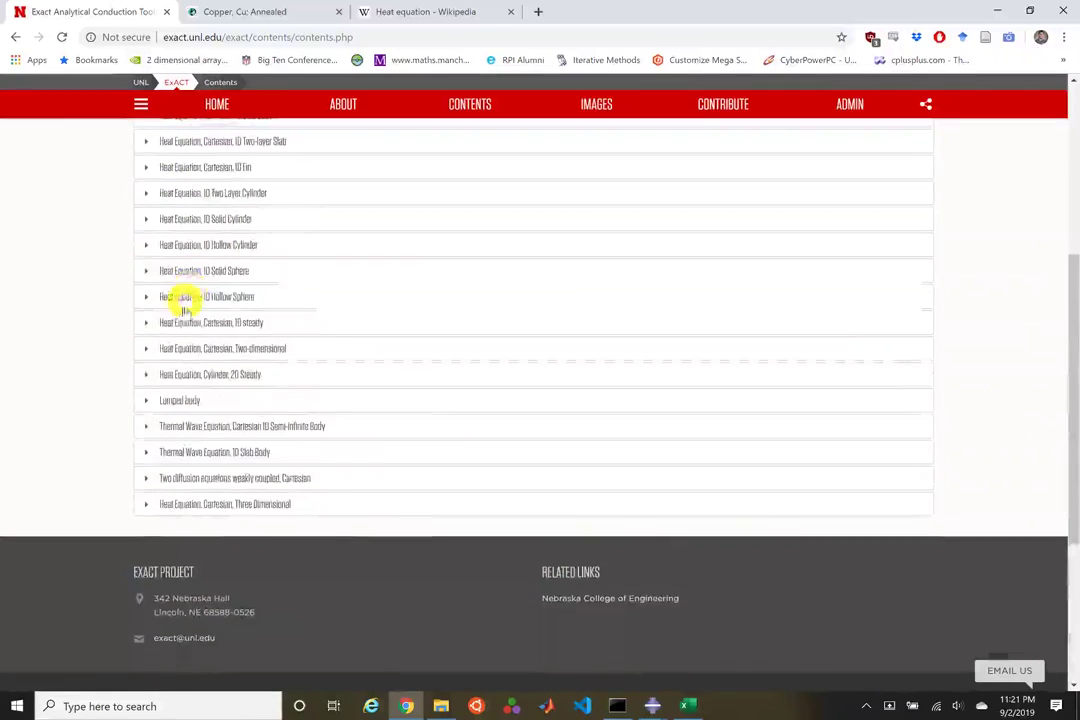
click(156, 505)
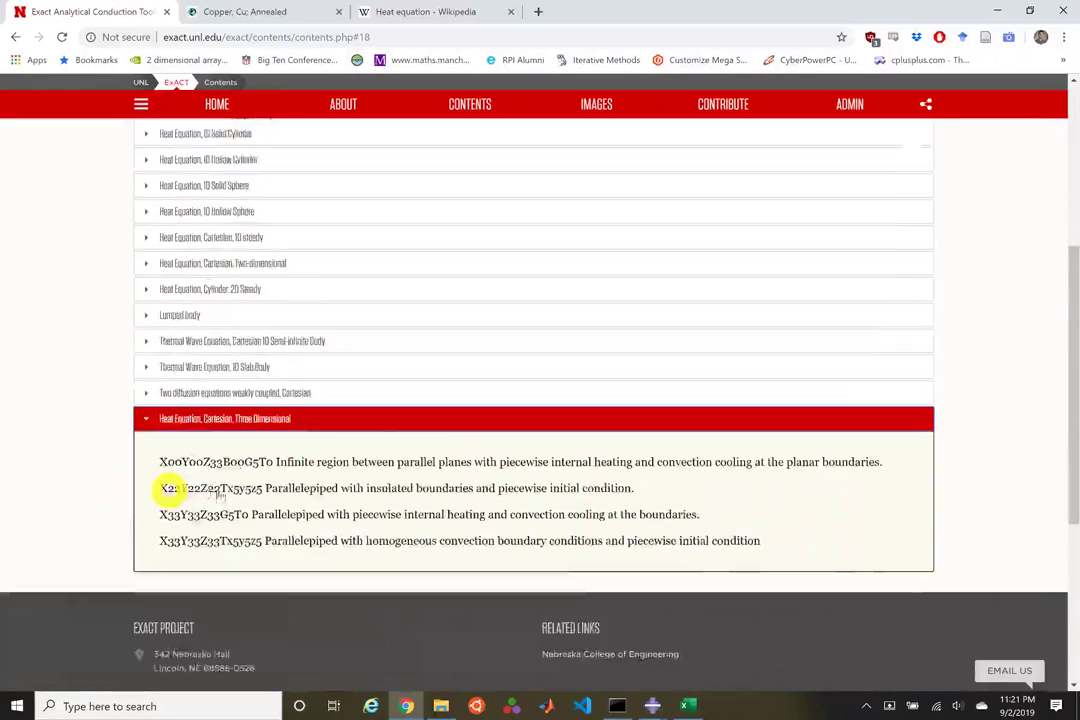
scroll(169, 489, down, 1)
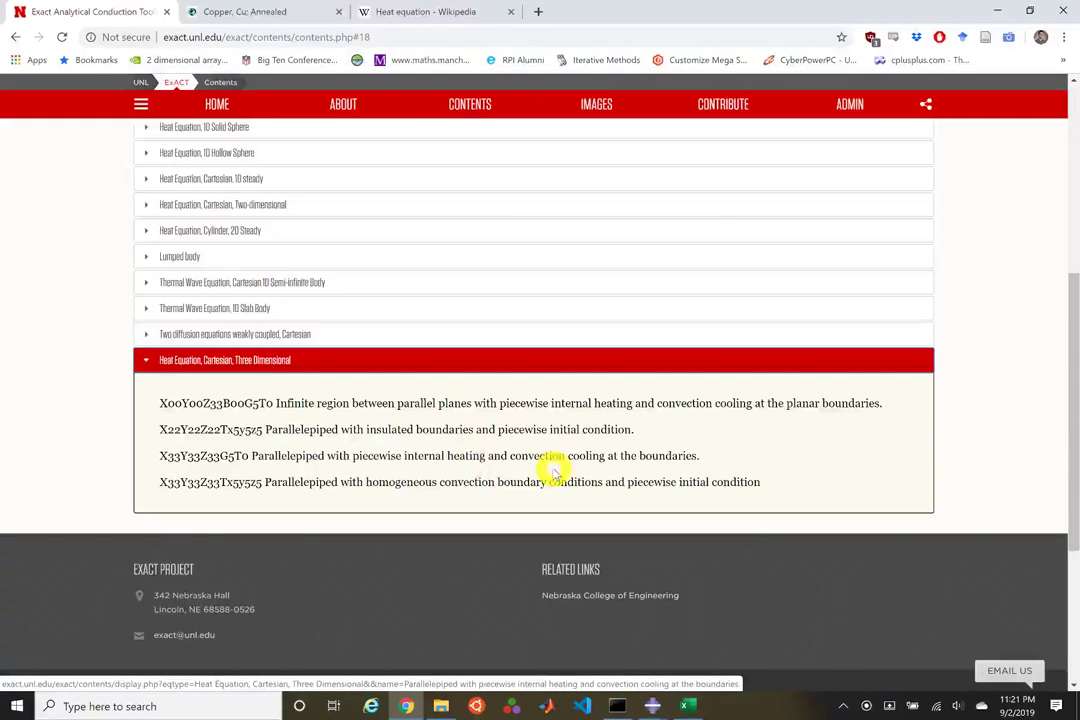
Step: Open the X22Y22Z22Tx5y5z5 parallelepiped problem with insulated boundaries and examine its geometry figure and temperature problem
click(355, 433)
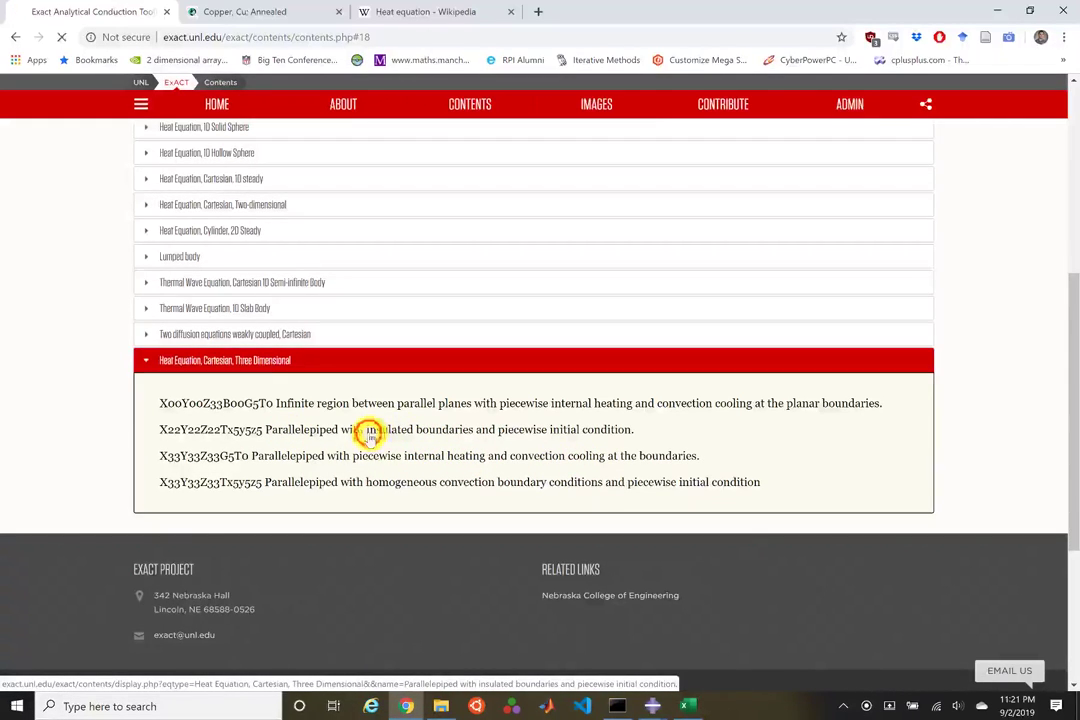
scroll(112, 404, down, 1)
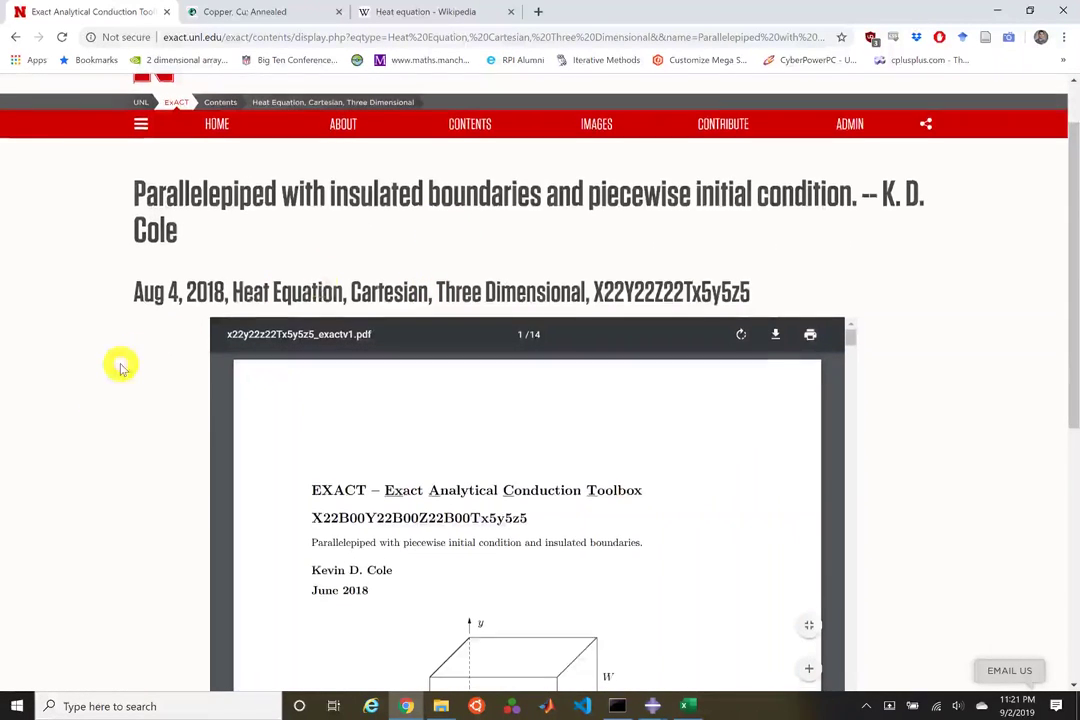
scroll(130, 380, down, 2)
scroll(485, 427, down, 3)
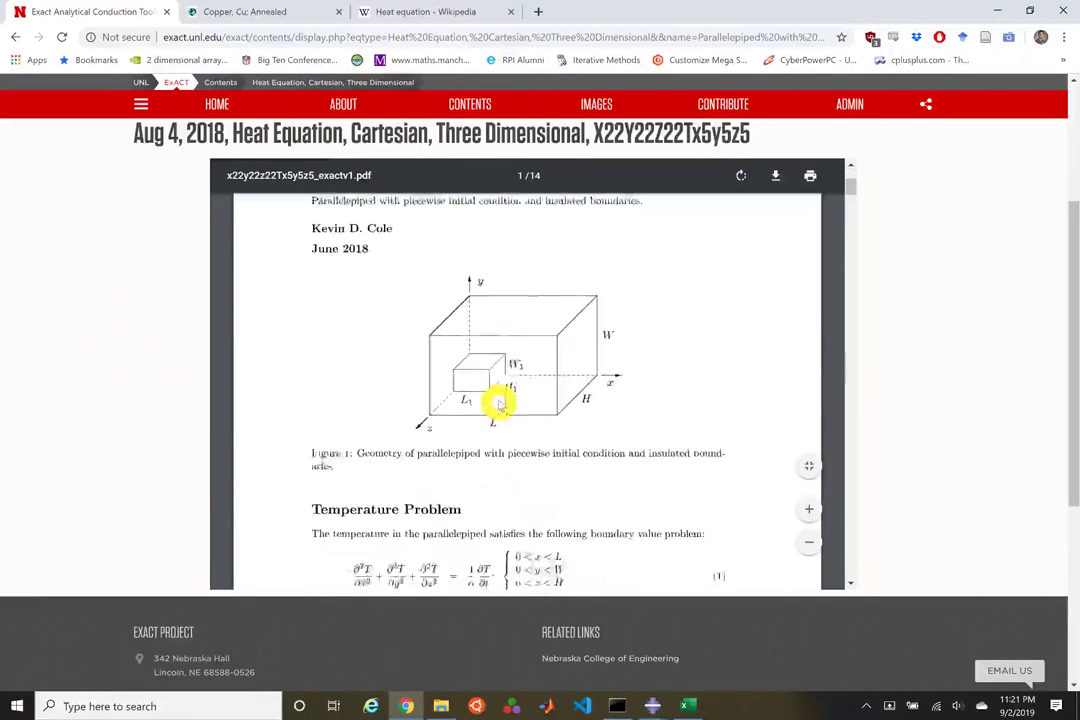